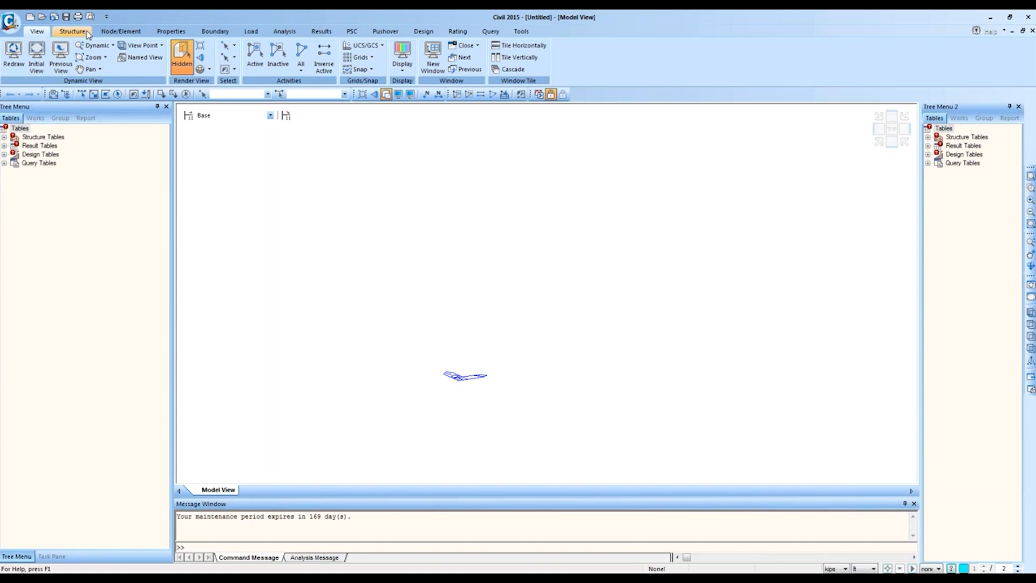
Step: Show the Structure ribbon tools, including the Wizard group, on the new kips-ft model
left_click(86, 33)
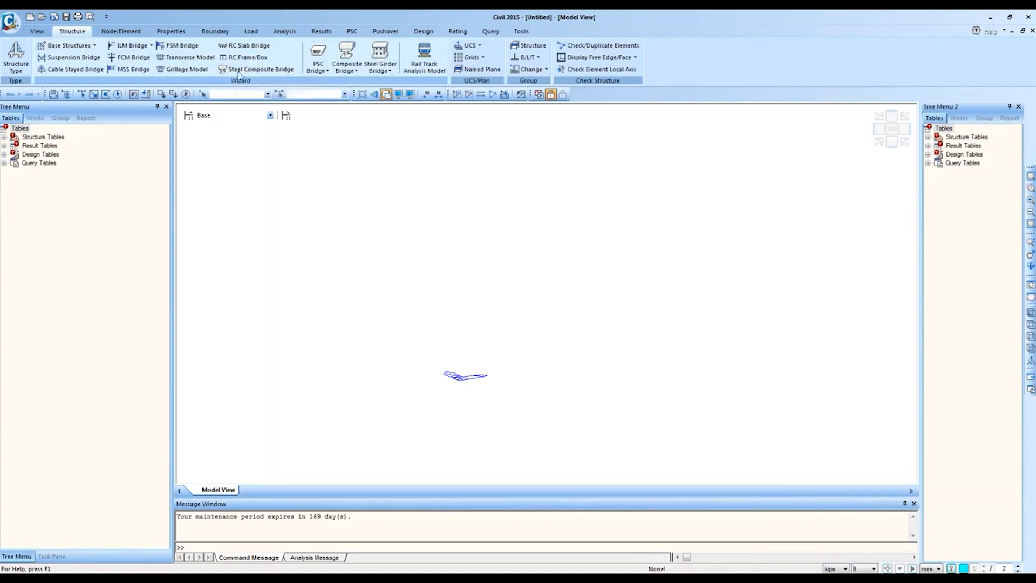
Step: Launch the Steel Composite Bridge wizard and view its Section tab showing girders at -18, -6, 6, 18 ft
left_click(290, 74)
left_click_drag(285, 76, 537, 122)
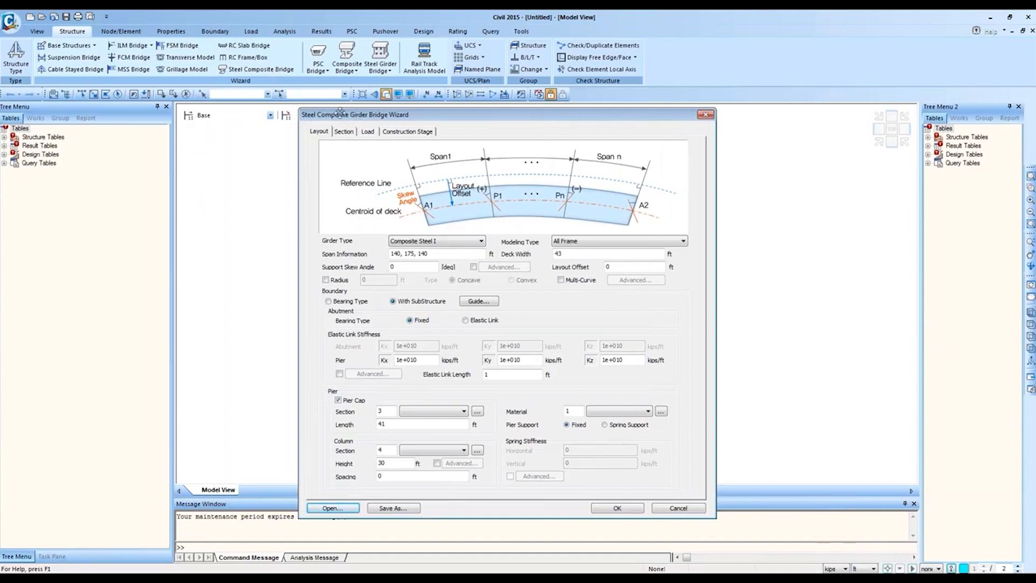
left_click_drag(348, 114, 326, 112)
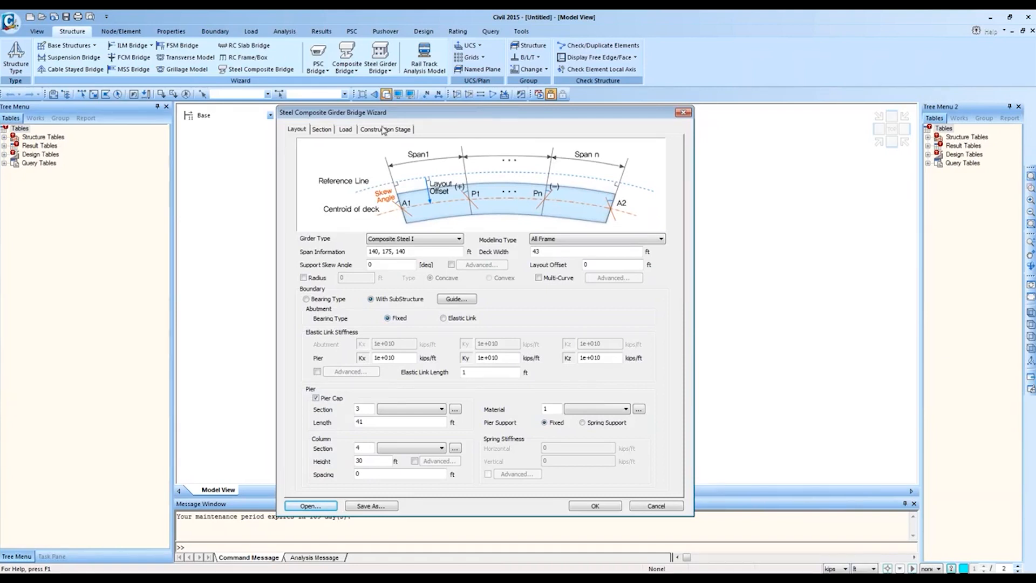
left_click(321, 130)
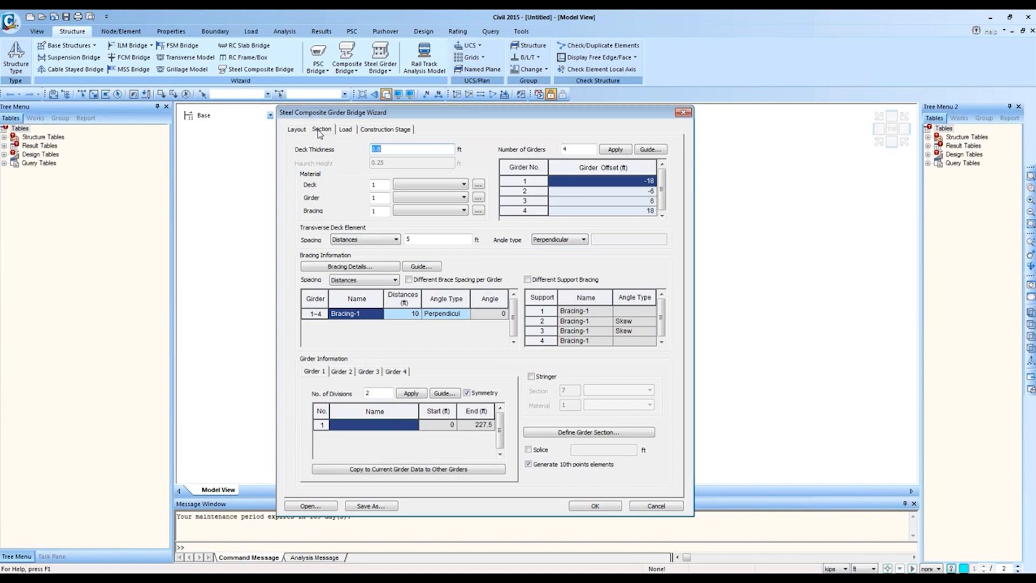
Step: Uncheck Construction Stage analysis, then return to the Layout tab with spans 140, 175, 140 ft
left_click(348, 130)
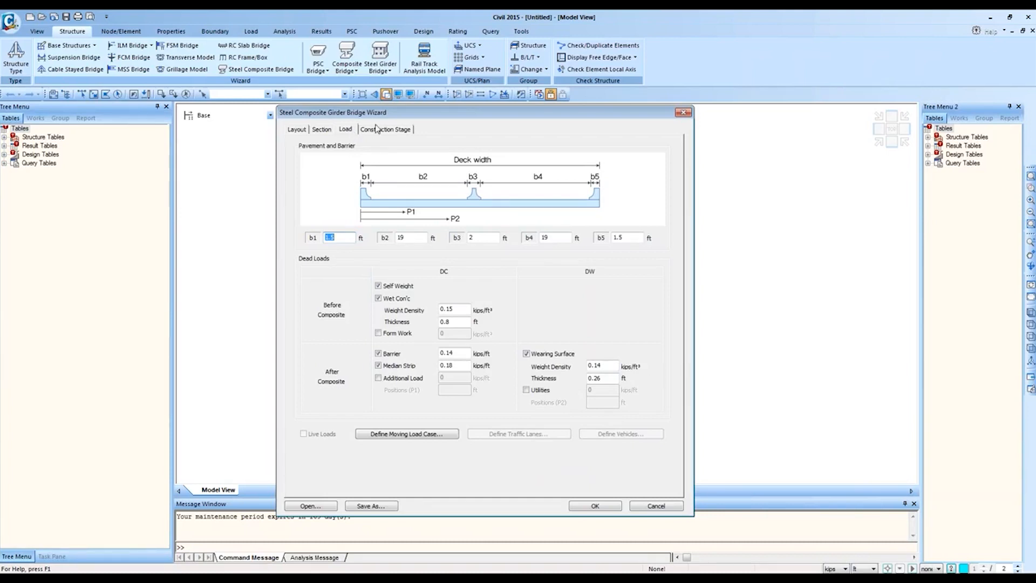
left_click(376, 133)
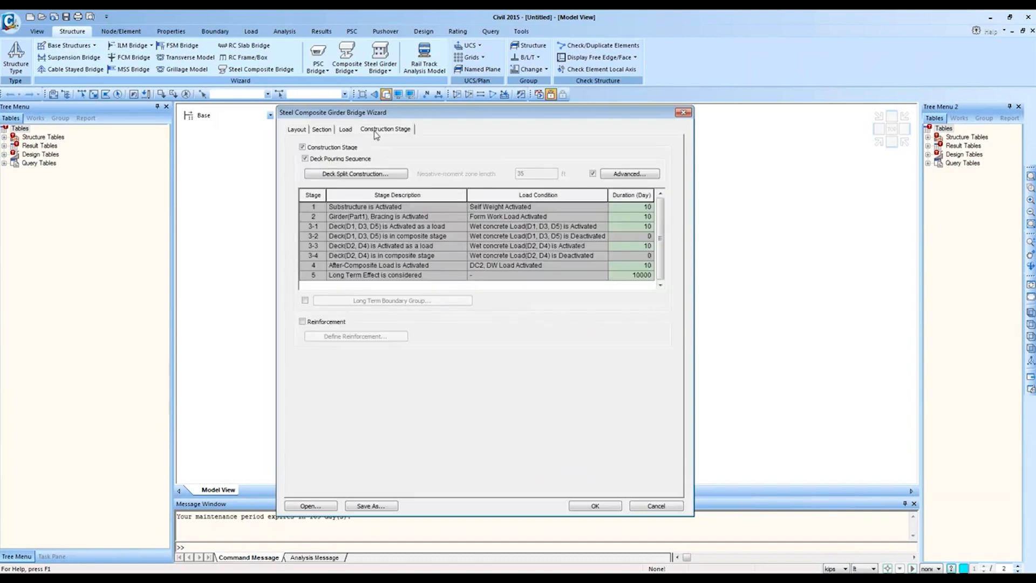
left_click(317, 147)
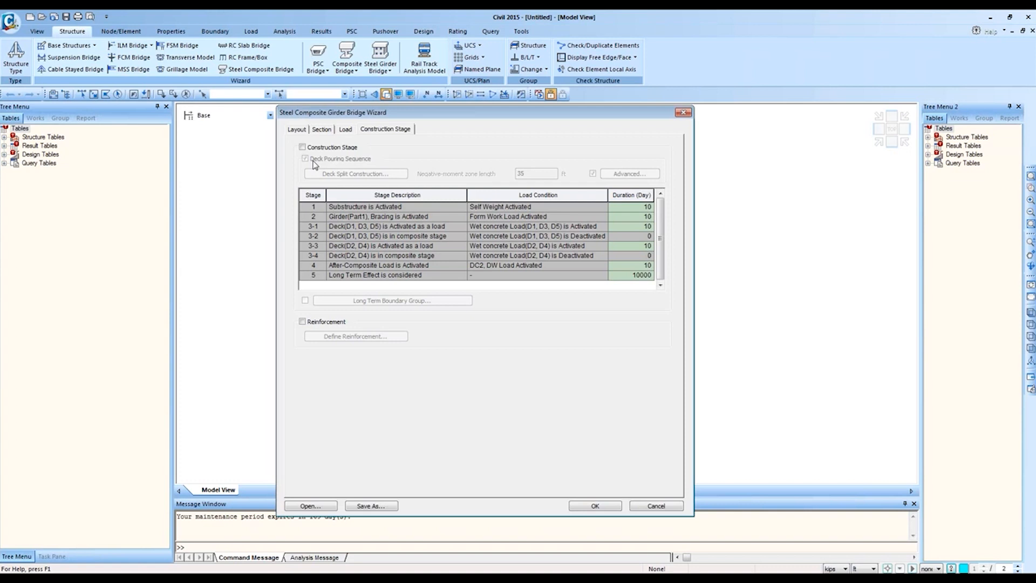
left_click(297, 130)
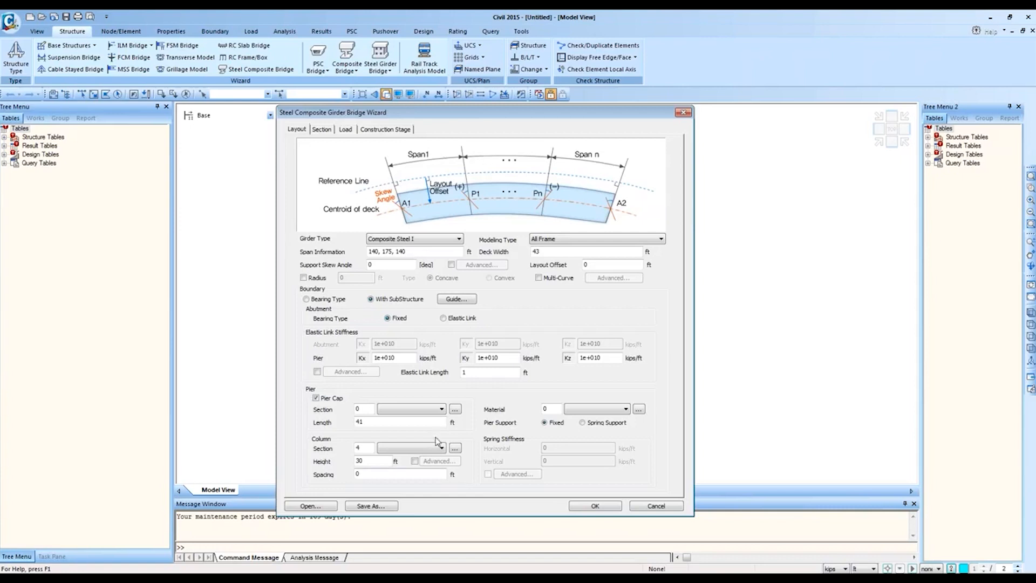
Step: Find the Pier section list empty and bring up the Properties dialog's empty Section tab
left_click(368, 409)
left_click(435, 412)
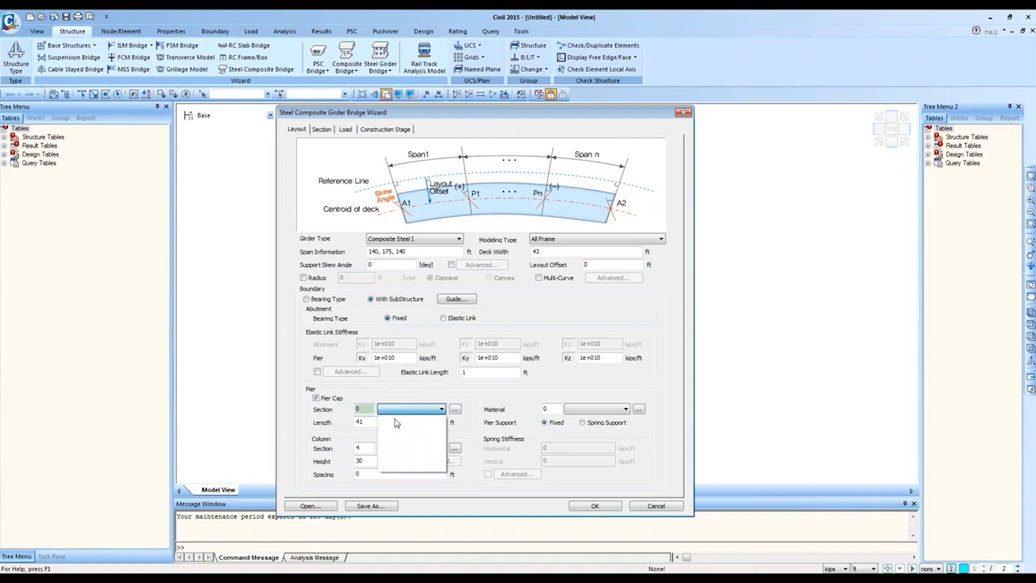
left_click(399, 390)
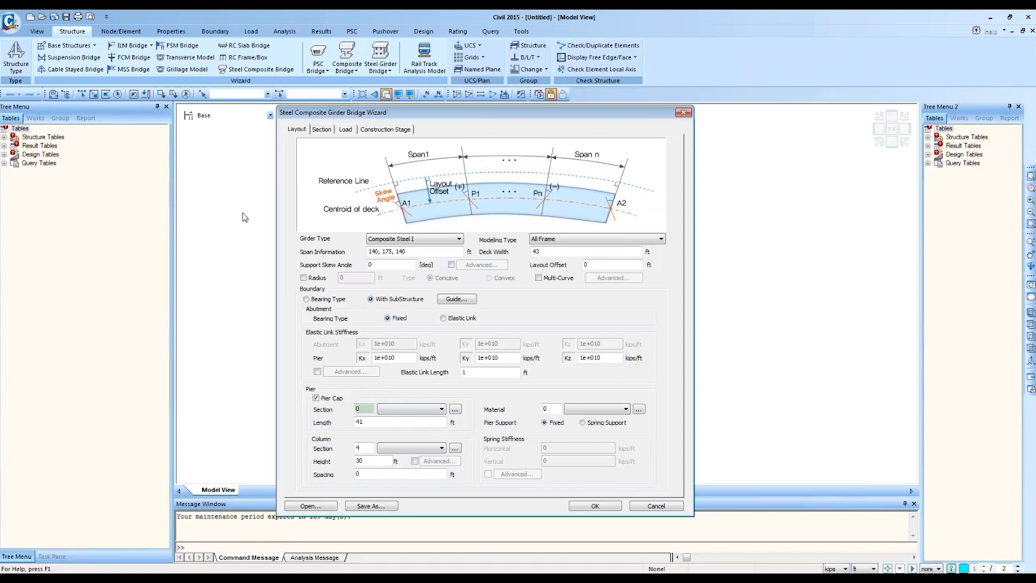
left_click(455, 411)
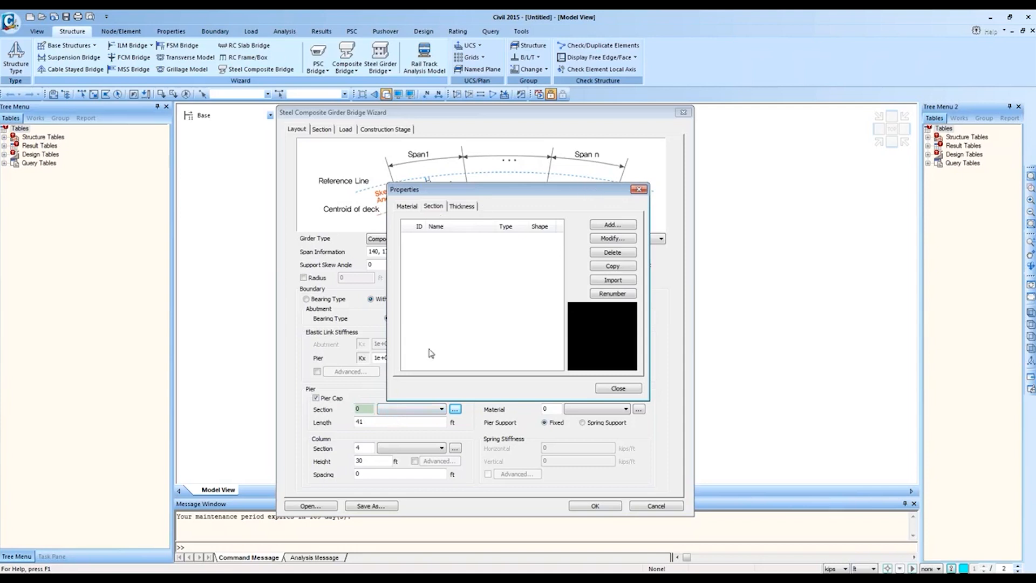
Step: Define A709-50W steel (ASTM09(S)) as material 1, then begin a material import
left_click(412, 207)
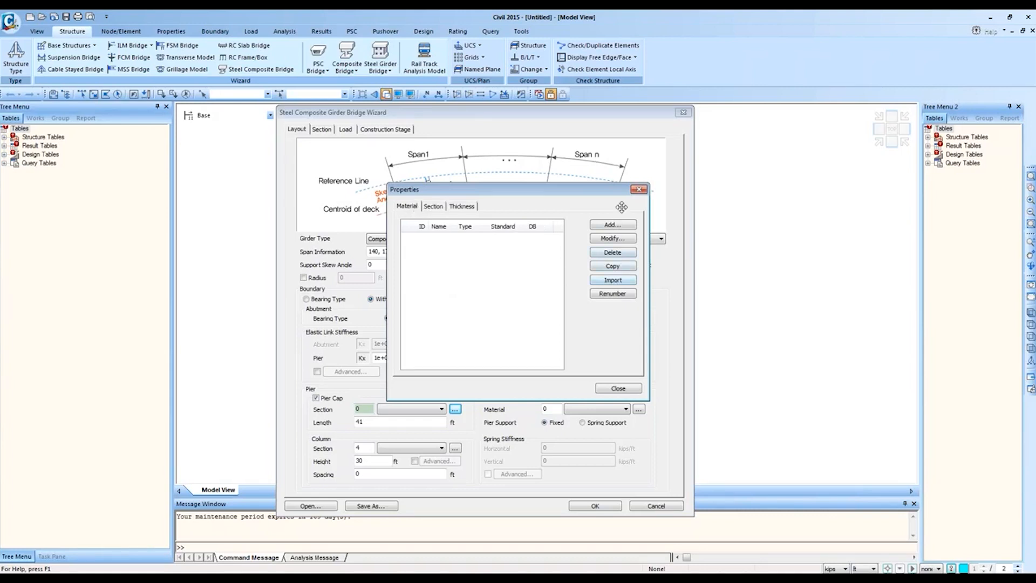
left_click(613, 224)
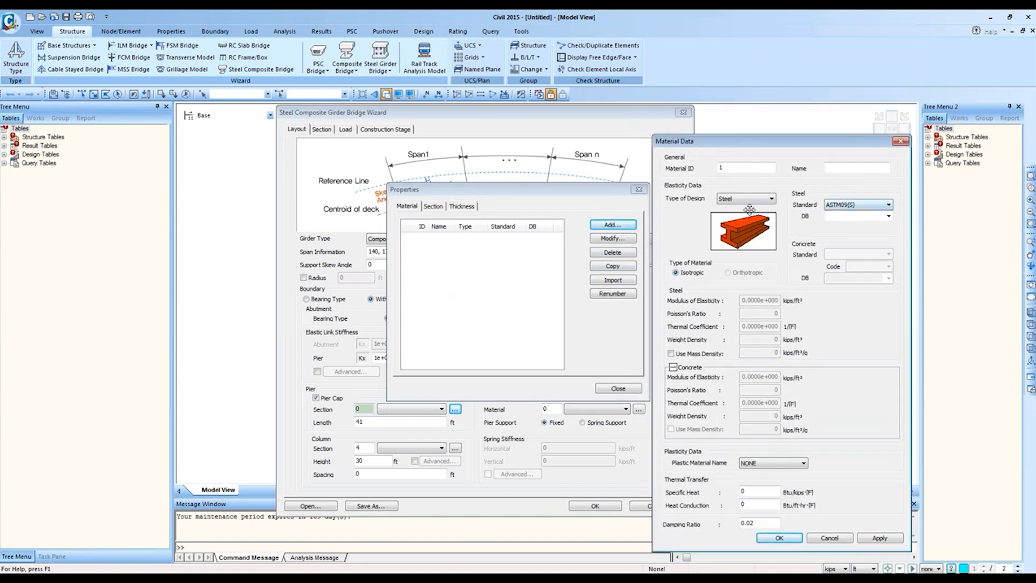
left_click(886, 218)
left_click_drag(888, 248, 888, 313)
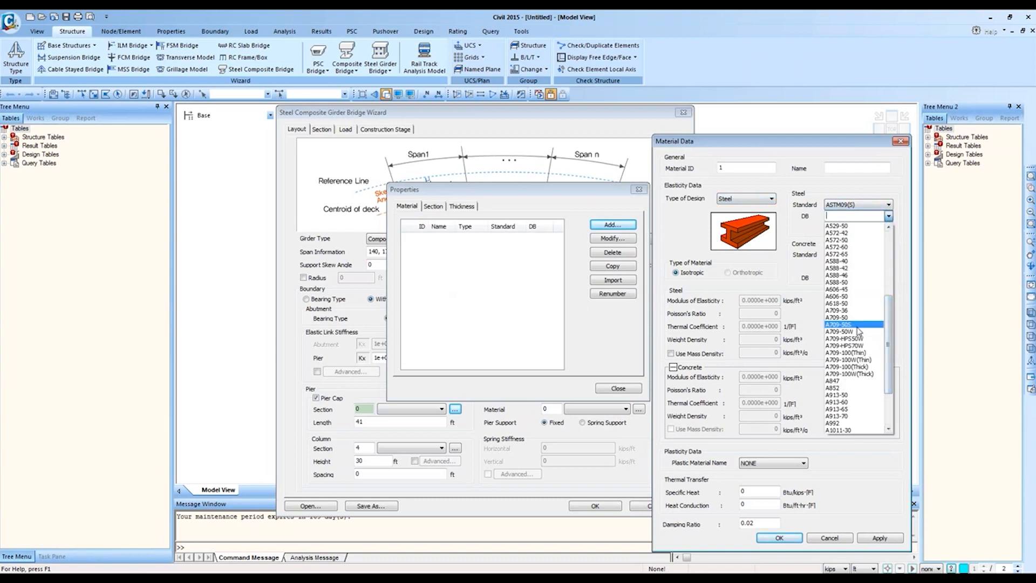
left_click(861, 331)
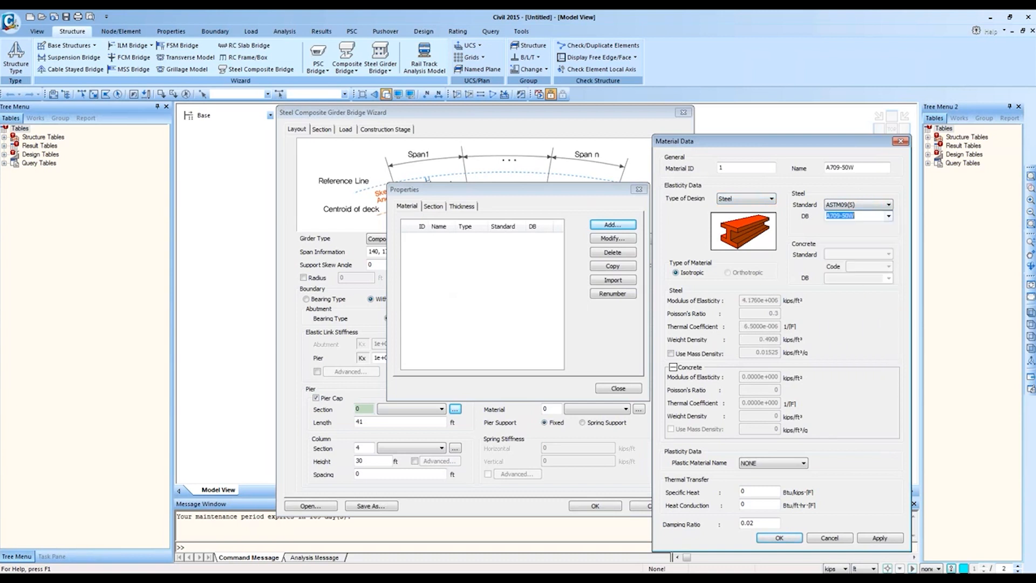
left_click(879, 538)
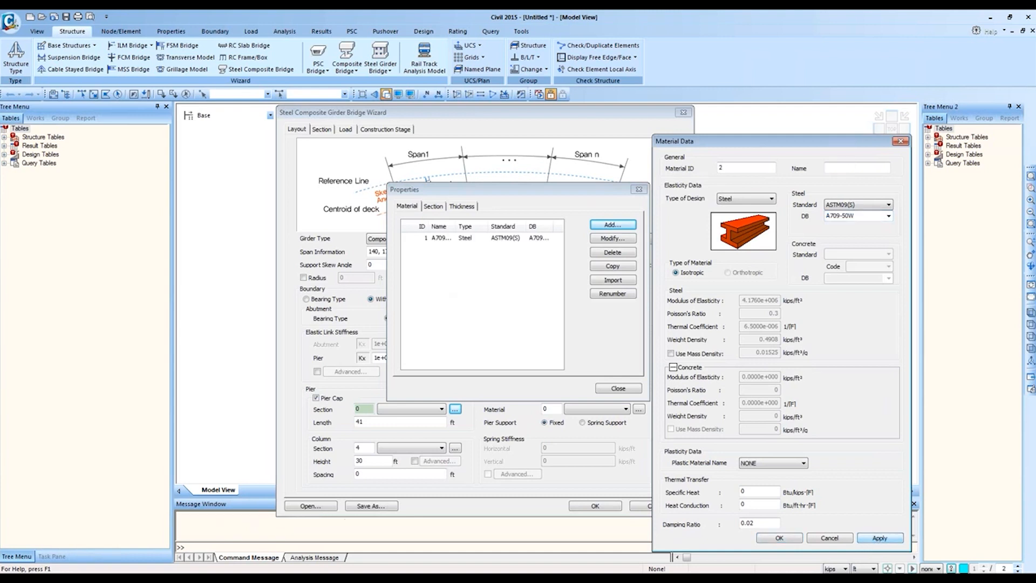
left_click(830, 538)
left_click(611, 280)
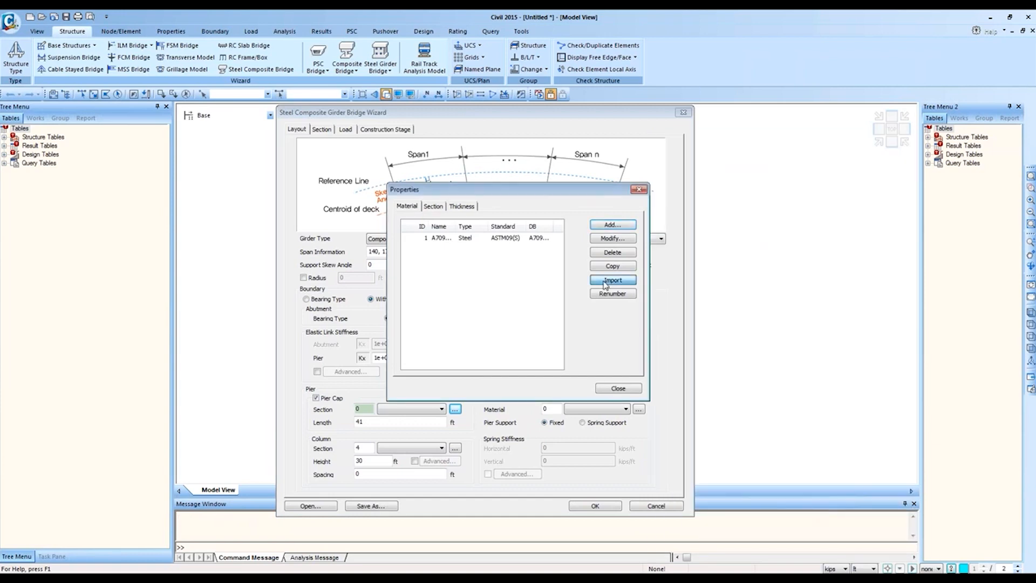
Step: Open the starting model in the '2 span straight bridge - all frame approach' folder as the import source
left_click_drag(556, 158, 863, 276)
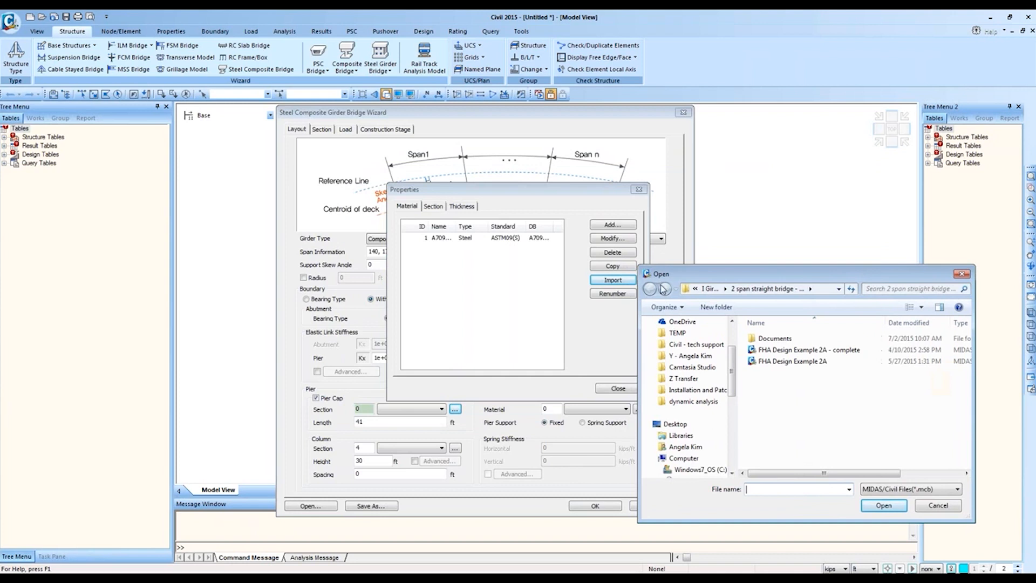
left_click(708, 290)
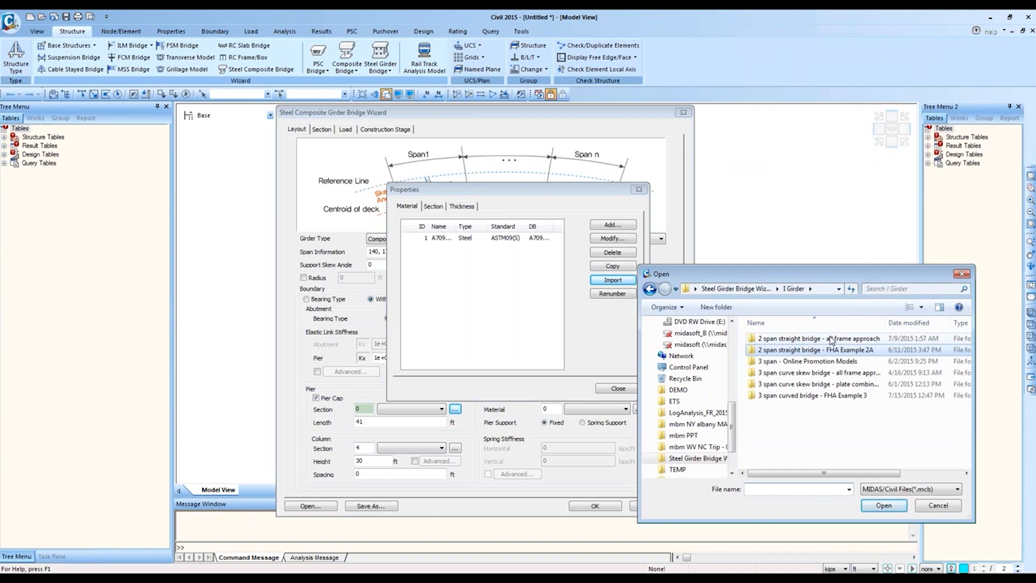
double_click(821, 339)
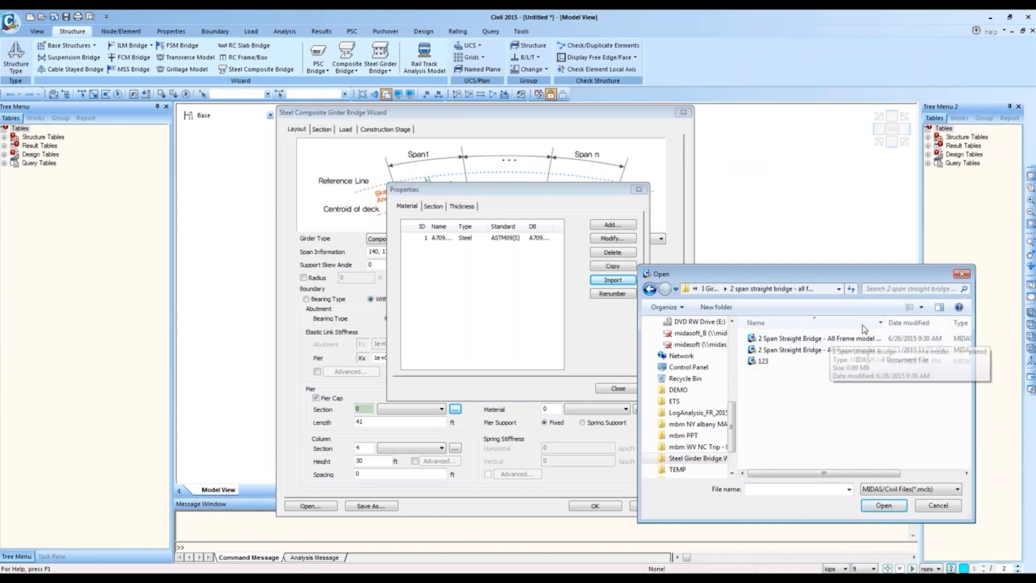
double_click(885, 323)
left_click(887, 338)
double_click(883, 351)
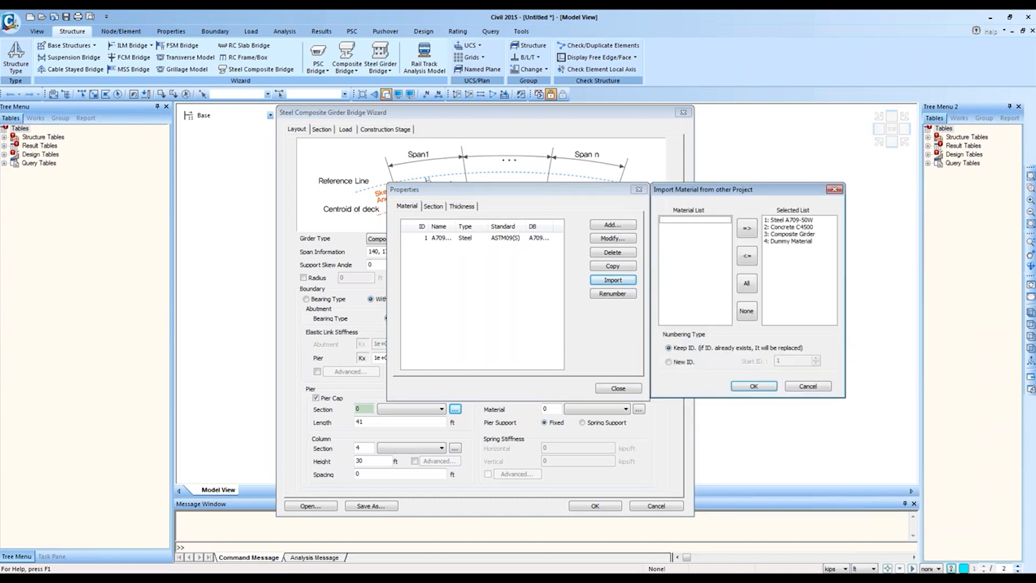
Step: Import Steel A709-50W, Concrete C4500 and Composite Girder, leaving out Dummy Material
left_click(791, 242)
left_click(747, 262)
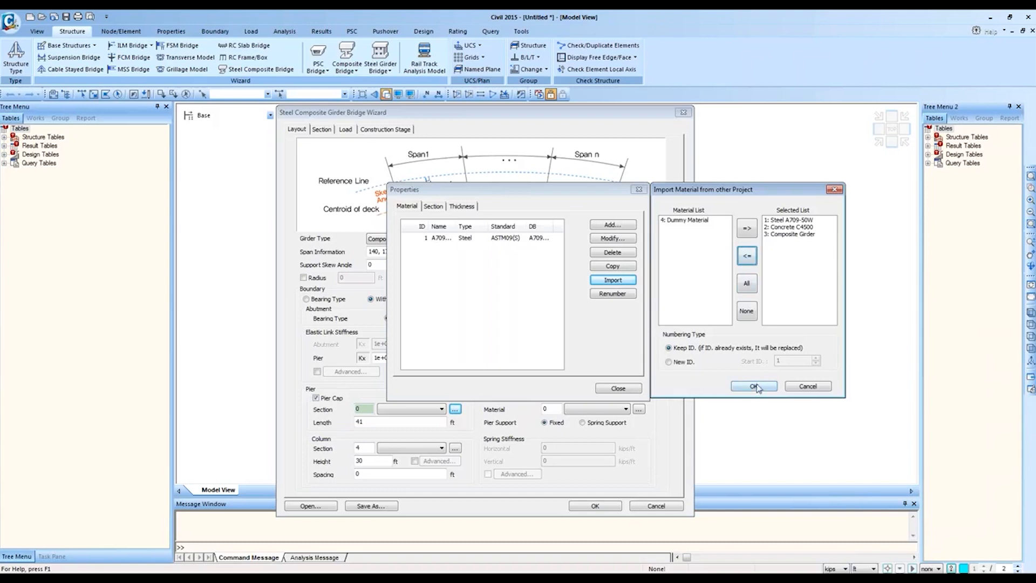
left_click(791, 221)
left_click(799, 227)
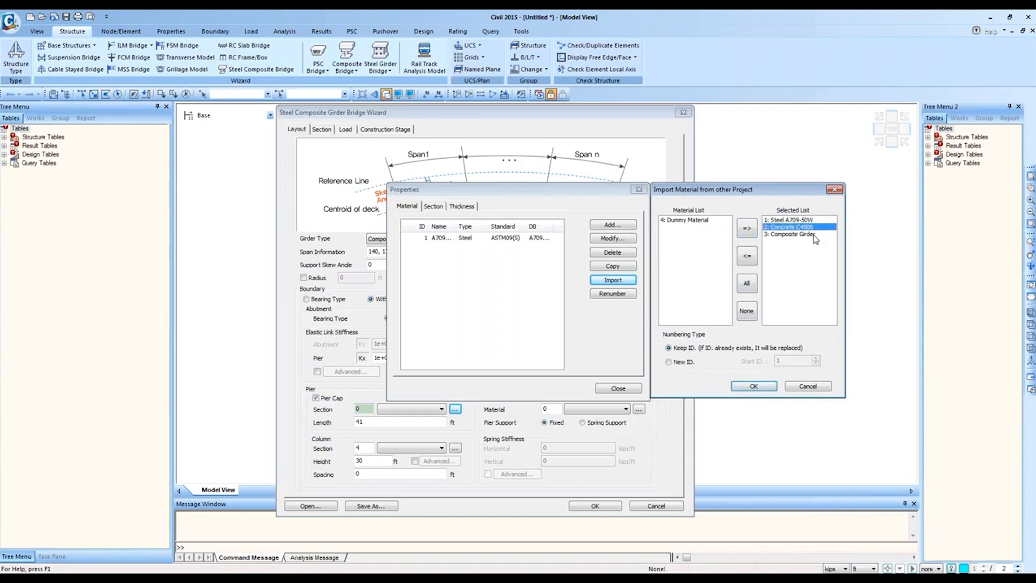
left_click(814, 235)
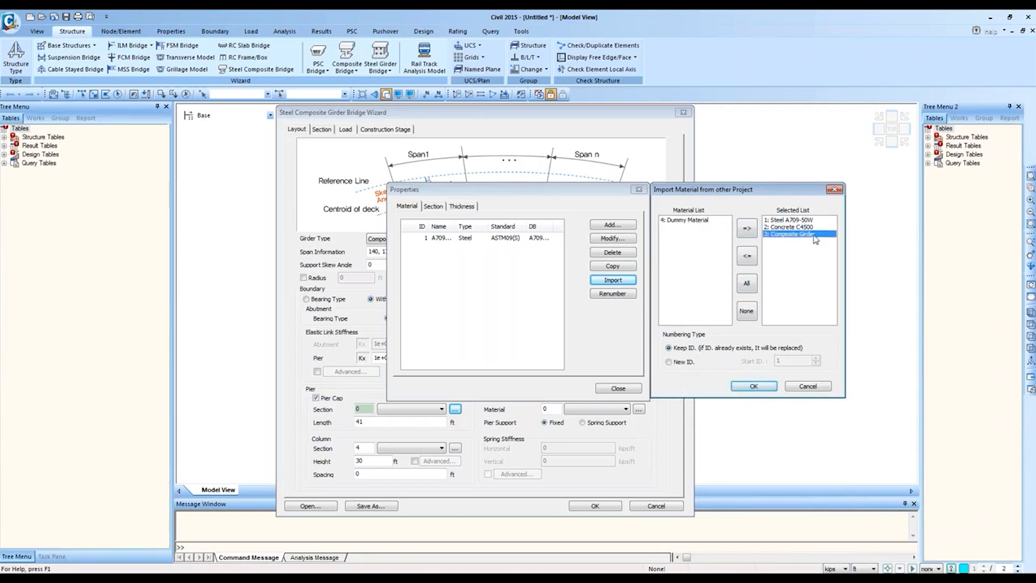
left_click(754, 386)
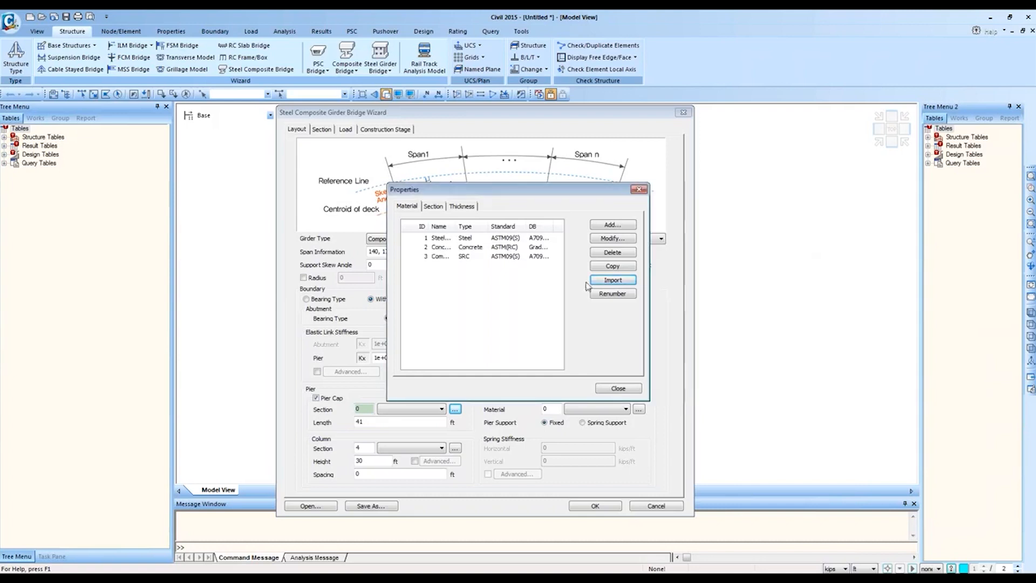
Step: Inspect Composite Girder's properties without changes and widen the Name column
left_click(506, 257)
double_click(506, 256)
left_click_drag(791, 15, 791, 126)
left_click(898, 126)
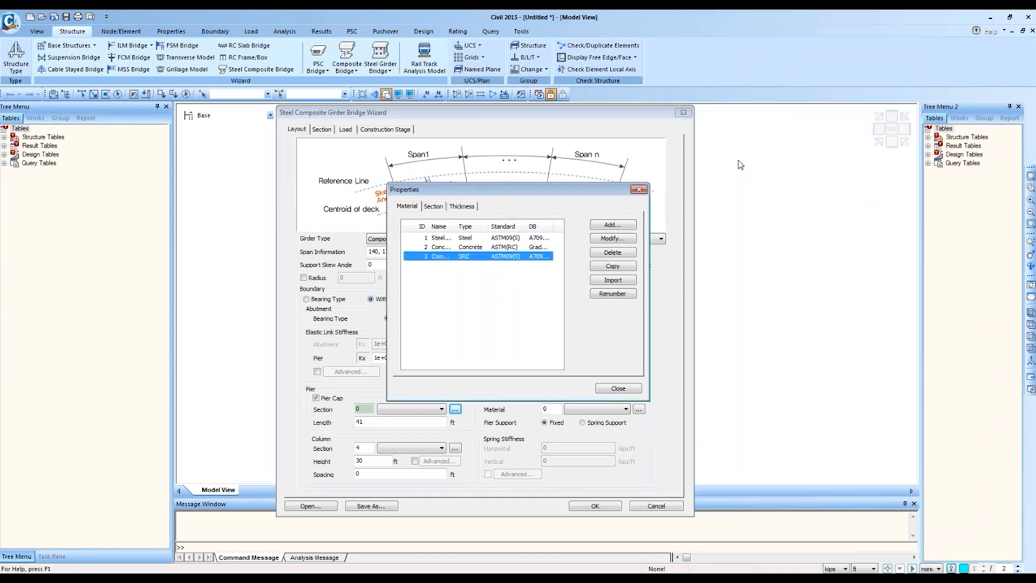
left_click_drag(455, 226, 488, 228)
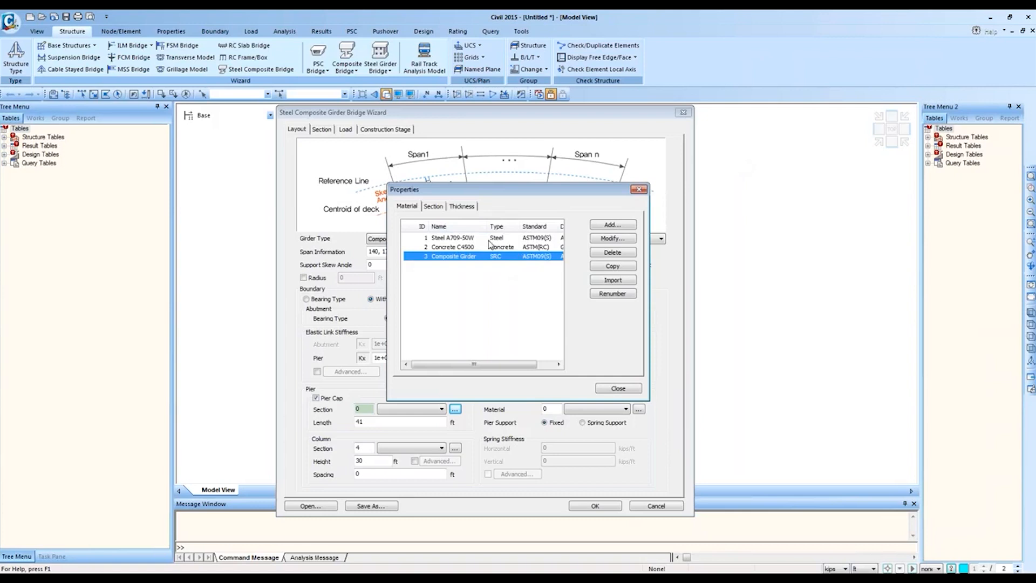
Step: Try the Steel and Concrete design types on Composite Girder, leaving it as SRC
double_click(539, 258)
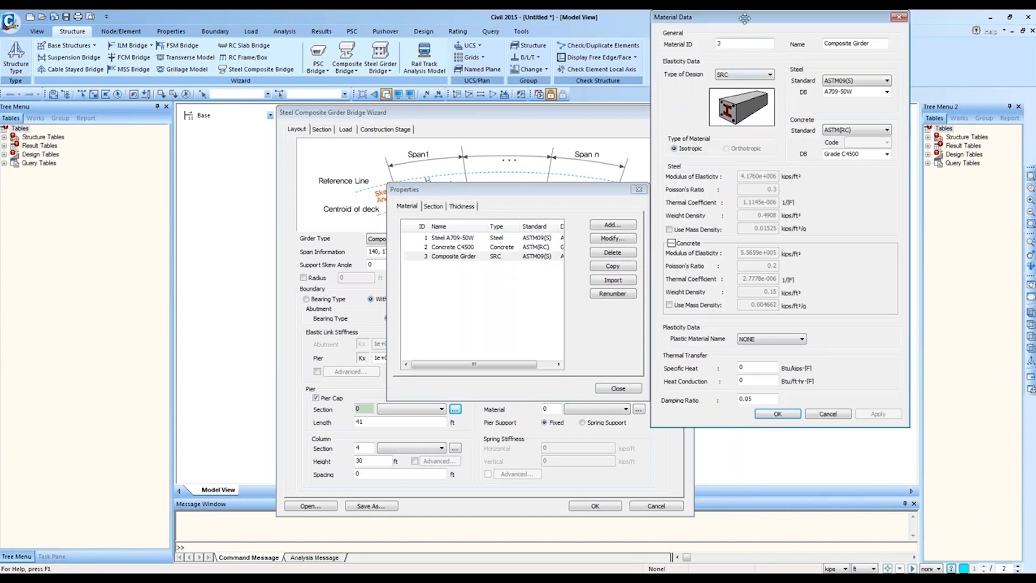
left_click_drag(745, 18, 746, 113)
left_click(759, 162)
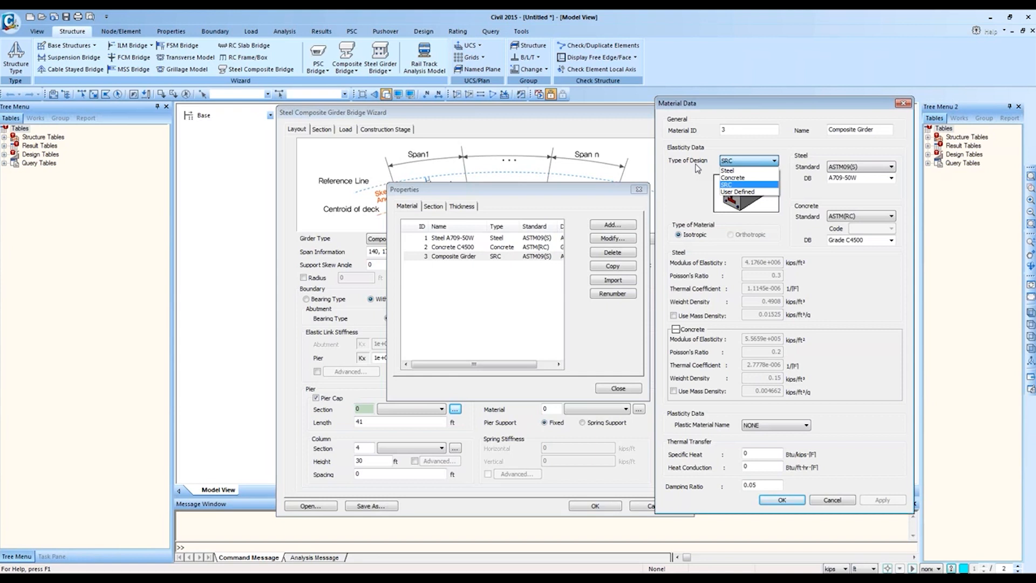
left_click(723, 170)
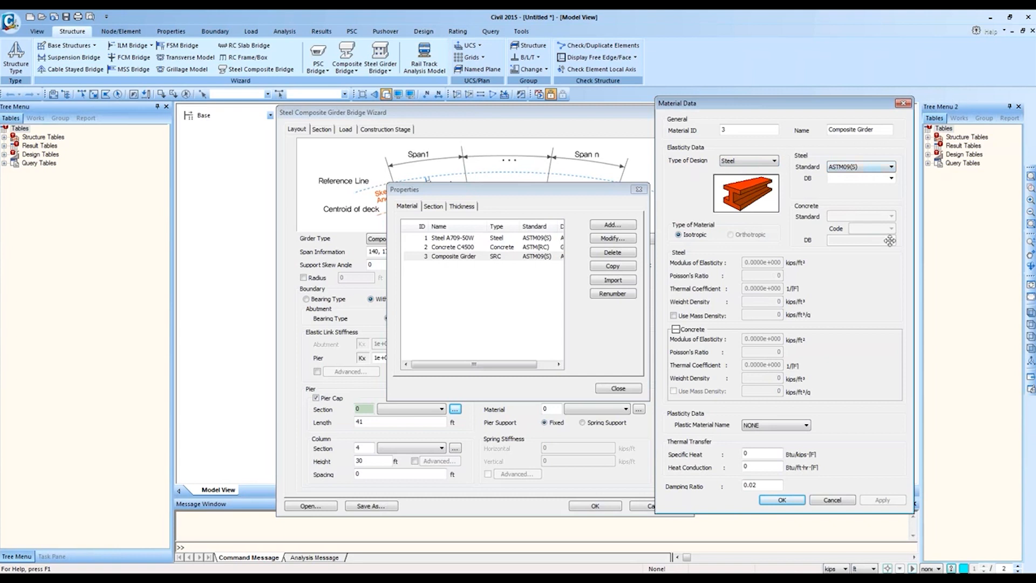
left_click(891, 179)
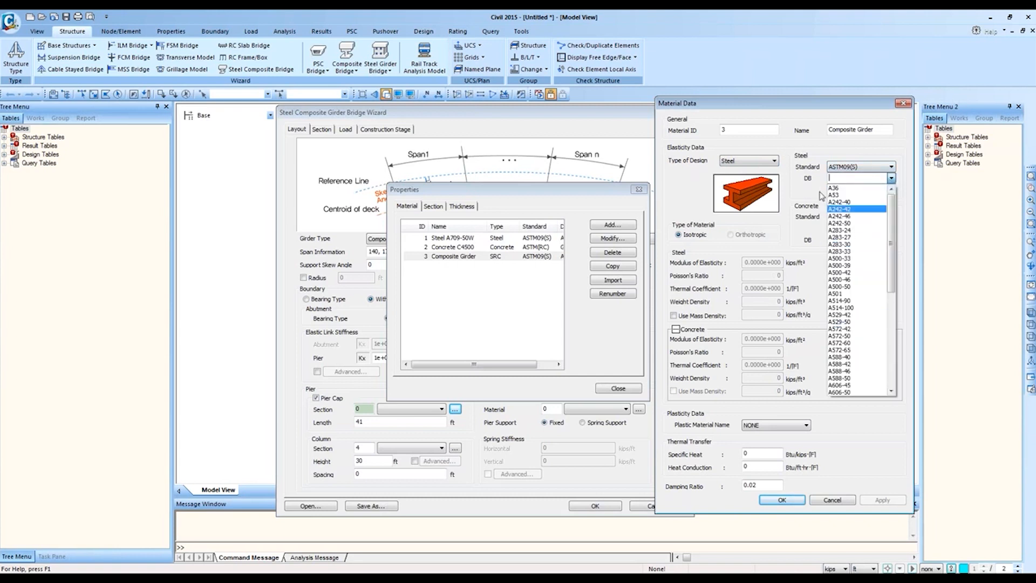
left_click(749, 151)
left_click_drag(742, 168, 741, 171)
left_click(747, 162)
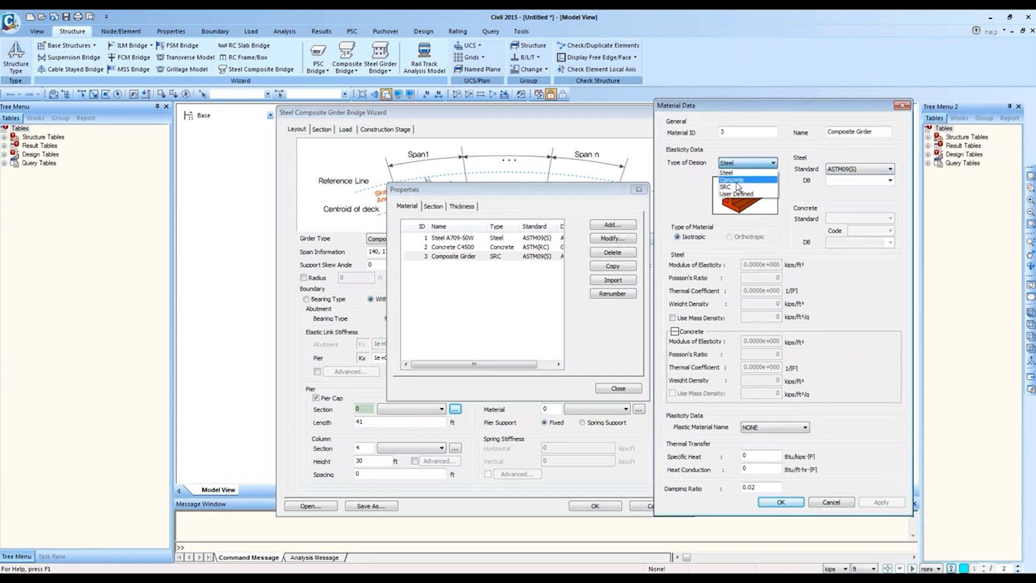
left_click(734, 179)
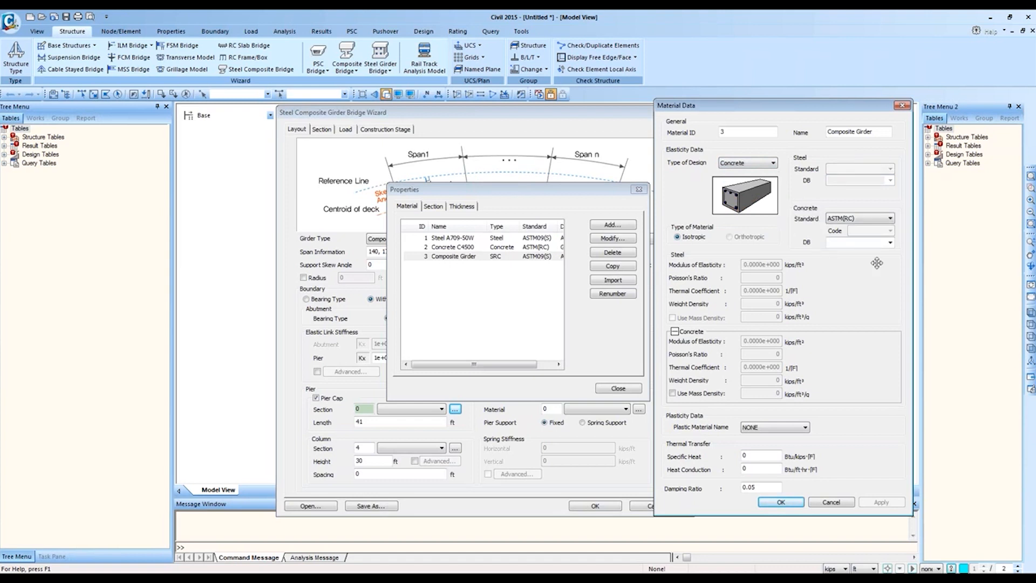
left_click(752, 163)
left_click(747, 187)
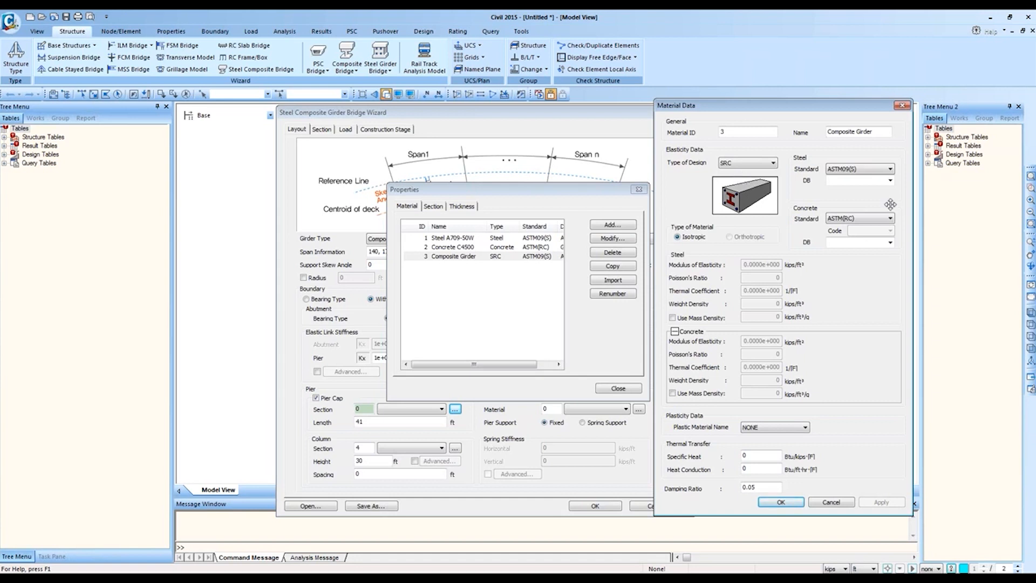
left_click(902, 105)
Step: Review the A709-50W, C4500 and Composite Girder materials, then go to the empty section list
left_click(450, 238)
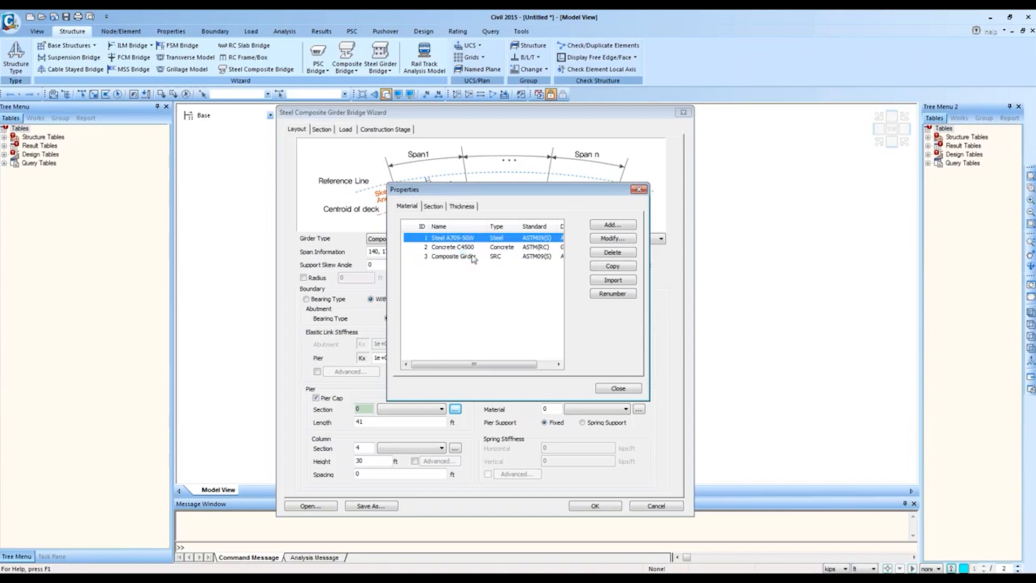
left_click(475, 258)
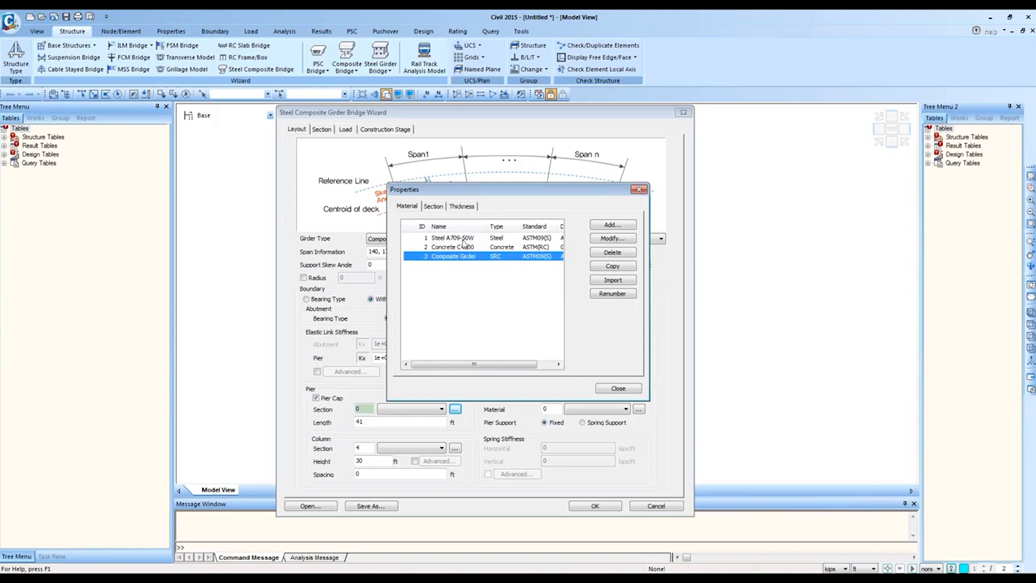
left_click(463, 241)
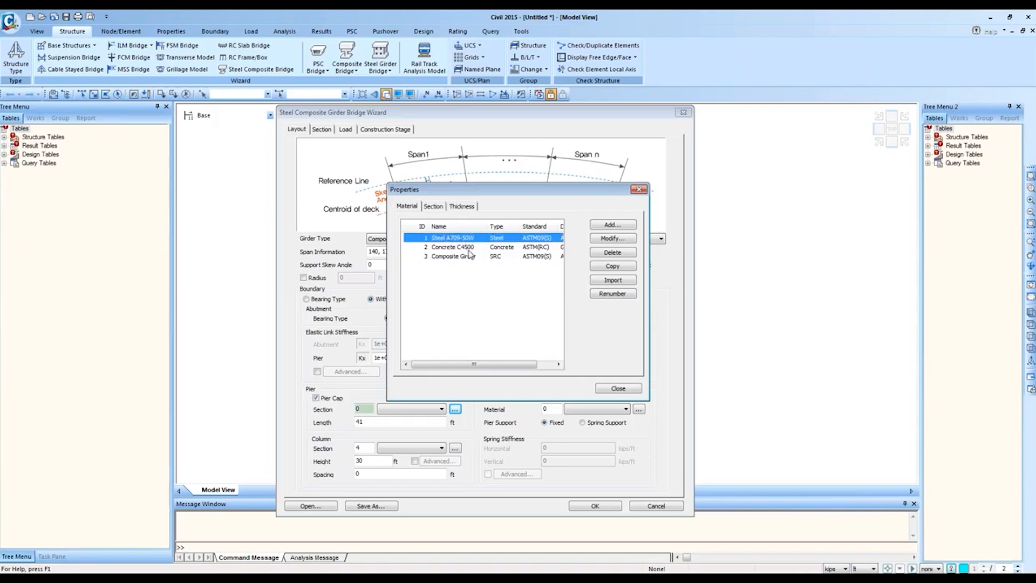
left_click(472, 248)
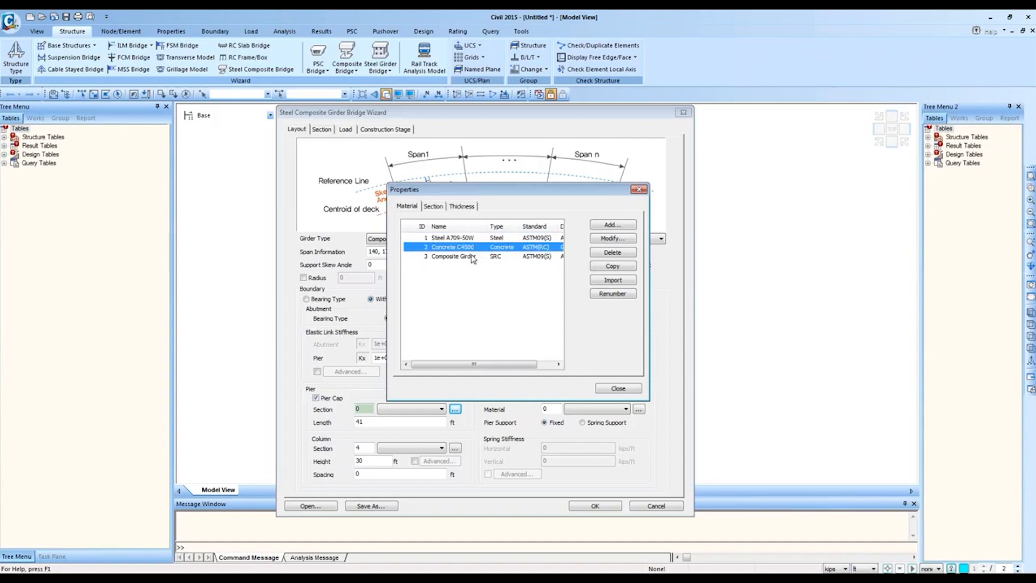
left_click(474, 257)
double_click(475, 258)
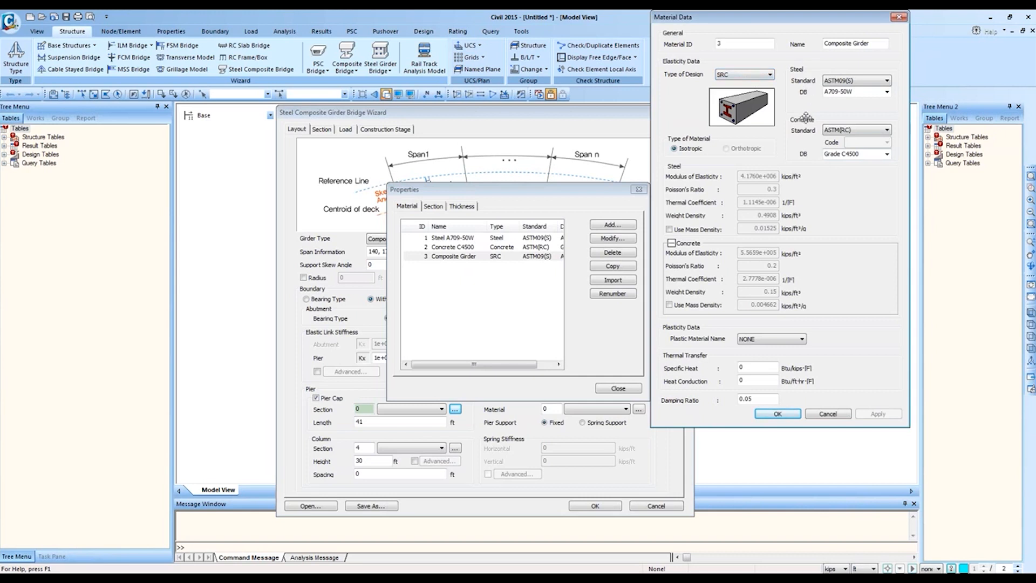
left_click(900, 20)
left_click(432, 207)
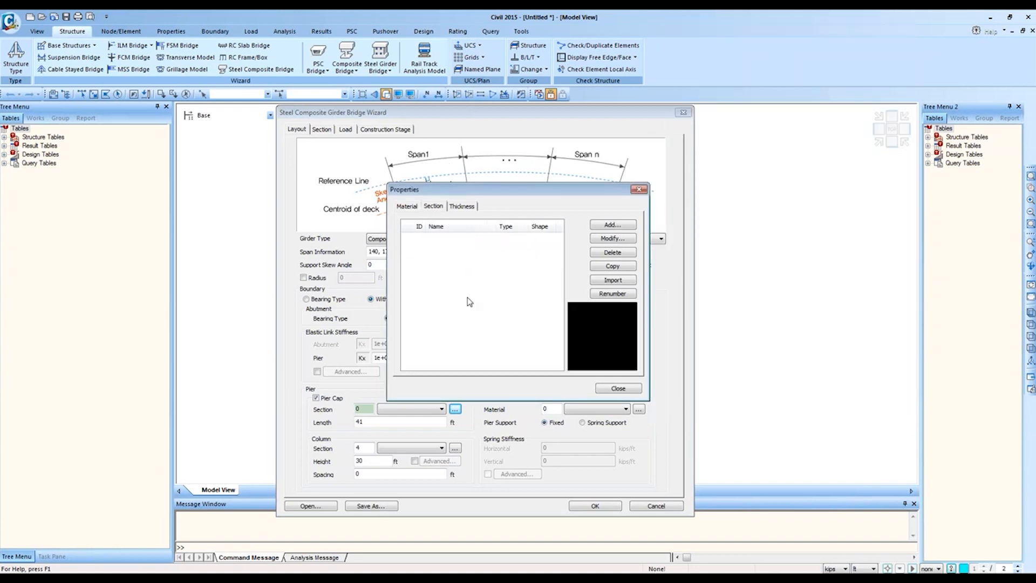
Step: Import five sections from the Completed model, excluding GirderWizRectangle_6 and GirderWizRectangle_7
left_click(602, 281)
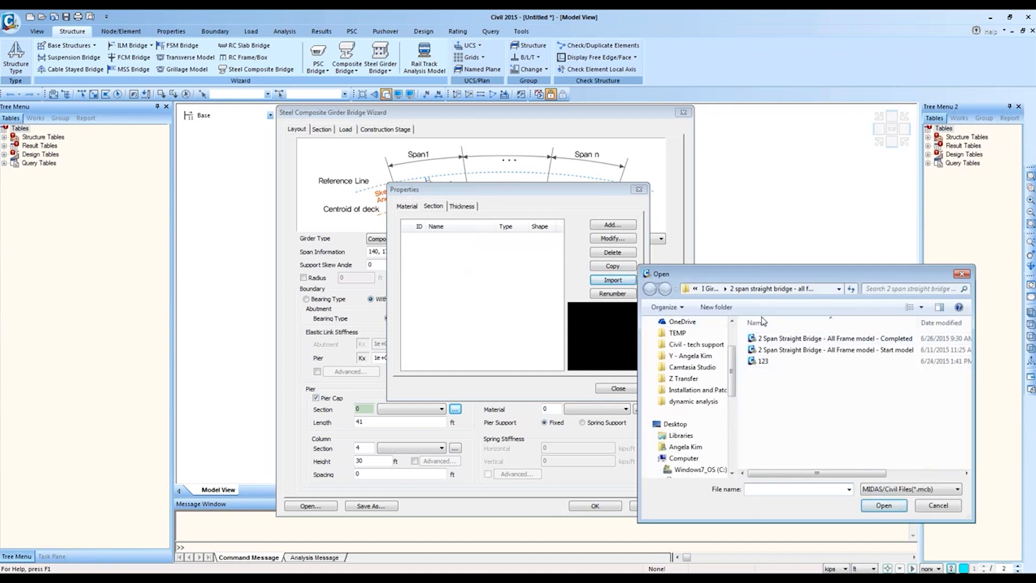
left_click(839, 338)
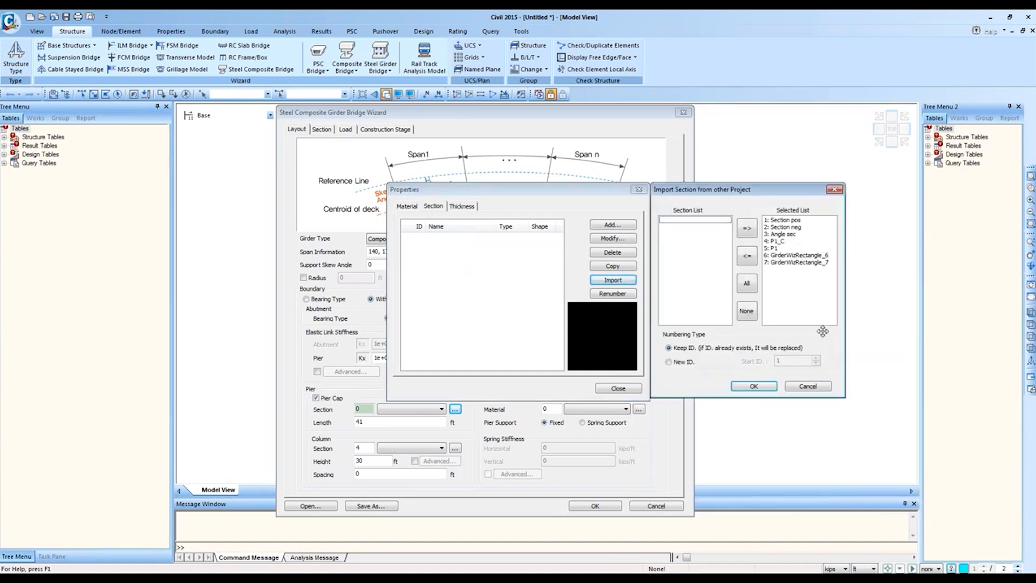
left_click(789, 255)
left_click(789, 263, "shift")
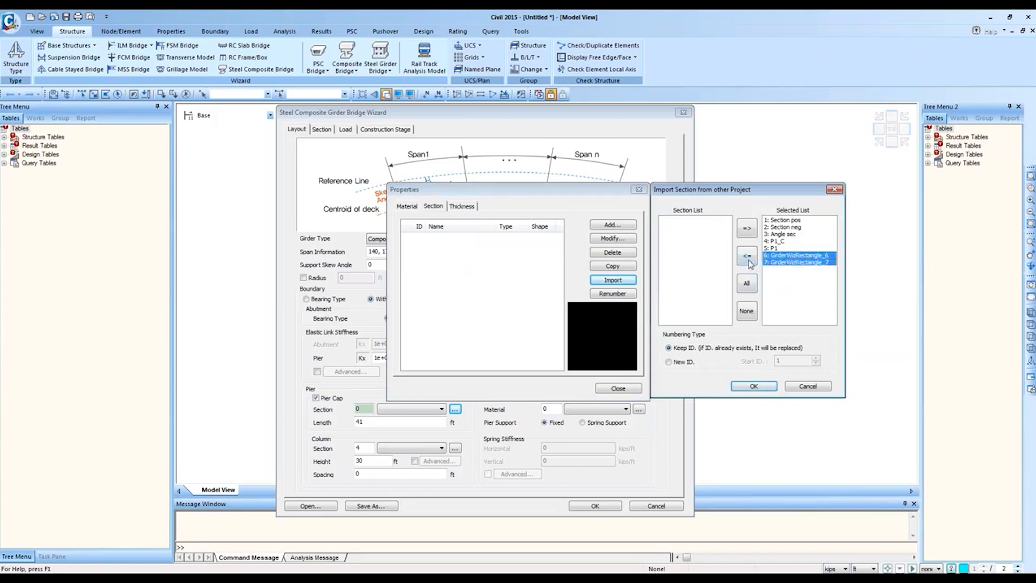
left_click(746, 256)
left_click(754, 386)
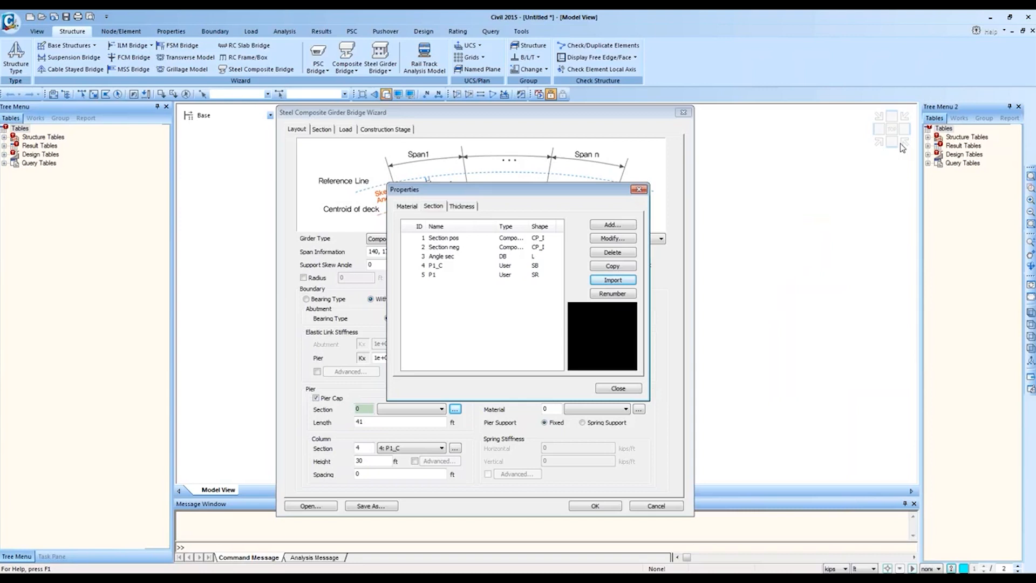
Step: Preview Section pos, Section neg, Angle sec, P1_C and P1, then open Section pos's Section Data
left_click(451, 239)
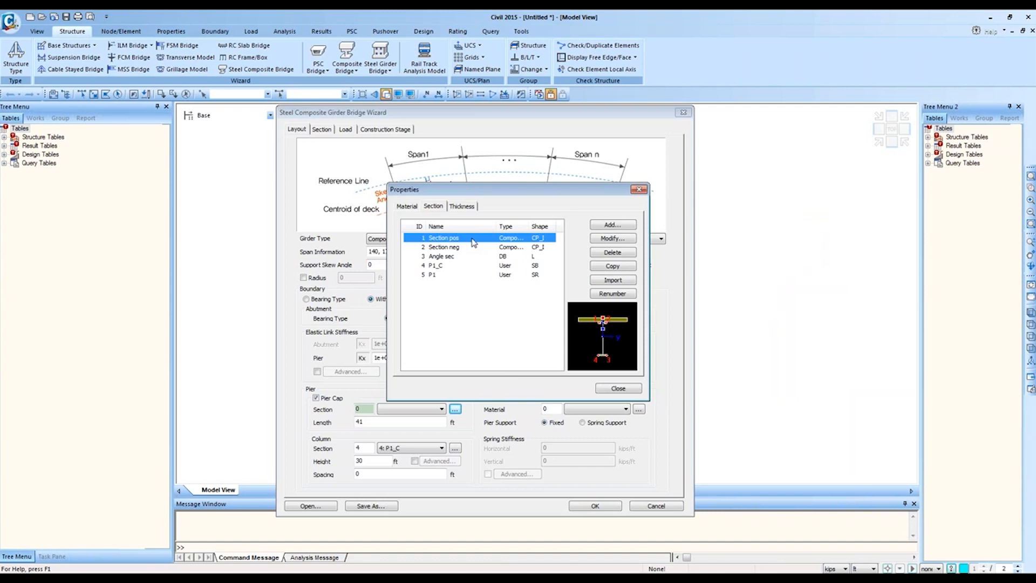
double_click(474, 241)
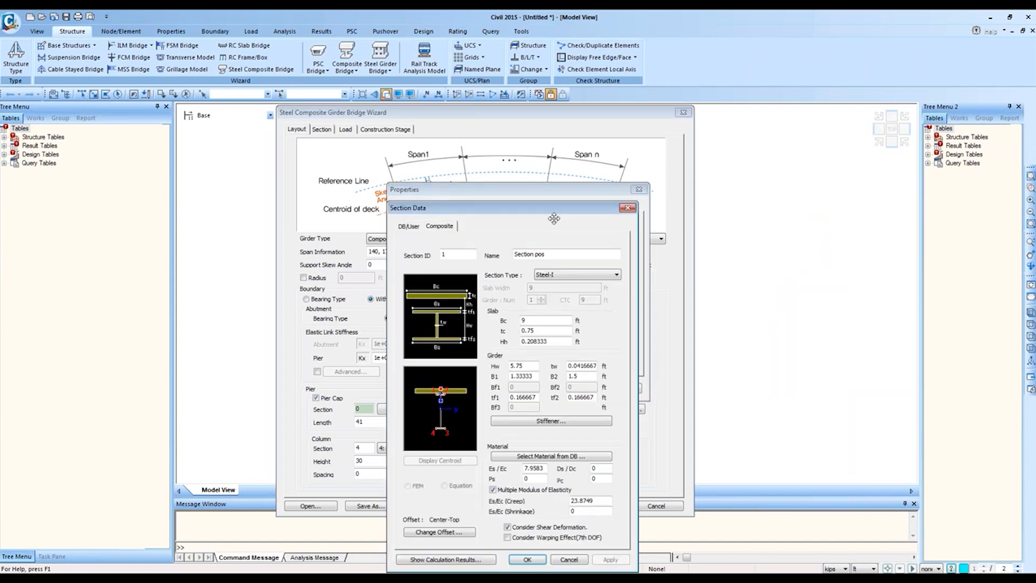
left_click(630, 207)
left_click(478, 249)
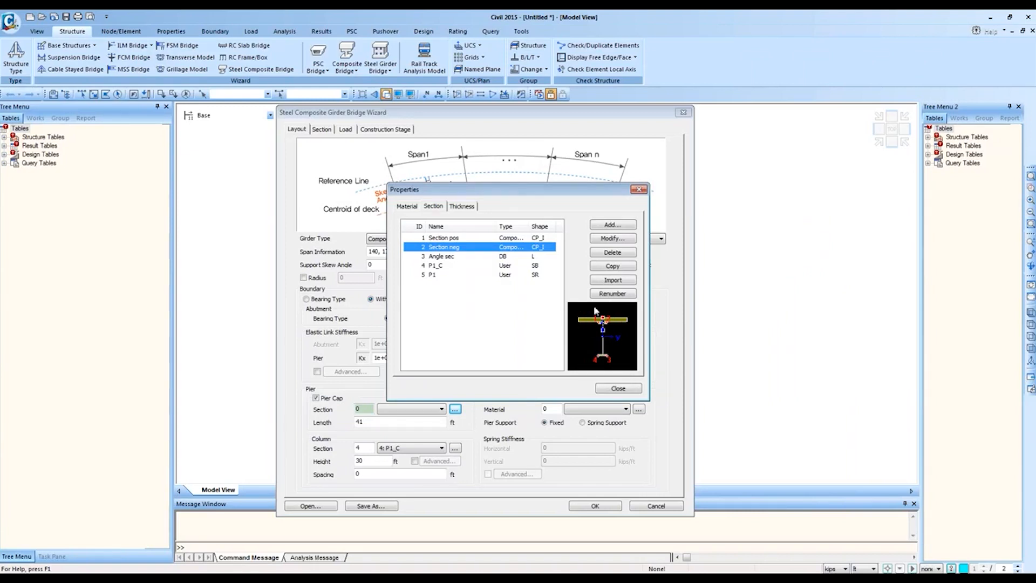
left_click(446, 258)
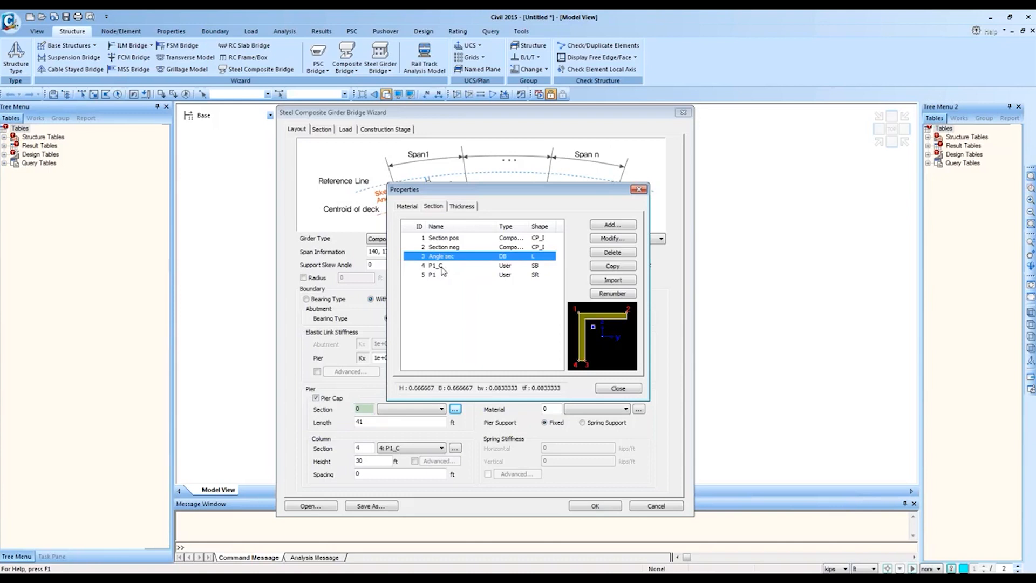
left_click(442, 267)
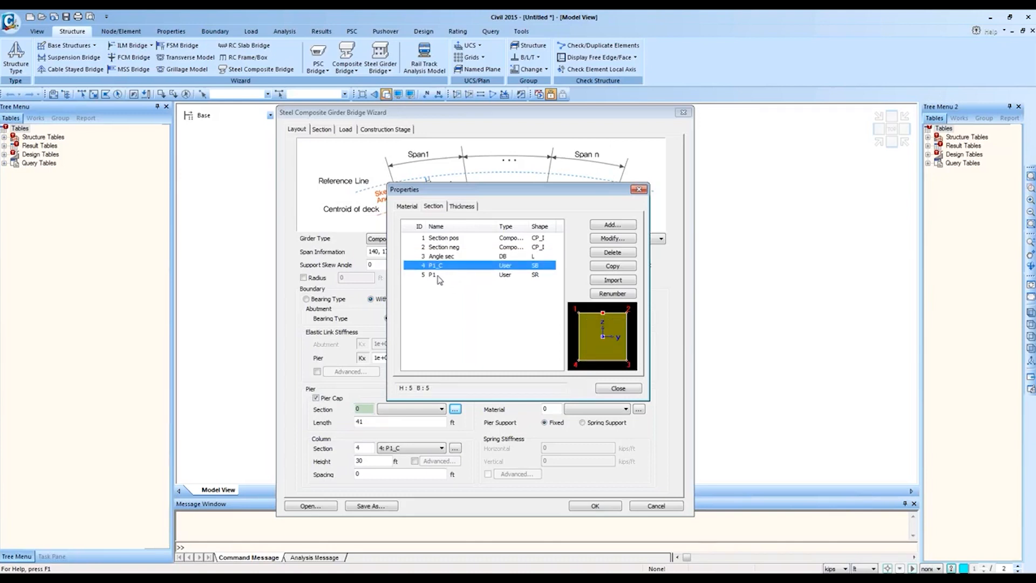
left_click(438, 276)
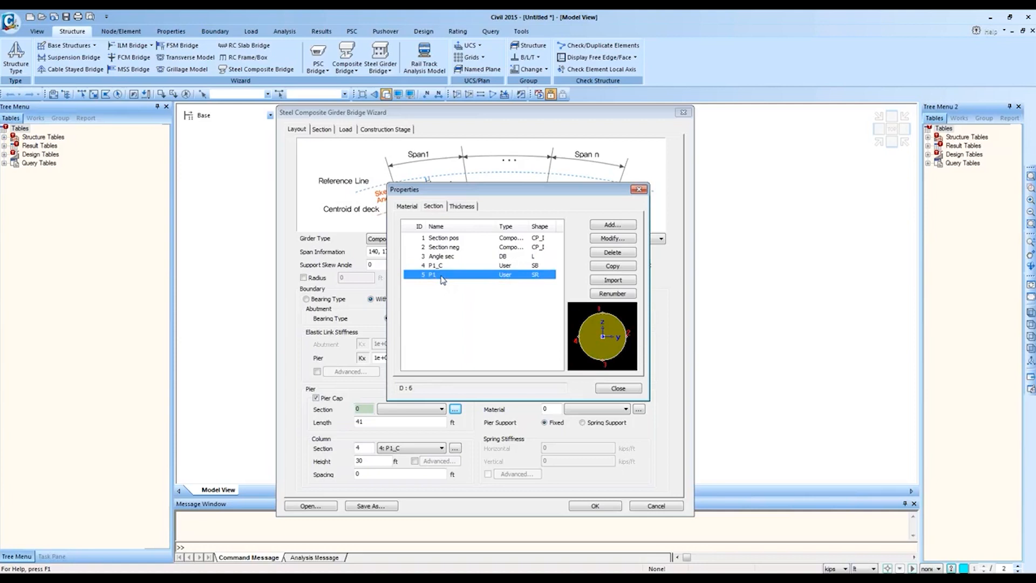
double_click(445, 238)
left_click_drag(509, 204, 603, 165)
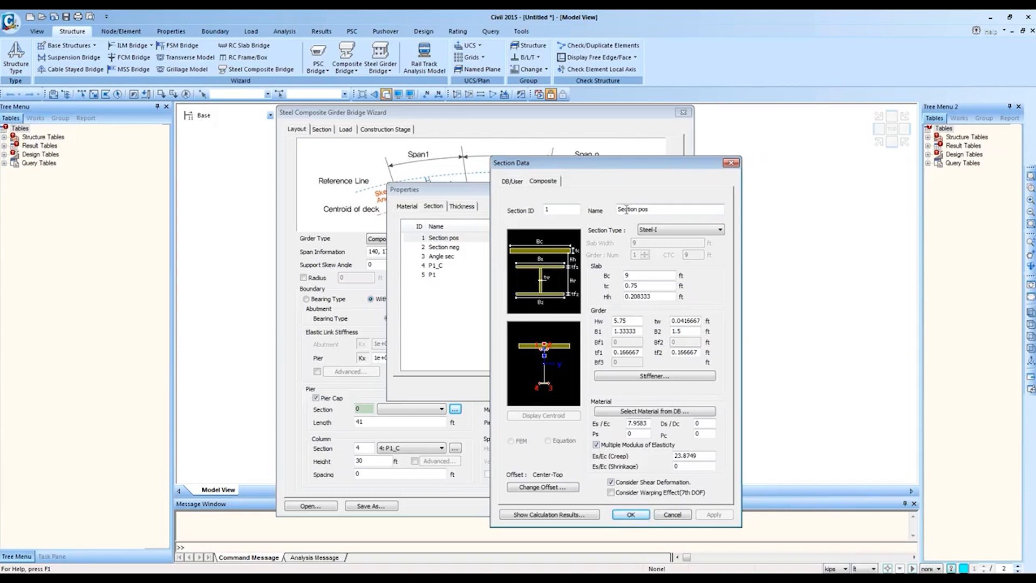
left_click(662, 230)
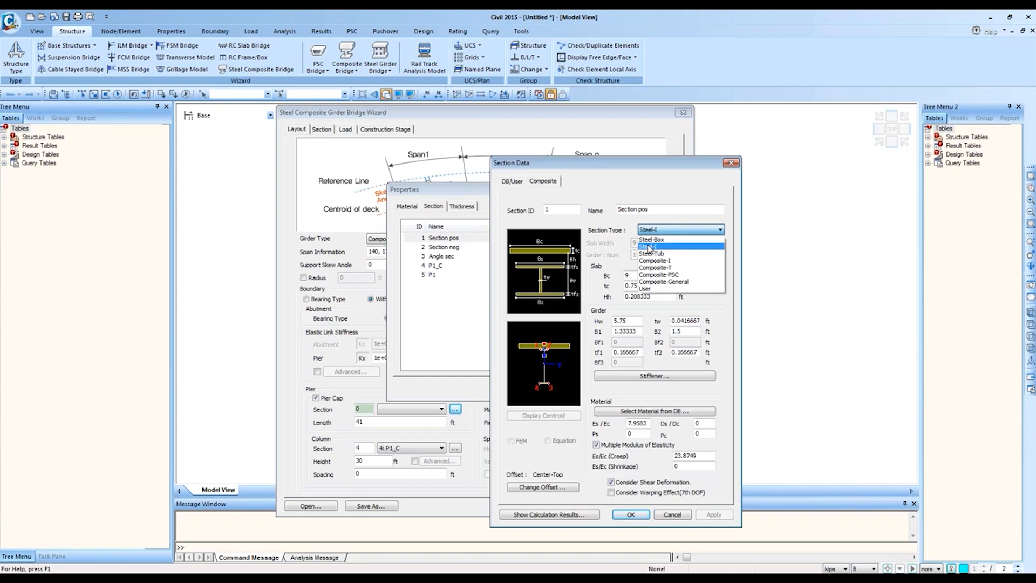
left_click(648, 247)
left_click(635, 277)
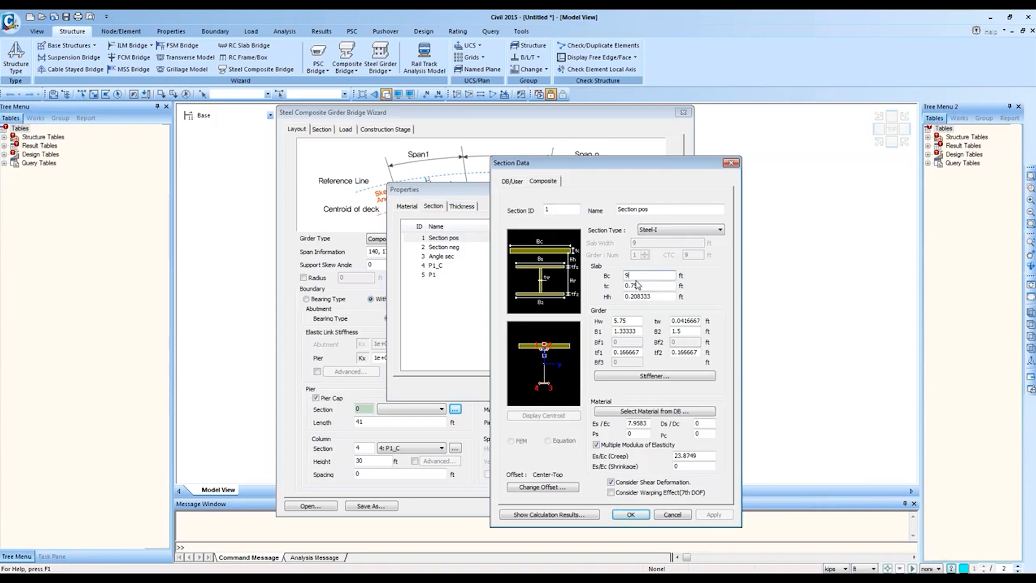
left_click(660, 285)
left_click(626, 376)
left_click_drag(618, 172, 755, 180)
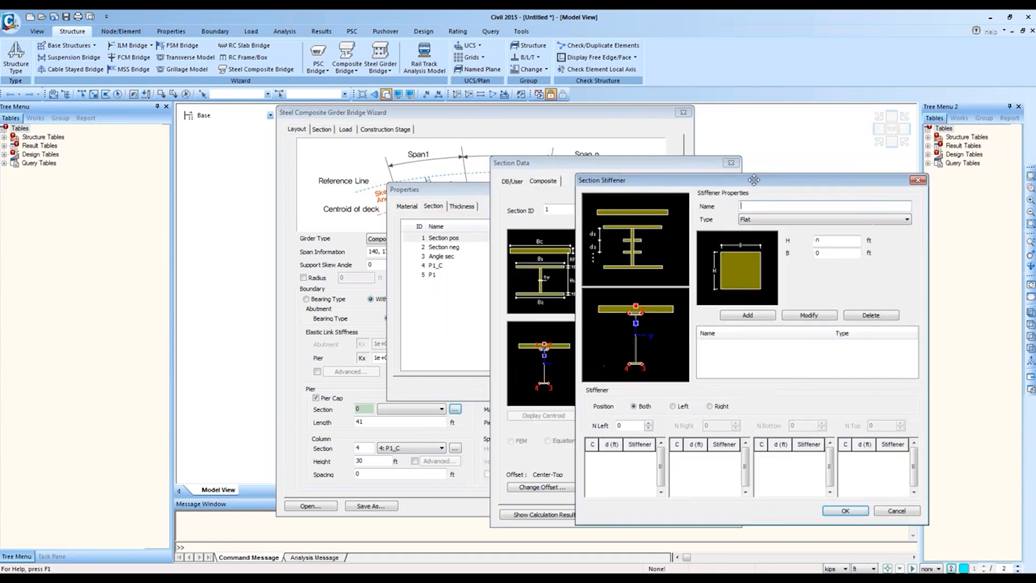
left_click(921, 181)
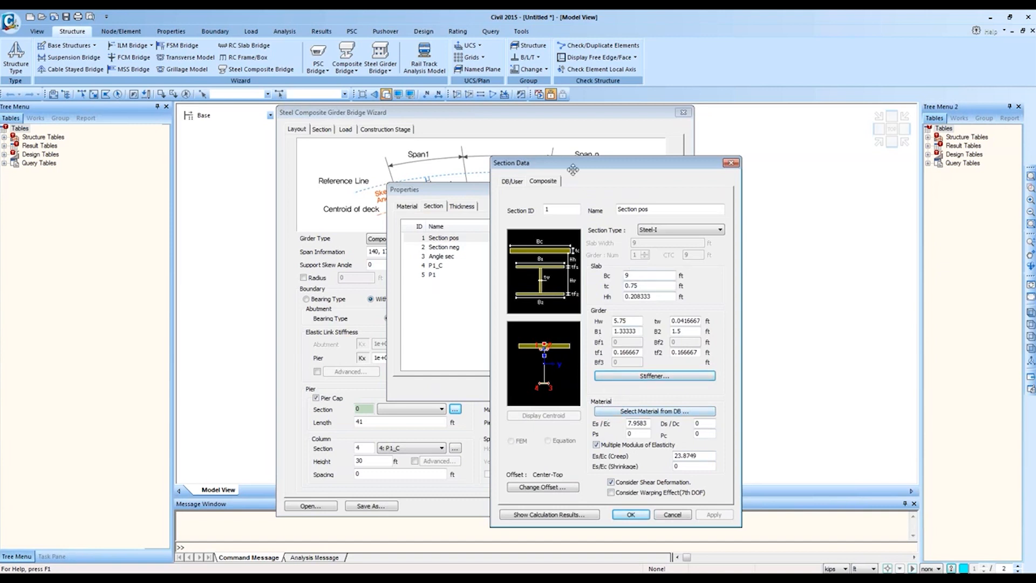
left_click(537, 515)
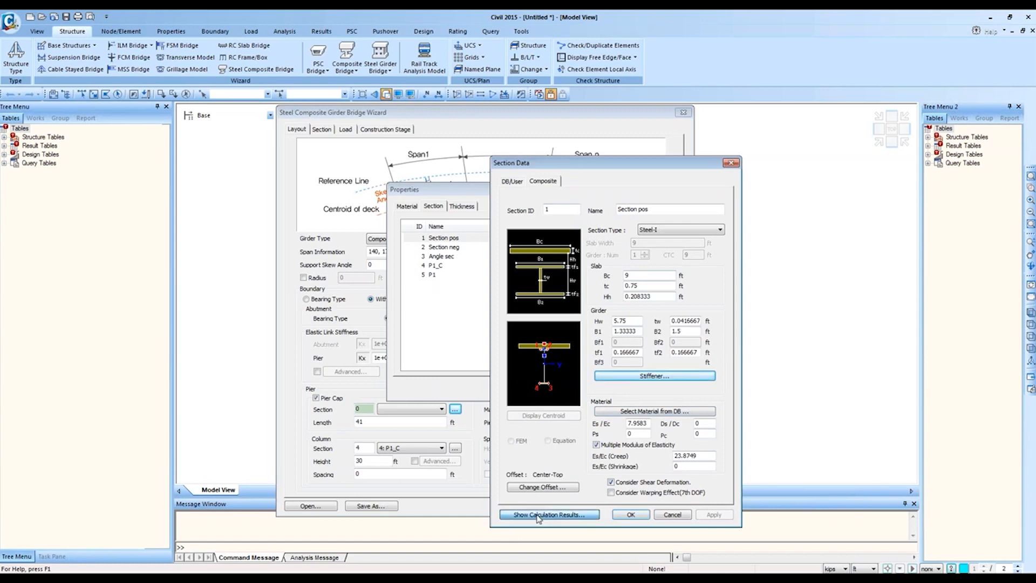
left_click_drag(575, 217, 721, 231)
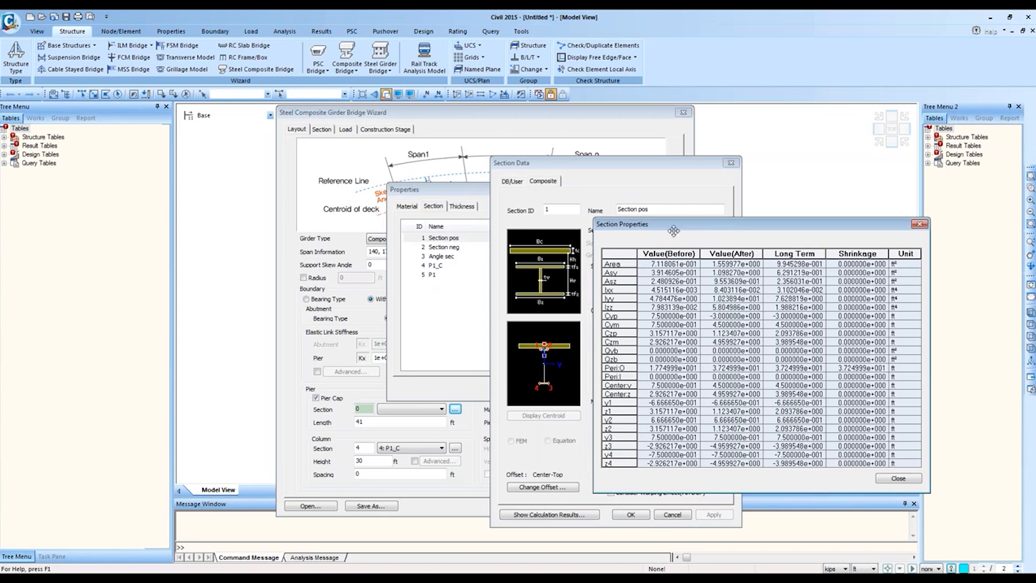
left_click(692, 253)
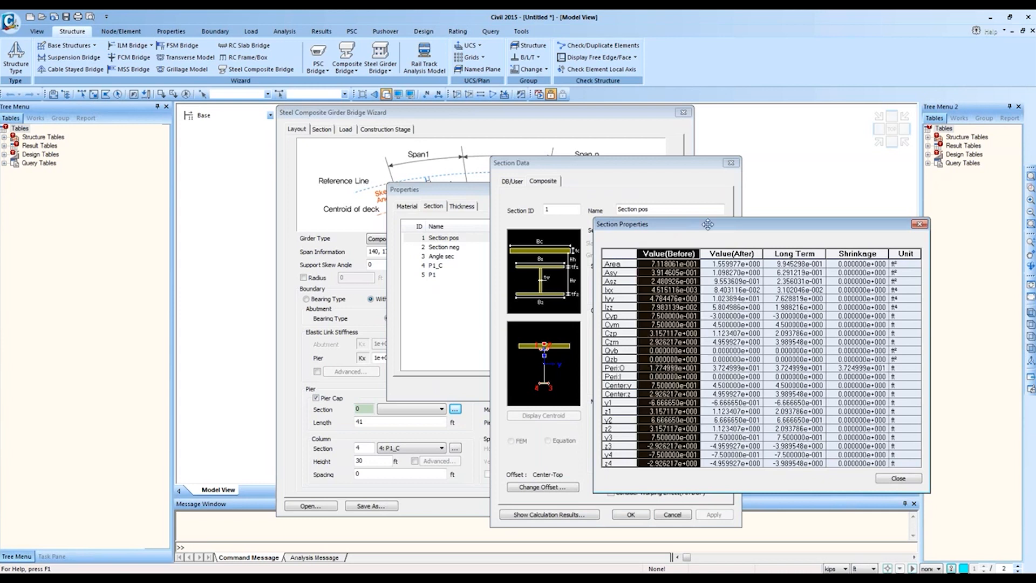
left_click(743, 253)
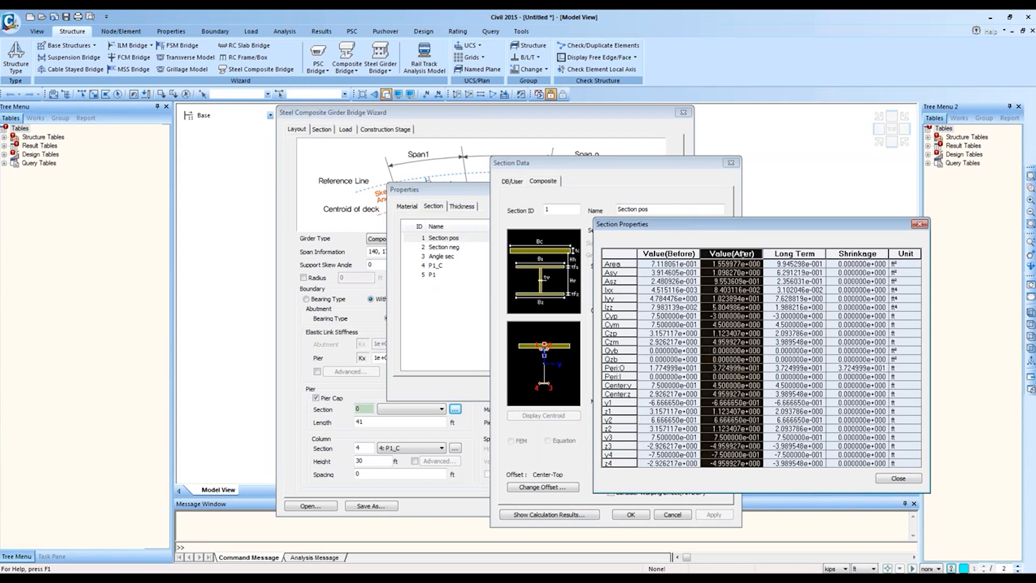
left_click(803, 253)
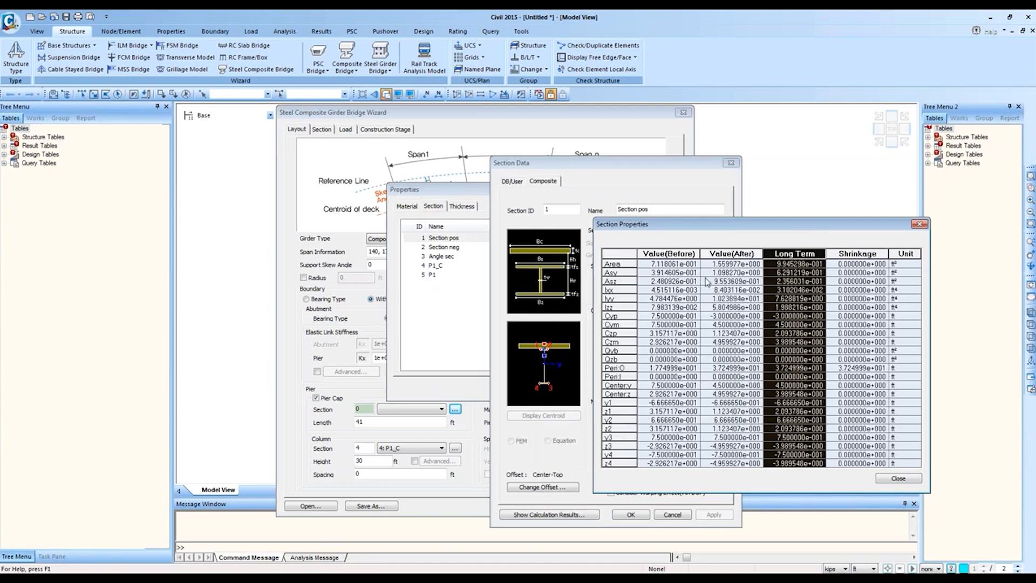
left_click(919, 224)
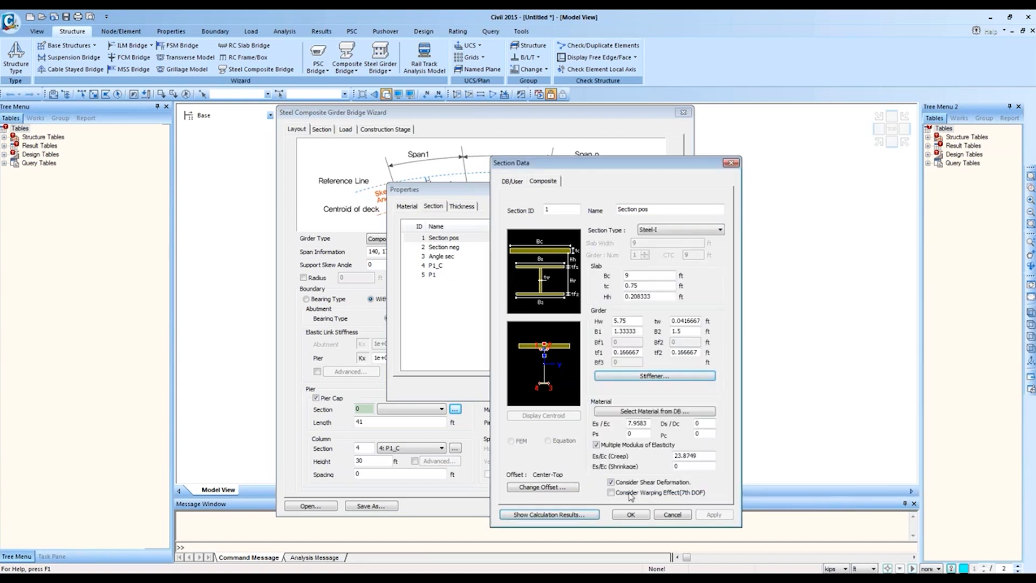
Step: Assign Grade C4500 concrete and A709-50W steel to Section pos from the database
left_click(664, 411)
left_click_drag(751, 423, 785, 354)
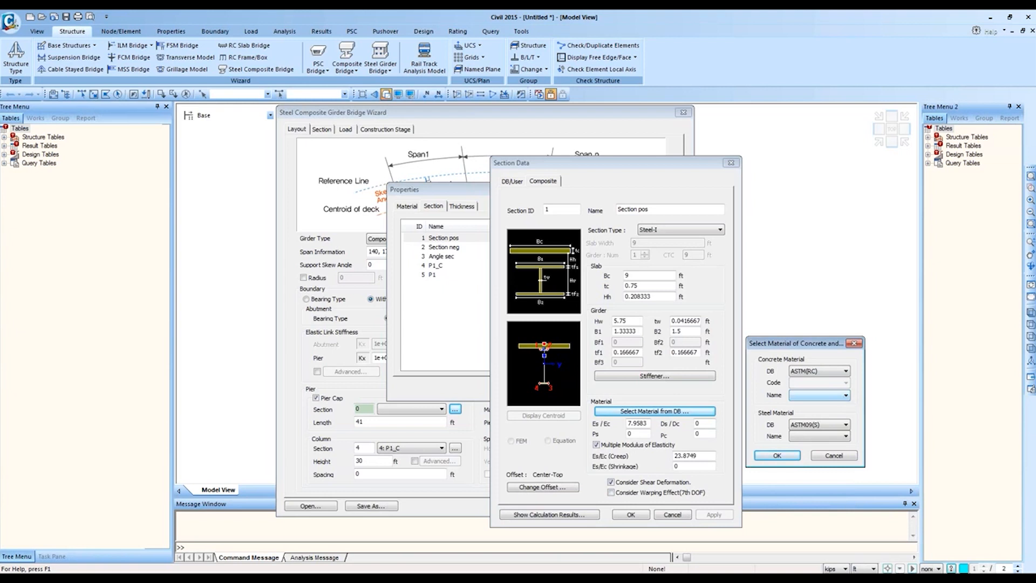
left_click(845, 396)
left_click(826, 428)
left_click(825, 436)
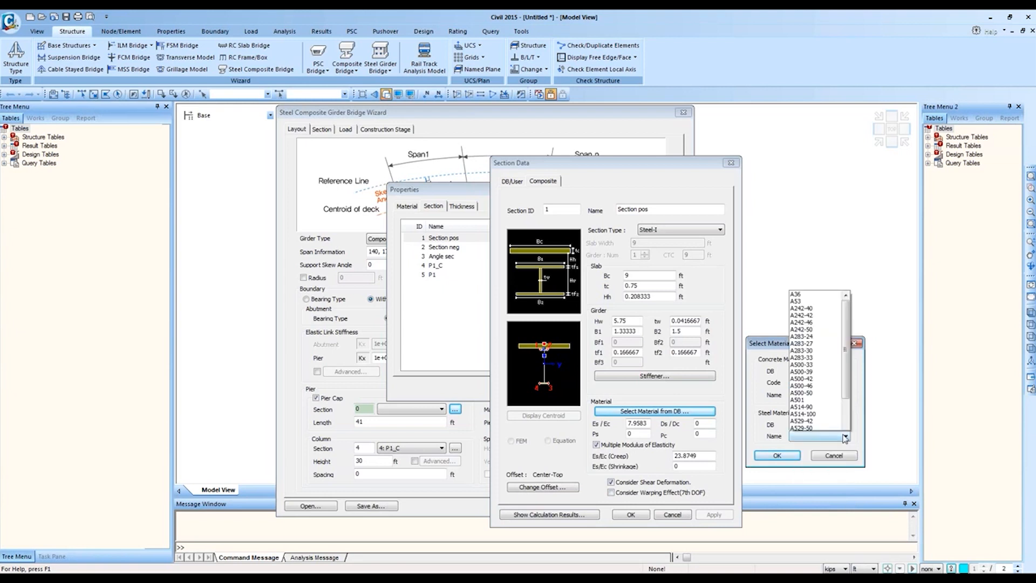
scroll(834, 393, "down", 3)
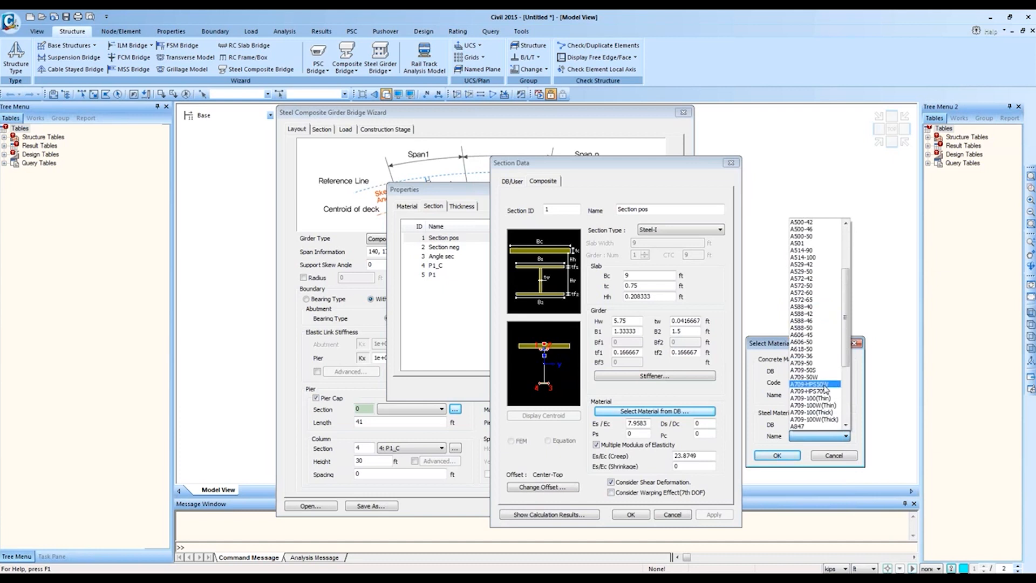
left_click(825, 392)
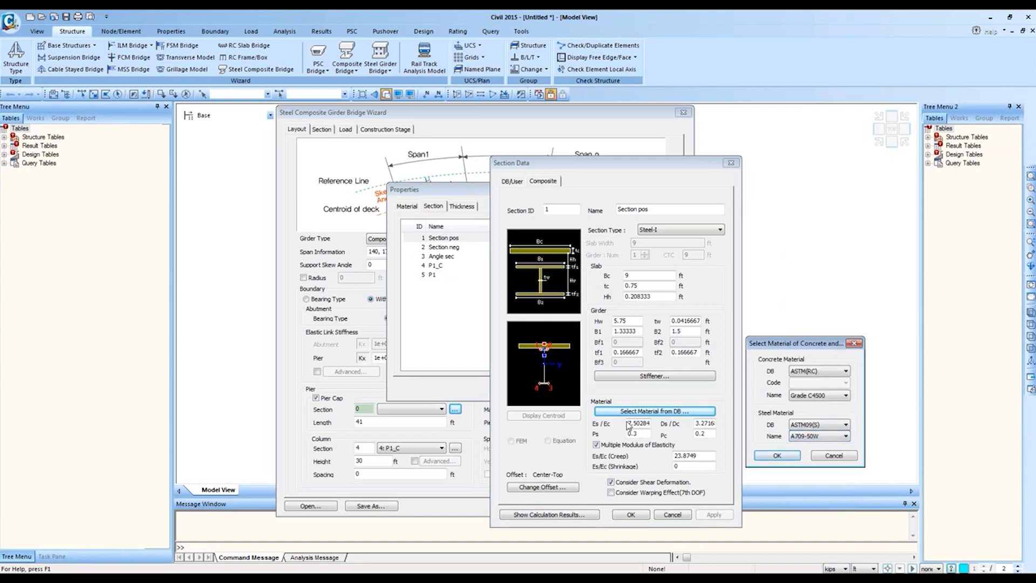
left_click(777, 455)
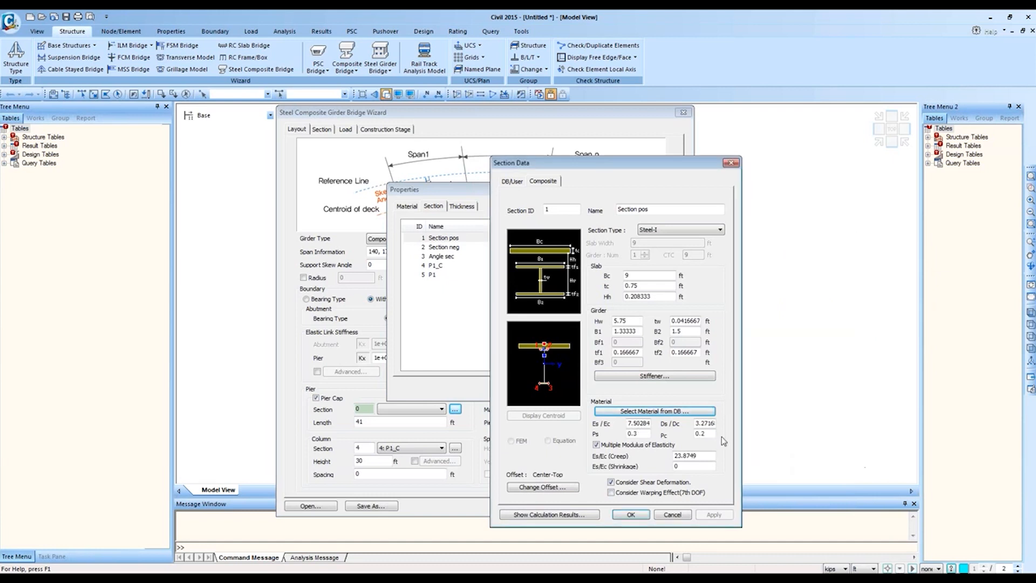
Step: Recheck the material selection without changes, then bring up the PowerPoint window
left_click(693, 412)
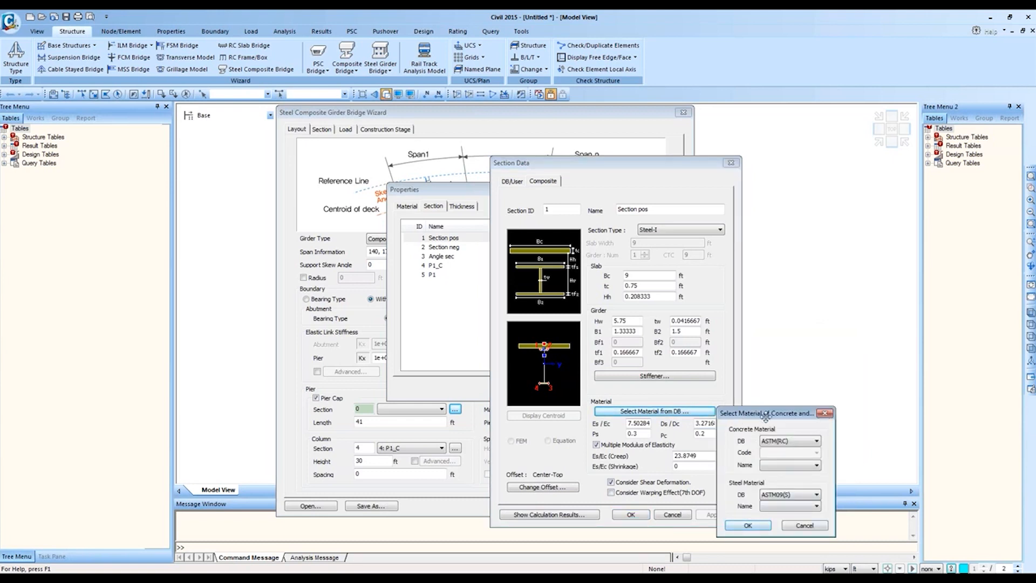
left_click(805, 525)
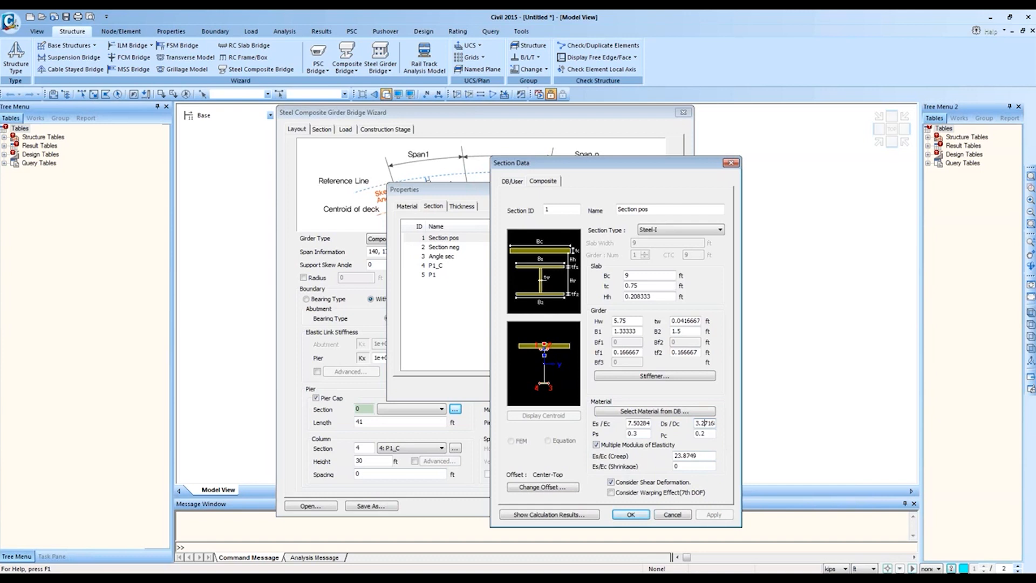
right_click(70, 573)
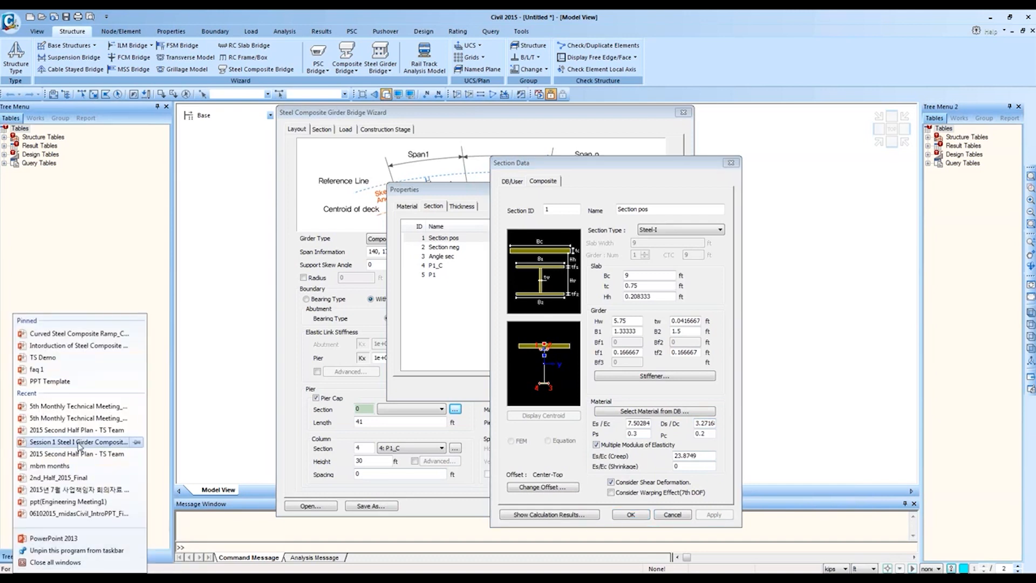
left_click(71, 572)
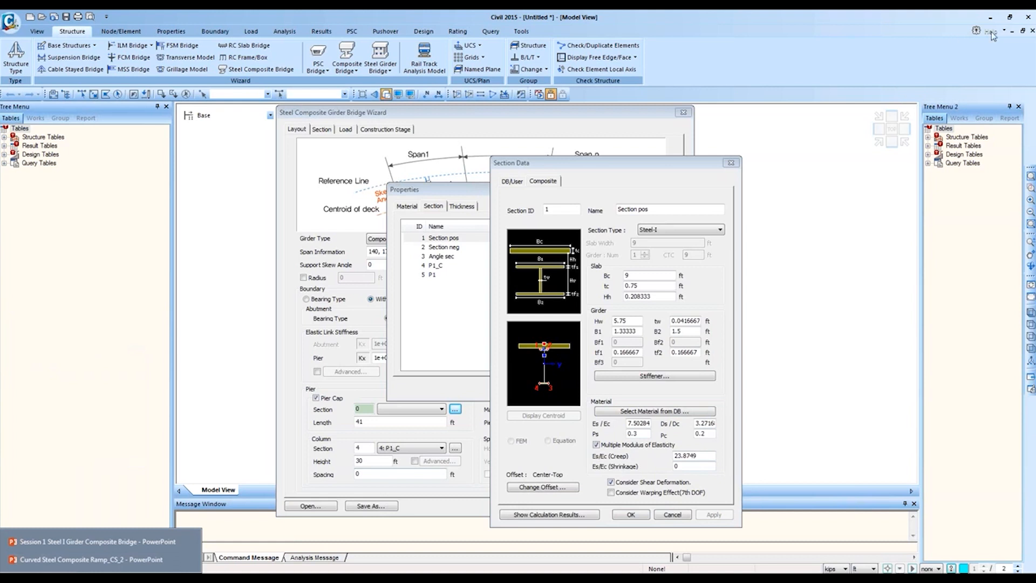
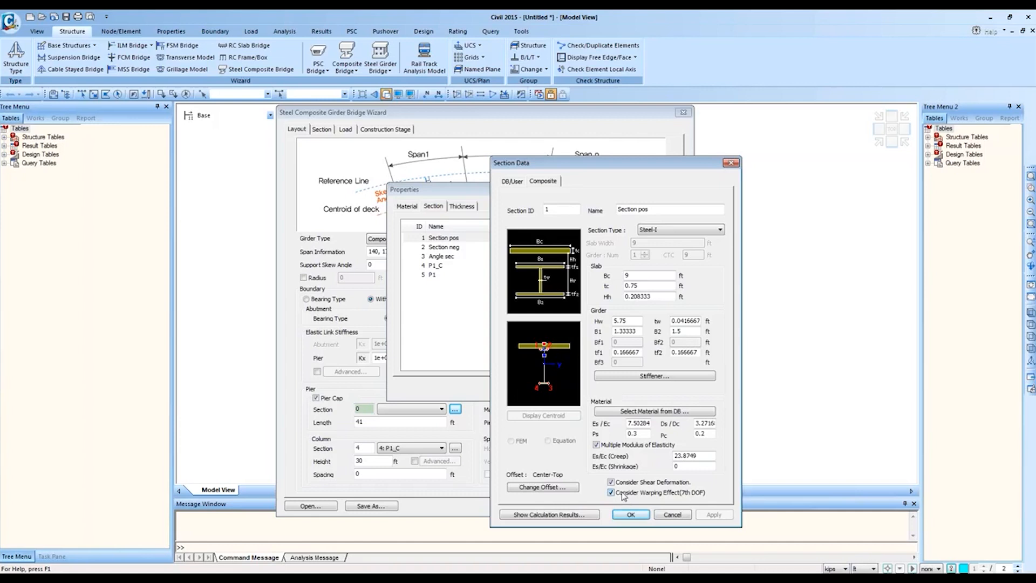
Step: Turn off the 7th-DOF warping effect for Section pos and accept its section data
left_click(624, 496)
left_click(626, 514)
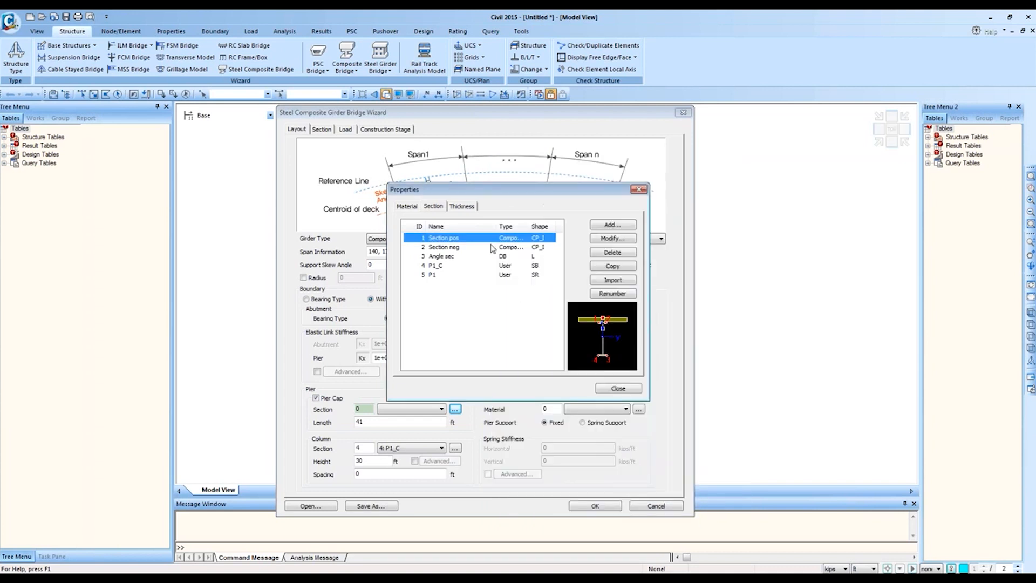
Step: Review the P1_C and P1 pier sections and the material list, then close Properties
left_click(457, 265)
left_click(459, 275)
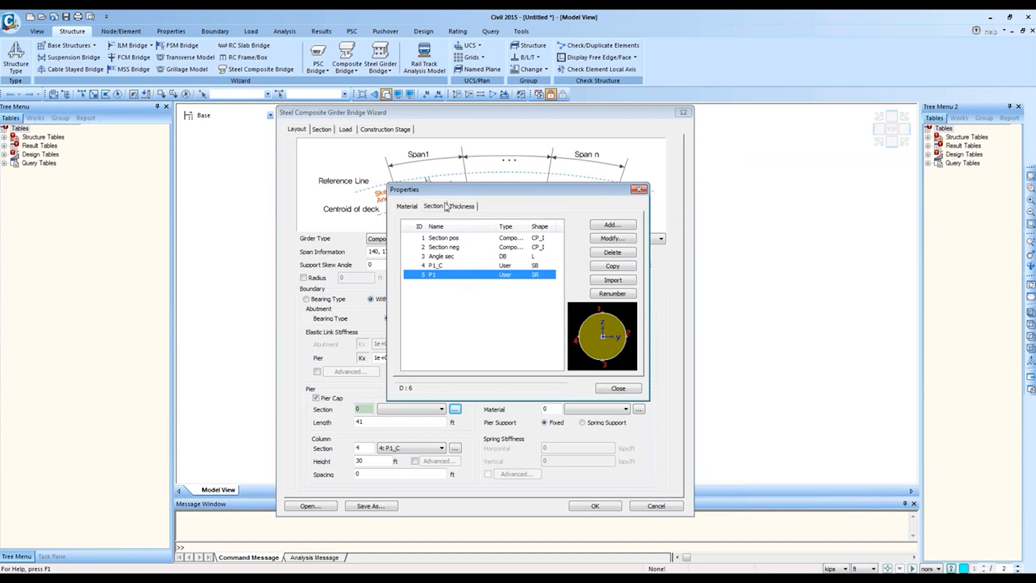
left_click(410, 207)
left_click(432, 207)
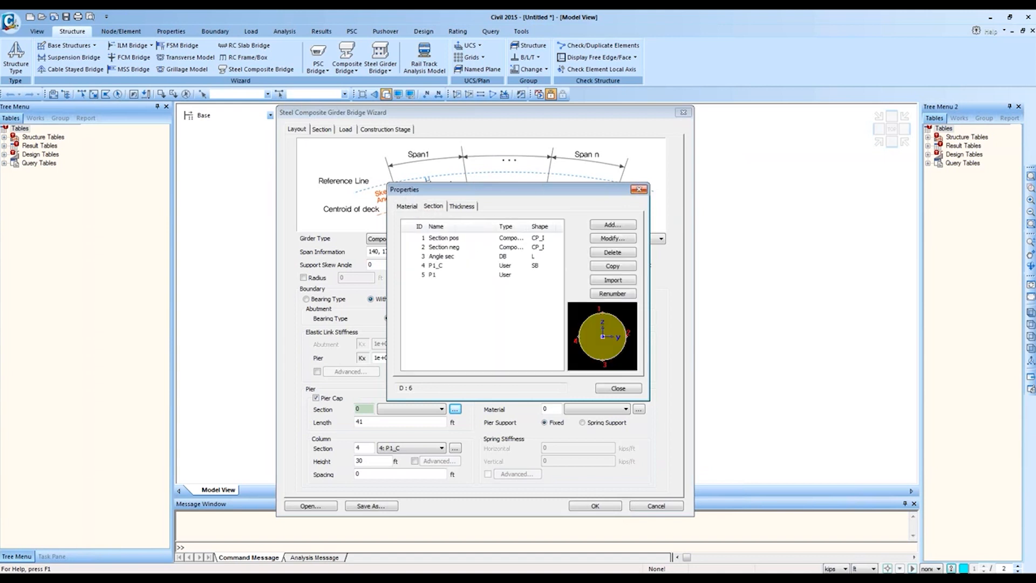
left_click(638, 190)
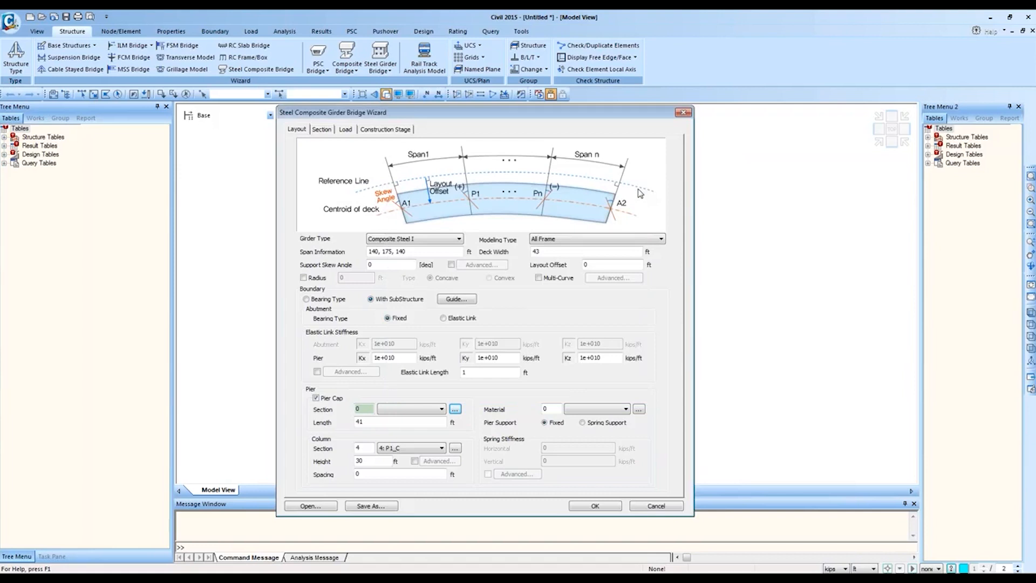
Step: Load 2 Span Straight Bridge.wzd from the I Girder > 2 span straight bridge folder
left_click(318, 507)
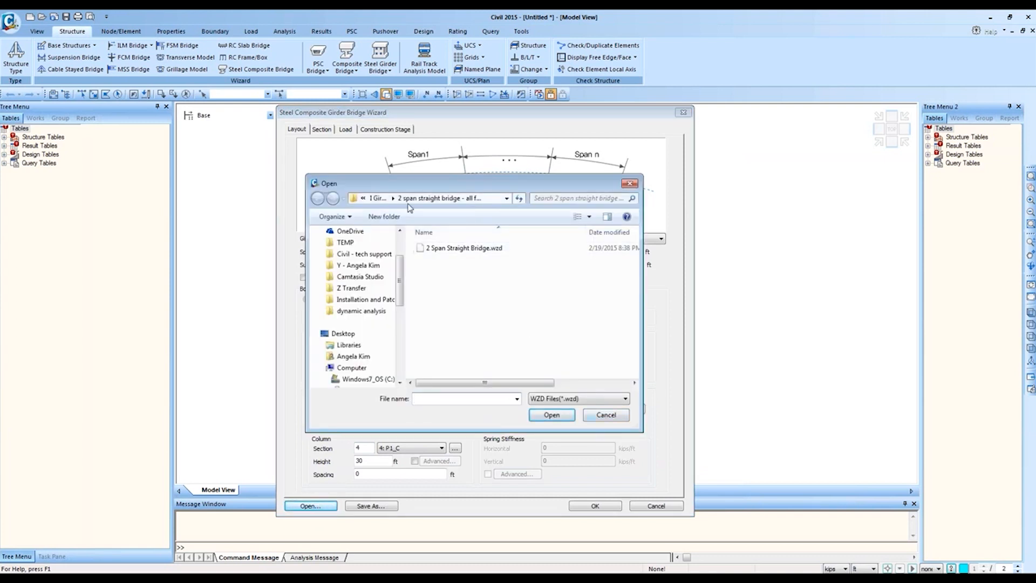
left_click(376, 198)
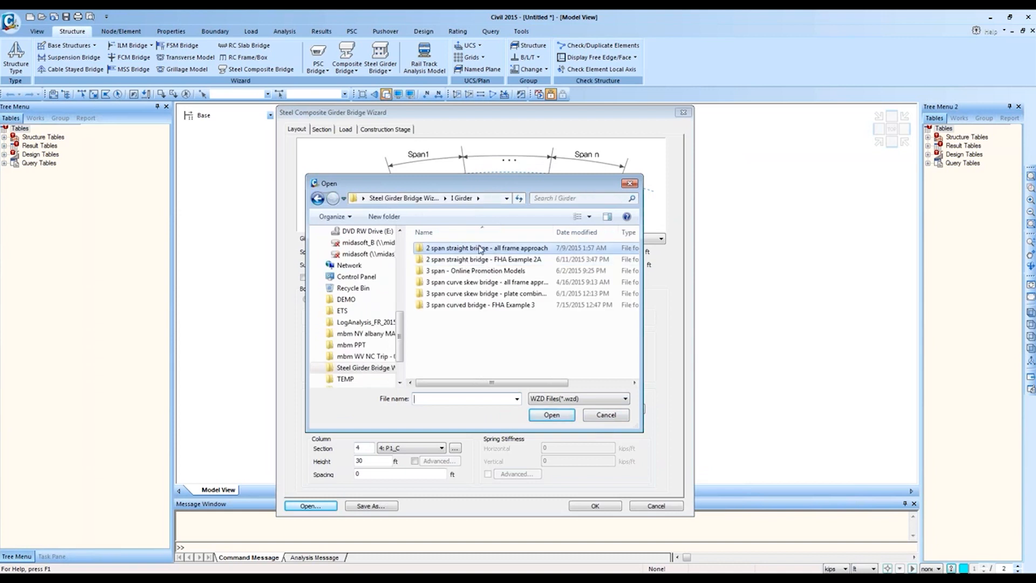
double_click(477, 248)
double_click(477, 248)
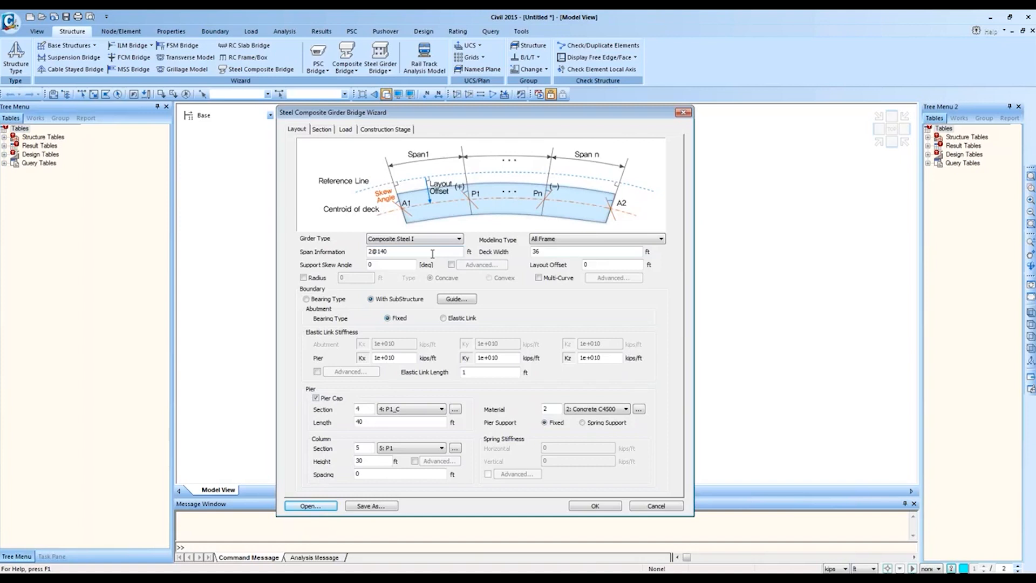
Step: List the Modeling Type options: All Frame, All Plate and the two deck variants
left_click(566, 240)
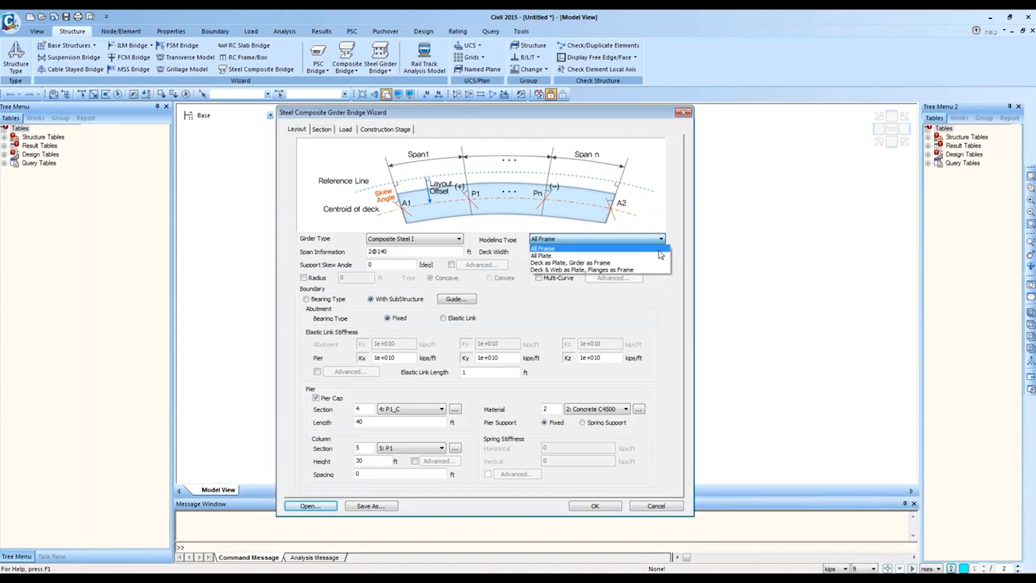
Step: Keep All Frame modeling and try generating, dismissing the missing moving load code error
left_click(611, 241)
left_click(582, 242)
left_click(582, 247)
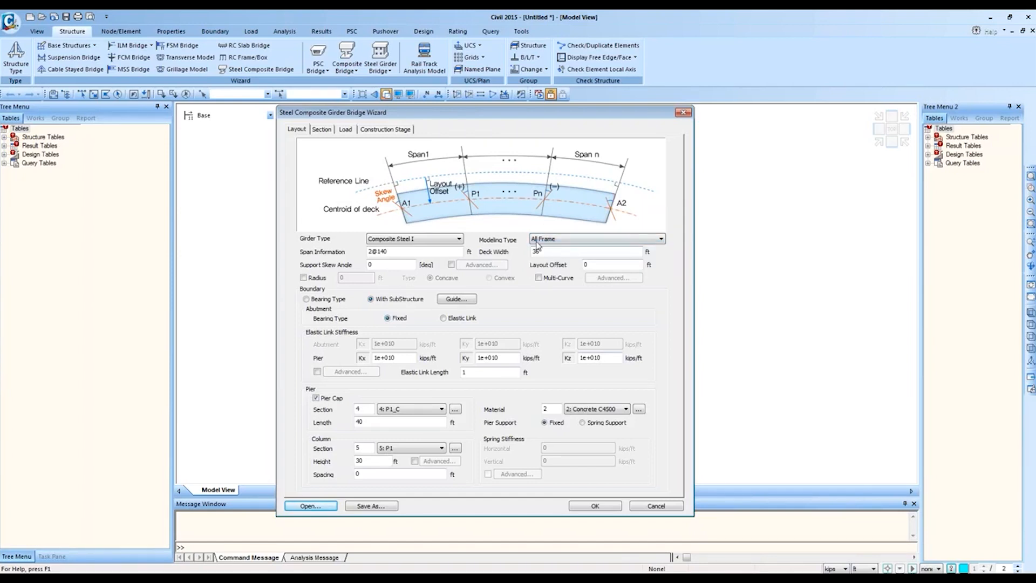
left_click(593, 506)
left_click(564, 341)
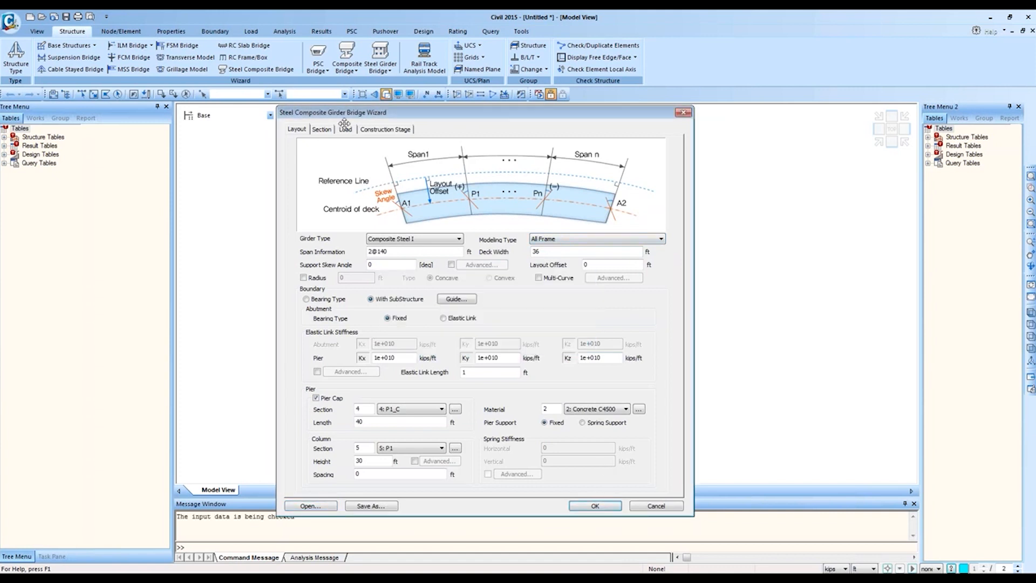
Step: Define the moving load case with the AASHTO LRFD code on the Load tab
left_click(345, 129)
left_click(399, 434)
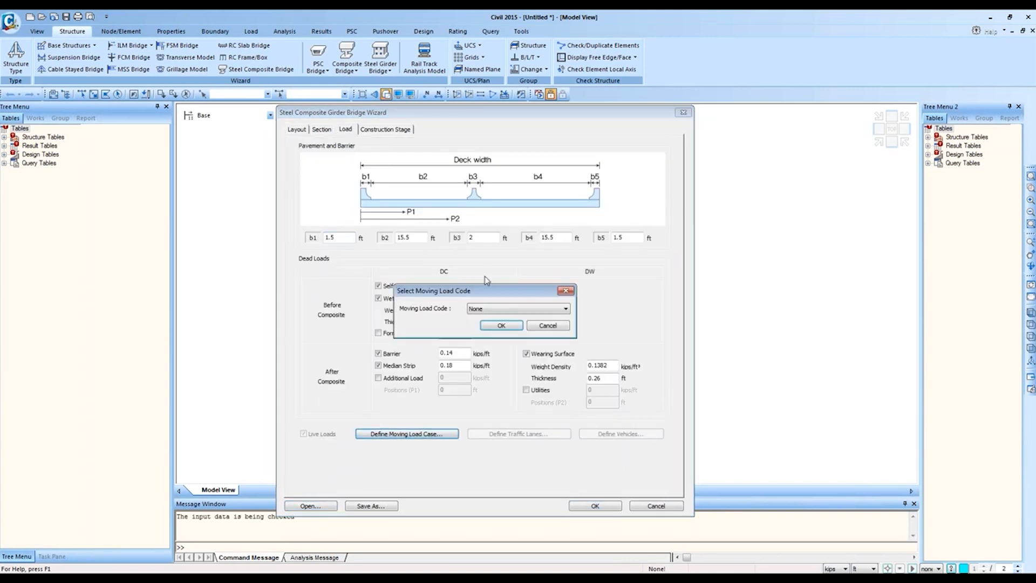
left_click(490, 308)
left_click(495, 339)
left_click(501, 325)
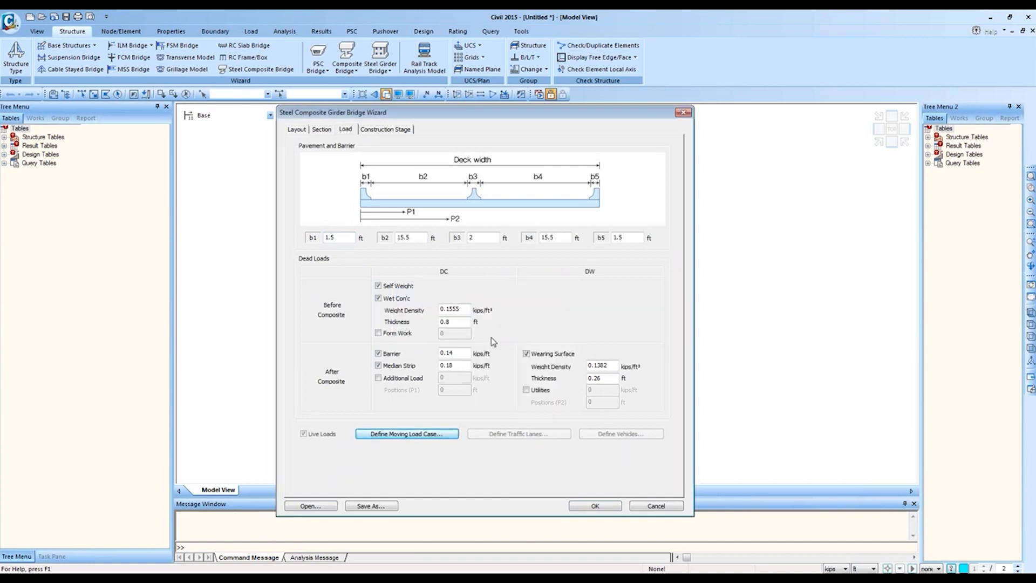
Step: Switch off live loads and submit the layout to generate the bridge model
left_click(321, 433)
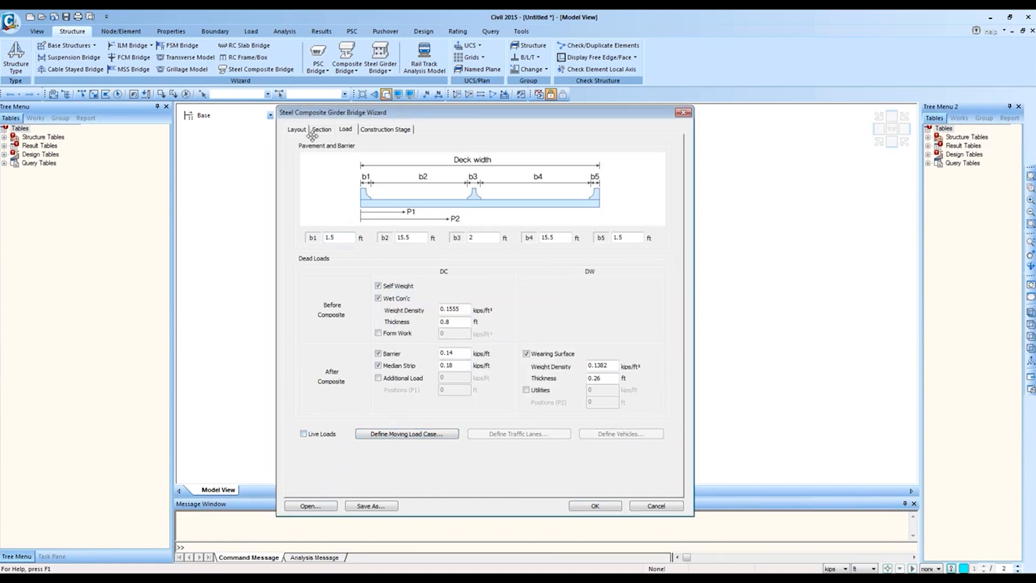
left_click(296, 129)
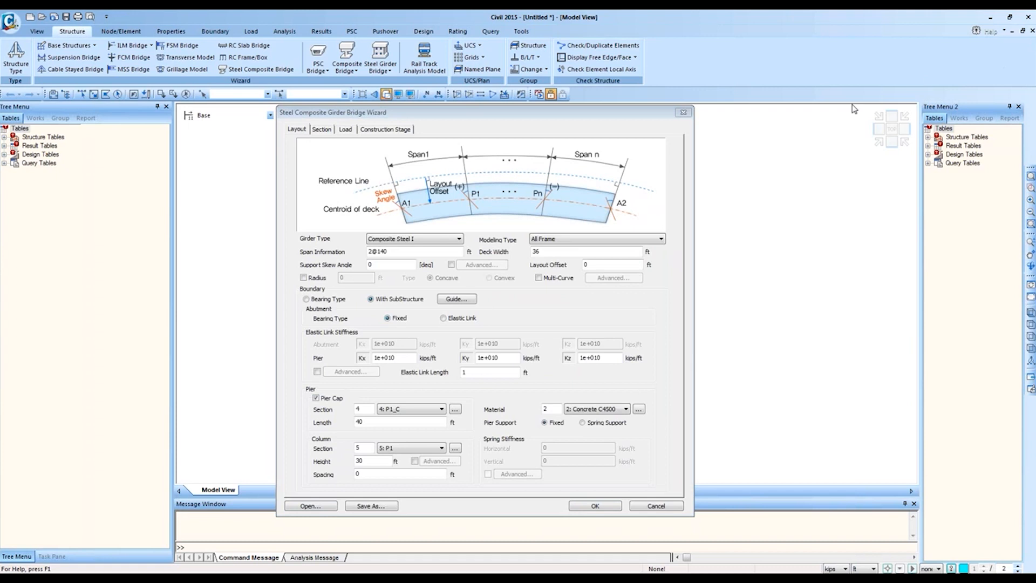
left_click(595, 506)
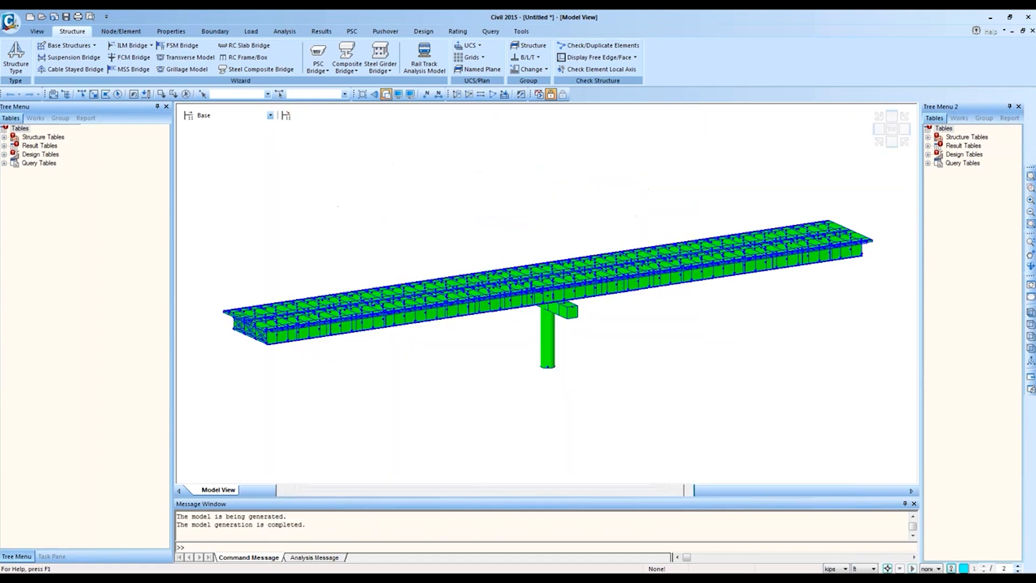
Step: View the model as wireframe, select its 1309 beam elements in Works, then undo generation
left_click(386, 95)
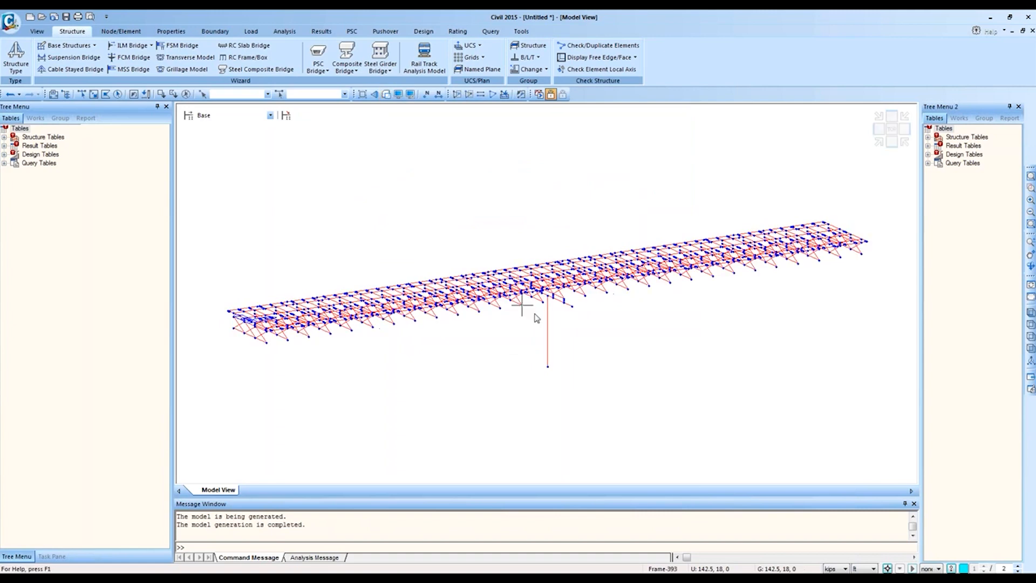
mouse_move(546, 263)
middle_mouse_down()
mouse_move(566, 277)
mouse_move(569, 296)
mouse_move(558, 274)
middle_mouse_up()
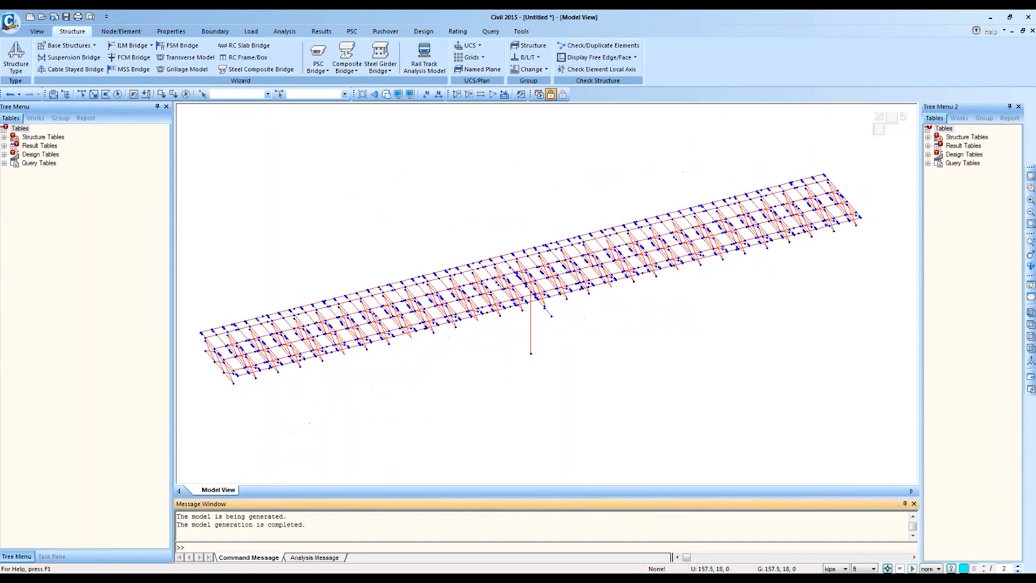
left_click(36, 118)
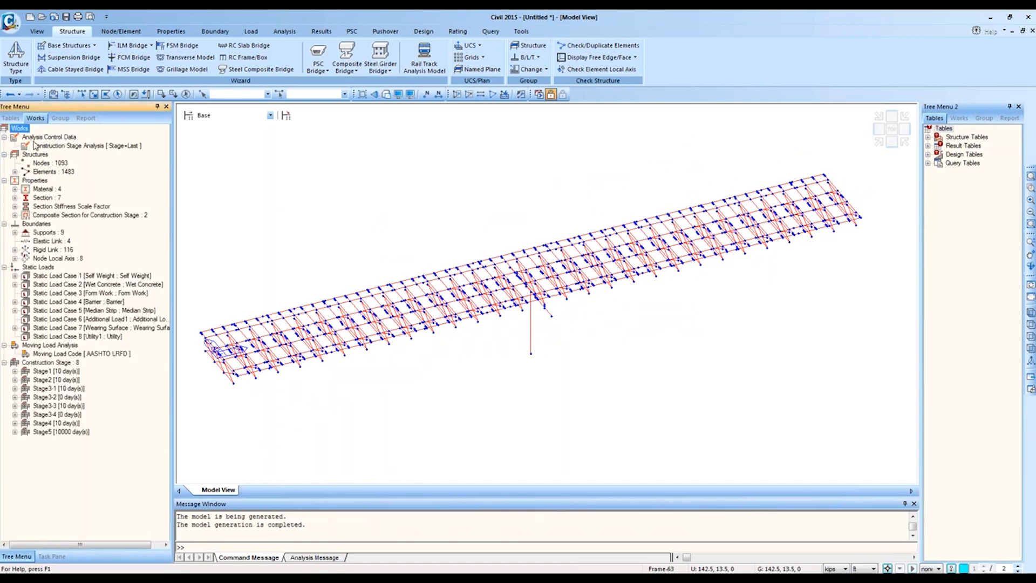
double_click(48, 171)
double_click(60, 190)
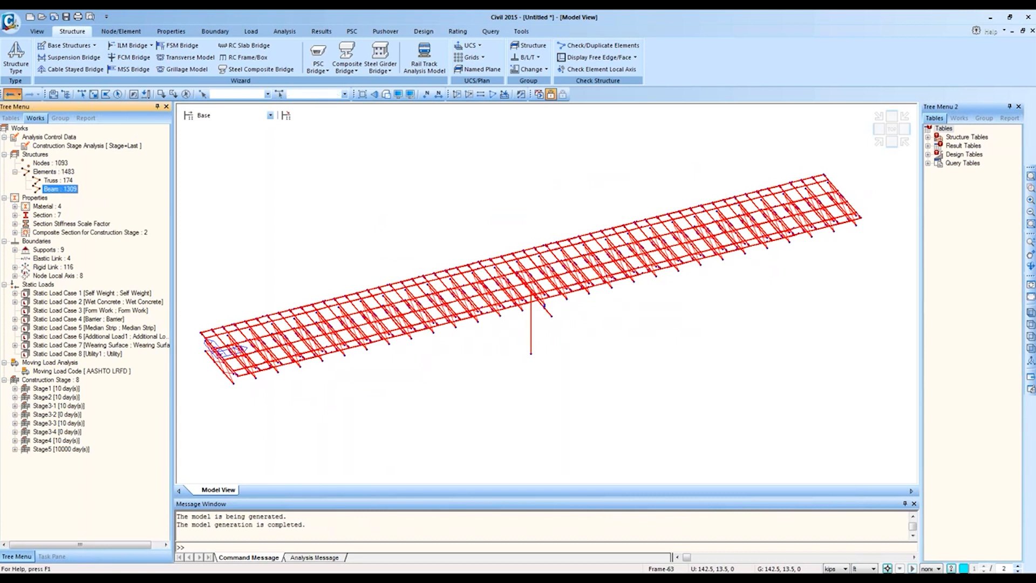
left_click(11, 94)
Step: Reopen the Steel Composite Bridge wizard, centre it, and set modeling type to All Plate
left_click(257, 71)
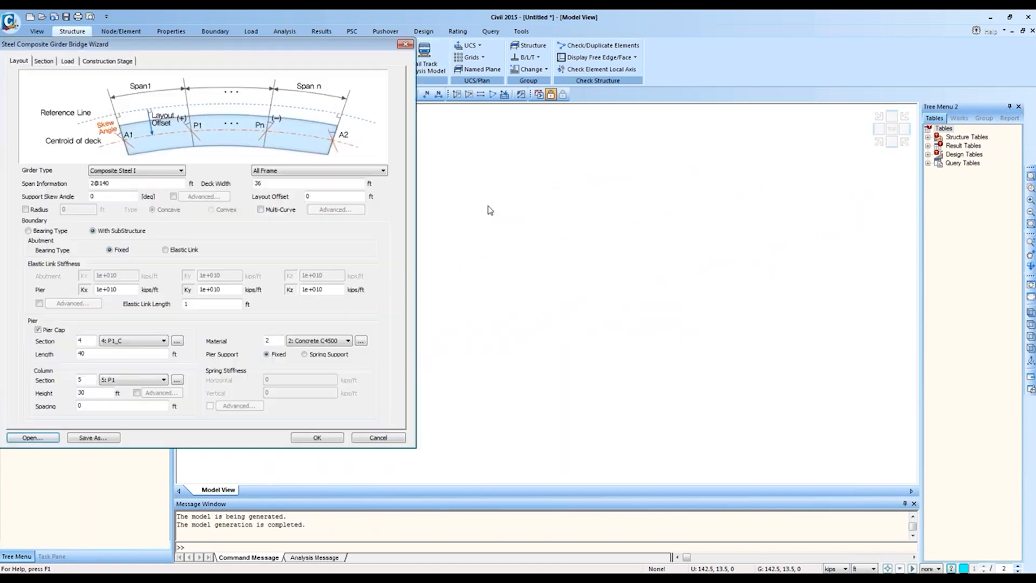
left_click_drag(324, 65, 583, 121)
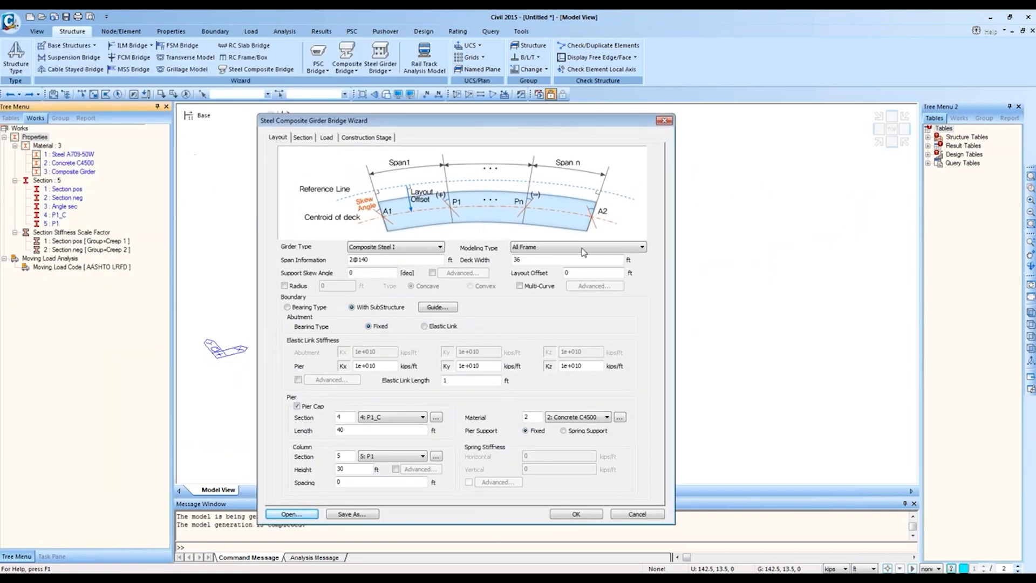
left_click(579, 247)
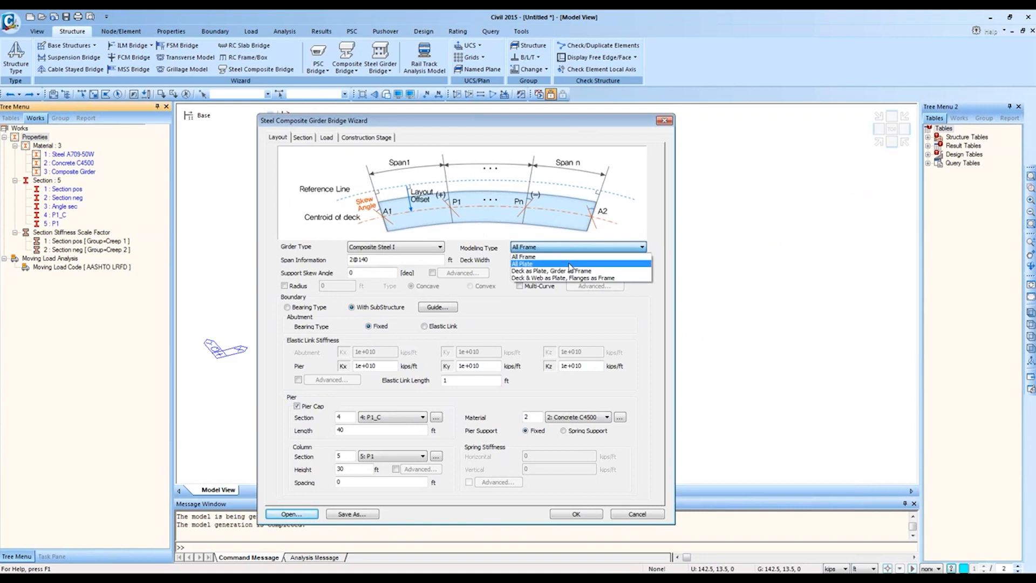
left_click(569, 264)
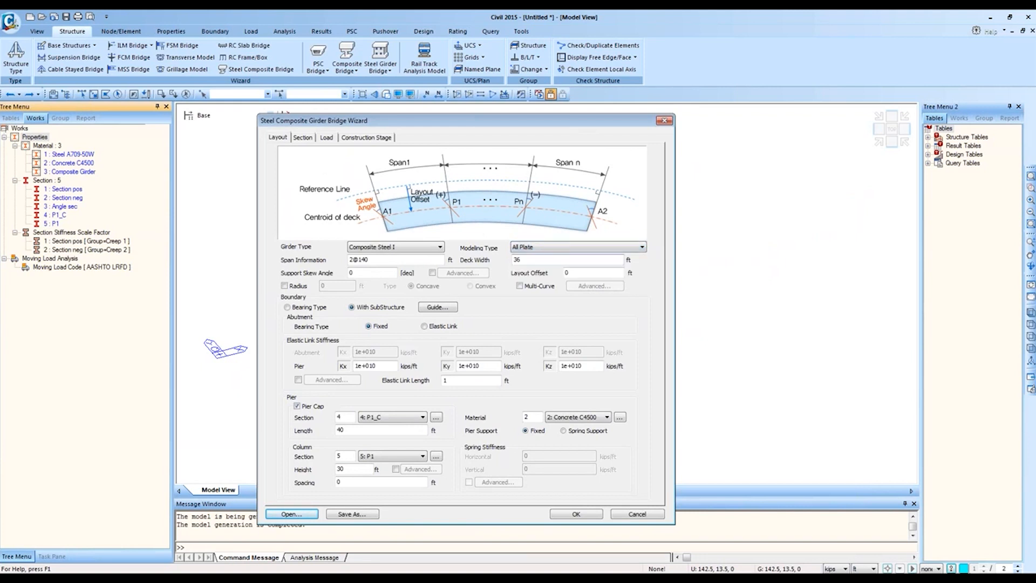
Step: Cancel the wizard file browser twice and confirm All Plate stays selected
left_click(291, 514)
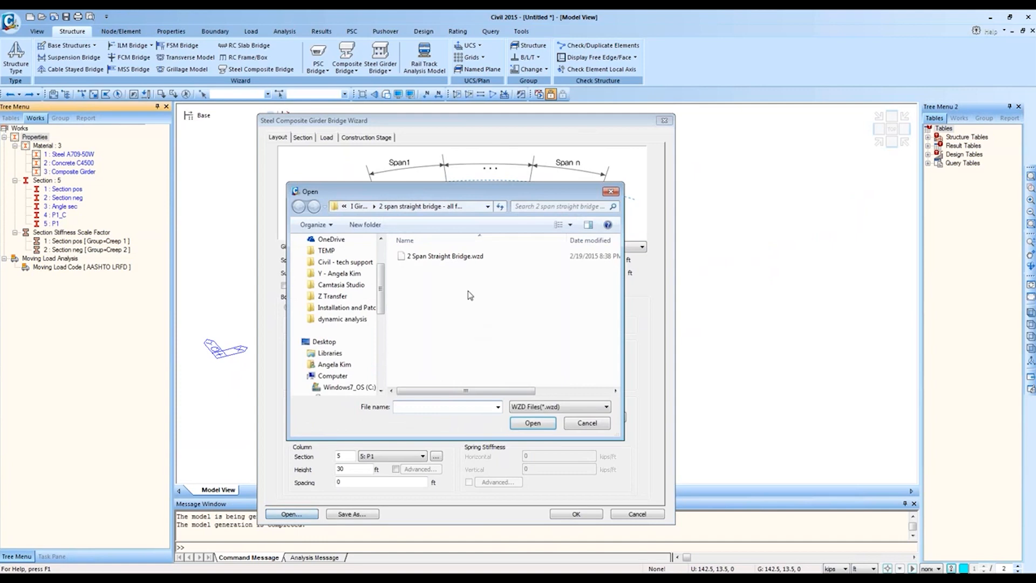
left_click(583, 426)
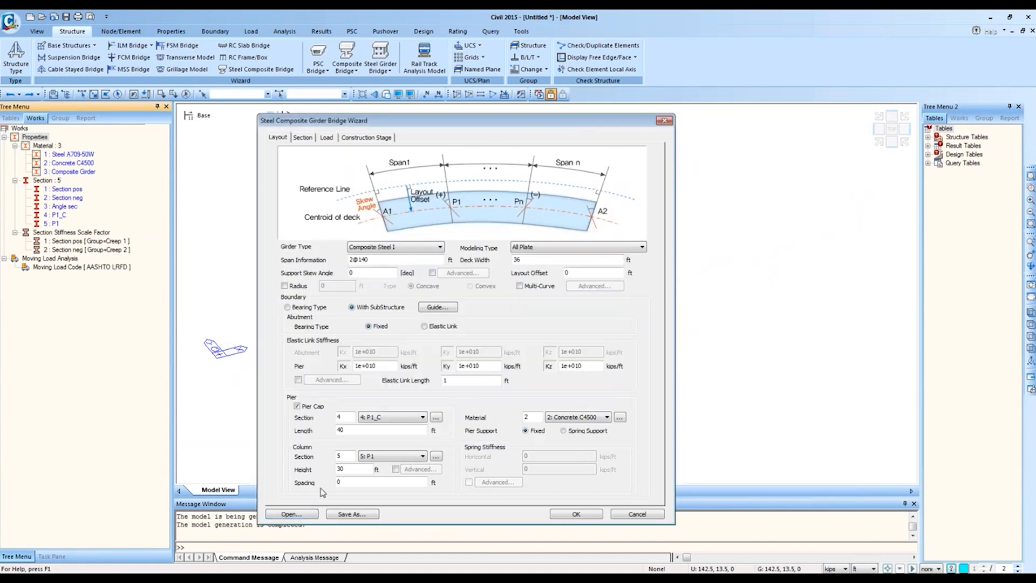
left_click(292, 515)
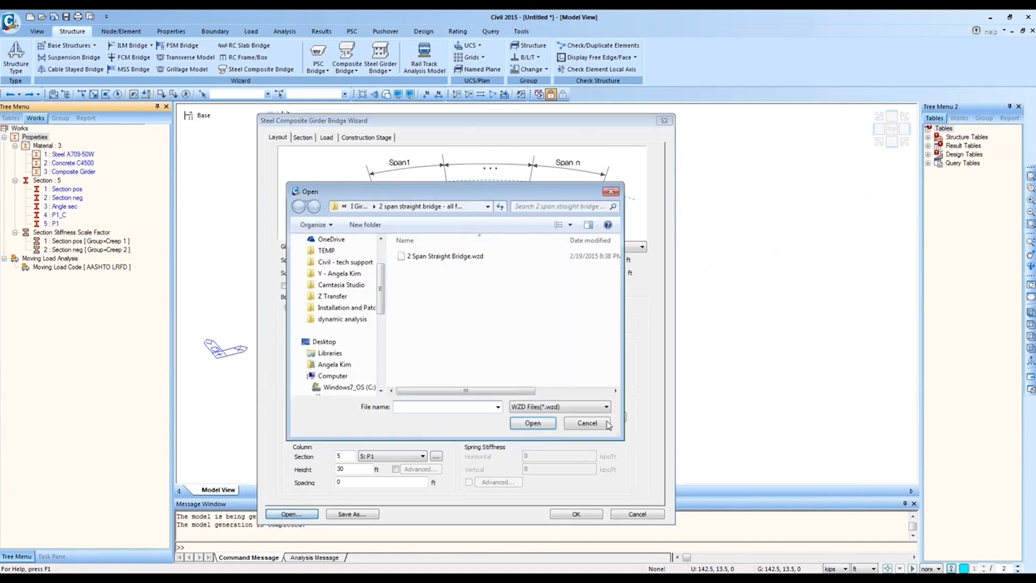
left_click(606, 423)
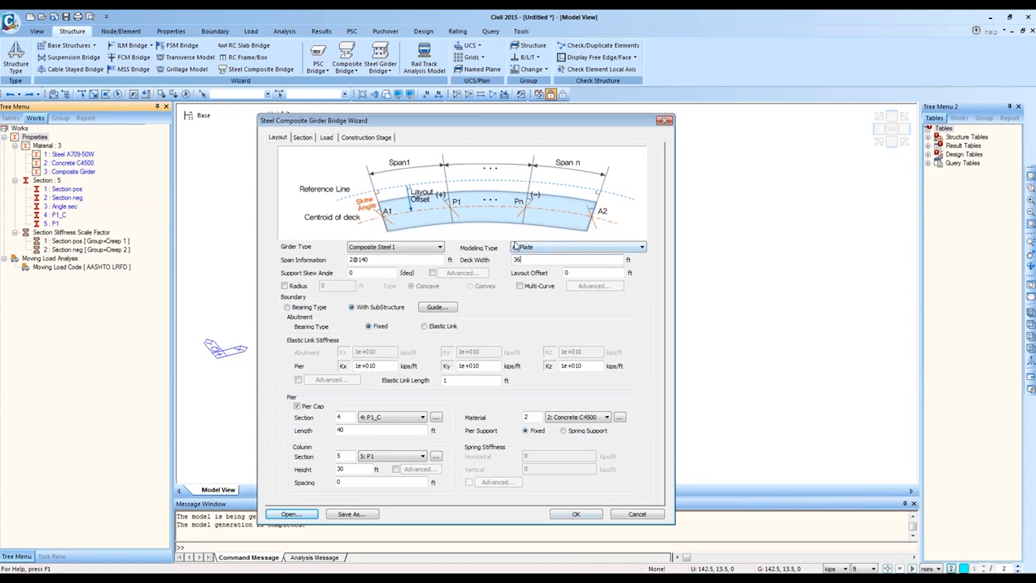
left_click(531, 249)
left_click(544, 288)
Step: Generate the All Plate model, select its 3116 plate elements and view it isometrically
left_click(583, 511)
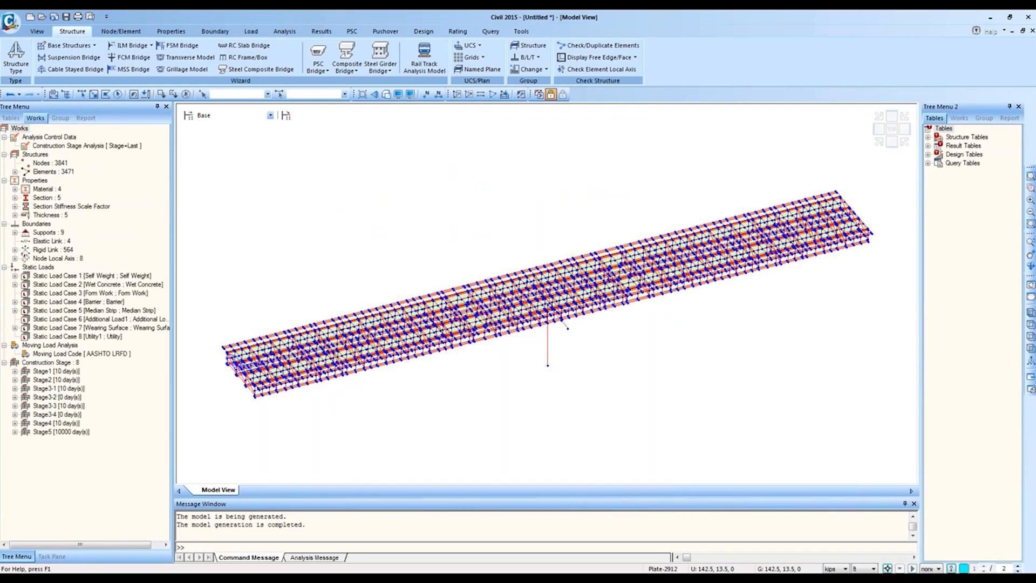
double_click(63, 172)
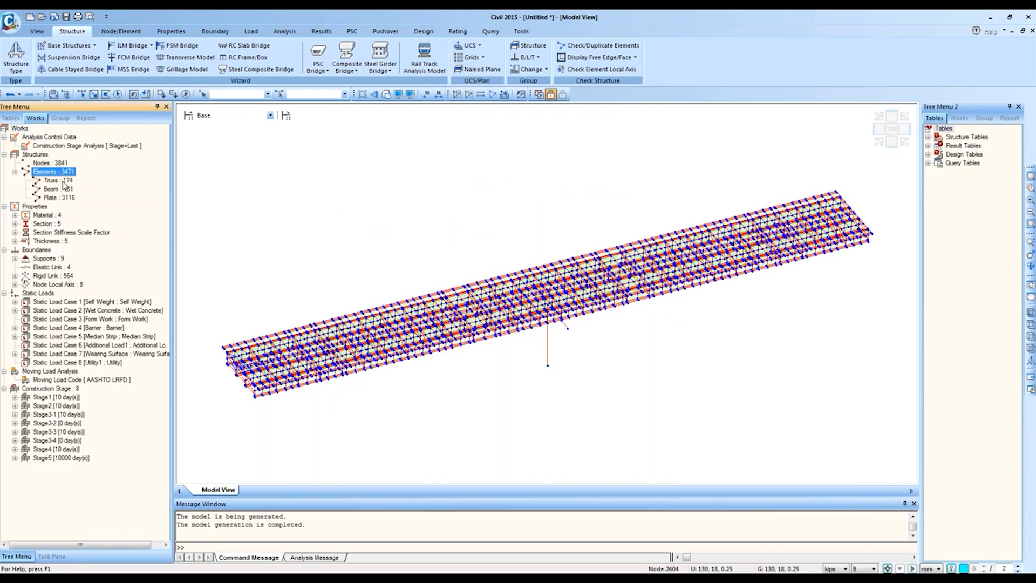
double_click(58, 198)
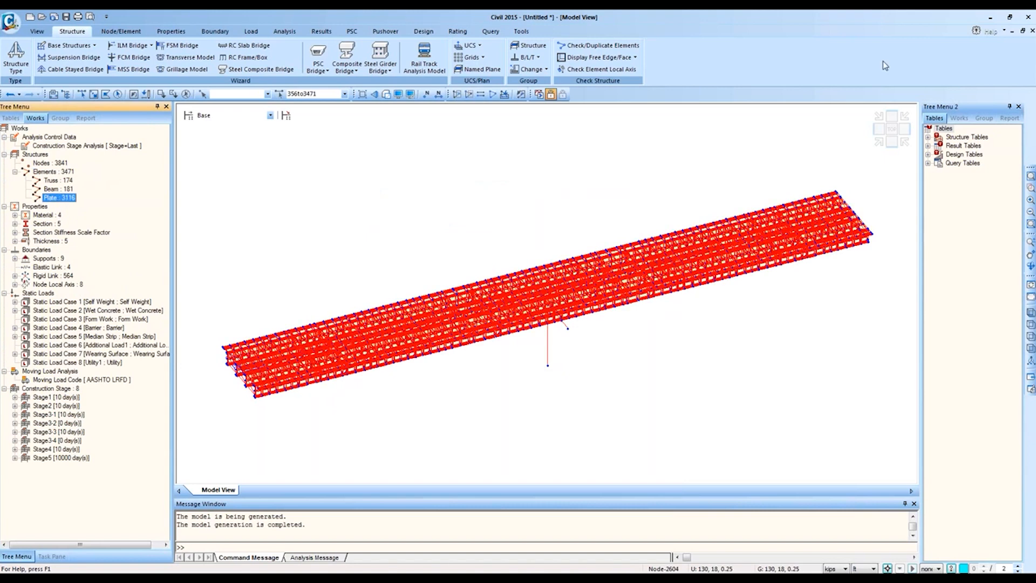
left_click(879, 142)
middle_click_drag(502, 392, 526, 373, "ctrl")
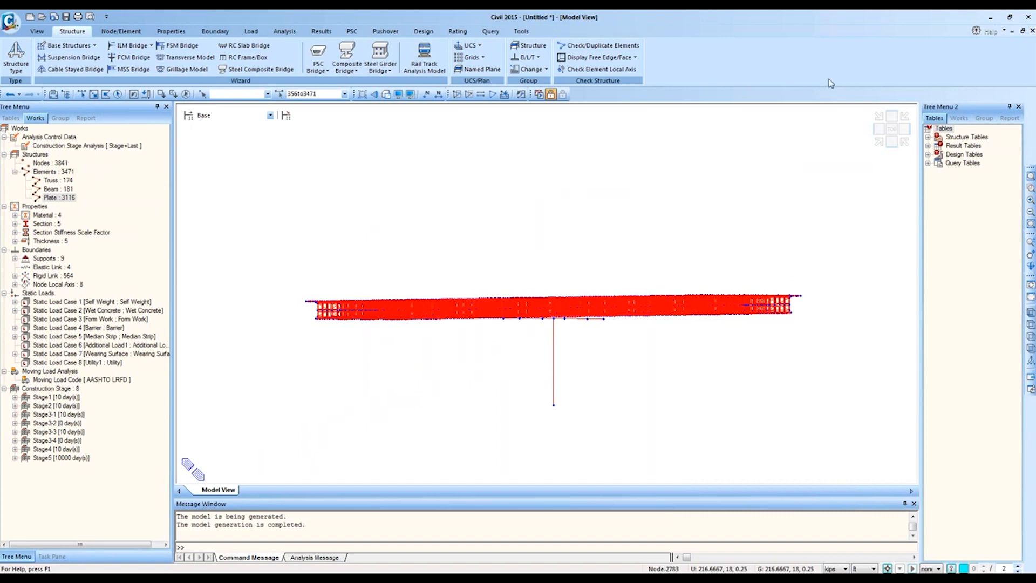
left_click(879, 142)
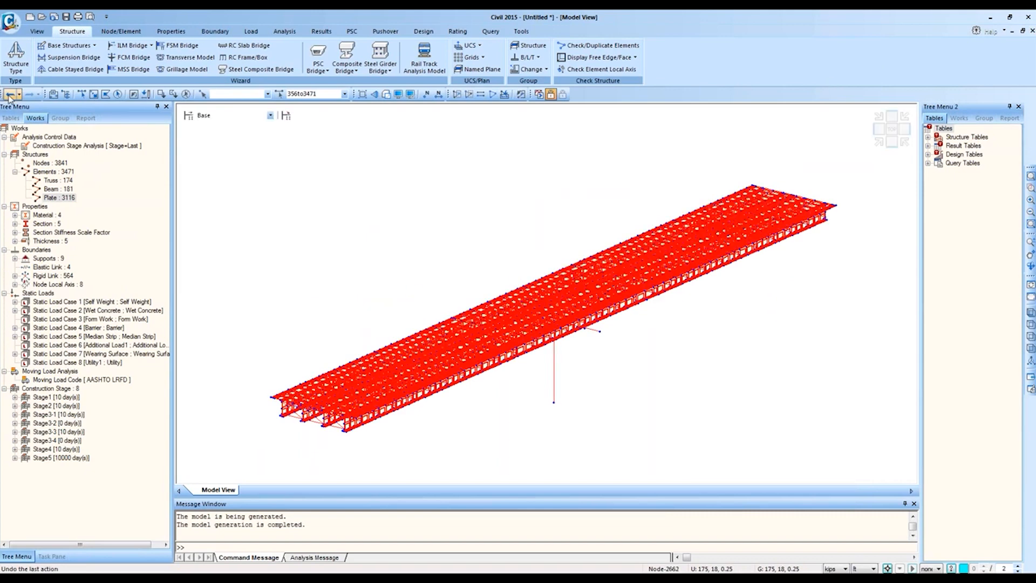
Step: Relaunch the bridge wizard with All Frame modeling and start editing the support skew angle
left_click(257, 68)
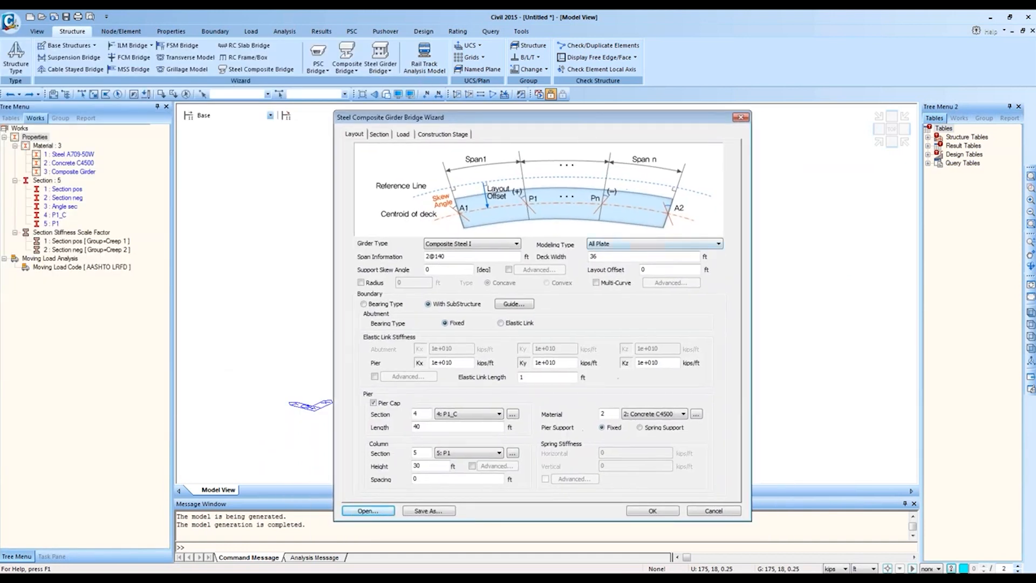
left_click(635, 243)
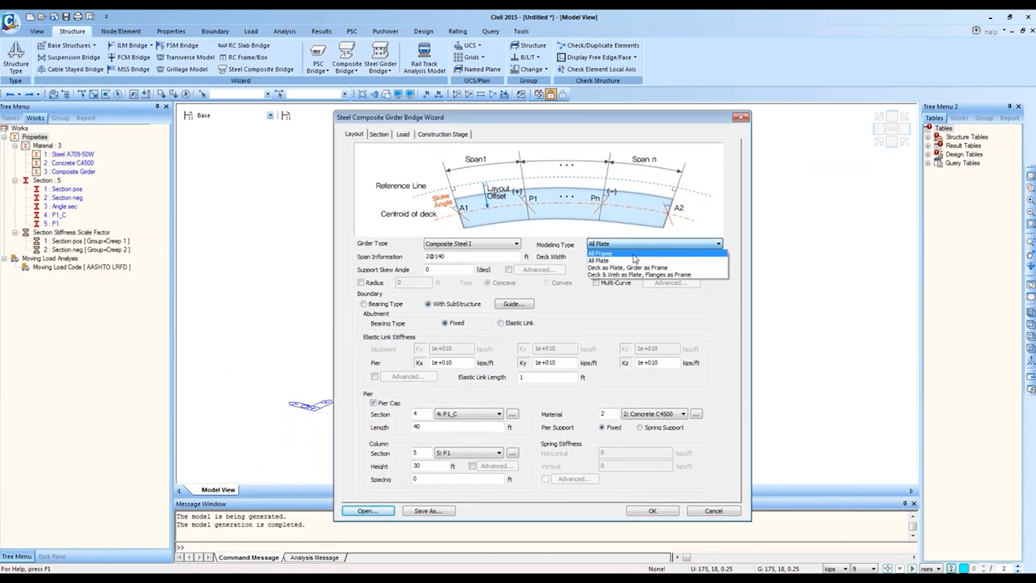
left_click(634, 254)
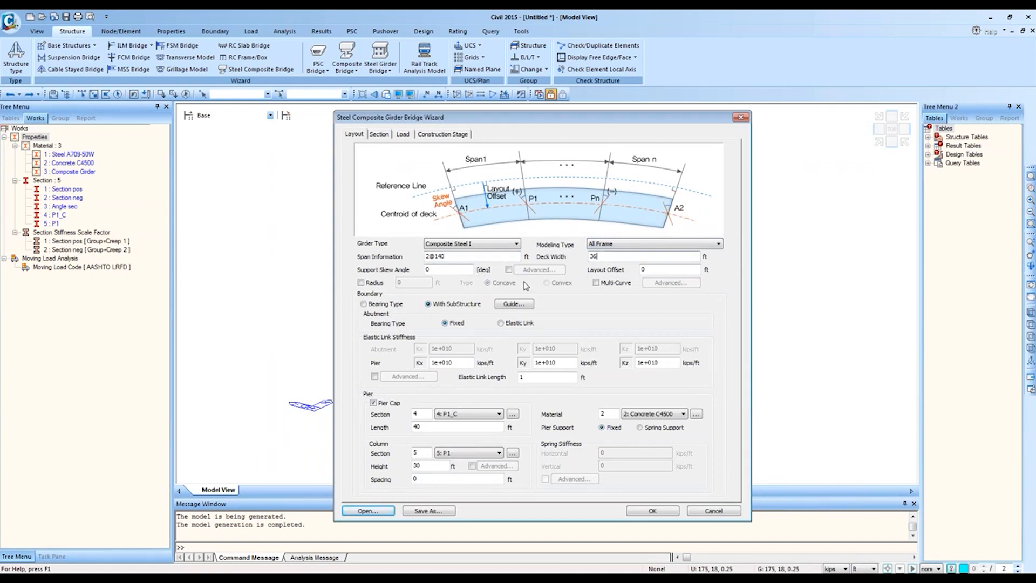
left_click(458, 270)
left_click(379, 134)
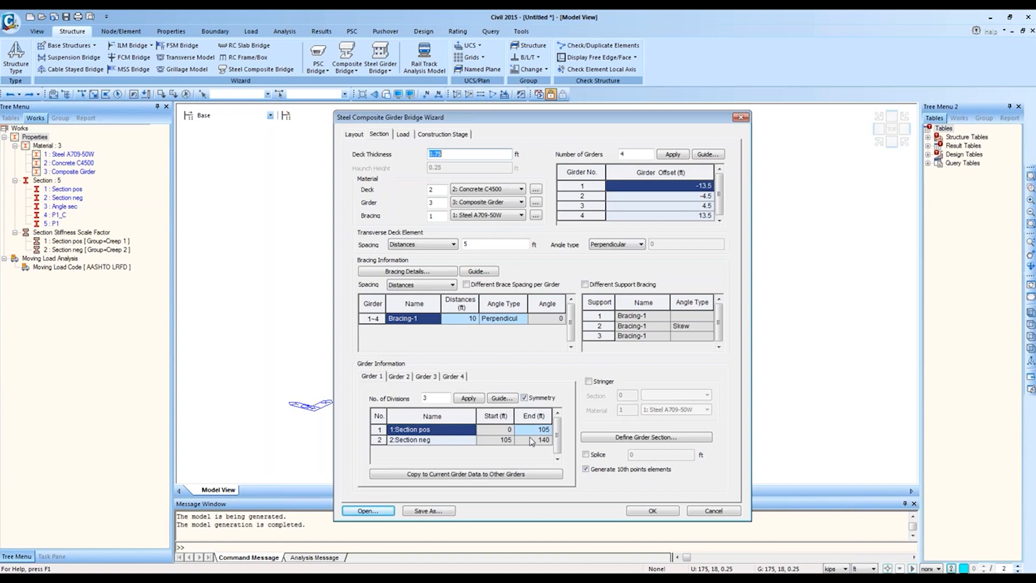
left_click(542, 442)
left_click(400, 376)
left_click(428, 376)
left_click(453, 376)
left_click(426, 376)
left_click(399, 376)
left_click(371, 376)
left_click(357, 135)
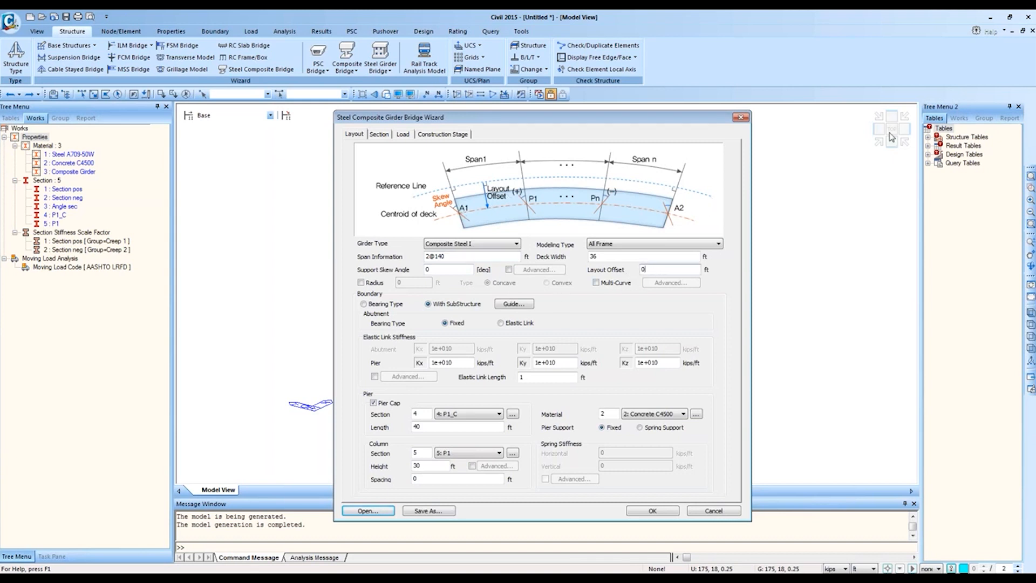
left_click(1027, 37)
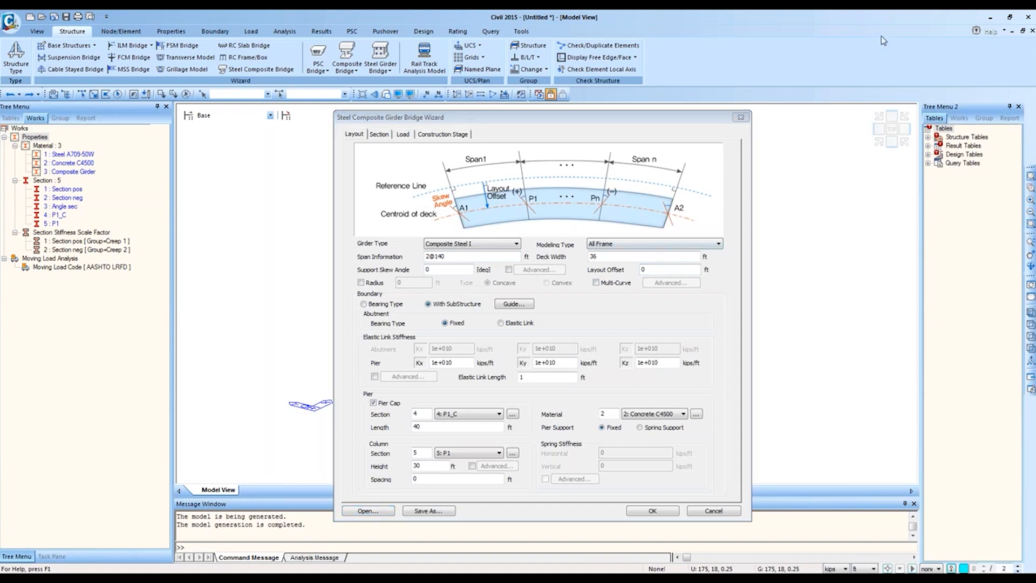
left_click(493, 211)
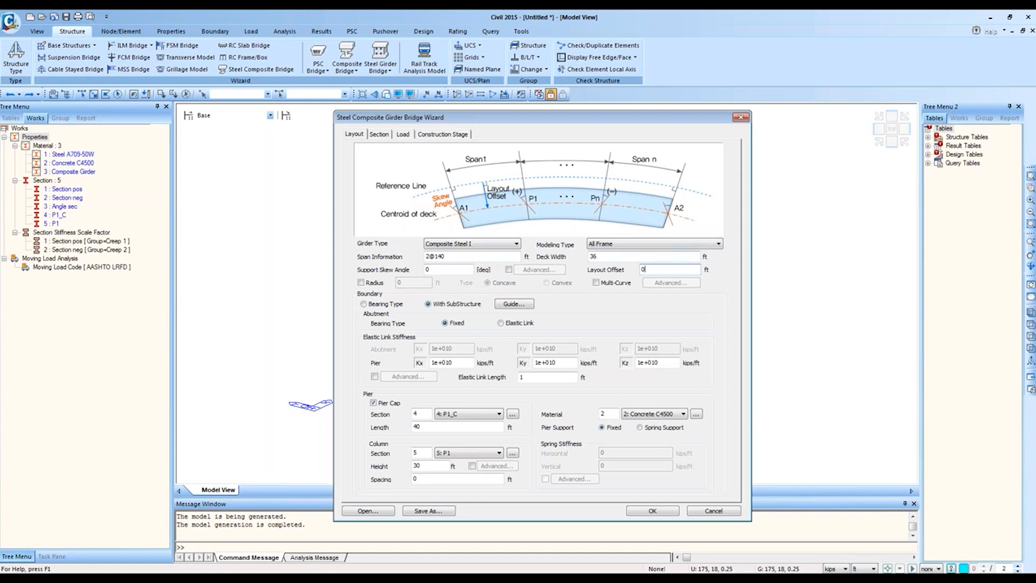
left_click_drag(661, 269, 627, 272)
left_click(604, 257)
key("Tab")
type("18")
double_click(653, 269)
type("0")
left_click(360, 282)
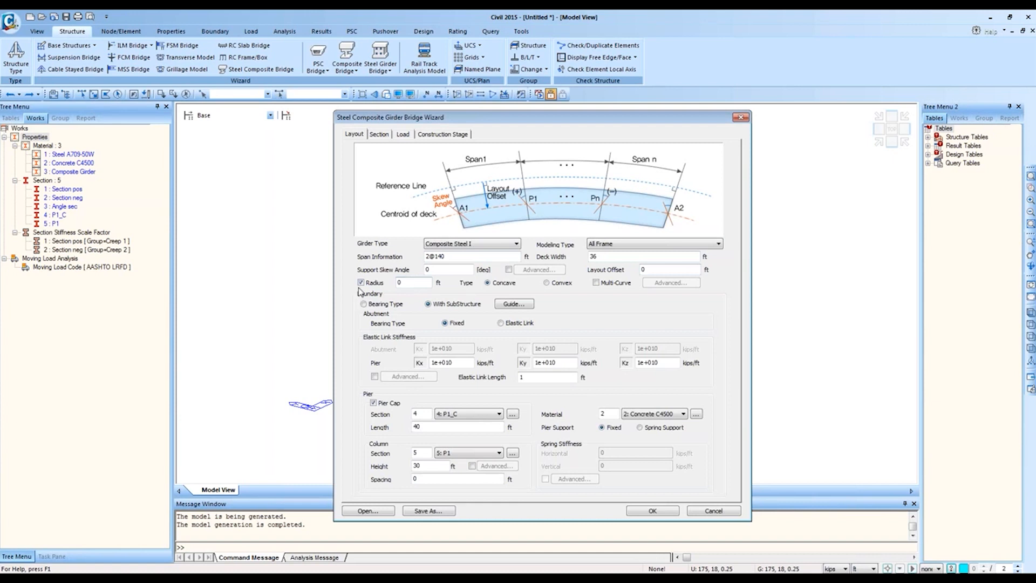
double_click(407, 286)
left_click(361, 283)
Step: Load 'US Multi Curve Wizard.wzd' from Multi Curve > US Unit and open its Advanced curve settings
left_click(368, 513)
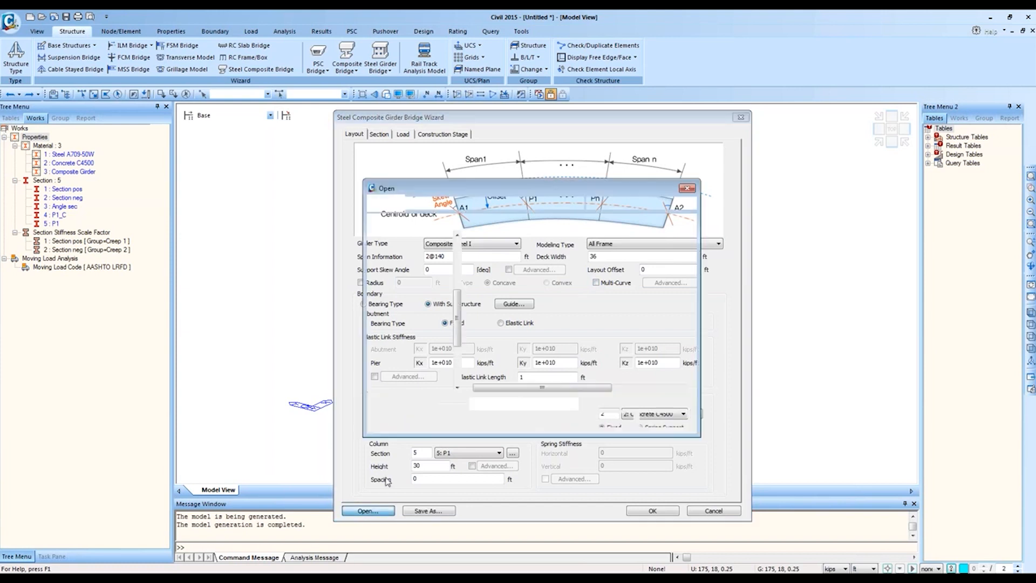
left_click(435, 203)
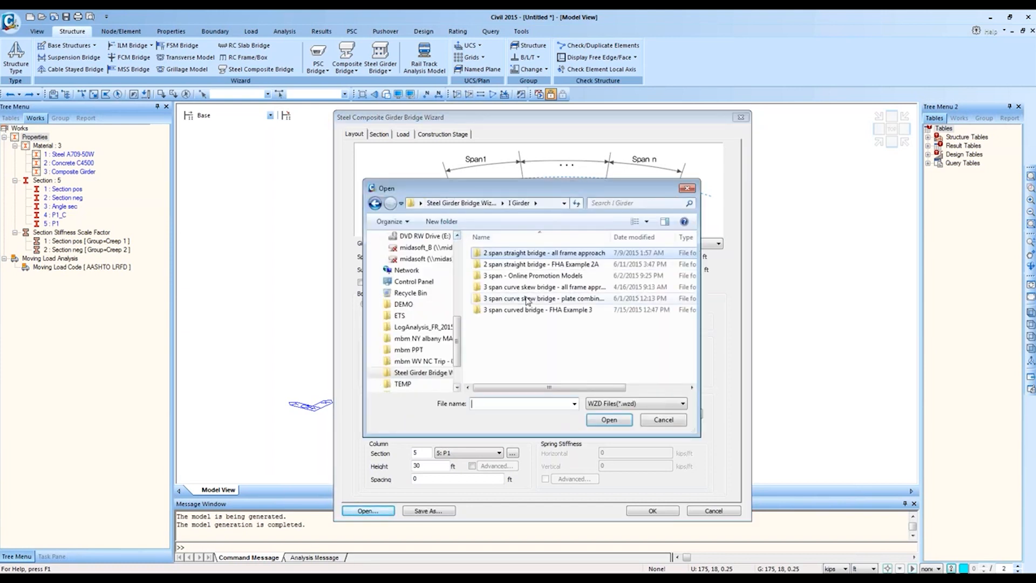
left_click(458, 203)
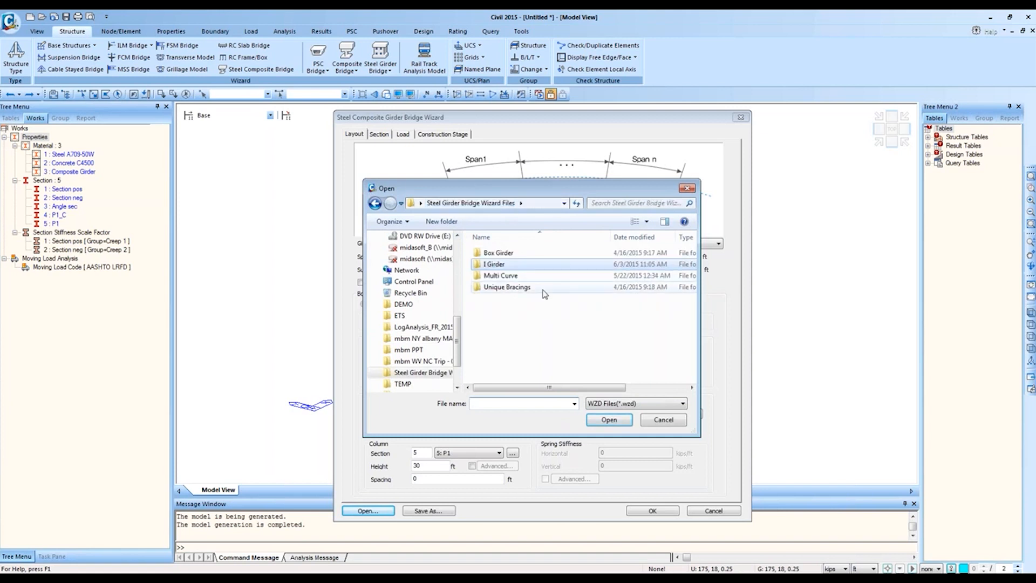
double_click(517, 276)
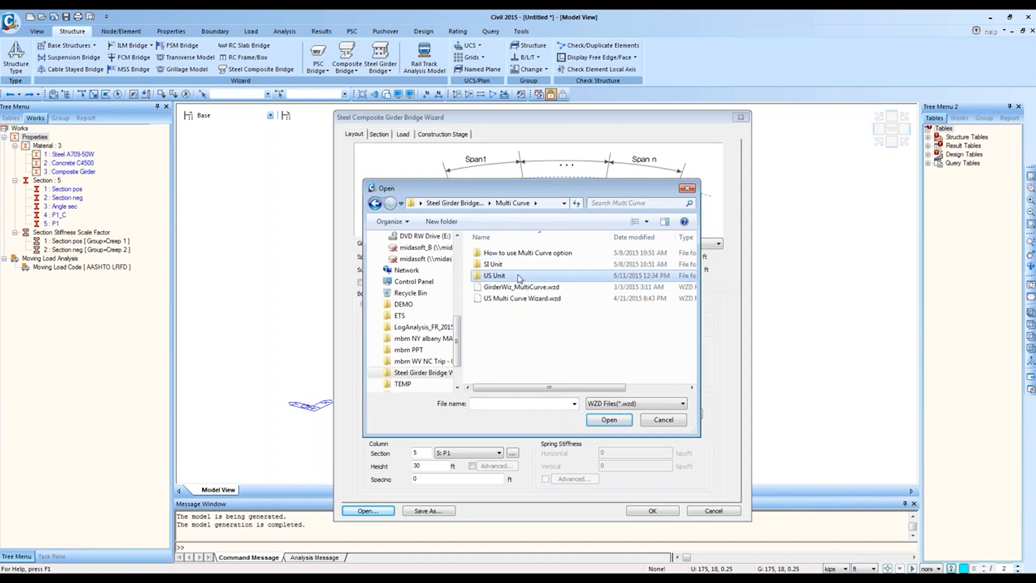
double_click(519, 276)
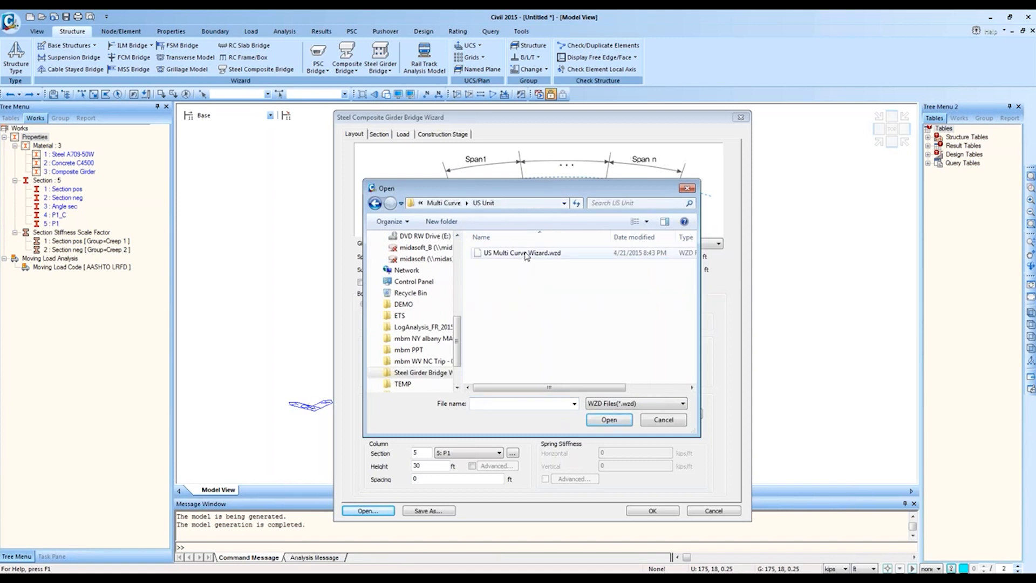
double_click(526, 253)
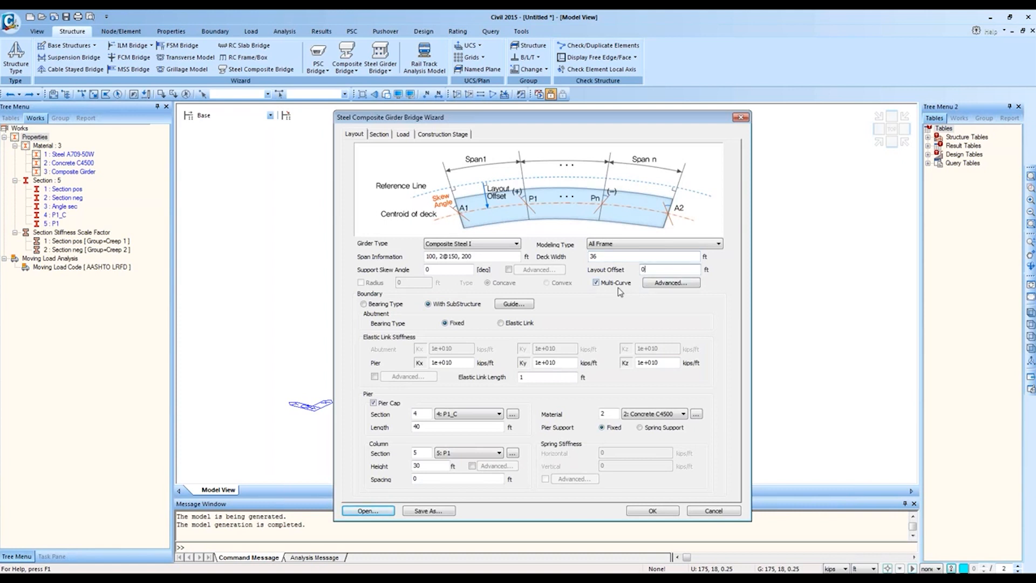
left_click(669, 283)
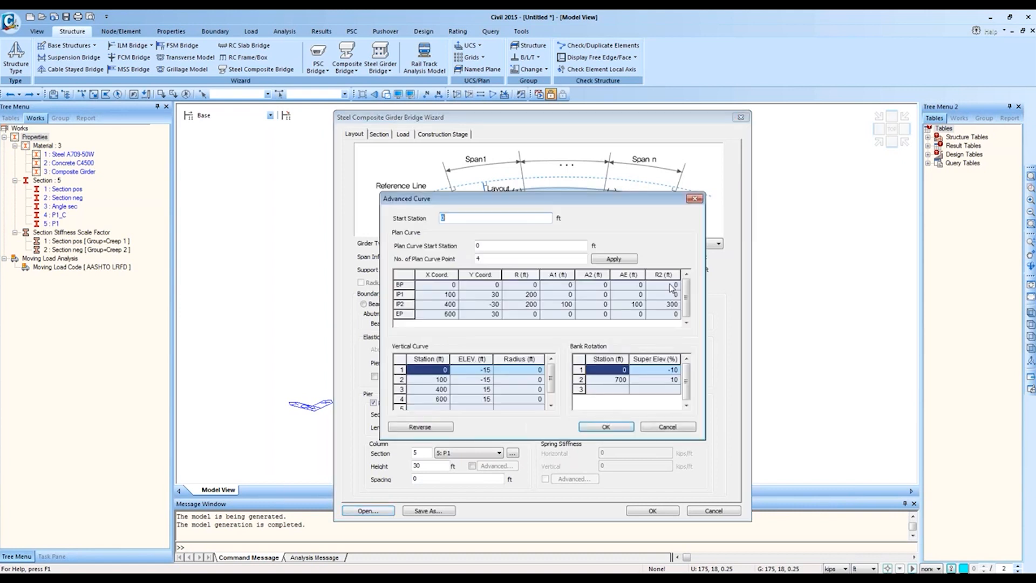
Step: Review the plan curve X/Y coordinates, vertical curve stations and bank rotation values, then close the dialog
left_click_drag(623, 202, 786, 303)
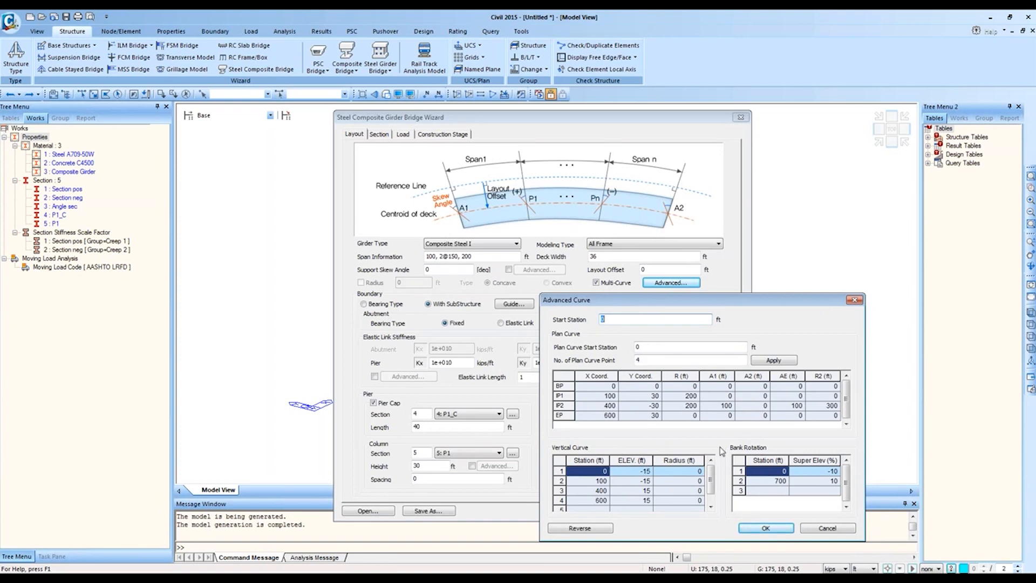
left_click(854, 300)
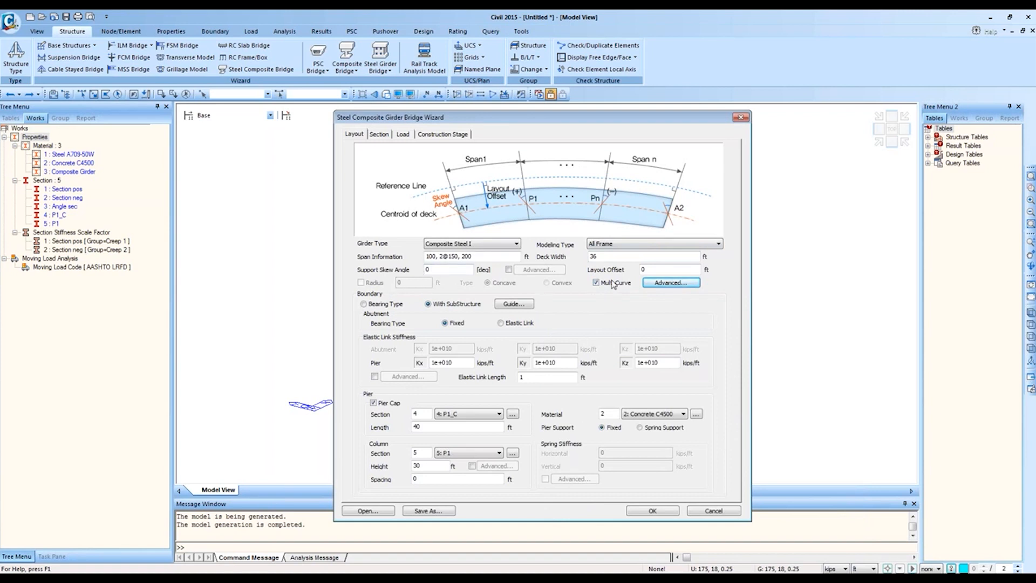
left_click(656, 284)
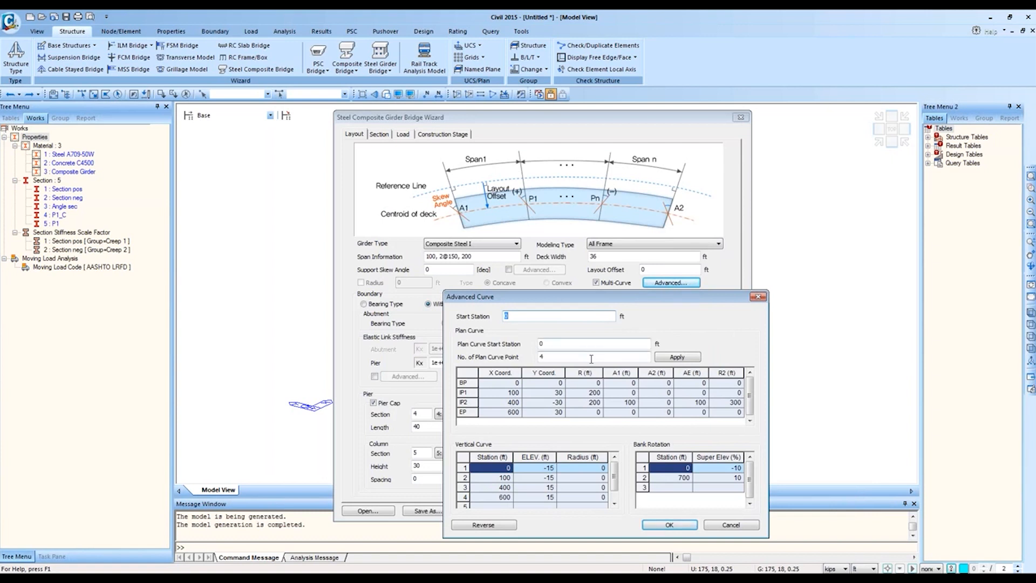
left_click(524, 373)
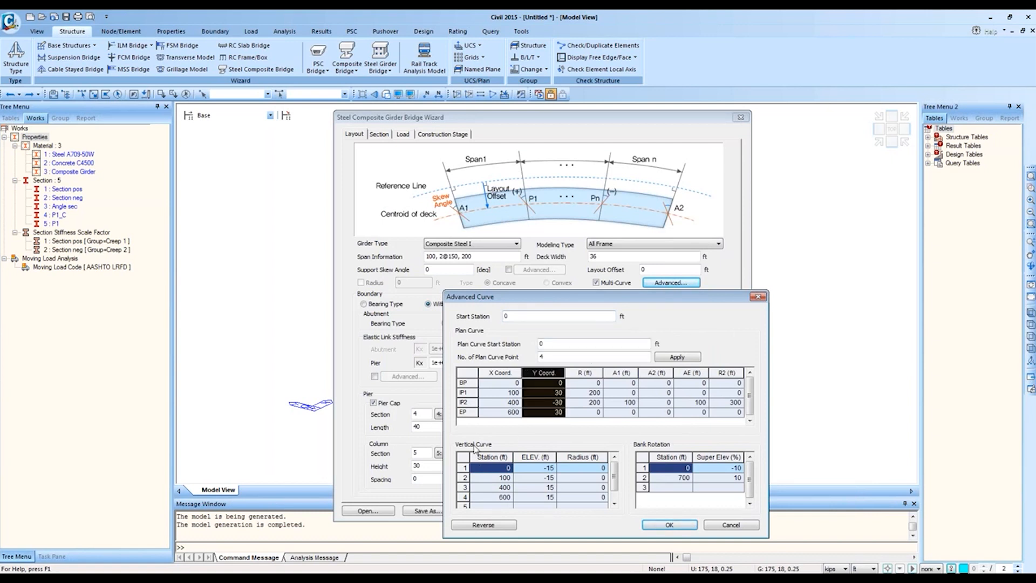
left_click(505, 477)
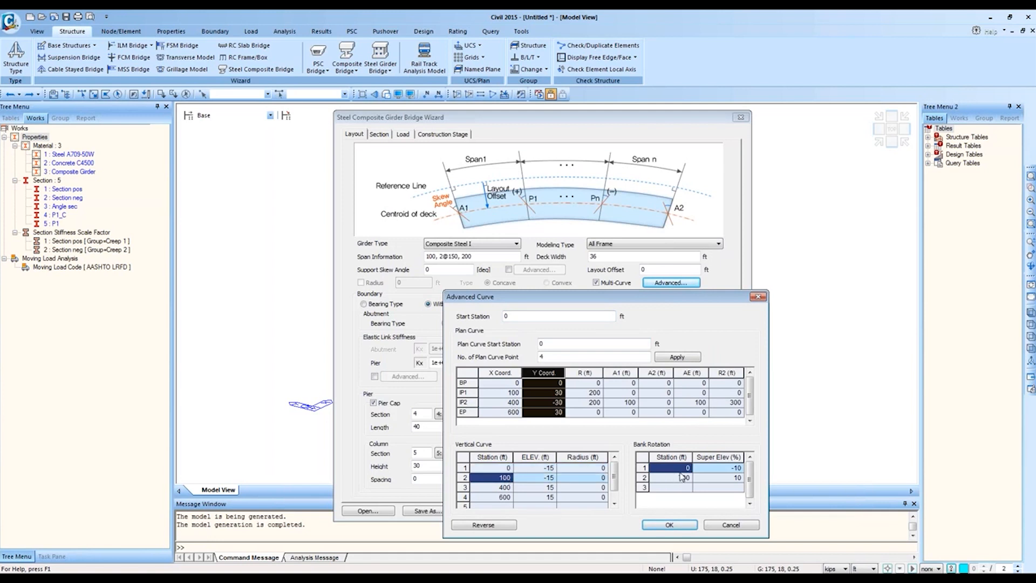
left_click_drag(674, 468, 717, 480)
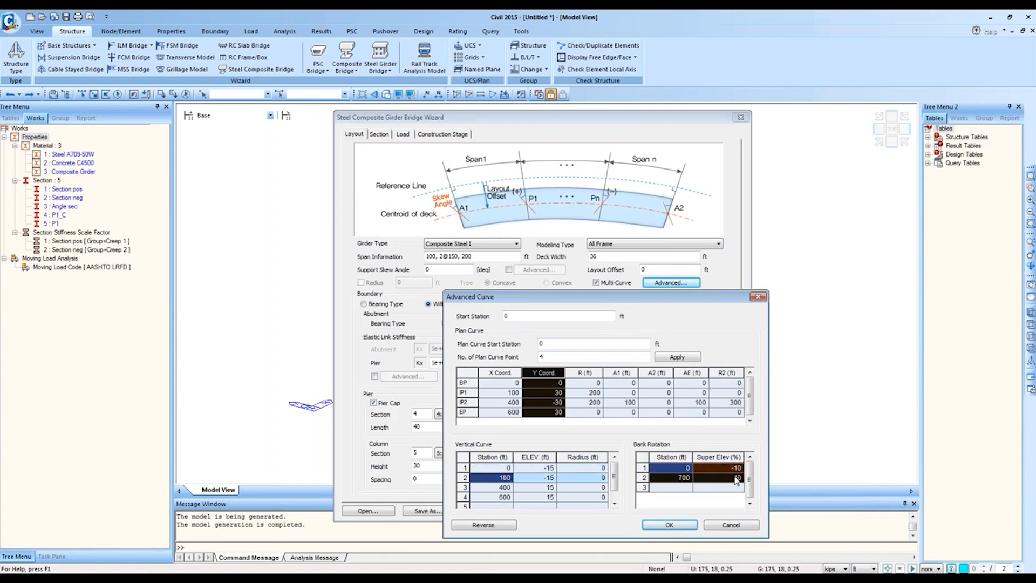
left_click(500, 387)
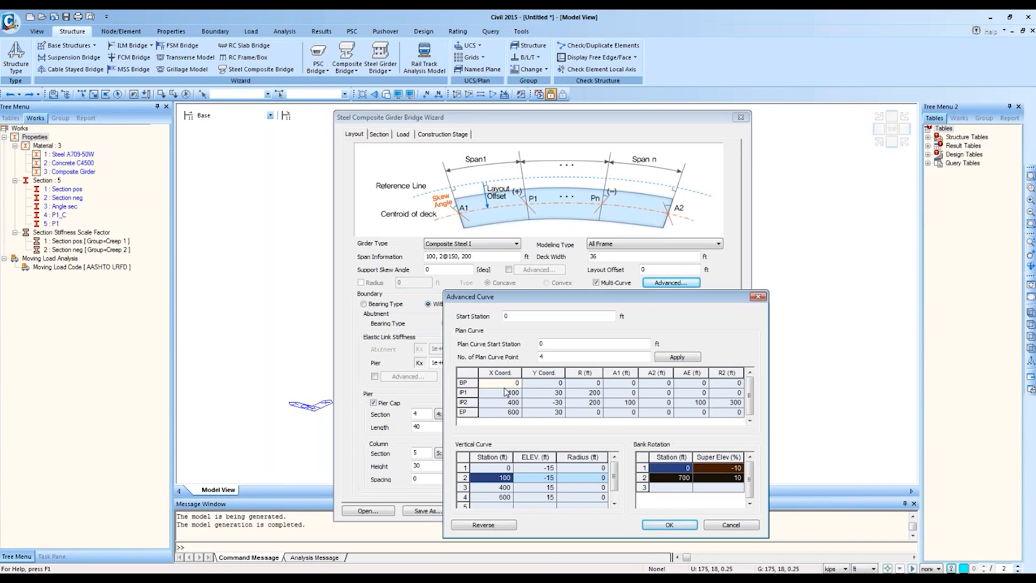
left_click(758, 297)
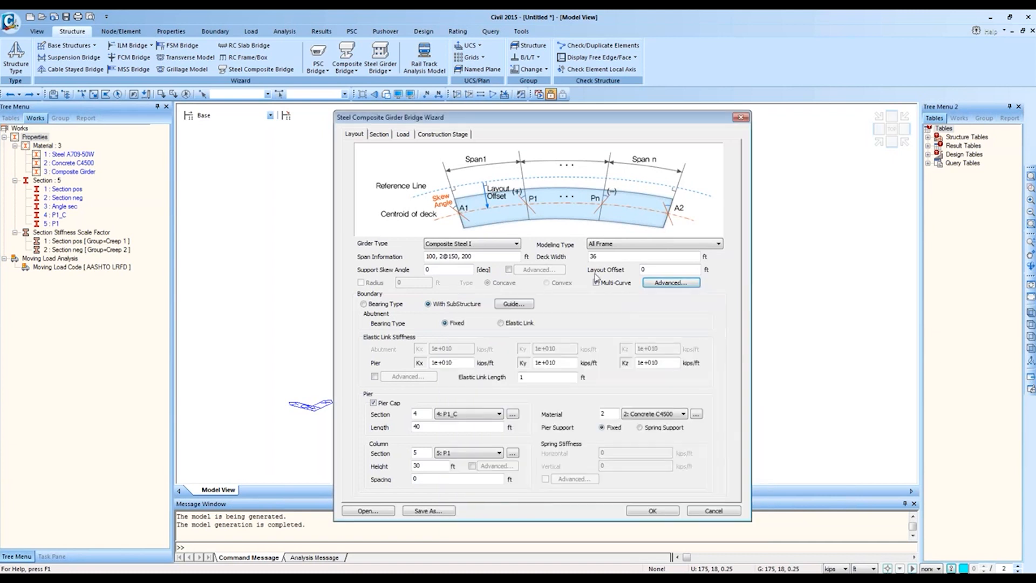
Step: Load '2 Span Straight Bridge.wzd' from the I Girder examples and select Bearing Type boundary
left_click(372, 510)
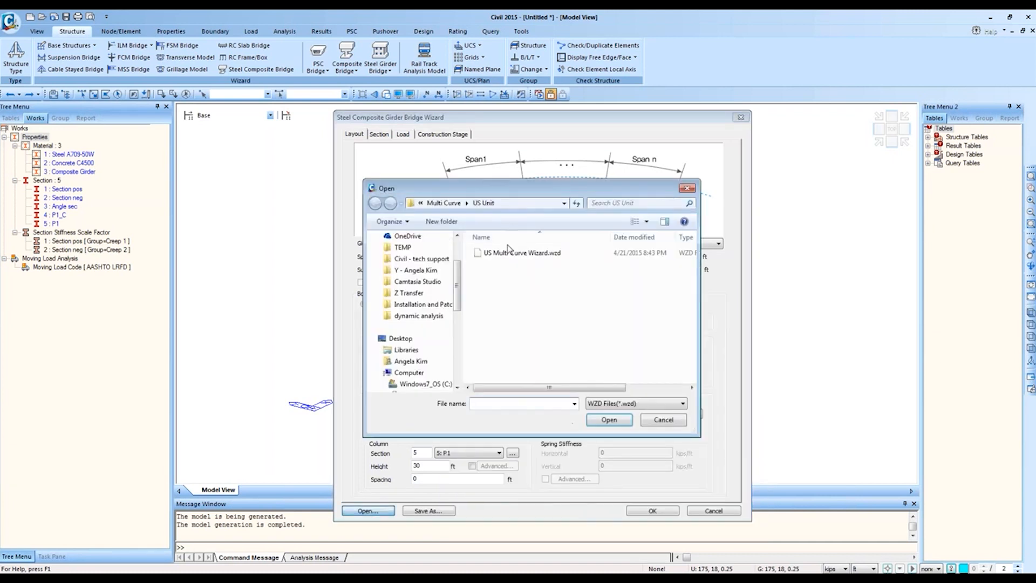
left_click(433, 203)
left_click(448, 203)
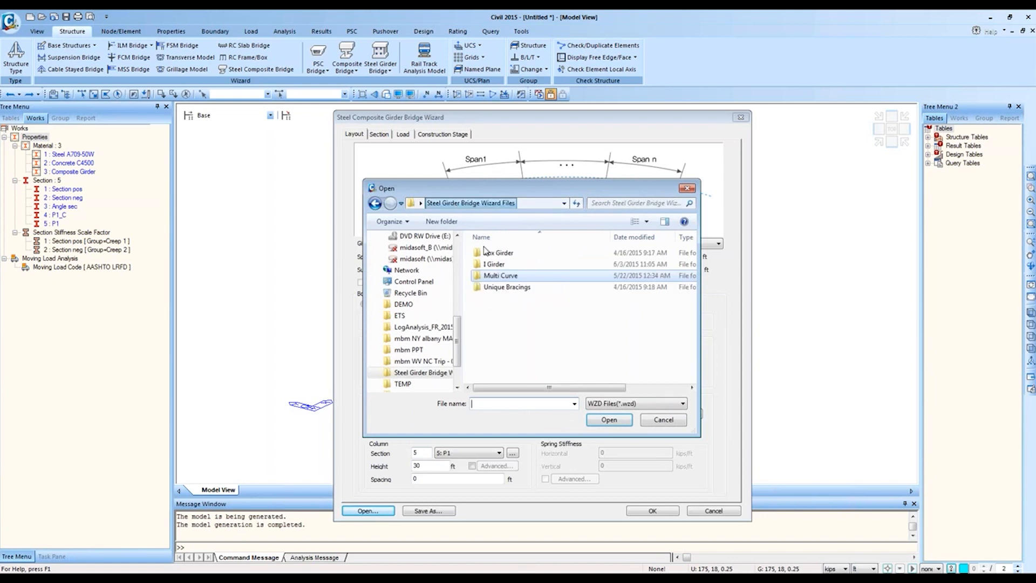
double_click(502, 263)
double_click(510, 253)
double_click(521, 253)
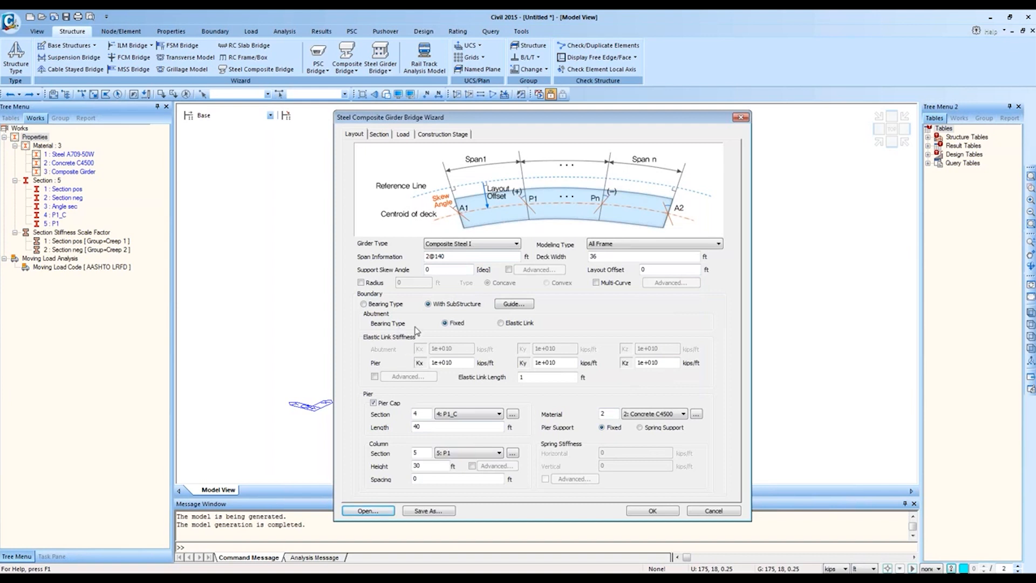
left_click(385, 304)
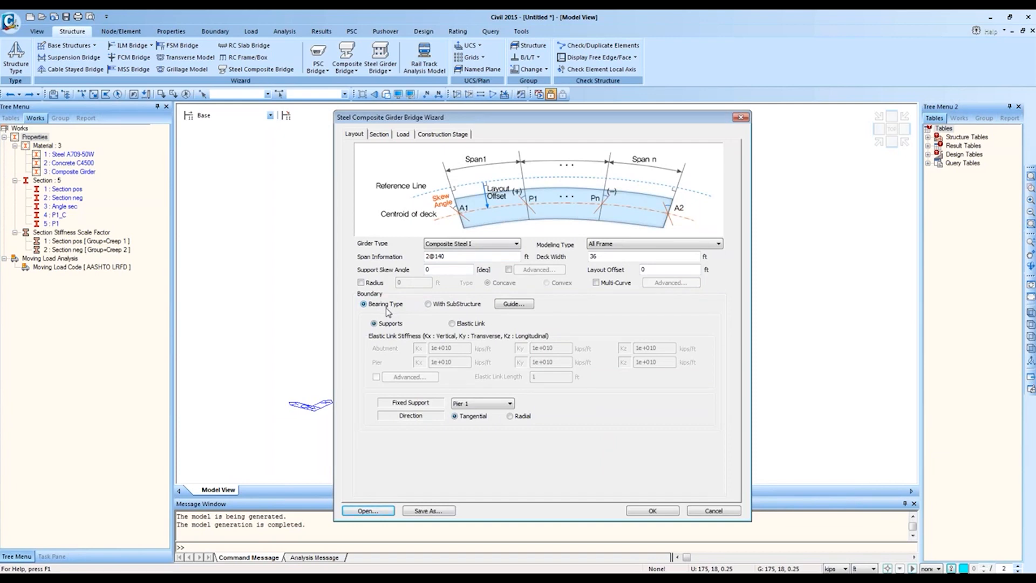
Step: Preview the finished two-span straight and three-span curved bridge models, then return to the untitled wizard model
left_click(140, 577)
left_click(144, 465)
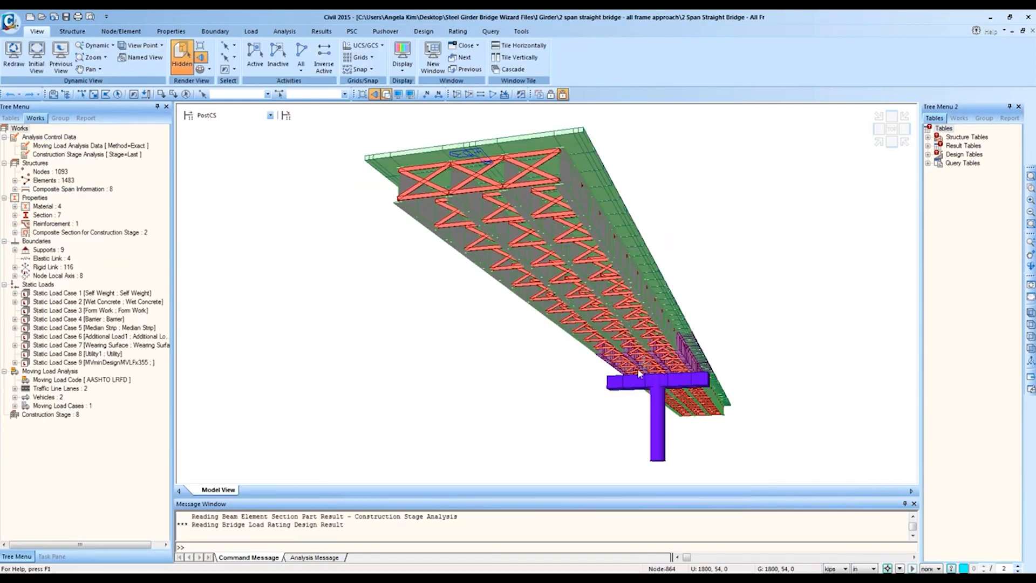
left_click(139, 576)
left_click(132, 488)
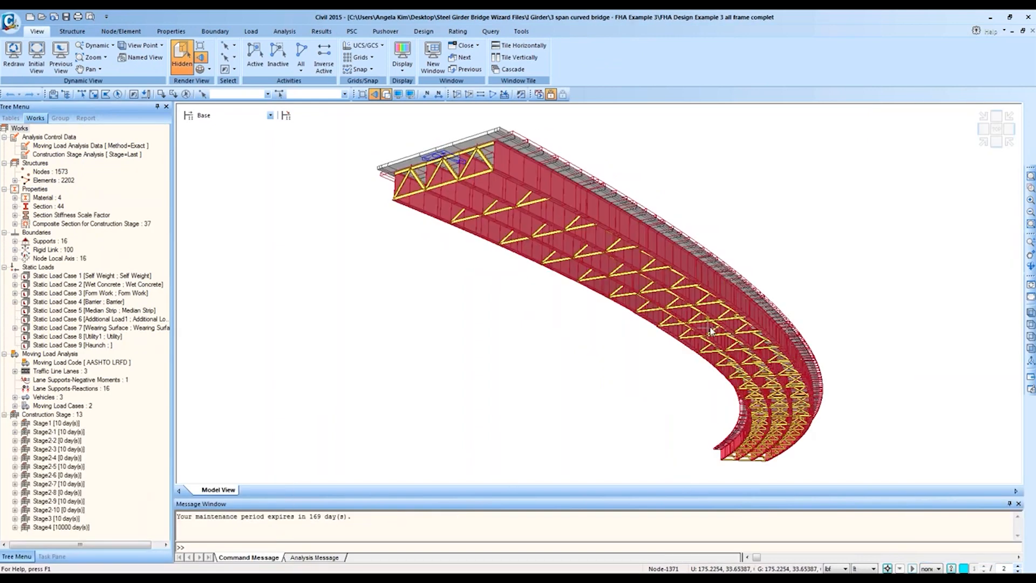
left_click(140, 576)
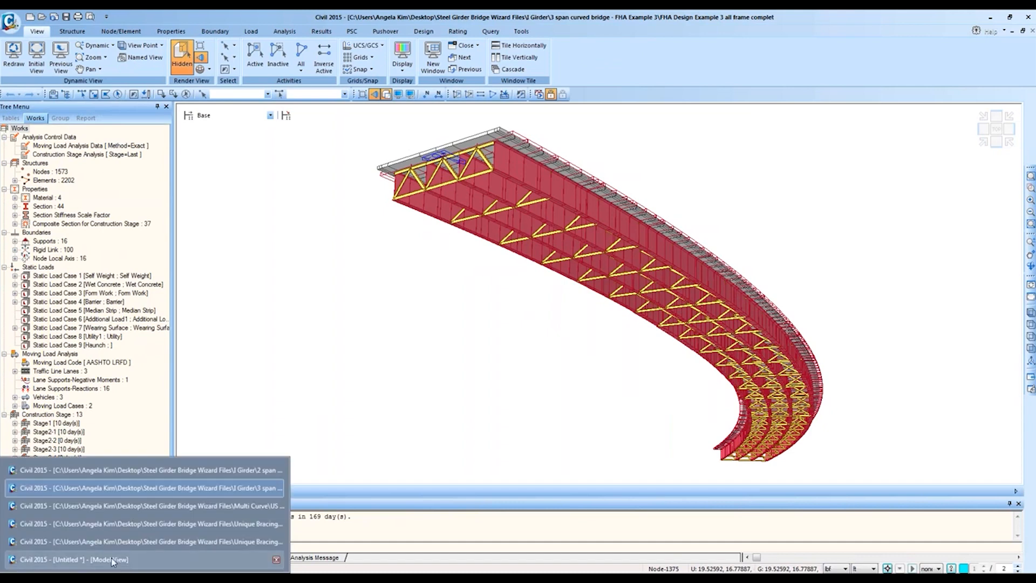
left_click(131, 539)
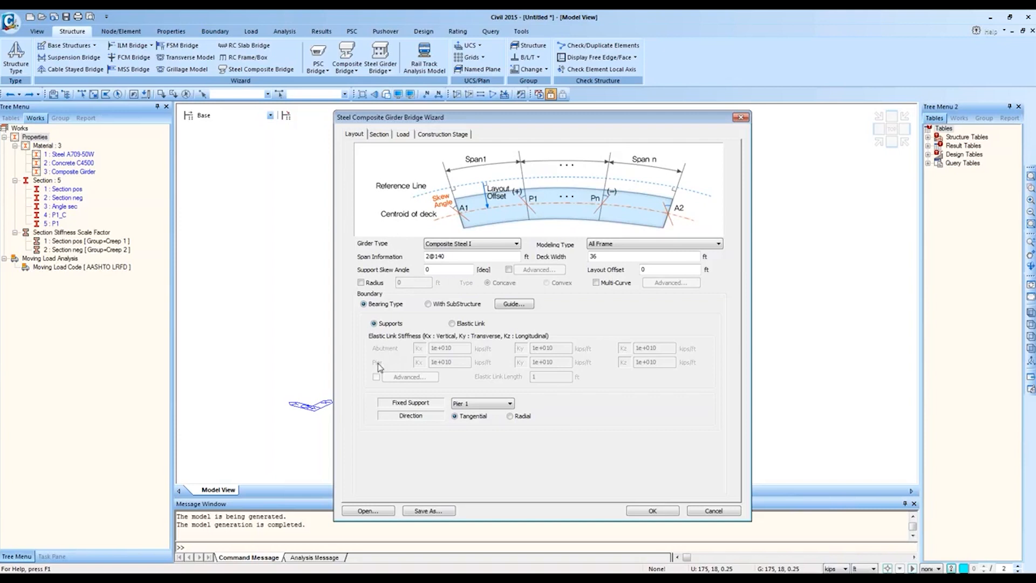
Step: Set the bearing boundary to Elastic Link after comparing it with plain Supports
left_click(452, 323)
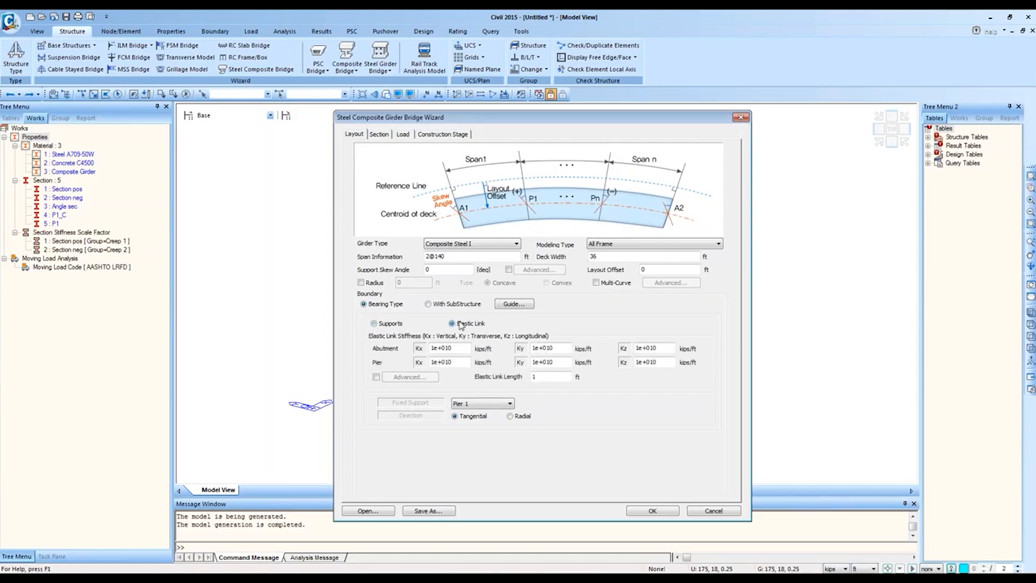
left_click(392, 324)
left_click(468, 325)
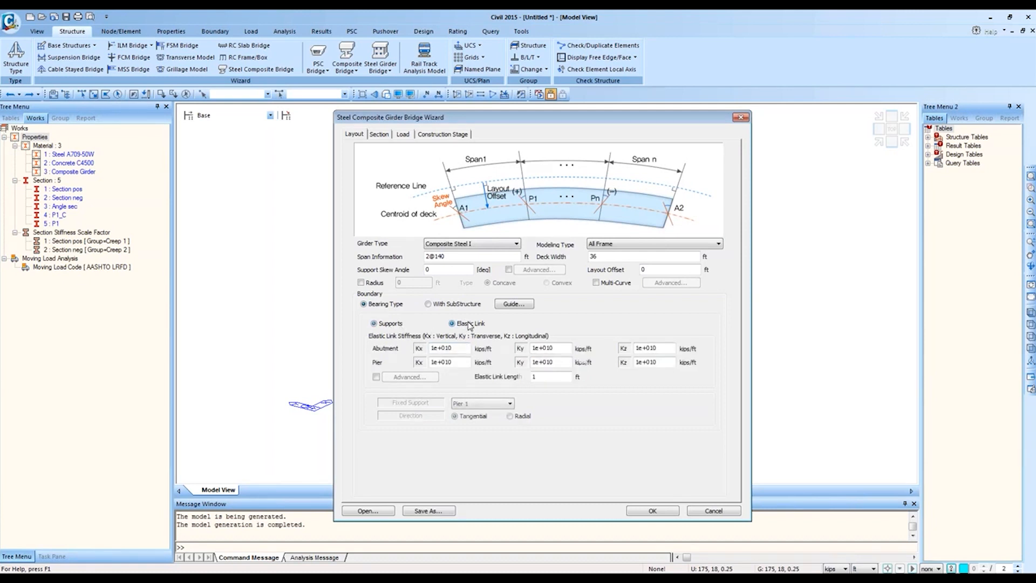
left_click(385, 324)
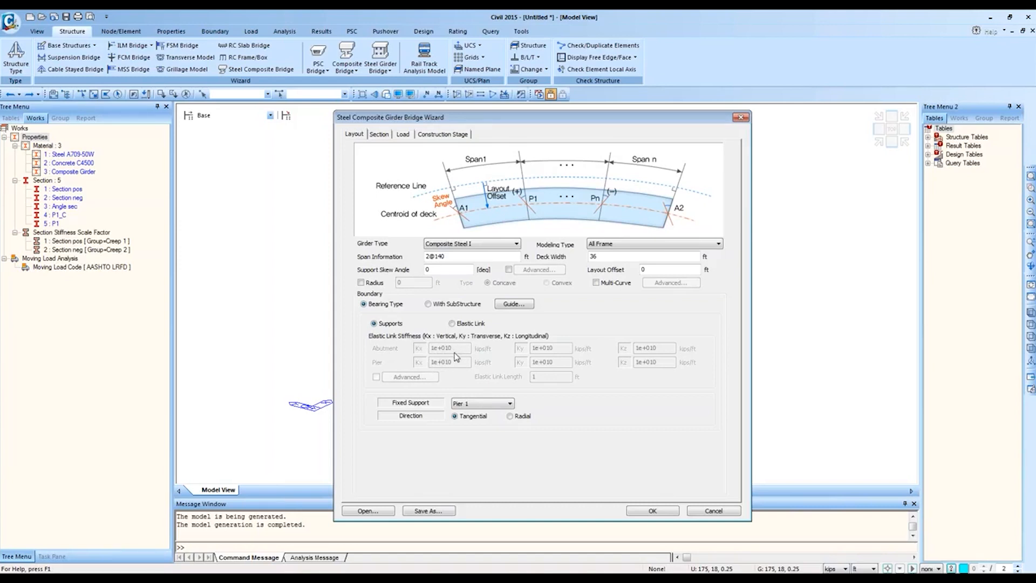
left_click(462, 326)
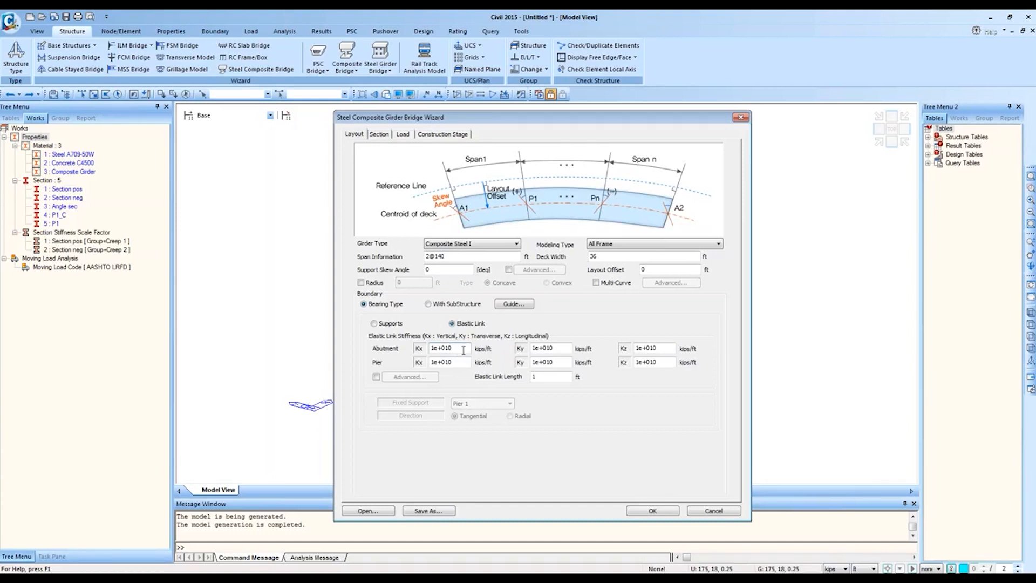
Step: Inspect the abutment and pier Kx and Ky stiffness values of 1e+010 kips/ft
left_click_drag(464, 345, 432, 343)
left_click_drag(566, 346, 529, 366)
left_click(561, 365)
left_click(562, 361)
left_click(561, 346)
Step: Enable Advanced elastic link stiffness and review the per-support table, cancelling with 1e+010 kips/ft unchanged
left_click(376, 377)
left_click(409, 377)
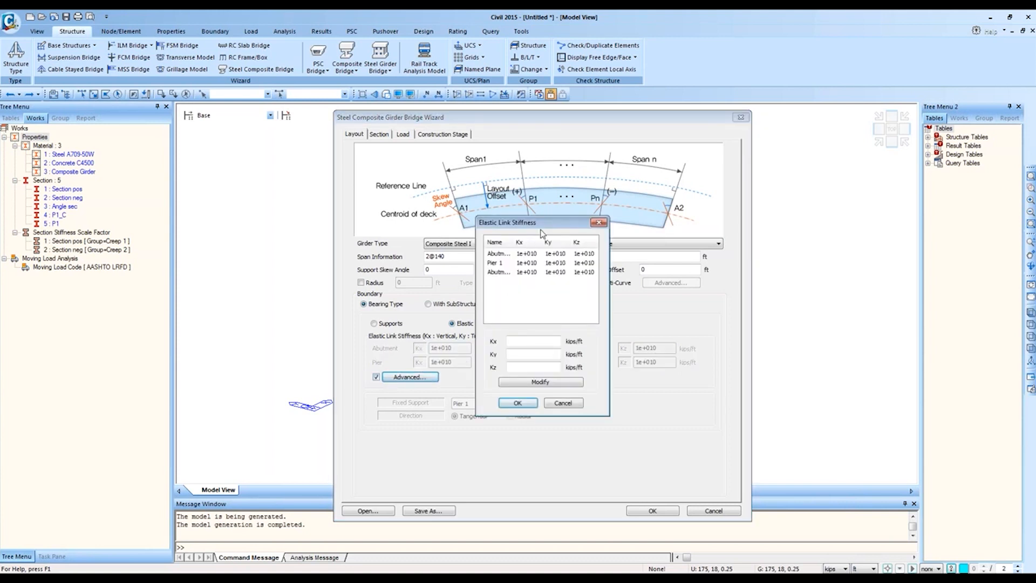
left_click_drag(554, 222, 659, 306)
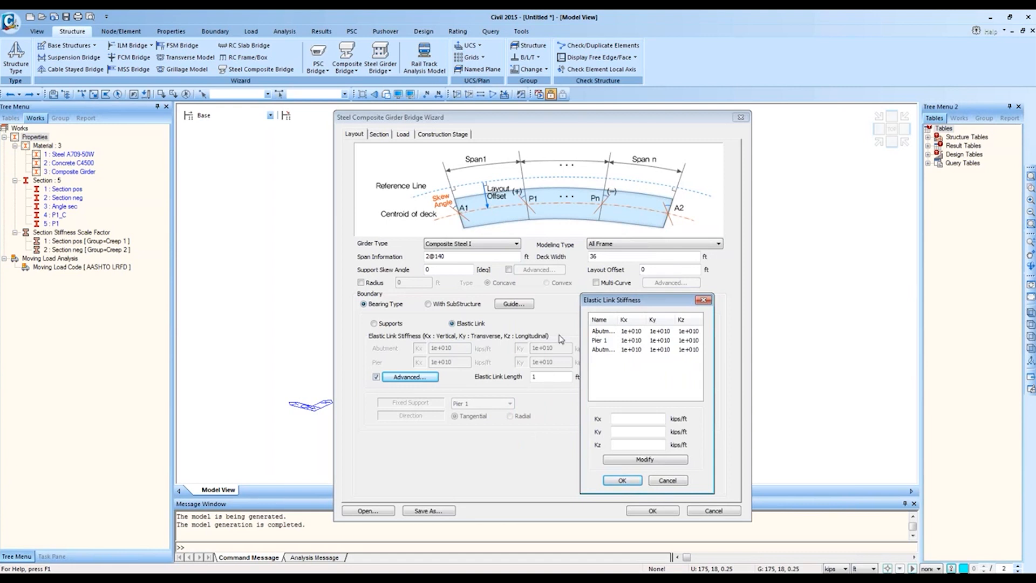
left_click(627, 332)
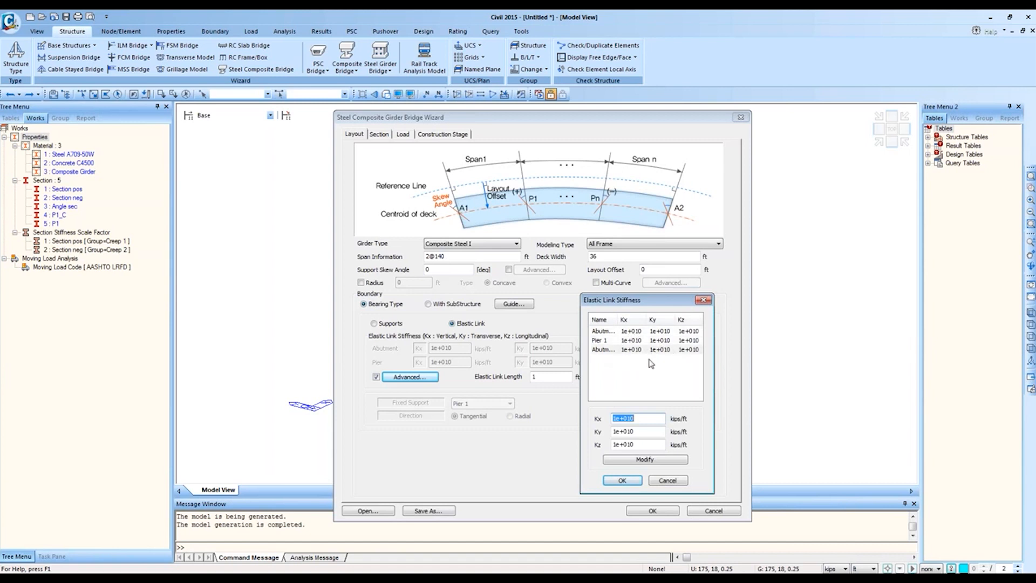
left_click(663, 480)
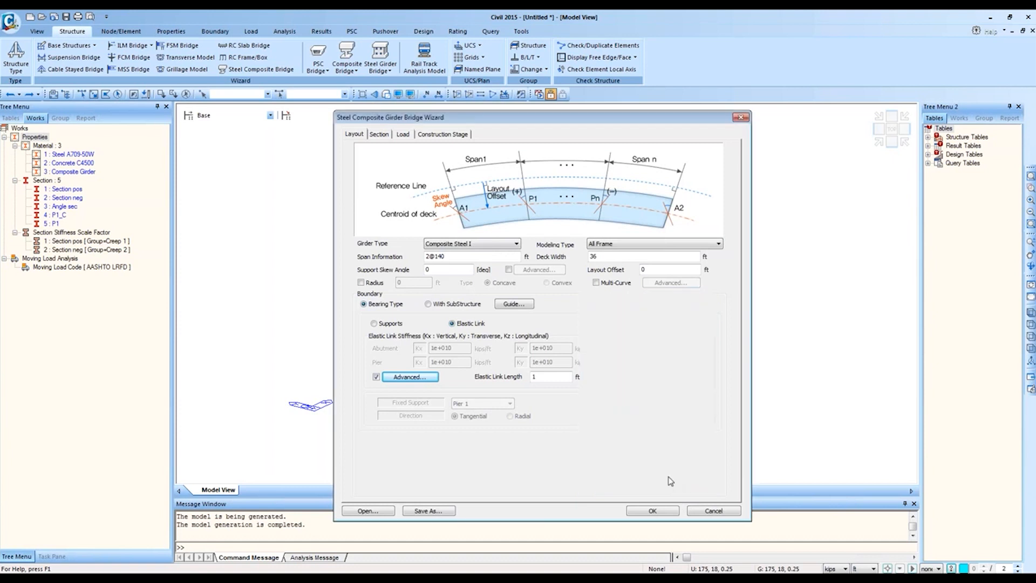
Step: Review the boundary guide diagram, then switch the bearing boundary to Supports
left_click(522, 301)
left_click_drag(847, 121, 678, 272)
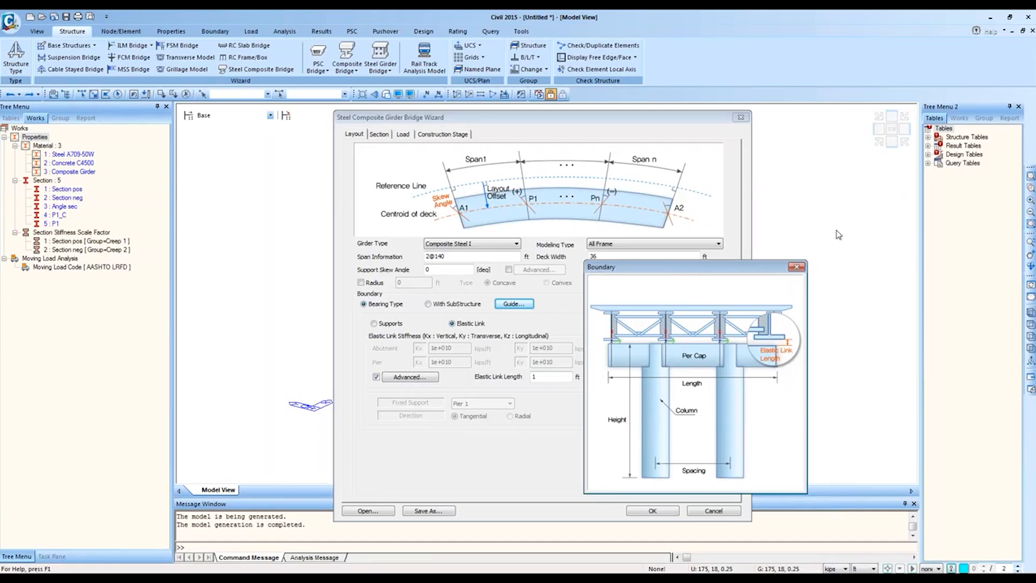
left_click(796, 266)
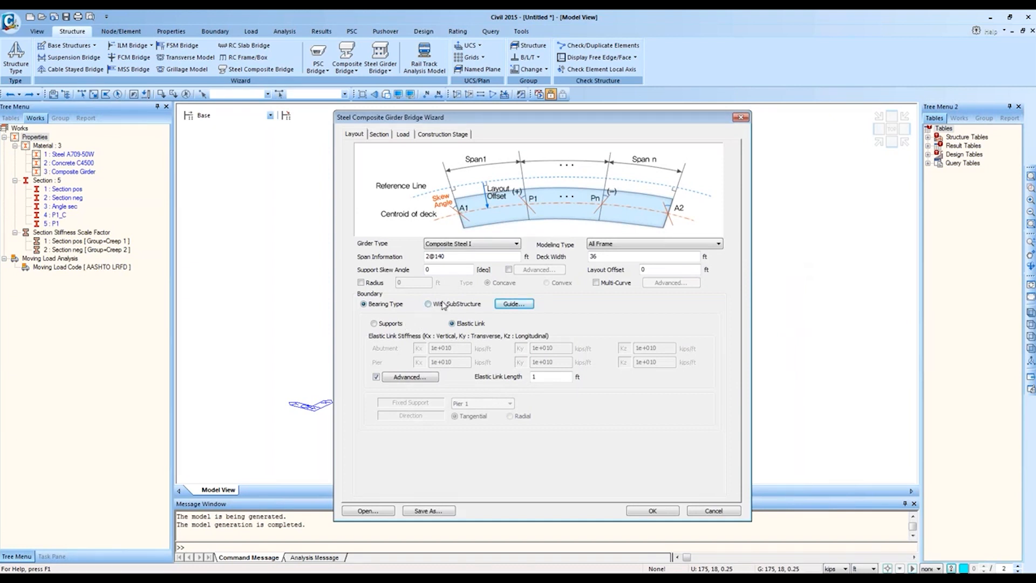
left_click(393, 324)
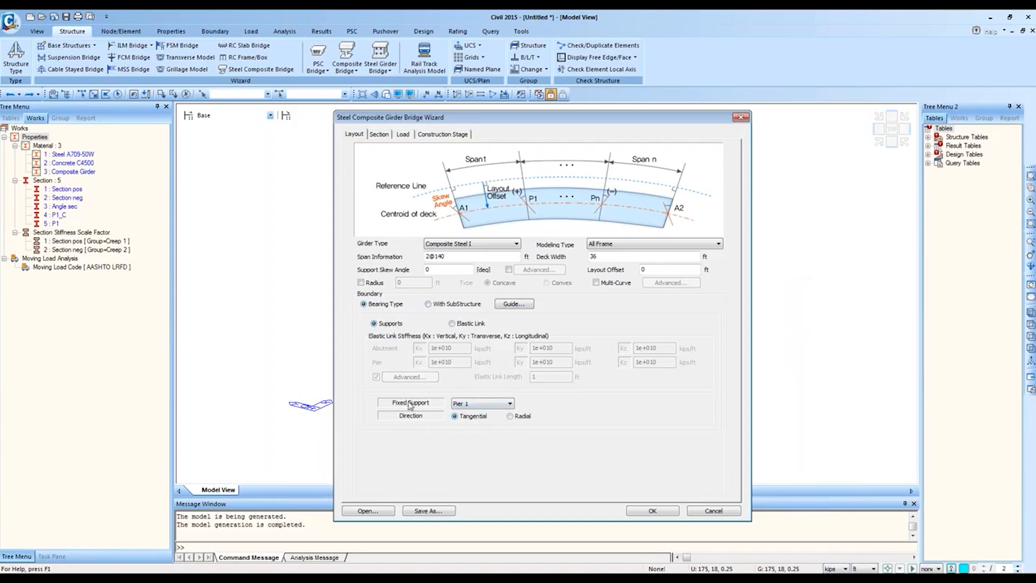
Step: Keep Pier 1 as the fixed support and switch the boundary to With SubStructure
left_click(477, 403)
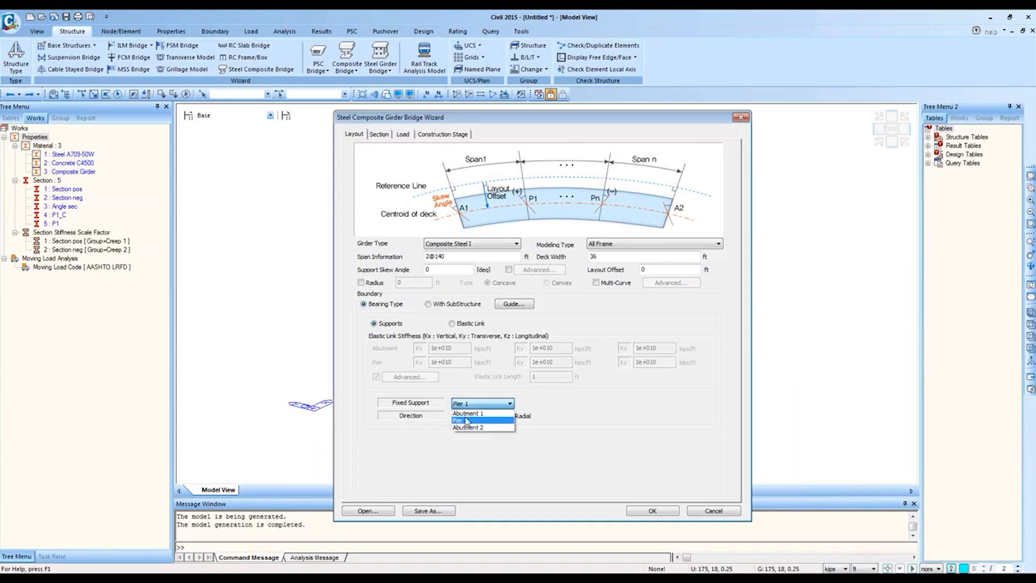
left_click(447, 441)
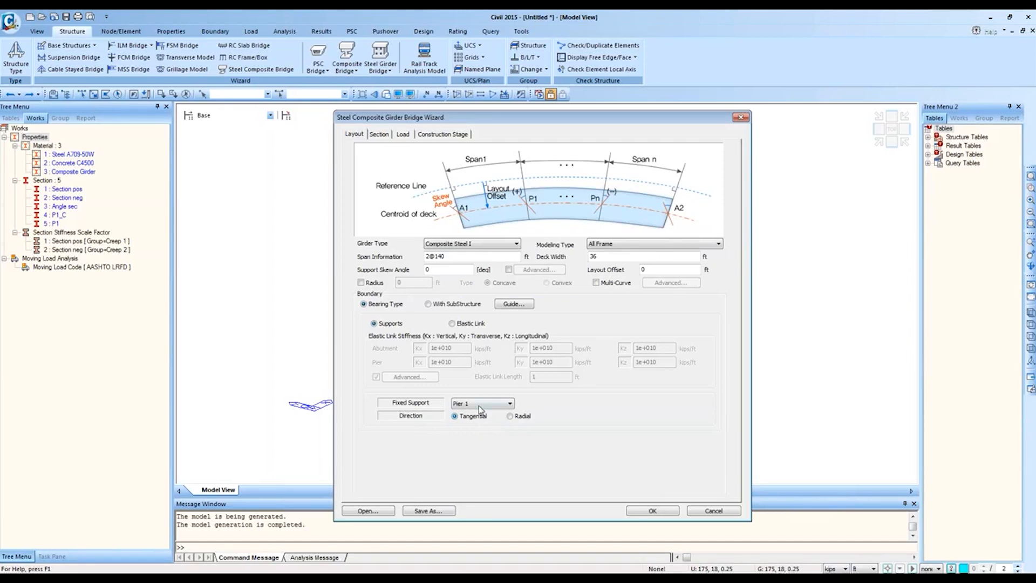
left_click(453, 306)
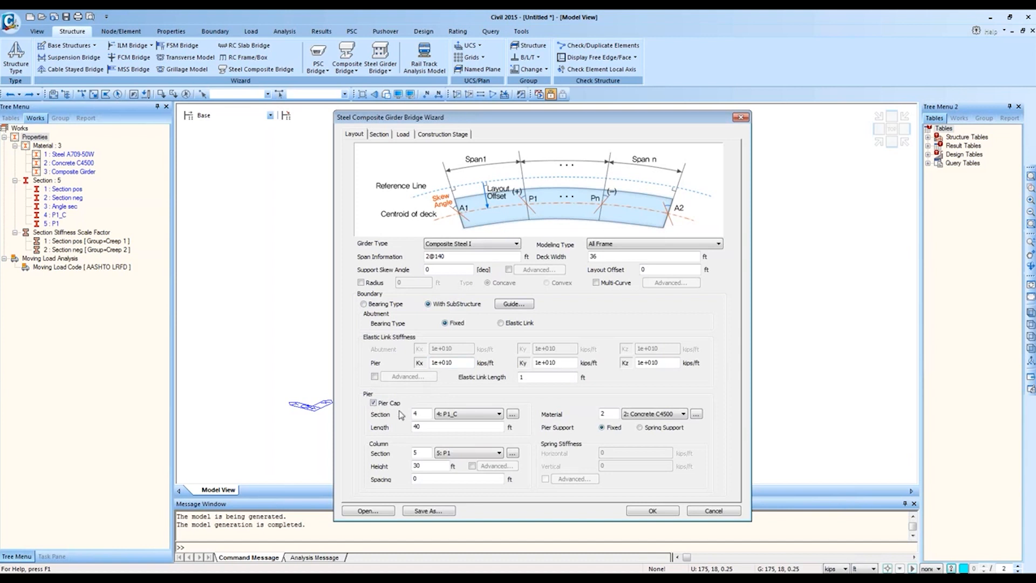
Step: Consult the boundary guide, enable individual pier column heights, and set column spacing to 10
left_click(514, 304)
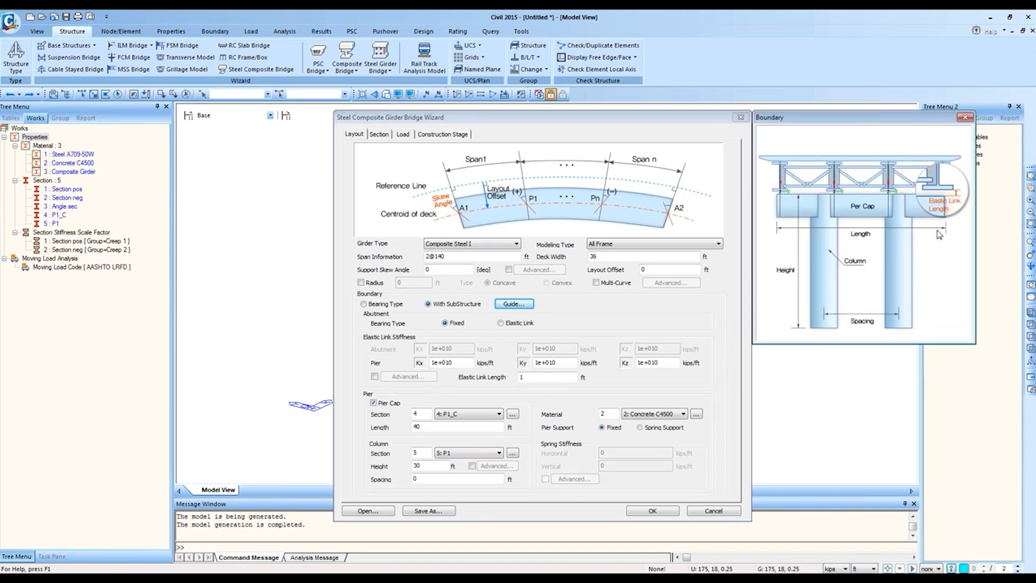
left_click(964, 117)
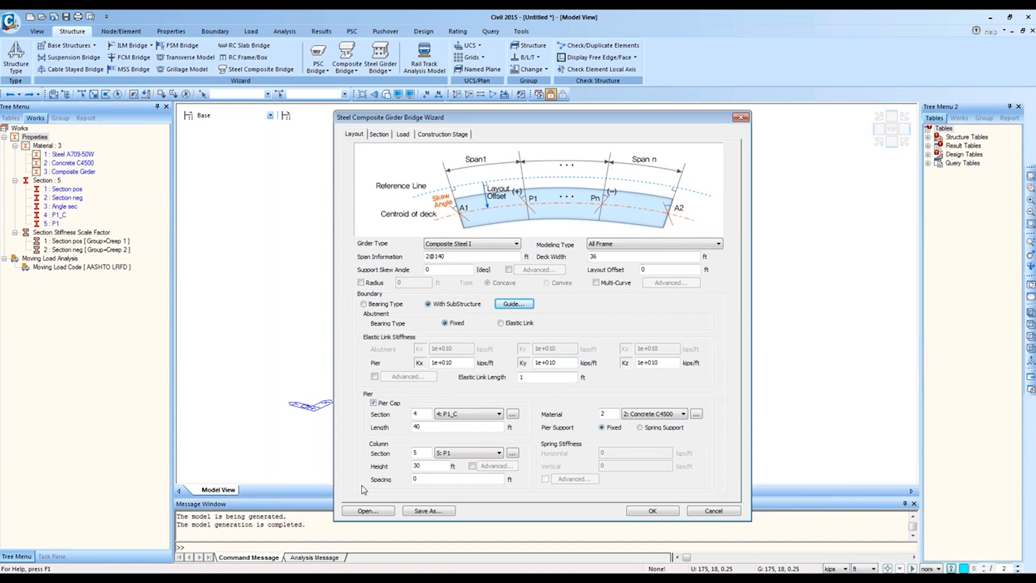
left_click(472, 466)
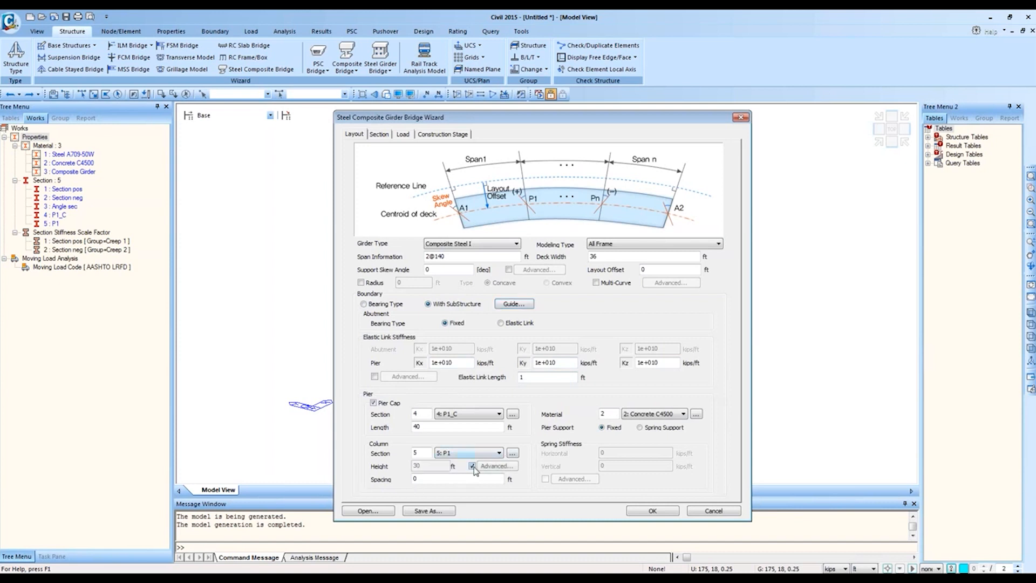
left_click(495, 465)
left_click(572, 384)
left_click(513, 304)
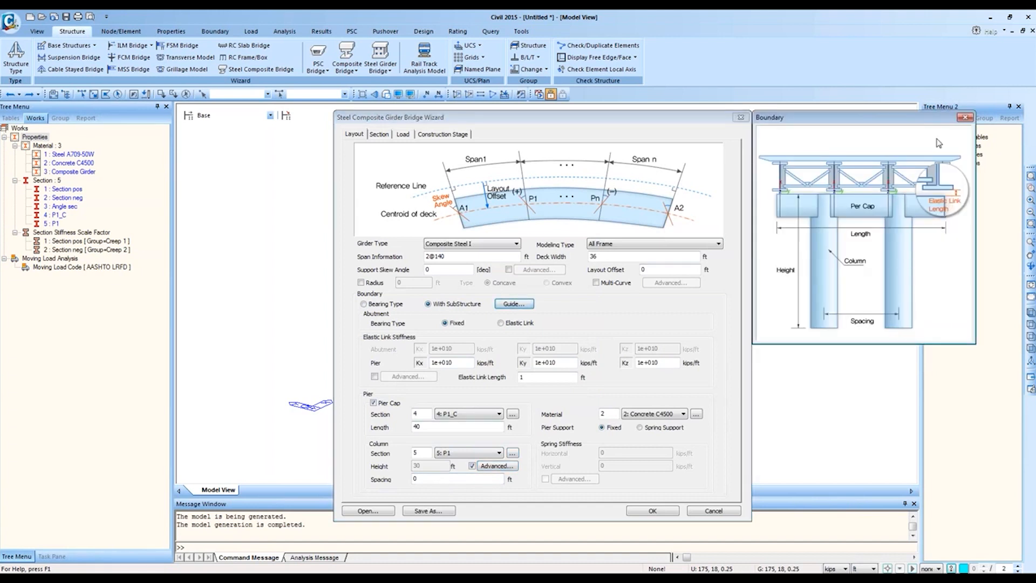
left_click(964, 118)
double_click(414, 478)
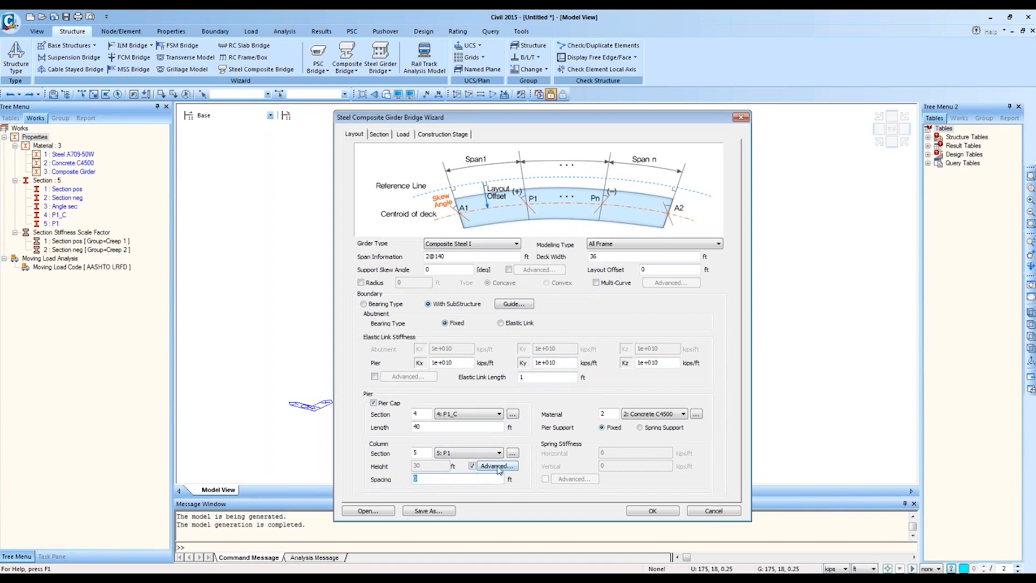
type("10")
Step: Revert column heights and spacing to 0, keep pier support Fixed after trying Spring, and move to Section settings
left_click(500, 467)
left_click(586, 246)
left_click(472, 466)
double_click(417, 478)
type("0")
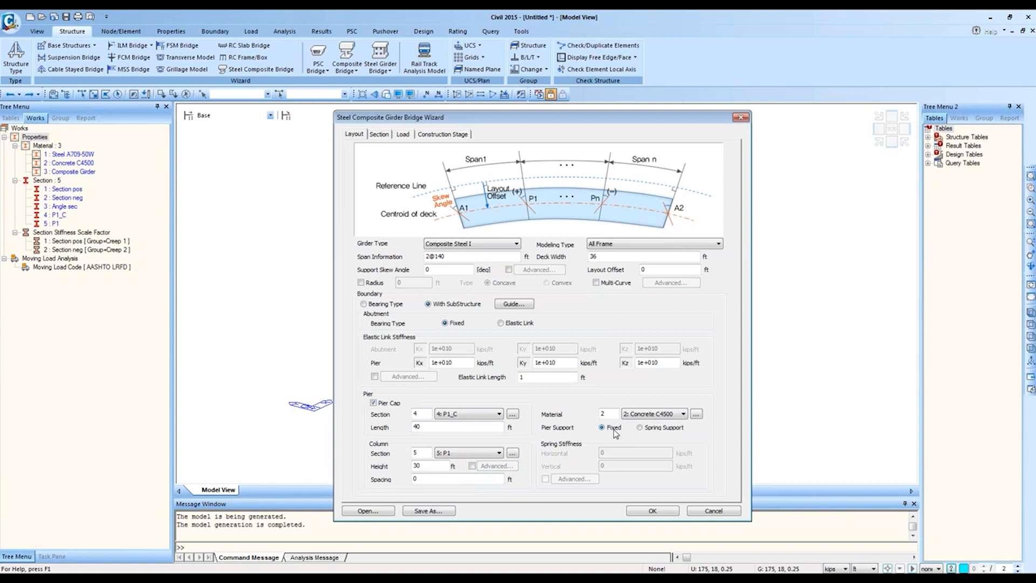
left_click(657, 429)
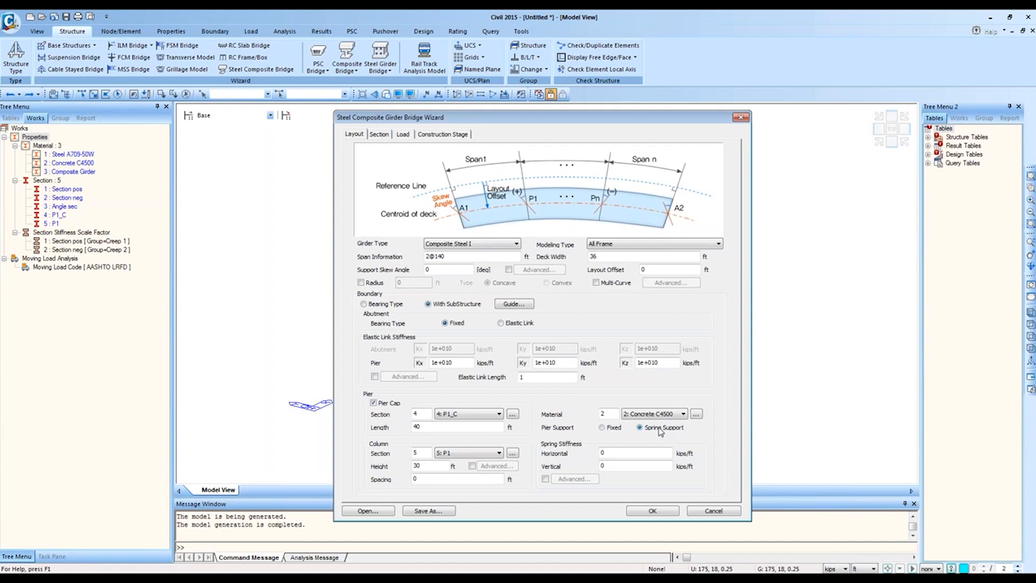
left_click(601, 428)
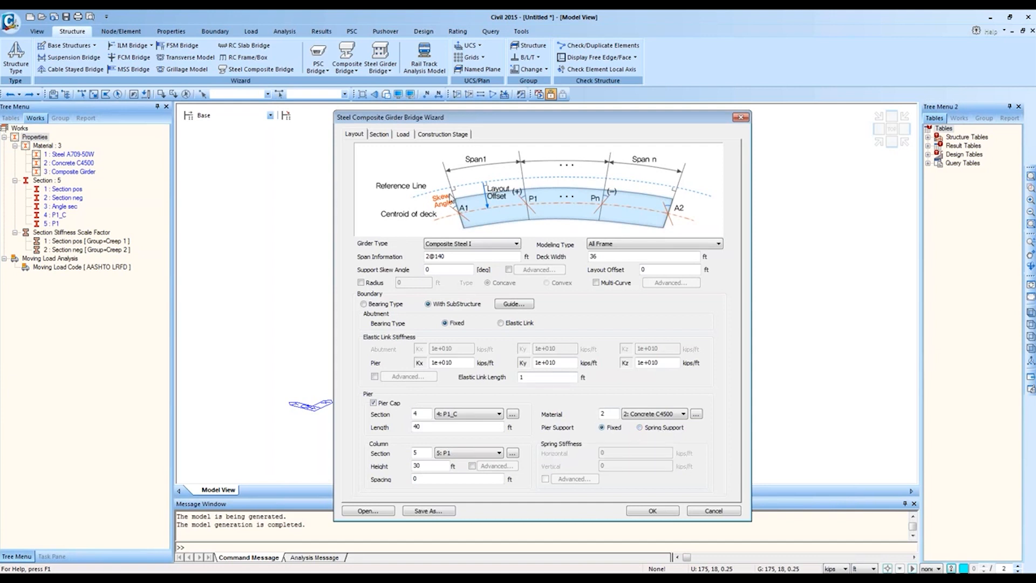
left_click(379, 134)
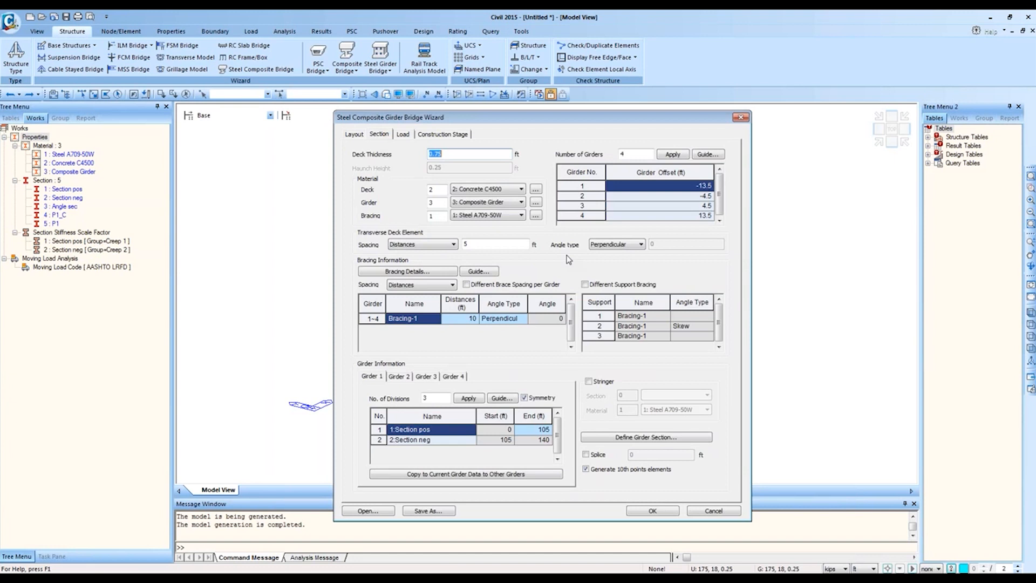
Step: Keep Bracing-1 Perpendicular with Distances spacing and X Brace configuration after reviewing its details
left_click(495, 318)
left_click(523, 319)
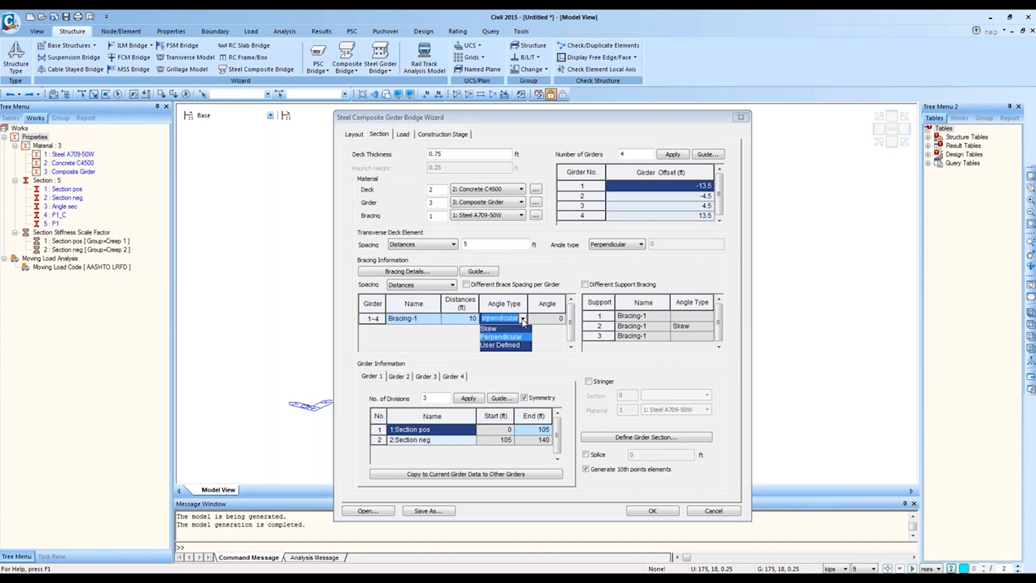
left_click(432, 286)
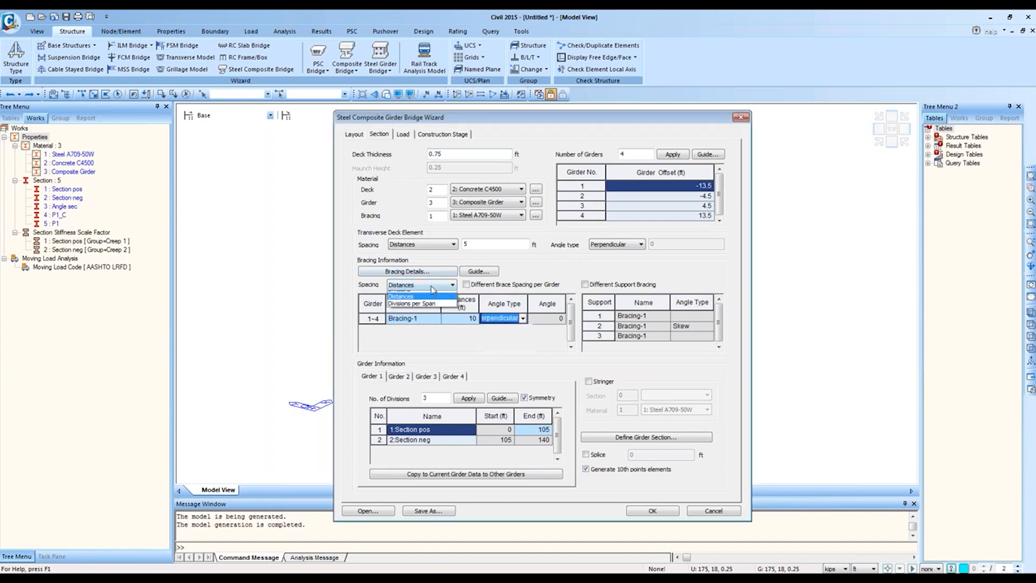
left_click(427, 285)
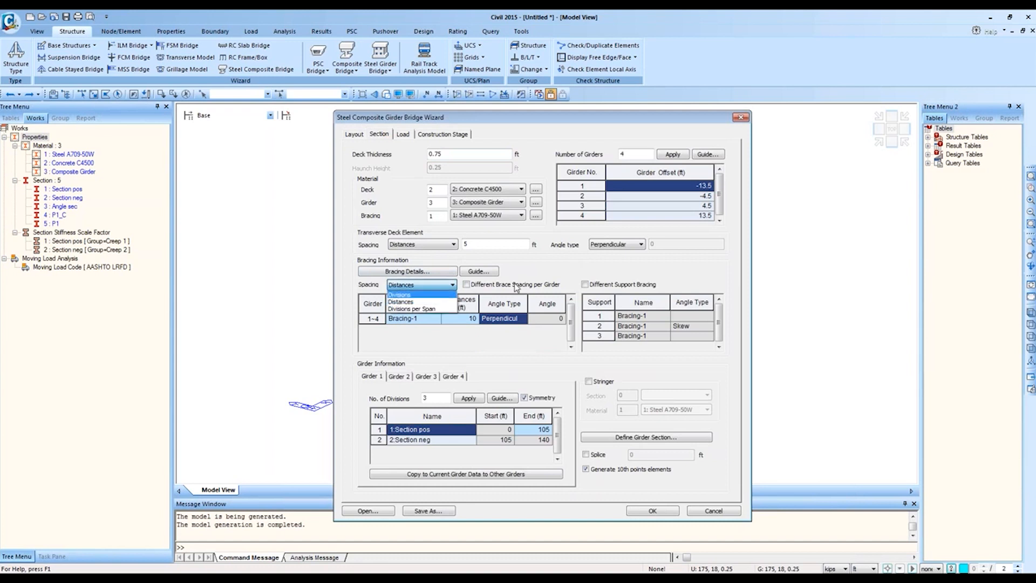
left_click(535, 286)
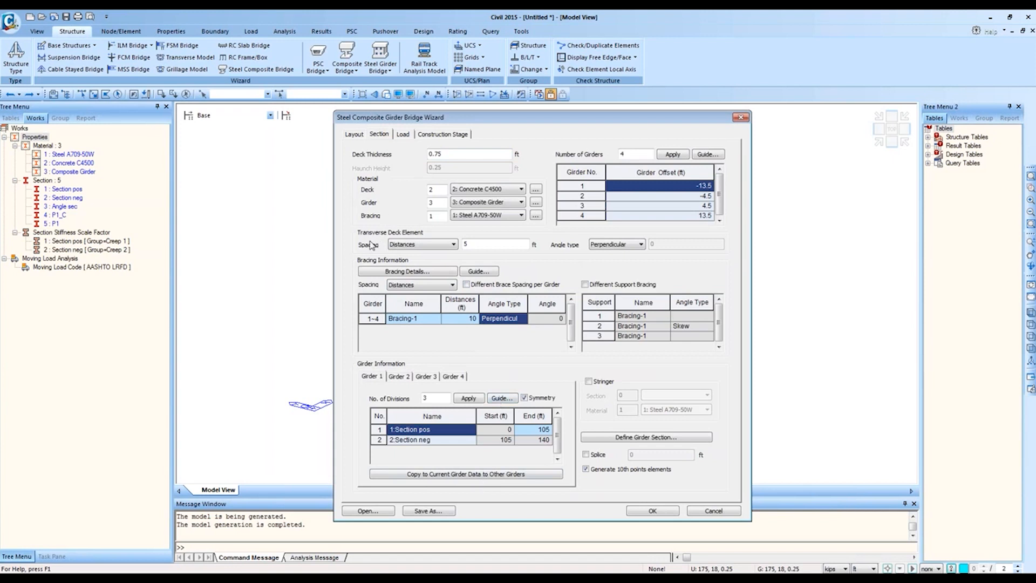
left_click(452, 285)
left_click(434, 276)
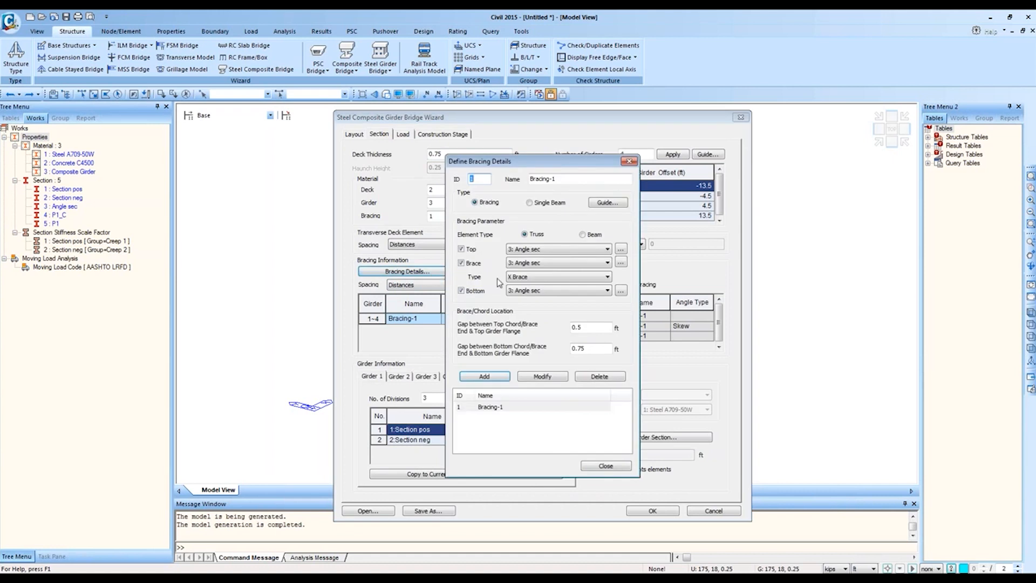
left_click(497, 407)
left_click(543, 278)
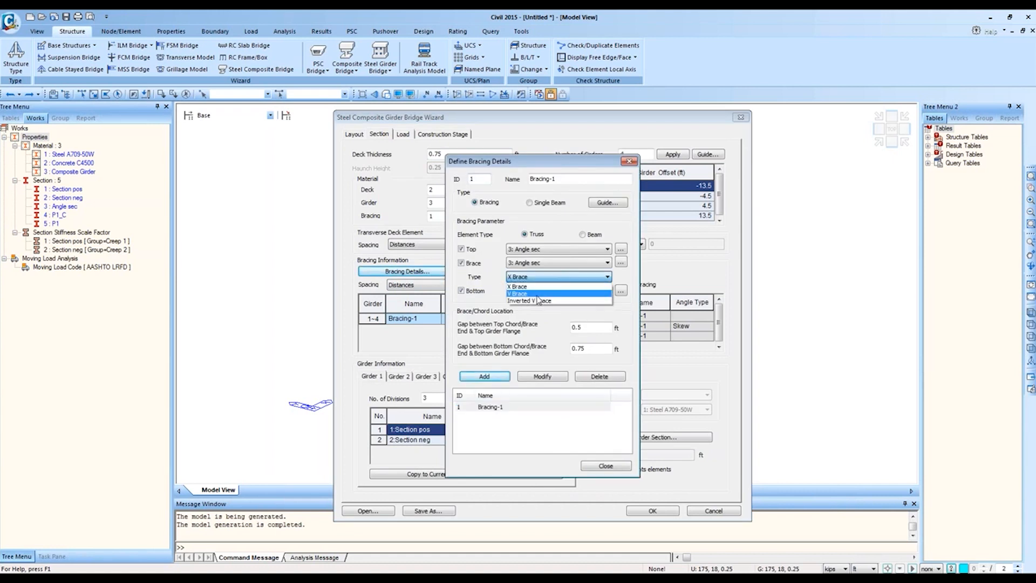
left_click(539, 286)
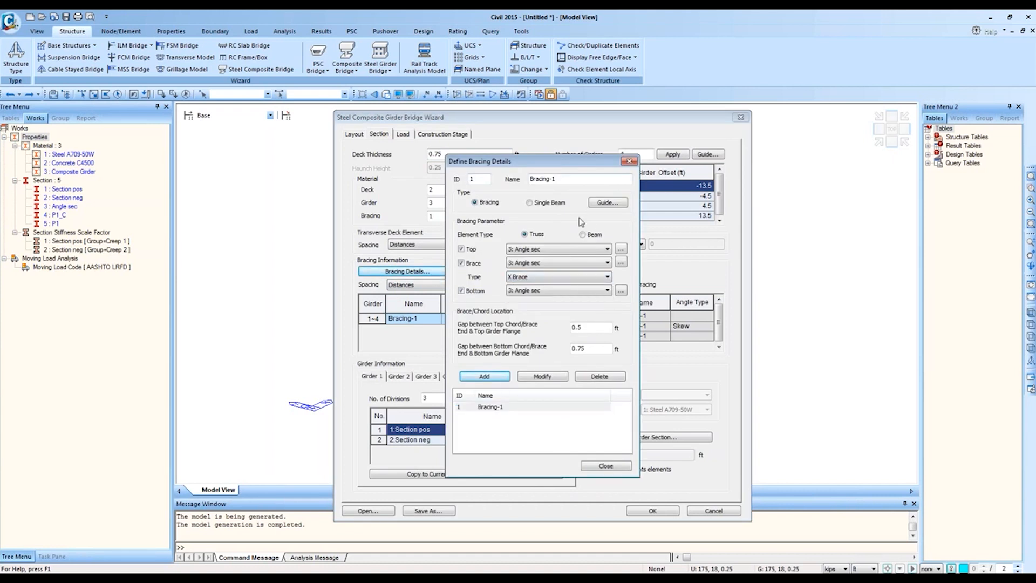
left_click(628, 162)
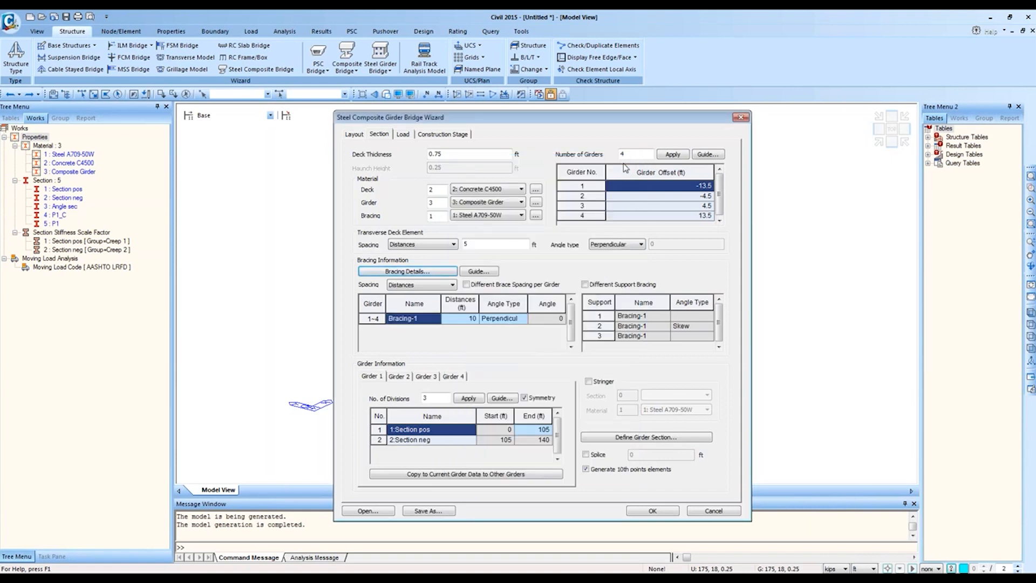
Step: Switch bracing spacing to Divisions, type '12@10,5@15,' for Bracing-1, then erase it
left_click(448, 286)
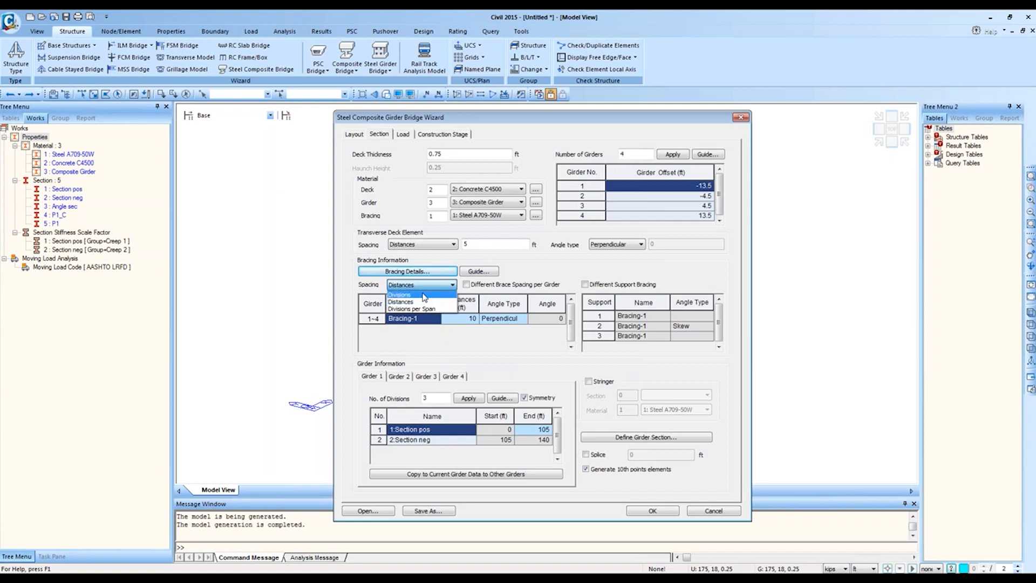
left_click(424, 295)
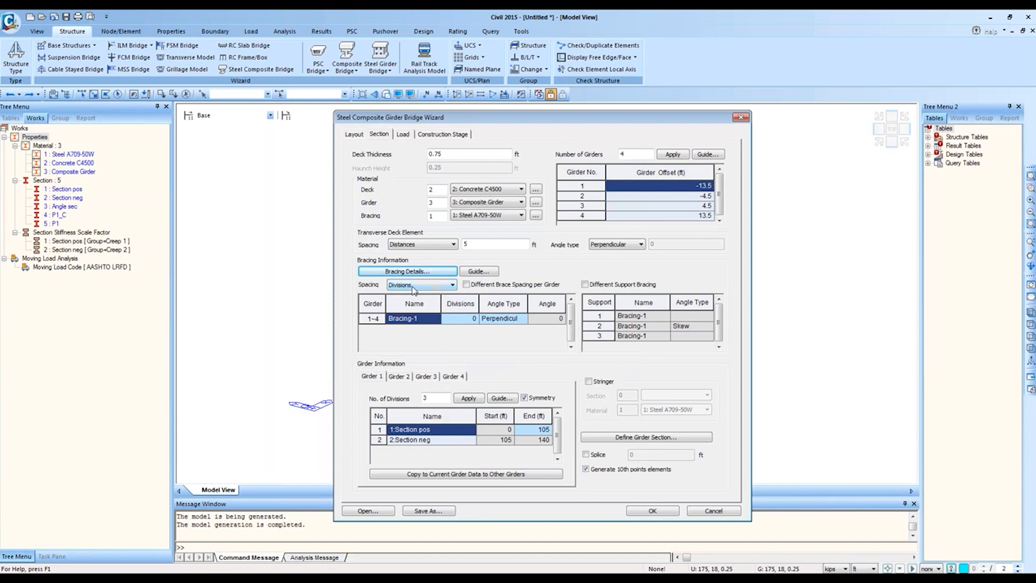
left_click(465, 319)
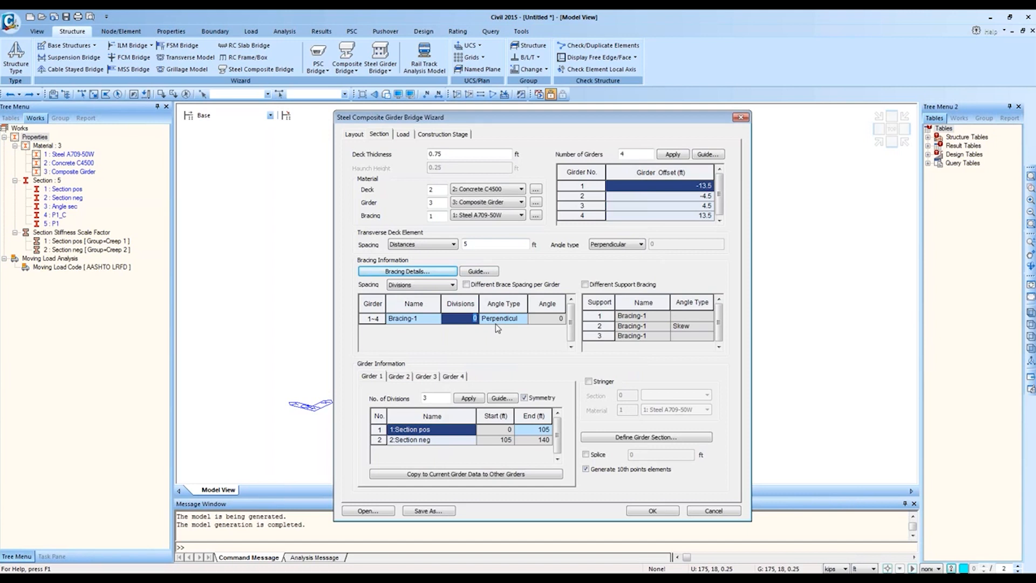
type("12@10,5@15,")
key("BackSpace")
key("BackSpace")
key("BackSpace")
key("BackSpace")
key("BackSpace")
key("BackSpace")
key("BackSpace")
key("BackSpace")
key("BackSpace")
key("BackSpace")
Step: Set bracing spacing to Distances and enter 10 ft for Bracing-1
left_click(421, 285)
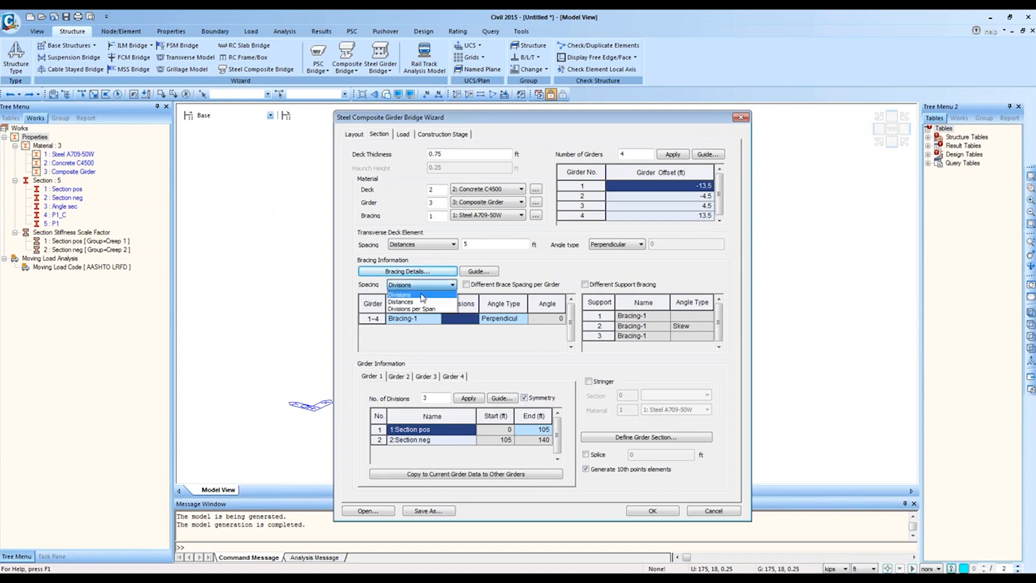
left_click(426, 306)
left_click(464, 319)
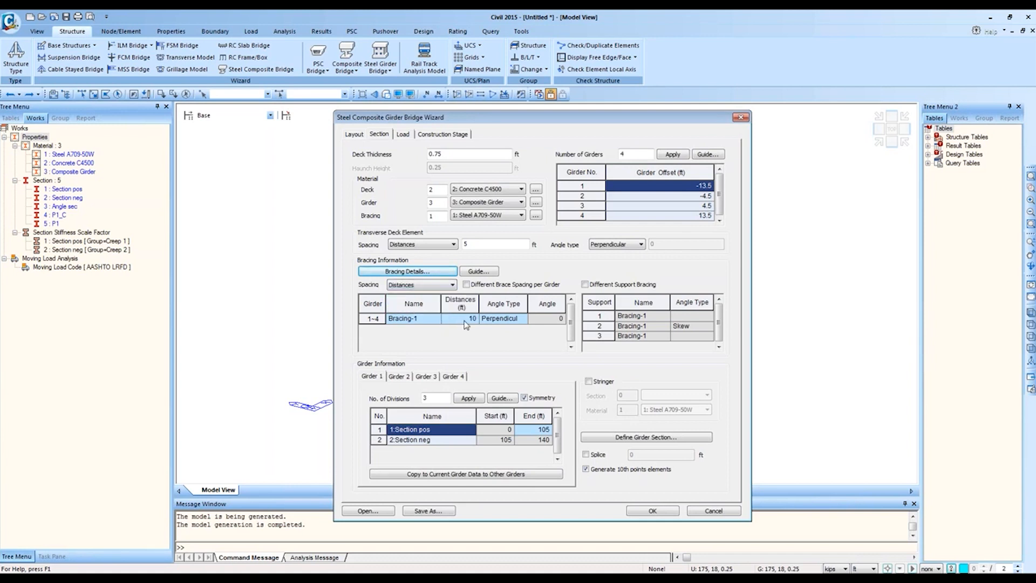
left_click(465, 319)
double_click(466, 322)
type("12@")
type(".5")
left_click_drag(473, 319, 445, 320)
type("10")
Step: Keep Distances after trying Divisions, tick Different Brace Spacing per Girder, then list open bridge models
left_click(430, 285)
left_click(426, 309)
left_click(453, 284)
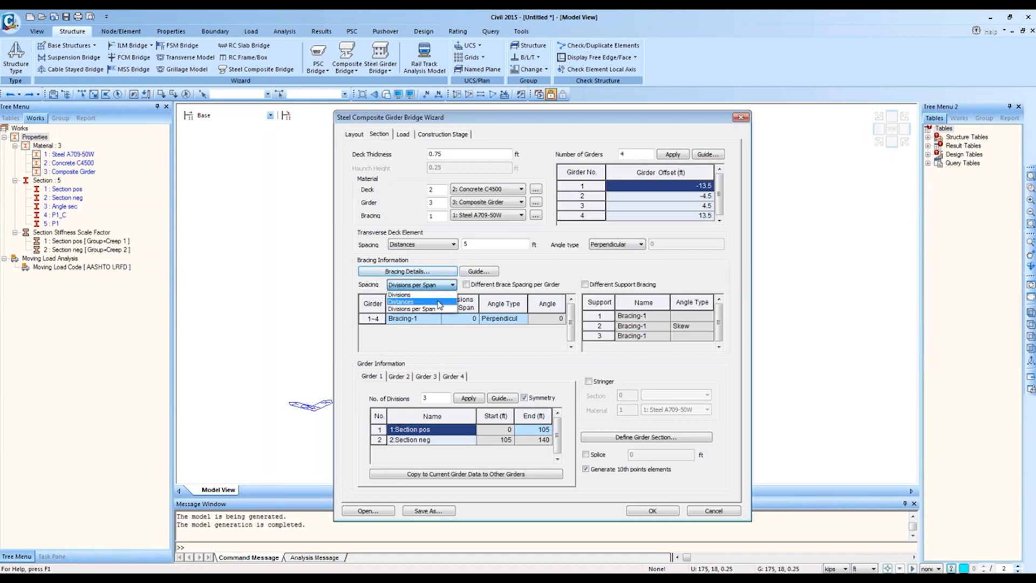
left_click(442, 300)
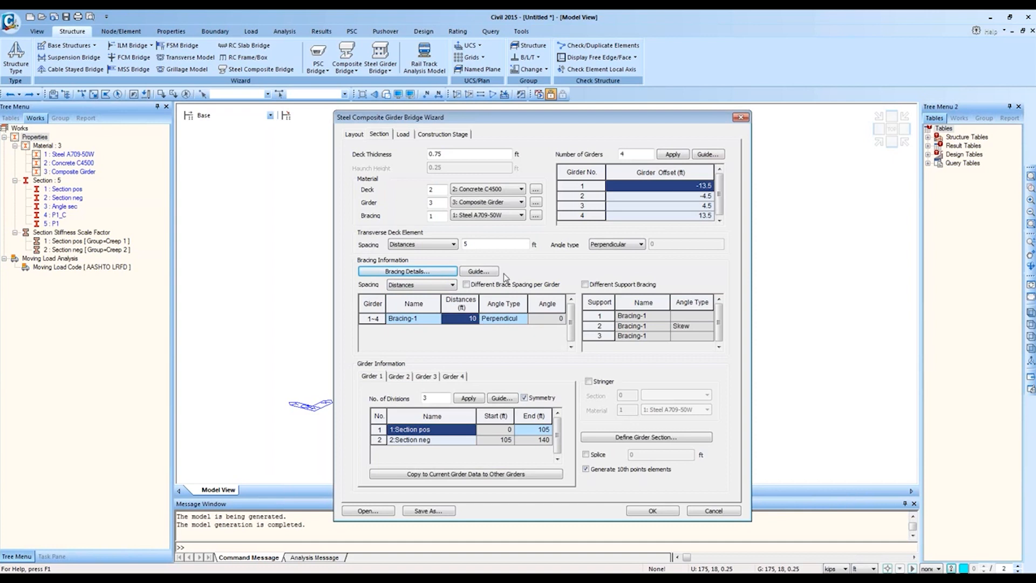
left_click(477, 284)
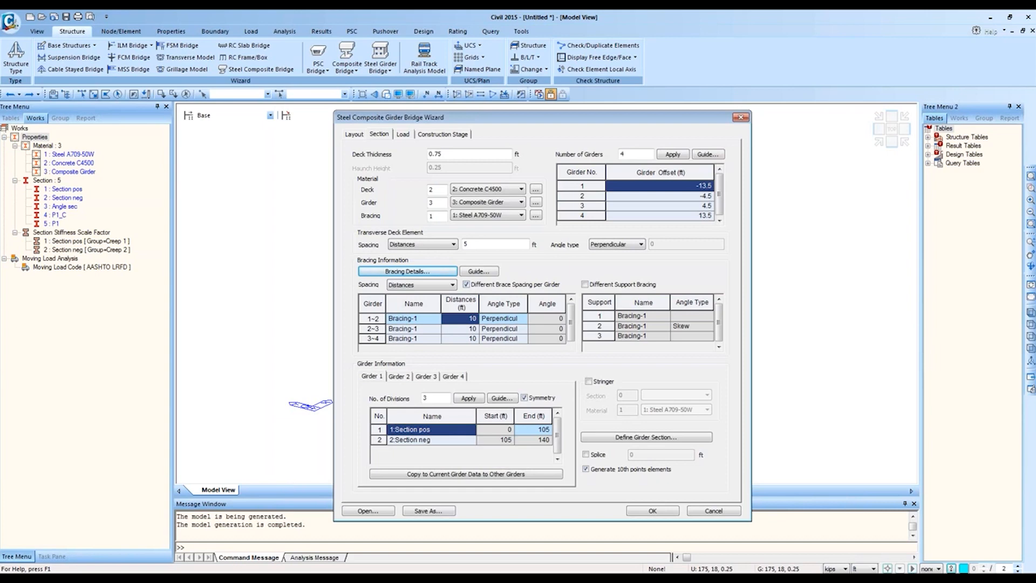
left_click(131, 541)
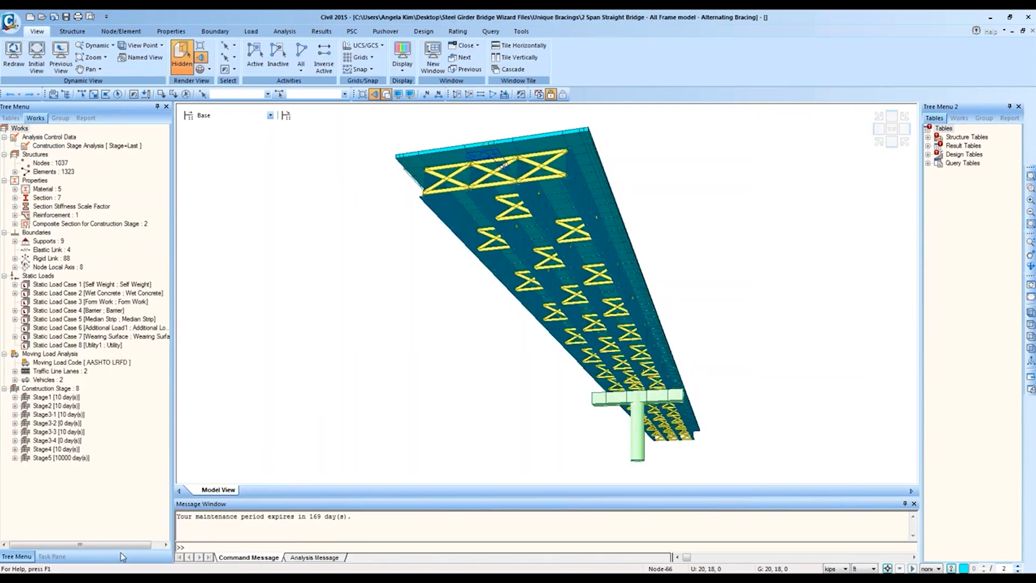
Step: Bring up the LeanOn Bracing Completed model and zoom and orbit to view its bracing from underneath
left_click(132, 526)
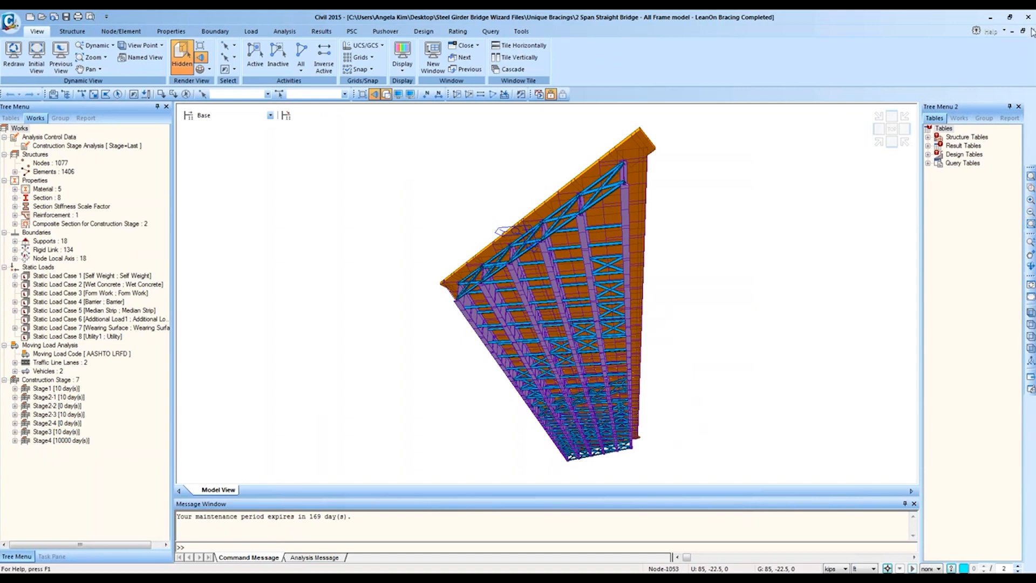
left_click(1030, 188)
left_click_drag(693, 200, 384, 389)
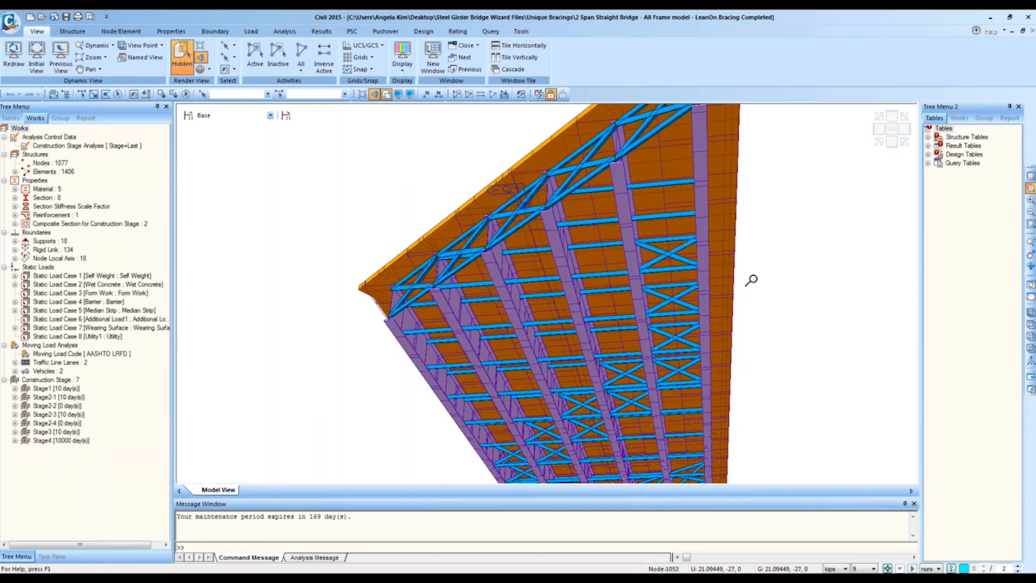
middle_click_drag(742, 283, 724, 293, "ctrl")
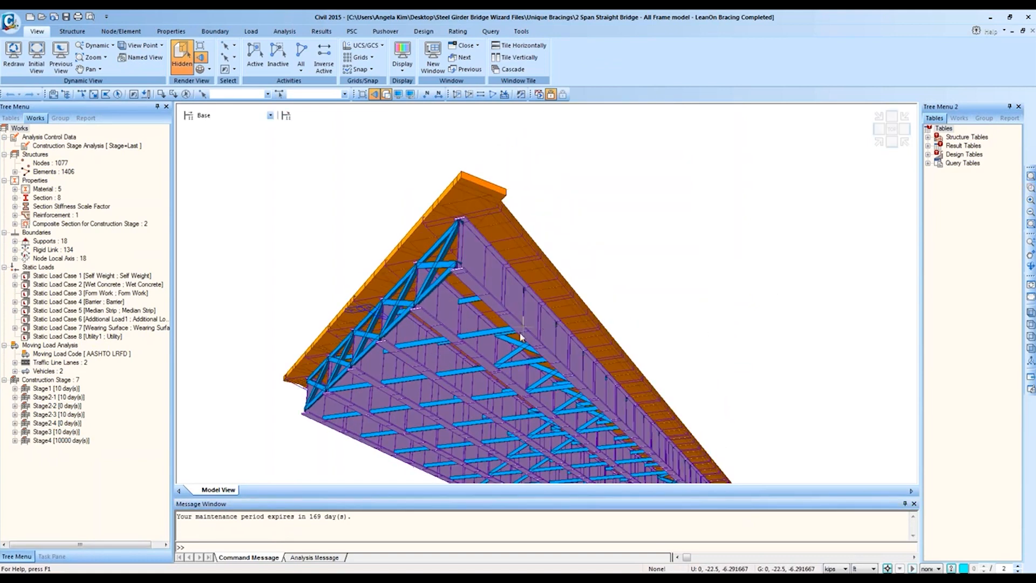
middle_click_drag(519, 327, 603, 288)
middle_click_drag(658, 312, 678, 293, "ctrl")
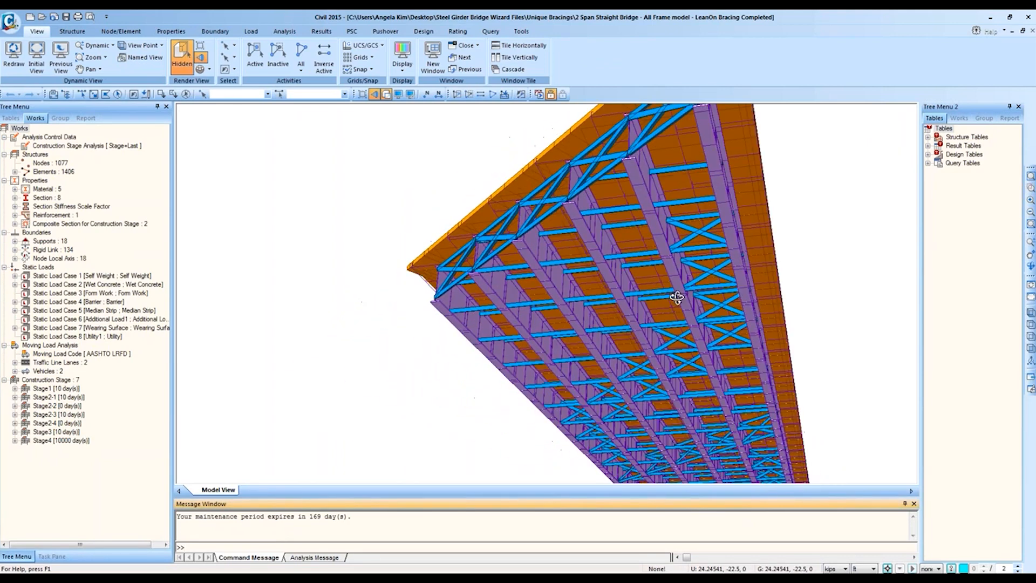
middle_click_drag(726, 255, 686, 293)
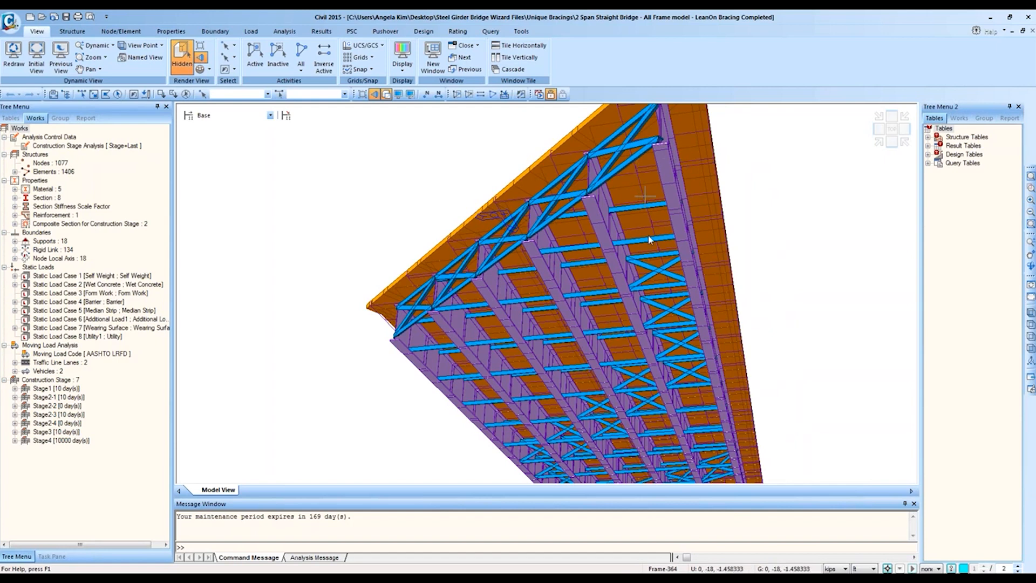
Step: View the bracing from the top as a wireframe without perspective, then rotate an isometric view
left_click(891, 129)
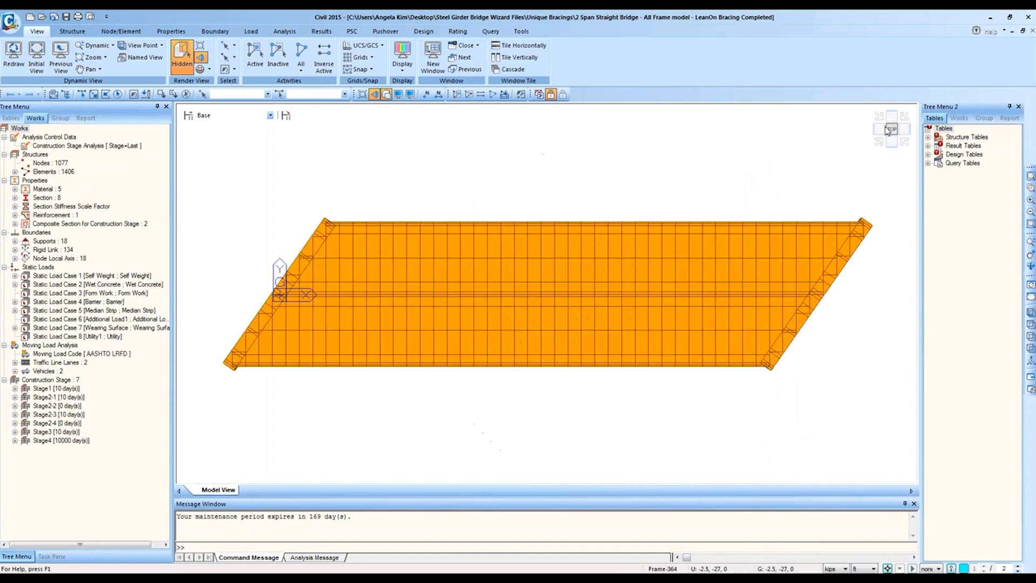
left_click(386, 93)
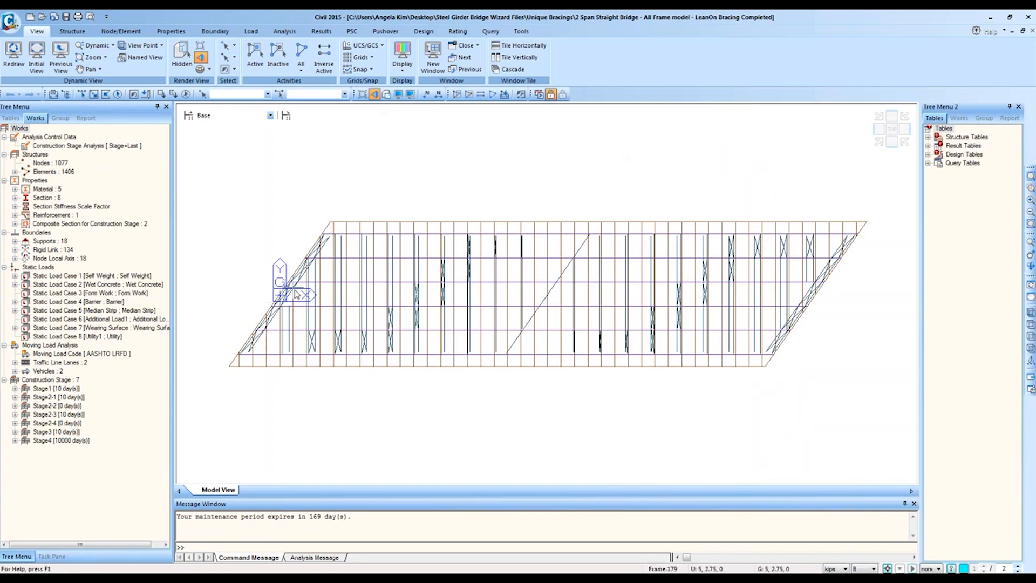
left_click(200, 57)
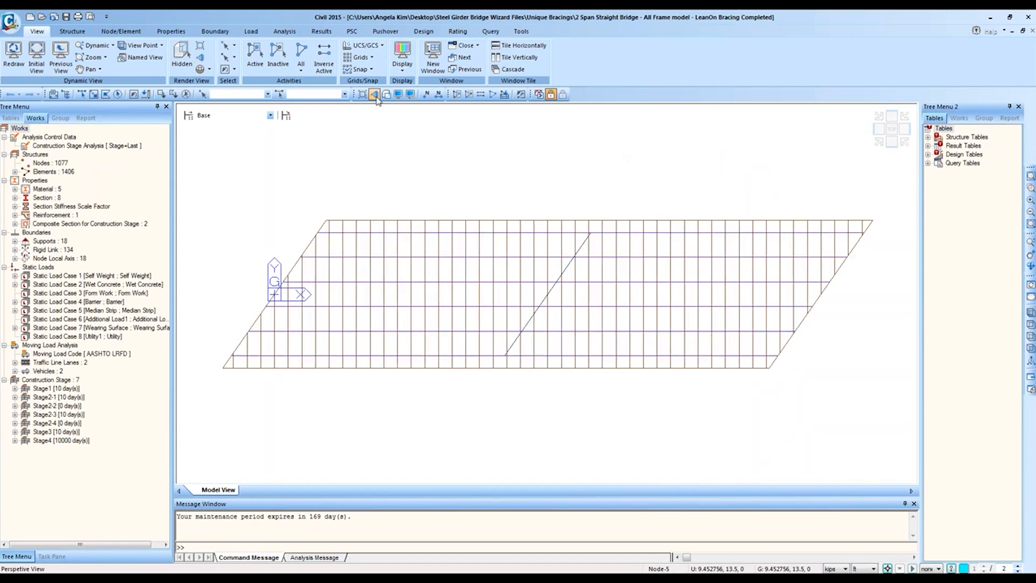
left_click(879, 143)
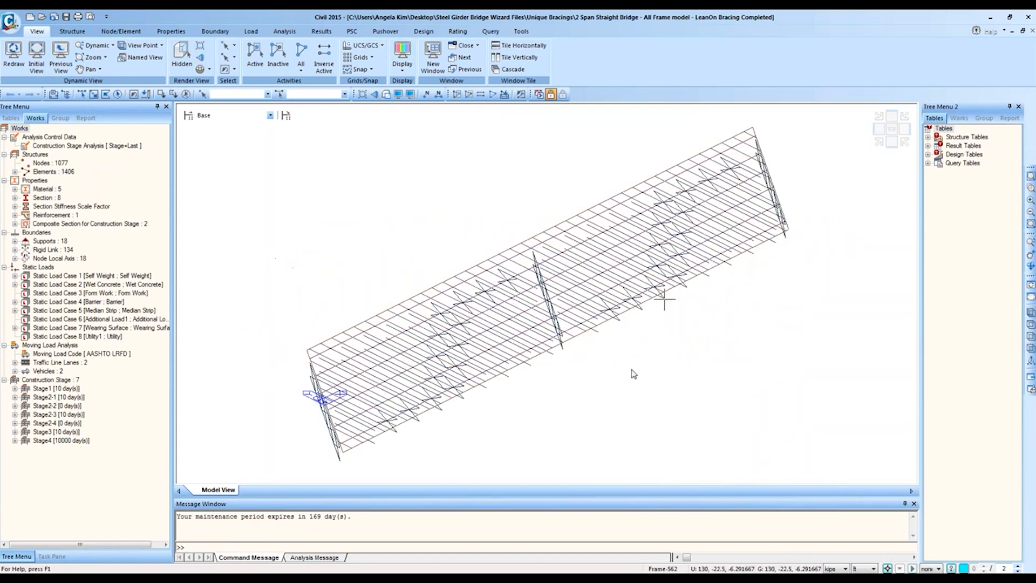
middle_click_drag(633, 370, 624, 293, "ctrl")
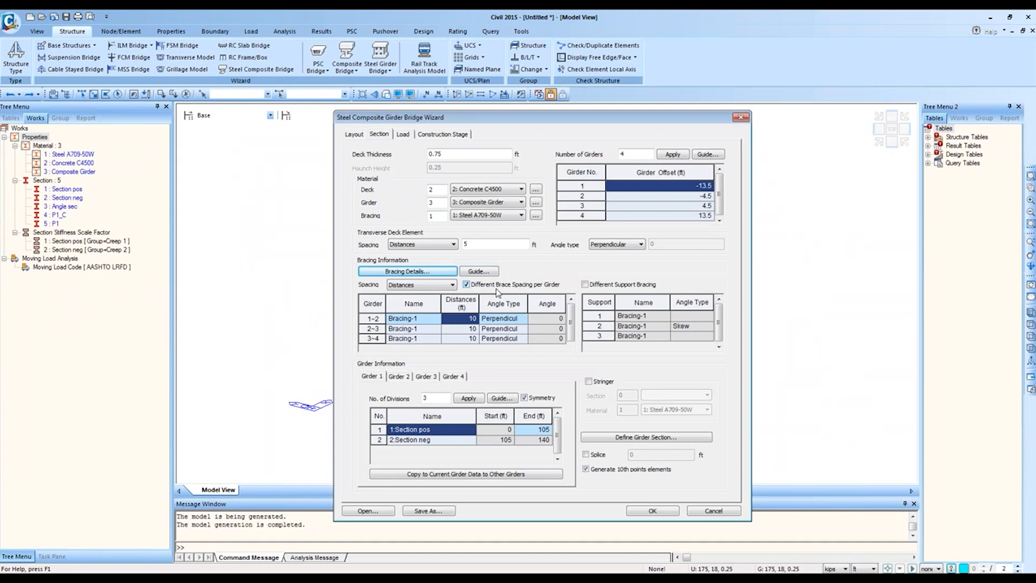
key("alt+Tab")
mouse_move(124, 580)
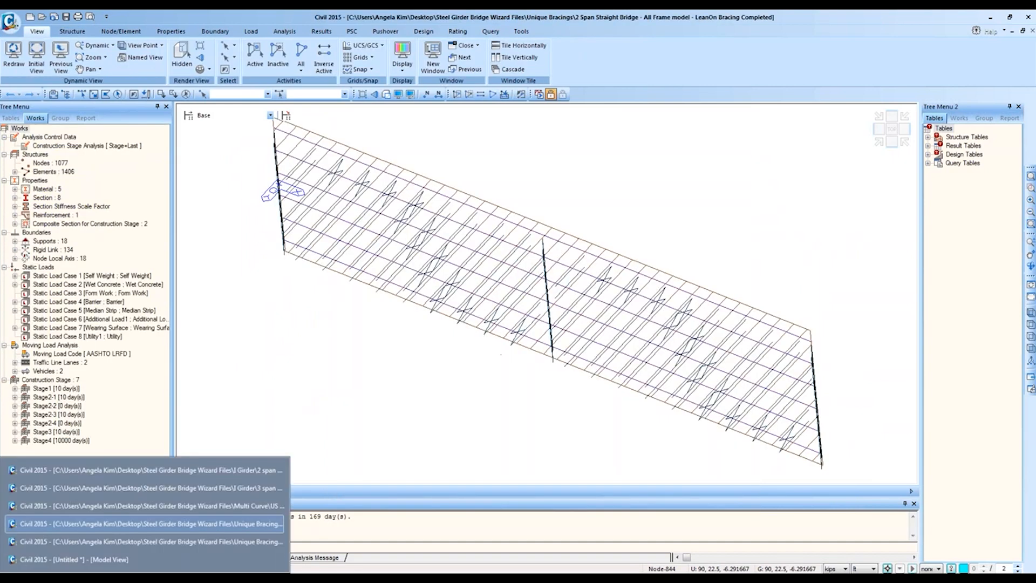
left_click(151, 541)
middle_click_drag(691, 266, 694, 243, "ctrl")
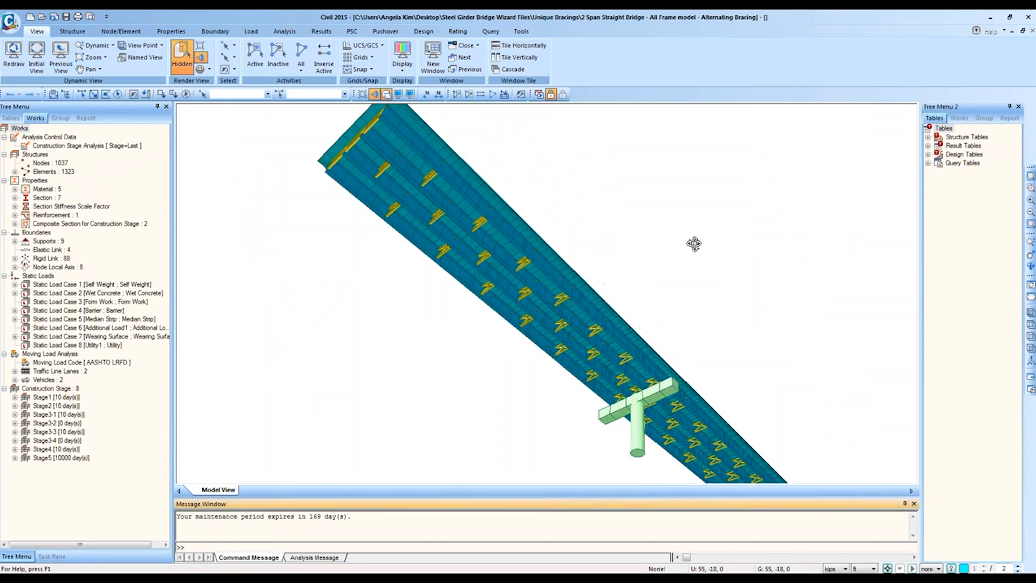
middle_click_drag(484, 182, 472, 186, "ctrl")
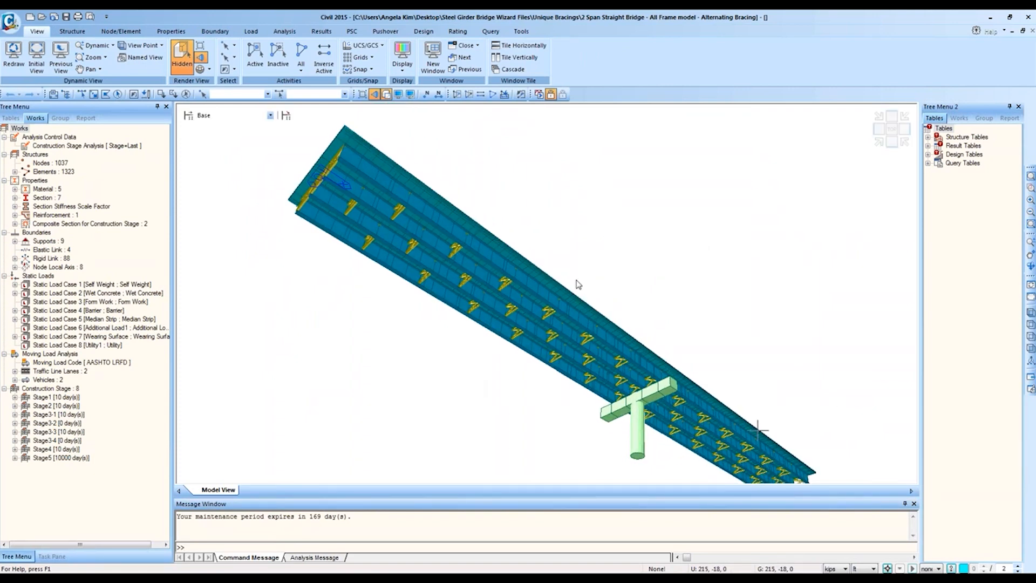
key("alt+Tab")
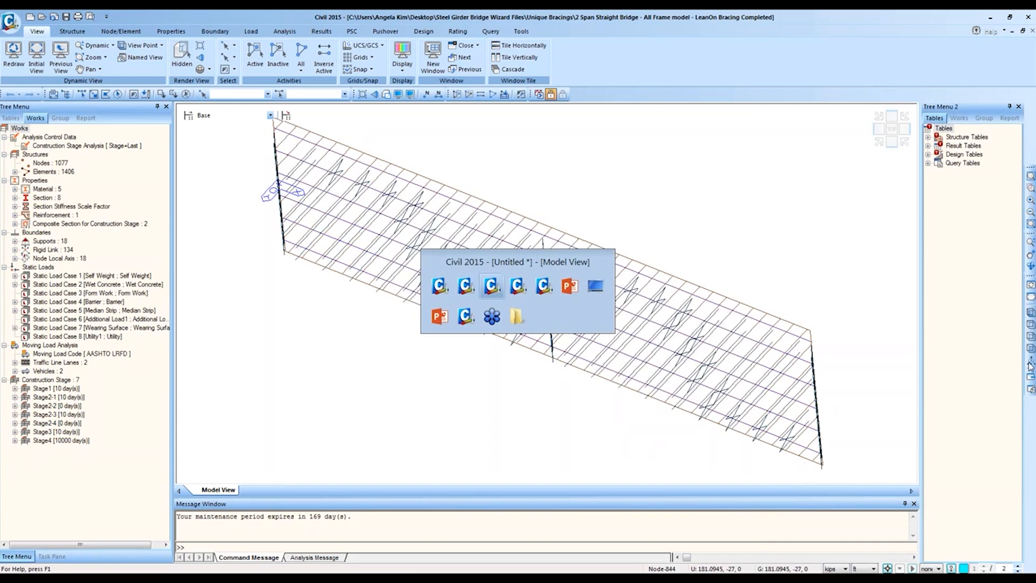
key("alt+Tab")
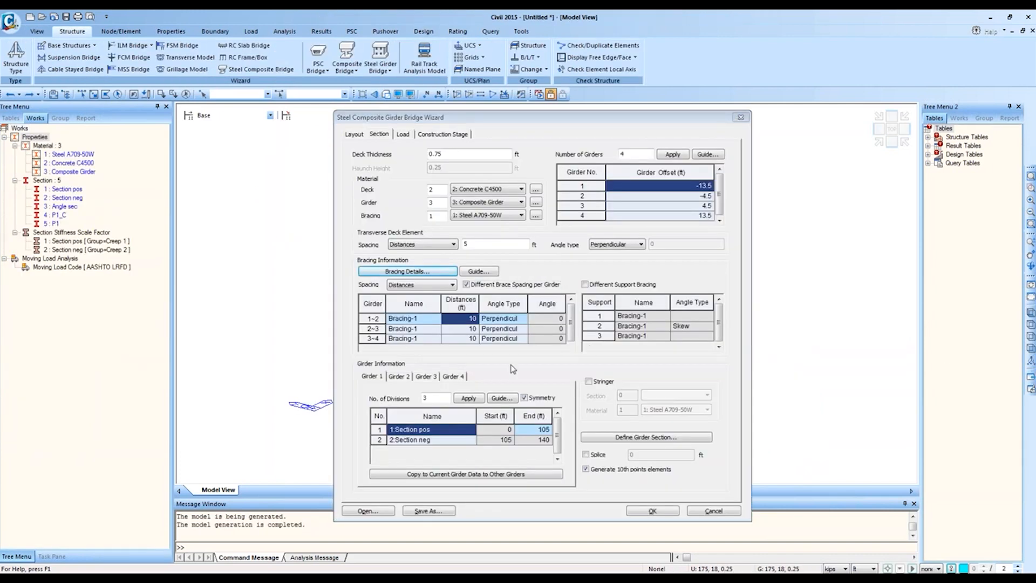
Step: Untick per-girder brace spacing and leave Different Support Bracing off after checking support 2's options
left_click(466, 285)
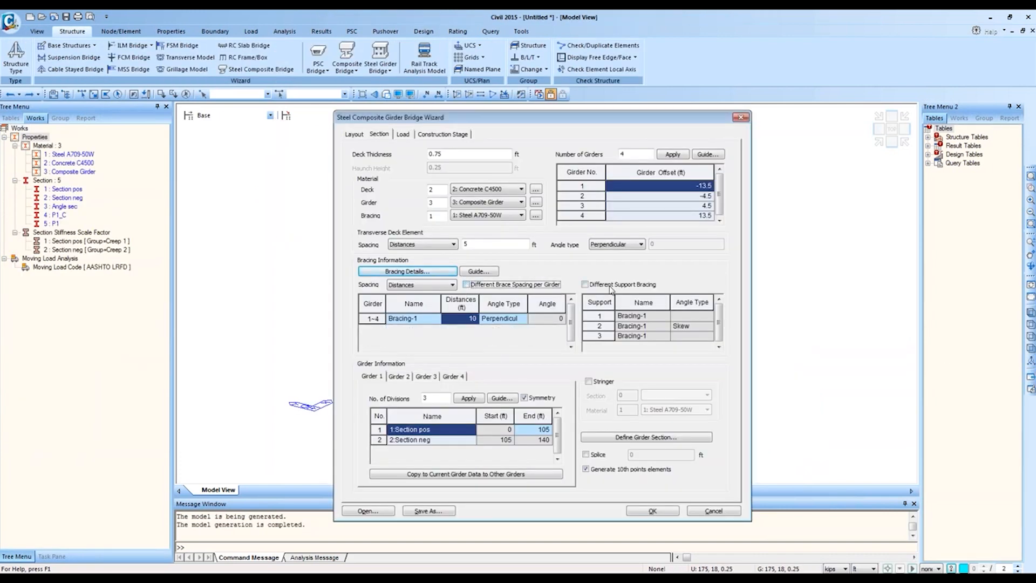
left_click(586, 285)
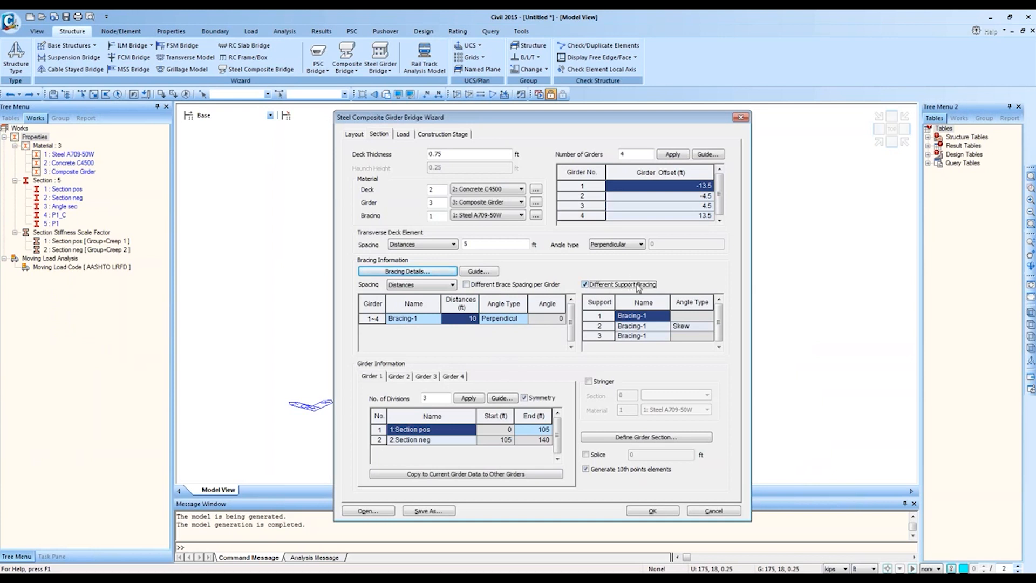
left_click(585, 286)
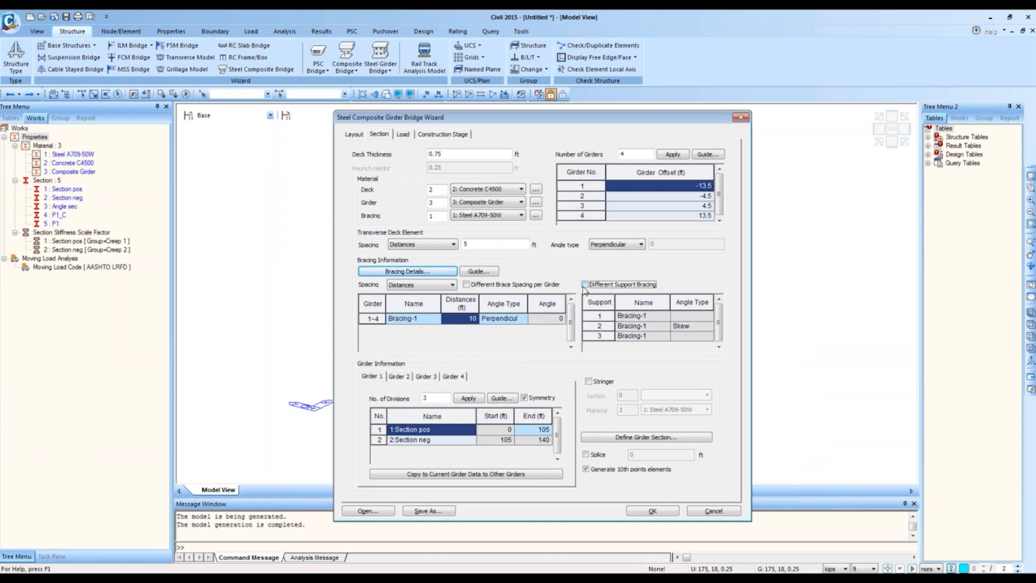
left_click(584, 286)
left_click(666, 325)
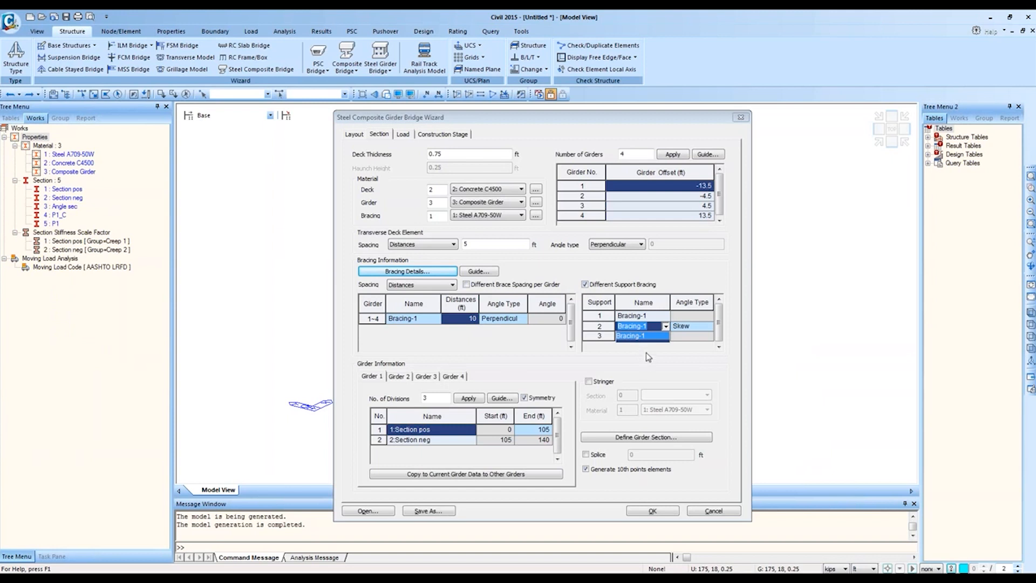
left_click(611, 285)
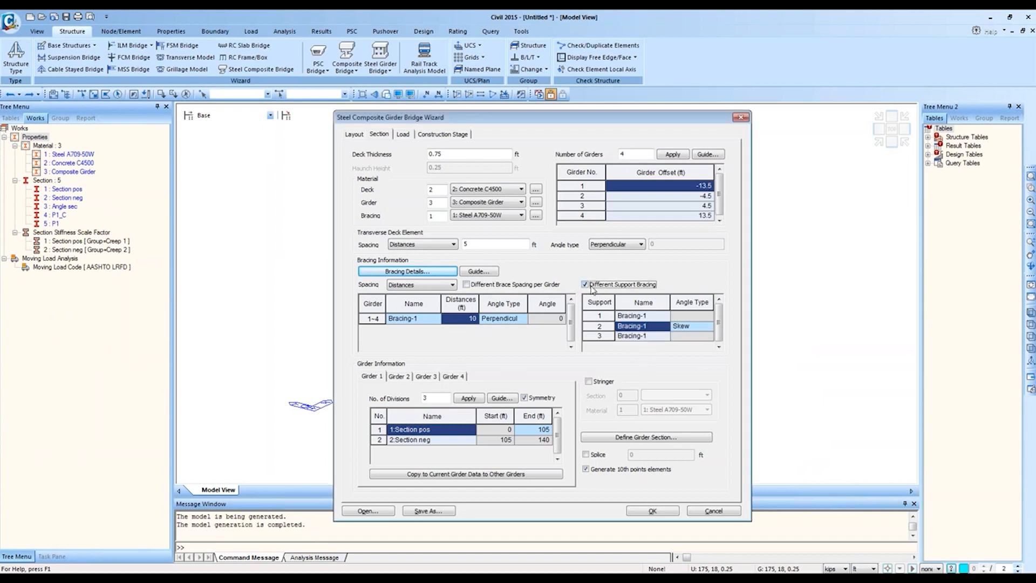
left_click(585, 286)
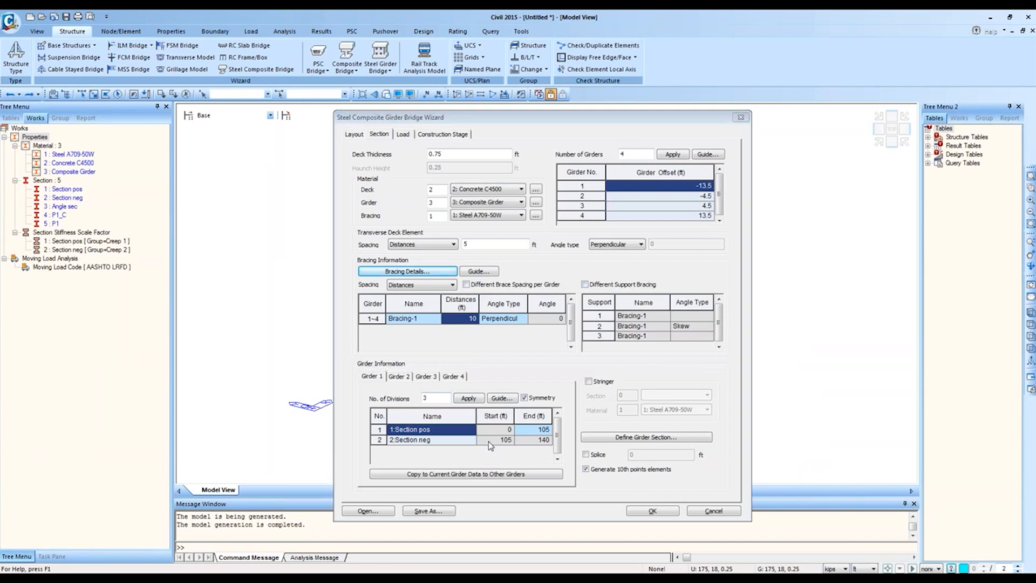
left_click(545, 438)
left_click(439, 398)
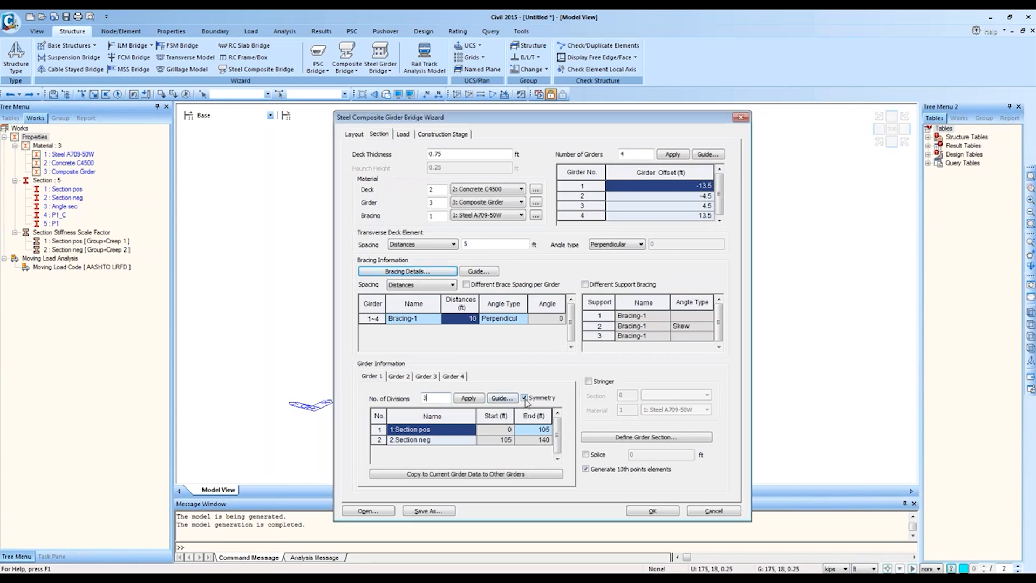
left_click(542, 444)
left_click(539, 443)
left_click(403, 376)
left_click(432, 377)
left_click(462, 378)
left_click(377, 379)
left_click(358, 134)
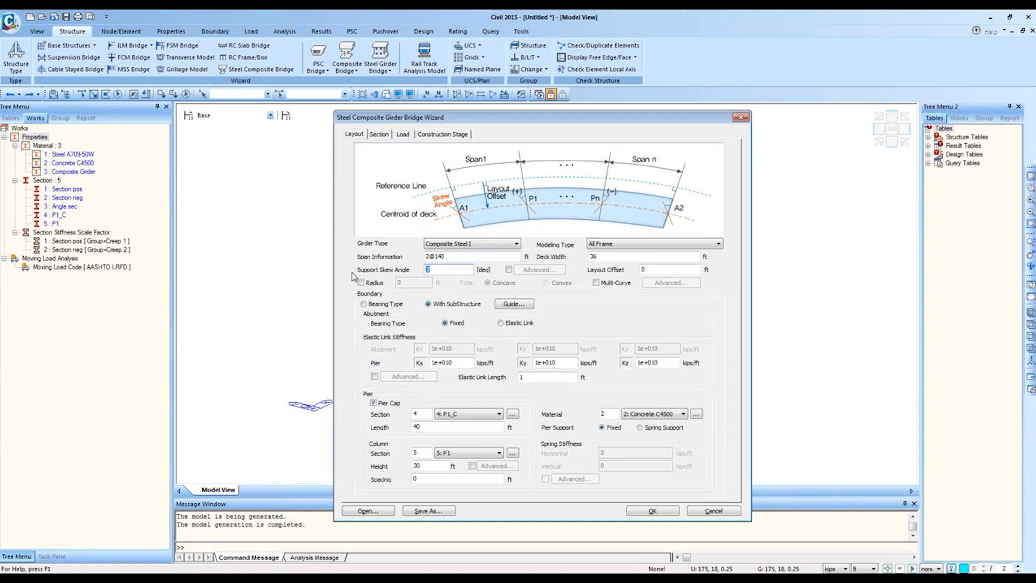
type("30")
left_click(378, 134)
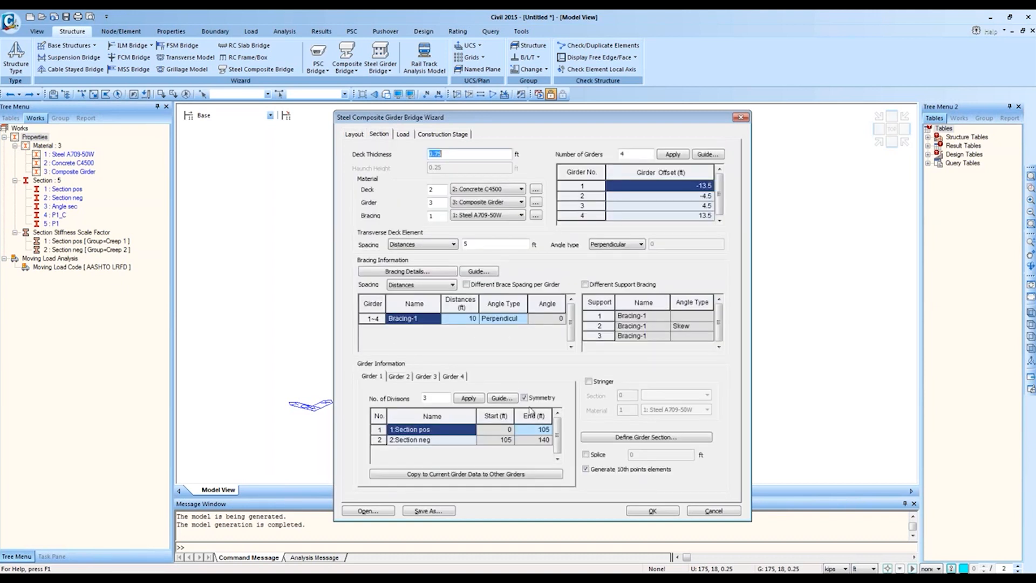
left_click(418, 378)
left_click(373, 377)
left_click(355, 135)
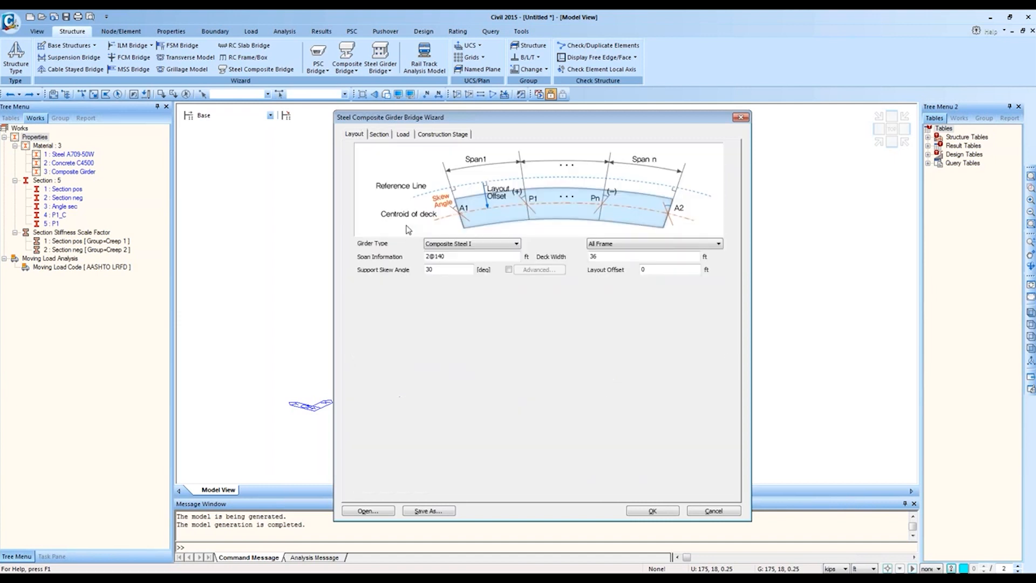
double_click(465, 255)
left_click(465, 255)
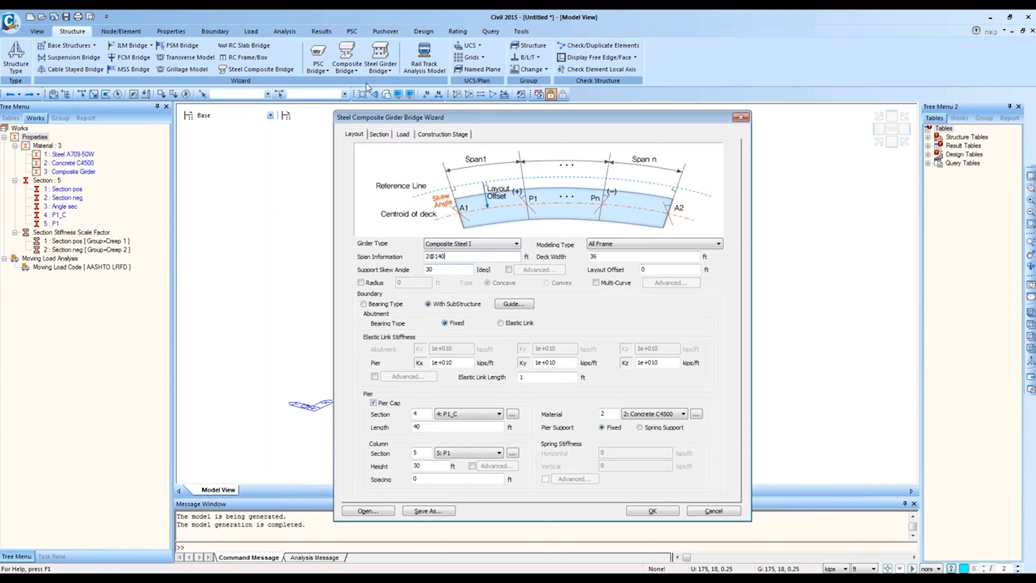
left_click(378, 134)
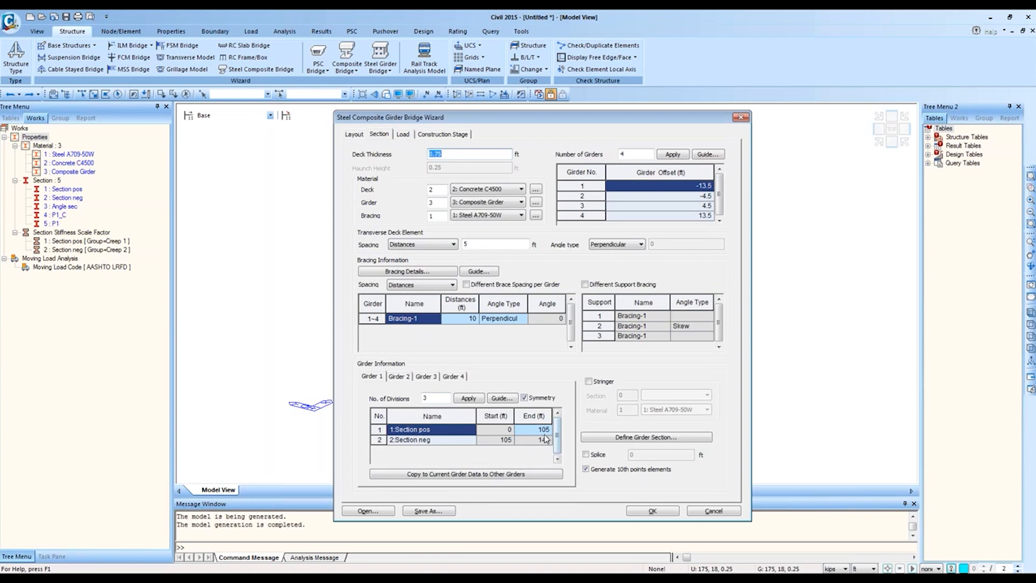
Step: Select row 1's End distance of 105 and open the Girder Information Guide
left_click(354, 134)
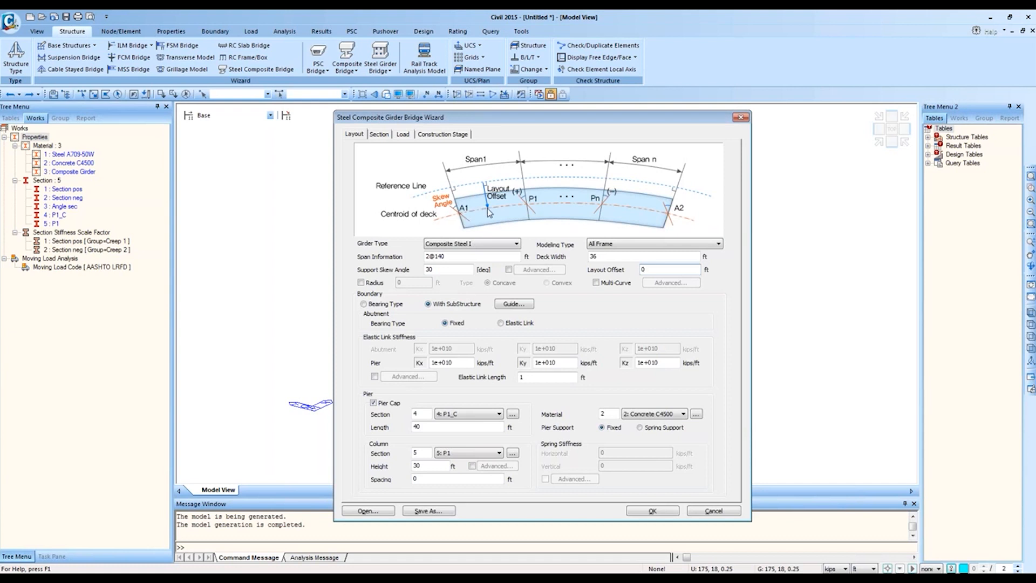
left_click(379, 134)
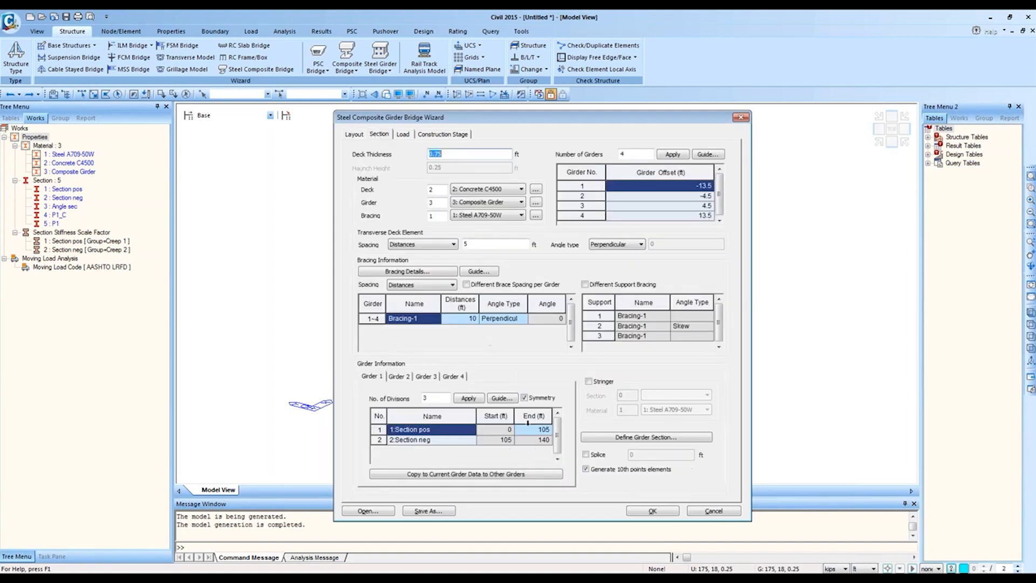
left_click(538, 430)
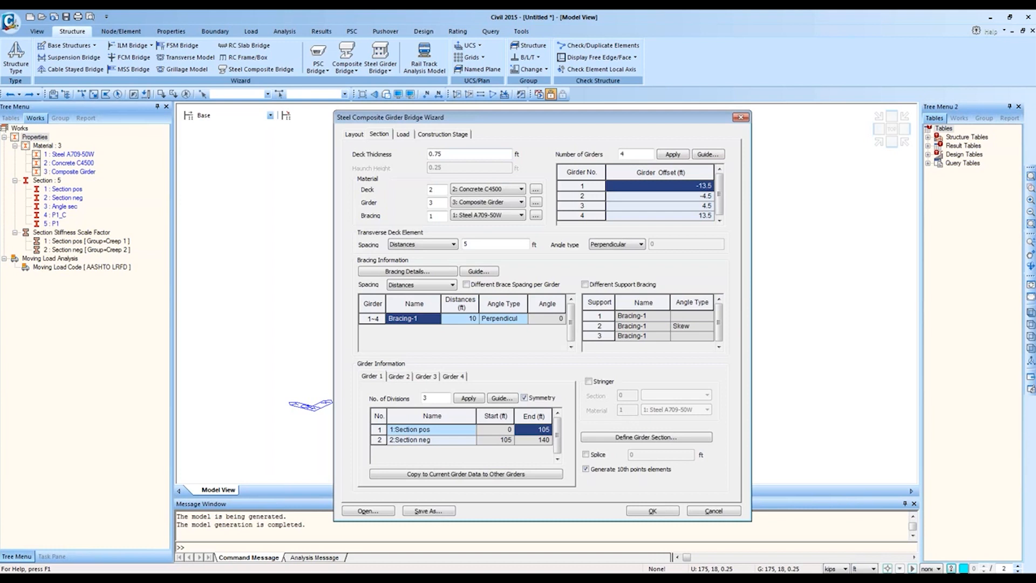
left_click(502, 398)
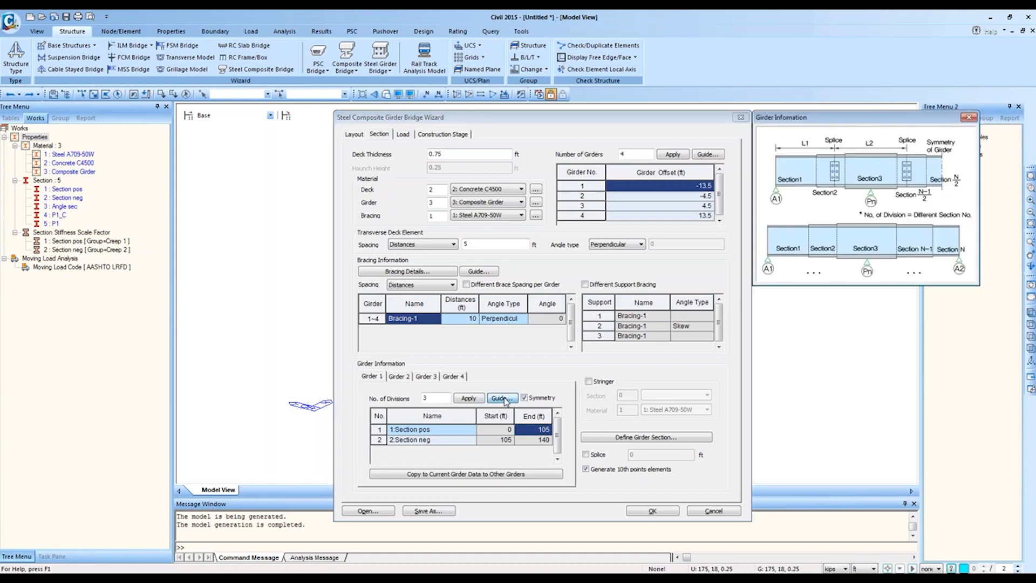
Step: Move the Girder Information guide to the centre and close it
left_click_drag(878, 118, 603, 217)
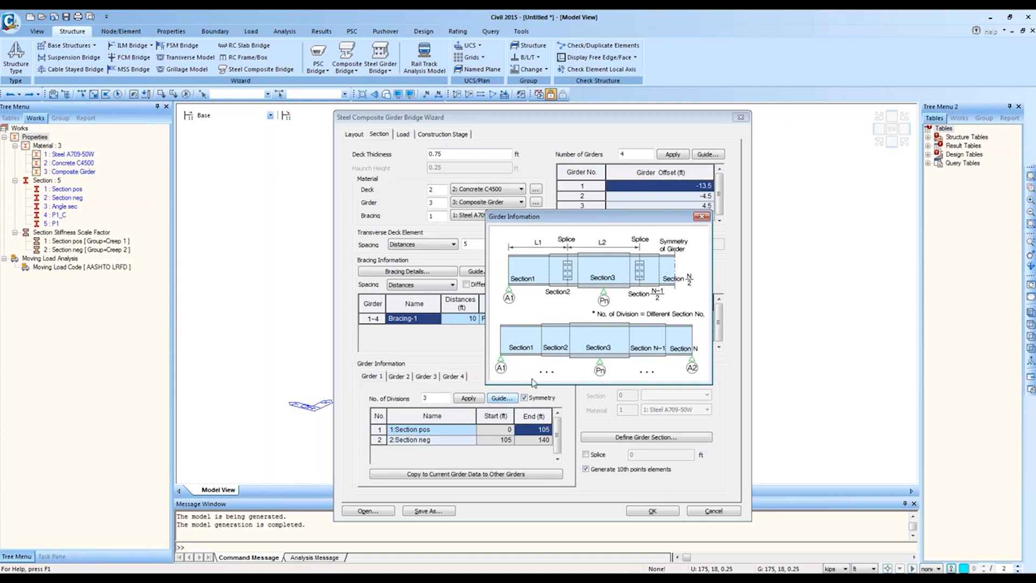
left_click(700, 218)
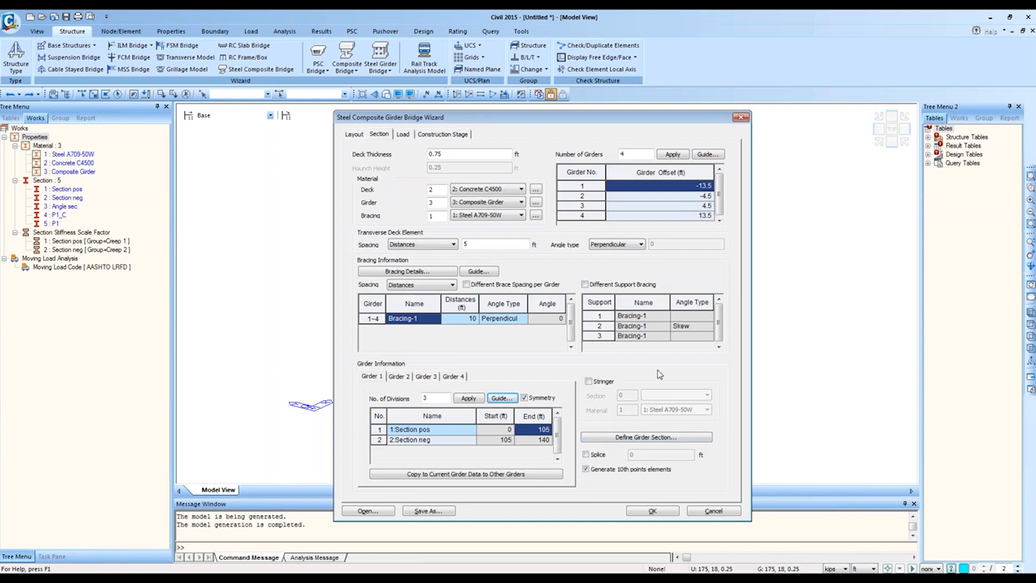
left_click(586, 470)
left_click(586, 469)
Step: Try splice locations 100, 100, 80, then clear them and leave splices disabled
left_click(586, 455)
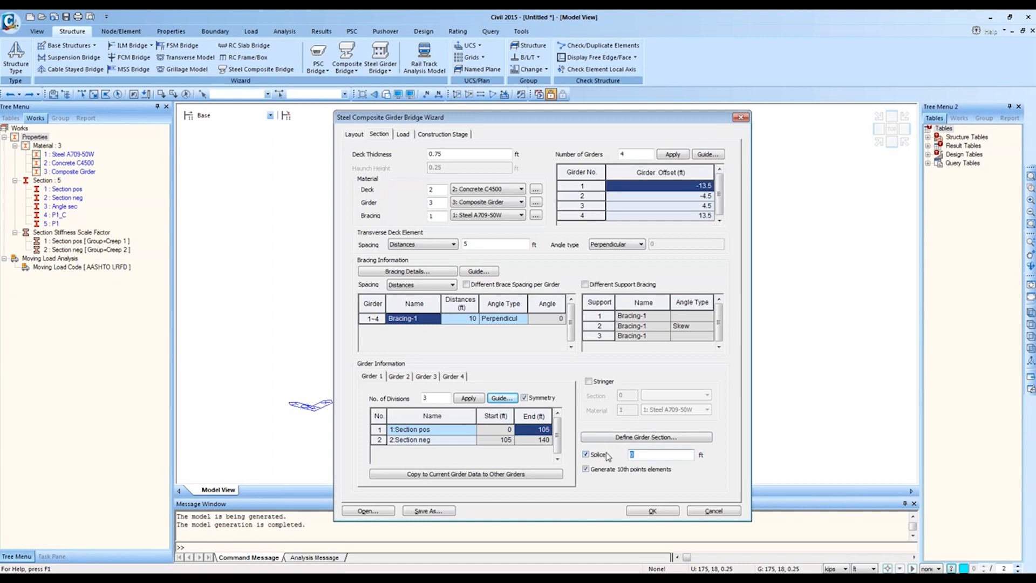
type("100,100,80")
key("BackSpace")
key("BackSpace")
key("BackSpace")
key("BackSpace")
key("BackSpace")
key("BackSpace")
key("BackSpace")
key("BackSpace")
key("BackSpace")
key("BackSpace")
left_click(601, 455)
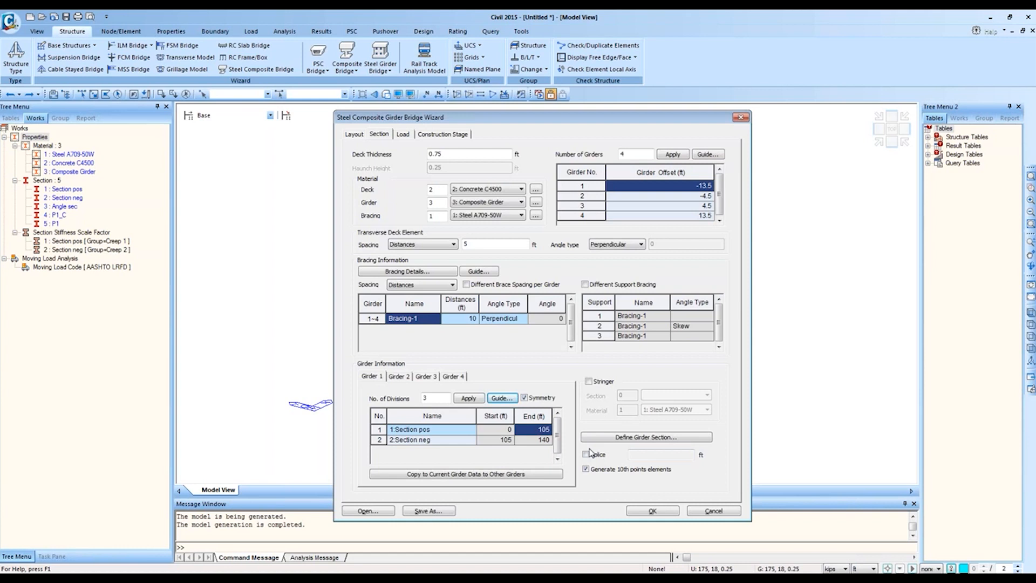
Step: Leave stringers off the girder section and go to the Load page
left_click(589, 382)
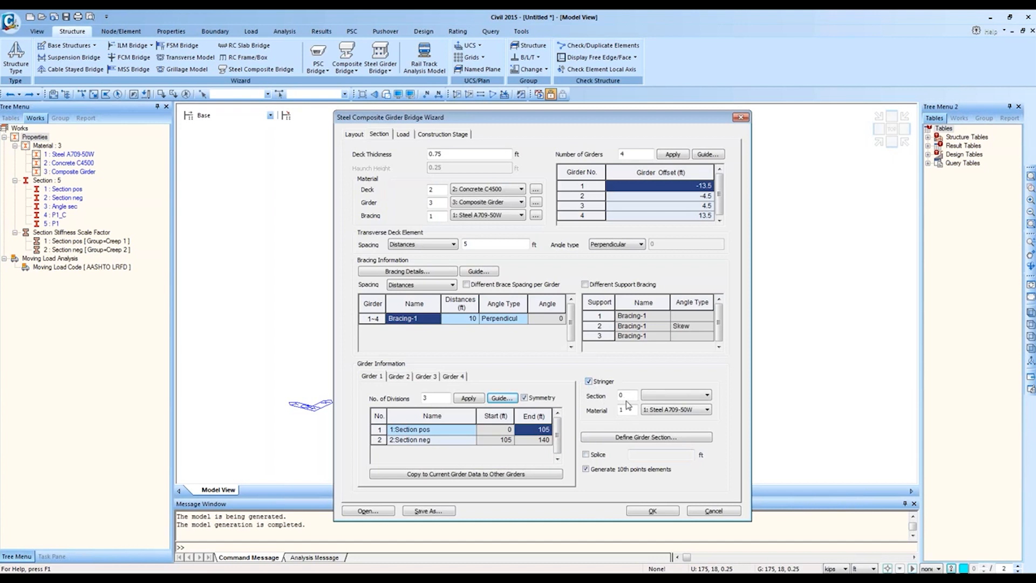
left_click(672, 394)
left_click(672, 381)
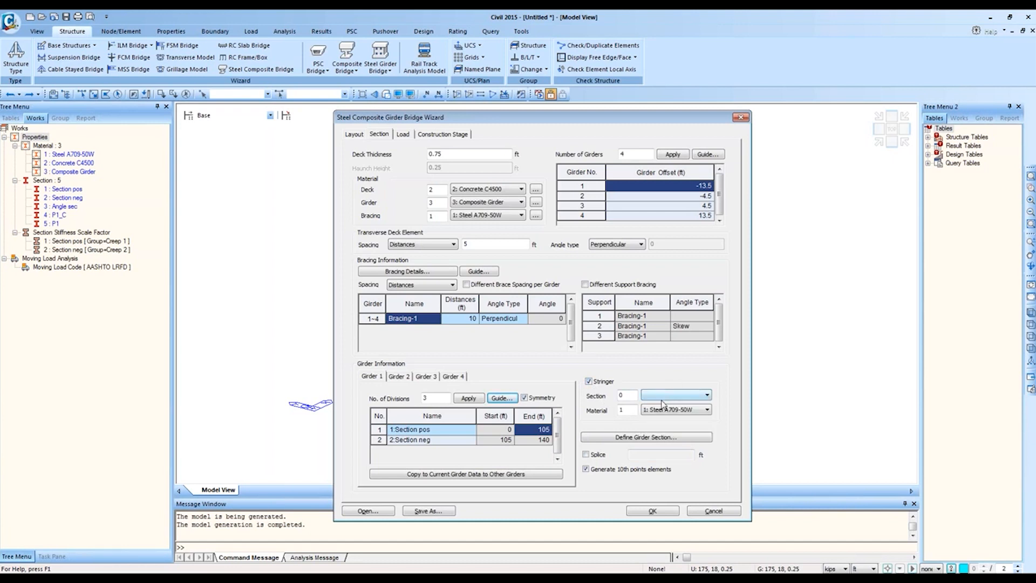
left_click(589, 382)
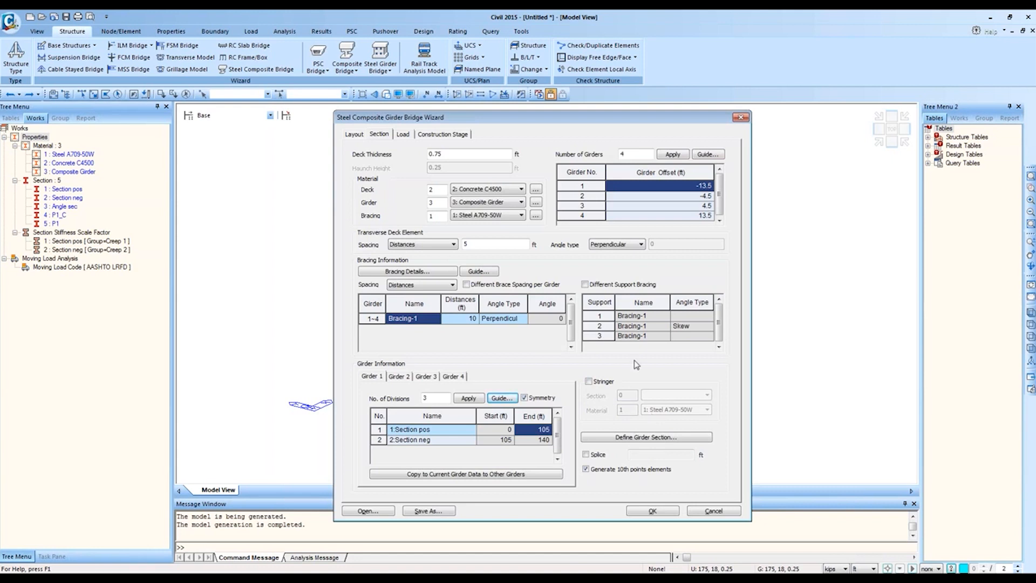
left_click(404, 135)
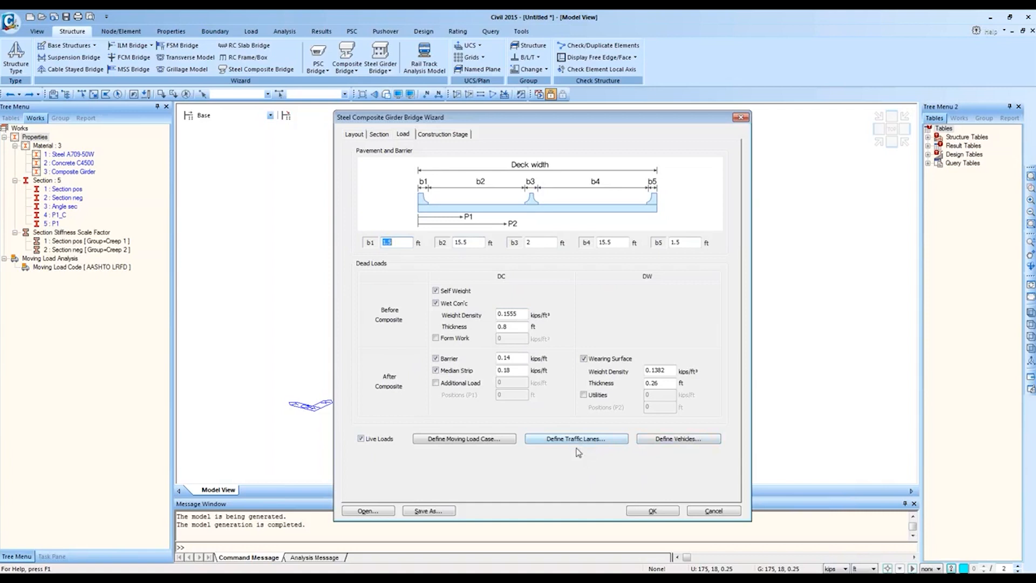
Step: Open the standard vehicle definition and keep AASHTO LRFD Load as the vehicle code
left_click(439, 137)
left_click(404, 134)
left_click(674, 438)
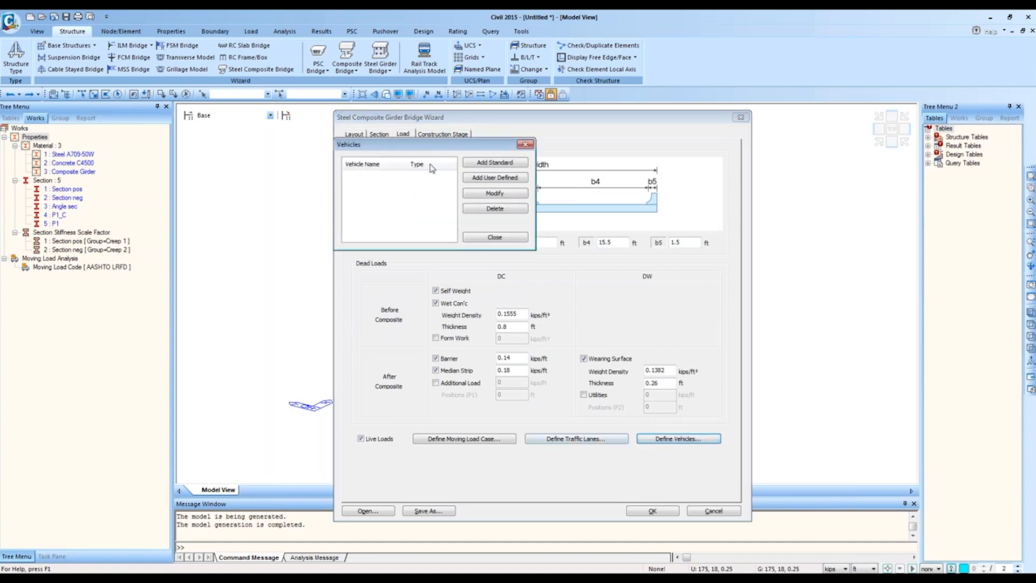
left_click(504, 163)
left_click_drag(613, 28, 619, 159)
left_click(664, 174)
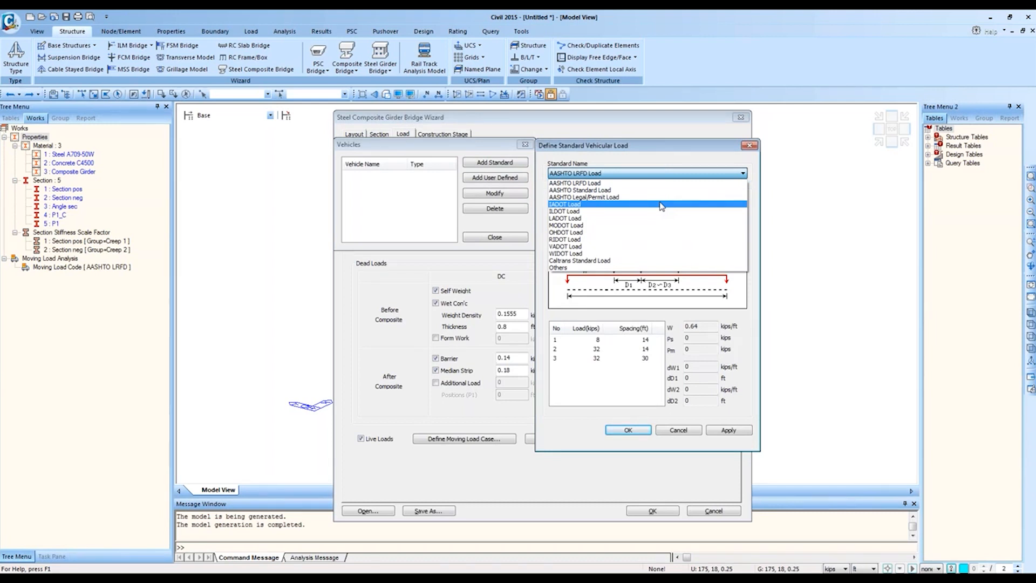
left_click(612, 197)
scroll(613, 183, "up", 2)
scroll(613, 184, "down", 1)
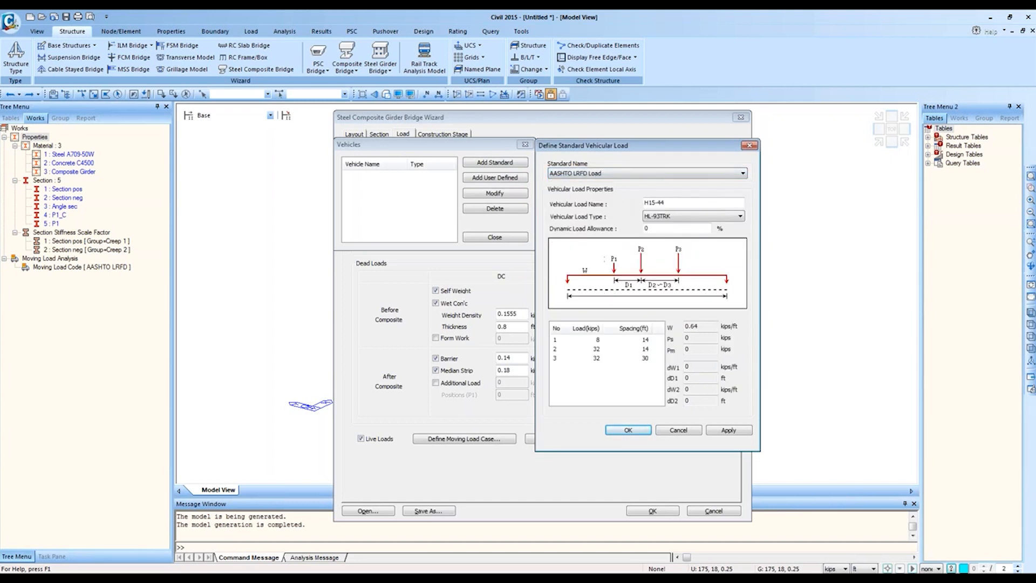
left_click(613, 178)
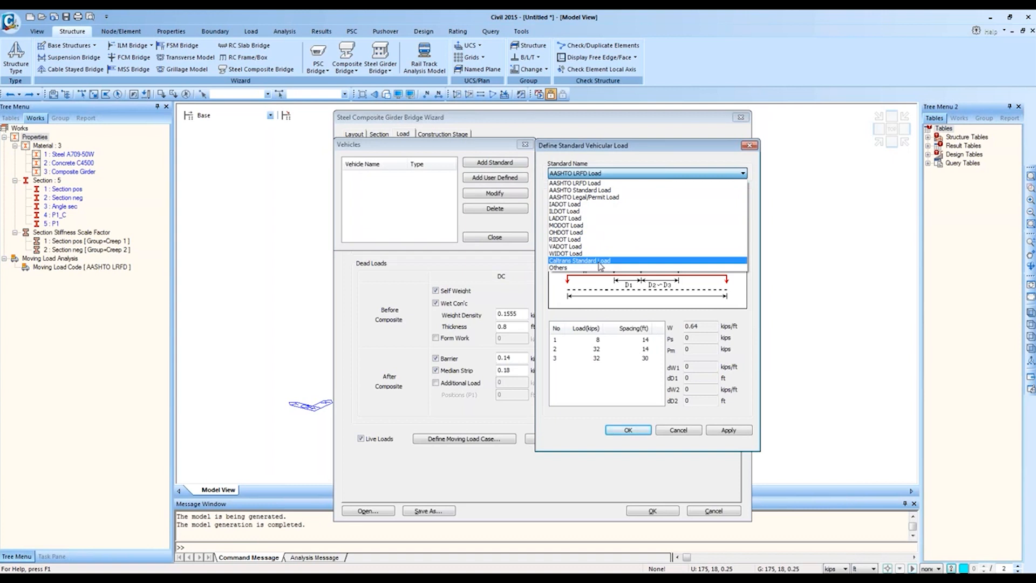
left_click(707, 183)
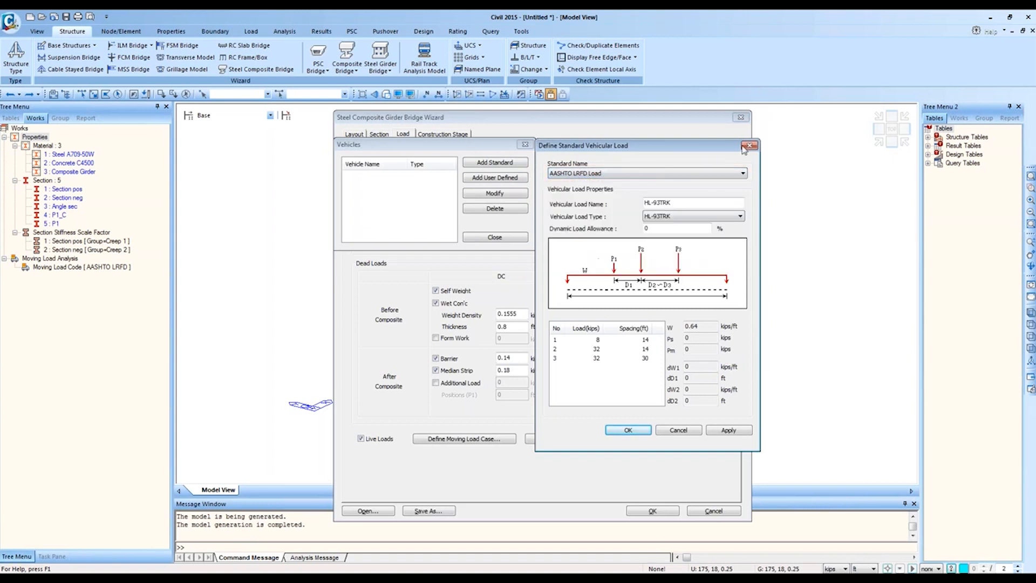
left_click(754, 147)
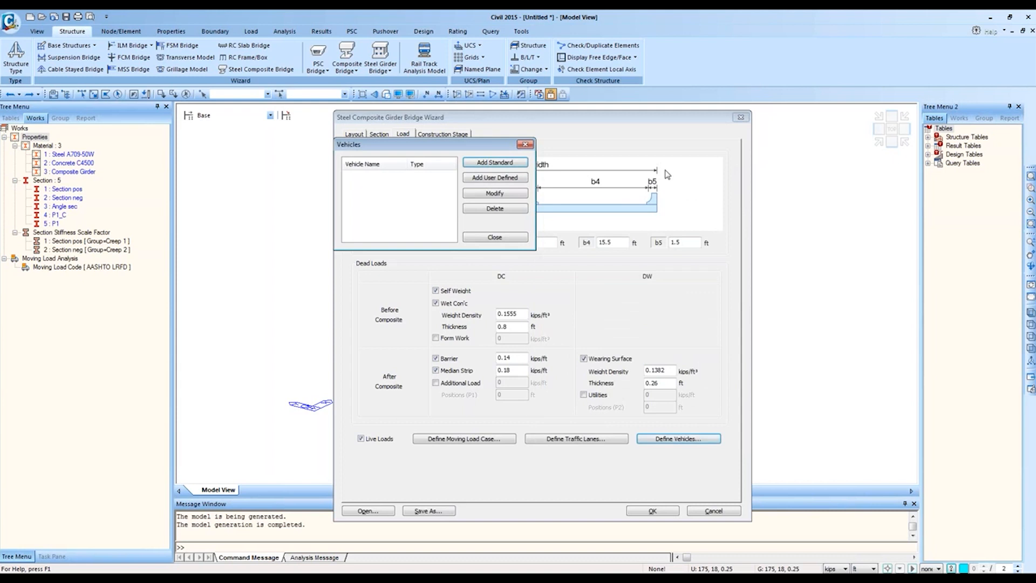
left_click(524, 144)
Step: Add the standard vehicles HL-93TRK and HL-93TDM to the defined vehicle list
left_click(573, 439)
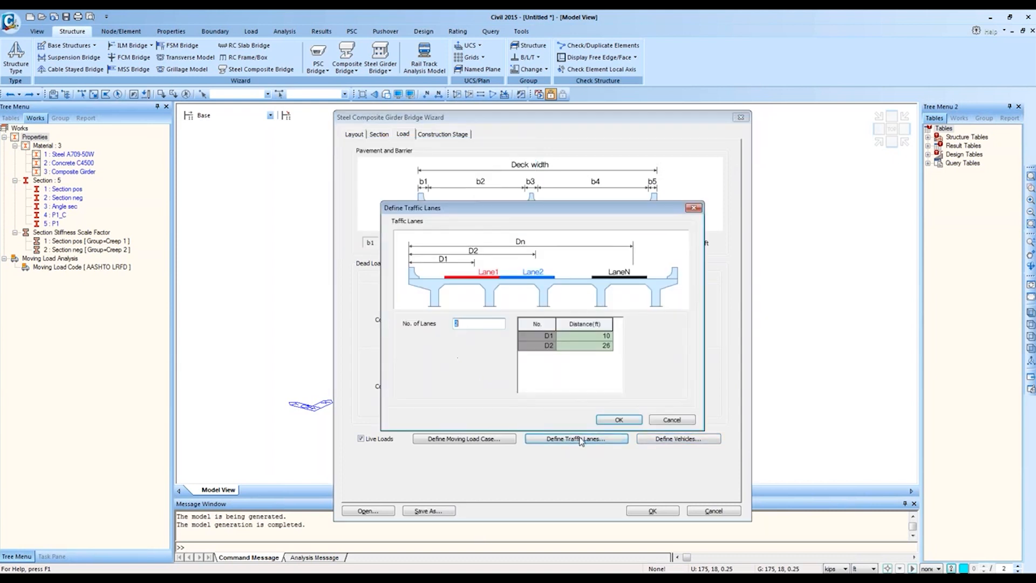
left_click(669, 417)
left_click(672, 438)
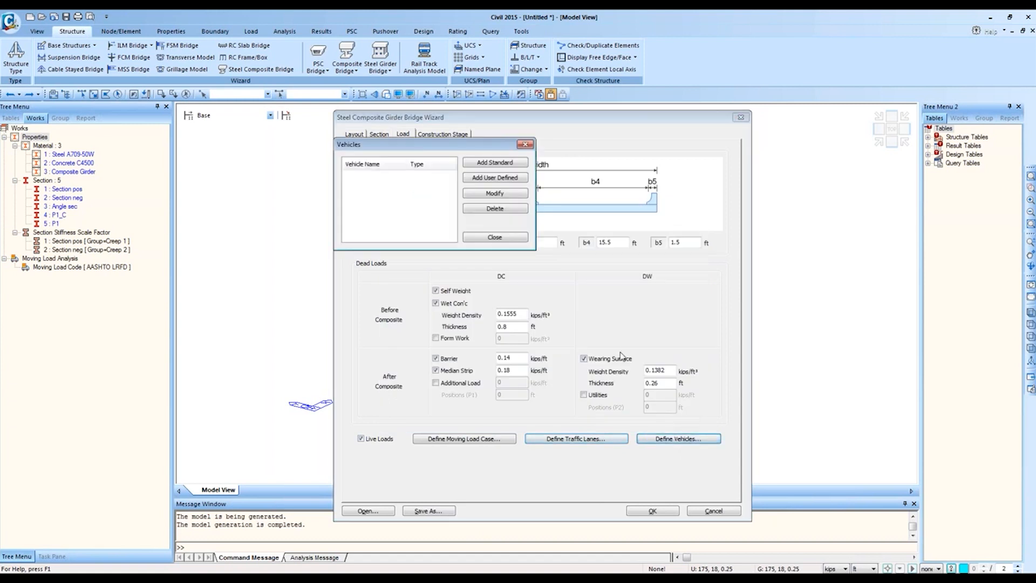
left_click(494, 162)
left_click(730, 301)
left_click(696, 87)
left_click(688, 104)
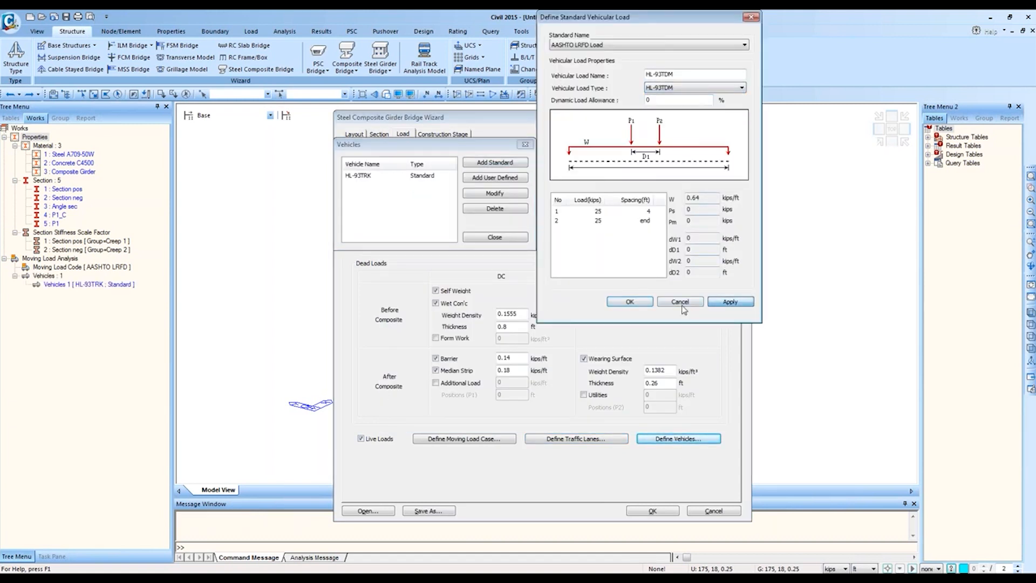
left_click(730, 301)
left_click(680, 302)
left_click(495, 236)
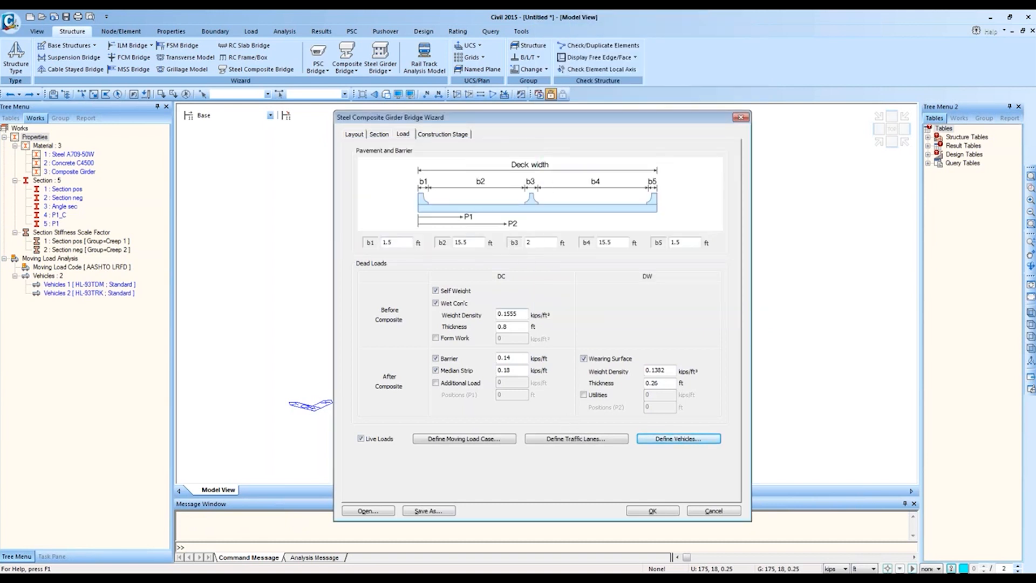
Step: Keep Construction Stage checked and turn off the Deck Pouring Sequence
left_click(446, 135)
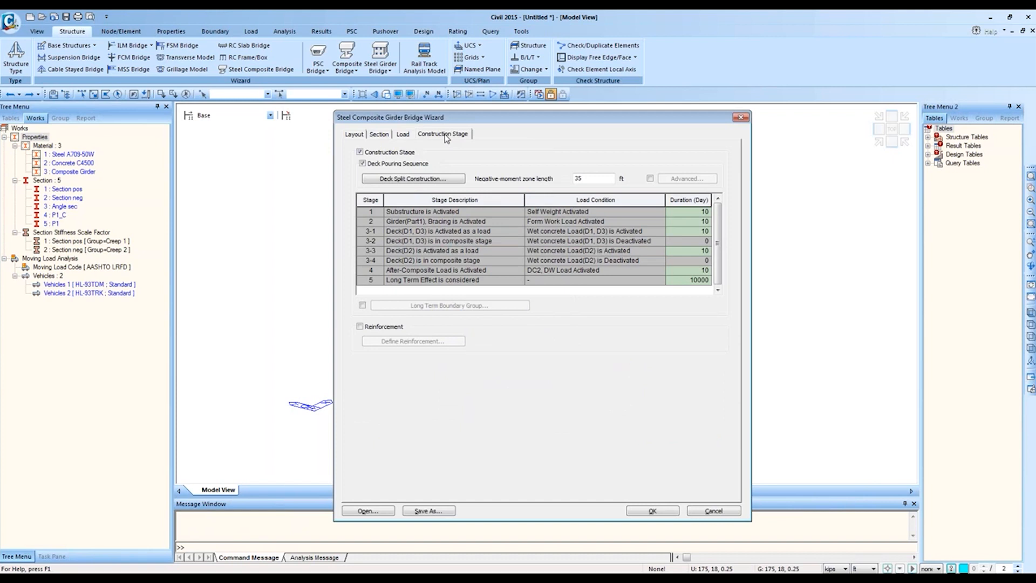
left_click(393, 163)
left_click(384, 152)
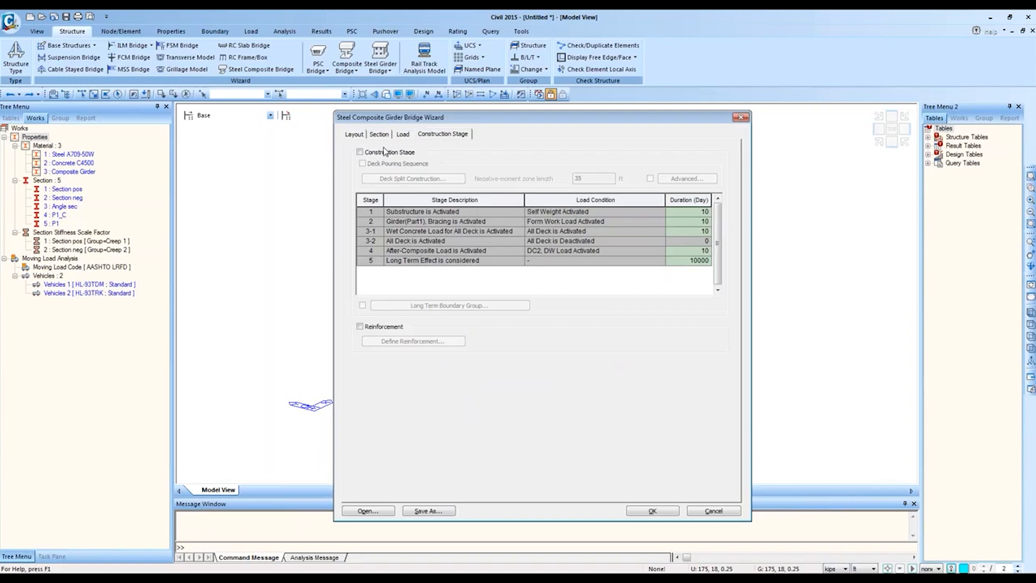
left_click(380, 152)
left_click_drag(377, 213, 684, 260)
left_click(404, 164)
left_click(398, 161)
left_click(386, 153)
left_click(387, 152)
left_click(384, 165)
Step: Select Stage 1 in the six-stage table and start editing its Duration
left_click(374, 212)
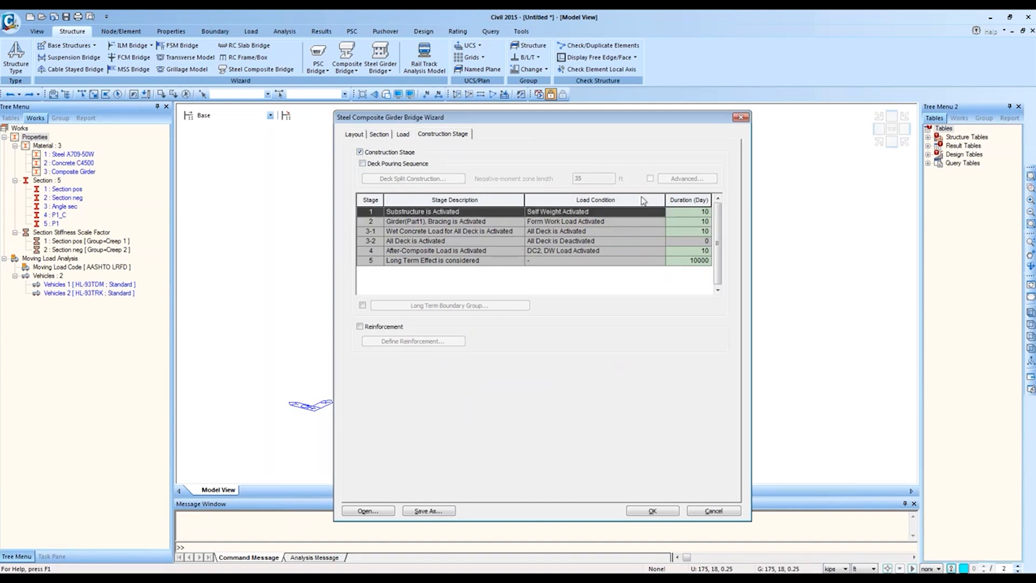
left_click(370, 221)
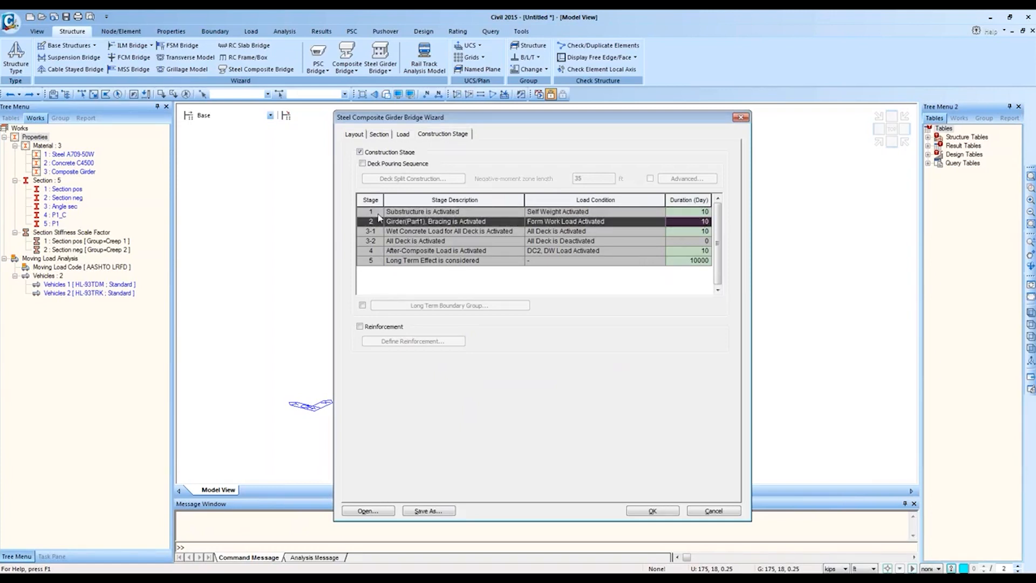
left_click(387, 213)
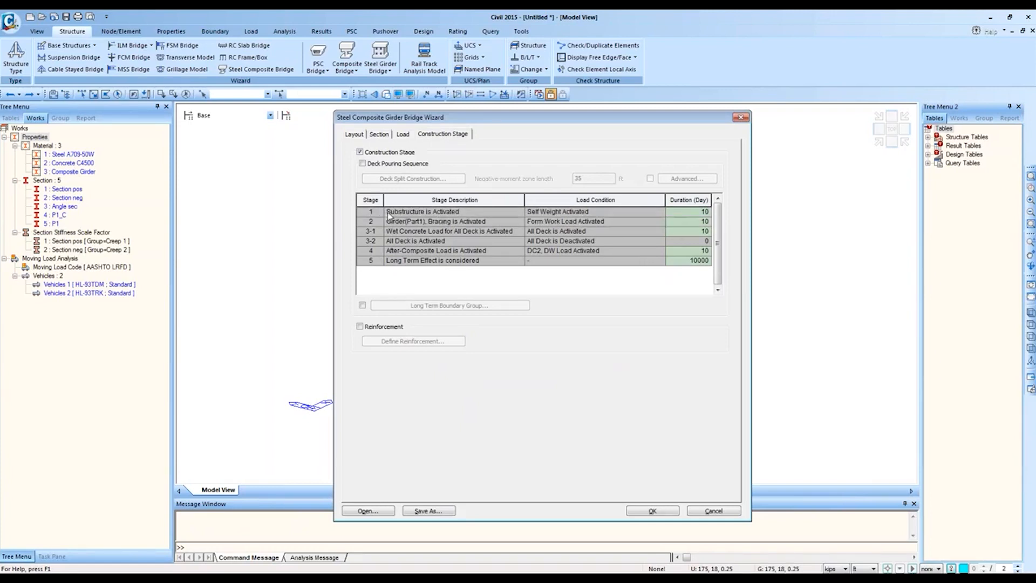
left_click(692, 213)
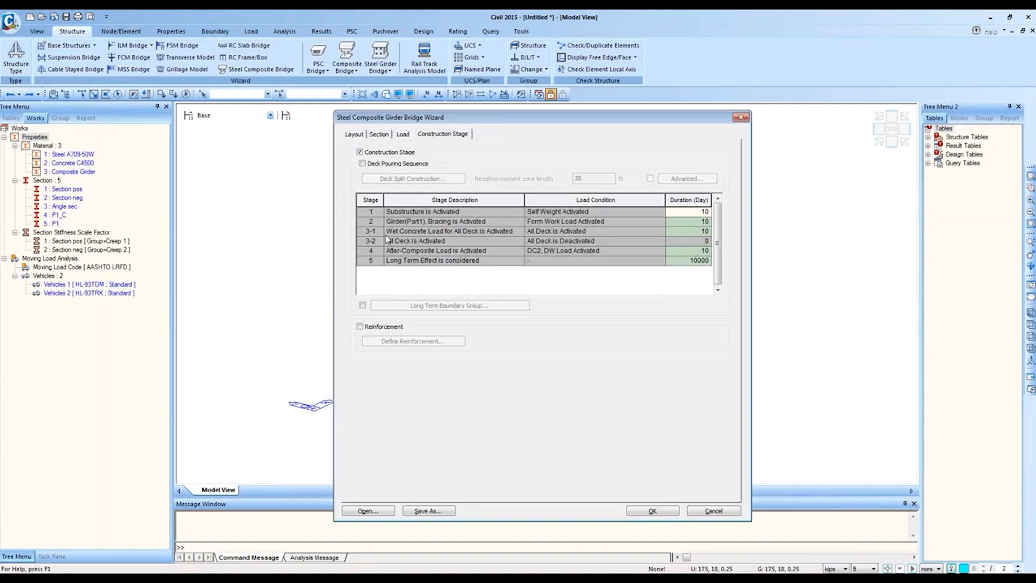
Step: Leave Deck Pouring Sequence checked so deck pours split into D1/D3 and D2 stages
left_click(362, 164)
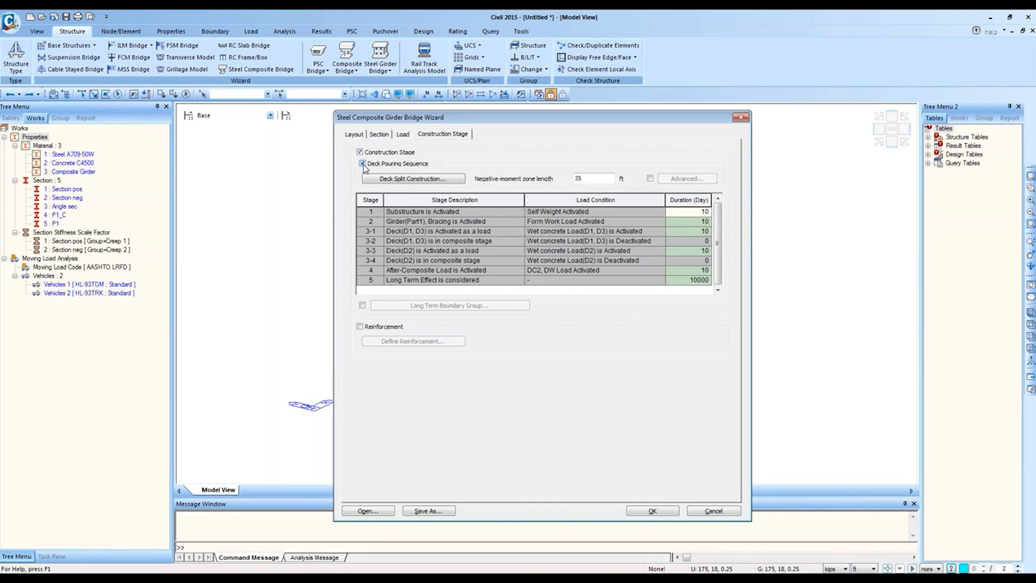
left_click(362, 164)
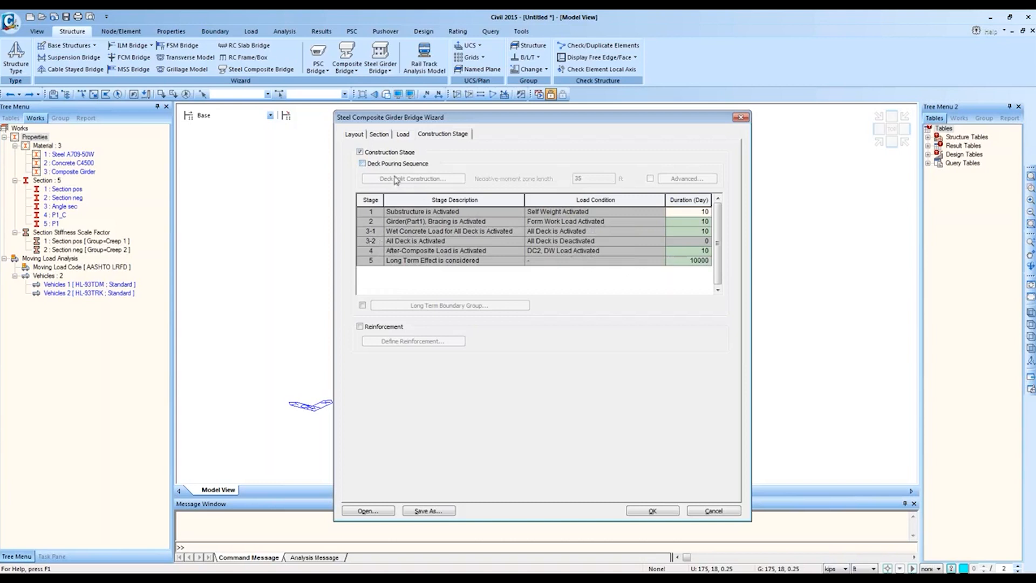
left_click(363, 164)
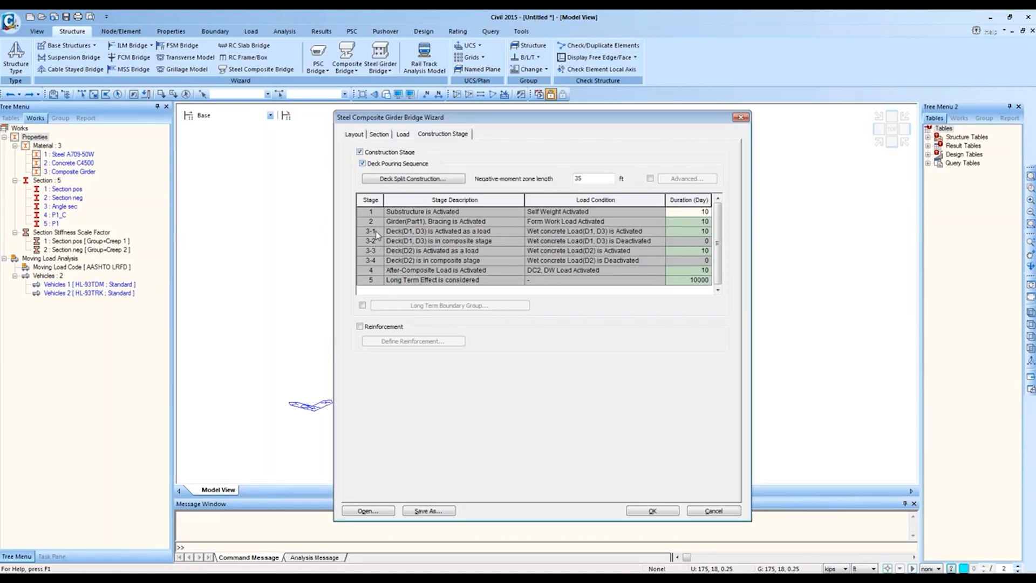
left_click(364, 163)
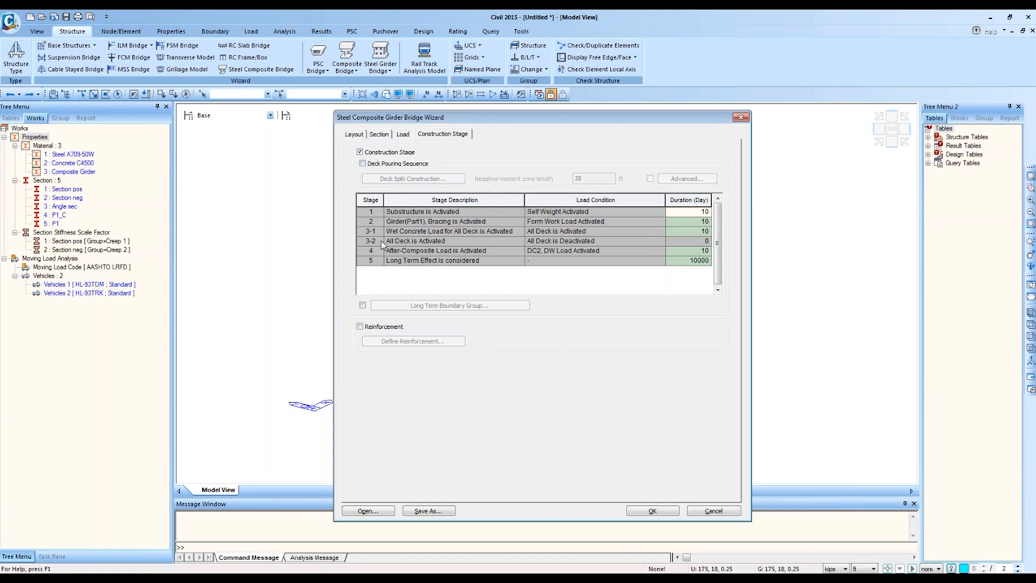
left_click(363, 163)
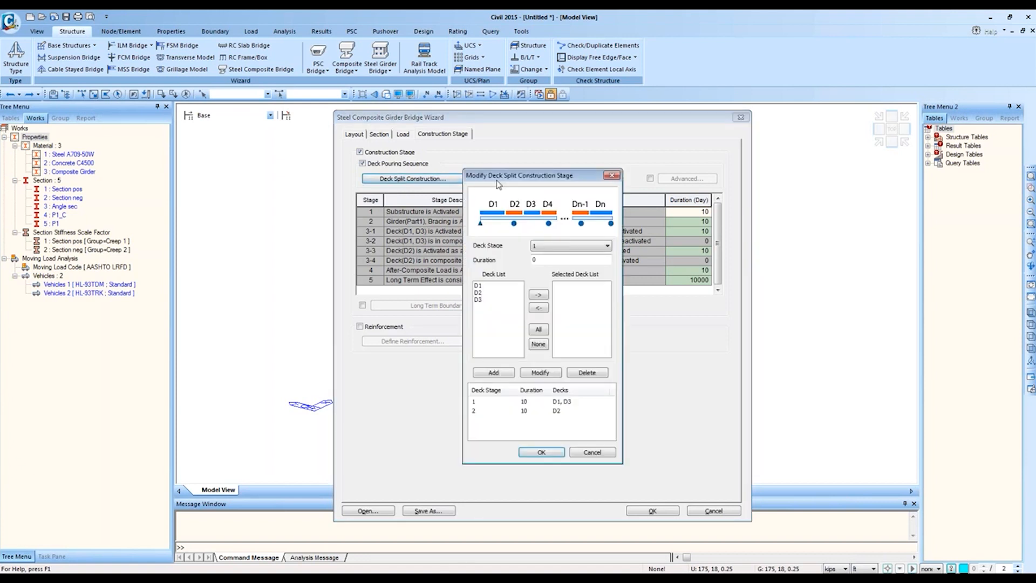
Step: Reopen the Deck Split Construction window and place it beside the stage table
left_click_drag(495, 176, 558, 183)
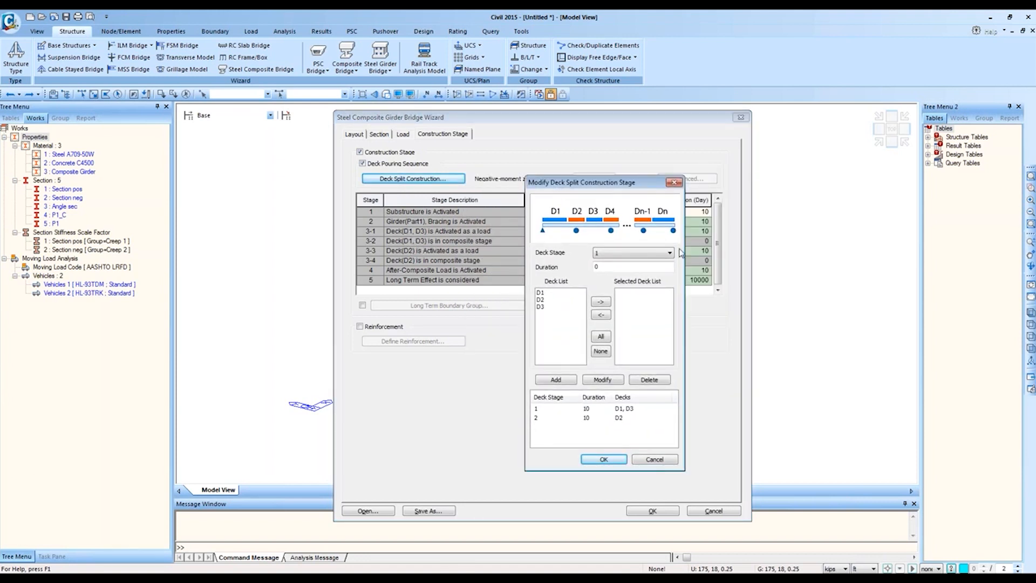
left_click(673, 183)
left_click(410, 180)
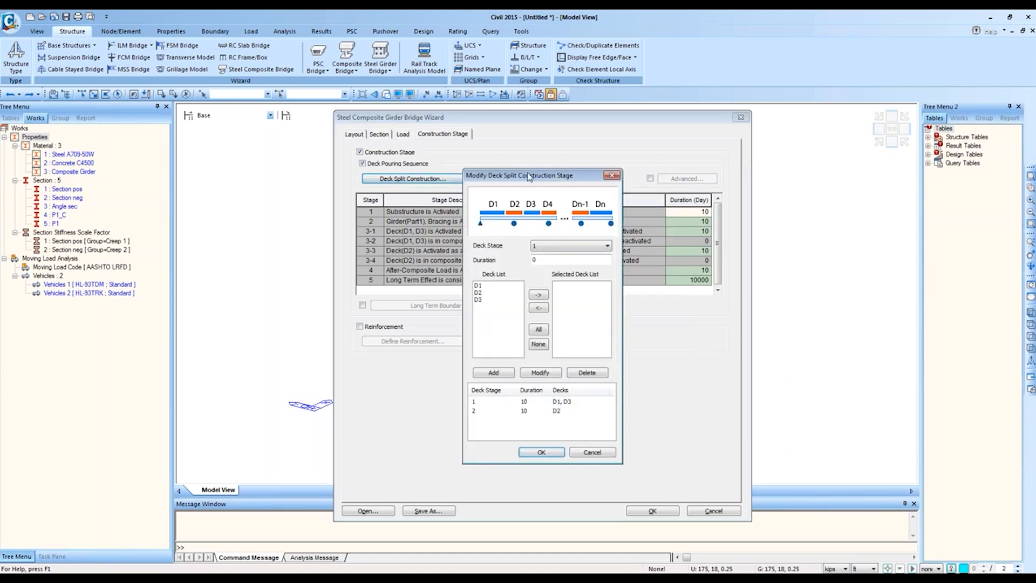
left_click_drag(532, 176, 737, 214)
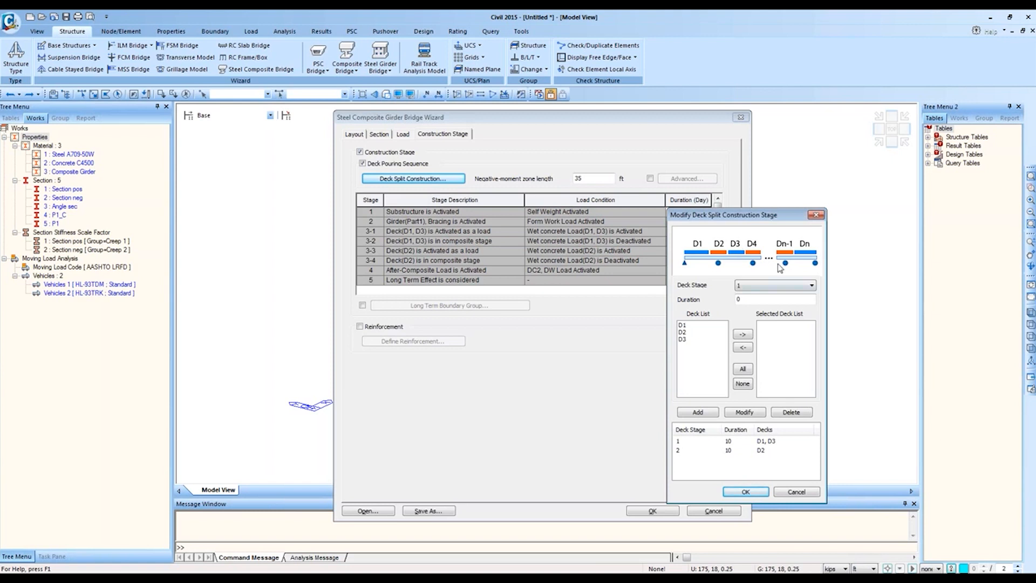
Step: Inspect deck stage 1 (D1, D3) and stage 2 (D2), cancel, and enable per-support zone lengths
left_click(749, 442)
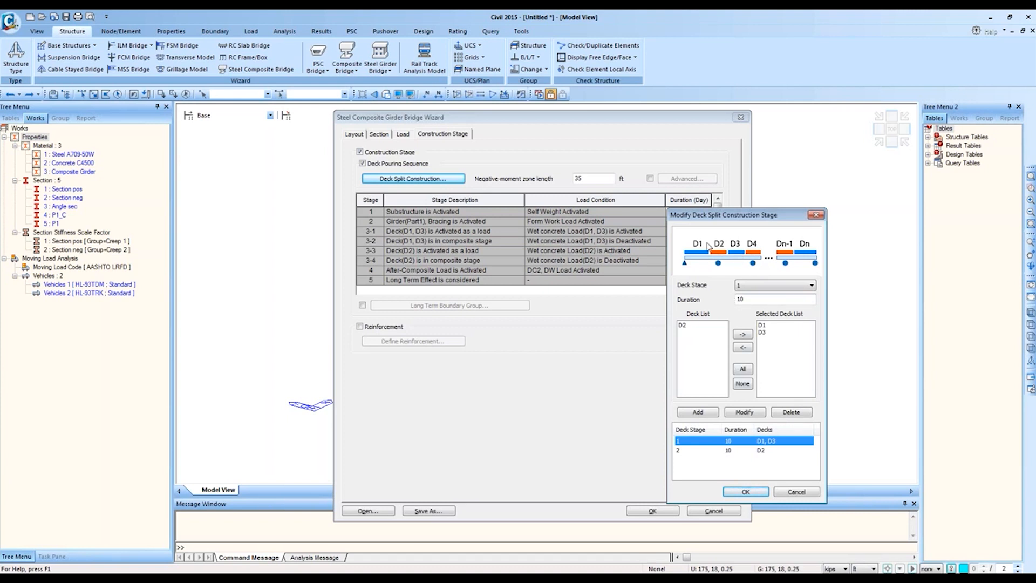
left_click(725, 450)
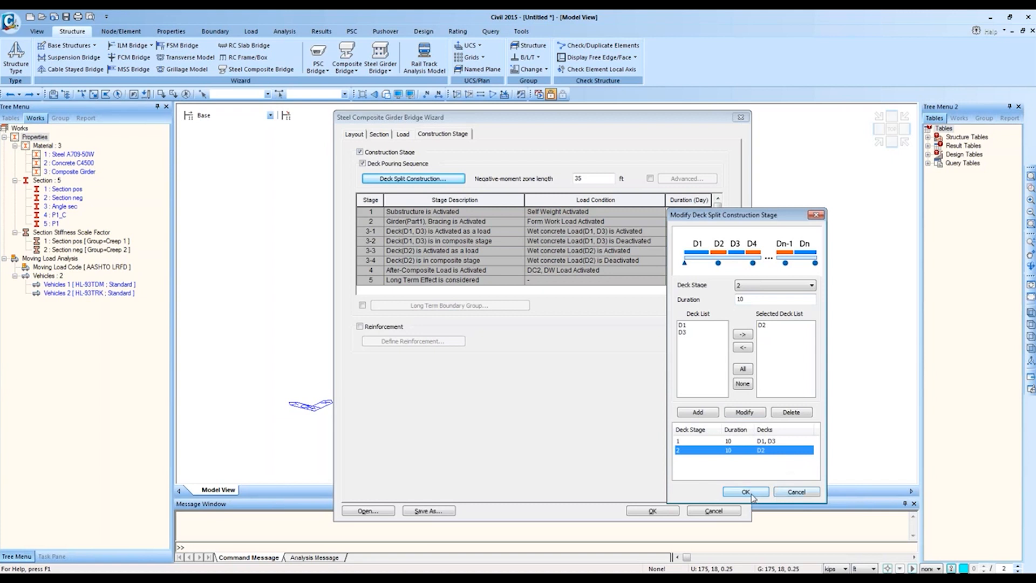
left_click(793, 492)
left_click(650, 178)
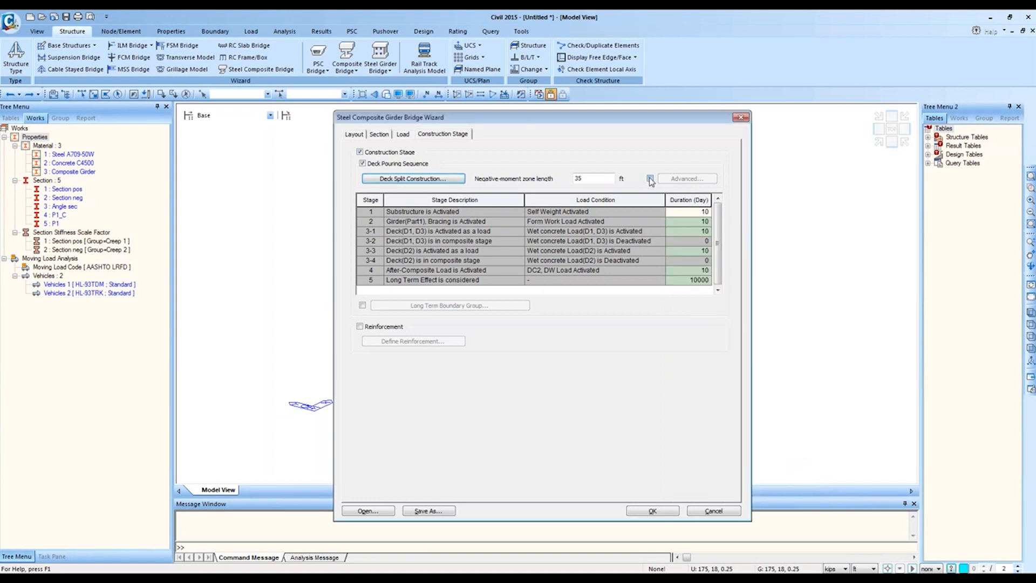
Step: Briefly check the zone length window and deck split settings, closing both unchanged
left_click(687, 178)
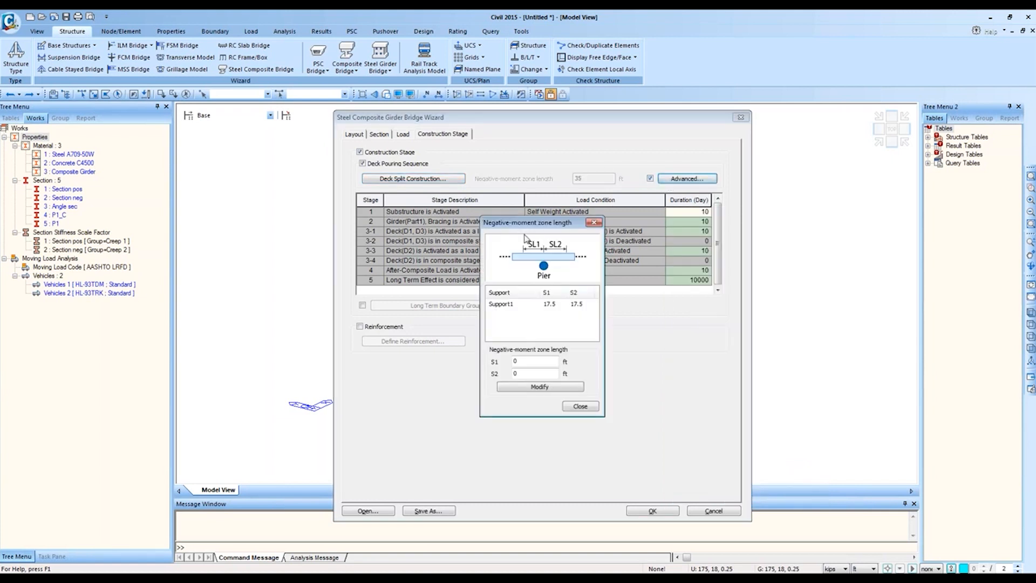
left_click(593, 222)
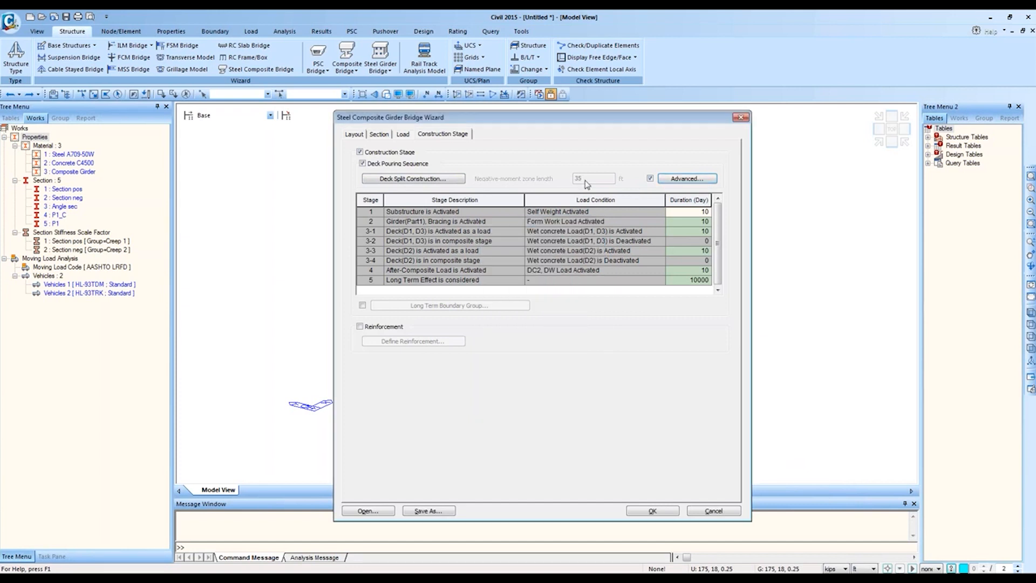
left_click(650, 179)
left_click(650, 179)
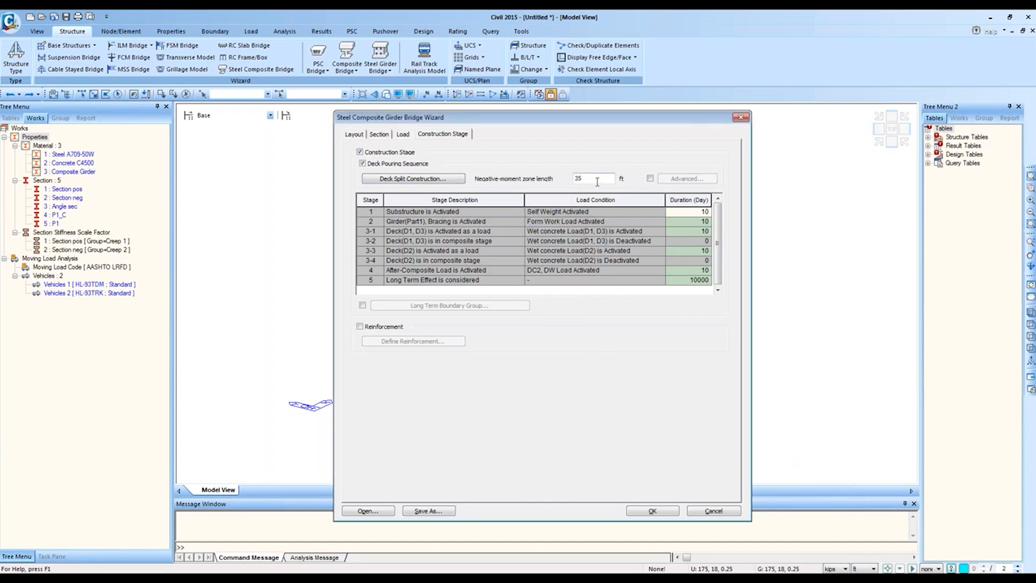
left_click(413, 179)
left_click_drag(537, 175, 680, 204)
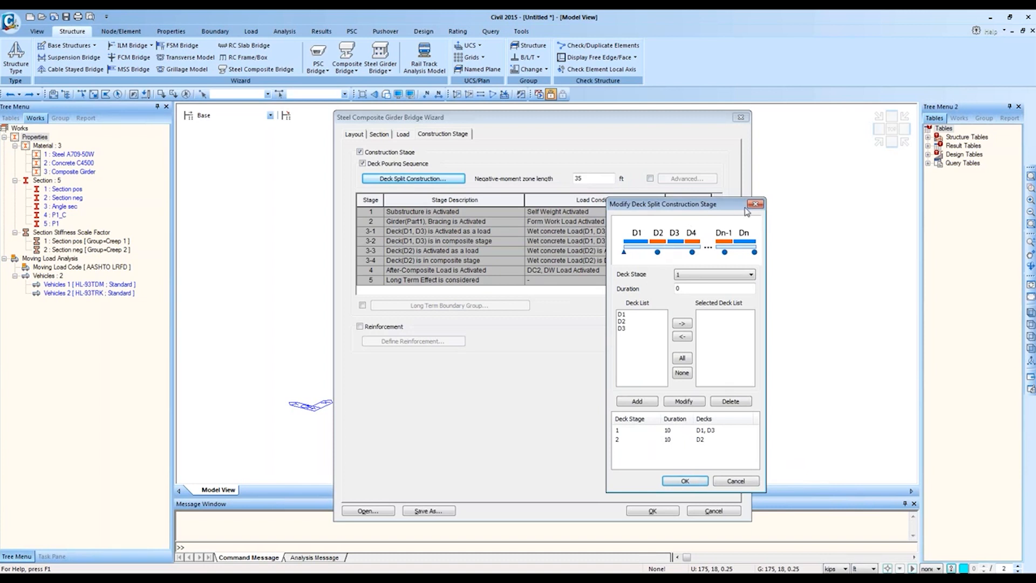
left_click(755, 204)
Step: Review Support1's 17.5 ft zone lengths, revert to a single 35 ft zone, and disable deck pouring
left_click(650, 178)
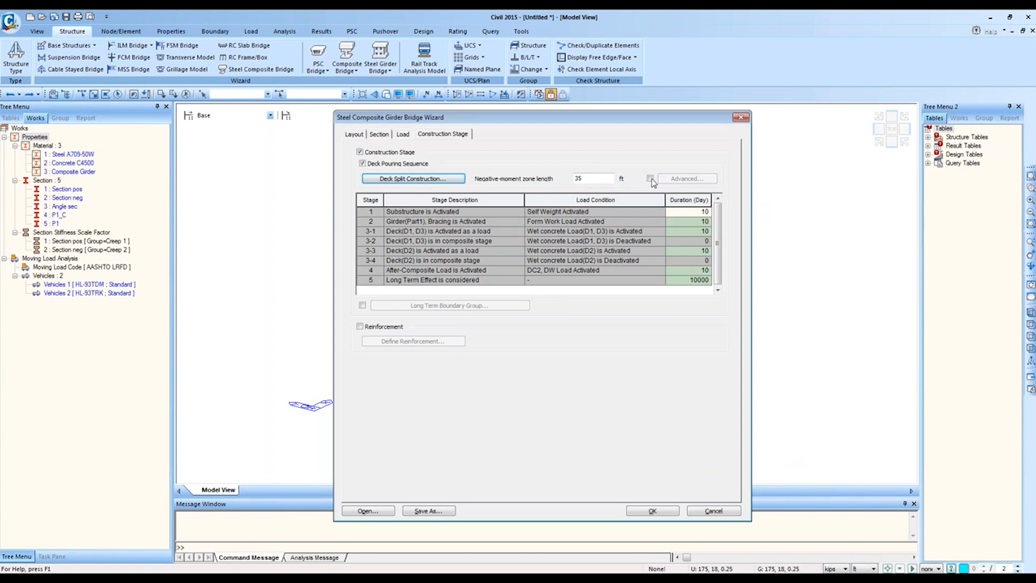
left_click(669, 180)
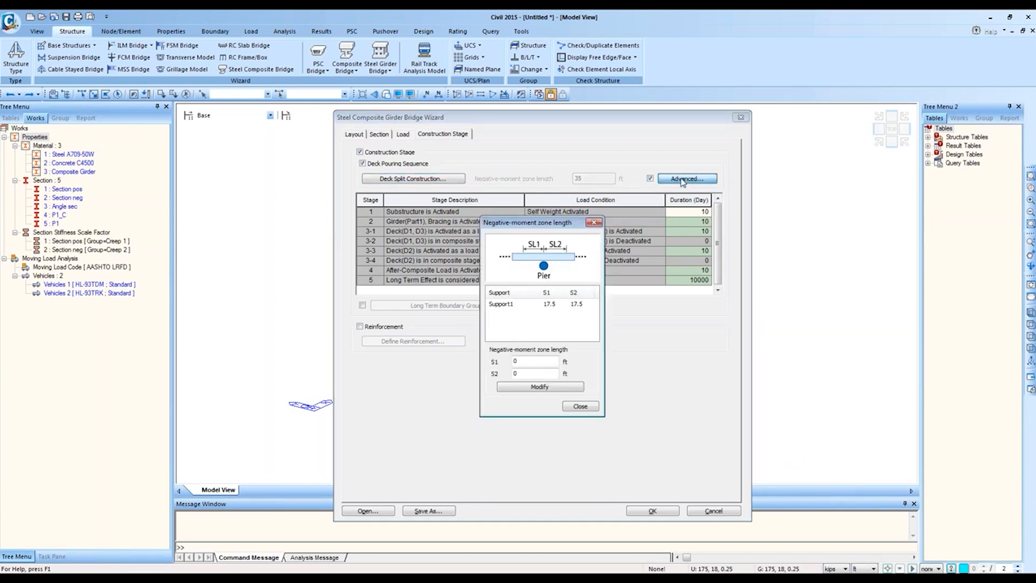
left_click_drag(550, 224, 635, 205)
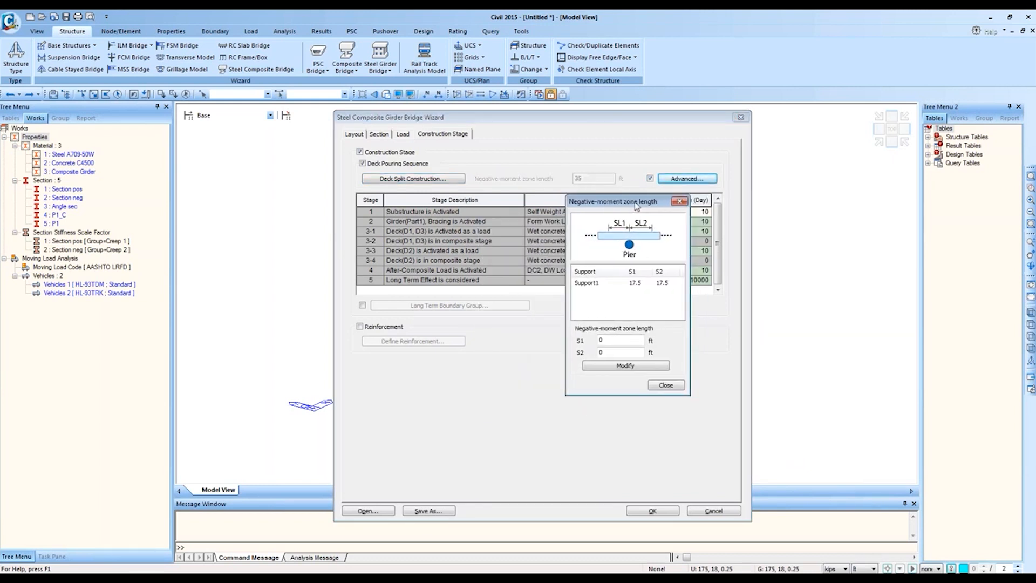
left_click(642, 282)
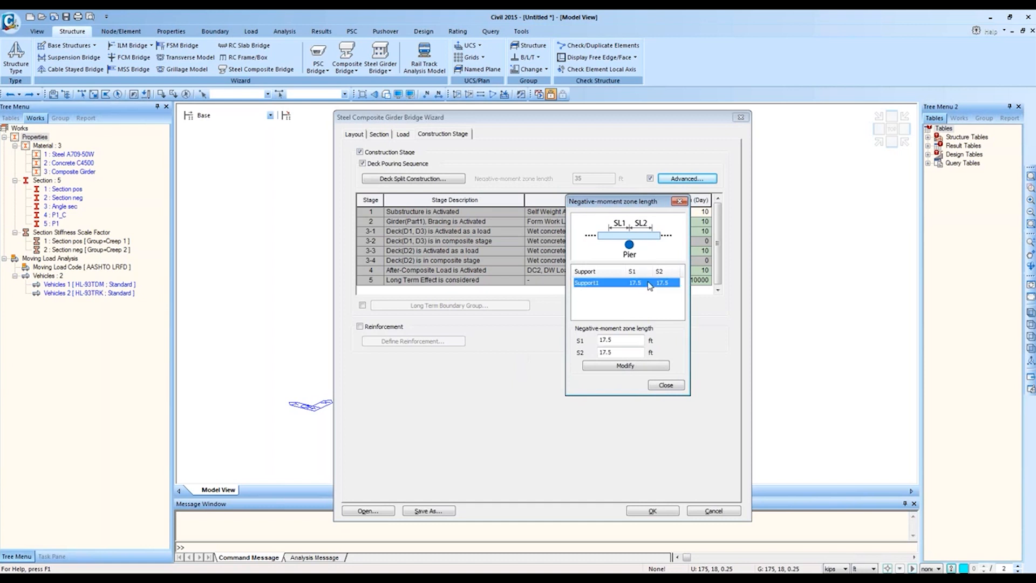
left_click(663, 390)
left_click(650, 178)
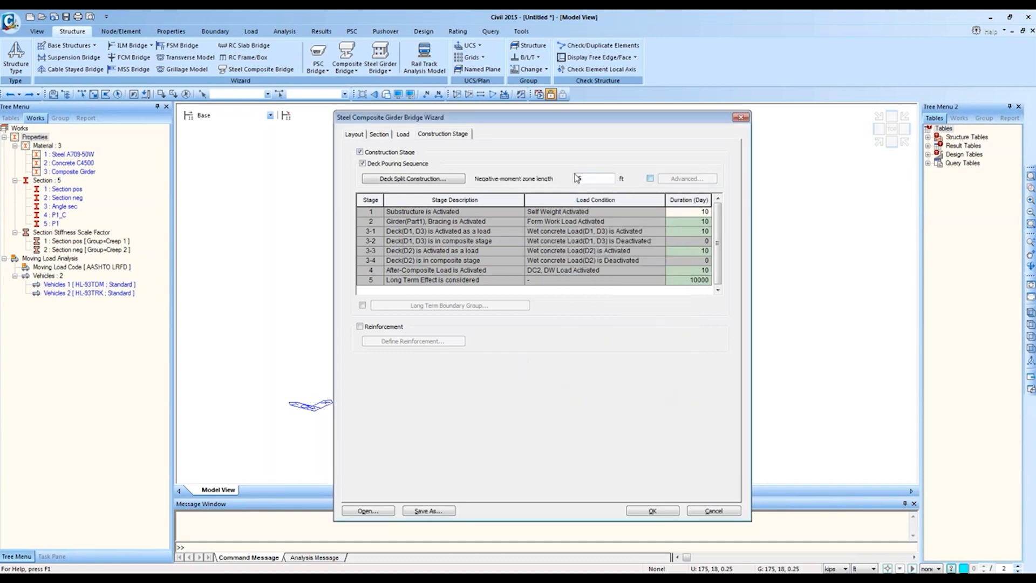
left_click(362, 164)
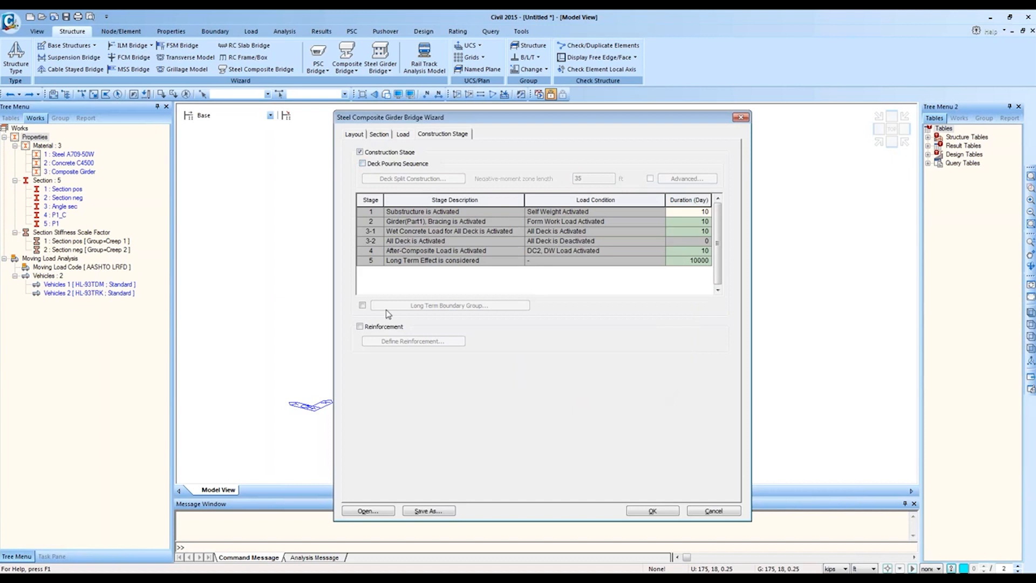
Step: Turn on Long Term Boundary Group and preview the available boundary group list
left_click(362, 305)
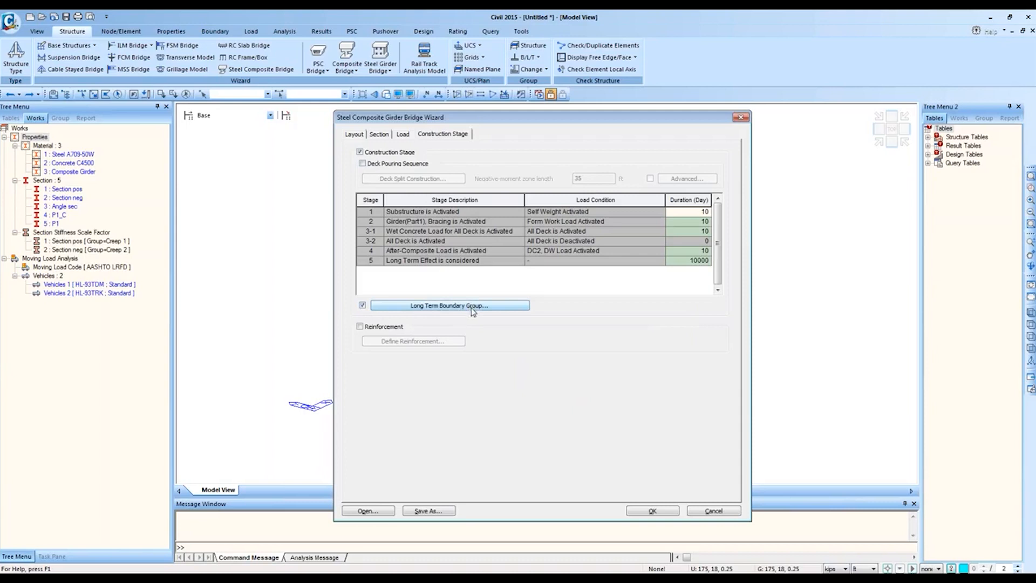
left_click_drag(376, 200, 701, 203)
left_click(637, 240)
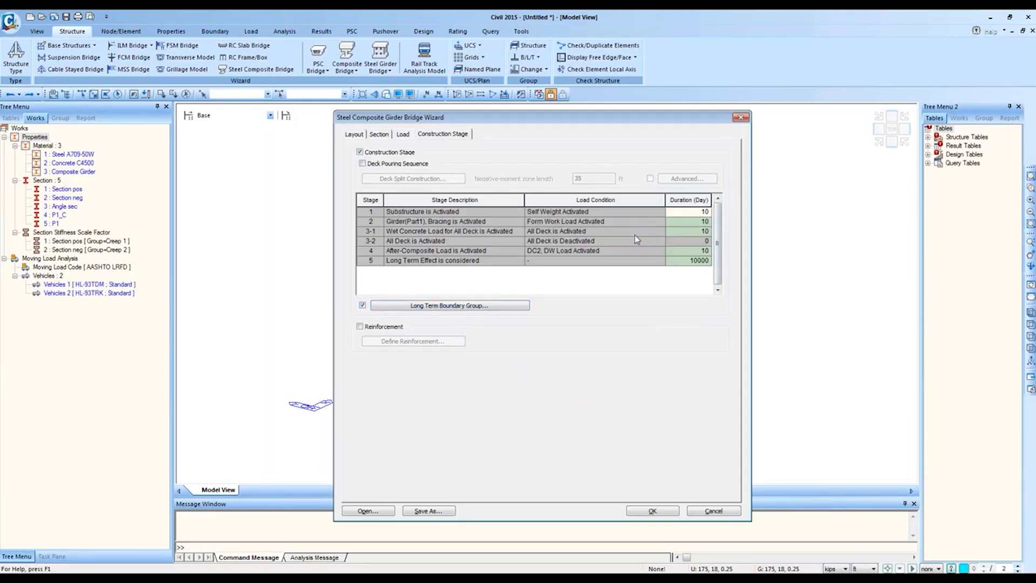
left_click(432, 306)
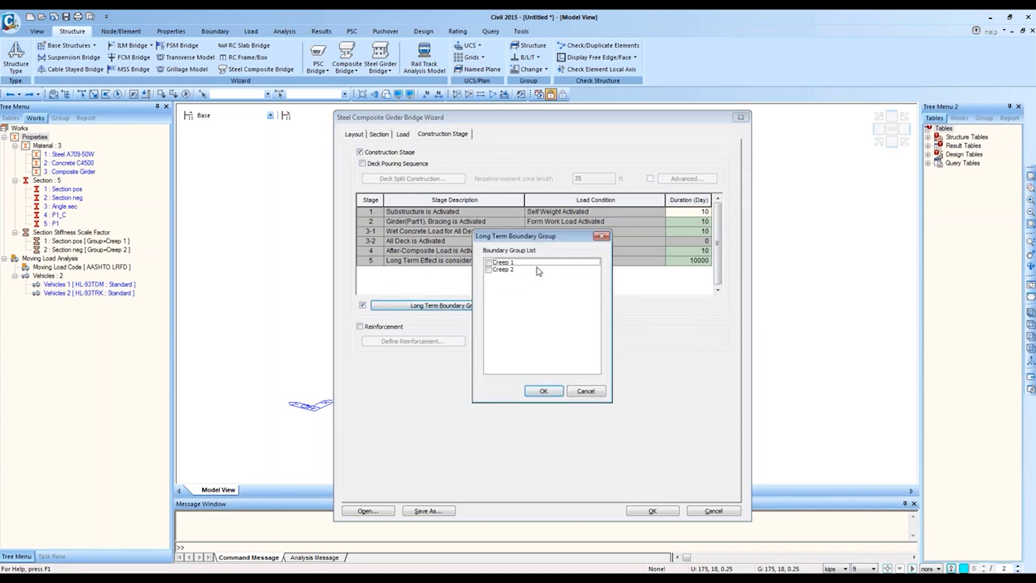
left_click(602, 237)
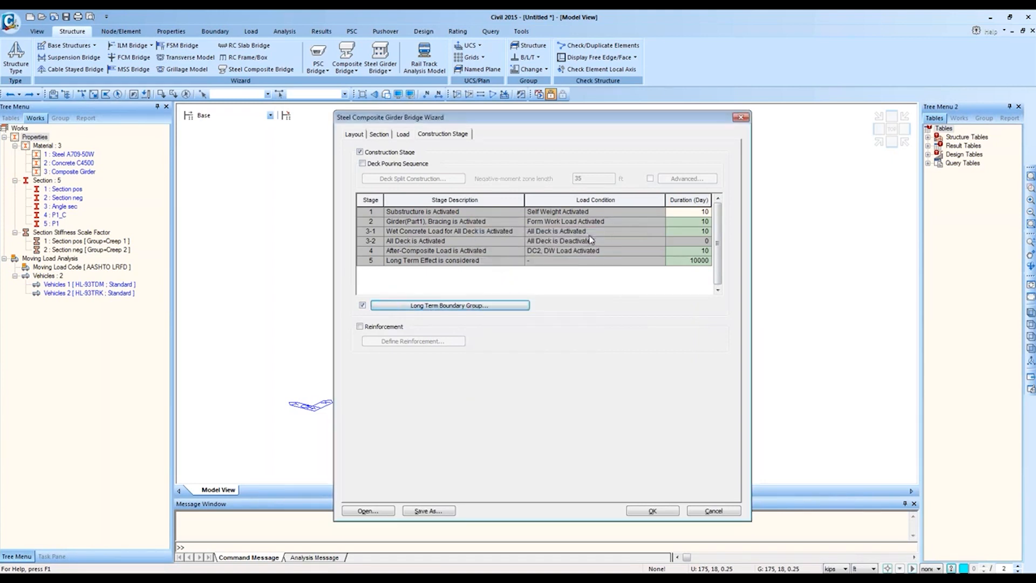
left_click(364, 306)
left_click(363, 306)
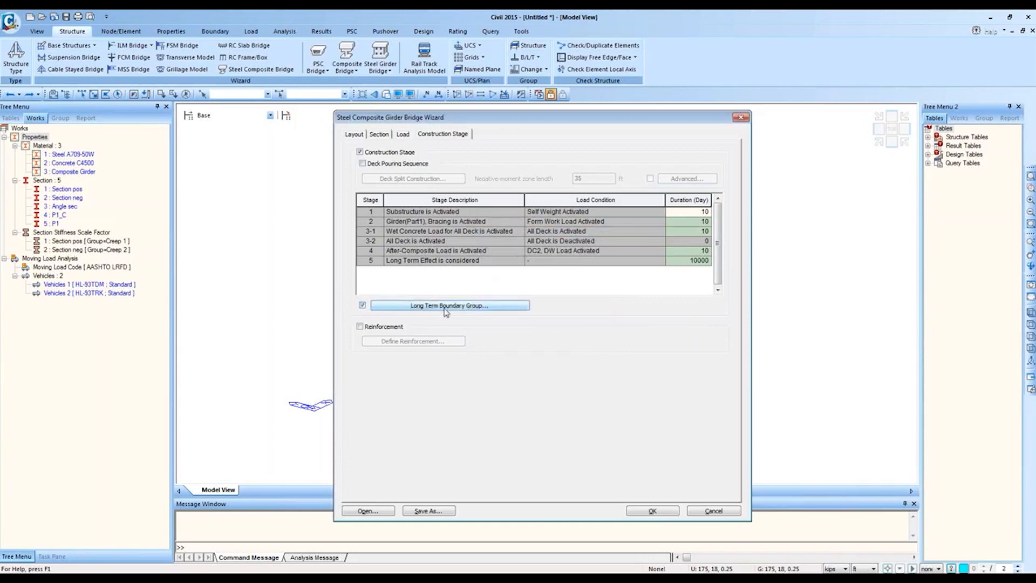
Step: Apply Creep 1 and Creep 2 as long-term boundary groups and verify the selection
left_click(474, 309)
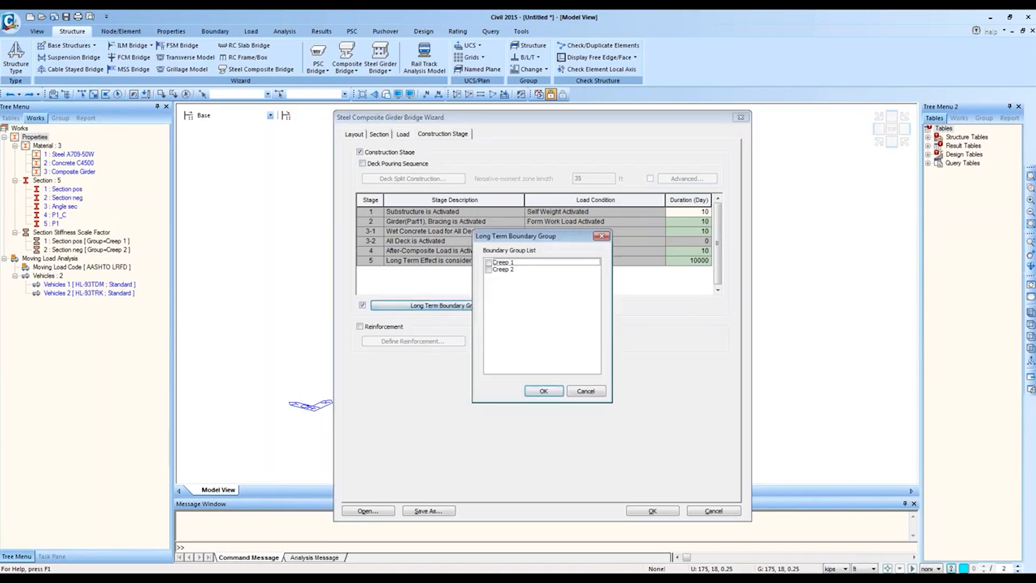
left_click(488, 262)
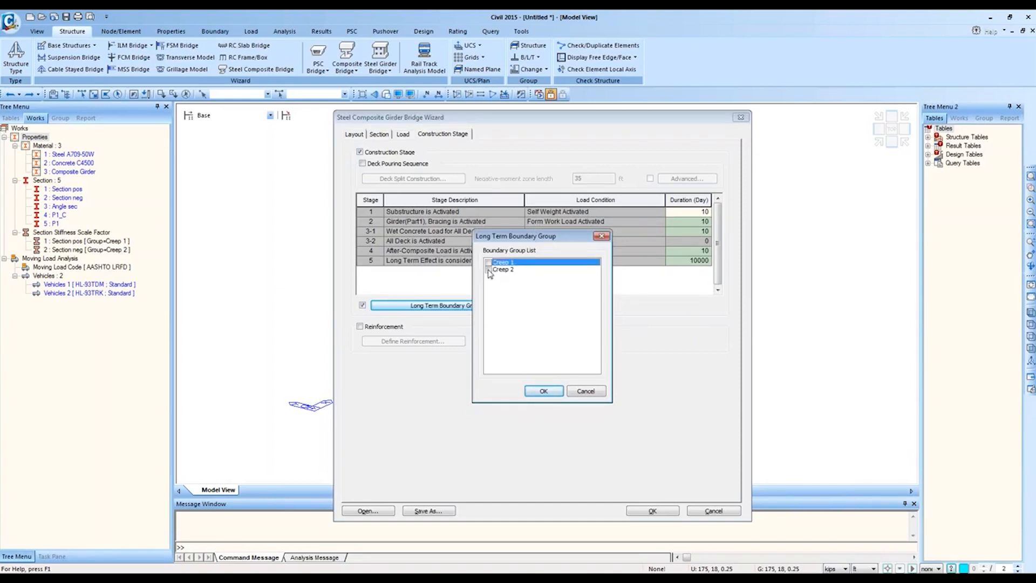
left_click(488, 269)
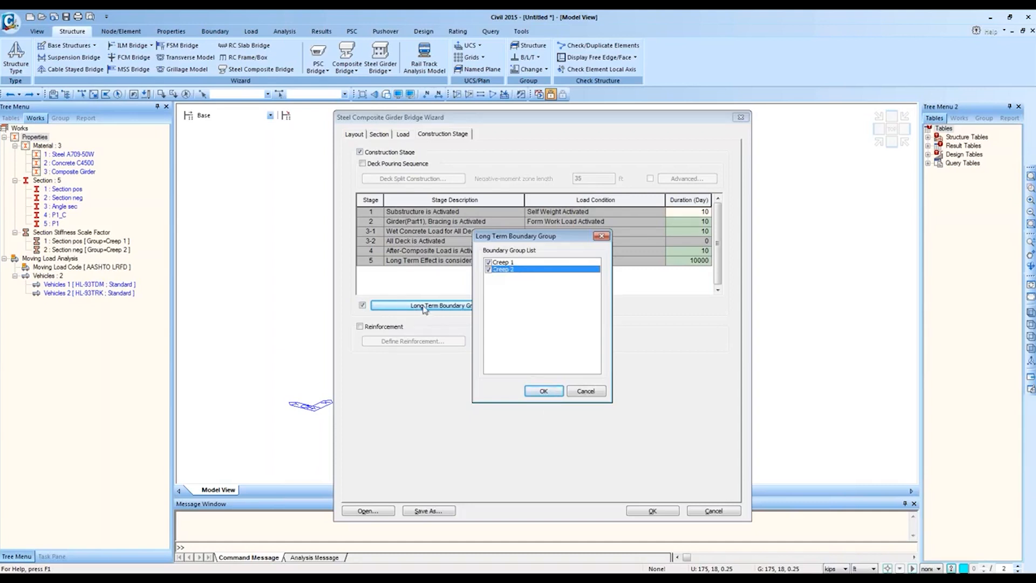
left_click(544, 391)
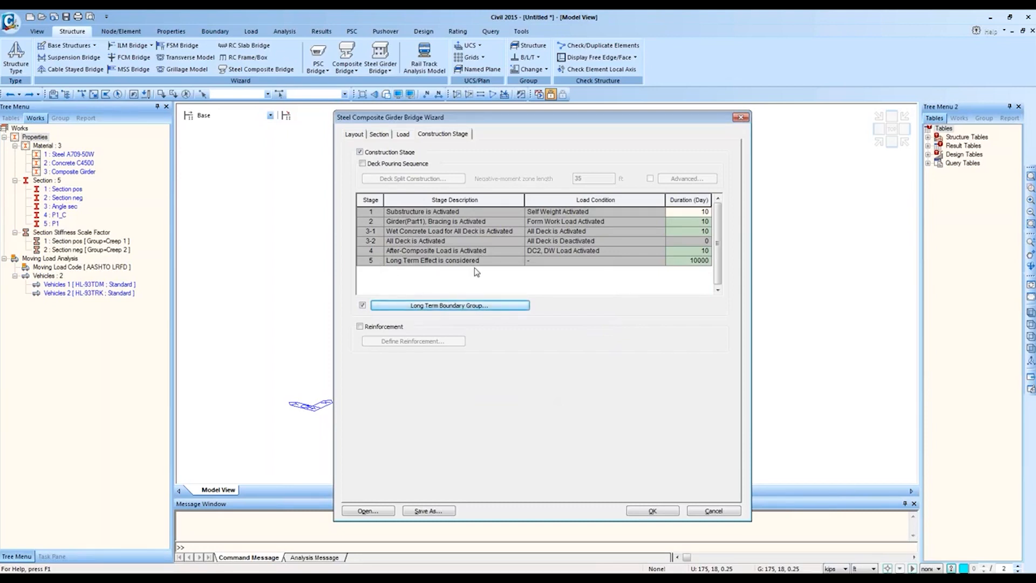
left_click(453, 306)
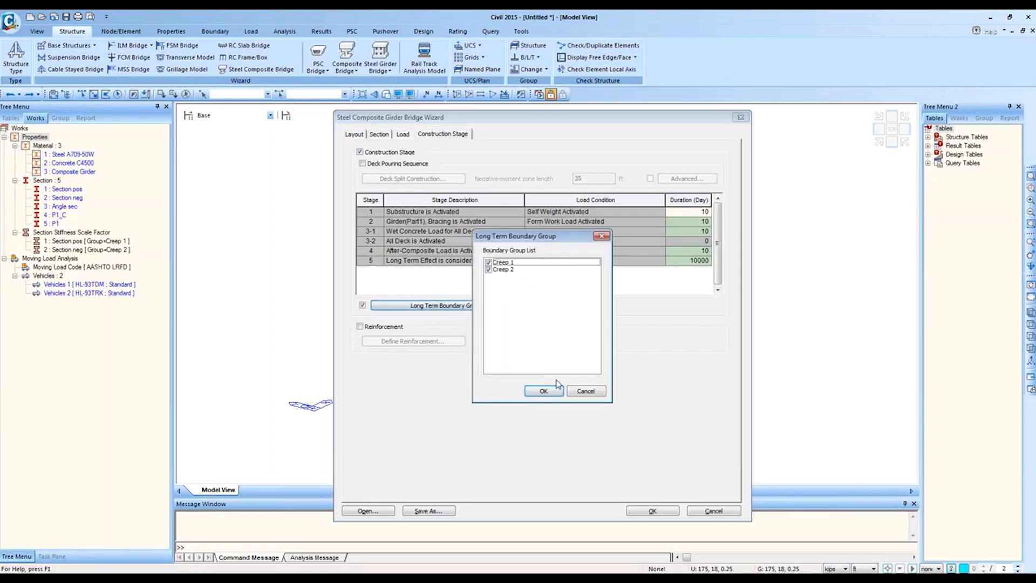
left_click(590, 393)
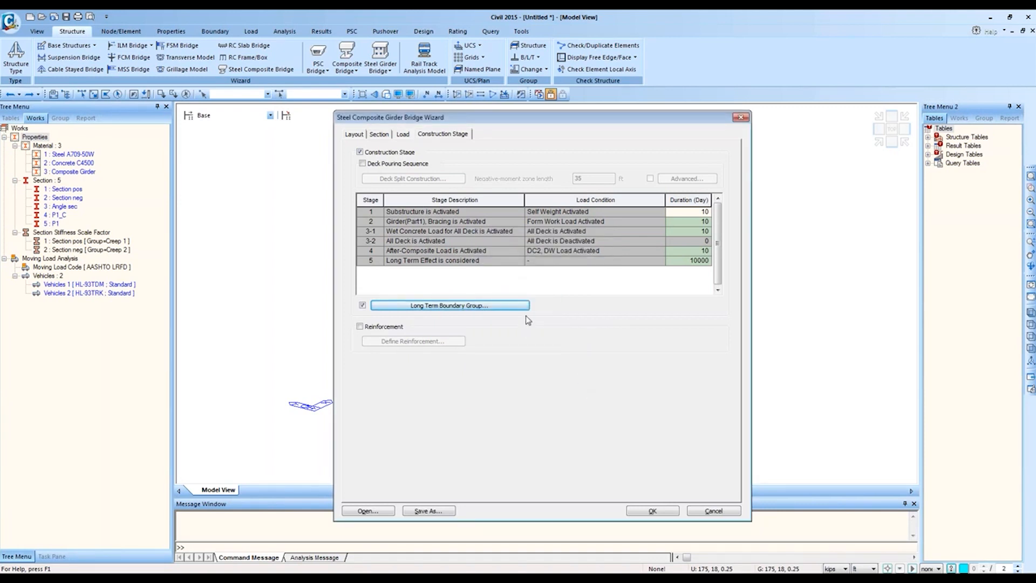
left_click(359, 327)
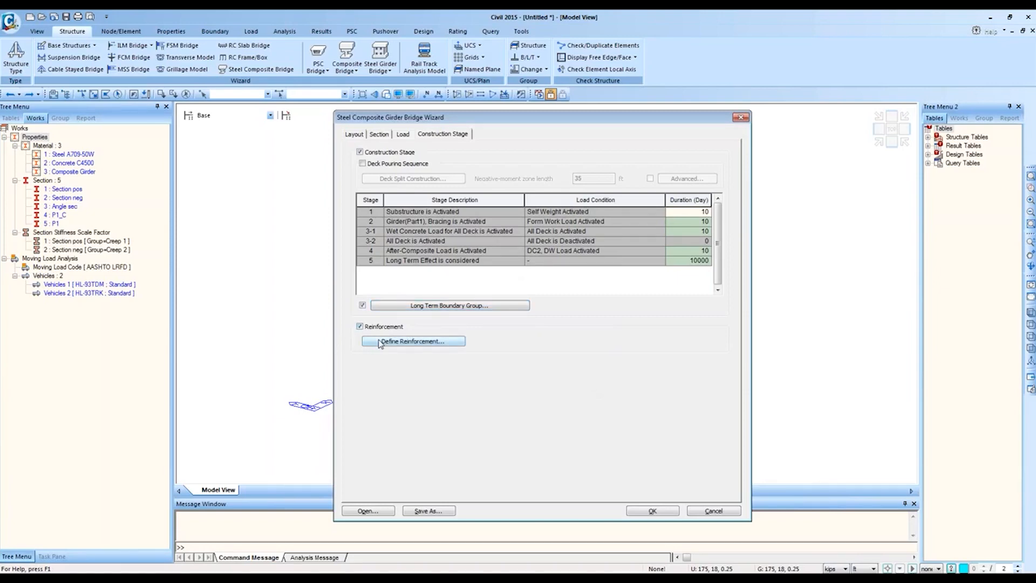
left_click(380, 342)
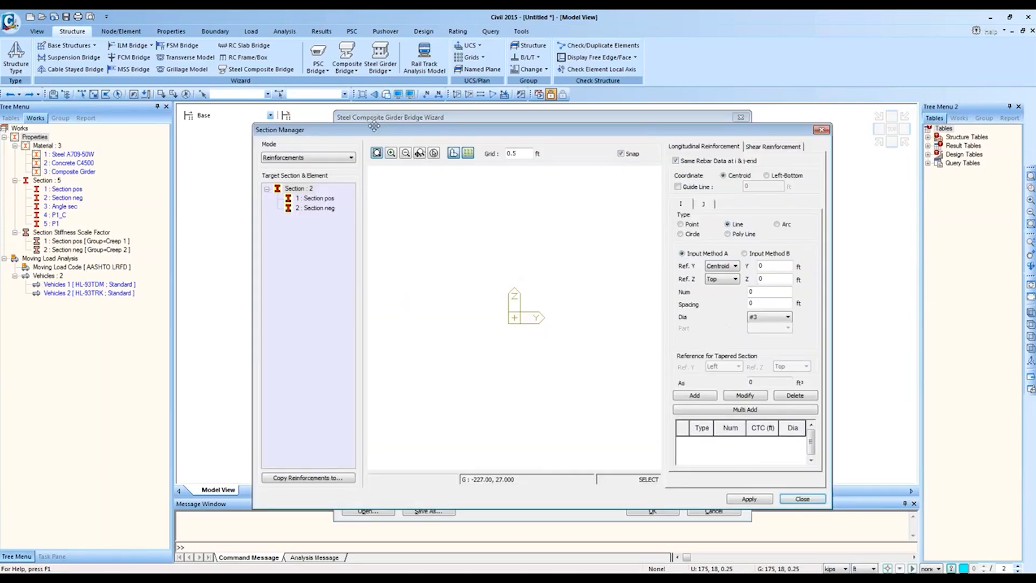
left_click_drag(353, 135, 324, 116)
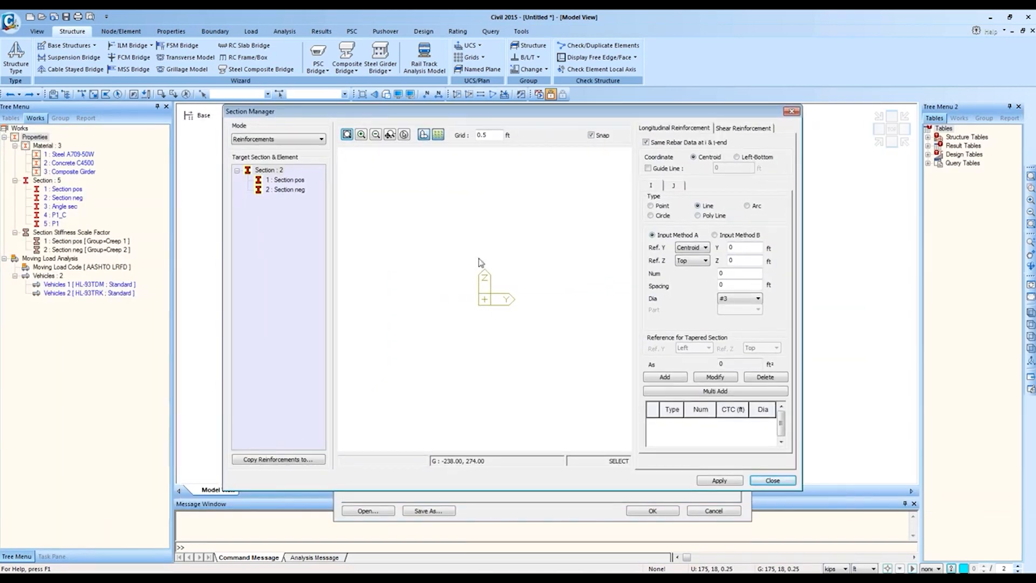
left_click(792, 112)
left_click(426, 342)
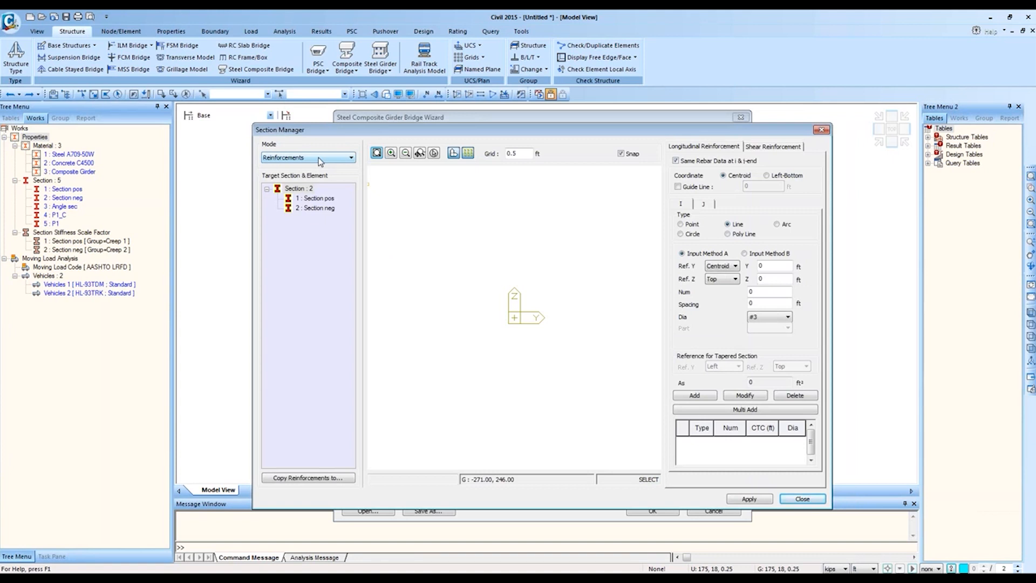
left_click(321, 209)
left_click(318, 198)
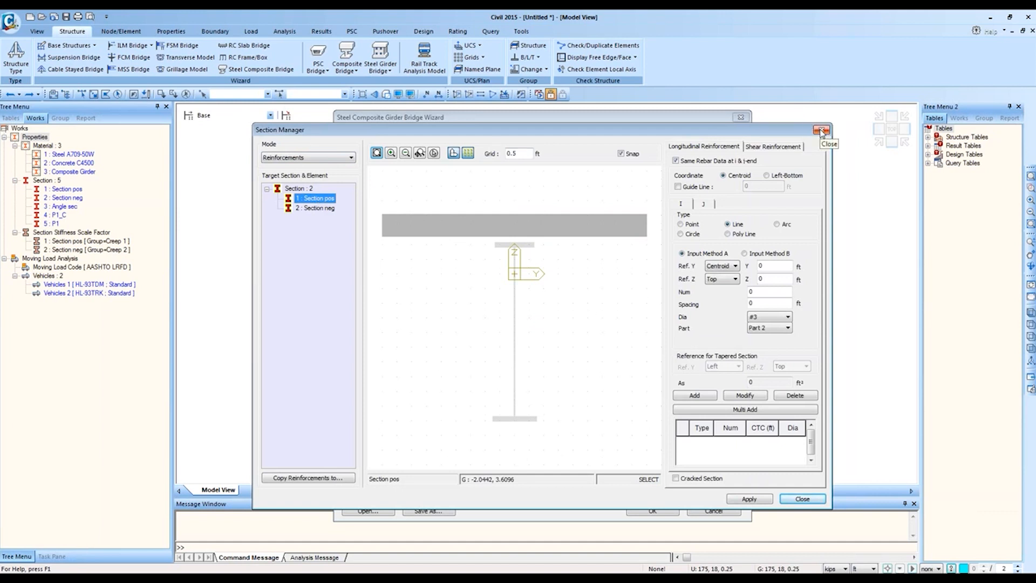
left_click(821, 130)
left_click(359, 327)
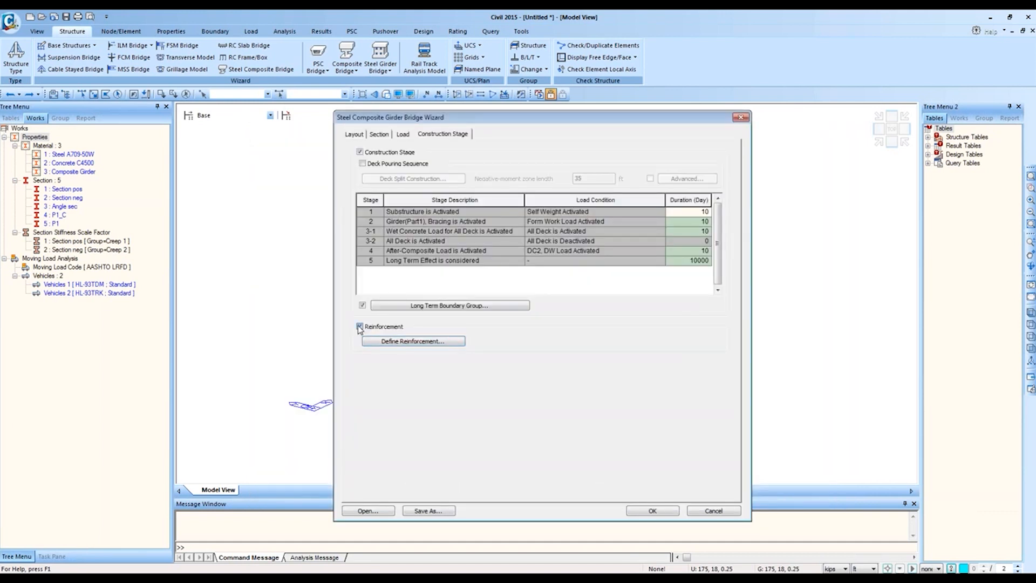
Step: Save the wizard settings as 'July 15 2015 - ETS 1'
left_click(432, 511)
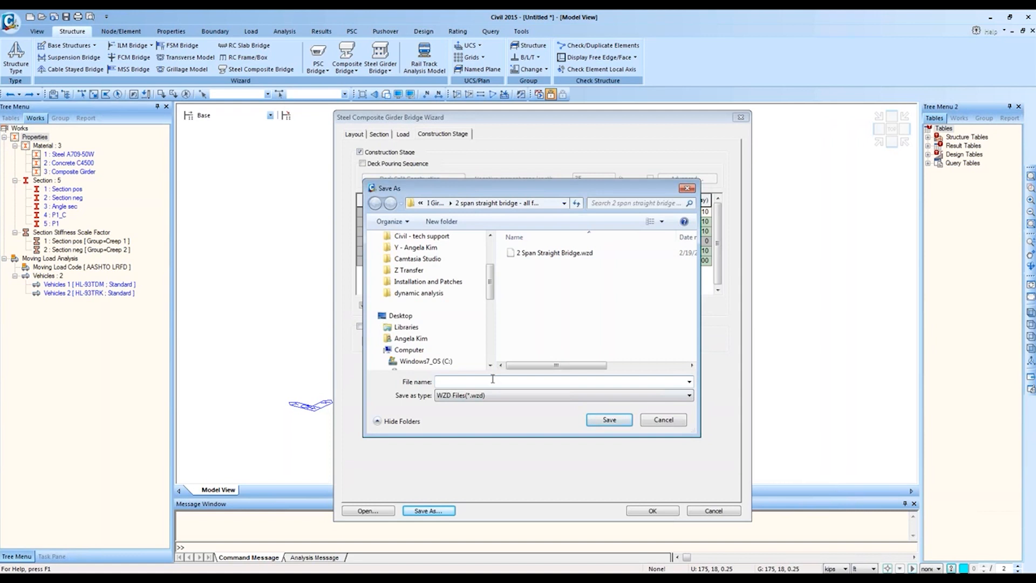
type("2015")
key("BackSpace")
key("BackSpace")
key("BackSpace")
type("July 15 2015 - ETS 1")
key("Return")
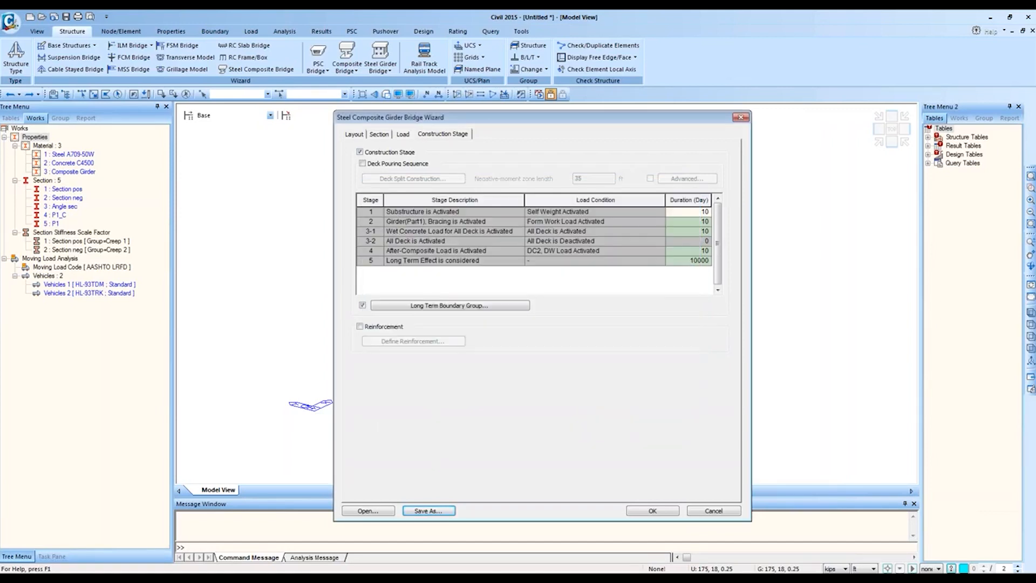
Step: Confirm the new July 15 2015 - ETS 1 .wzd file is listed, then cancel
left_click(392, 511)
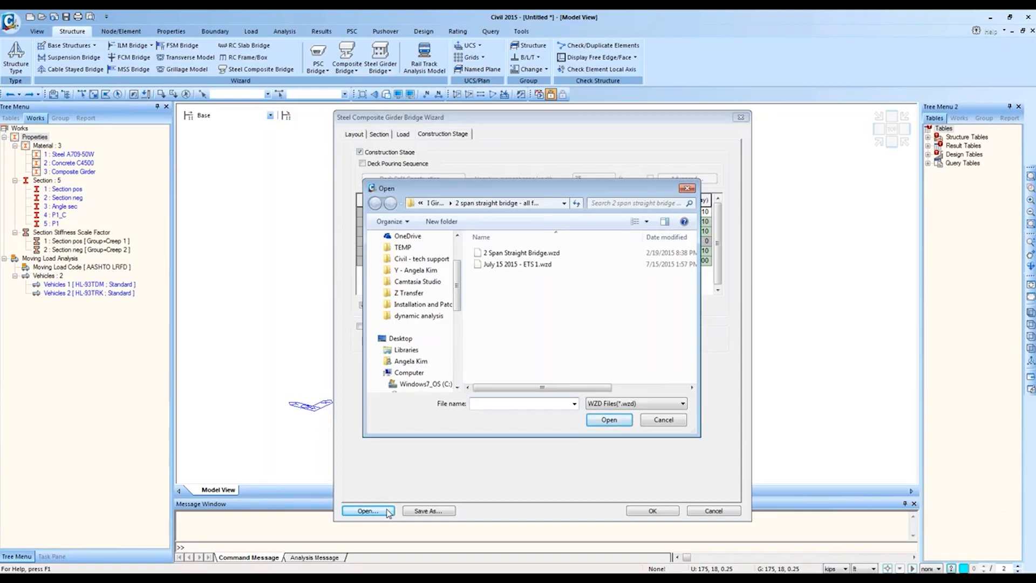
left_click(518, 266)
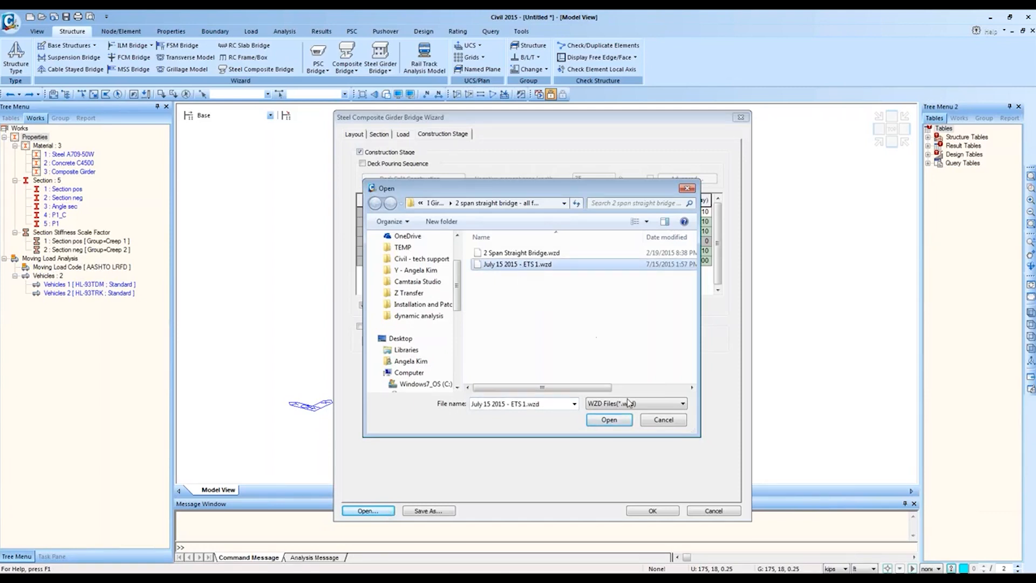
left_click(658, 423)
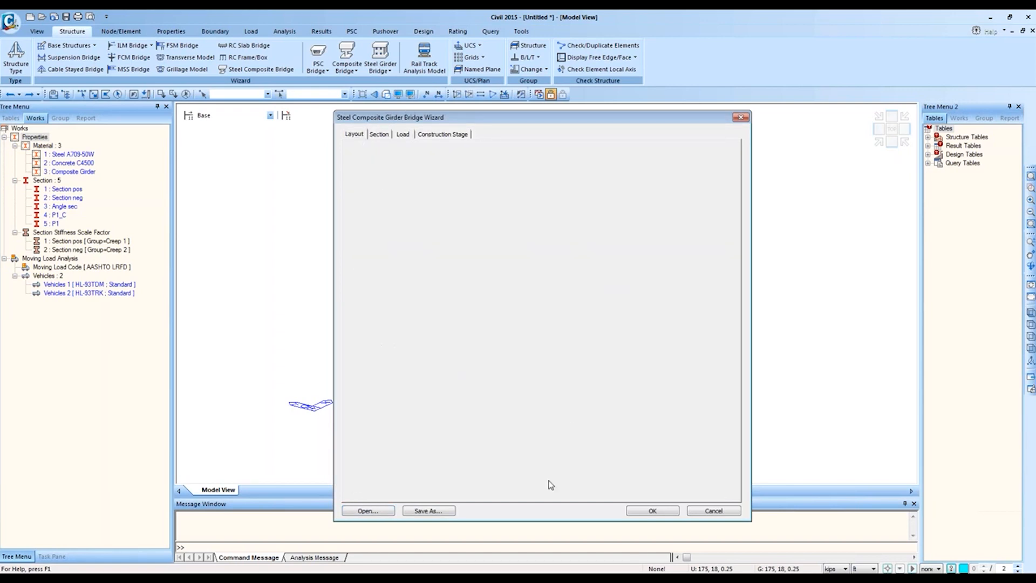
Step: Generate the bridge from the wizard, view it from top then isometric, and render hidden surfaces
left_click(657, 512)
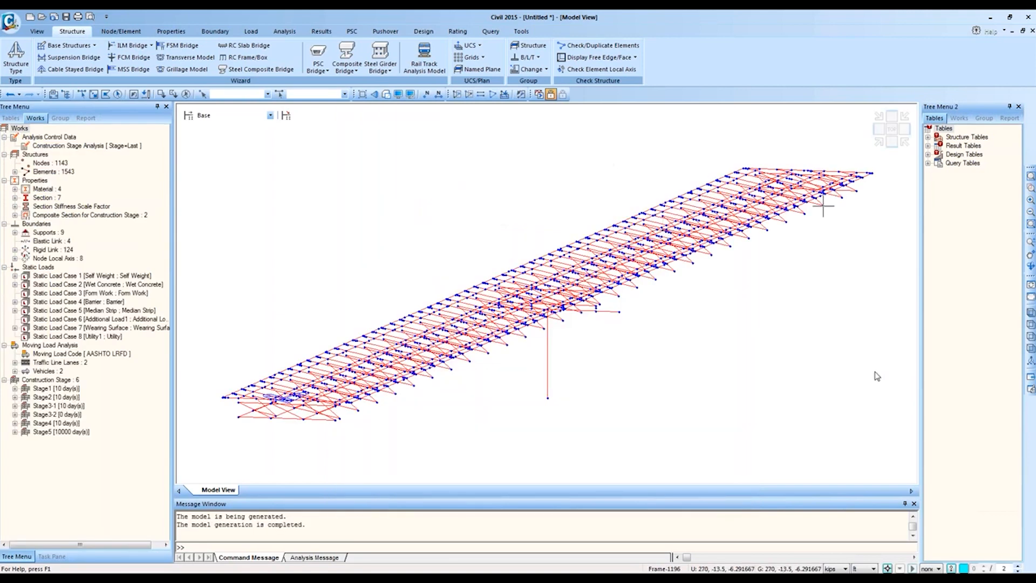
left_click(884, 142)
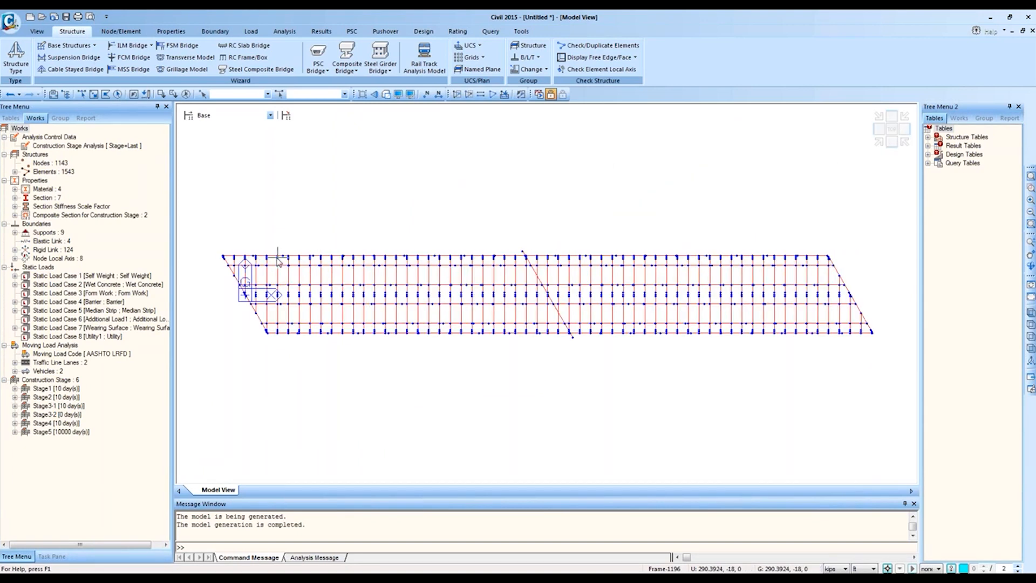
left_click(879, 142)
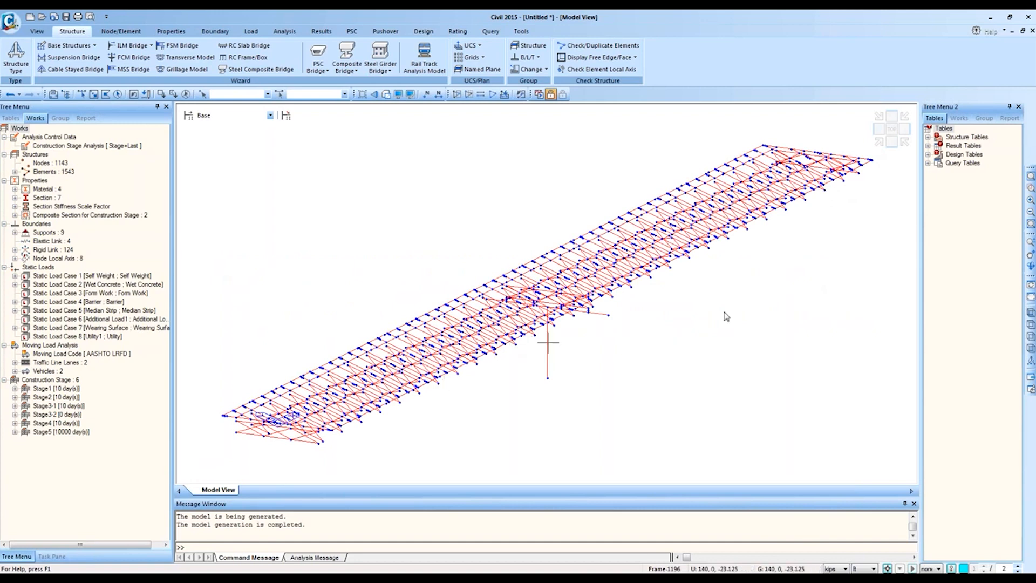
left_click(386, 94)
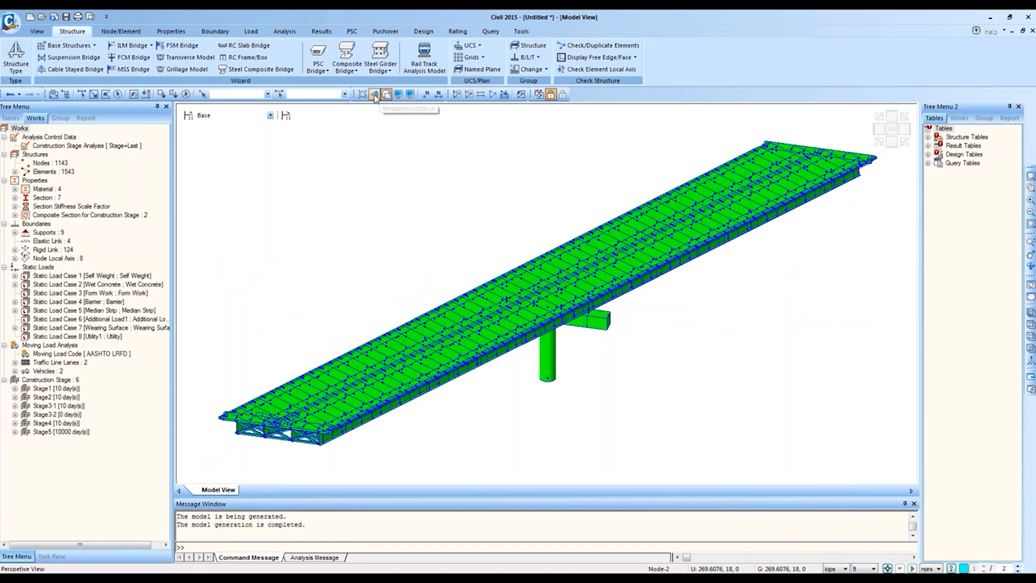
Step: Switch to perspective and colour the bridge elements by material
left_click(374, 94)
key("F11")
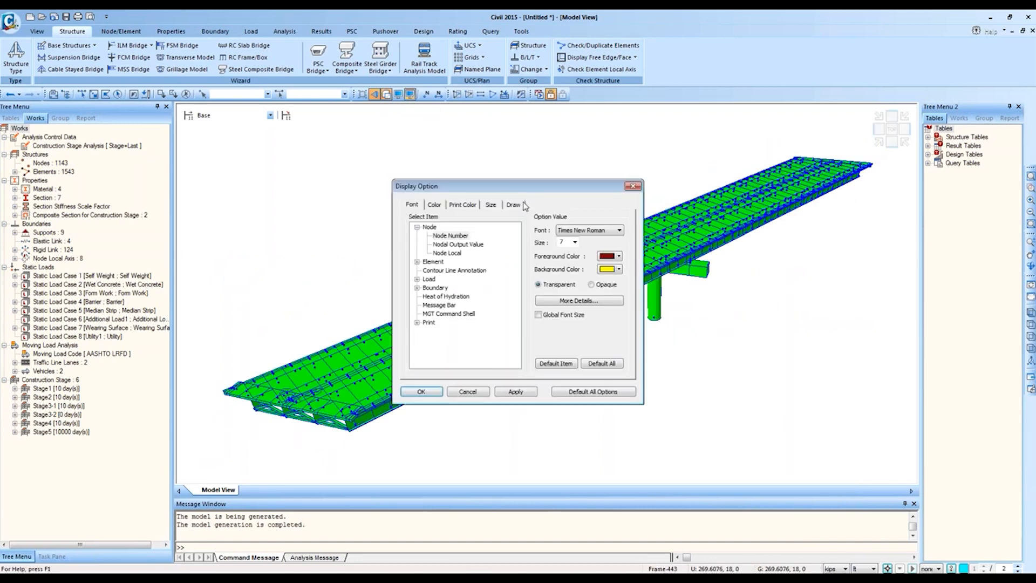
left_click(508, 205)
left_click(527, 393)
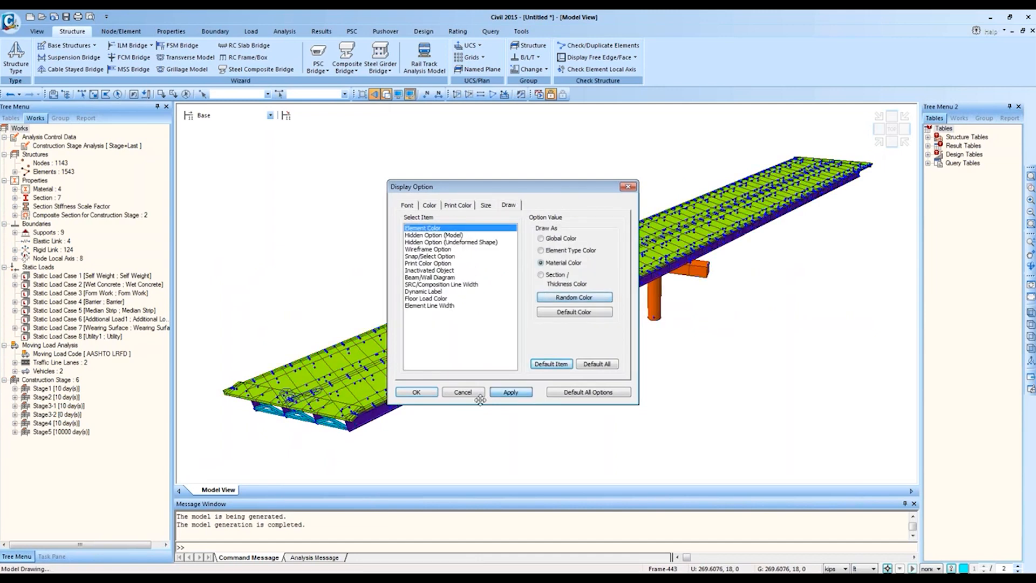
left_click(416, 393)
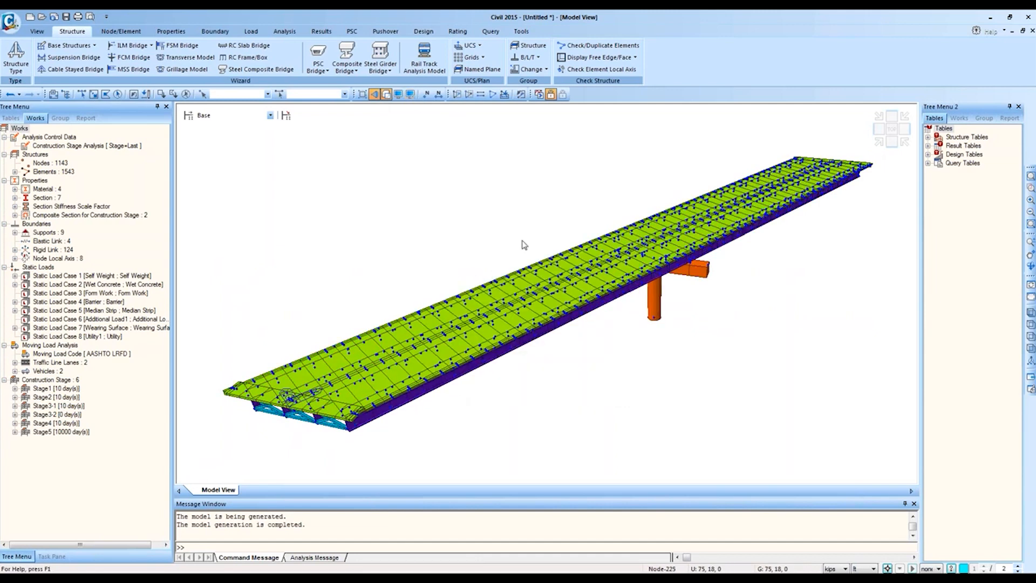
Step: Orbit the bridge to reveal the girders and cross-frames underneath, then fit it in view
left_click(398, 94)
key("ctrl+e")
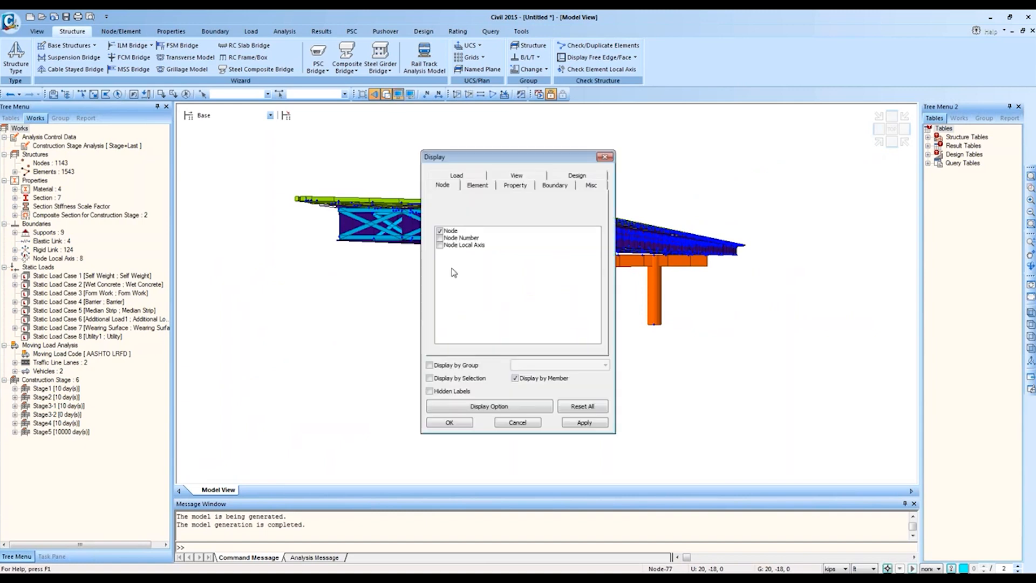
left_click(448, 231)
left_click(449, 423)
middle_click_drag(707, 256, 704, 219)
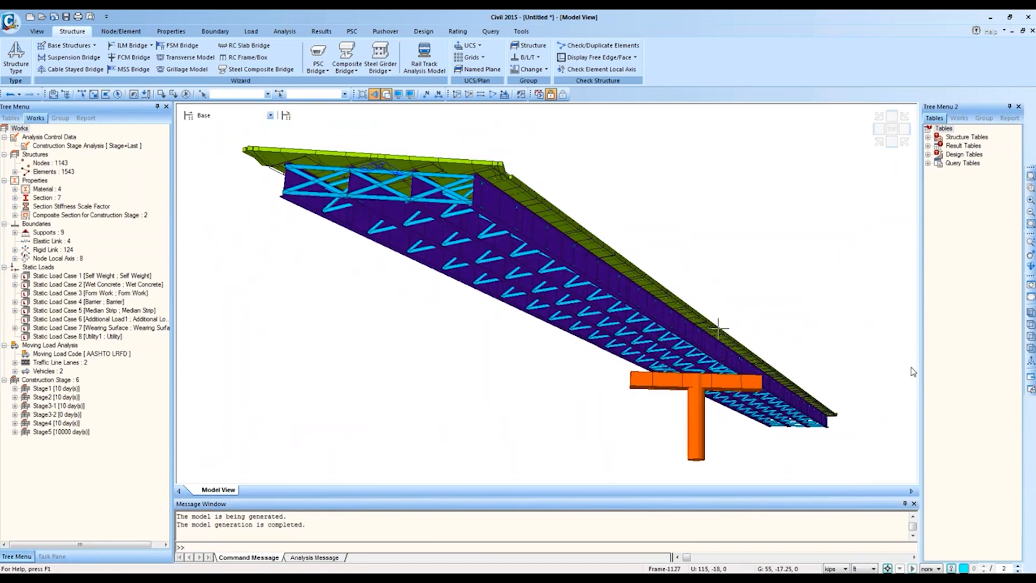
middle_click_drag(708, 222, 716, 212)
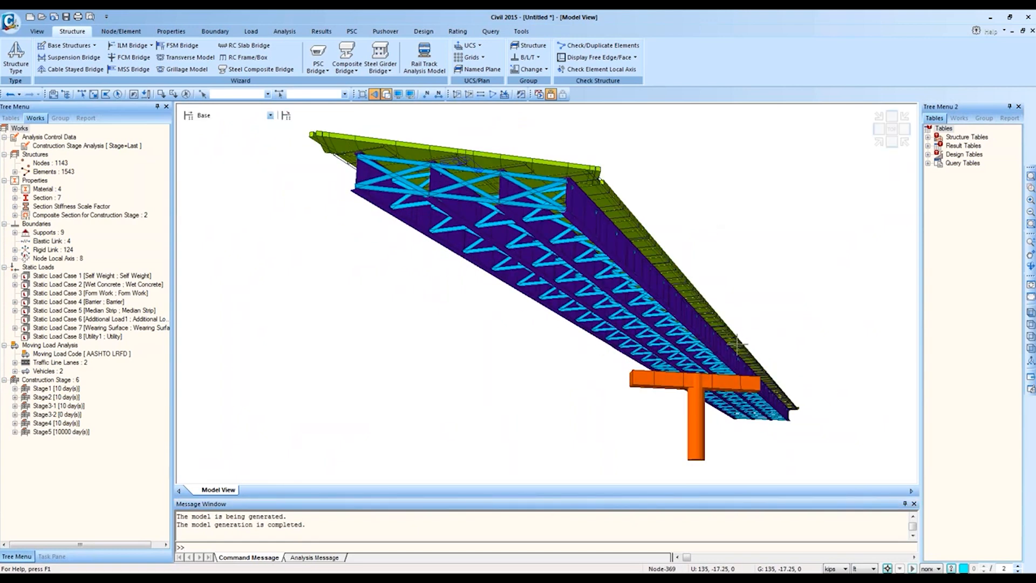
middle_click_drag(719, 218, 747, 176)
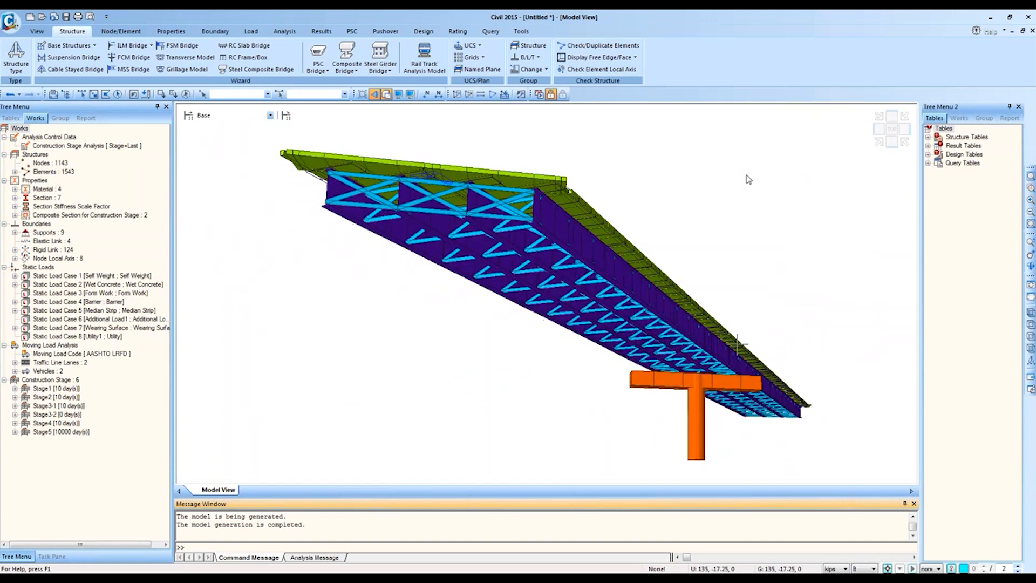
left_click(1031, 177)
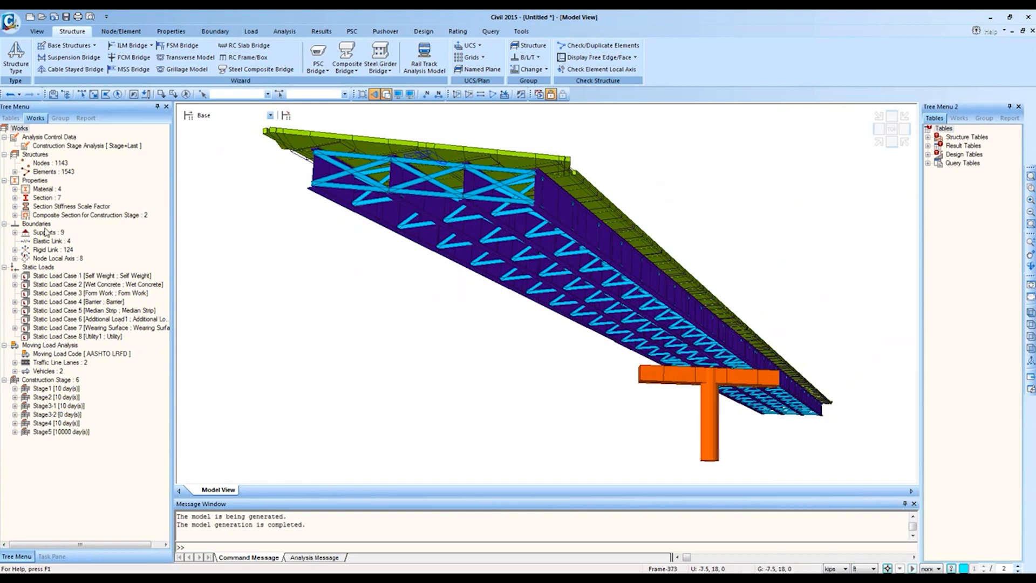
double_click(51, 206)
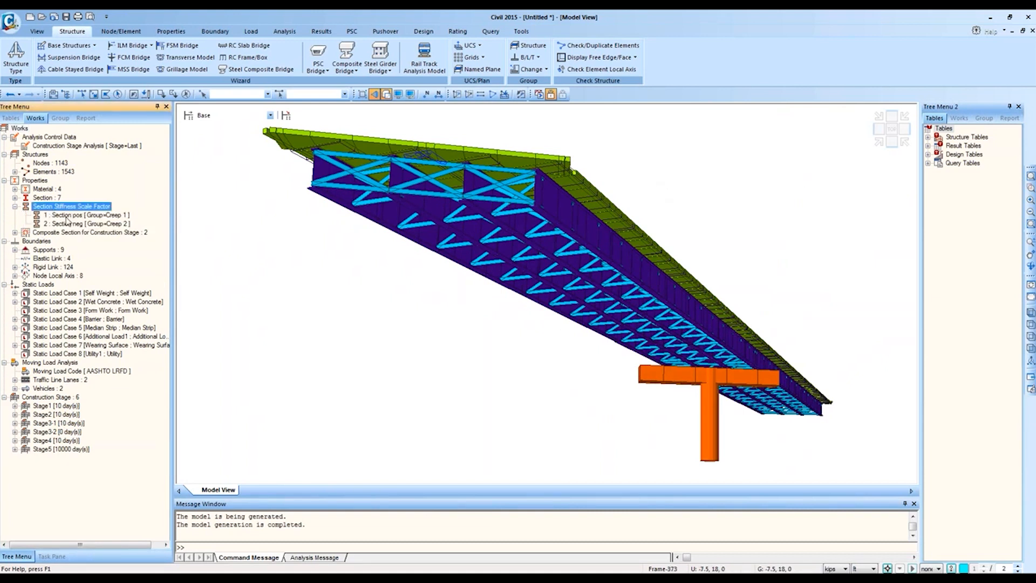
double_click(47, 198)
right_click(54, 210)
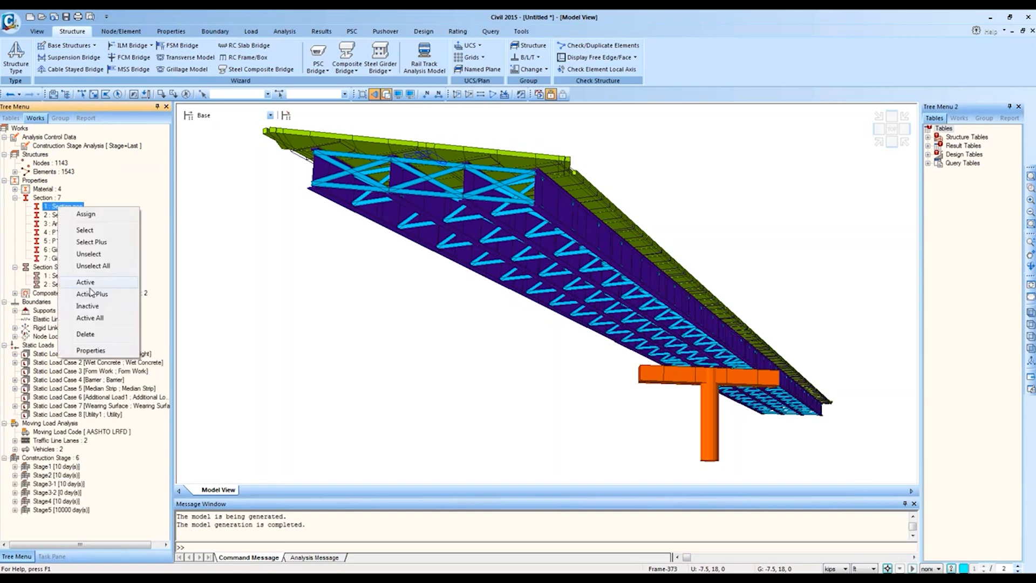
left_click(100, 355)
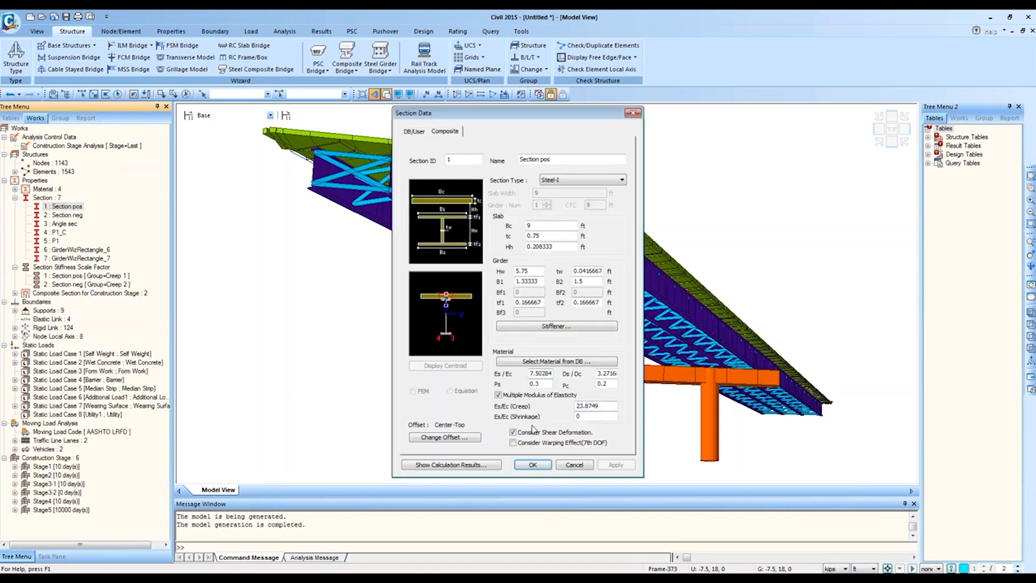
left_click(499, 396)
left_click(498, 396)
double_click(577, 406)
left_click_drag(584, 406, 521, 405)
type("24")
left_click(574, 464)
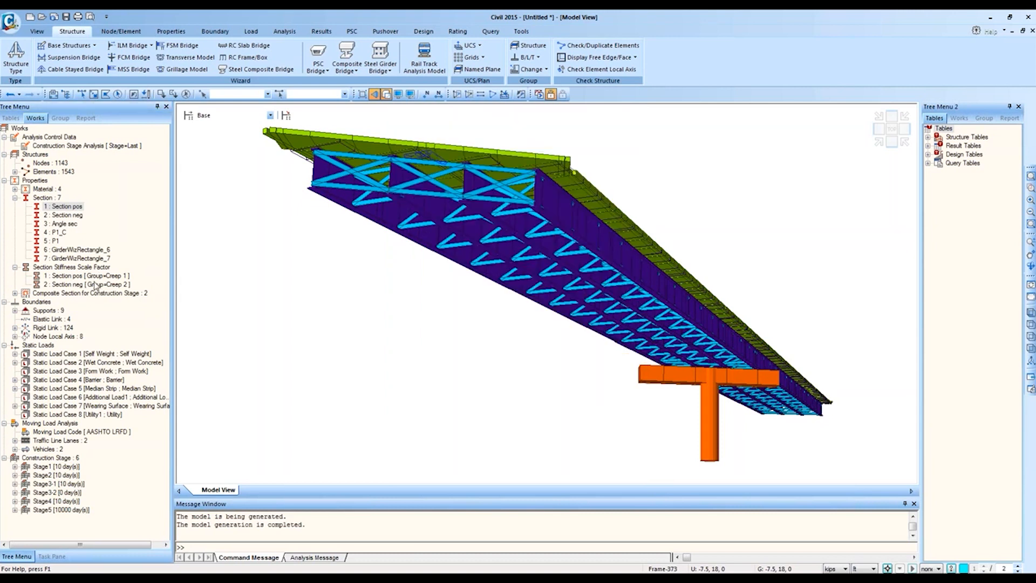
left_click(64, 274)
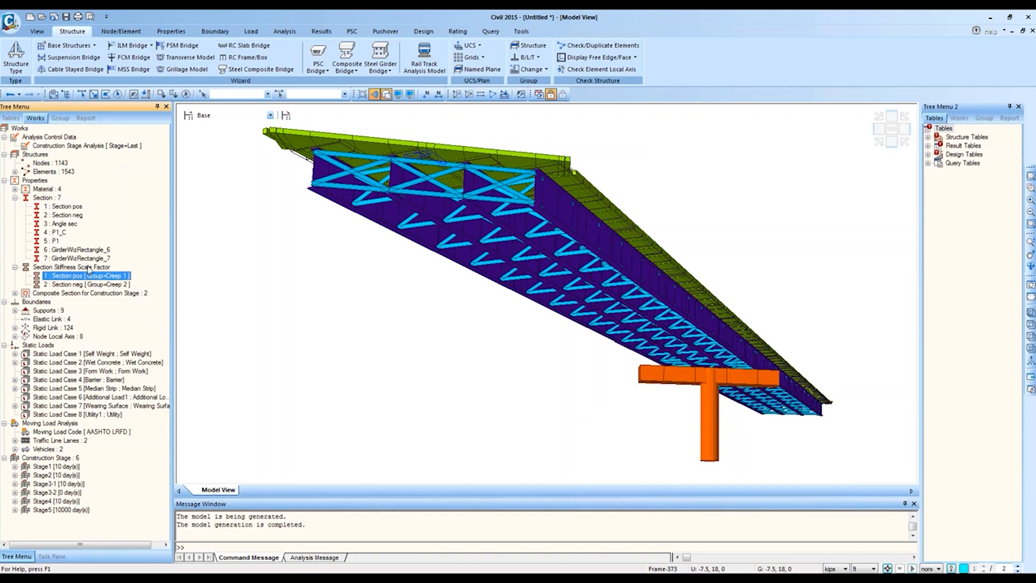
left_click(75, 267)
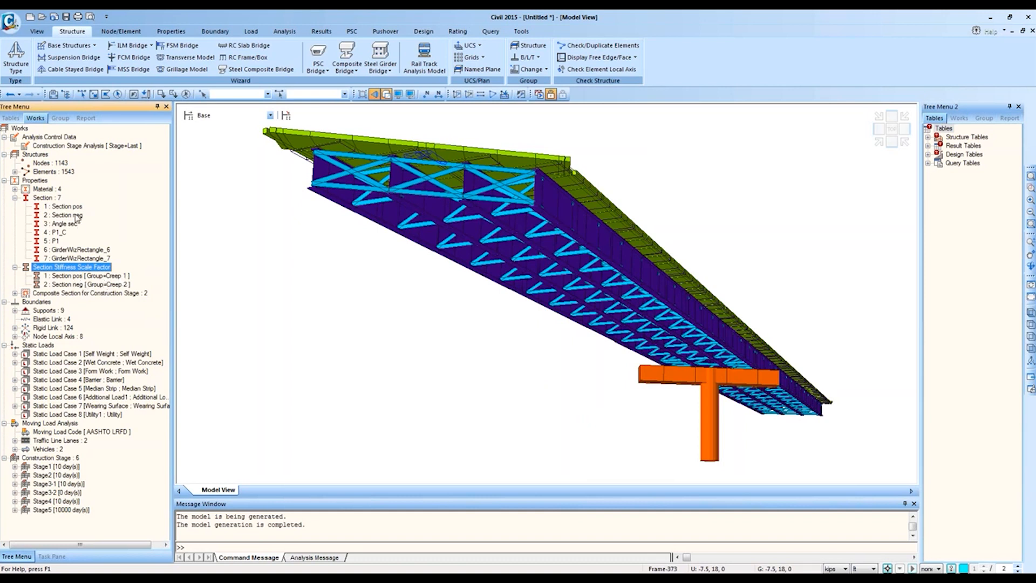
left_click(81, 277)
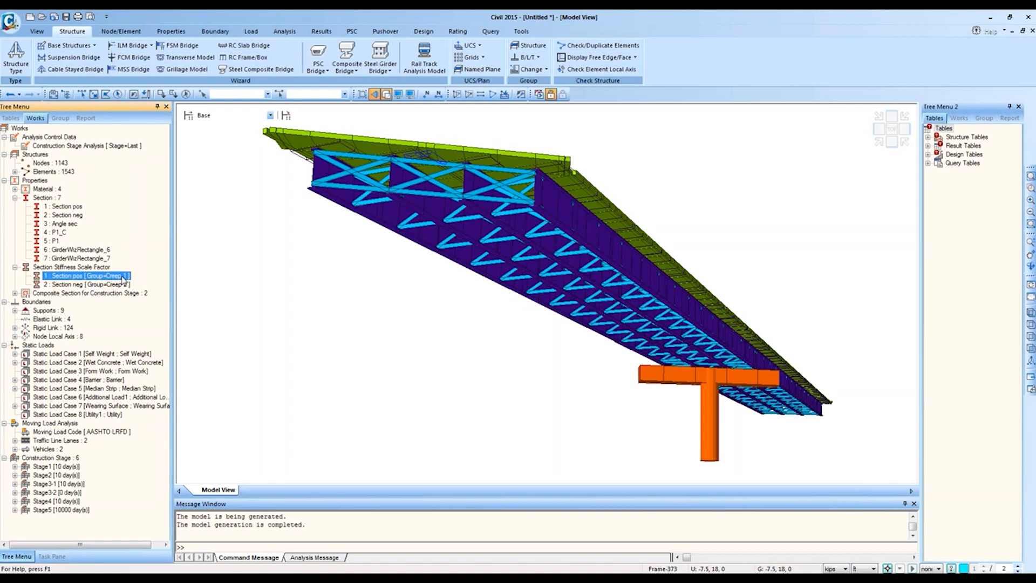
left_click(75, 209)
right_click(76, 212)
left_click(95, 348)
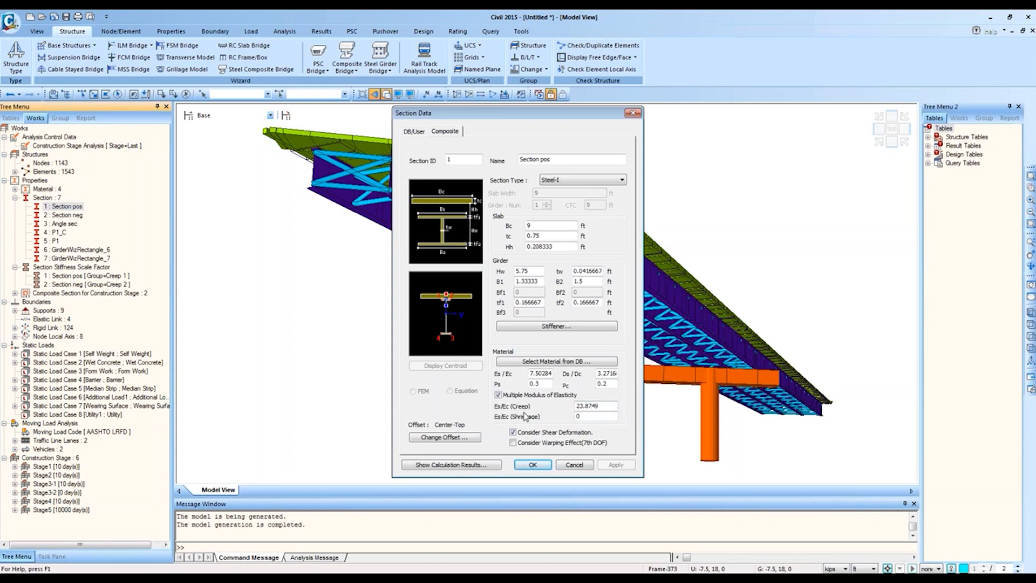
left_click(574, 465)
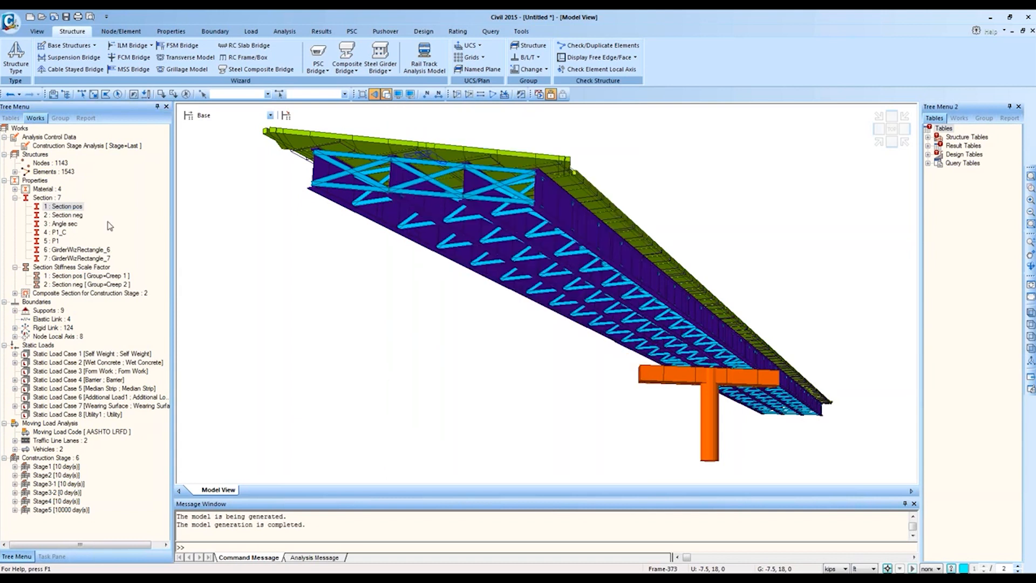
Step: Open the Section pos scale factor properties and inspect elements 448 and 453
right_click(107, 275)
left_click(139, 302)
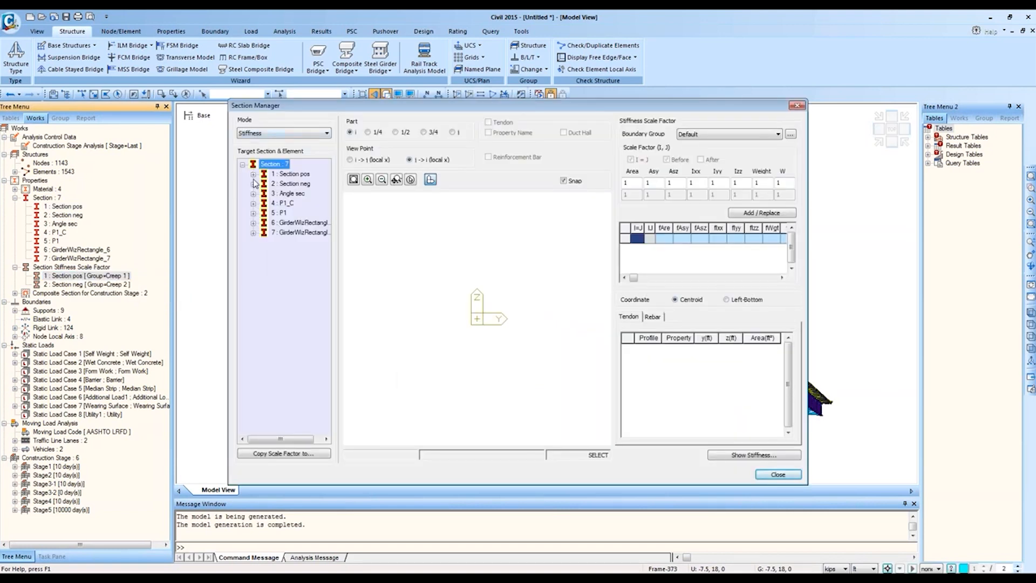
left_click(253, 173)
left_click(287, 174)
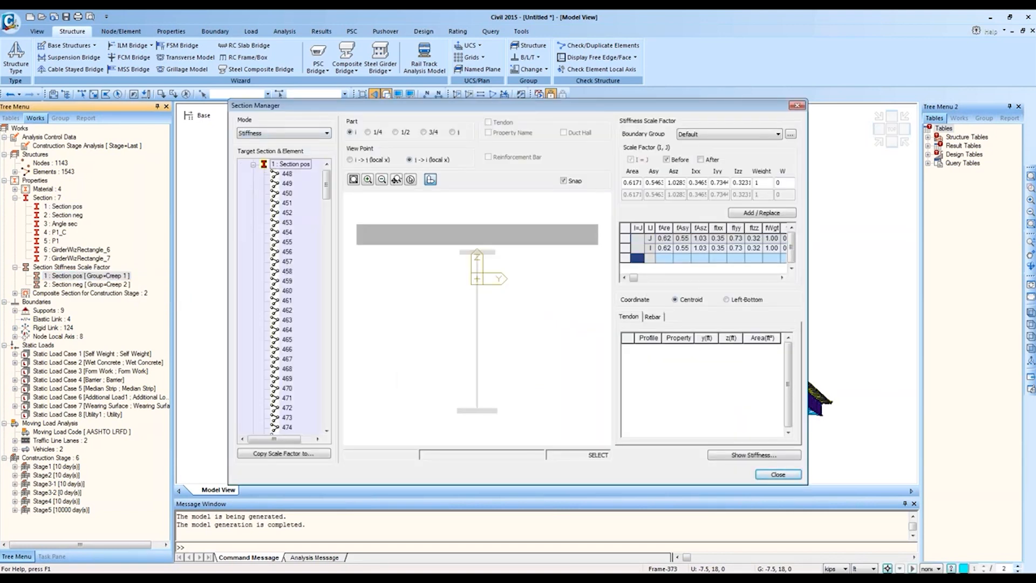
left_click(291, 164)
left_click(287, 222)
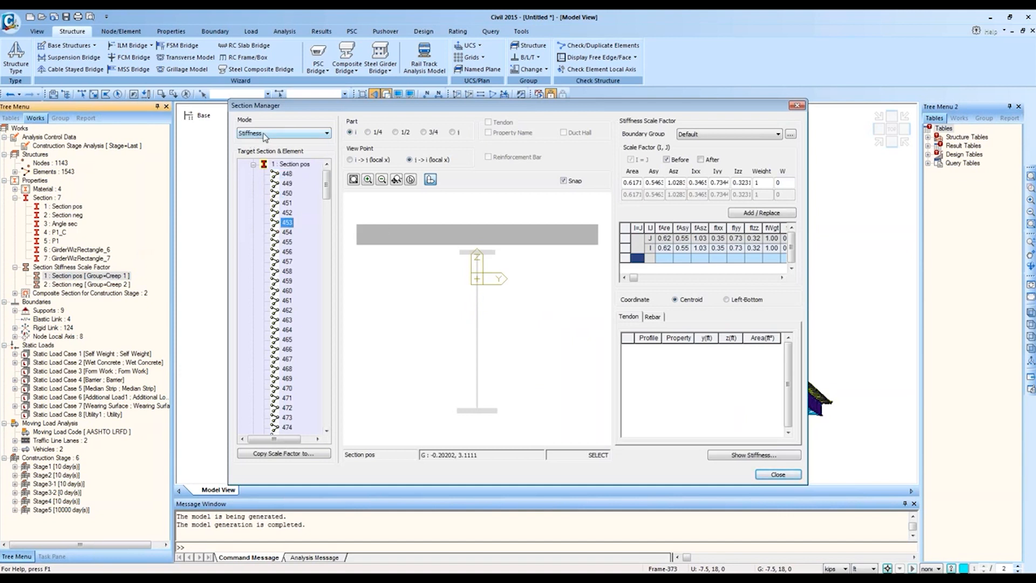
left_click(633, 181)
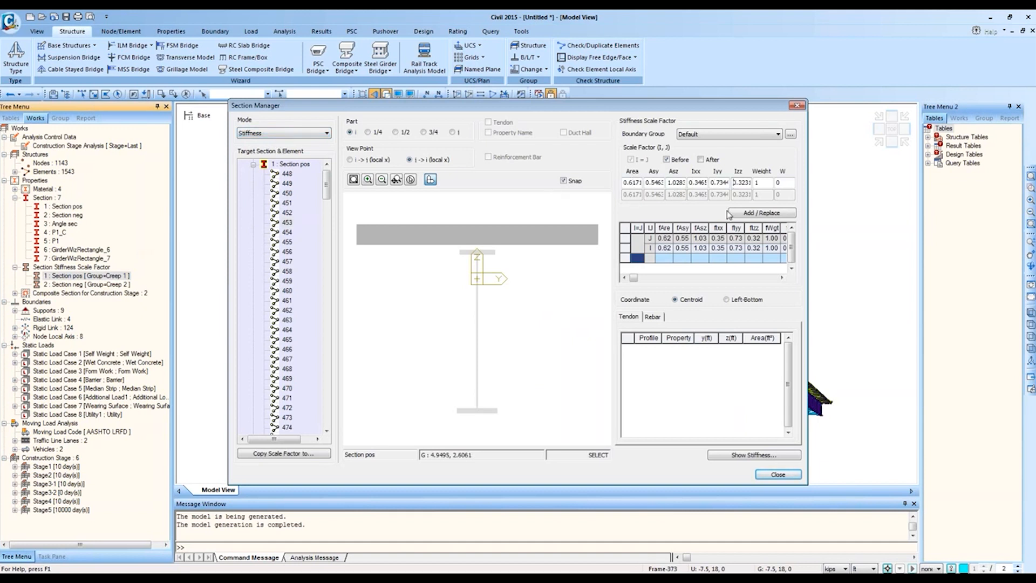
left_click(665, 248)
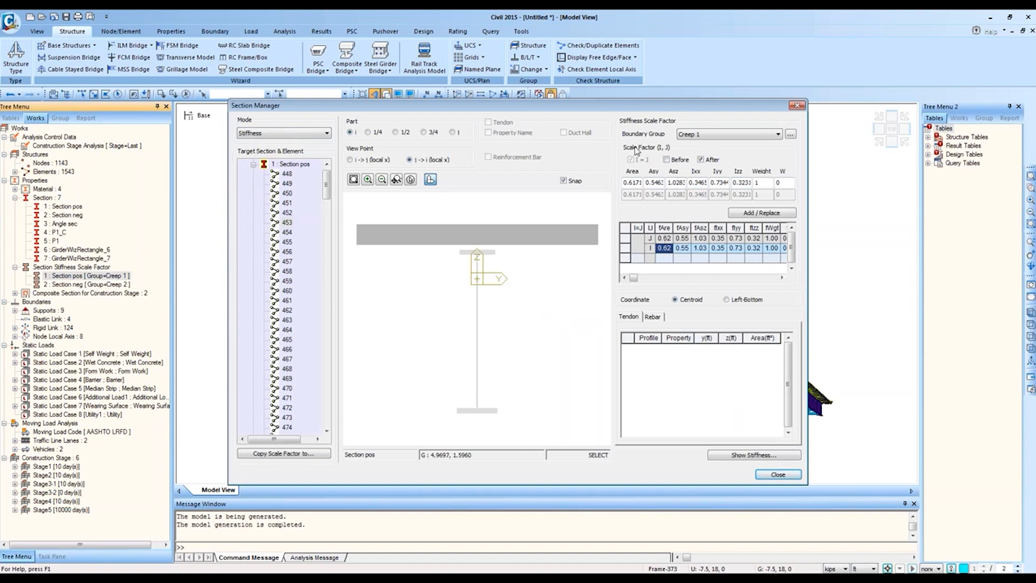
Step: Tick After for the boundary change, try 0.5 as the Area factor, and close the manager
left_click(701, 159)
left_click_drag(696, 181, 707, 183)
left_click(692, 183)
left_click(637, 183)
mouse_move(630, 183)
left_mouse_down()
mouse_move(640, 182)
mouse_move(616, 183)
left_mouse_up()
type("0.5")
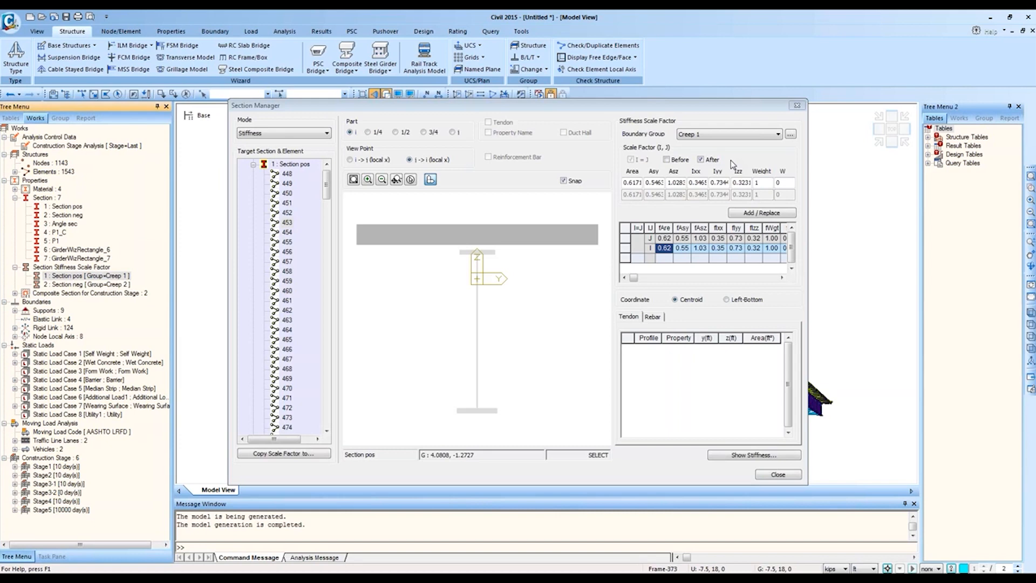
left_click(780, 475)
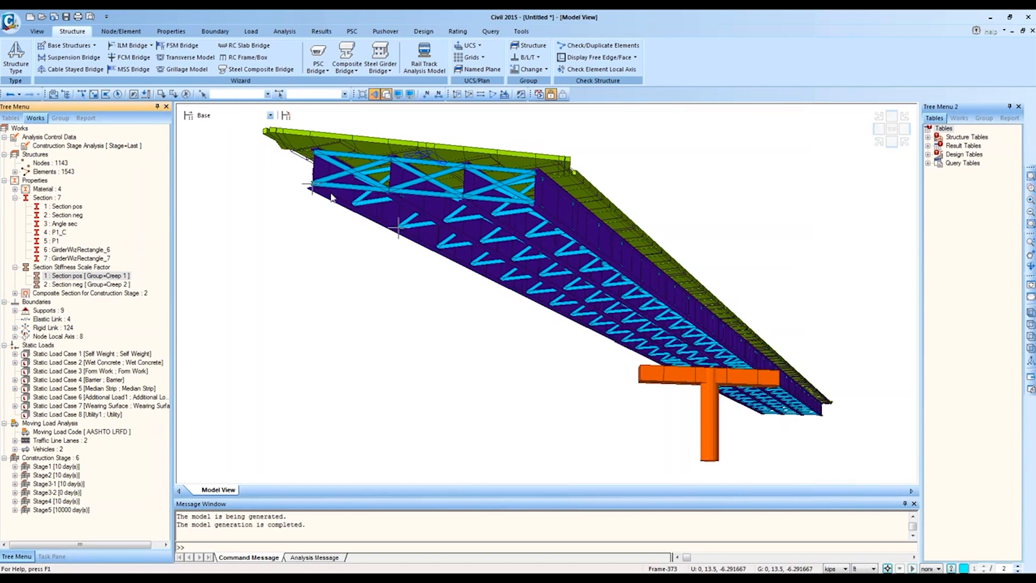
Step: Undo the straight model and reopen the wizard with a curved 300 ft radius layout
left_click(10, 95)
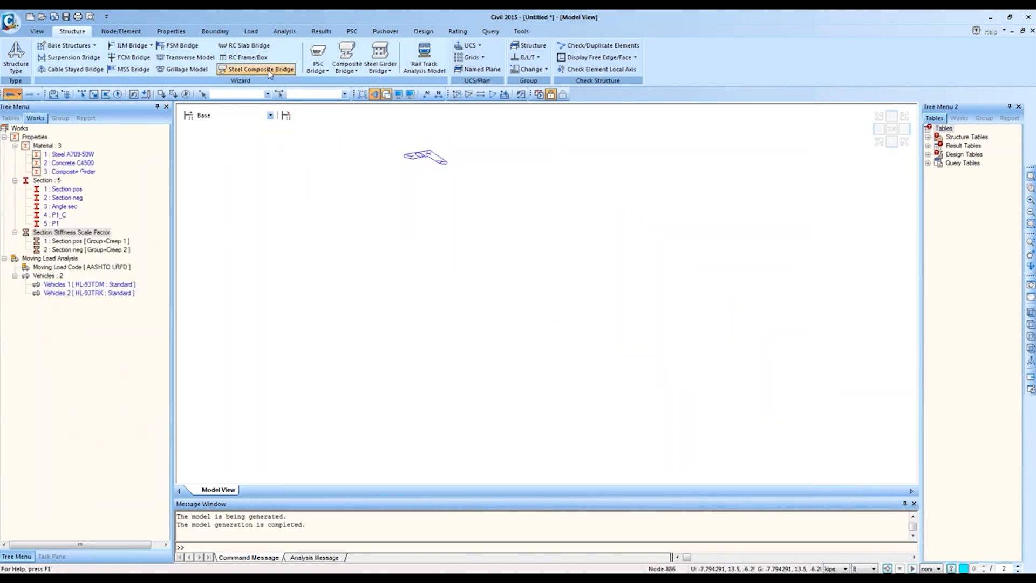
left_click(269, 73)
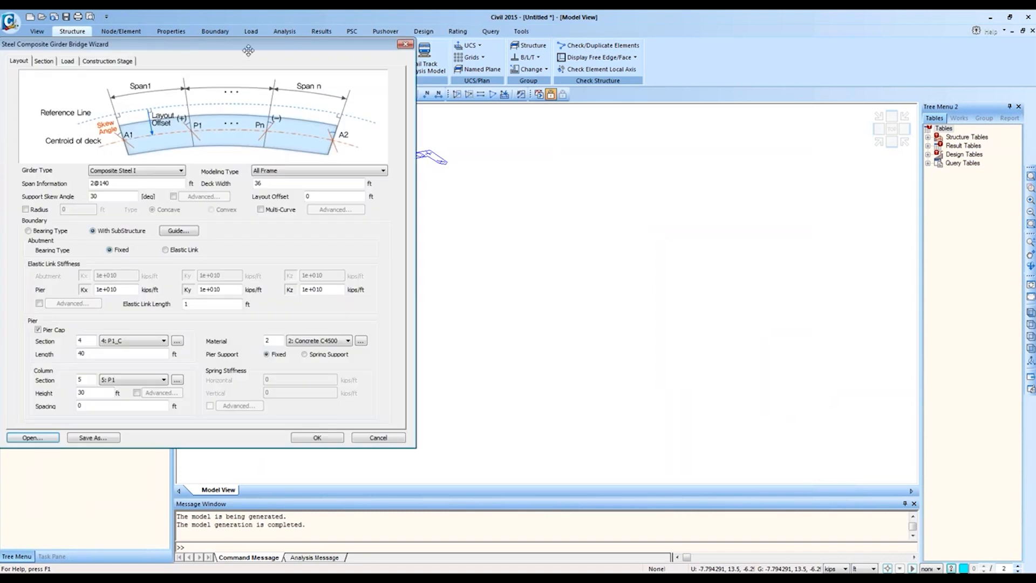
left_click_drag(248, 43, 605, 80)
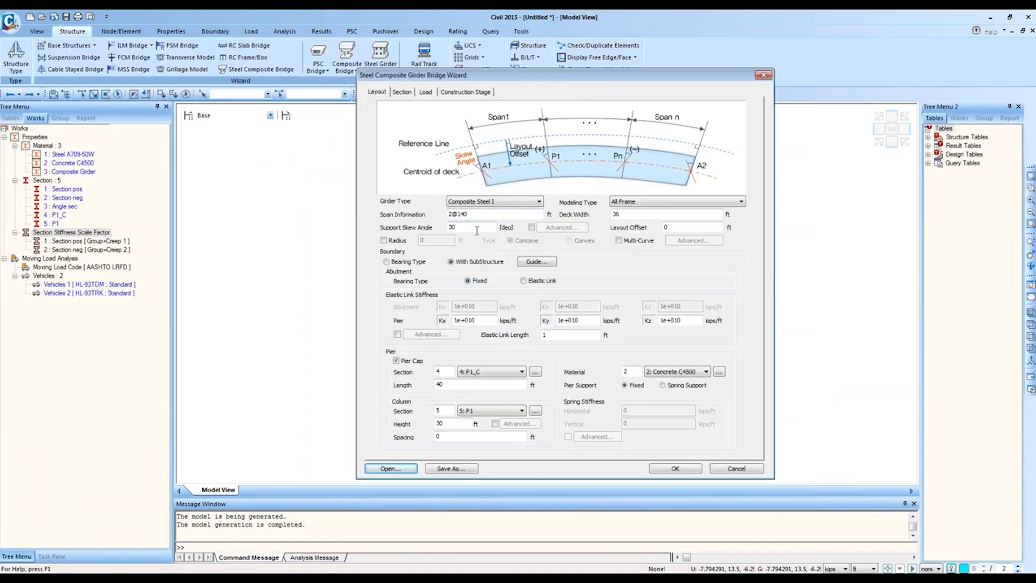
left_click(384, 241)
double_click(441, 239)
key("BackSpace")
type("300")
Step: Allow different brace spacing per girder pair in the section settings
left_click(402, 92)
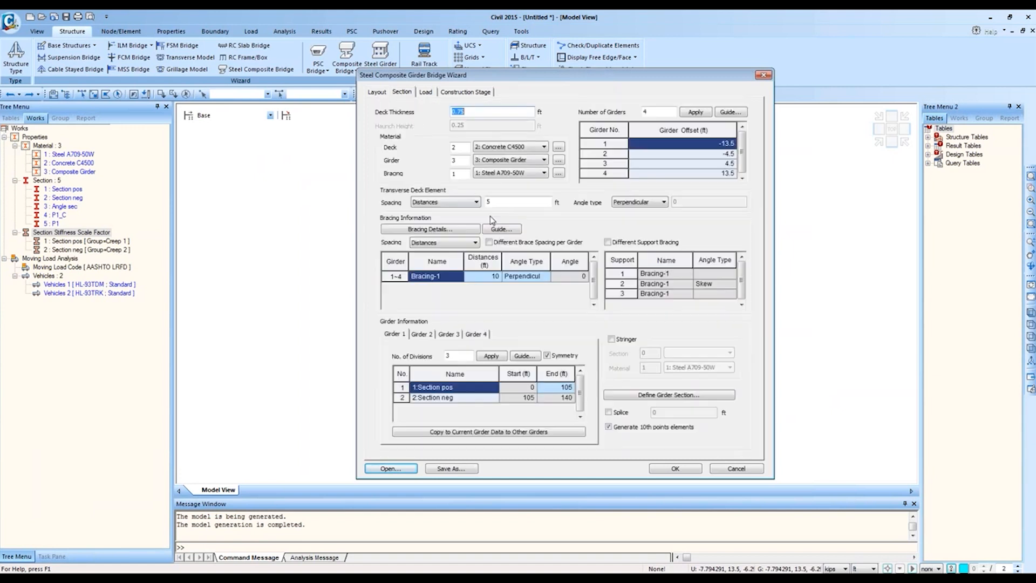
left_click(475, 244)
left_click(510, 242)
left_click(510, 242)
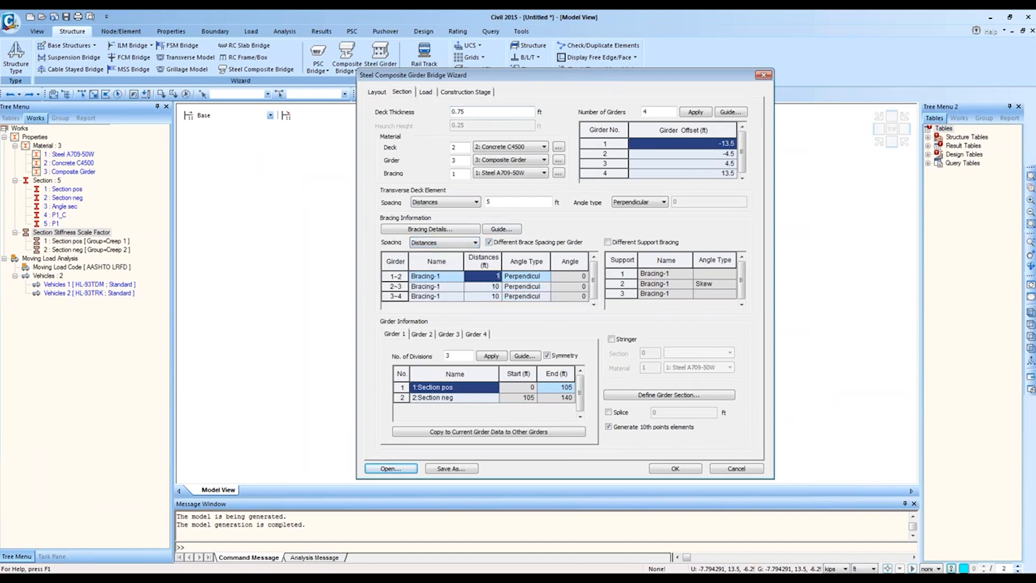
left_click(482, 287)
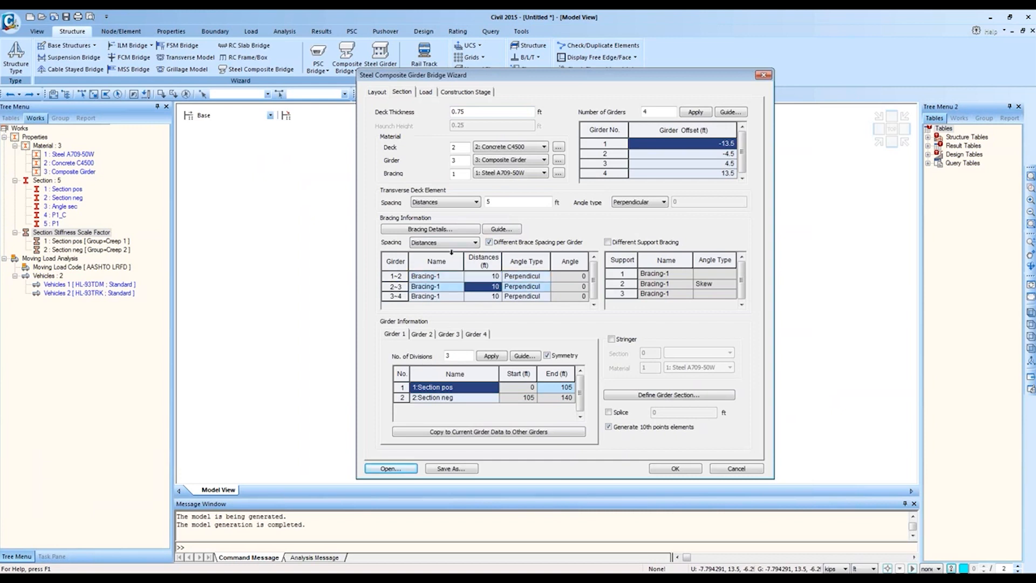
left_click(484, 277)
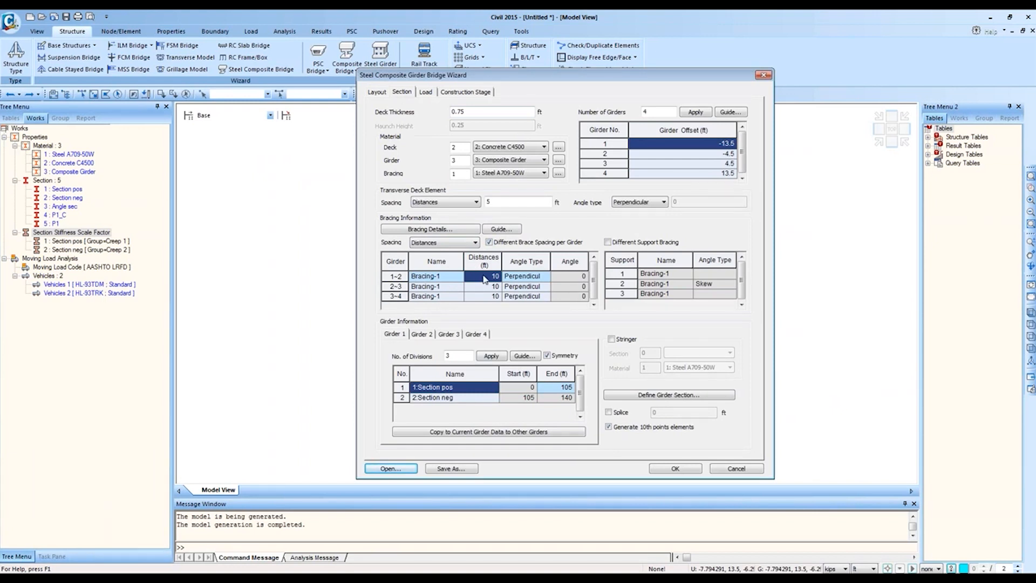
Step: Enter brace distances 14@20, 430,12@20 and 14@20 for the girder pairs and generate the model
type("4@")
key("BackSpace")
type("@")
key("BackSpace")
key("BackSpace")
type("14@20")
key("Return")
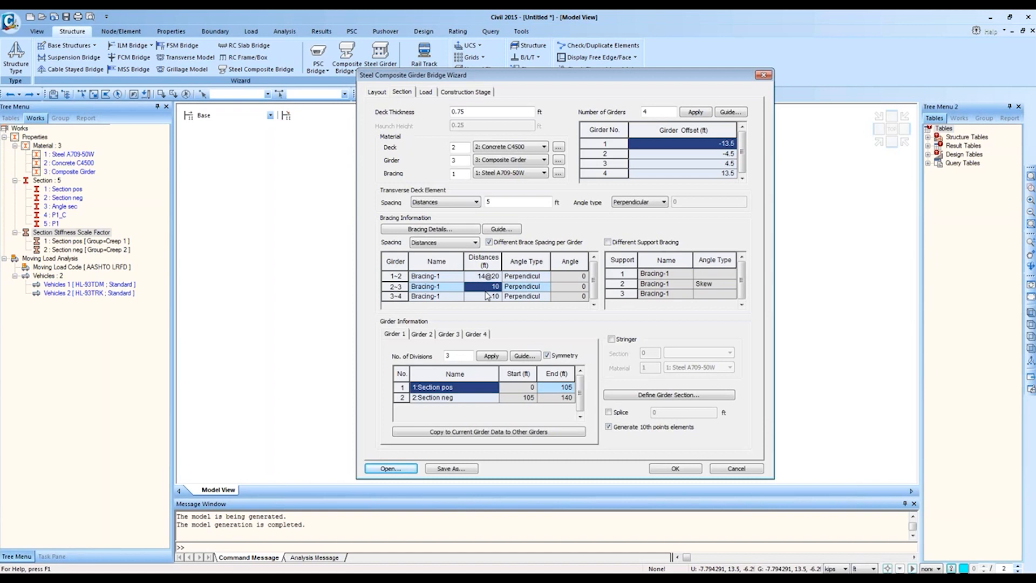
type("4")
type("30")
type(",12@20")
left_click(484, 296)
type("14@20")
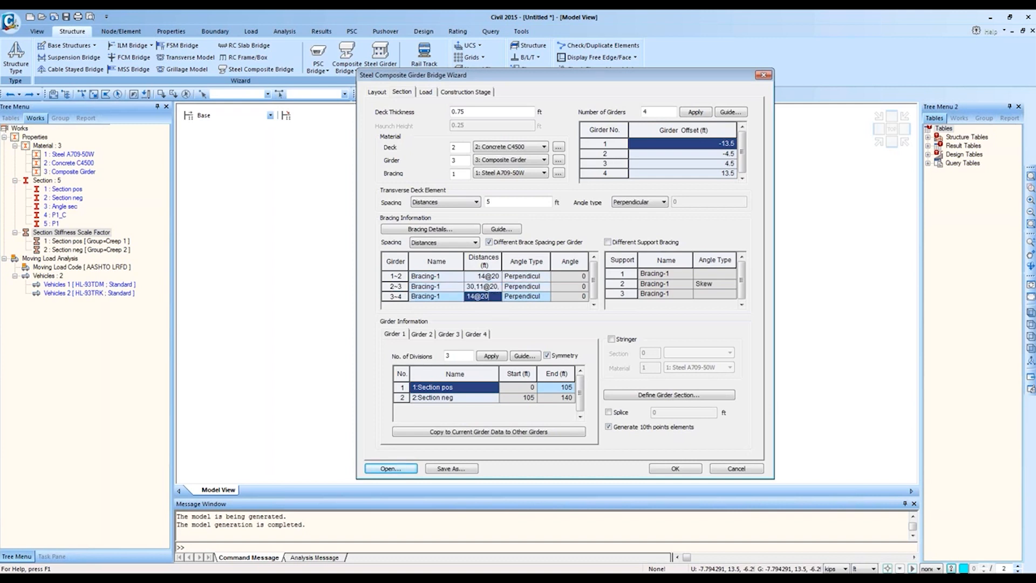
left_click(664, 469)
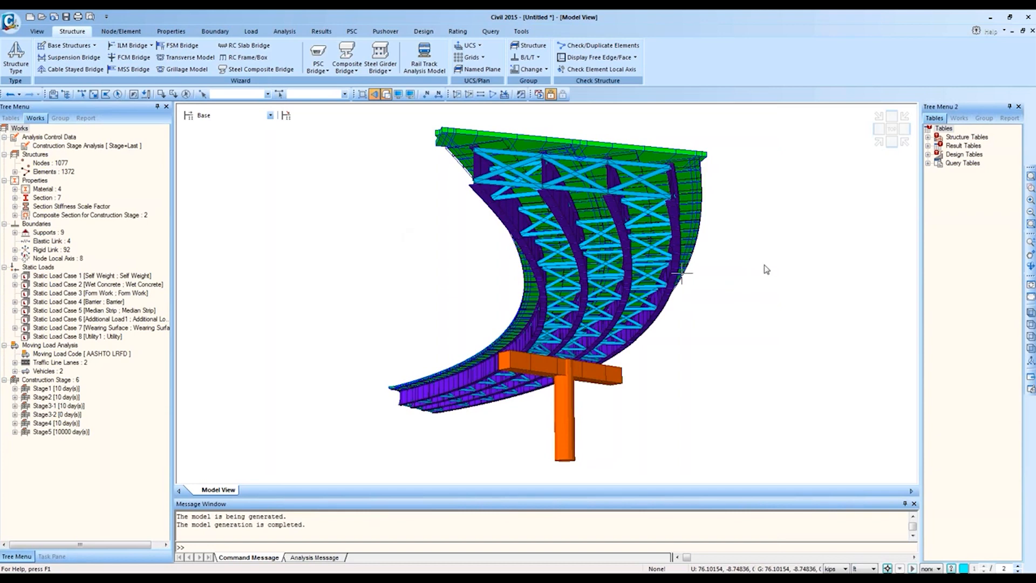
Step: View the curved bridge top-down as a flat wireframe and select all 98 truss elements
middle_click_drag(749, 234, 802, 173, "ctrl")
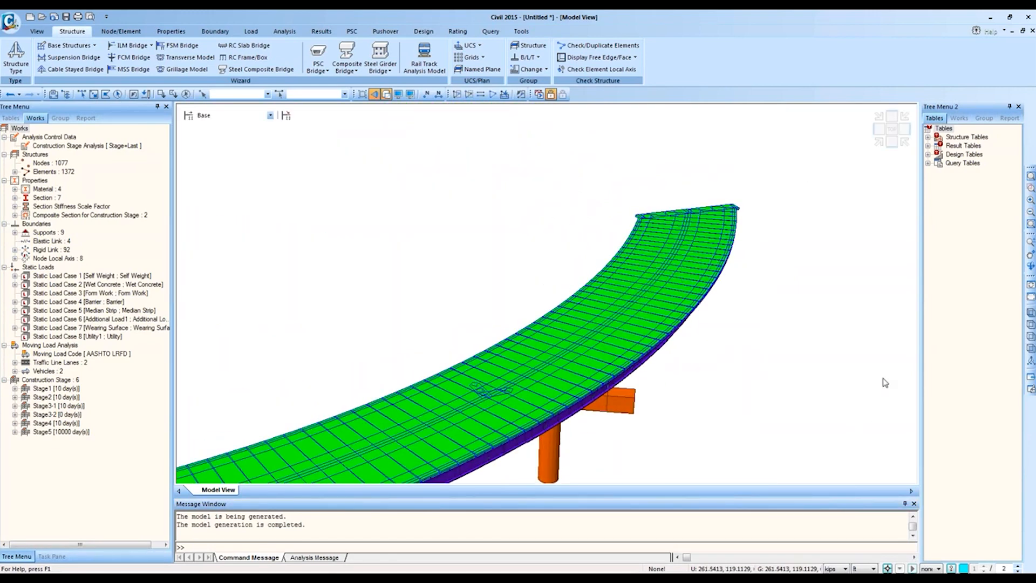
left_click(386, 93)
left_click(374, 94)
left_click(892, 129)
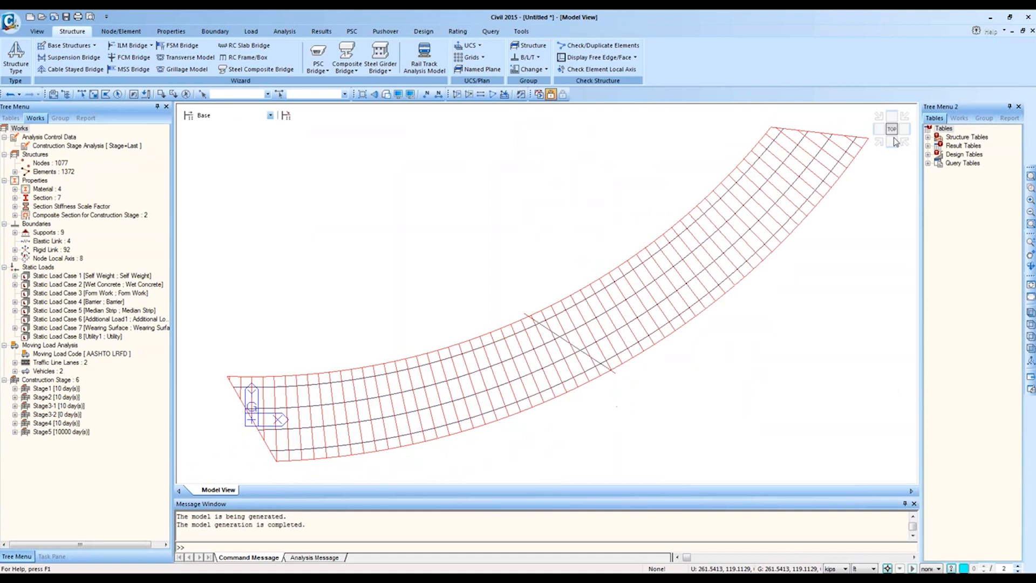
left_click(44, 173)
double_click(44, 173)
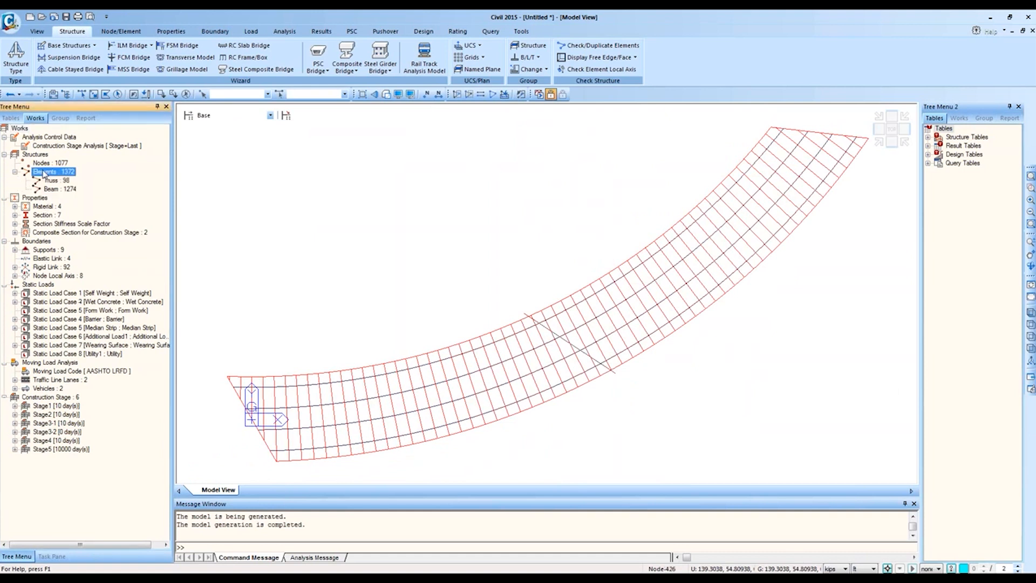
double_click(53, 182)
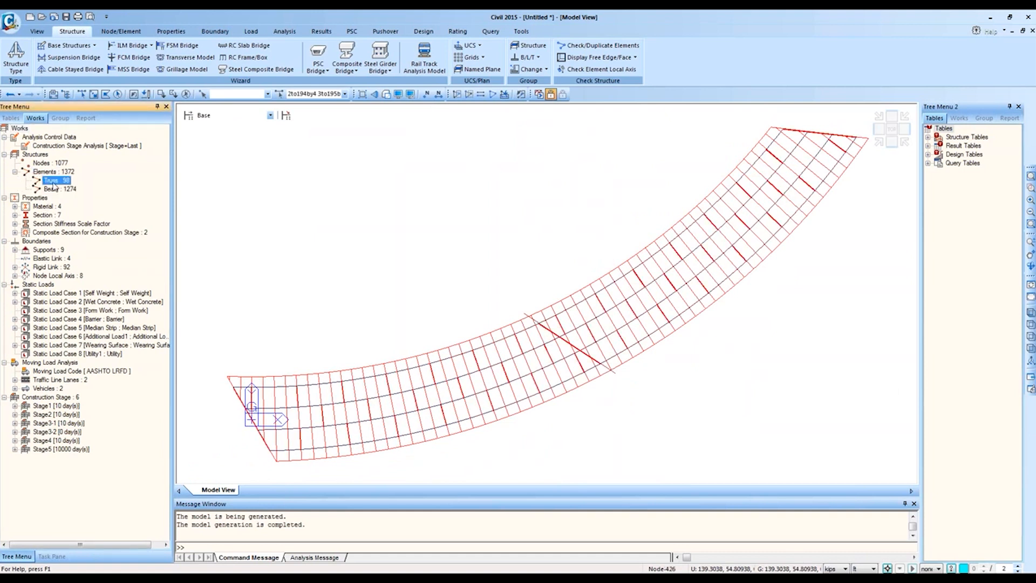
Step: Set Element Color to Global Color in Display Option so all elements share one colour
left_click(410, 94)
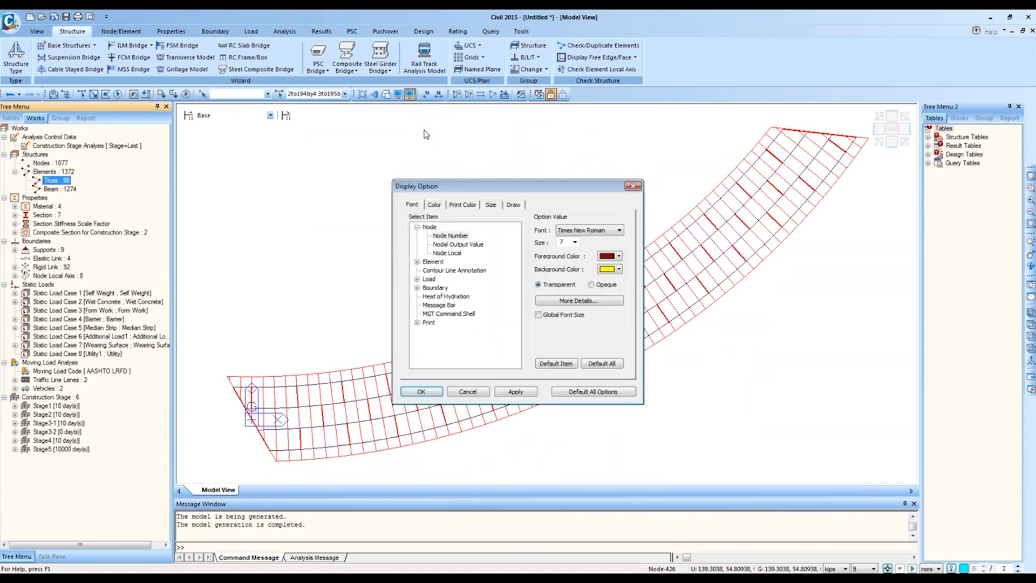
left_click(513, 205)
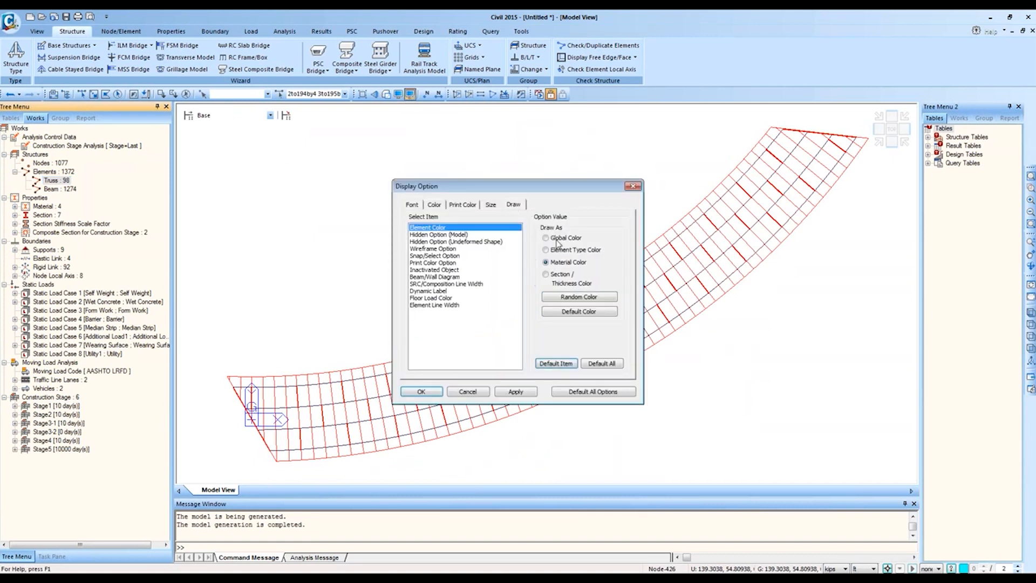
left_click(578, 297)
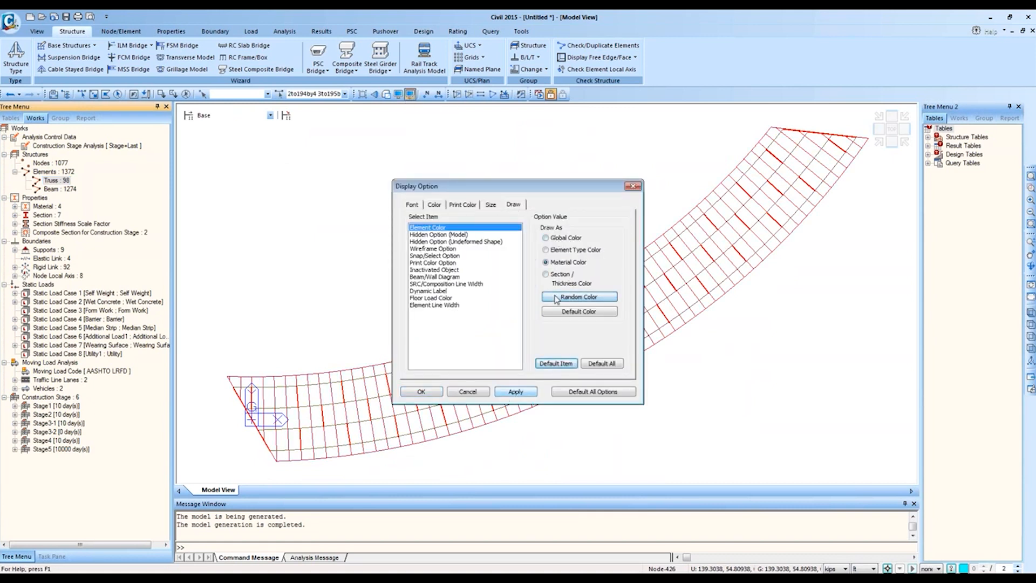
left_click(553, 237)
left_click(573, 312)
left_click(422, 391)
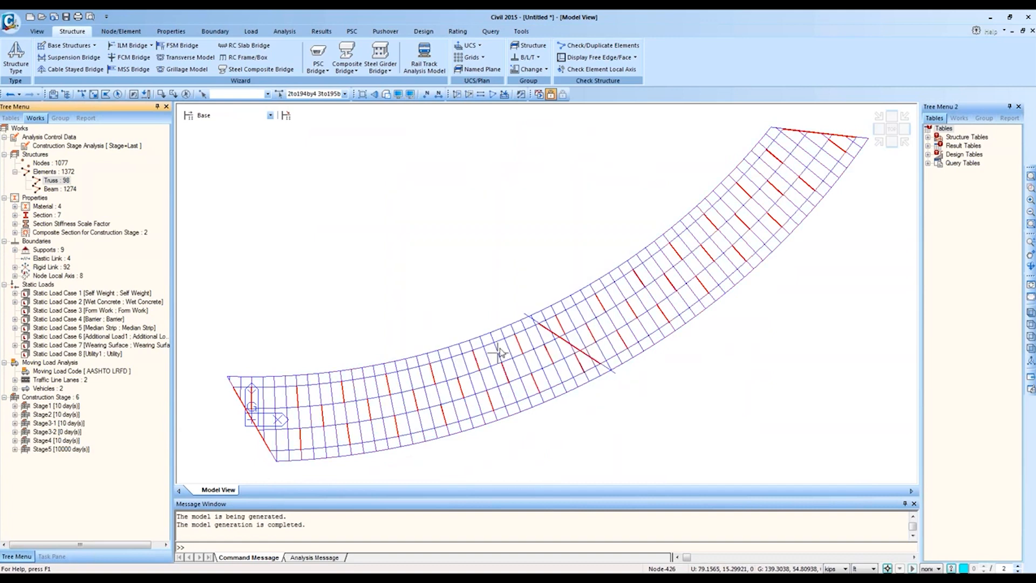
Step: Pan and orbit the bridge to a low isometric angle, then clear the selection
middle_click_drag(430, 357, 654, 257)
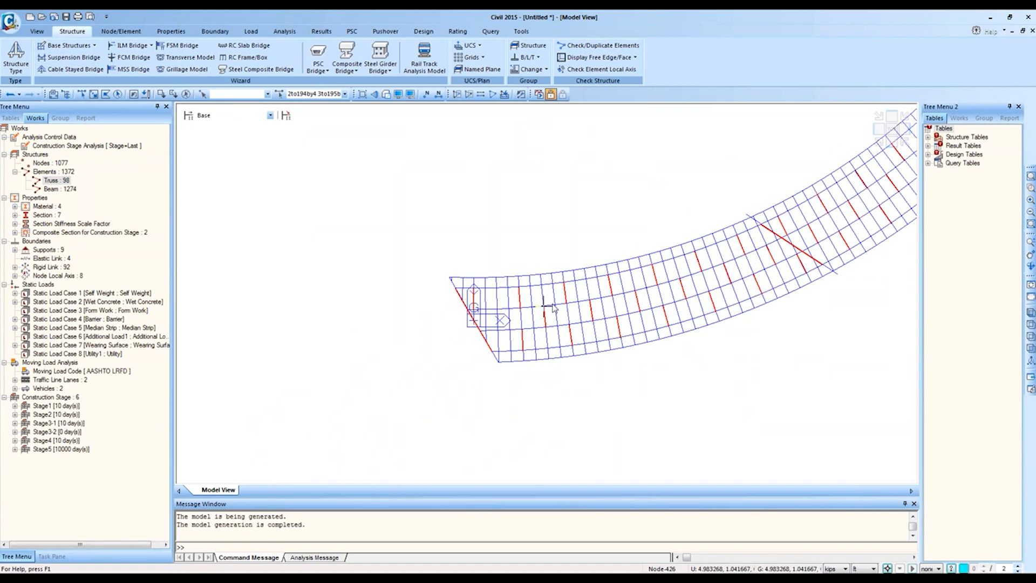
middle_click_drag(711, 279, 495, 378)
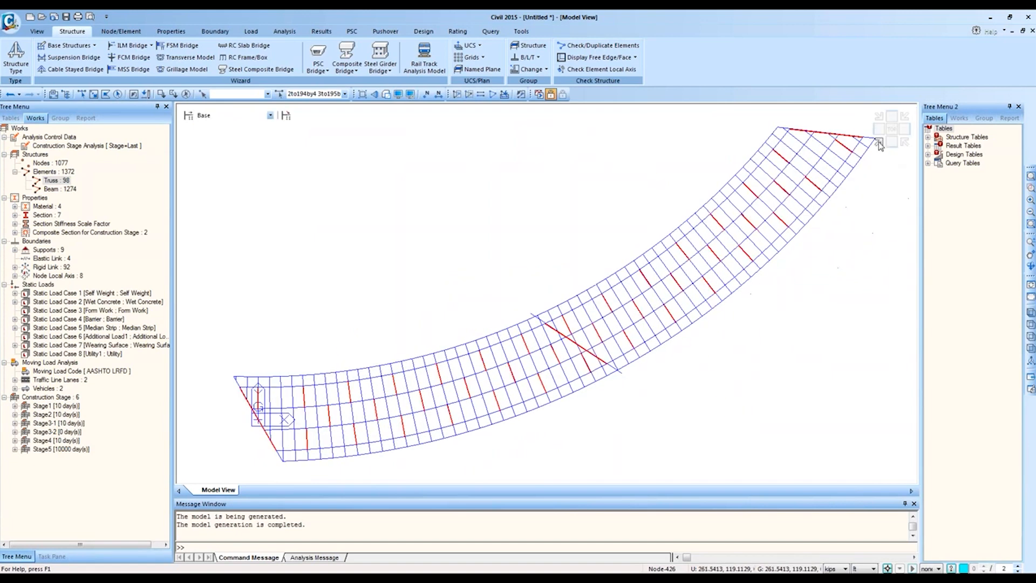
left_click(878, 142)
mouse_move(737, 339)
middle_mouse_down("ctrl")
mouse_move(694, 372)
mouse_move(644, 270)
mouse_move(648, 216)
mouse_move(617, 225)
mouse_move(687, 278)
mouse_move(625, 348)
mouse_move(592, 431)
mouse_move(596, 380)
mouse_move(597, 394)
middle_mouse_up("ctrl")
left_click(185, 94)
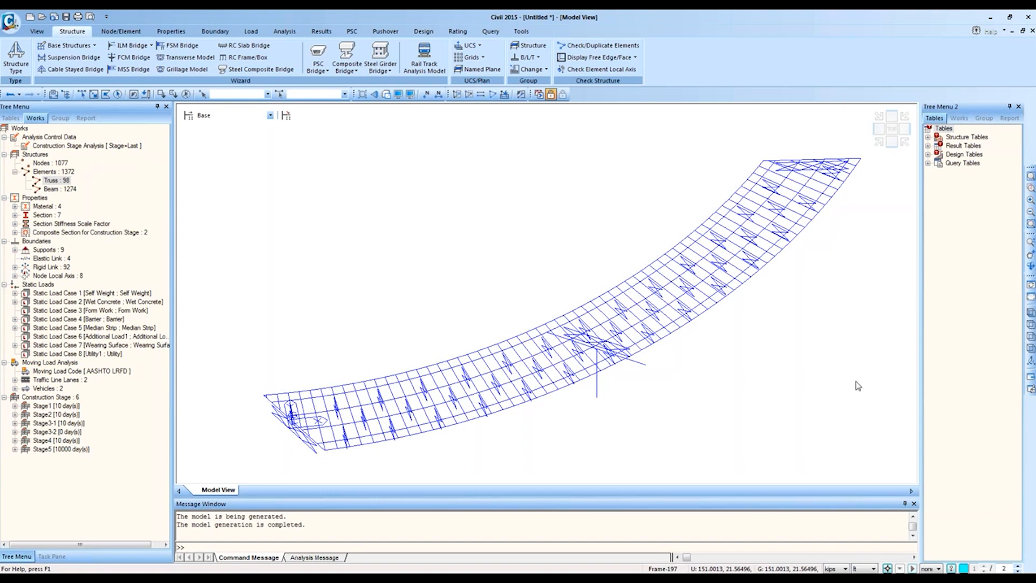
Step: Undo the generated curved bridge to bring back the Steel Composite Girder Bridge Wizard
left_click(281, 70)
left_click(411, 41)
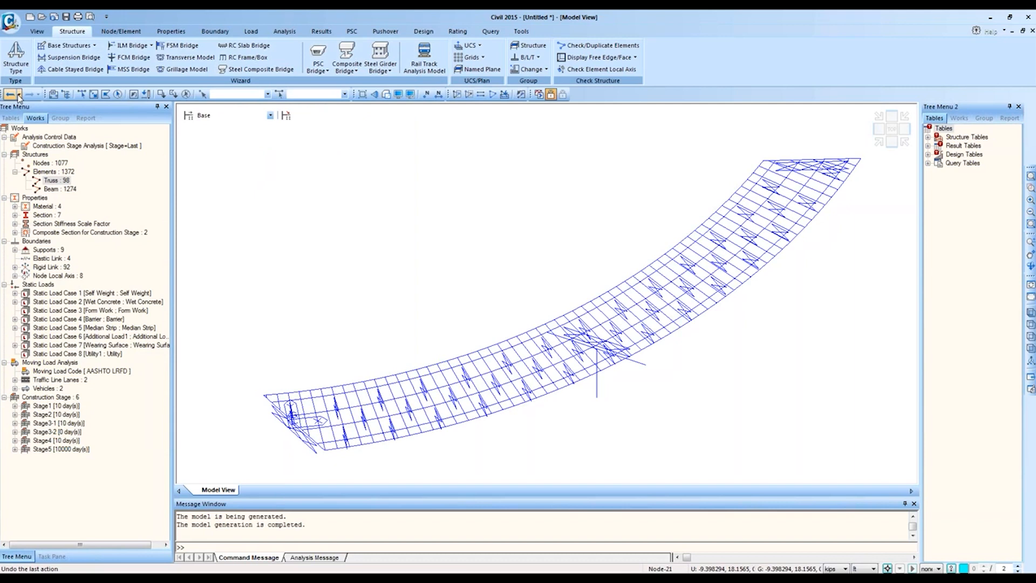
left_click(274, 70)
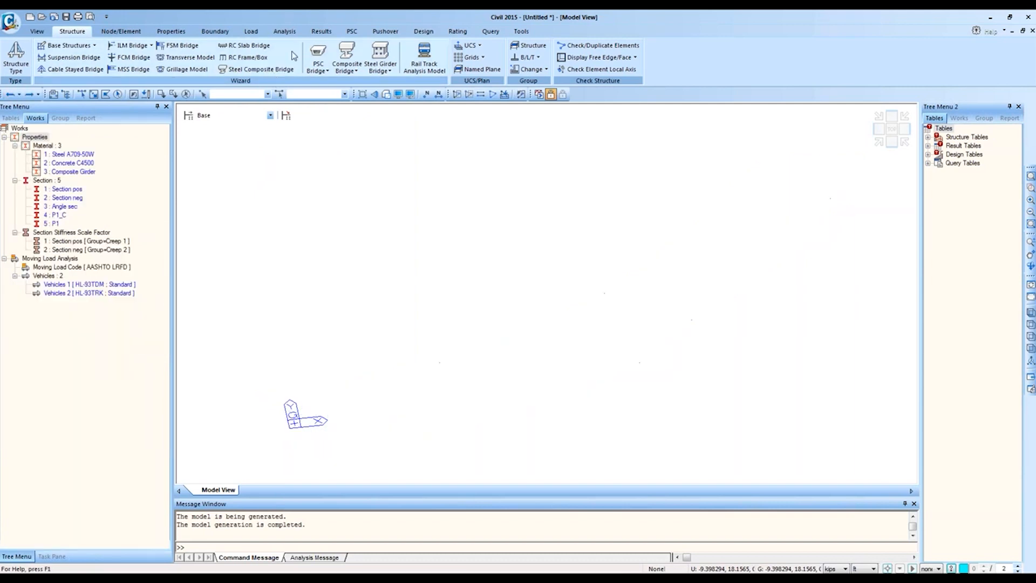
left_click_drag(272, 48, 595, 109)
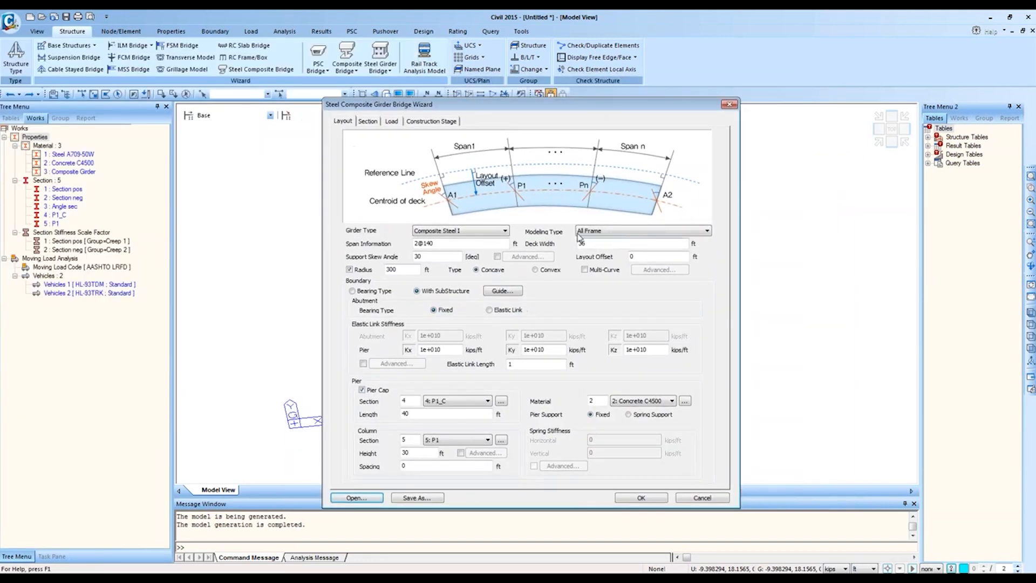
Step: Review the girder count and offsets on the Section tab, cancel, and redo the model
left_click(368, 120)
left_click(635, 142)
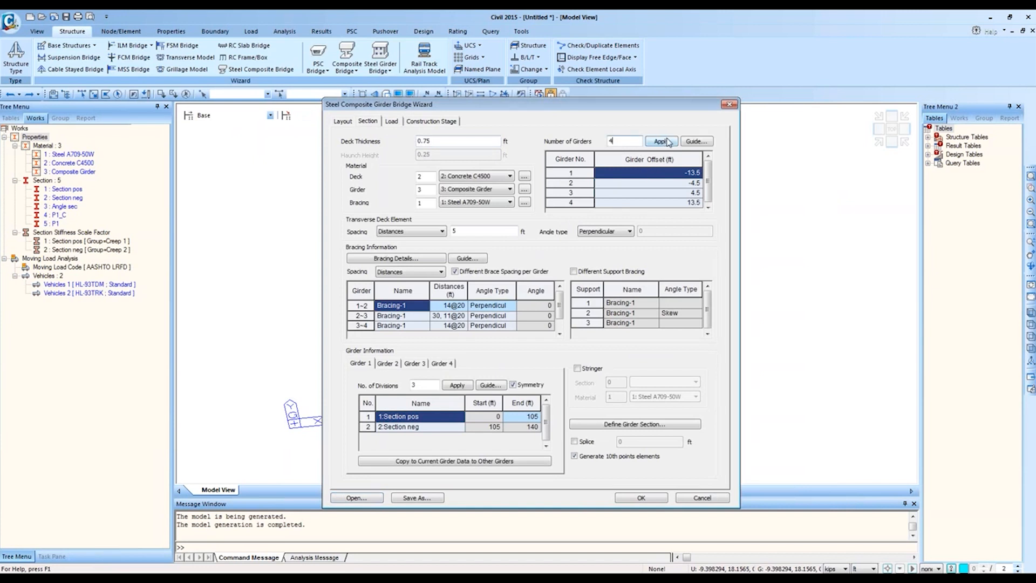
key("BackSpace")
type("5")
type("4")
left_click(667, 184)
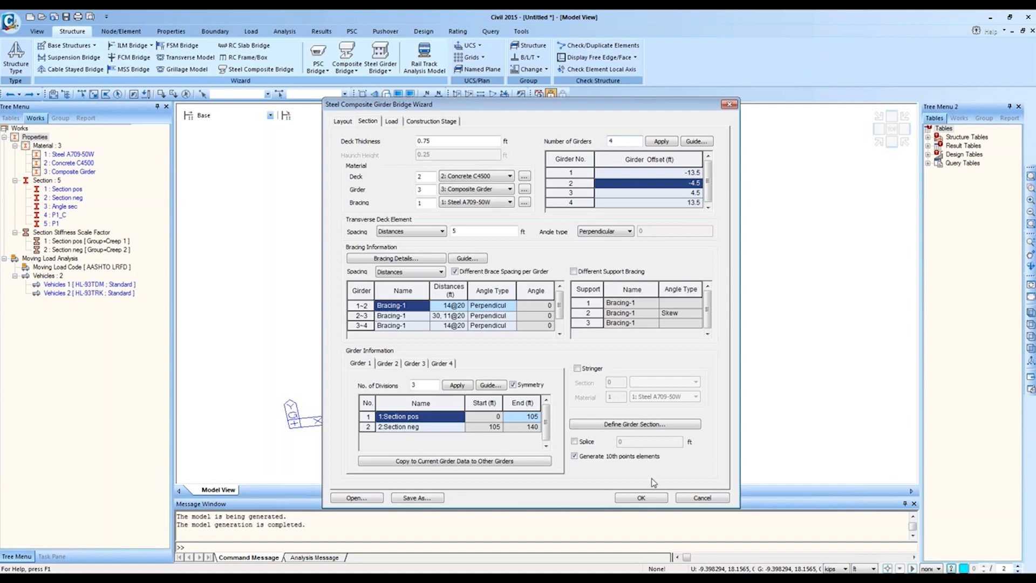
left_click(702, 498)
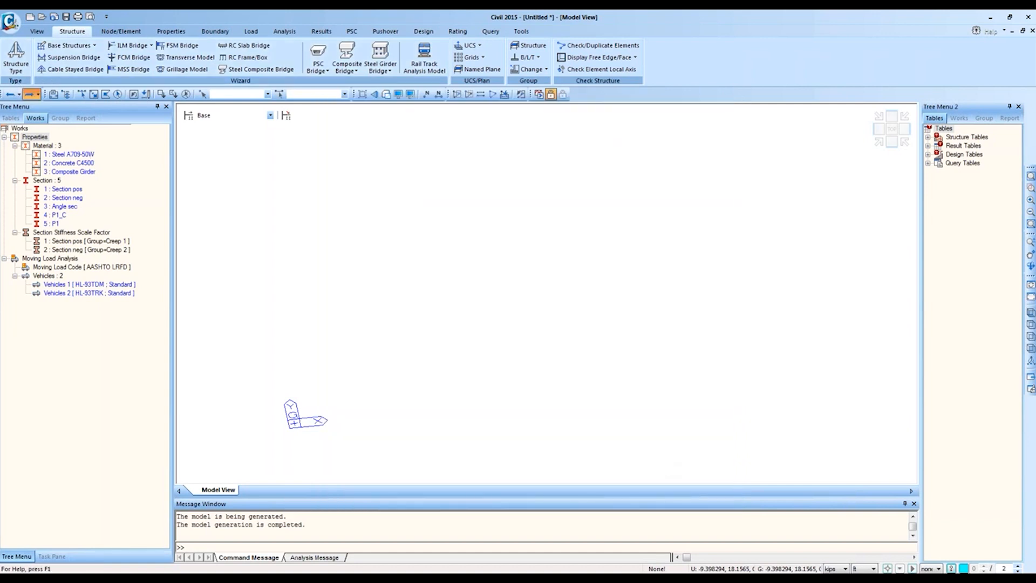
left_click(31, 94)
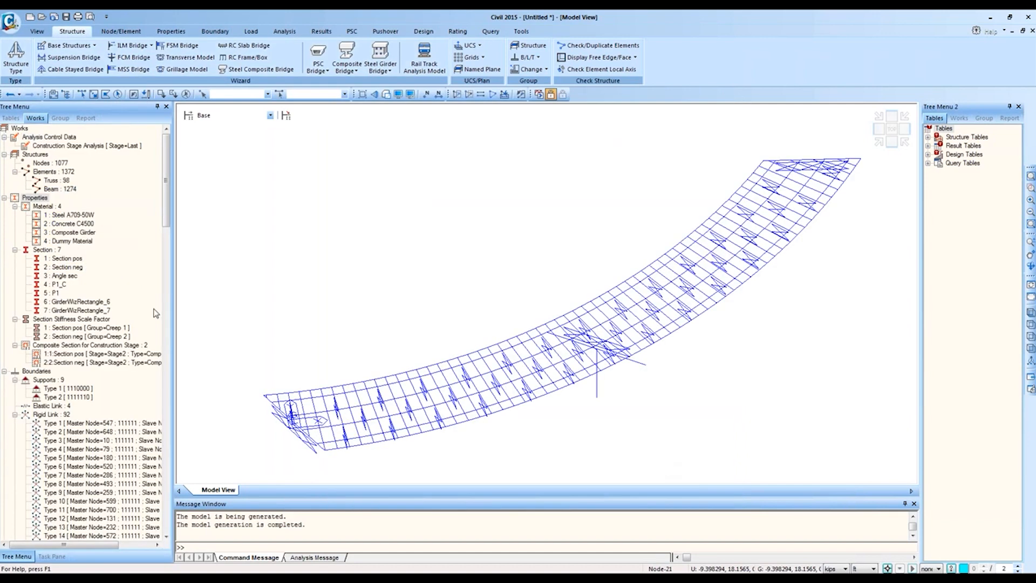
Step: Colour elements by Section/Thickness Color and render the model as hidden surfaces
left_click(410, 95)
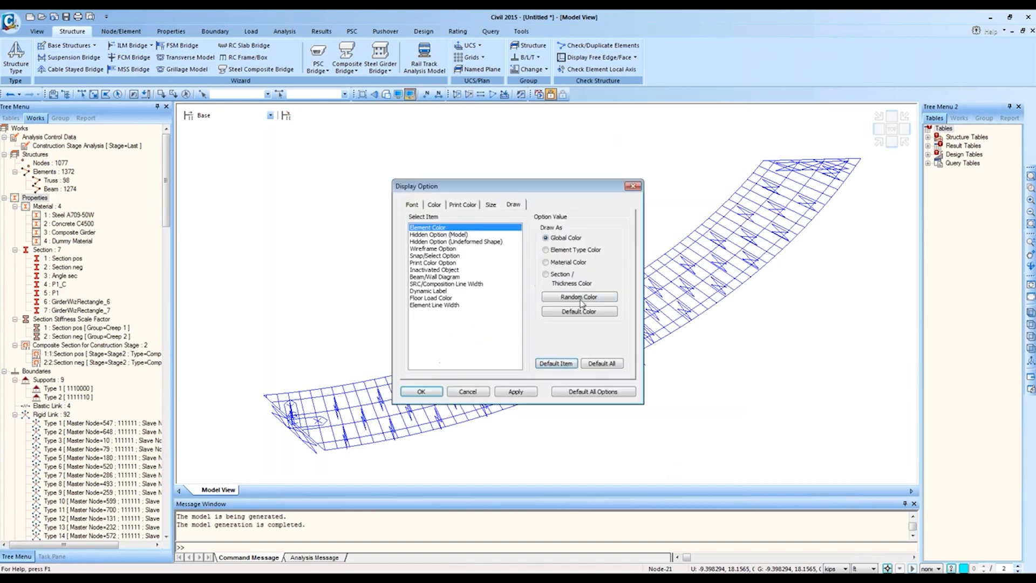
left_click(563, 274)
left_click(421, 391)
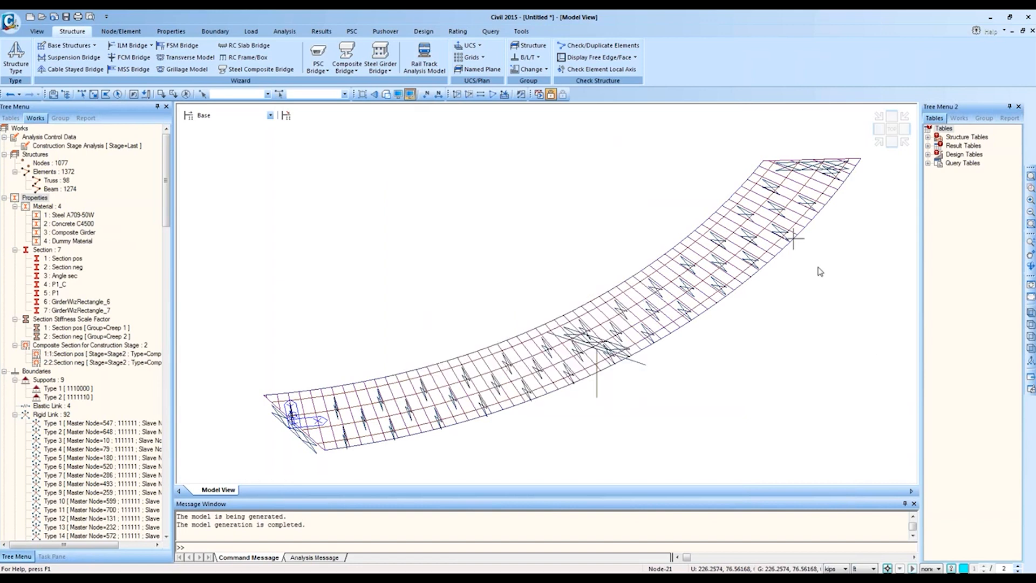
left_click(386, 95)
left_click(374, 94)
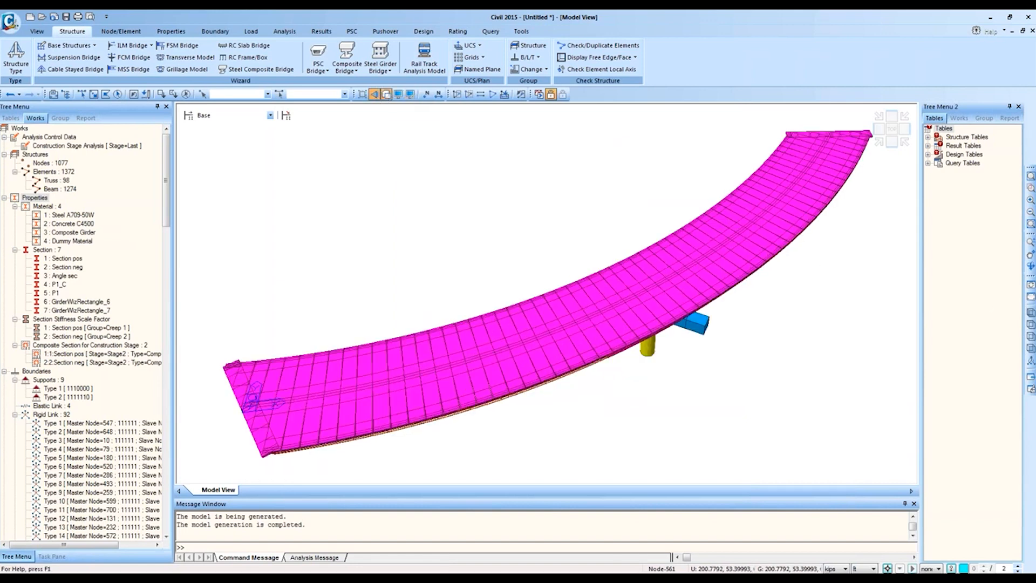
Step: Orbit to an isometric view beneath the deck and zoom window around the central pier
left_click(1031, 312)
middle_click_drag(630, 357, 585, 347, "ctrl")
left_click(885, 144)
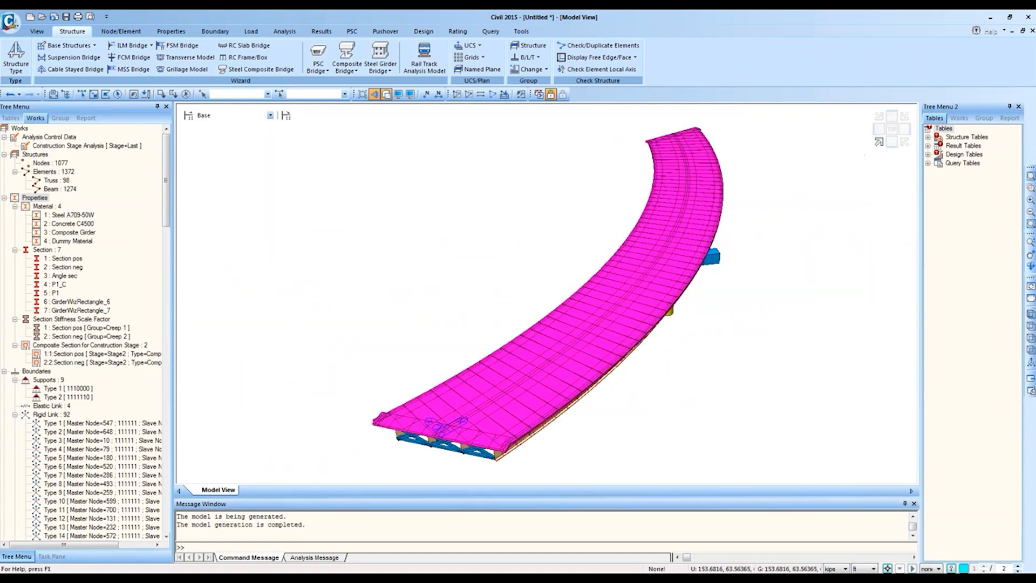
left_click(884, 144)
left_click(906, 145)
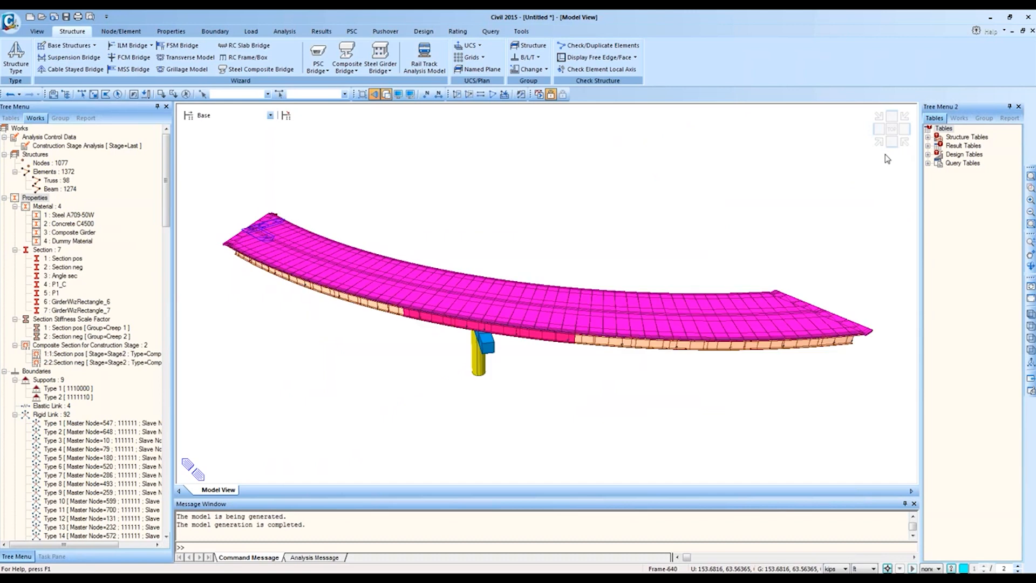
middle_click_drag(679, 282, 714, 209, "ctrl")
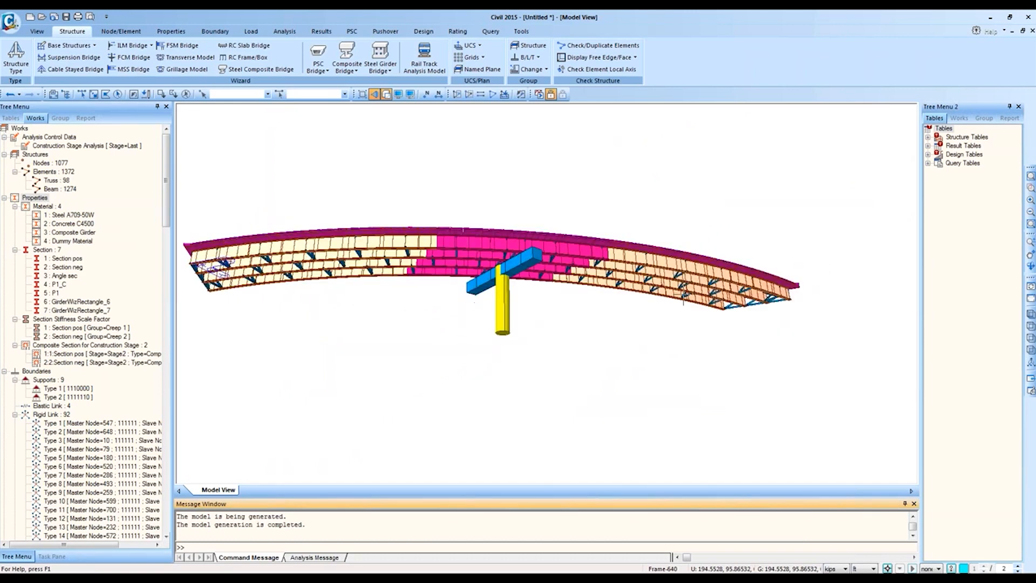
left_click(1030, 188)
left_click_drag(616, 357, 347, 180)
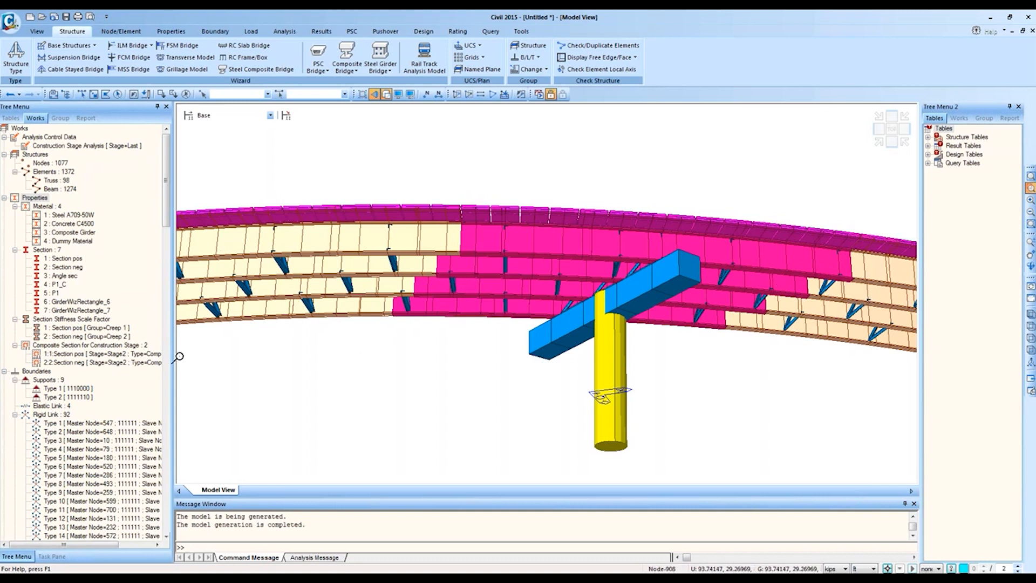
Step: Highlight the Section neg and Section pos girder elements, then bring up the Properties tools
left_click(70, 266)
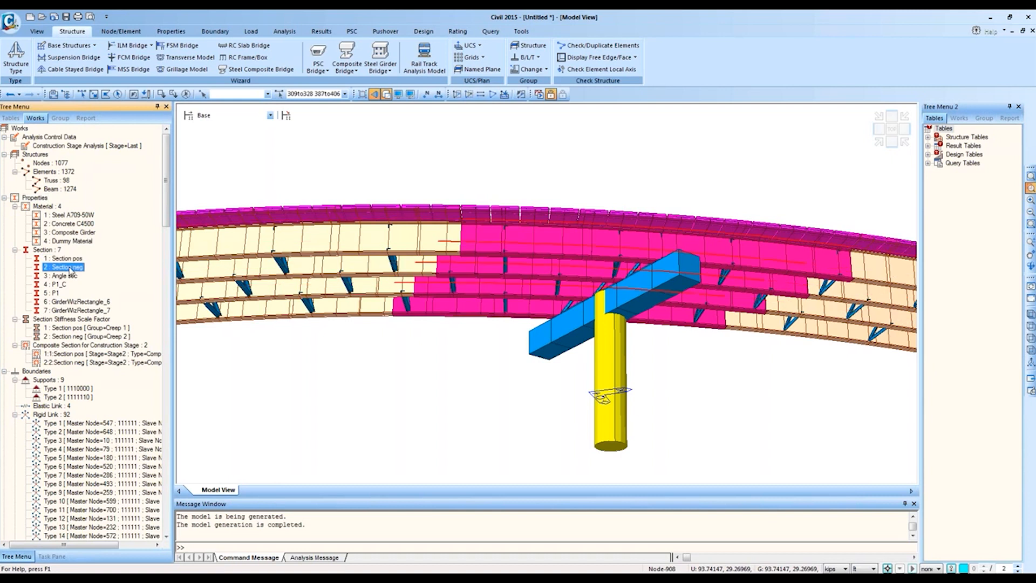
left_click(70, 262)
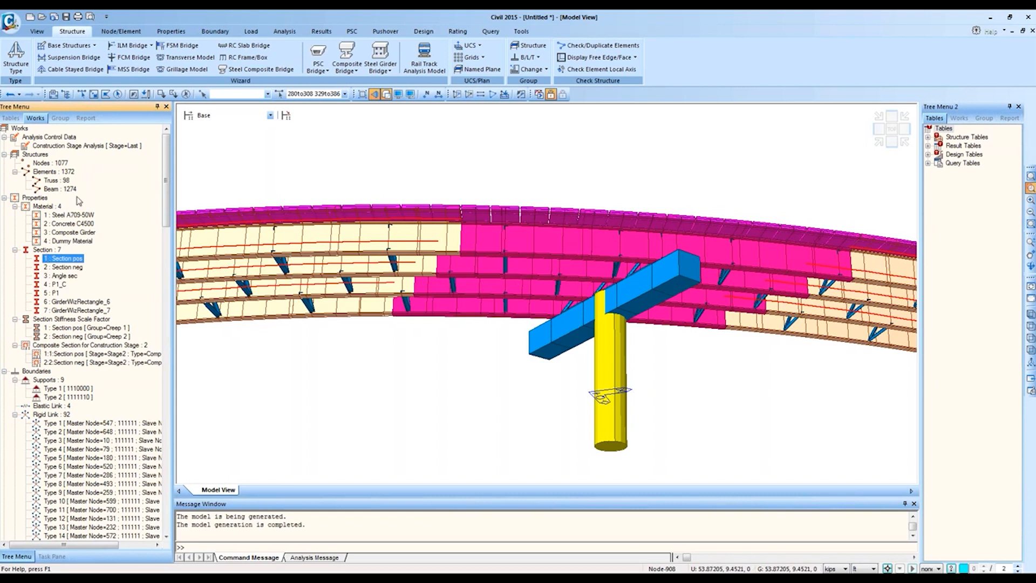
right_click(57, 251)
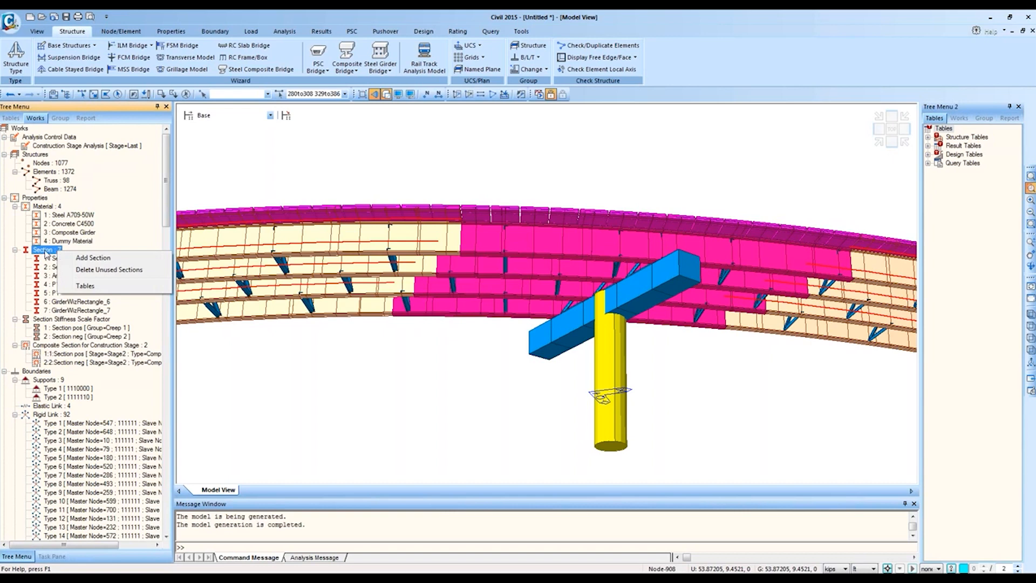
left_click(179, 32)
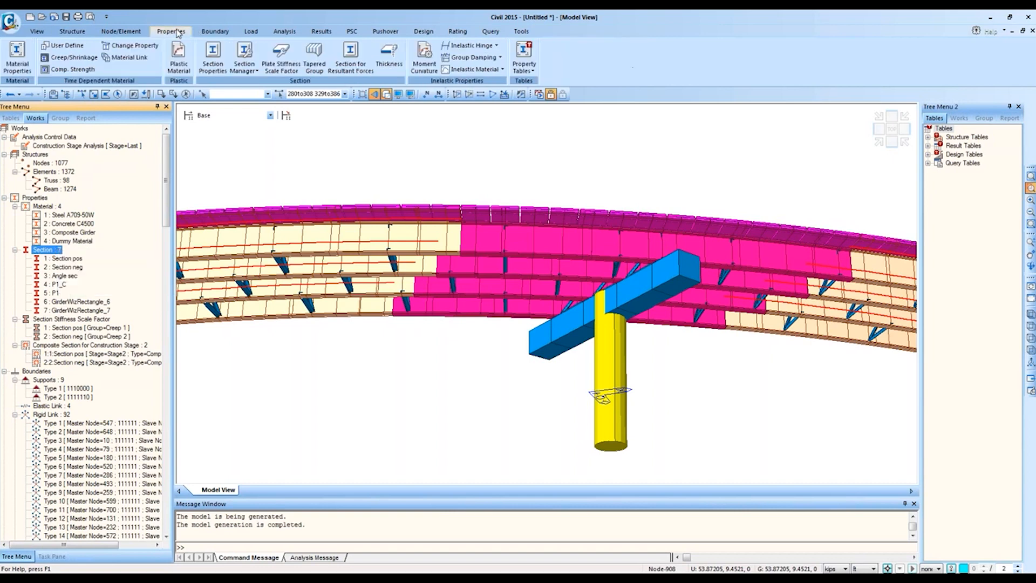
Step: Copy Section neg into new section 8 and rename it Section neg 1
left_click(214, 67)
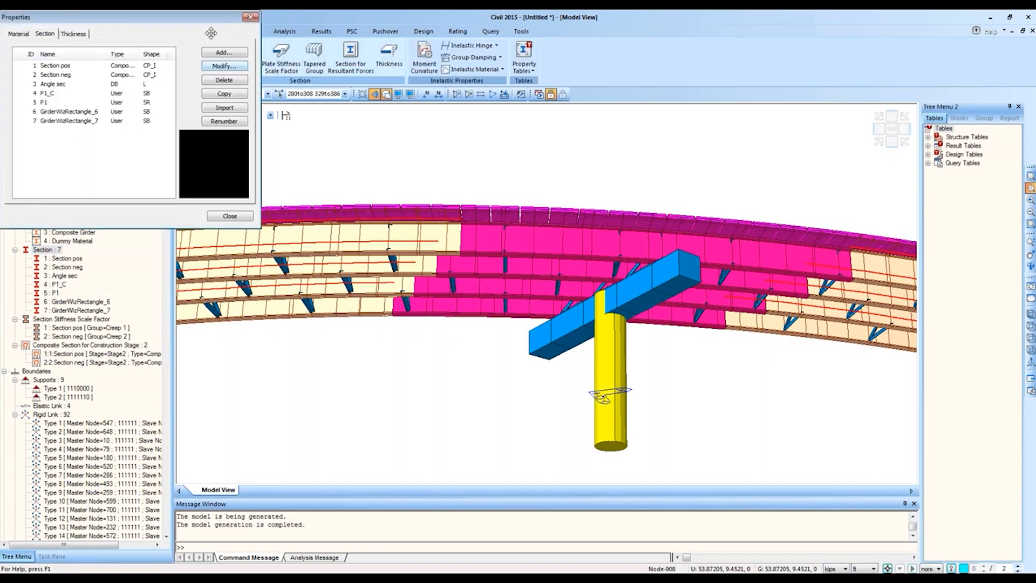
left_click(286, 216)
left_click(410, 234)
double_click(251, 270)
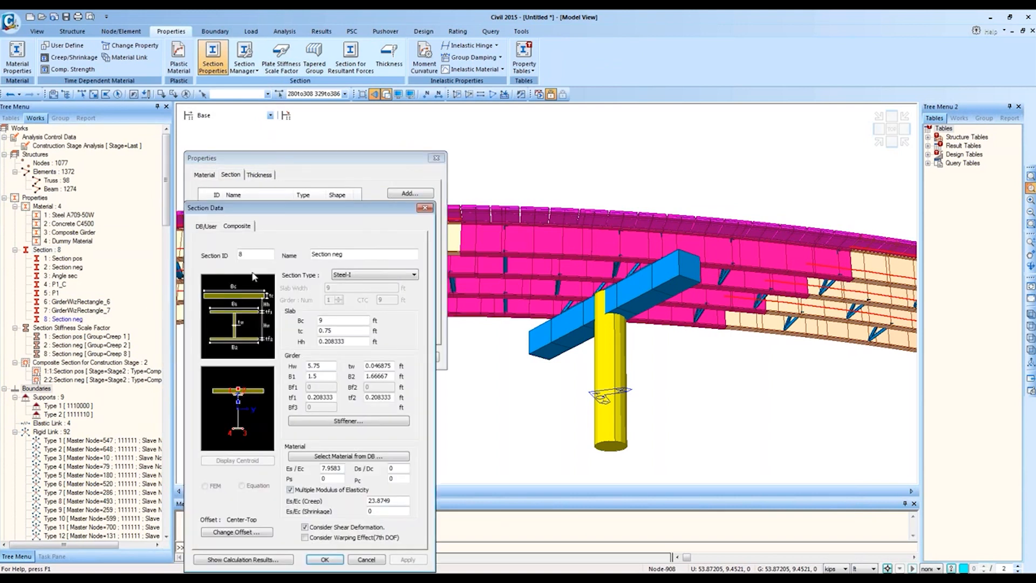
left_click(372, 254)
type("1")
left_click(335, 397)
Step: Set Section neg 1 web thickness tw to 0.2 ft and tf2 to 0.5 ft
left_click_drag(372, 367, 400, 378)
type("075")
left_click_drag(372, 398, 391, 397)
type("25")
key("BackSpace")
key("BackSpace")
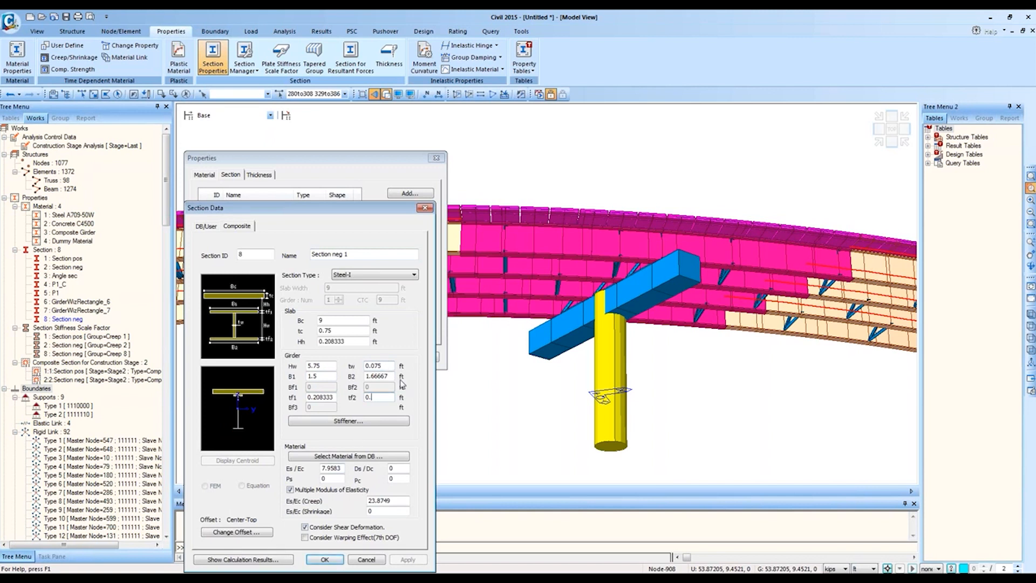
type("5")
left_click_drag(381, 366, 370, 364)
type("2")
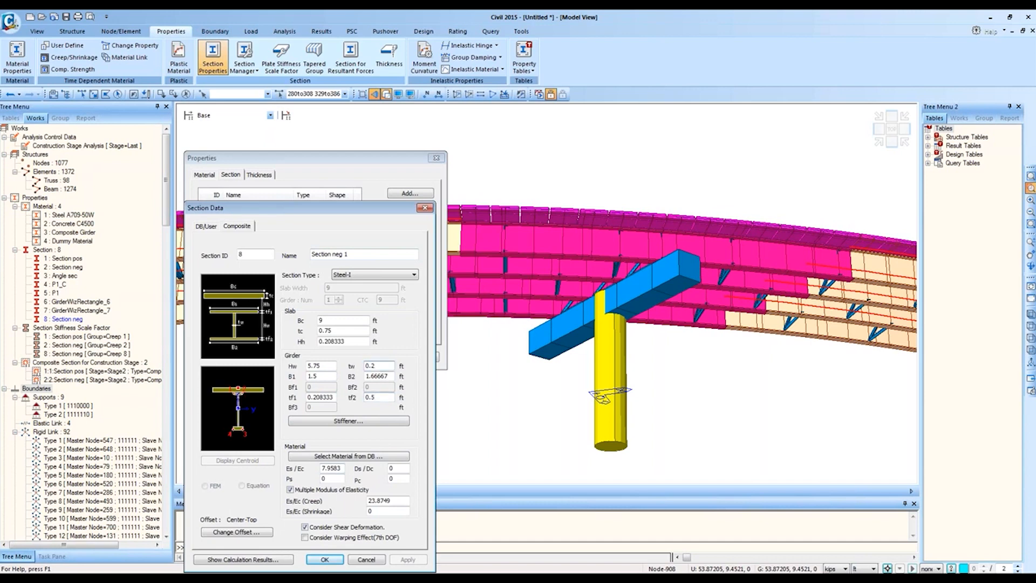
left_click(325, 560)
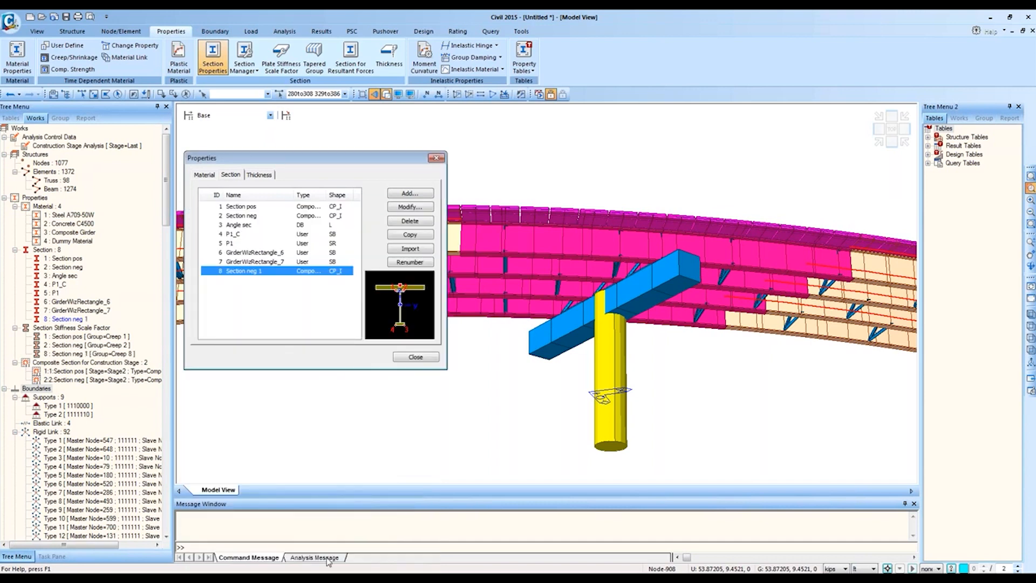
left_click(411, 354)
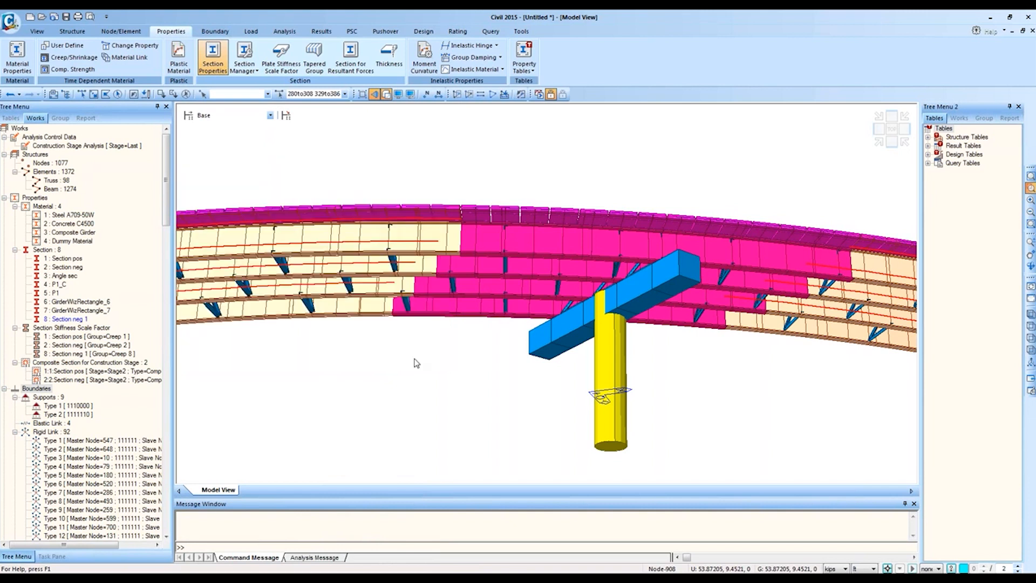
Step: Select the Section neg elements, review their data, and assign Section neg 1 to them
left_click(69, 267)
right_click(74, 271)
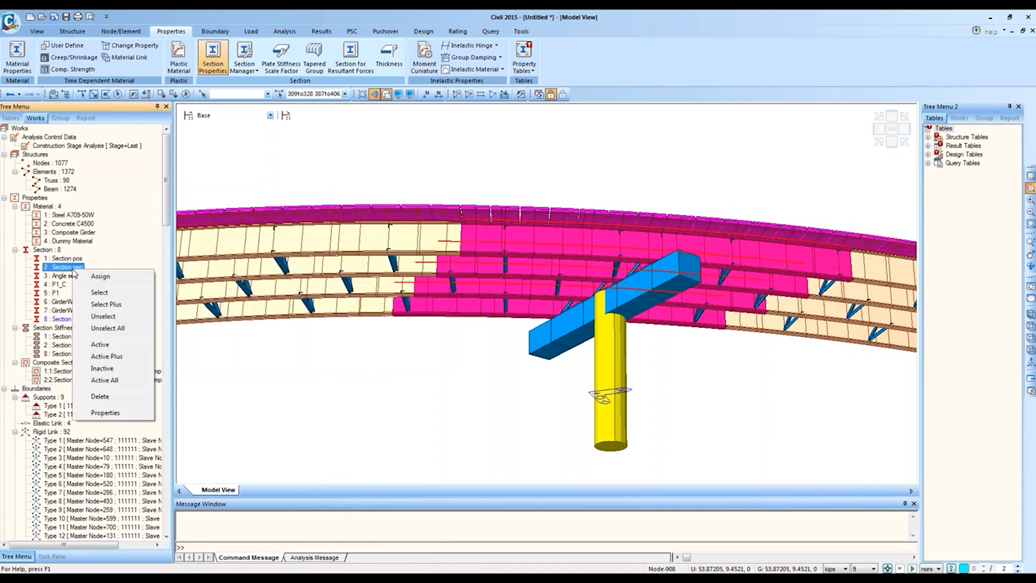
left_click(112, 415)
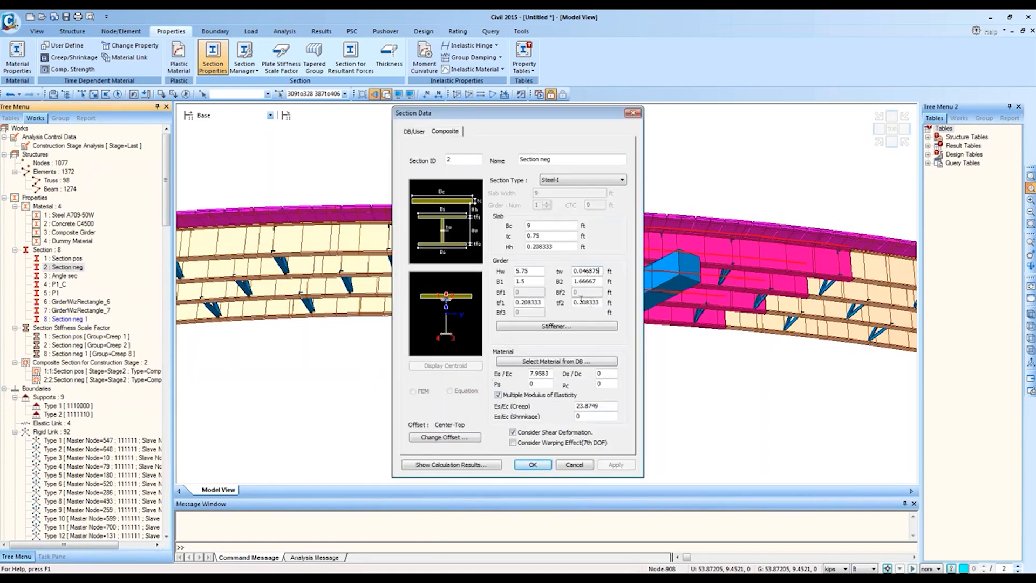
left_click(633, 113)
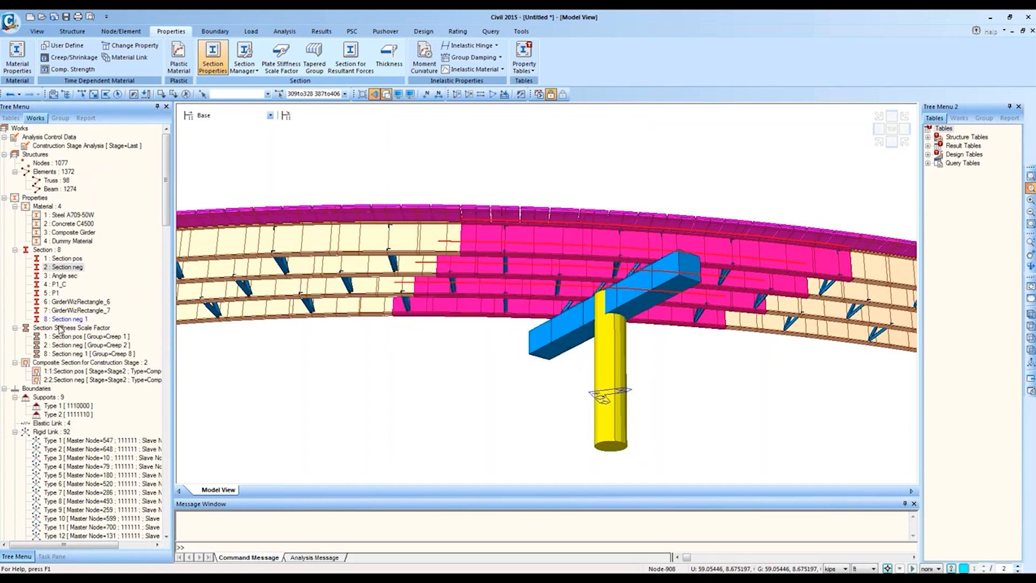
left_click_drag(65, 321, 360, 387)
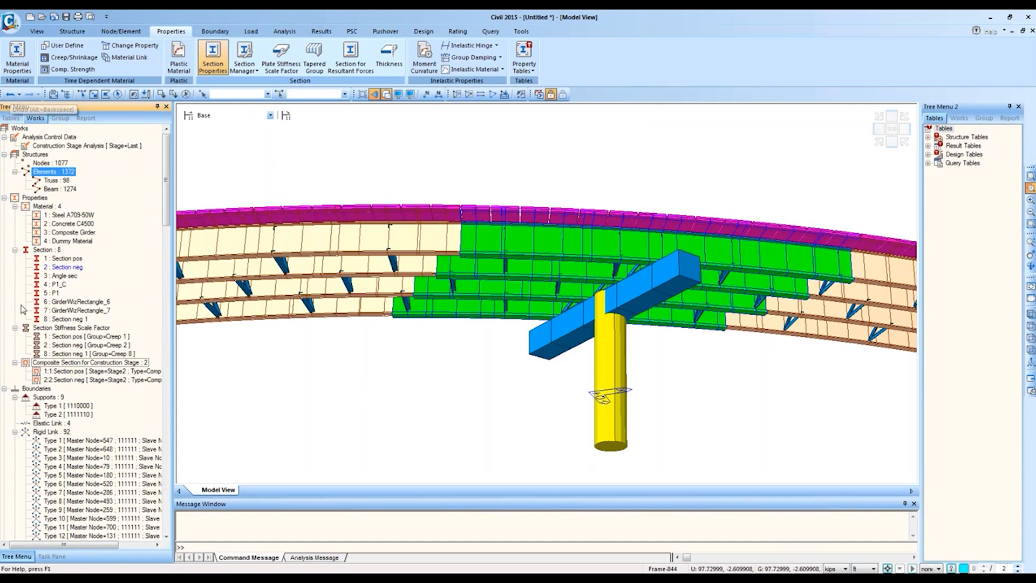
Step: Highlight Concrete C4500 and Composite Girder elements, window-select the left span, then clear selection
left_click(68, 224)
left_click(74, 233)
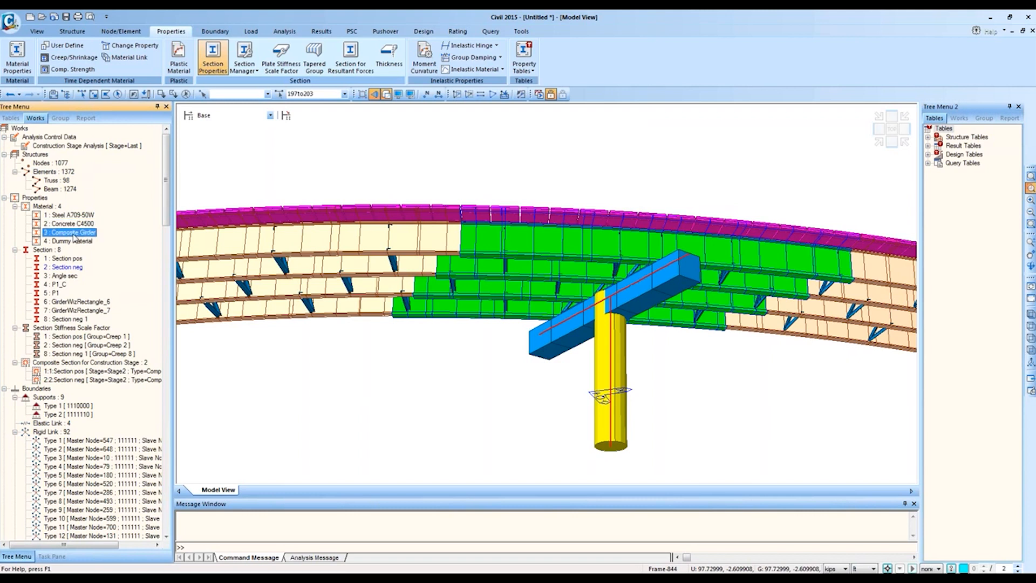
left_click(94, 95)
left_click_drag(352, 174, 231, 298)
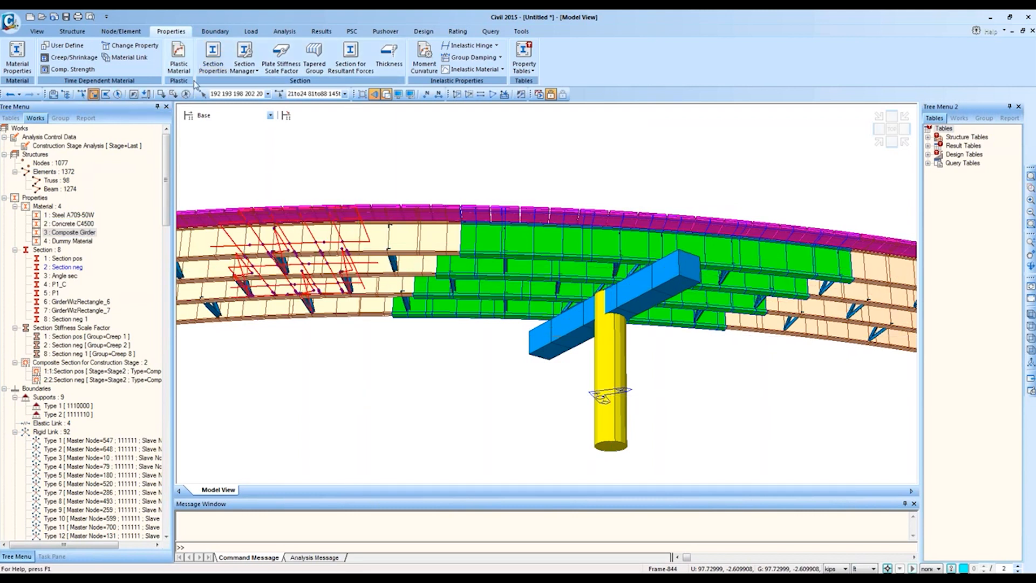
left_click(186, 95)
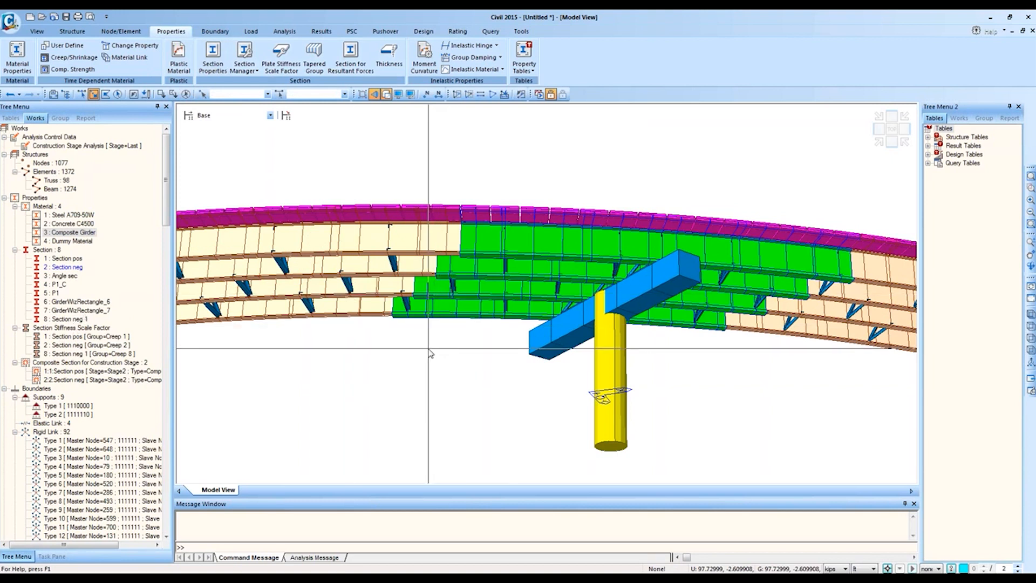
right_click(65, 322)
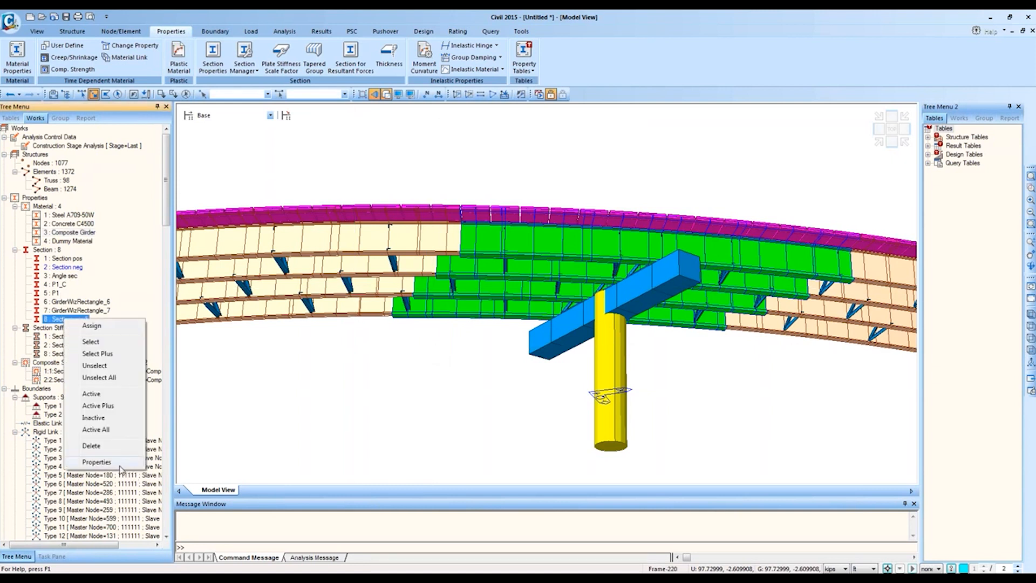
Step: Change Section neg 1's bottom flange thickness tf2 to 1 ft and apply it
left_click(120, 463)
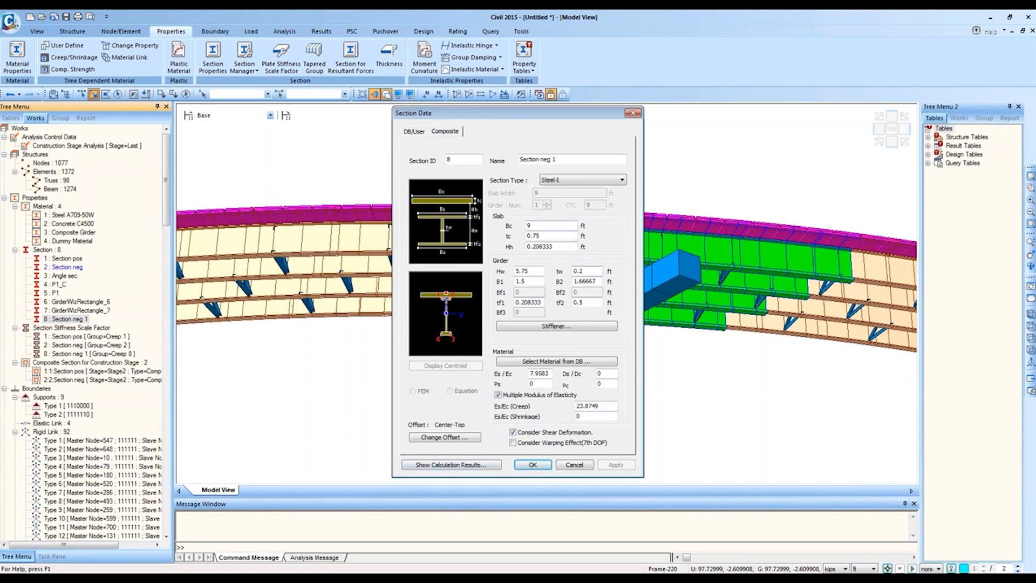
left_click(598, 302)
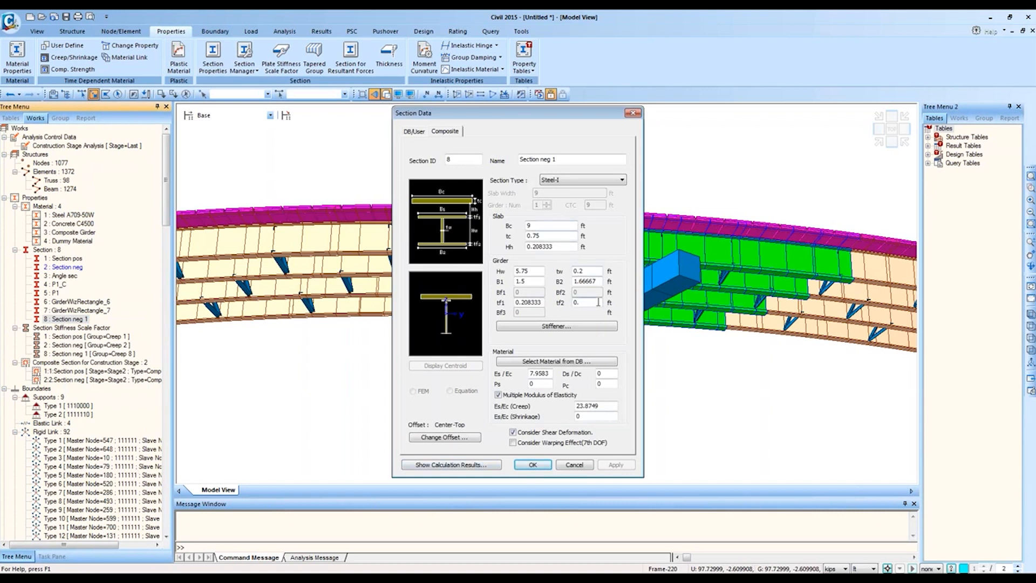
key("BackSpace")
key("BackSpace")
type("1")
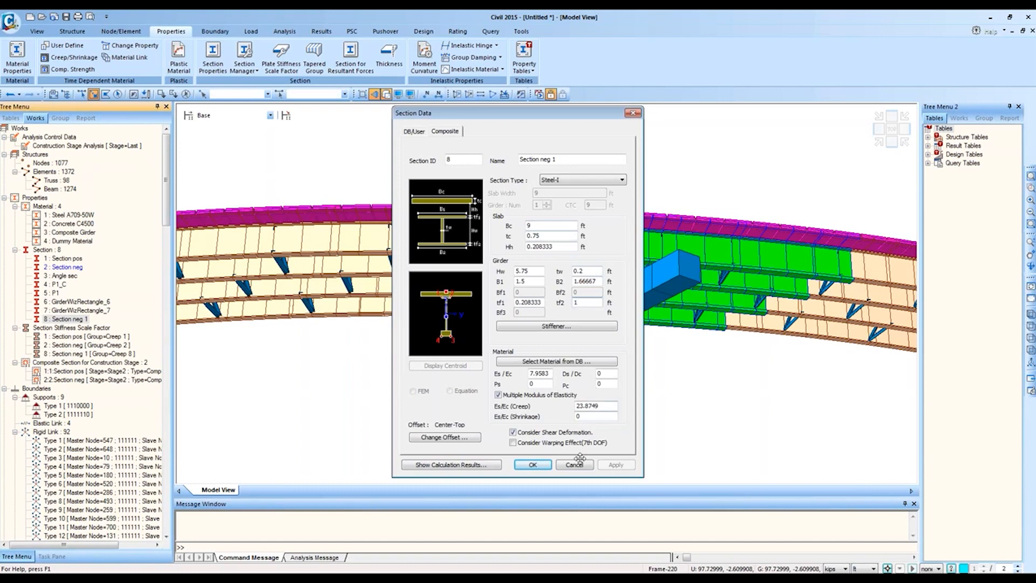
left_click(543, 468)
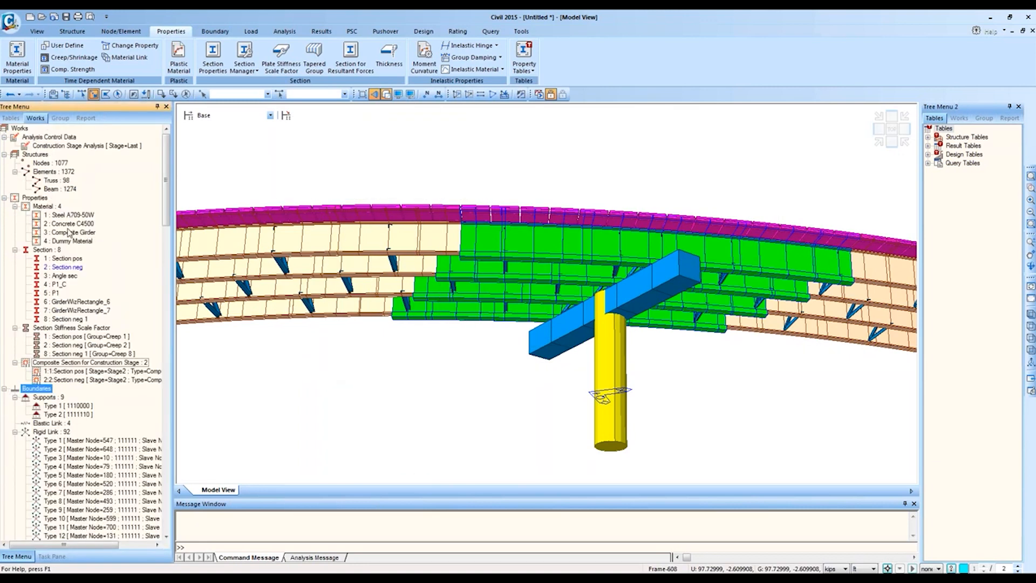
Step: Activate only the 3: Composite Girder elements and zoom and tilt onto the green girders
left_click(85, 233)
double_click(85, 232)
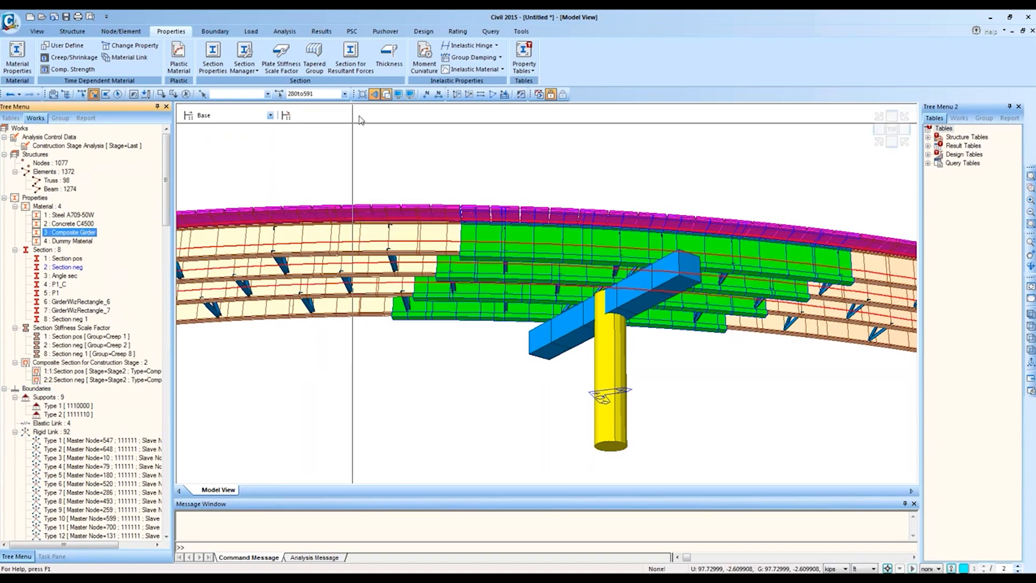
left_click(457, 95)
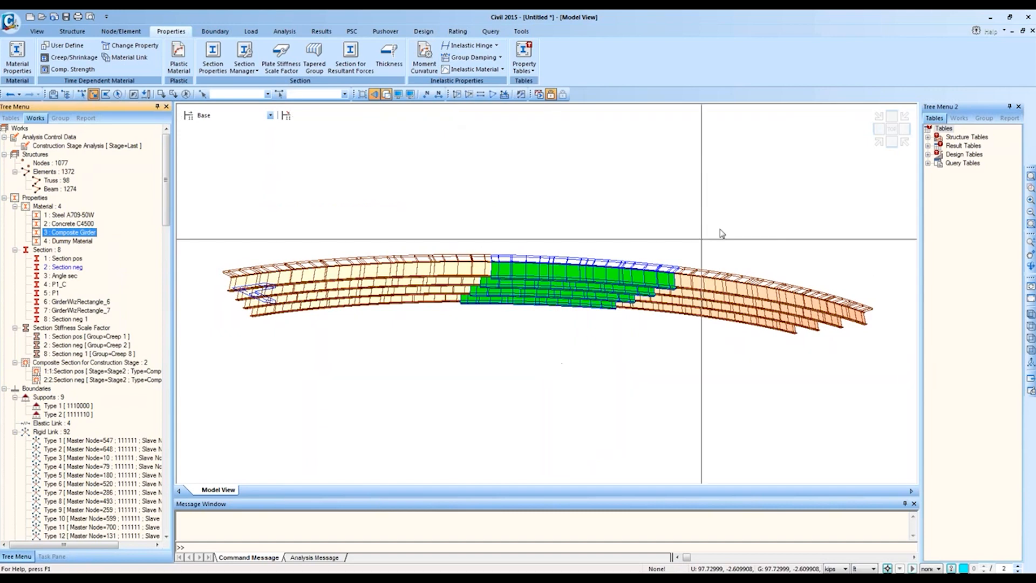
left_click(891, 142)
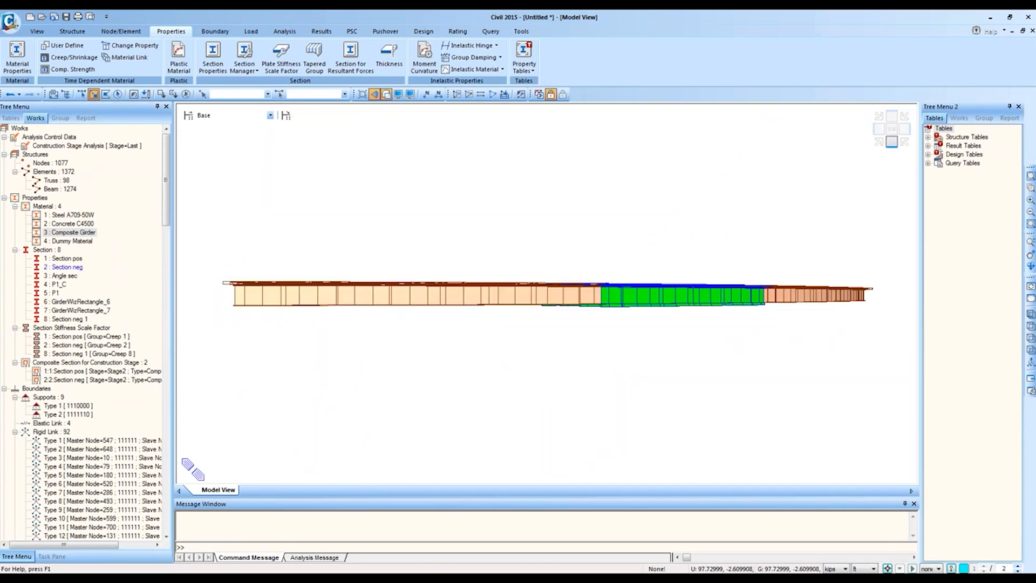
left_click(1030, 188)
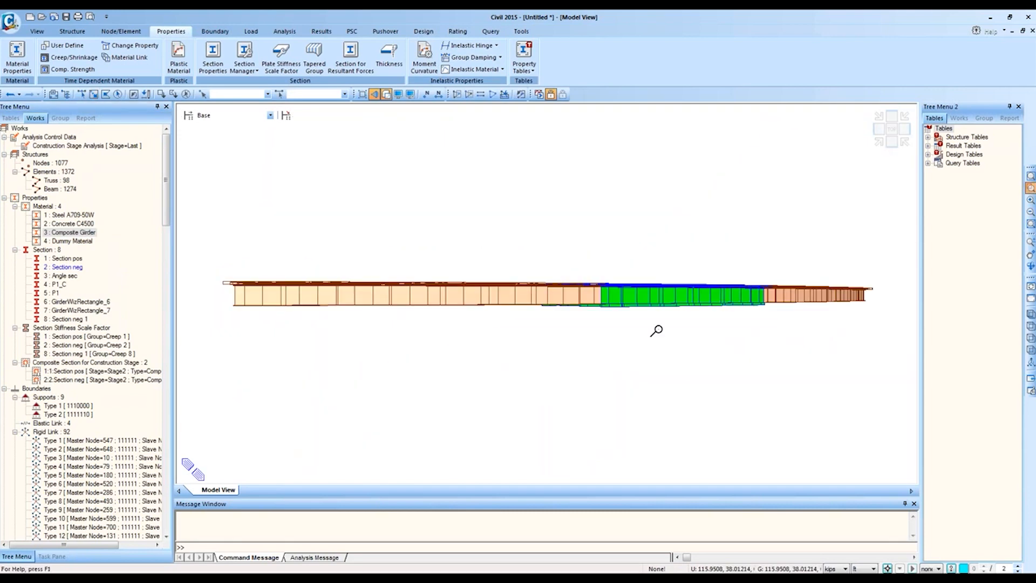
left_click_drag(656, 330, 591, 333)
middle_click_drag(585, 319, 584, 261, "ctrl")
middle_click_drag(570, 210, 645, 492)
Step: Fit the Composite Girder elements in view and zoom into part of the girders
right_click(65, 231)
right_click(53, 232)
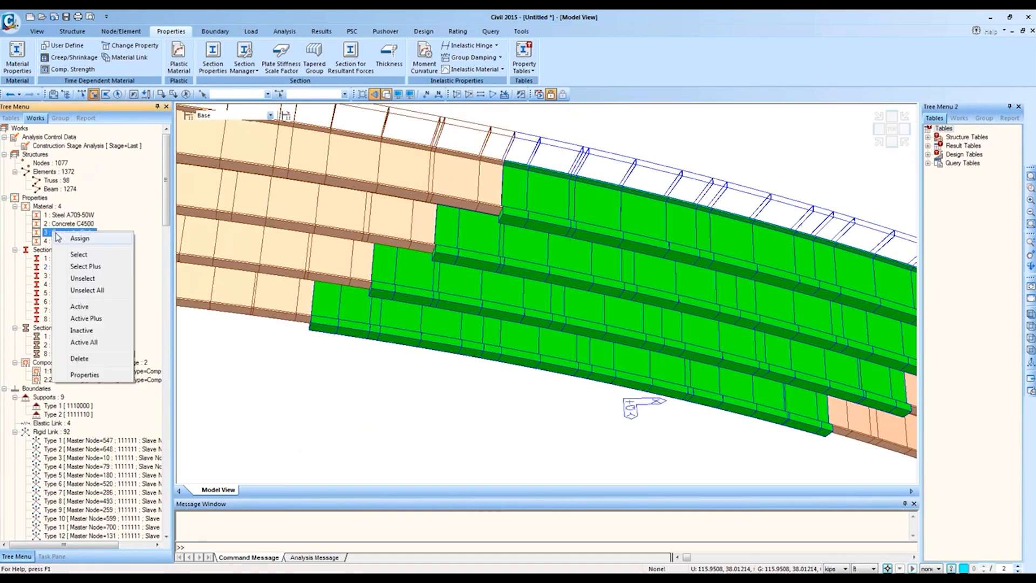
left_click(105, 307)
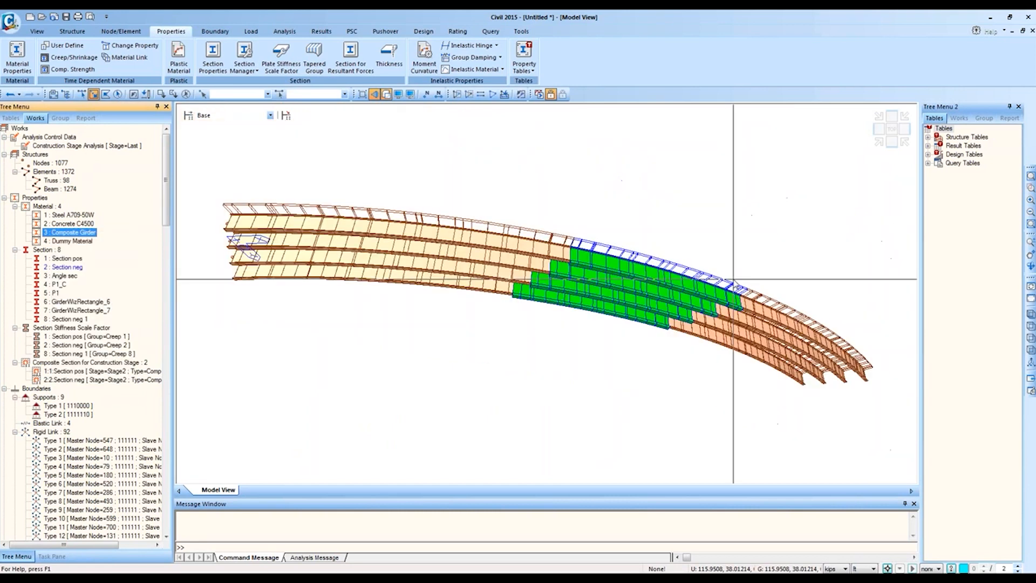
left_click(1030, 187)
left_click_drag(656, 222, 327, 417)
middle_click_drag(635, 286, 544, 391)
Step: In top view, polygon-select the girder segments on both sides of the pier region
left_click(95, 95)
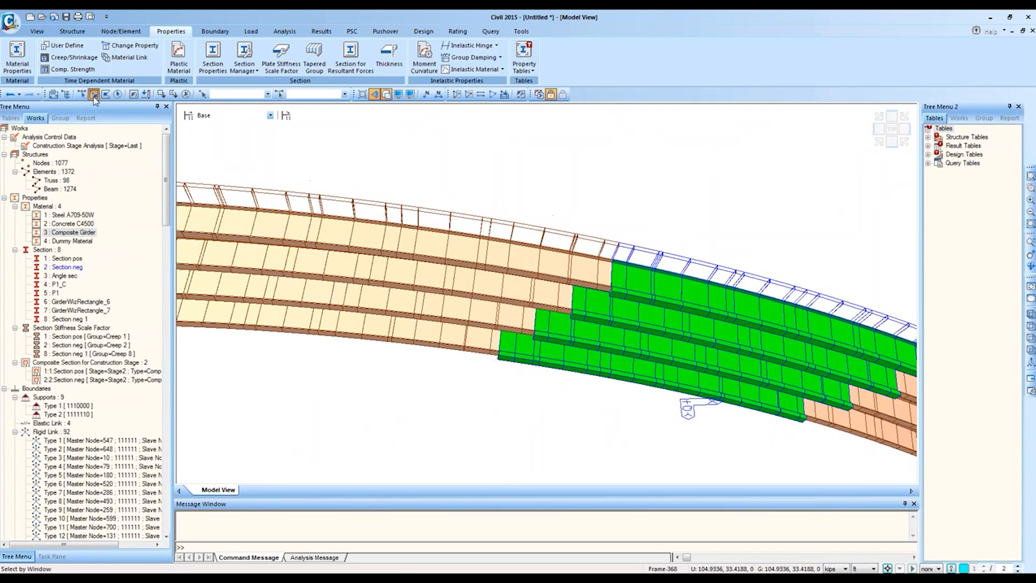
left_click(891, 130)
left_click(106, 95)
left_click(384, 351)
left_click(496, 313)
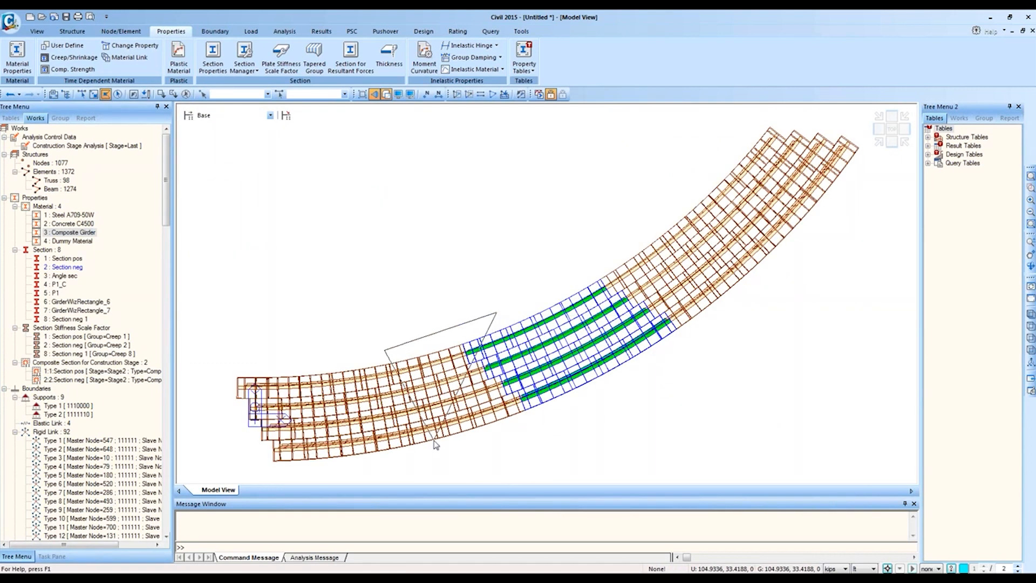
left_click(431, 472)
left_click(576, 408)
double_click(493, 314)
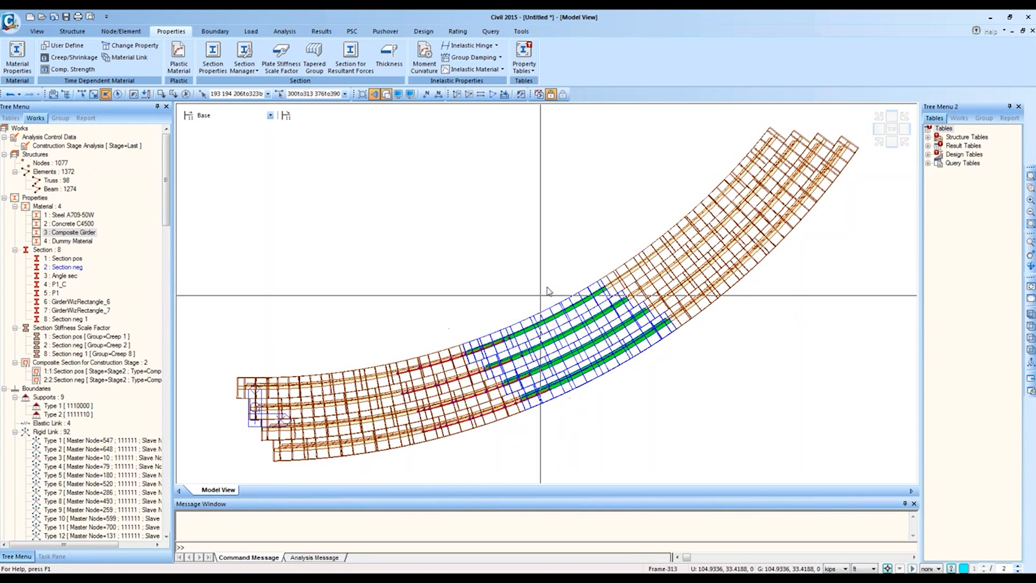
left_click(611, 255)
left_click(559, 293)
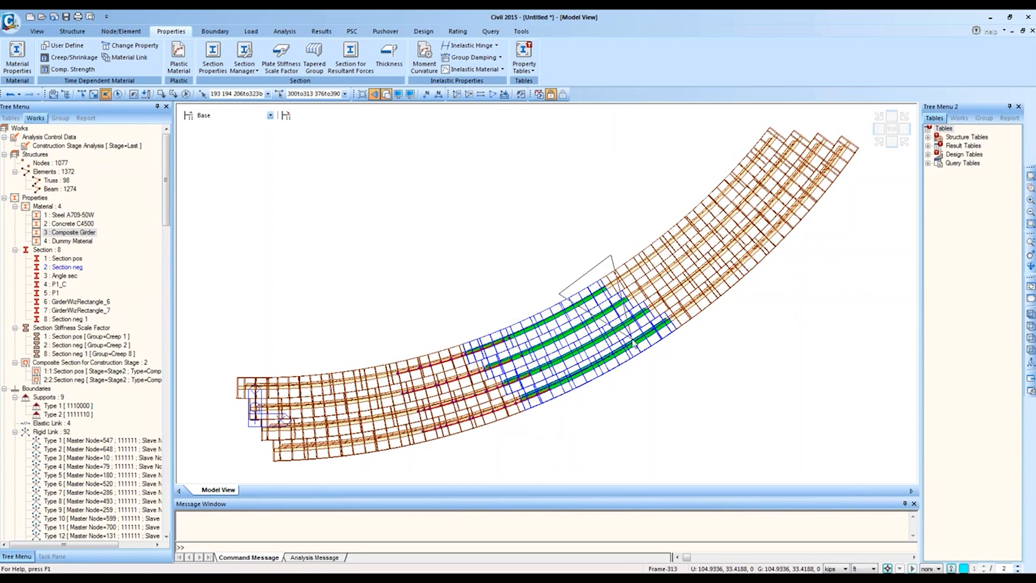
left_click(668, 364)
left_click(758, 285)
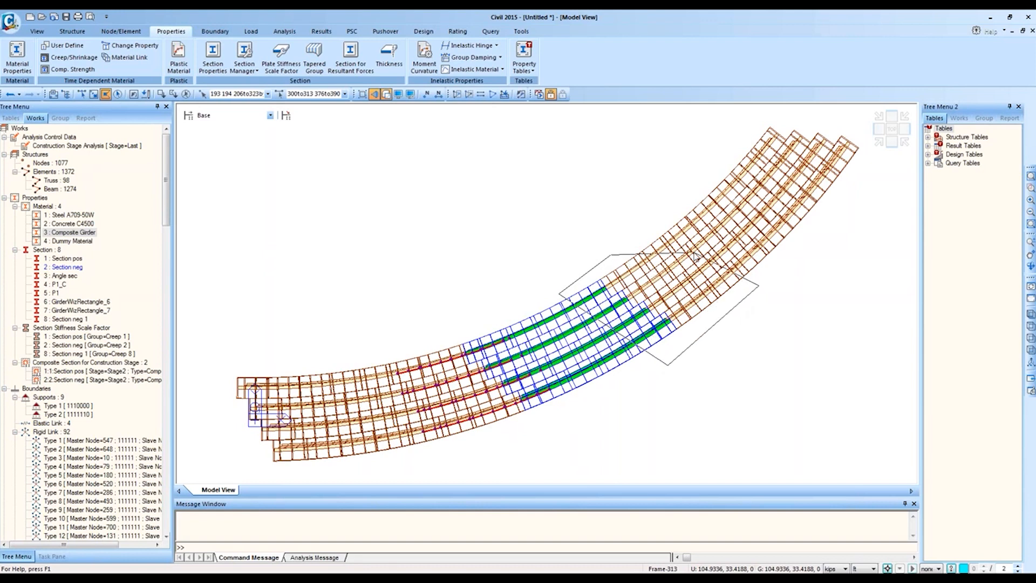
double_click(672, 235)
Step: Activate the selection, assign 2: Section neg, then Activate All in a low isometric view
left_click(377, 93)
left_click_drag(66, 268, 422, 253)
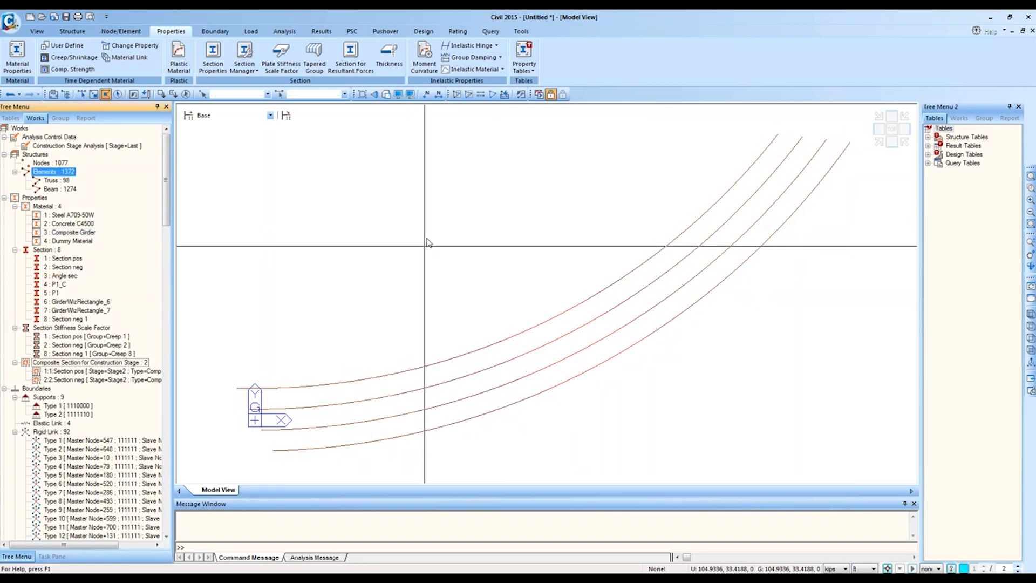
left_click(386, 94)
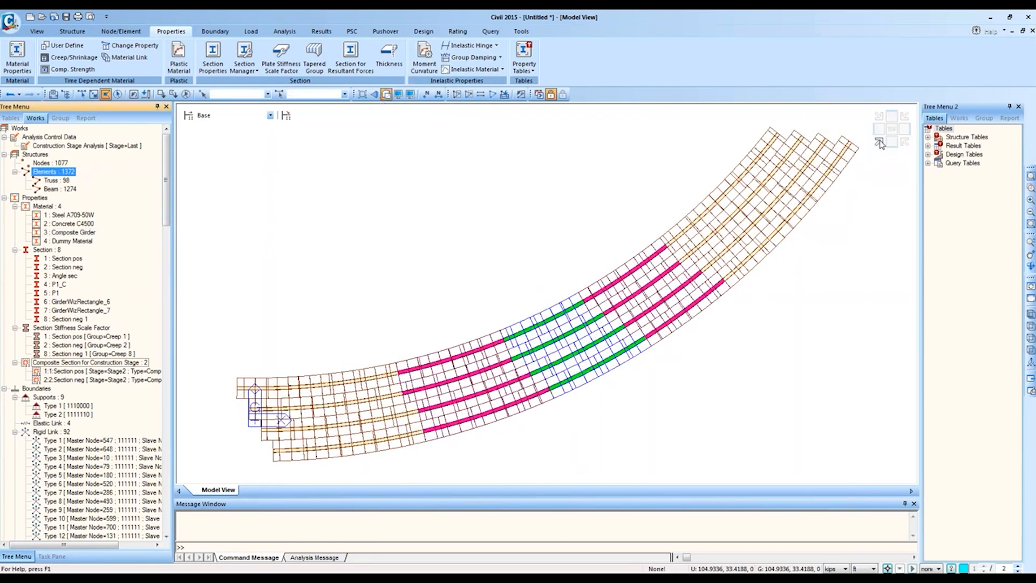
left_click(880, 144)
left_click(892, 142)
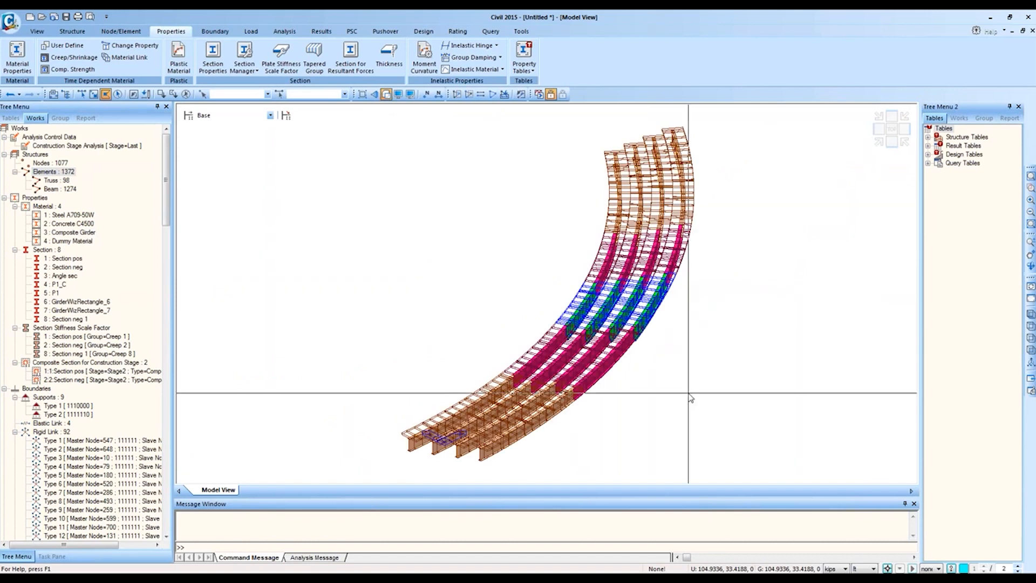
middle_click_drag(699, 426, 617, 425, "ctrl")
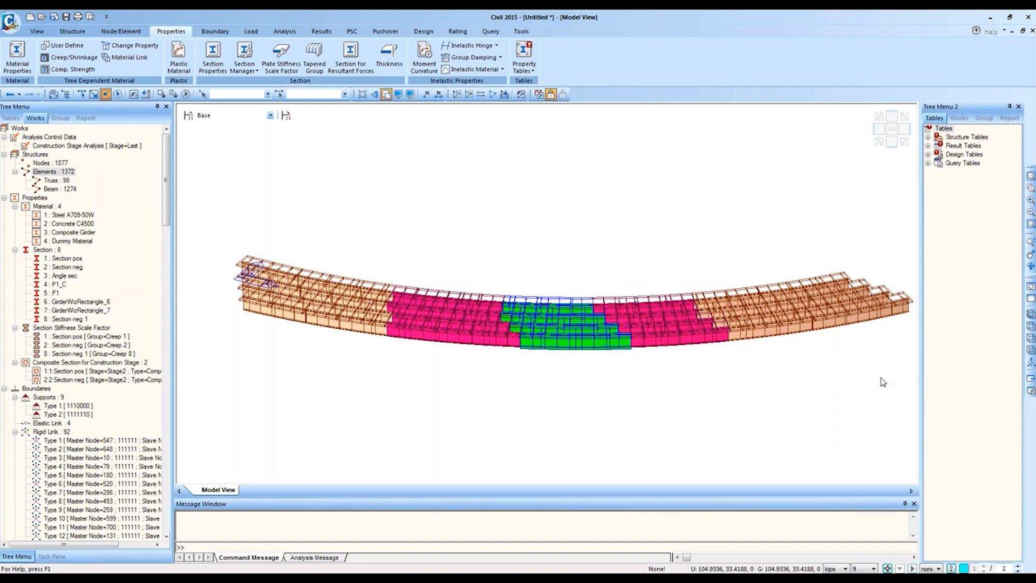
Step: Step through construction stages Stage1 to Stage5, then close the untitled model
left_click(231, 116)
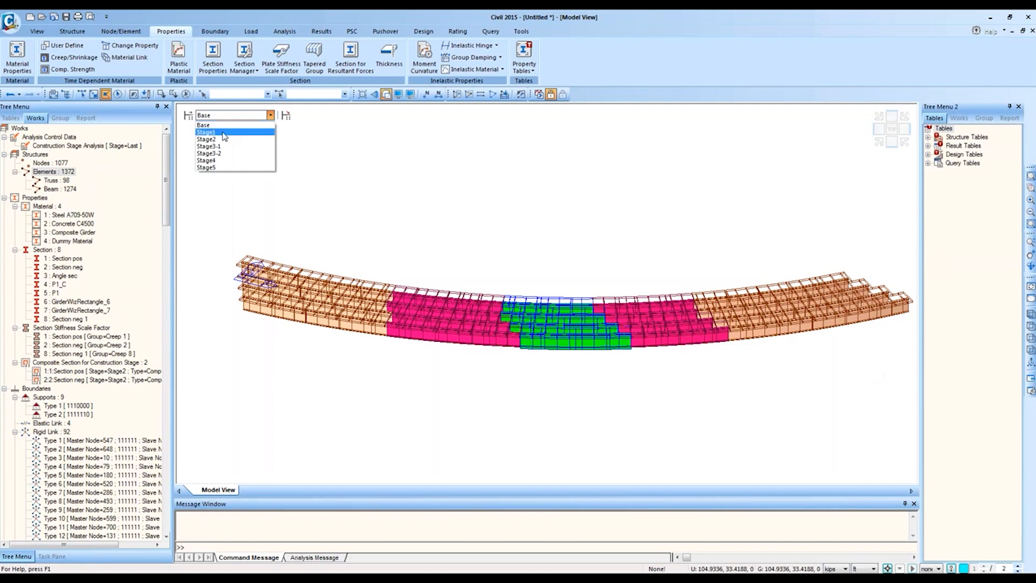
left_click(225, 133)
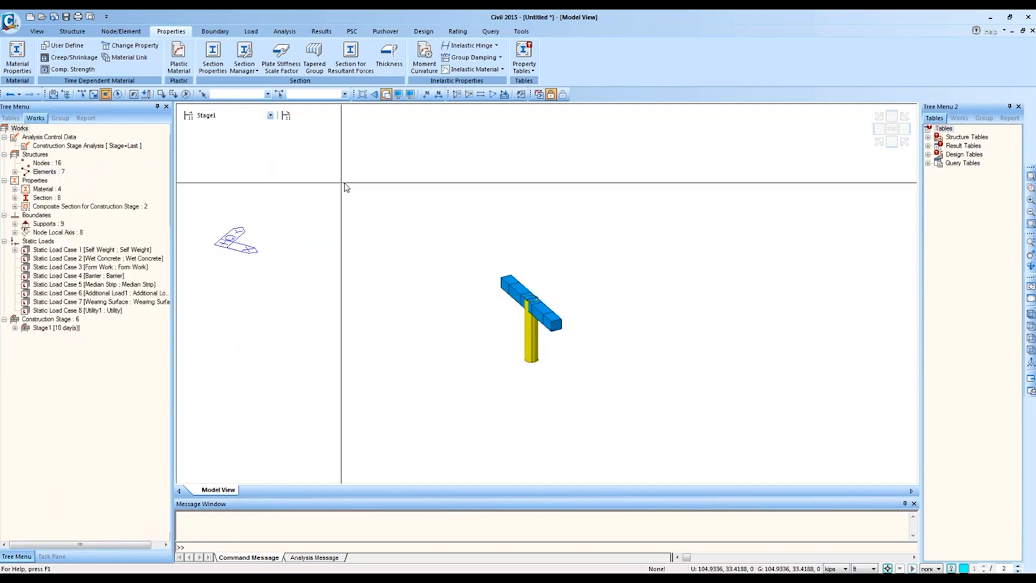
key("Down")
key("Down")
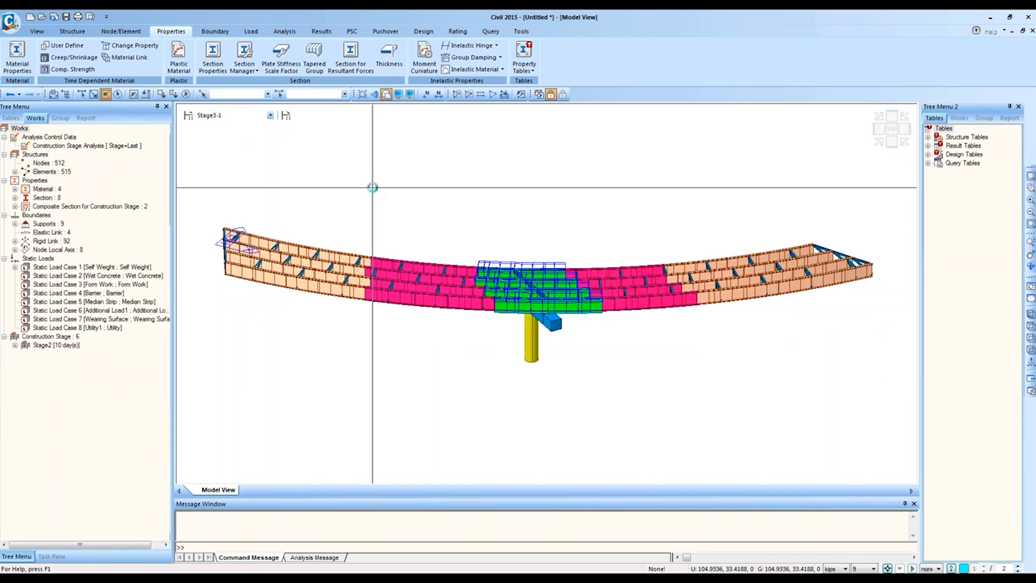
key("Down")
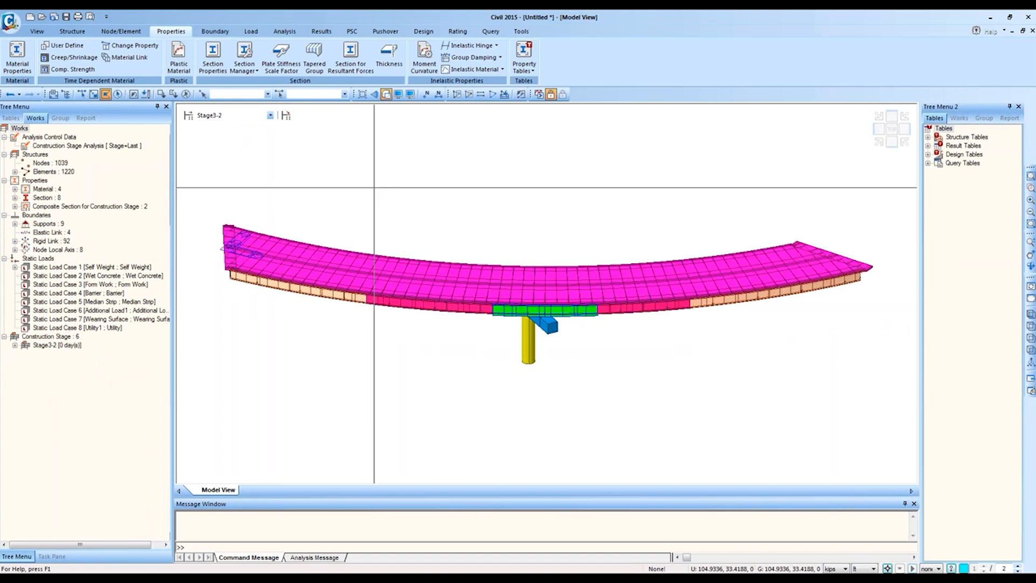
key("Down")
key("Down")
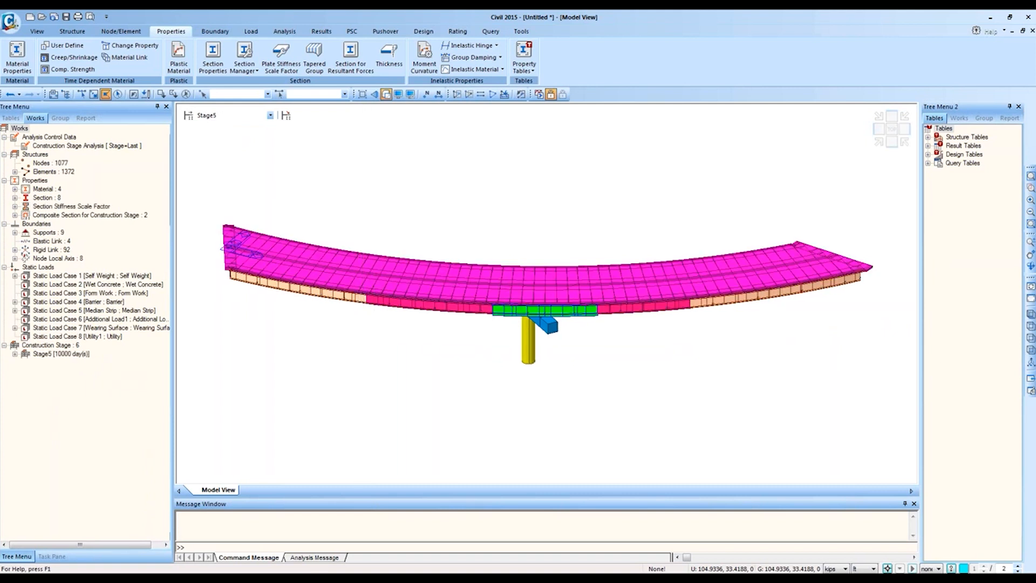
left_click(1027, 16)
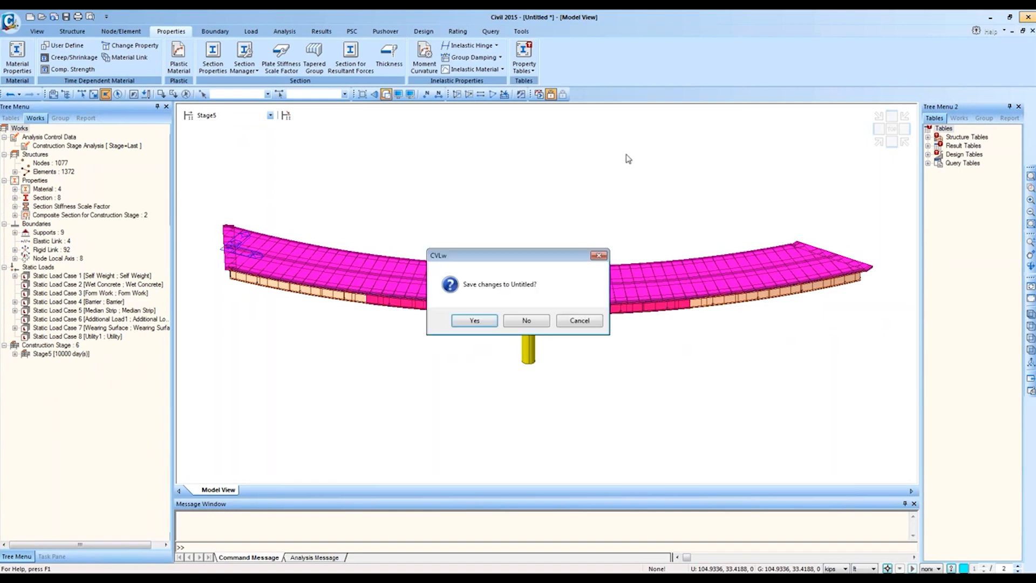
Step: Discard the untitled model unsaved and switch to the I Girder 2 Span Straight Bridge window
left_click(527, 321)
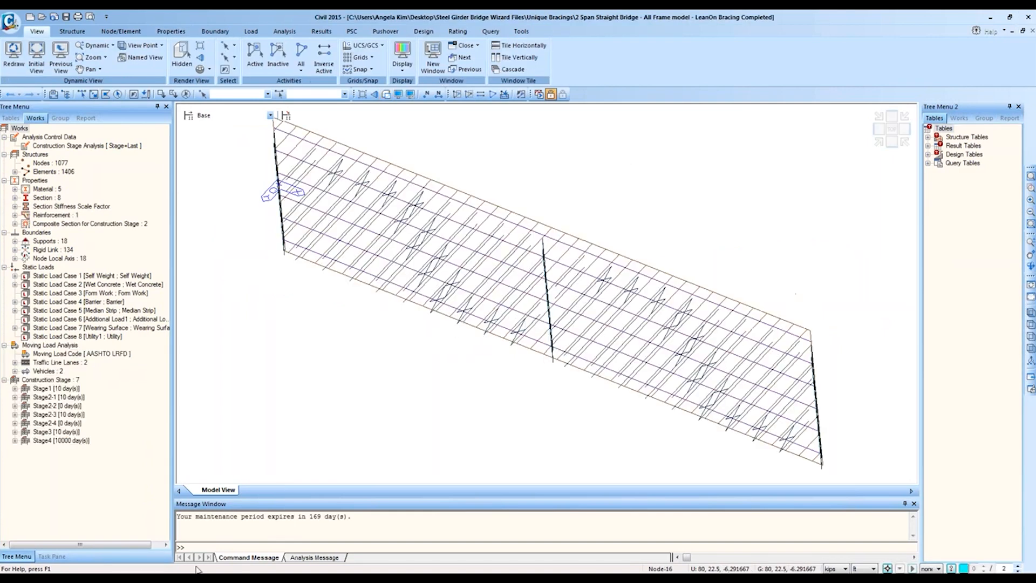
left_click(122, 483)
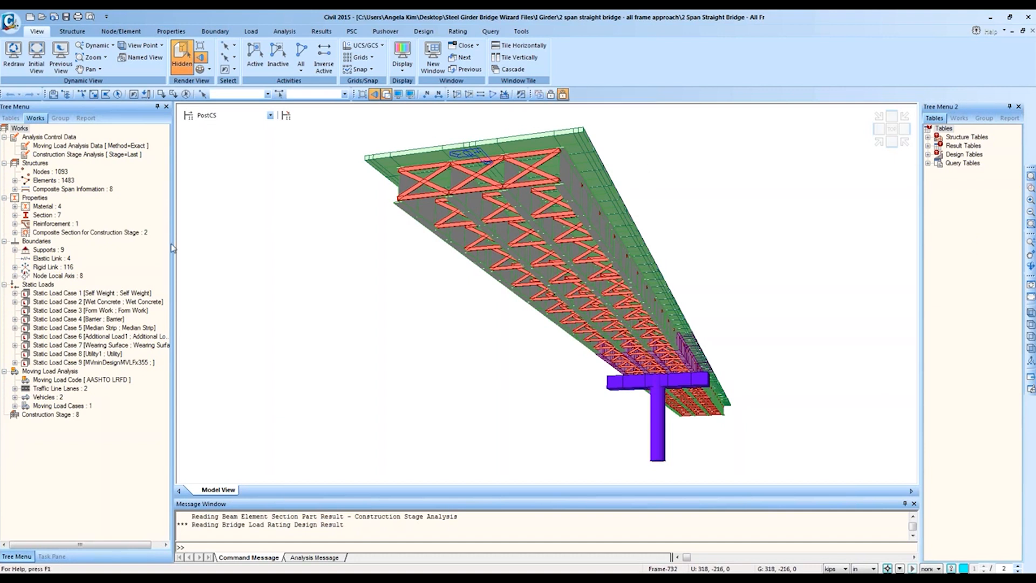
Step: View Stage1 and Stage3-1 in isometric and display the wet-concrete element beam loads
left_click(230, 116)
left_click(208, 125)
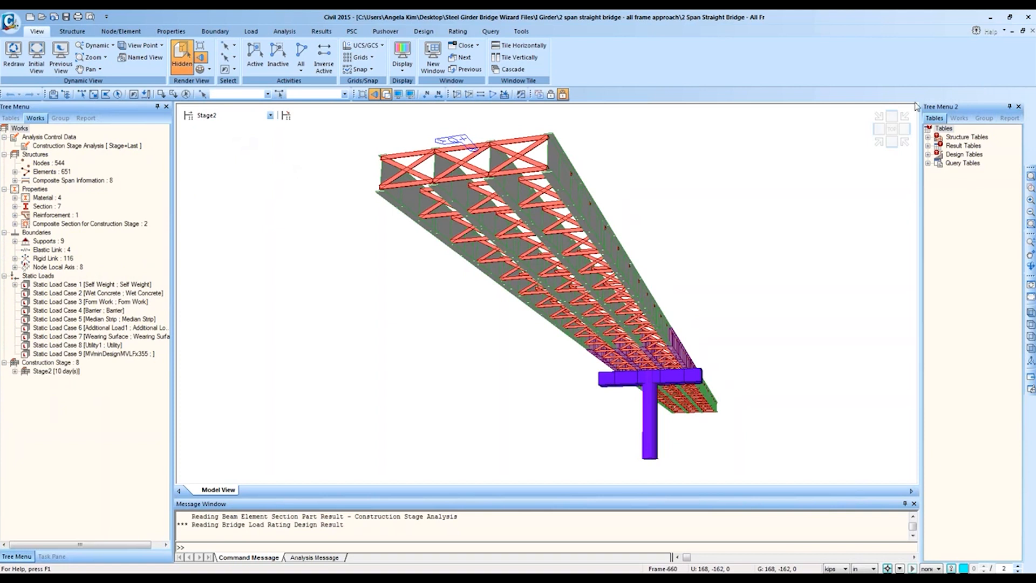
left_click(878, 146)
left_click(270, 115)
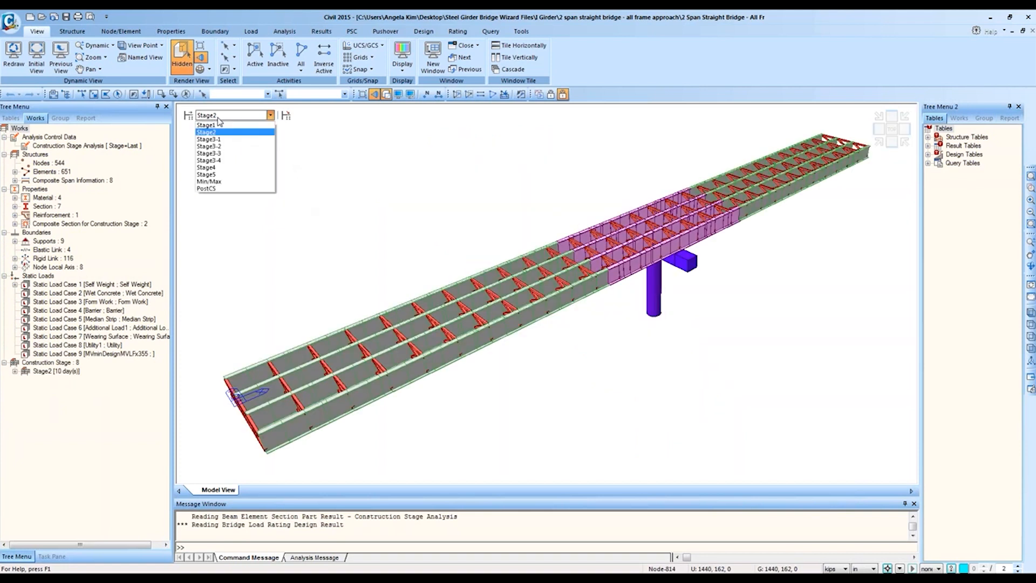
left_click(225, 139)
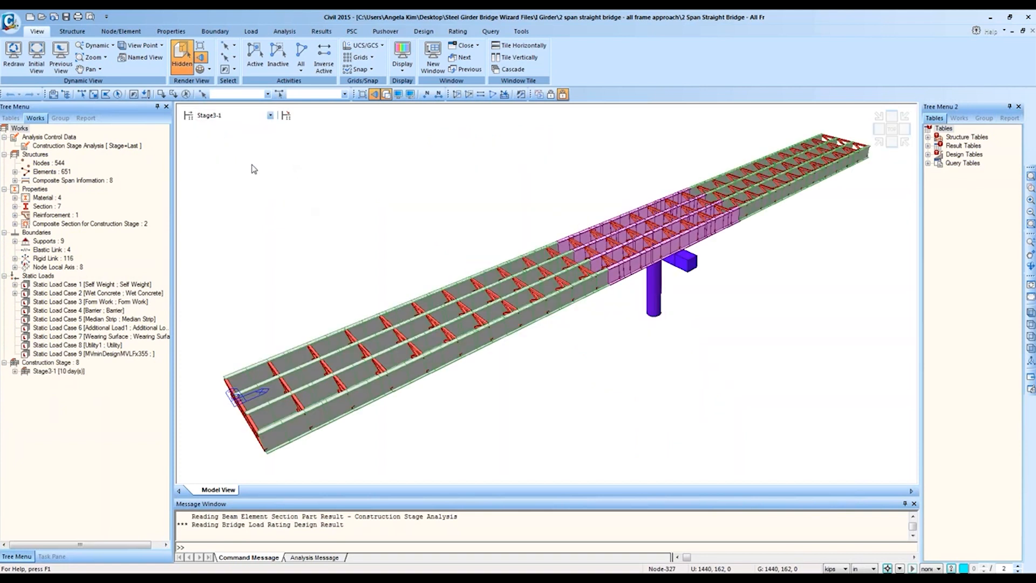
double_click(57, 296)
right_click(73, 301)
left_click(92, 322)
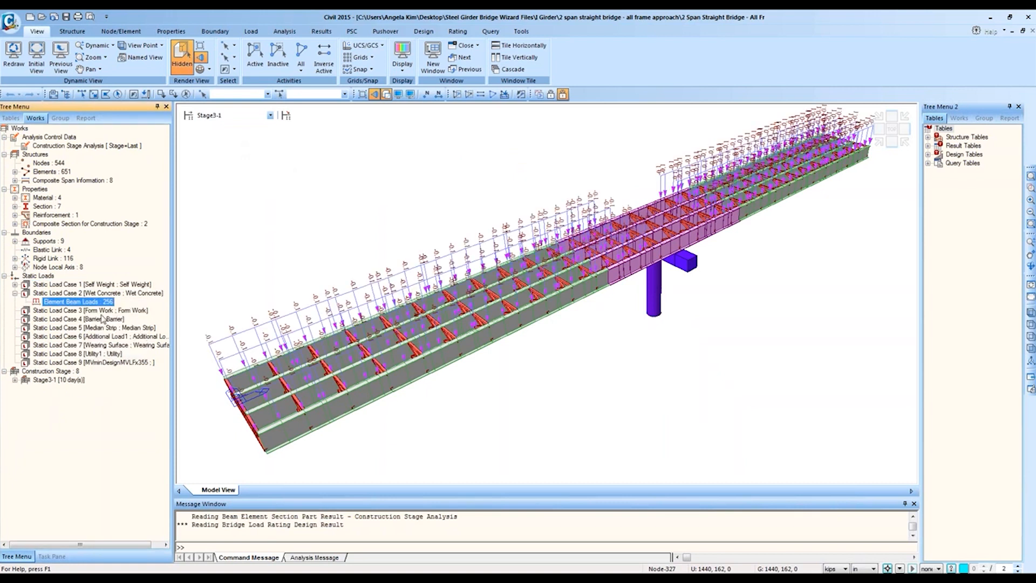
Step: Return to preprocessing and undisplay the Static Load Case 2 element beam loads
left_click(224, 117)
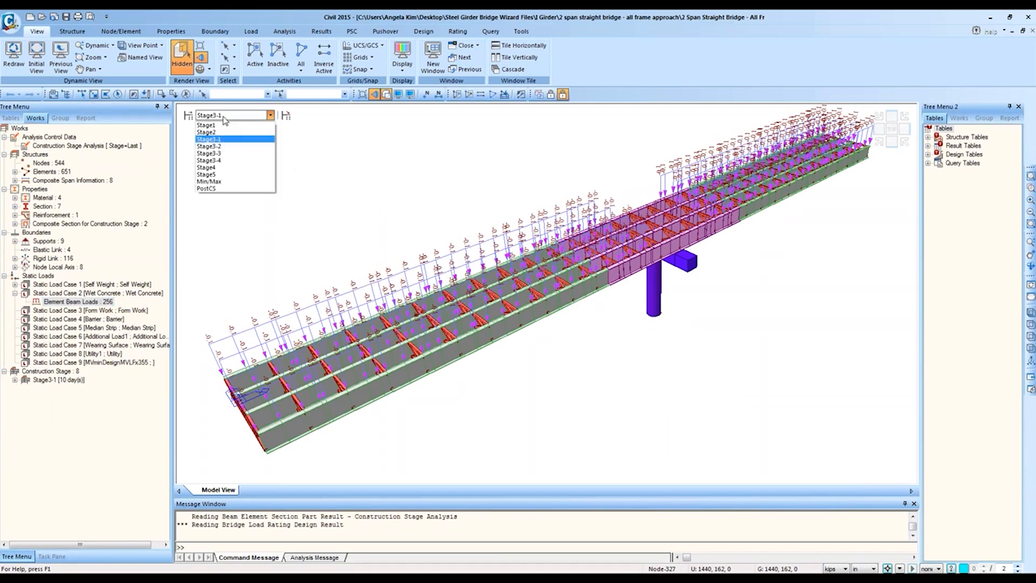
left_click(553, 95)
left_click(552, 95)
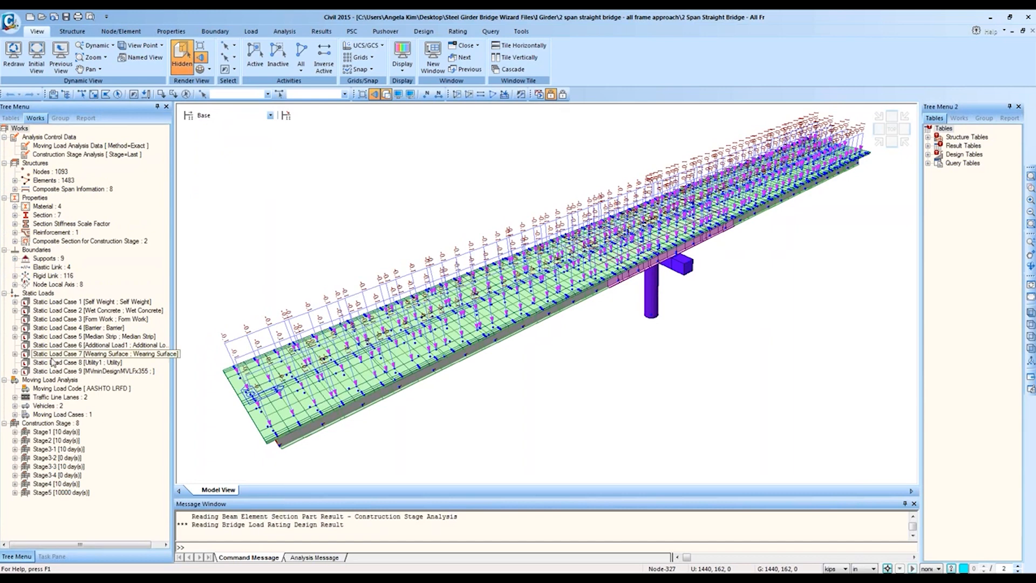
double_click(59, 311)
right_click(73, 319)
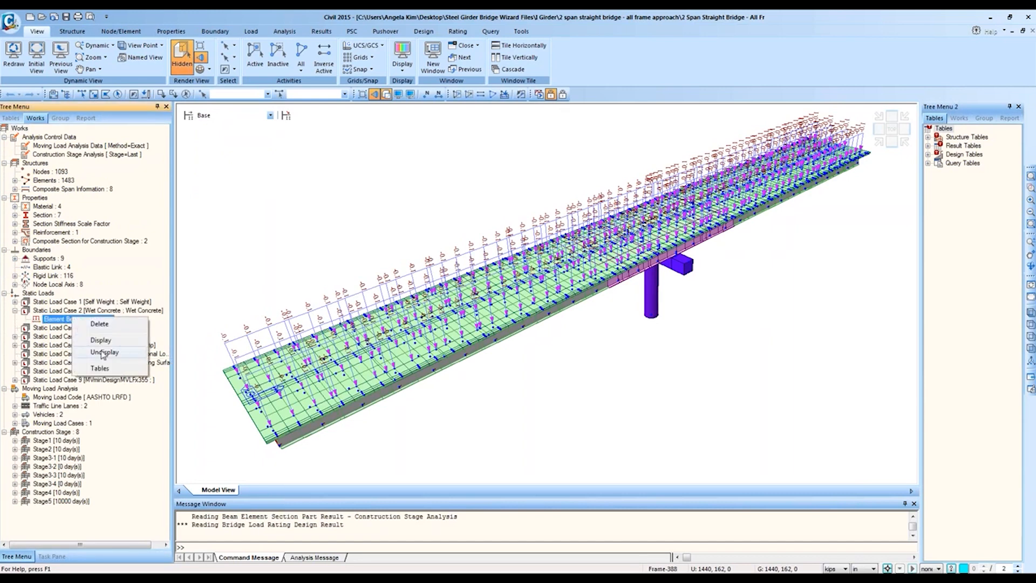
left_click(97, 352)
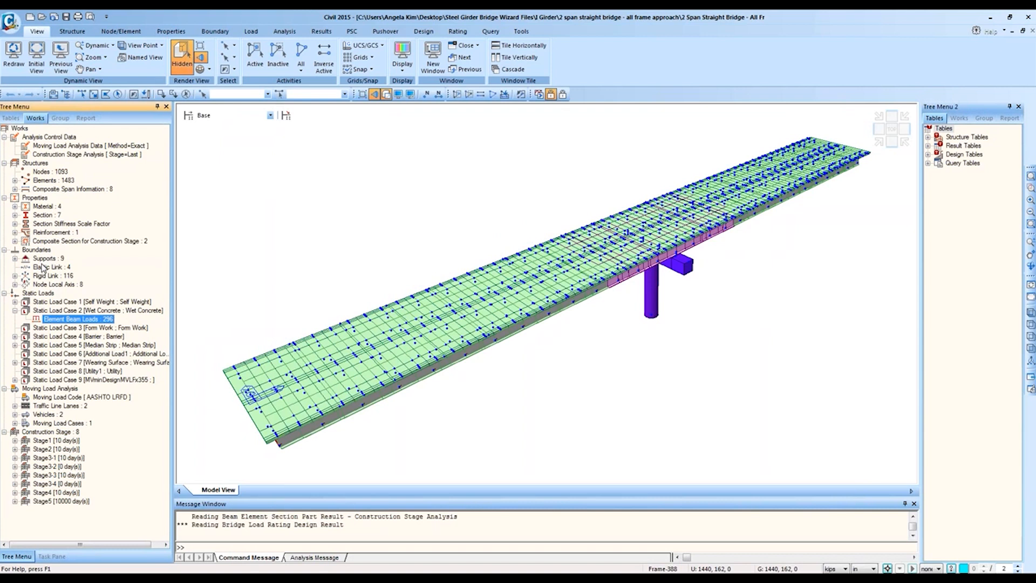
Step: Step the model through construction stages Stage1, Stage2 and Stage3-1
left_click(221, 115)
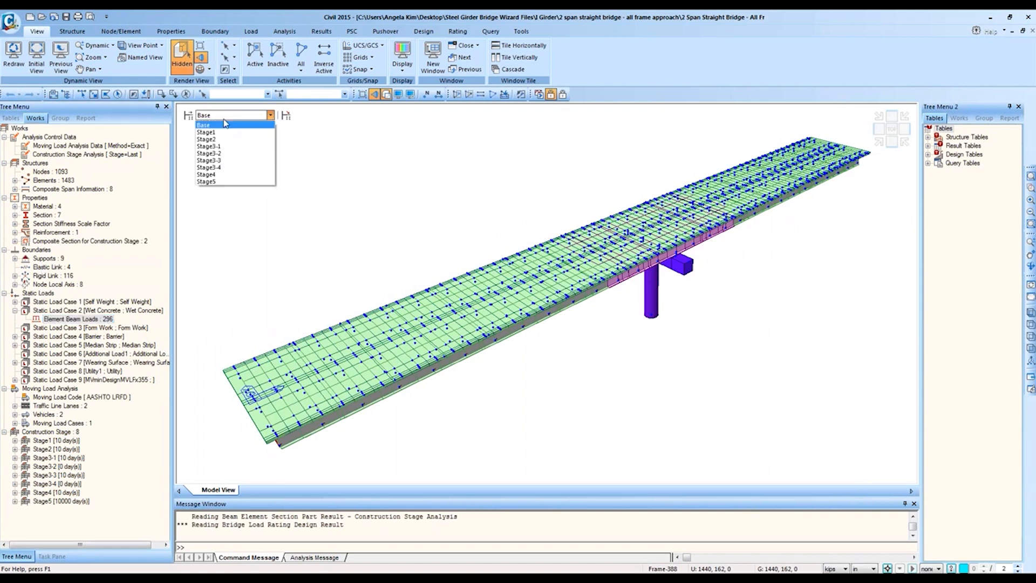
left_click(227, 132)
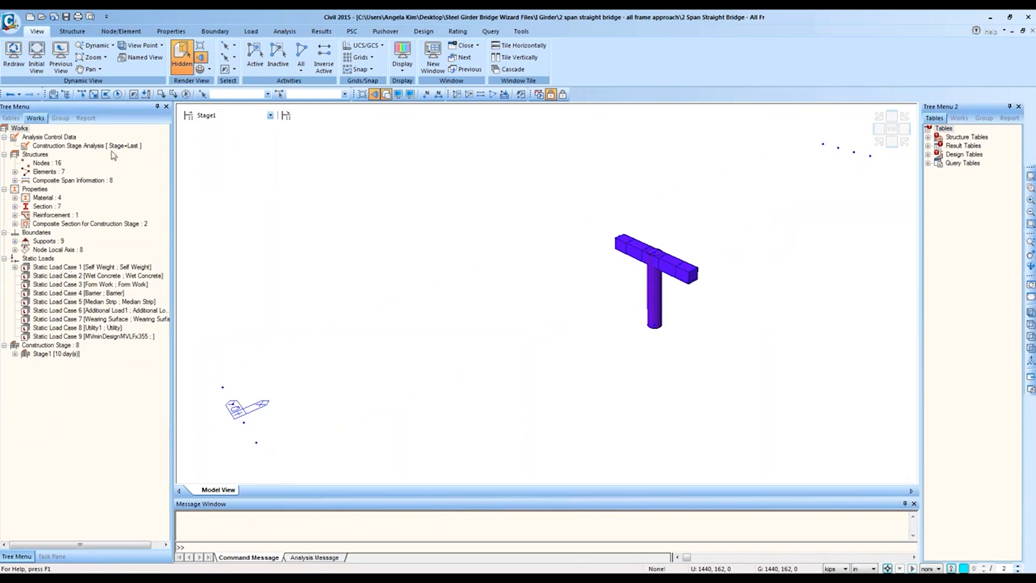
left_click(269, 115)
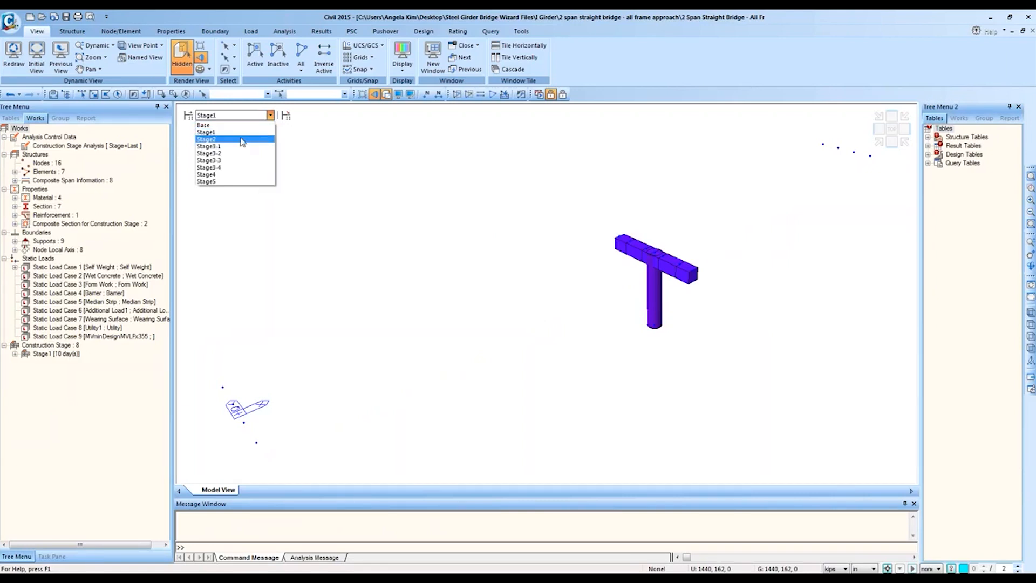
left_click(242, 140)
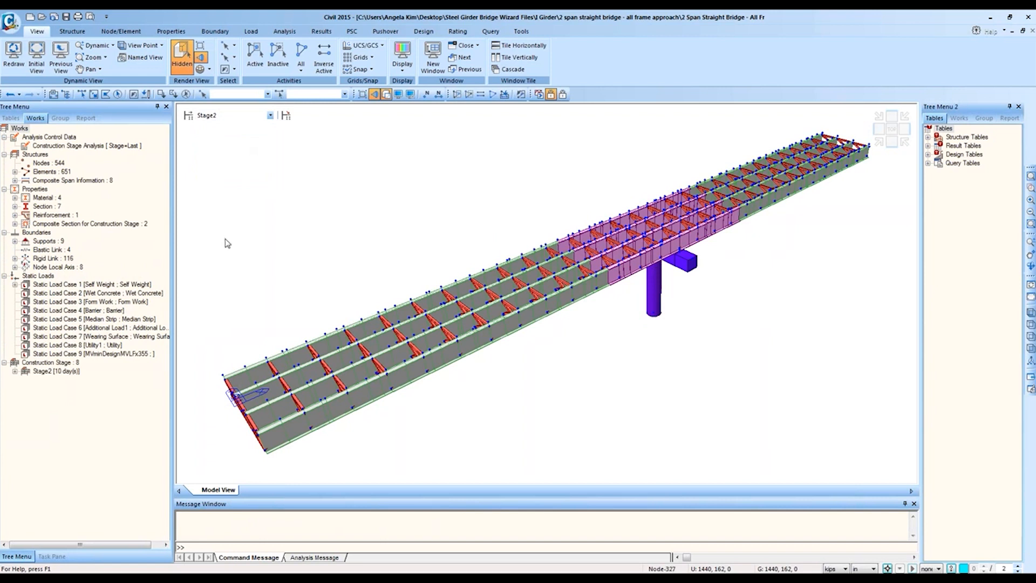
key("Down")
key("Down")
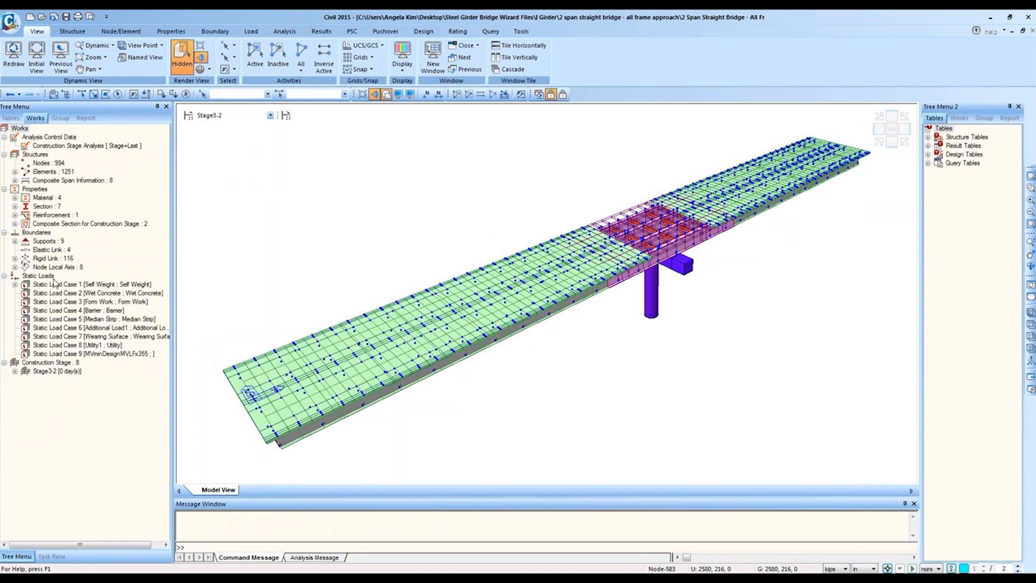
Step: Advance through Stage3-2 to Stage3-3, view from the top, then return to Base
left_click(235, 115)
left_click(235, 125)
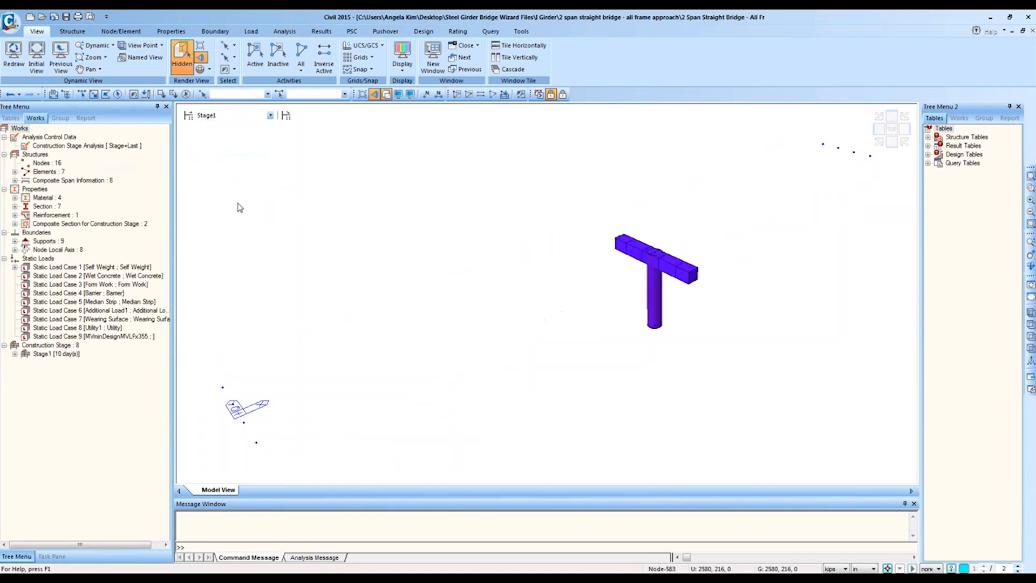
key("Down")
key("Down")
key("Down")
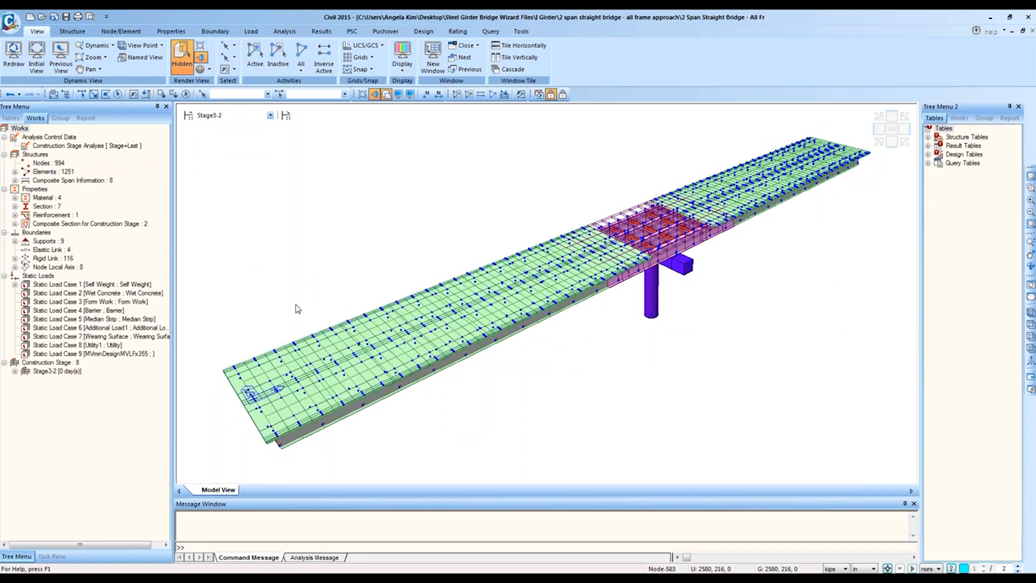
key("Down")
mouse_move(166, 580)
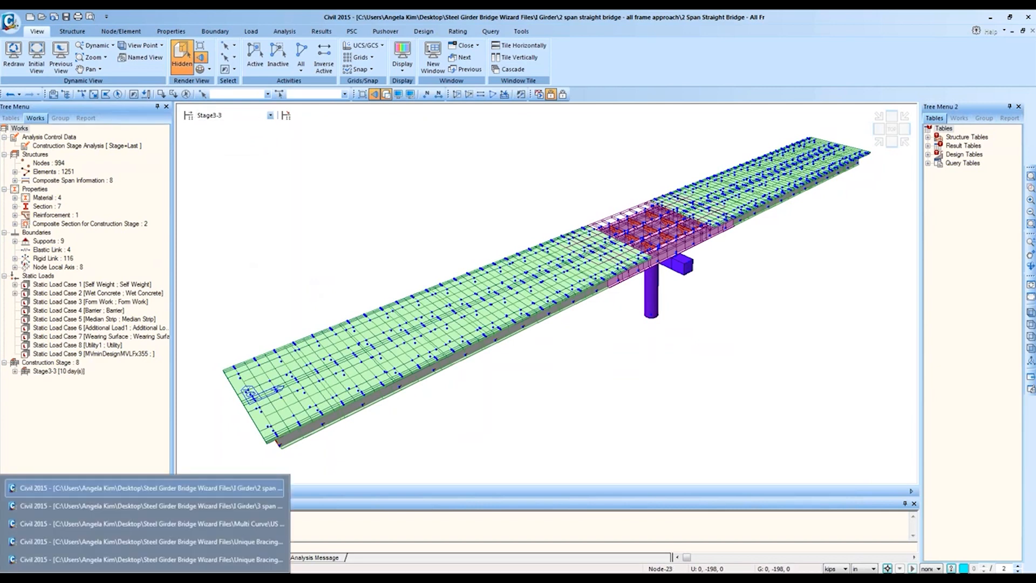
left_click(891, 129)
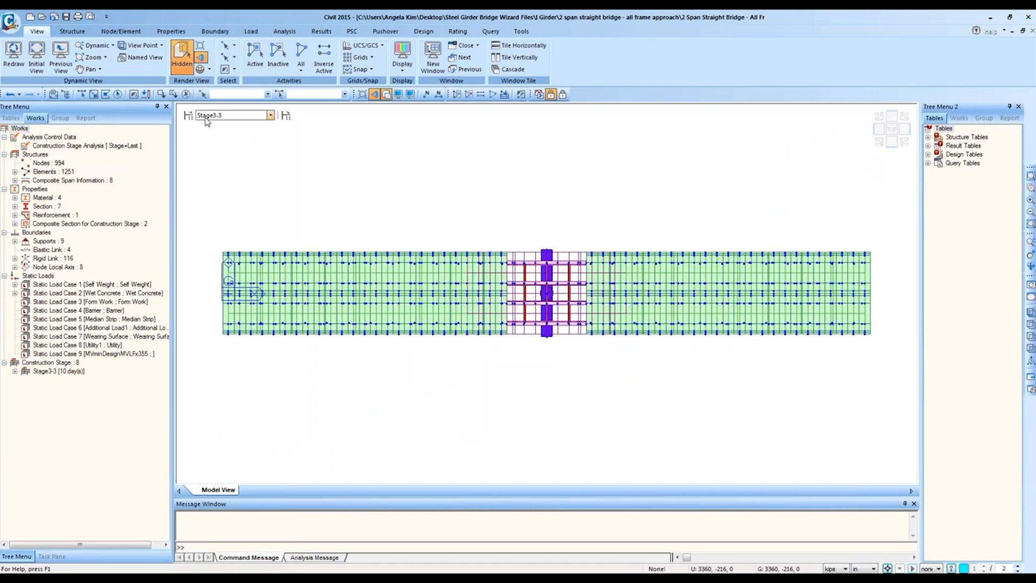
left_click(229, 116)
left_click(237, 127)
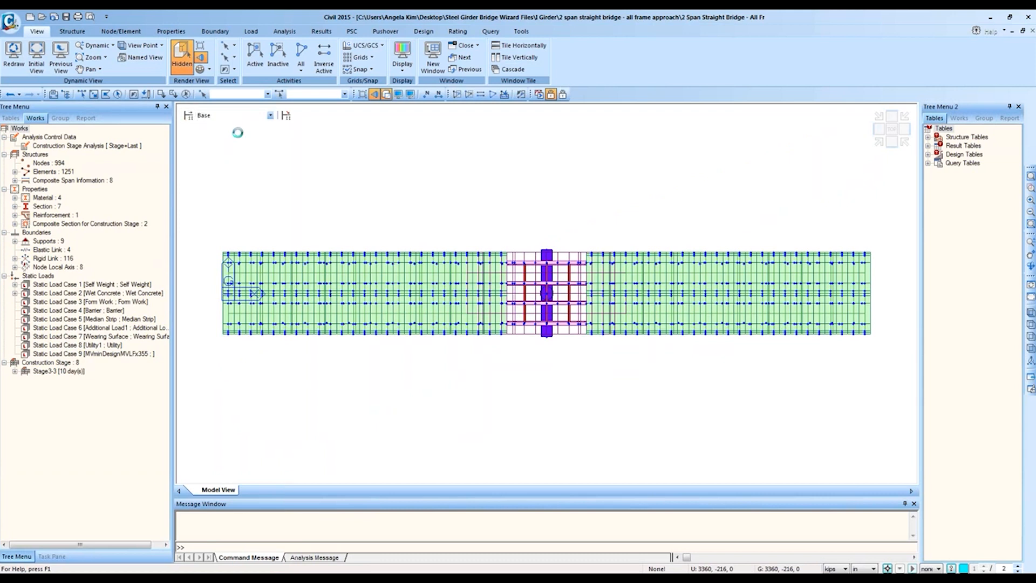
Step: In Top view, select the Girder group's nodes and elements, then switch to PostCS
left_click(891, 141)
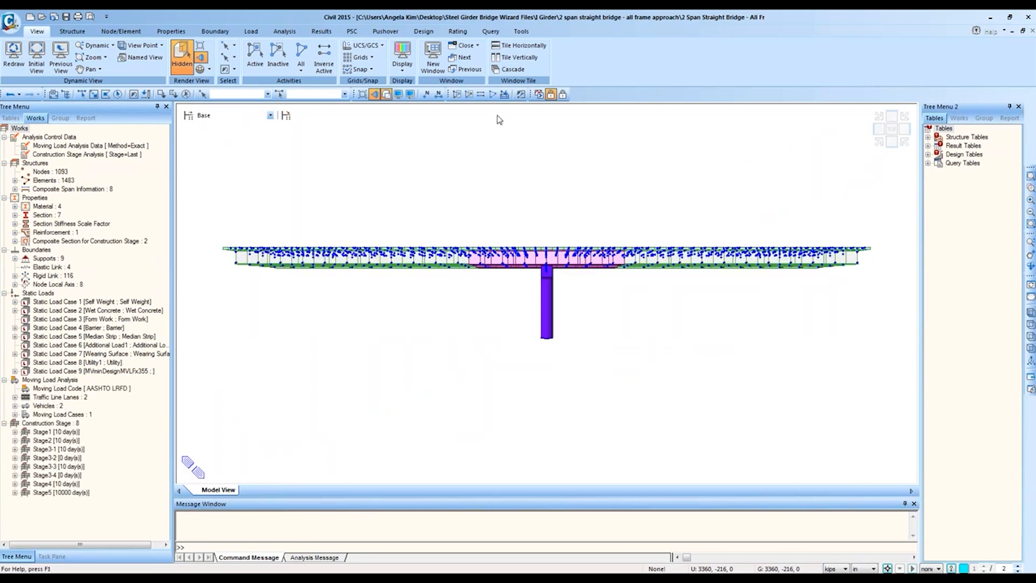
left_click(890, 130)
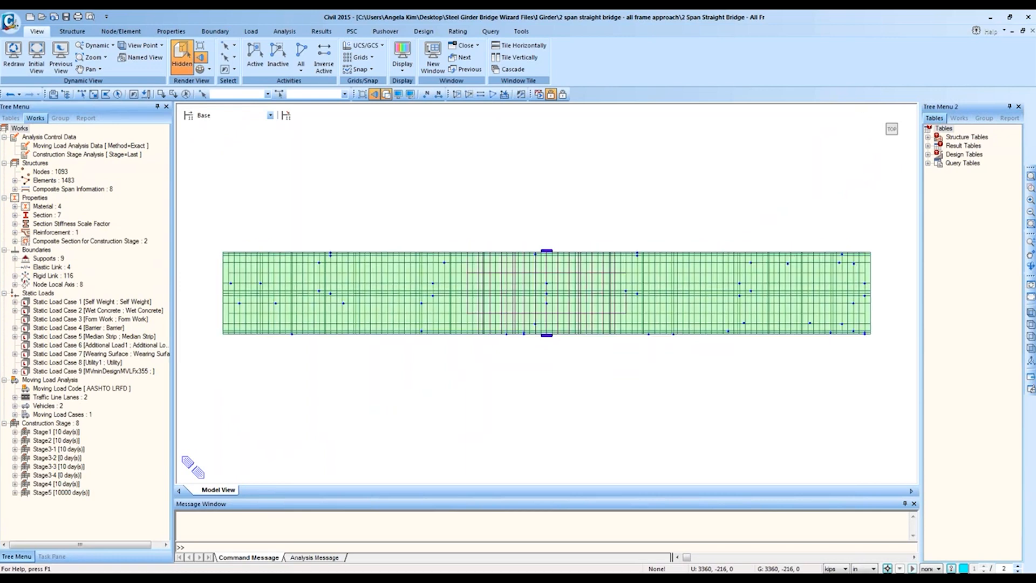
left_click(65, 118)
double_click(65, 171)
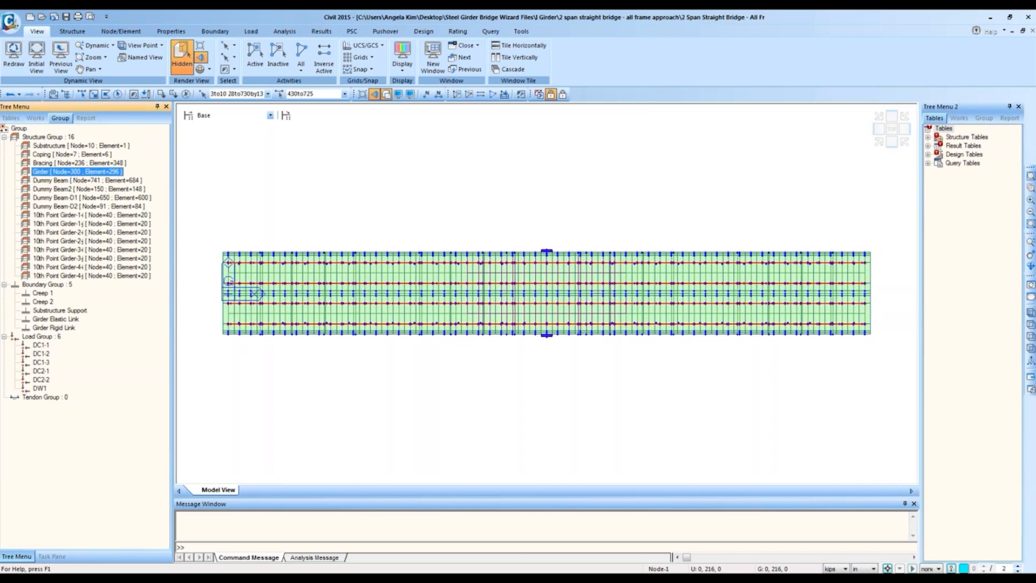
left_click(1031, 377)
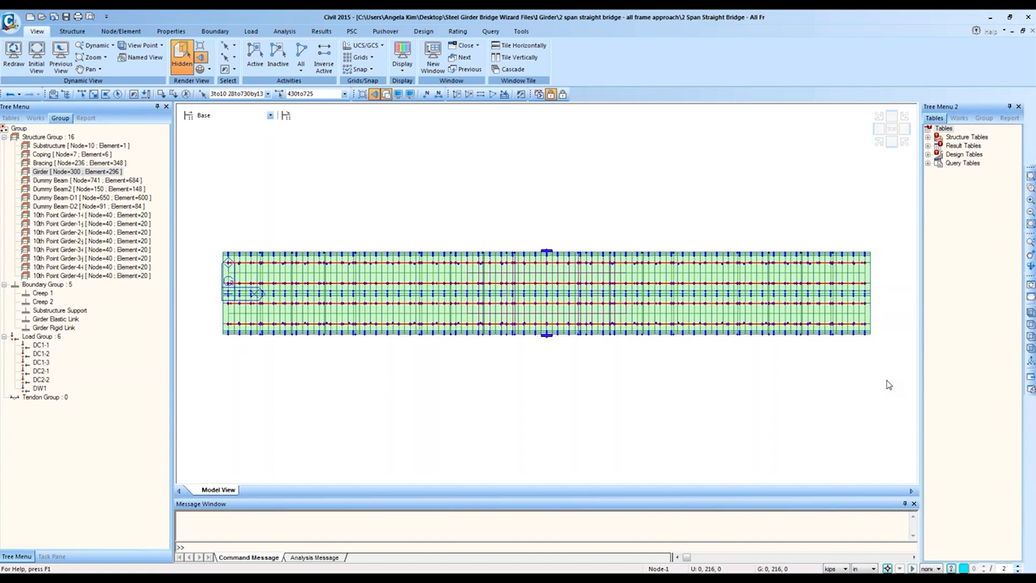
left_click(562, 95)
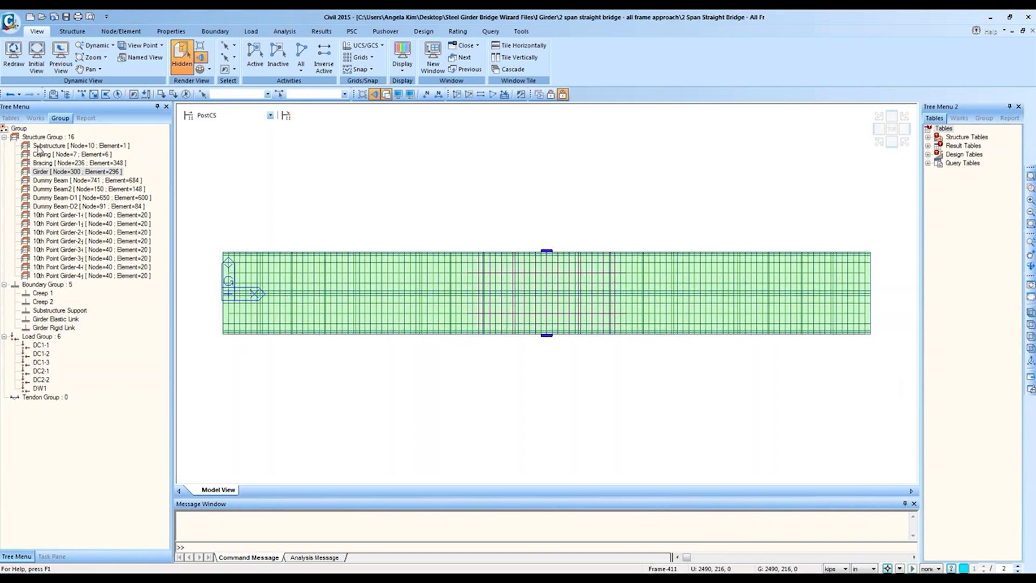
Step: Show the model groups in Tree Menu 2 and widen it to read the group names
left_click(72, 31)
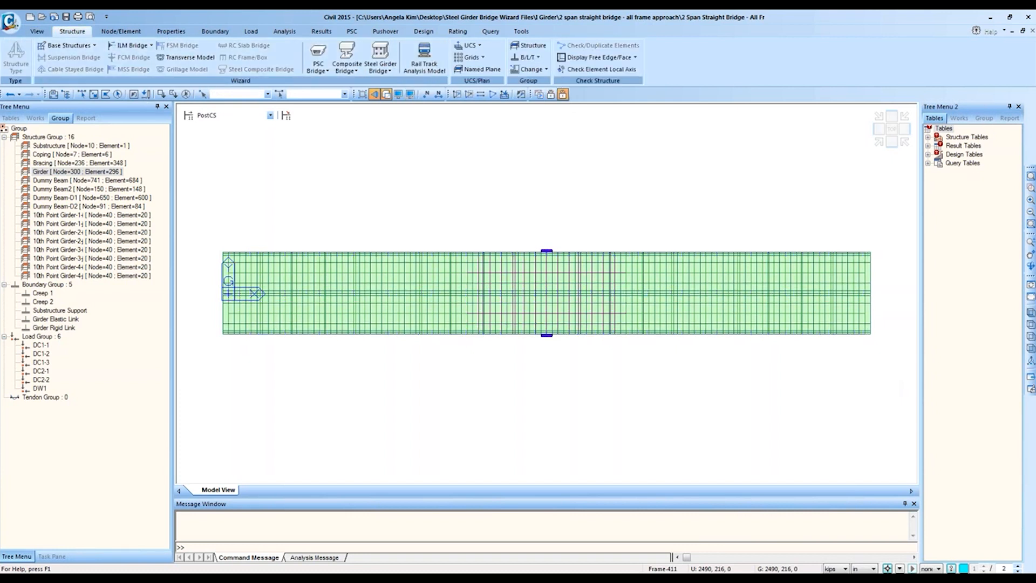
left_click(983, 118)
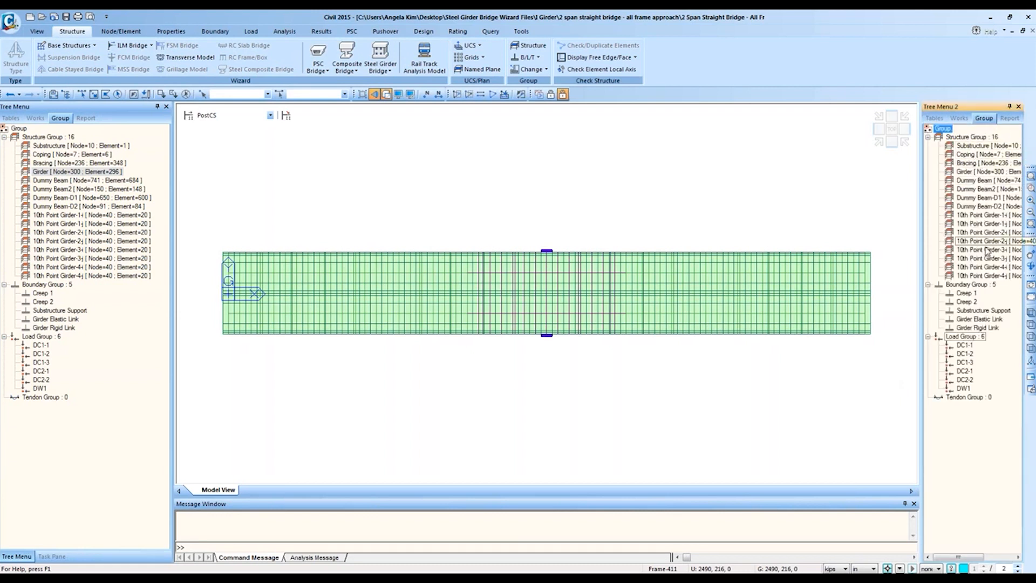
left_click(976, 147)
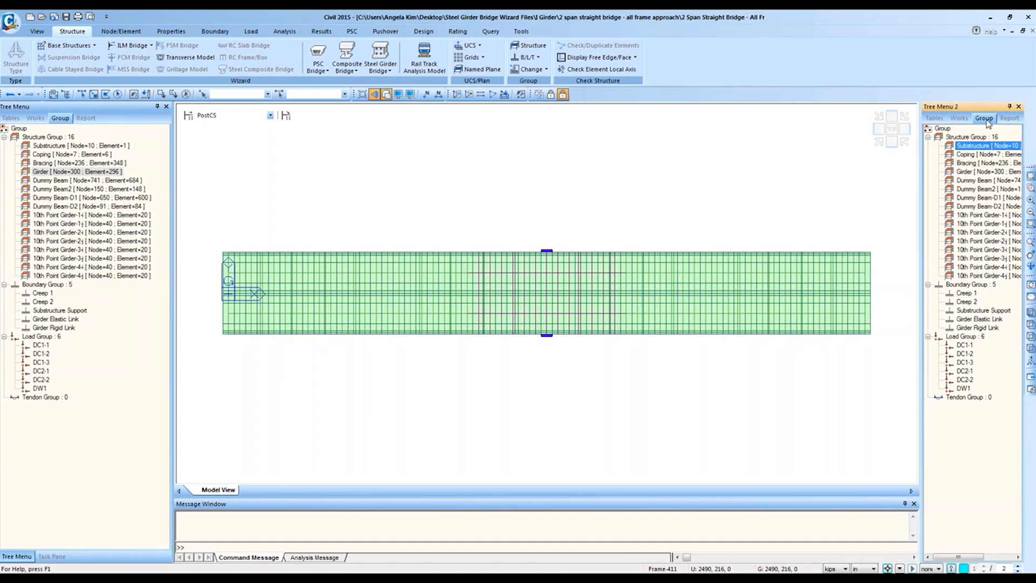
left_click_drag(918, 189, 899, 190)
Step: Select the 10th Point Girder-1i, -1j, -2i, -2j and -3i groups in turn, ending on -1i
left_click(971, 215)
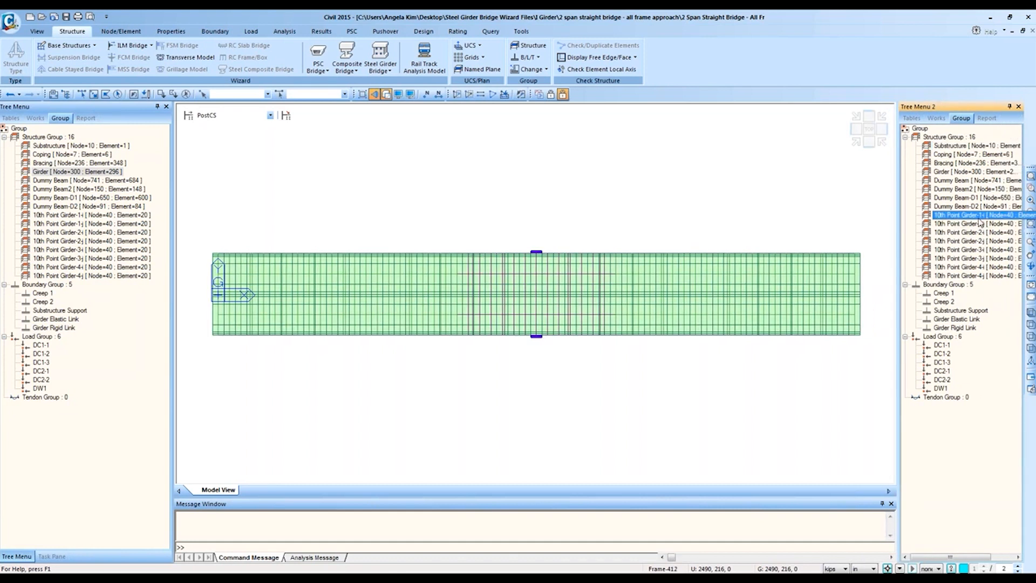
double_click(985, 216)
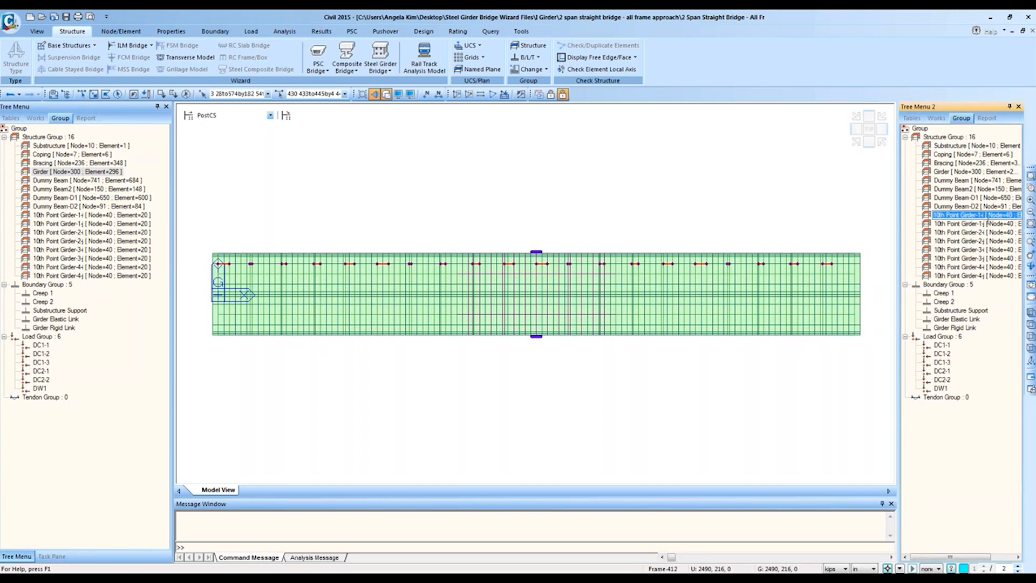
left_click(990, 225)
double_click(991, 224)
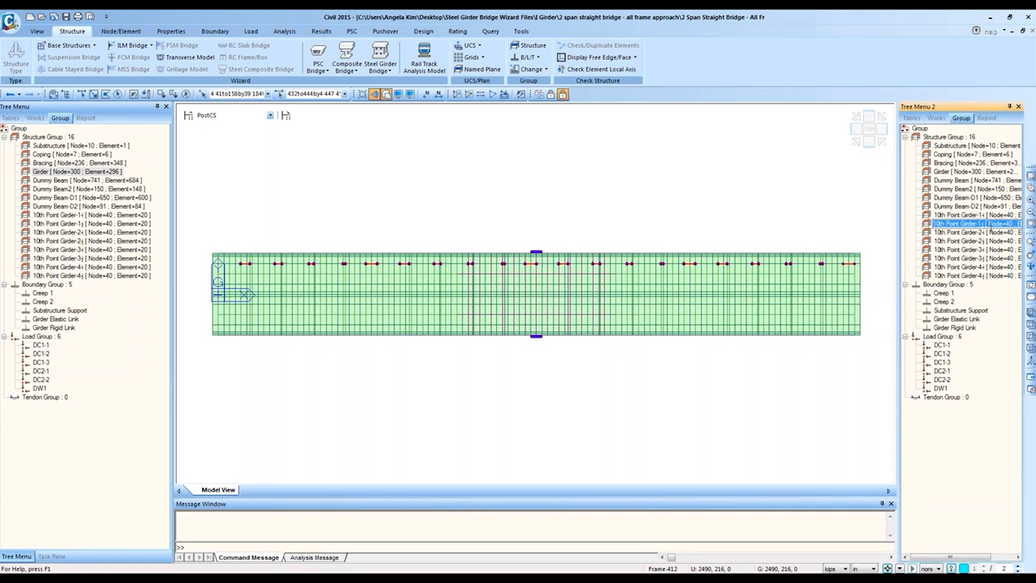
double_click(990, 232)
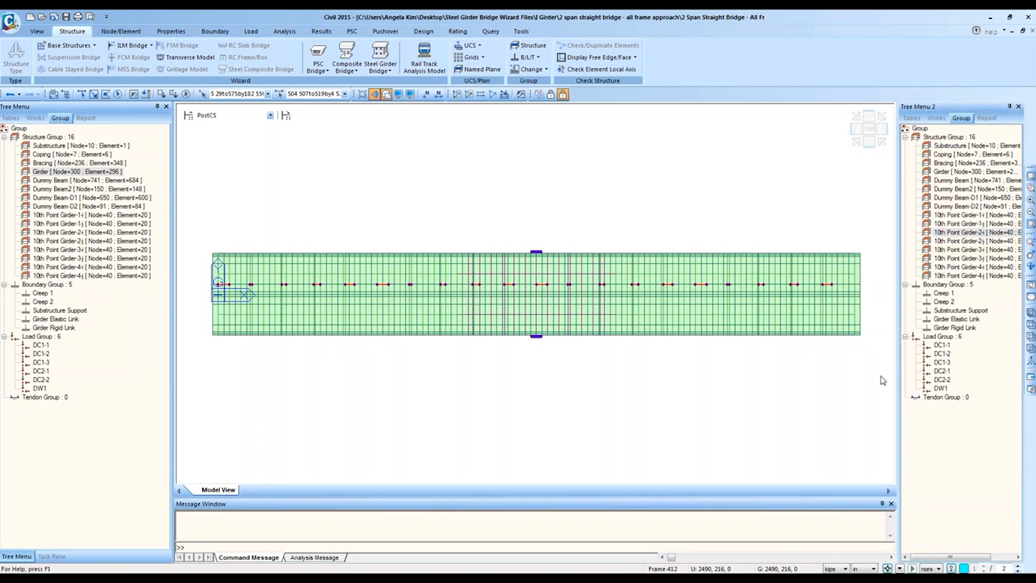
double_click(974, 240)
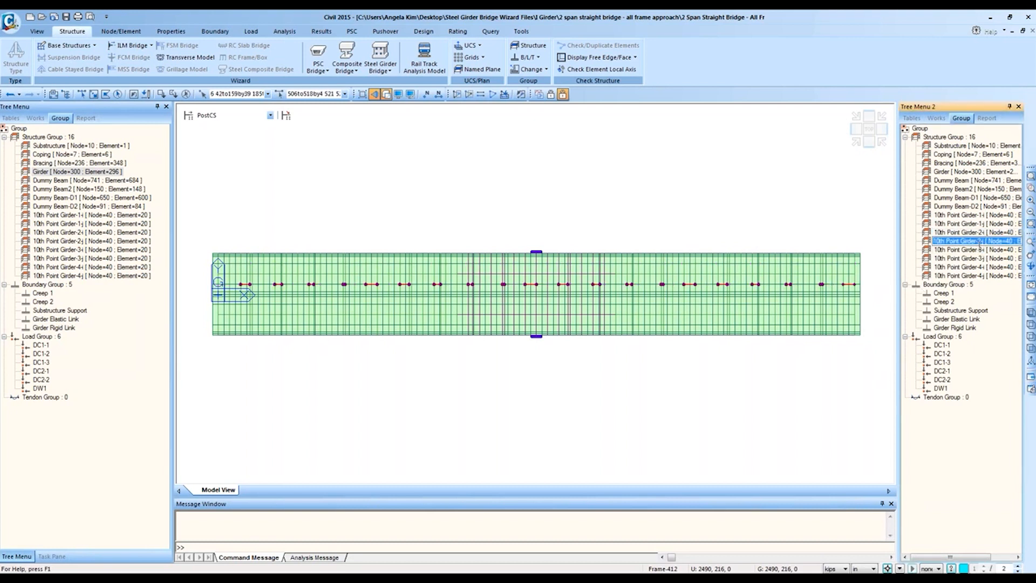
double_click(979, 250)
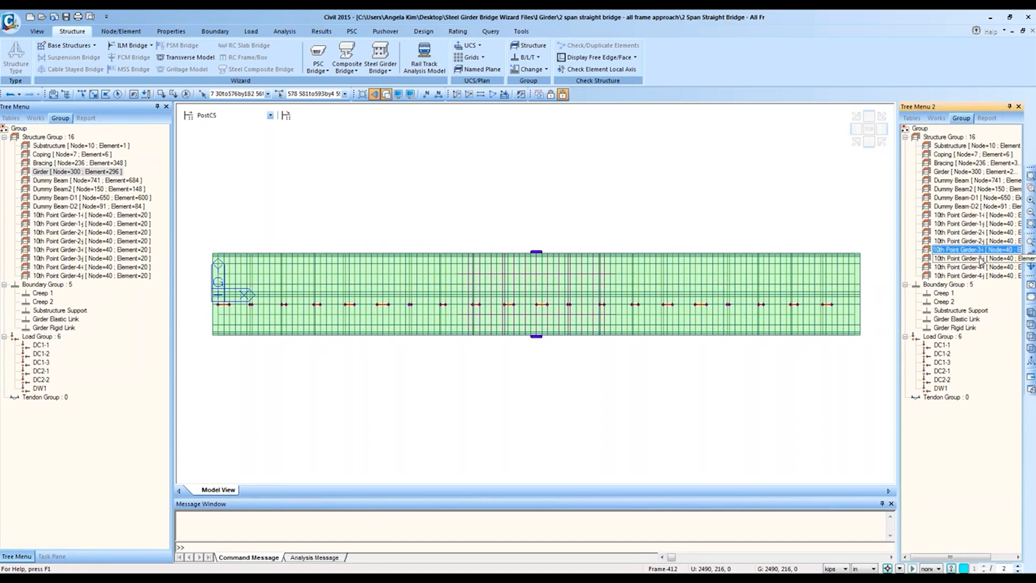
double_click(982, 216)
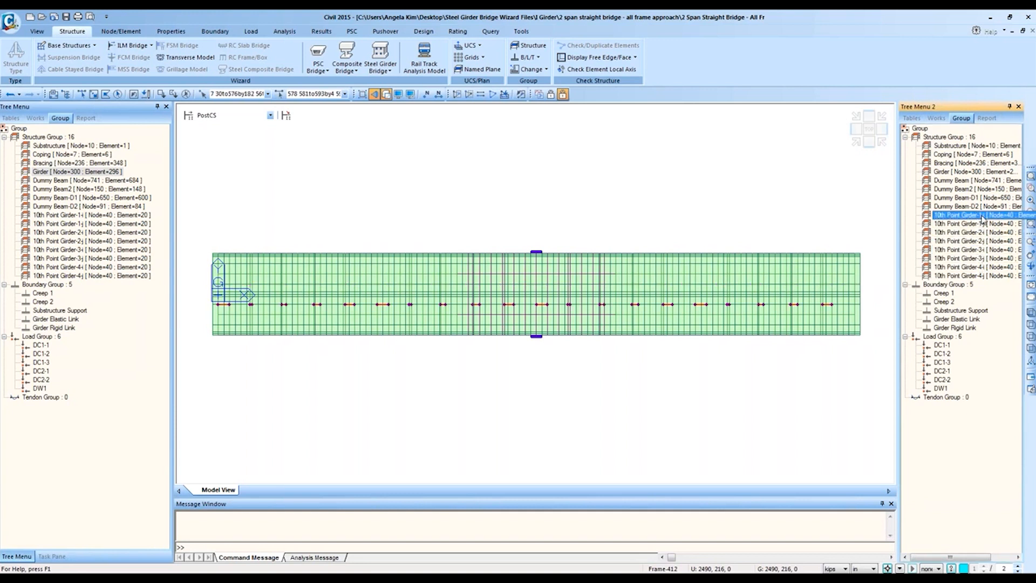
left_click(1031, 188)
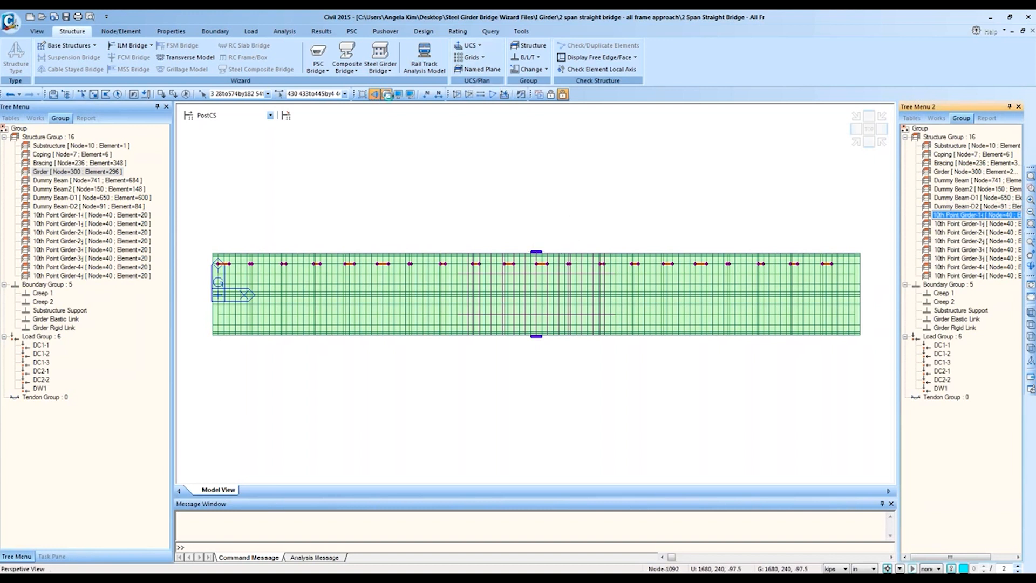
Step: Turn off hidden-surface display to show the model as wireframe
left_click(374, 94)
left_click(386, 95)
mouse_move(410, 271)
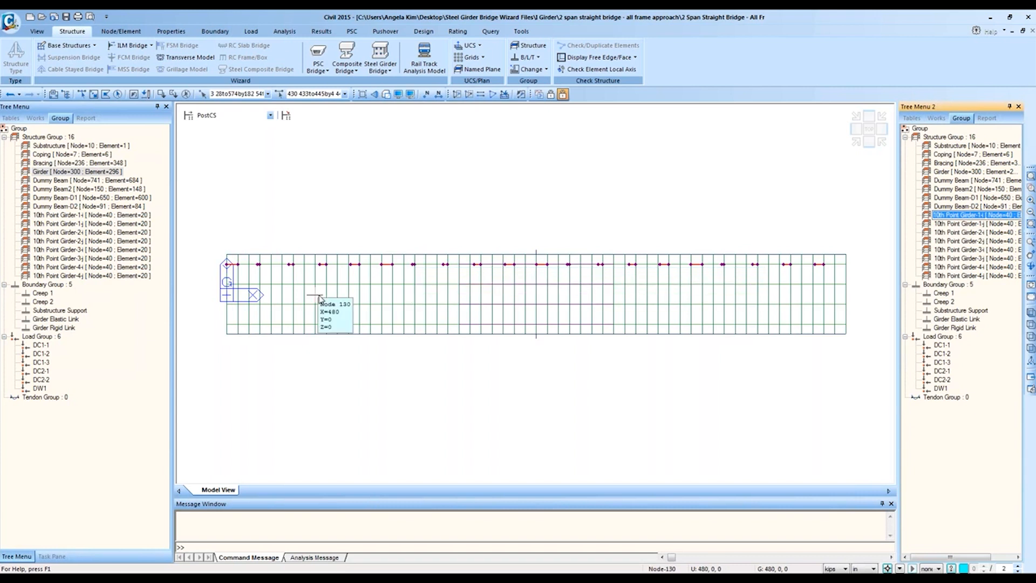
Step: Highlight 10th Point Girder-1j, -2i, -3i and -4i in turn, finishing on -1i
left_click(955, 223)
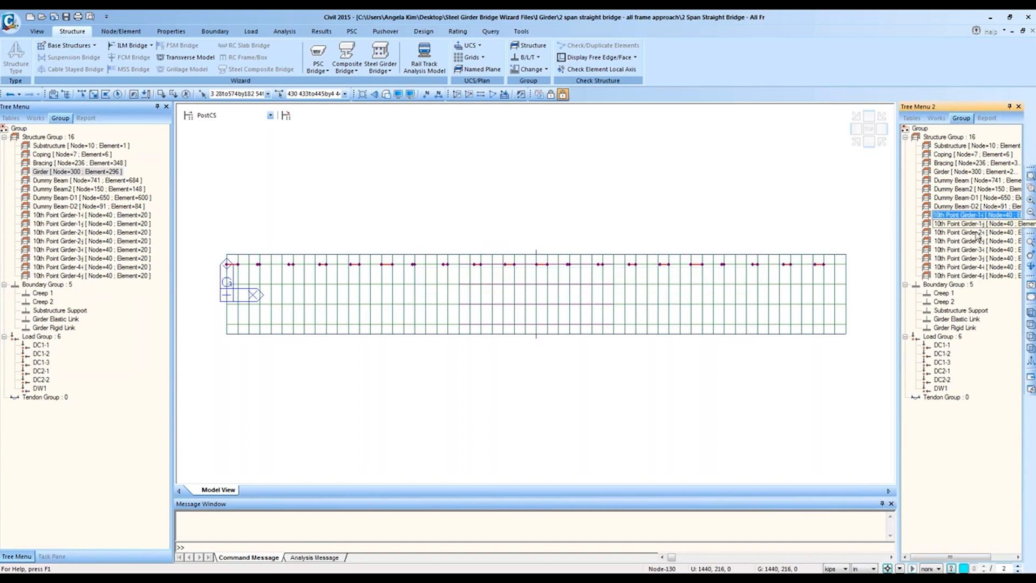
left_click(955, 217)
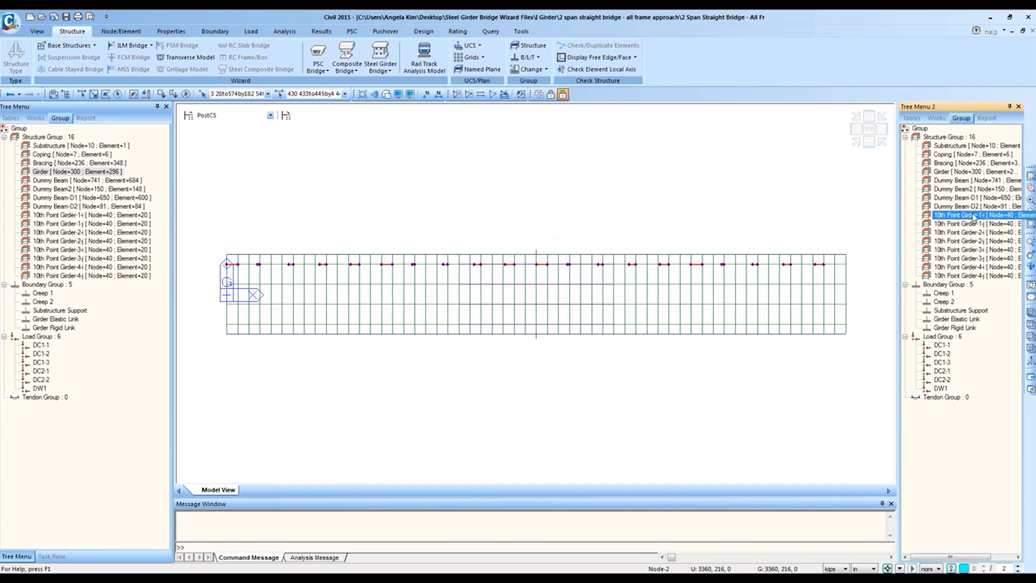
left_click(969, 233)
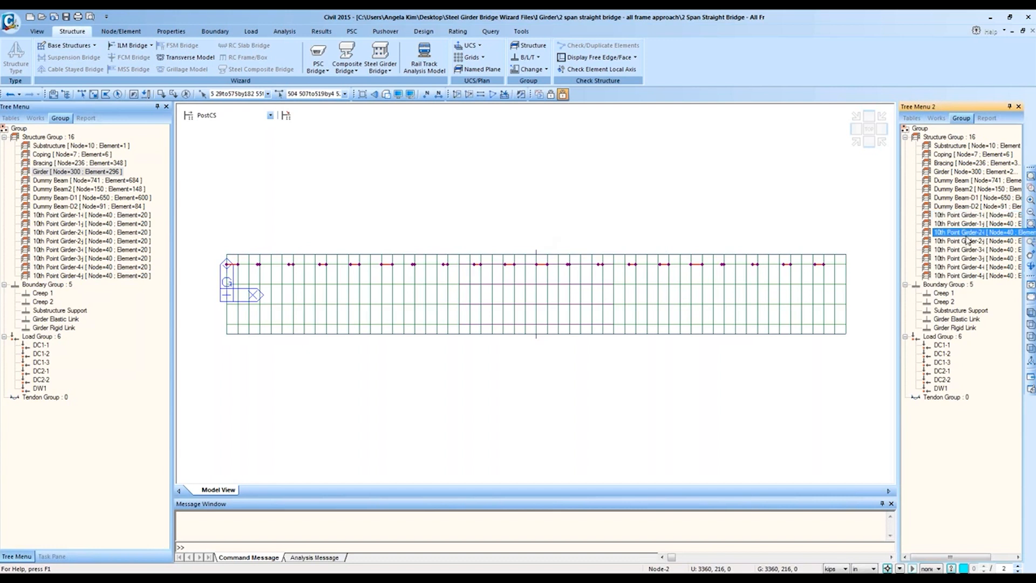
left_click(970, 249)
left_click(971, 267)
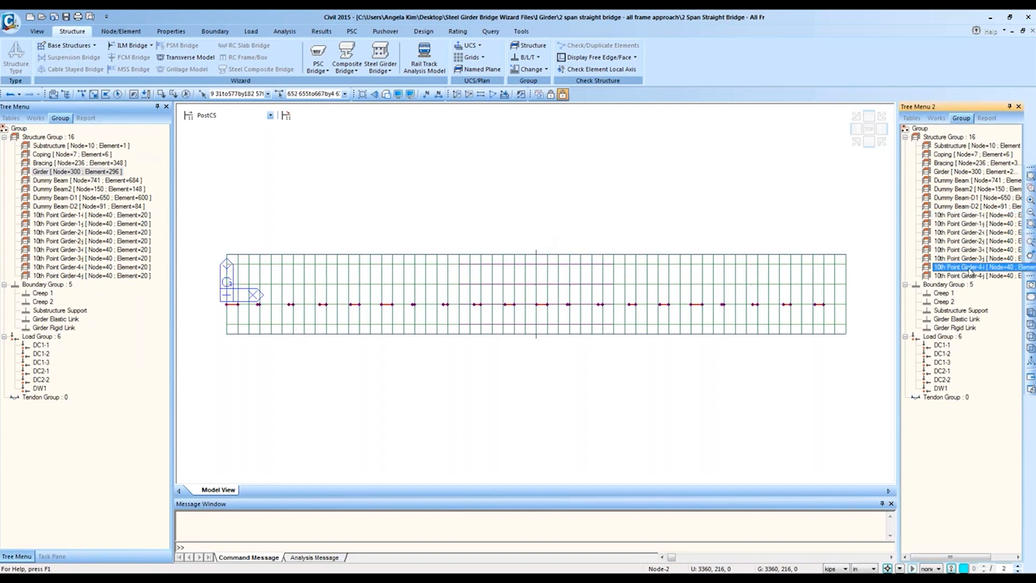
left_click(970, 215)
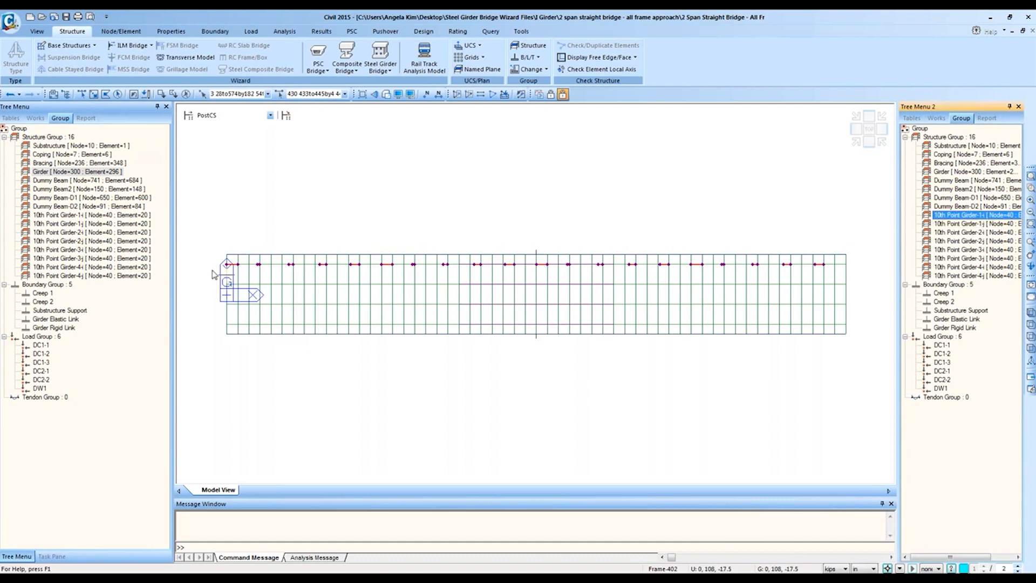
left_click(1030, 187)
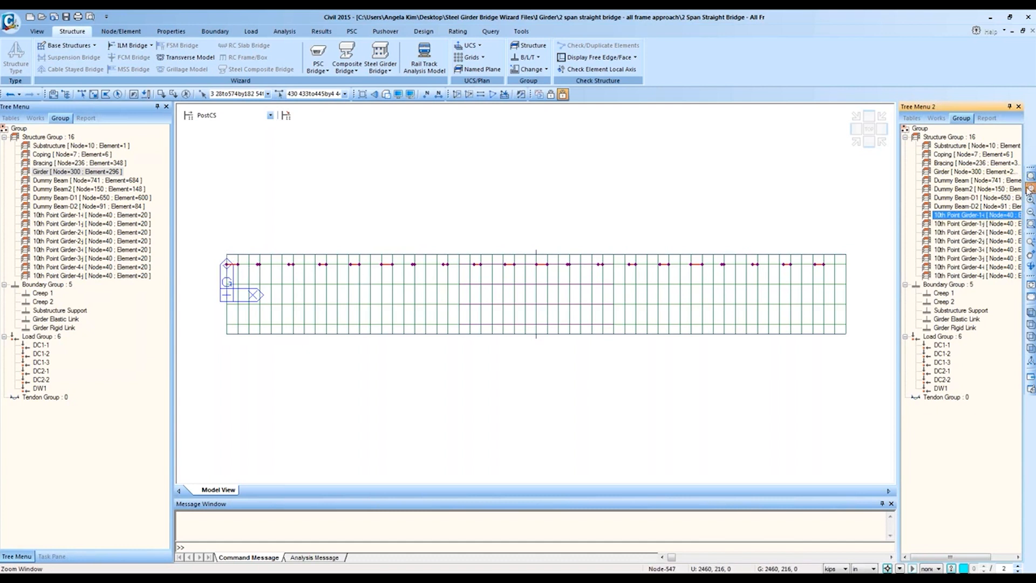
Step: Turn on element local direction display in Display Option
left_click_drag(206, 233, 319, 307)
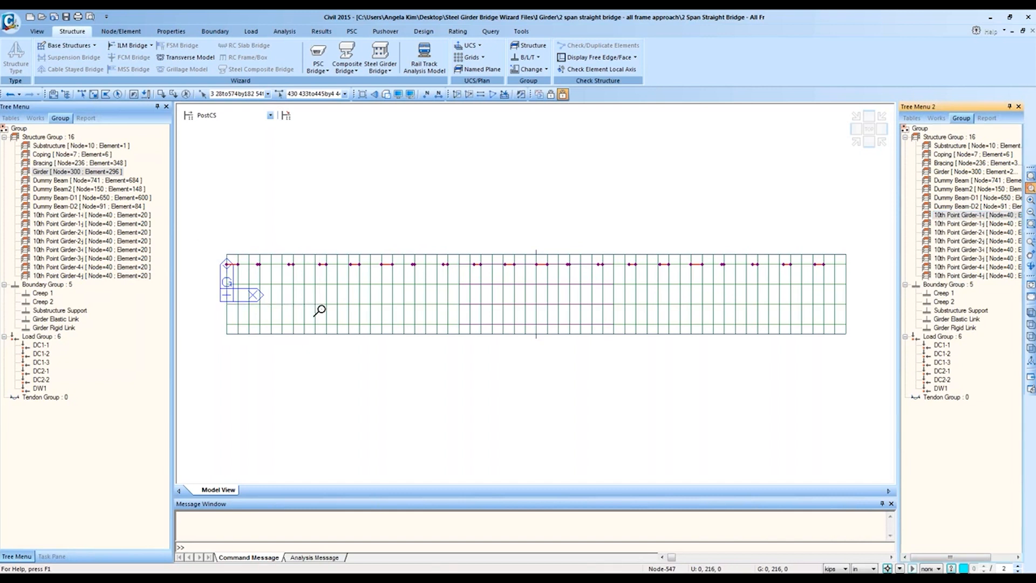
left_click(402, 97)
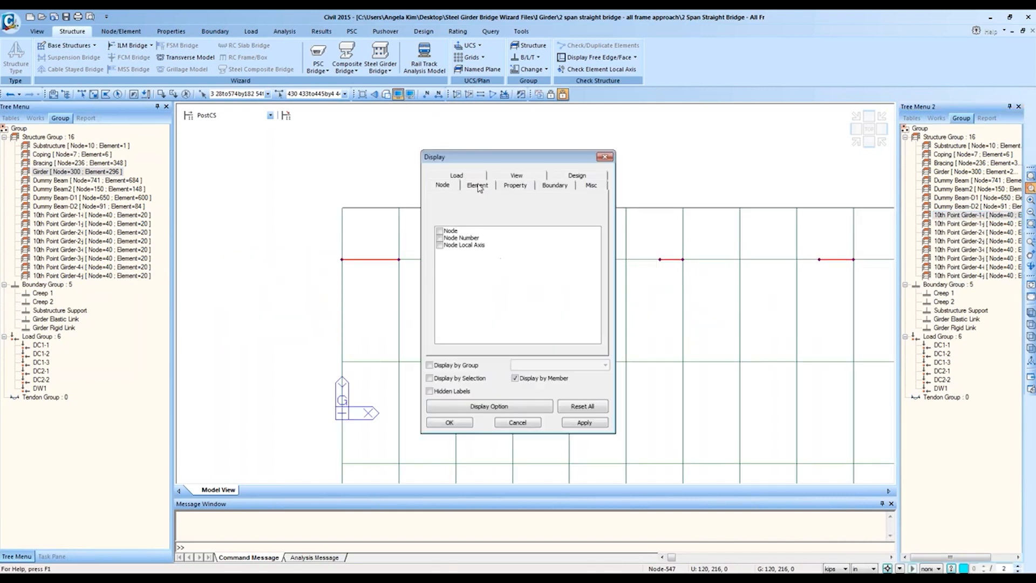
left_click(478, 186)
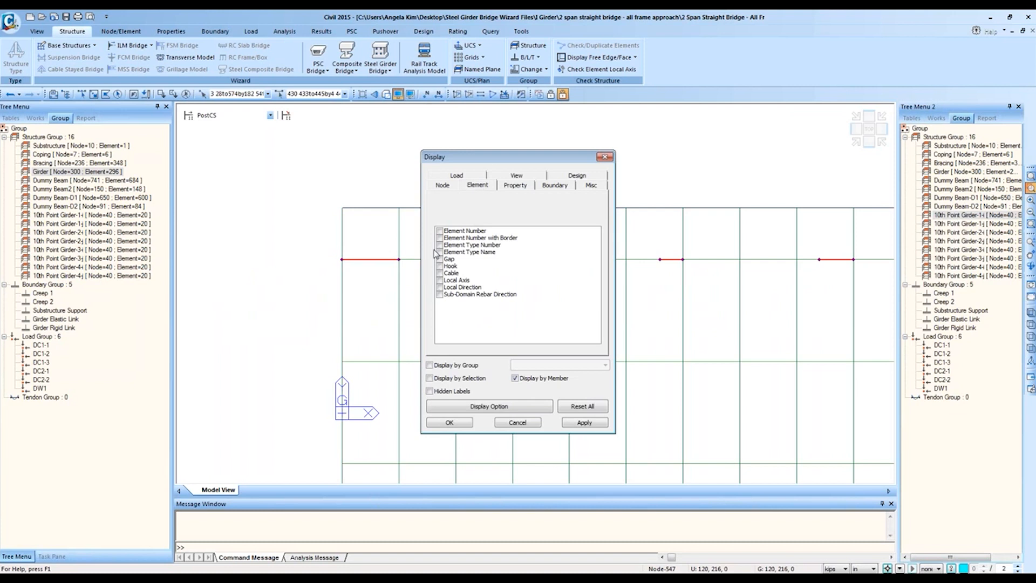
left_click(439, 287)
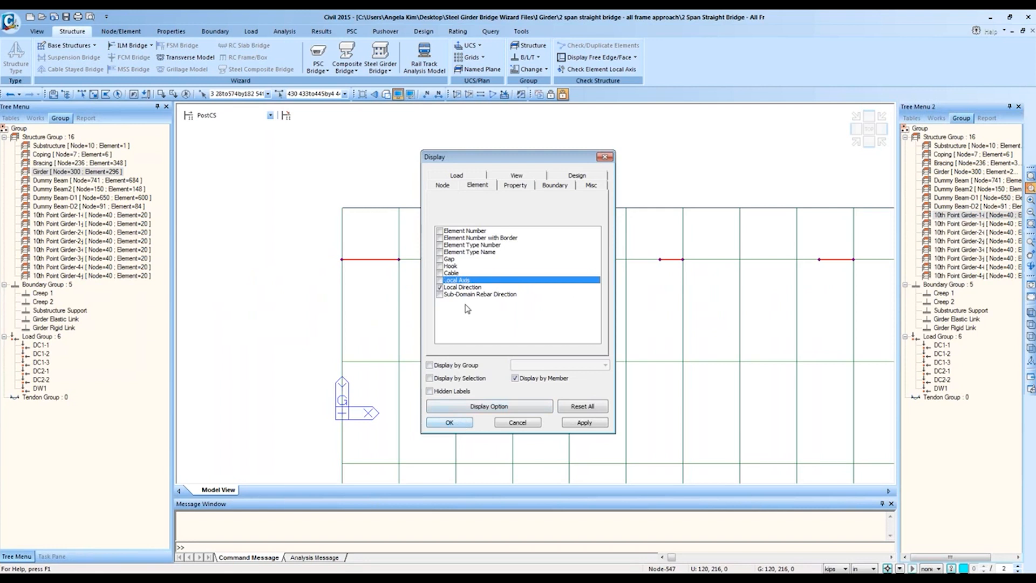
left_click(447, 420)
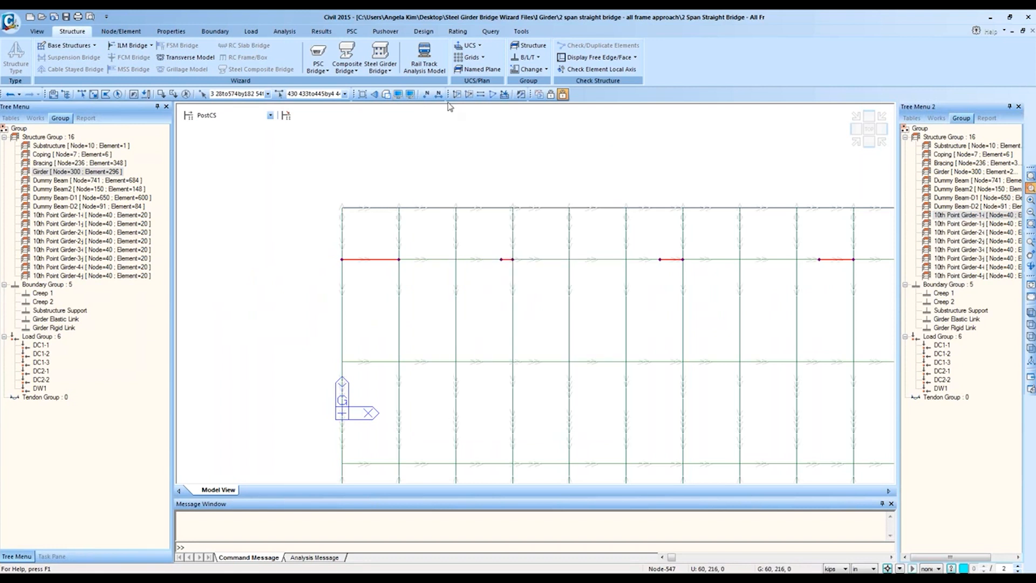
Step: Activate only the Girder group, zoom to the left ends and mark 10th Point Girder-1i
double_click(937, 171)
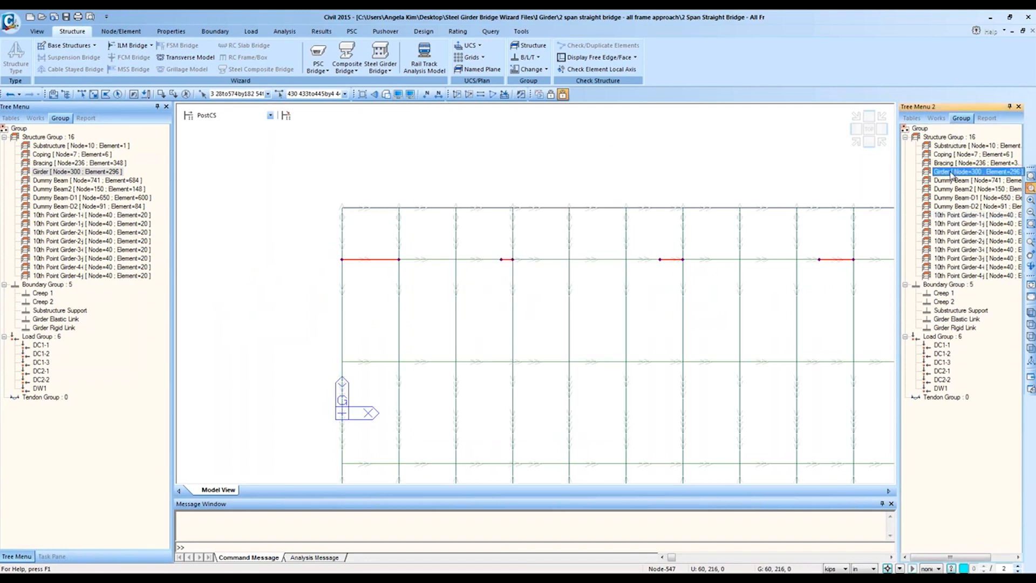
left_click(456, 94)
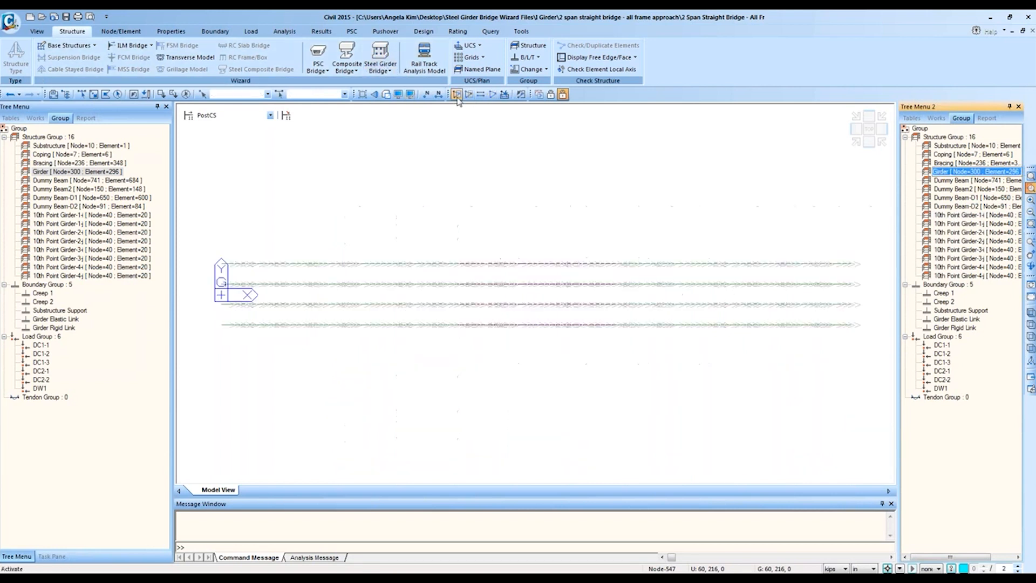
left_click_drag(201, 228, 351, 371)
left_click_drag(570, 419, 288, 154)
double_click(971, 217)
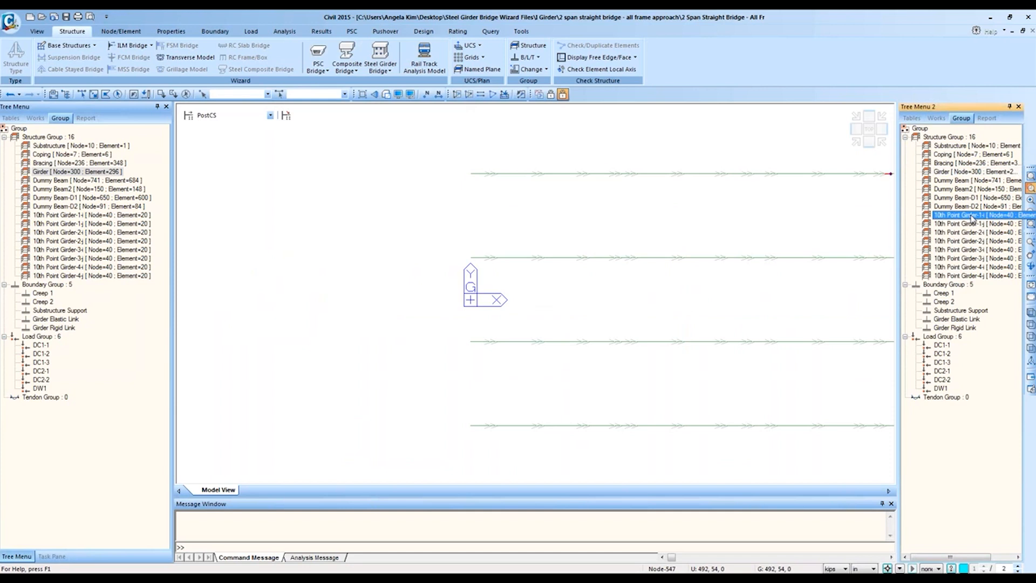
middle_click_drag(771, 222, 741, 250)
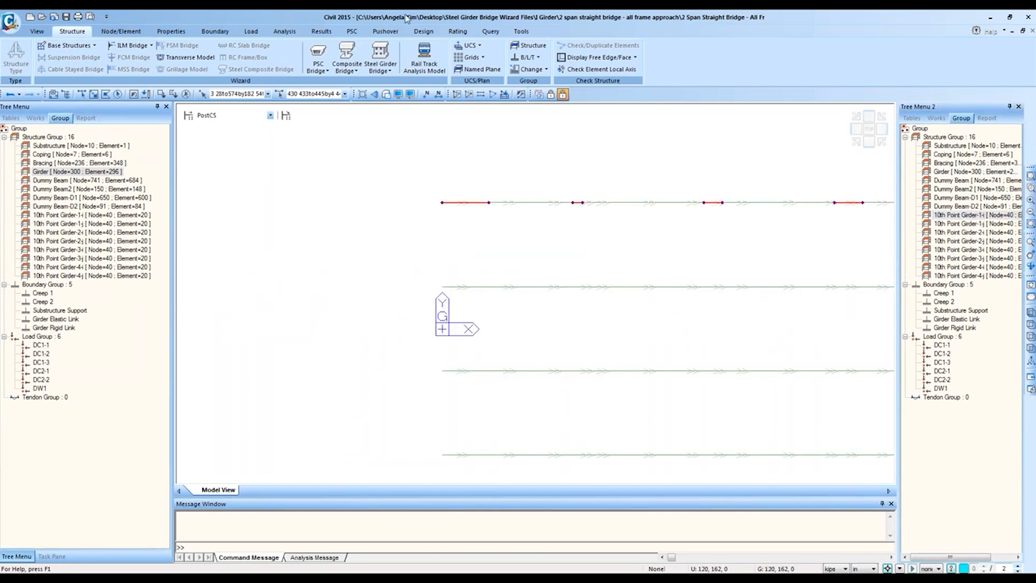
Step: Query nodes 760 and 3 with length units switched to feet
left_click(523, 32)
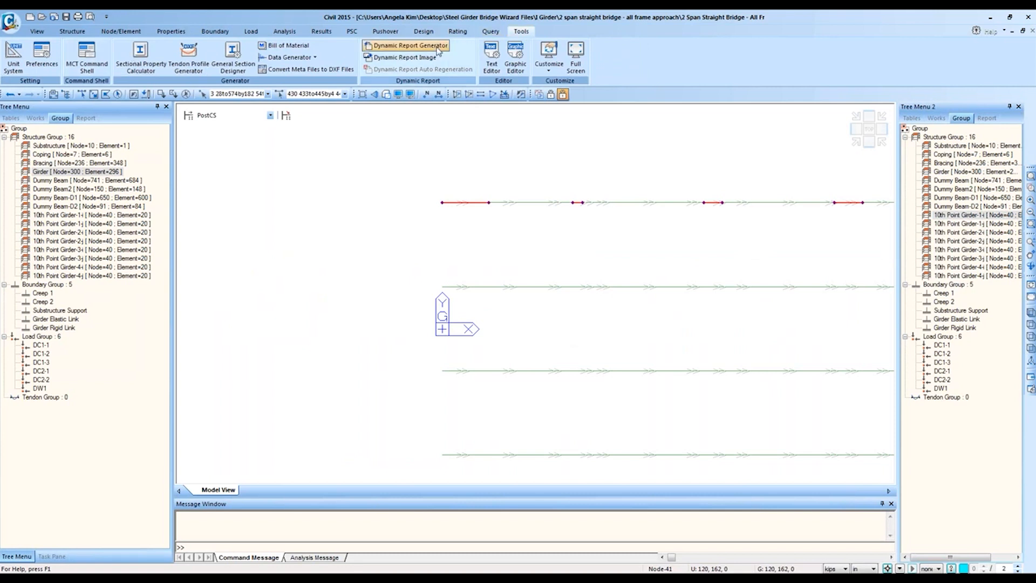
left_click(491, 31)
left_click(42, 54)
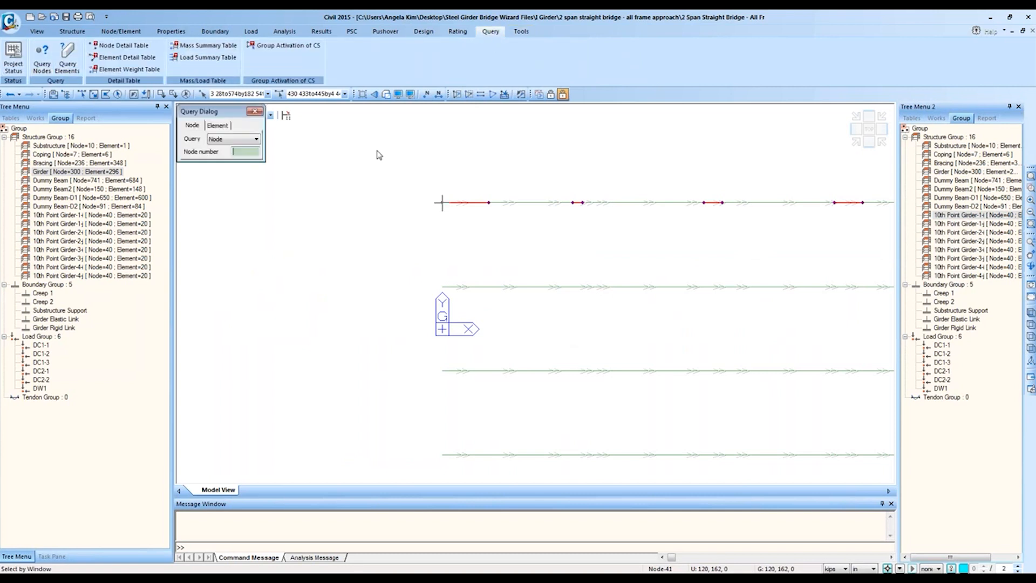
left_click(573, 203)
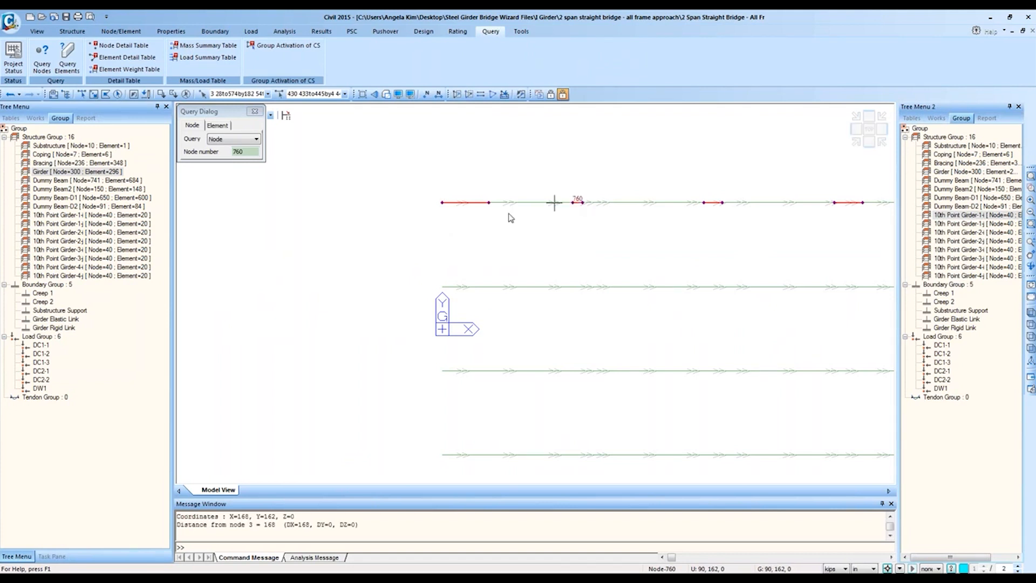
left_click(863, 568)
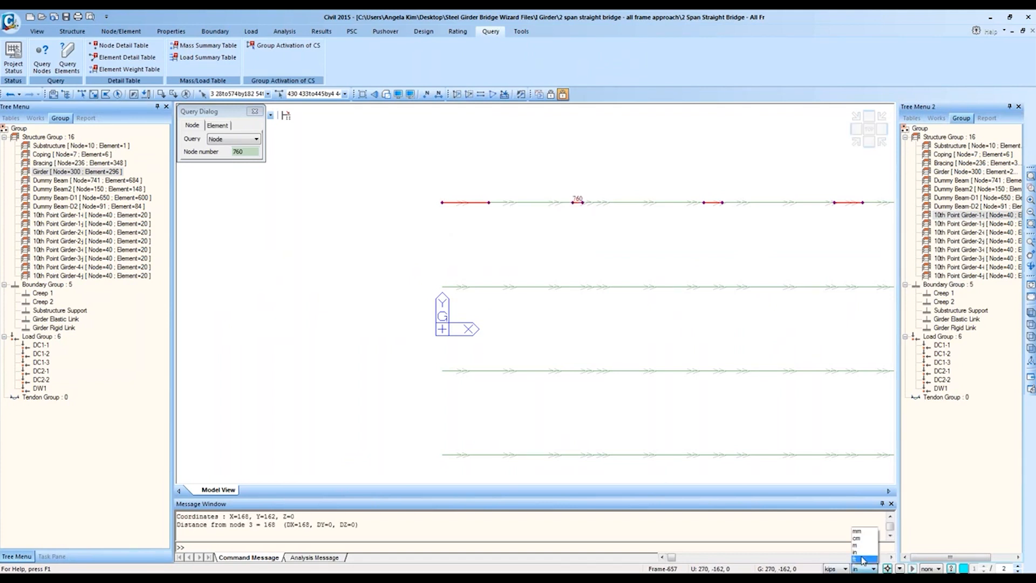
left_click(862, 556)
left_click(230, 263)
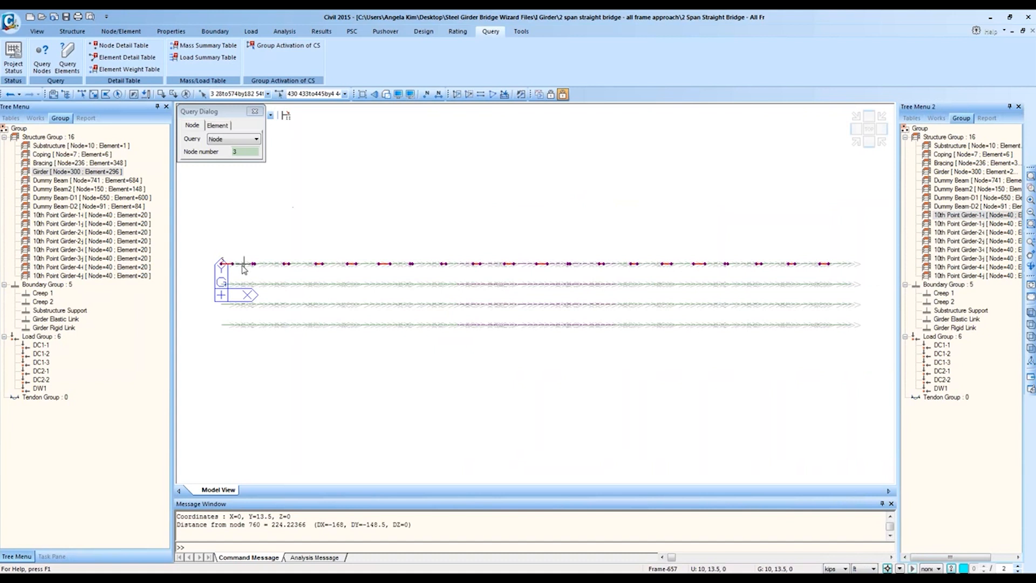
left_click(253, 263)
Step: Zoom into the girders' left ends and select the 10th Point Girder-1i group
left_click(1030, 187)
left_click_drag(215, 227, 326, 353)
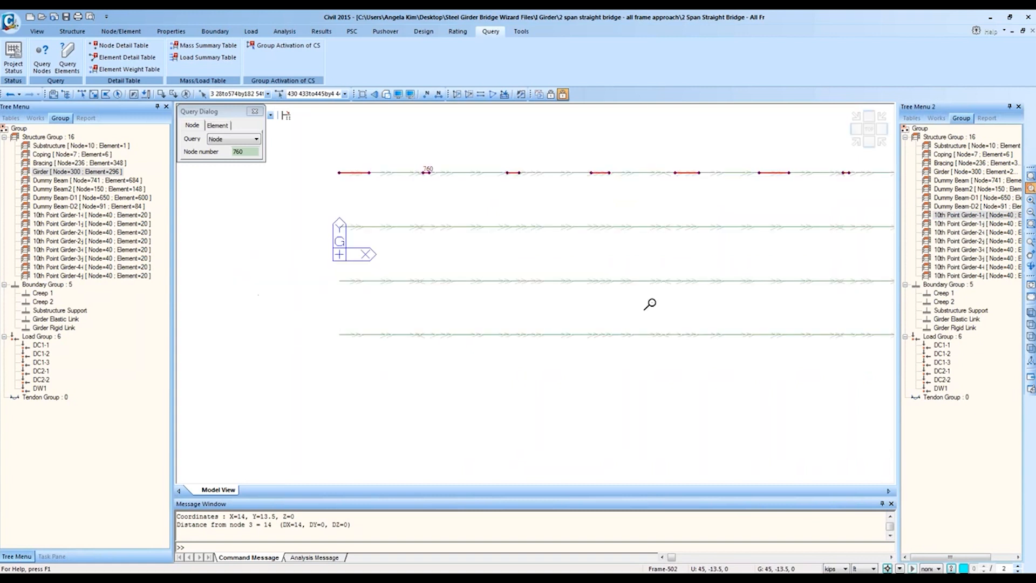
left_click_drag(595, 345, 335, 144)
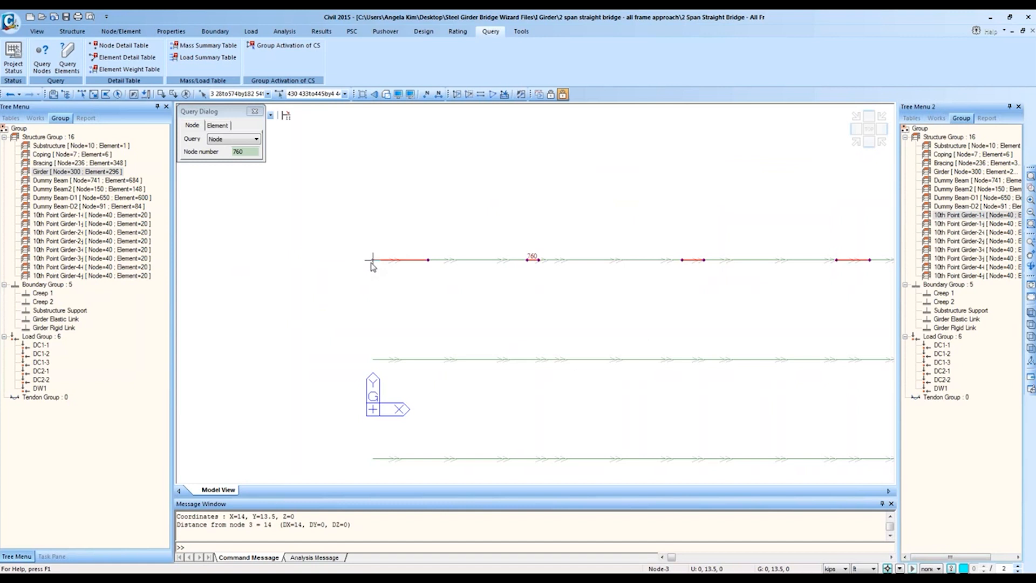
mouse_move(368, 266)
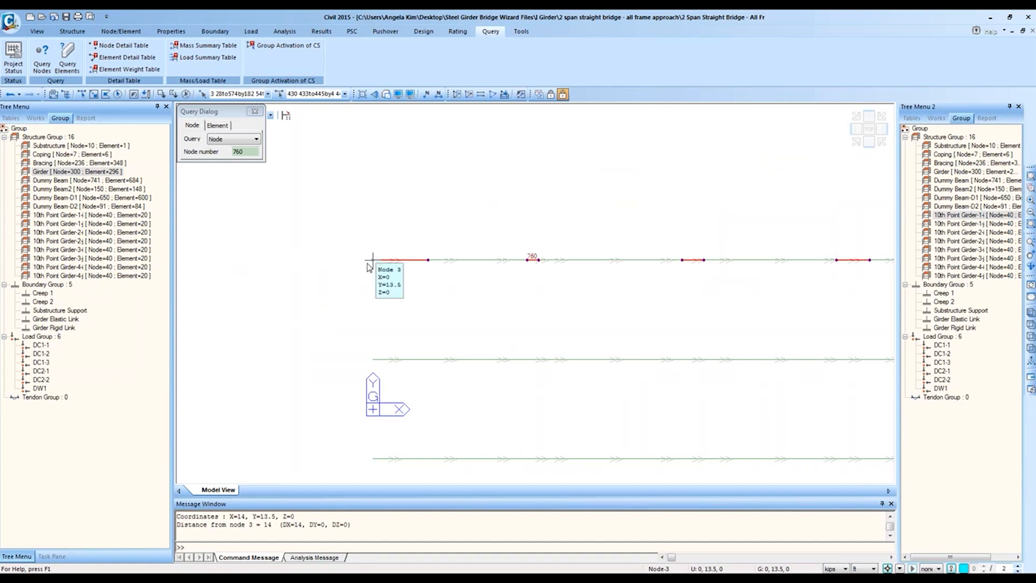
left_click(974, 217)
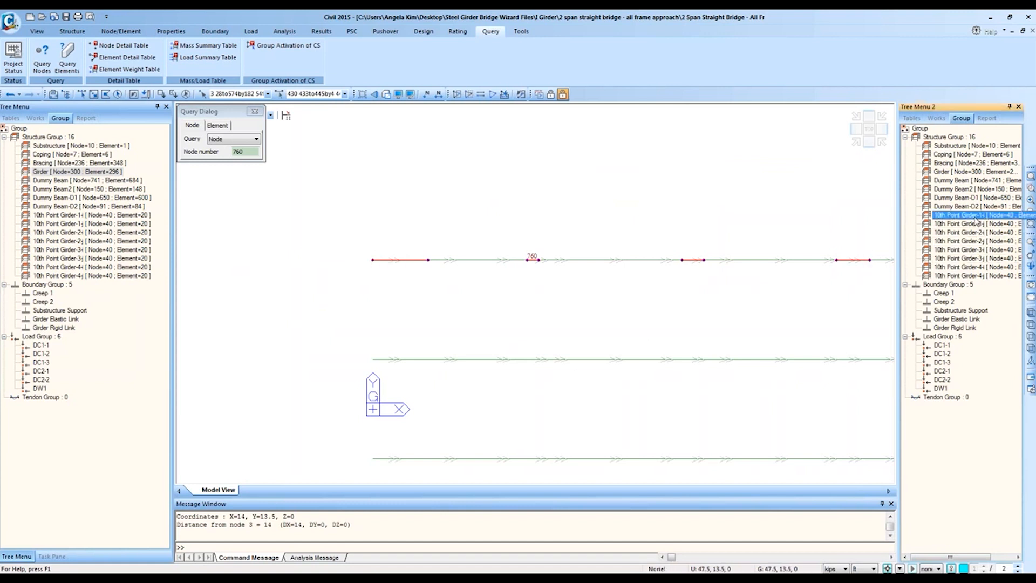
left_click(974, 217)
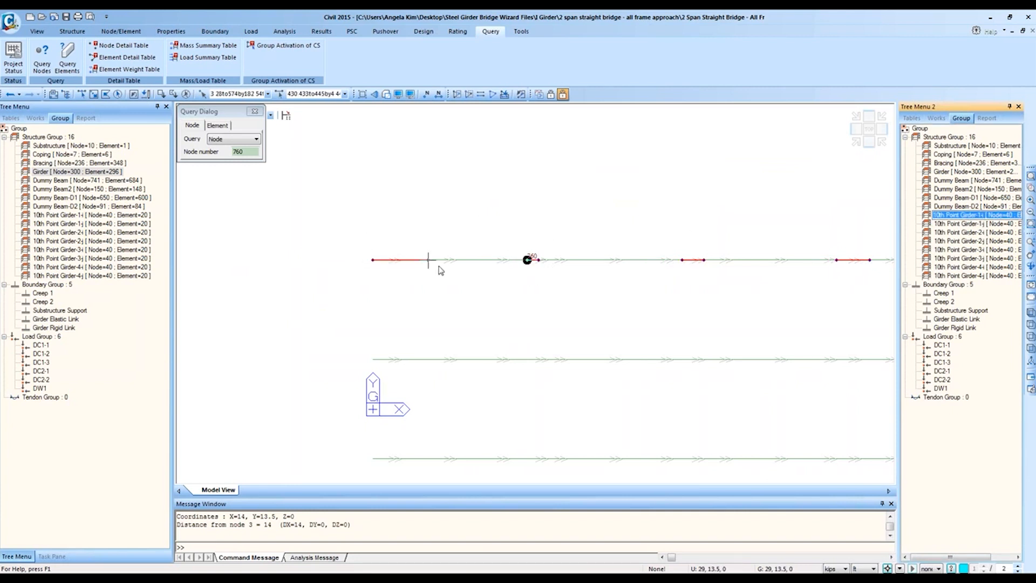
Step: Measure node distances: 3 to 28 is 5 ft, 28 to 760 is 9 ft, 760 to 54 is 1 ft
left_click(373, 260)
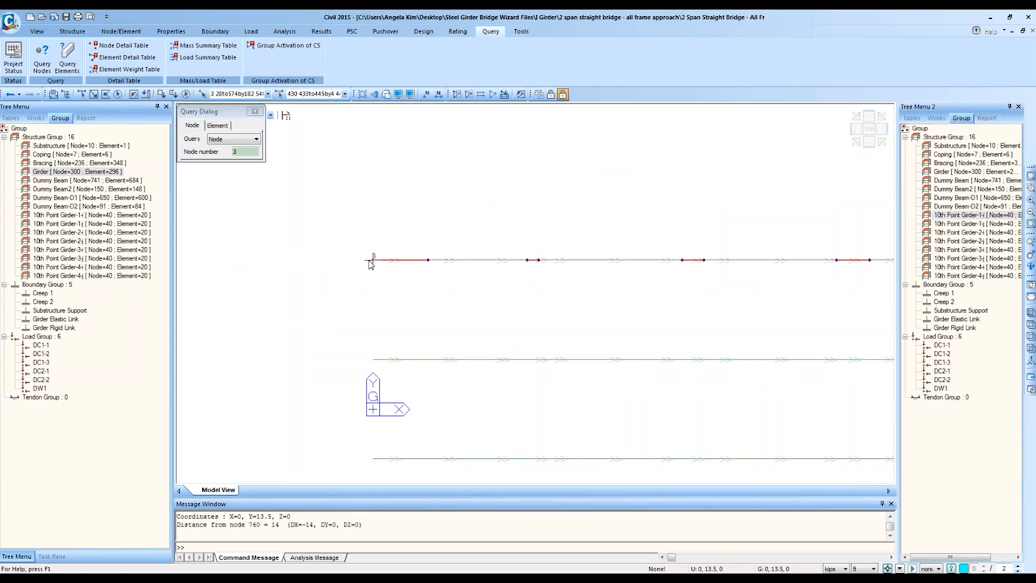
left_click(429, 261)
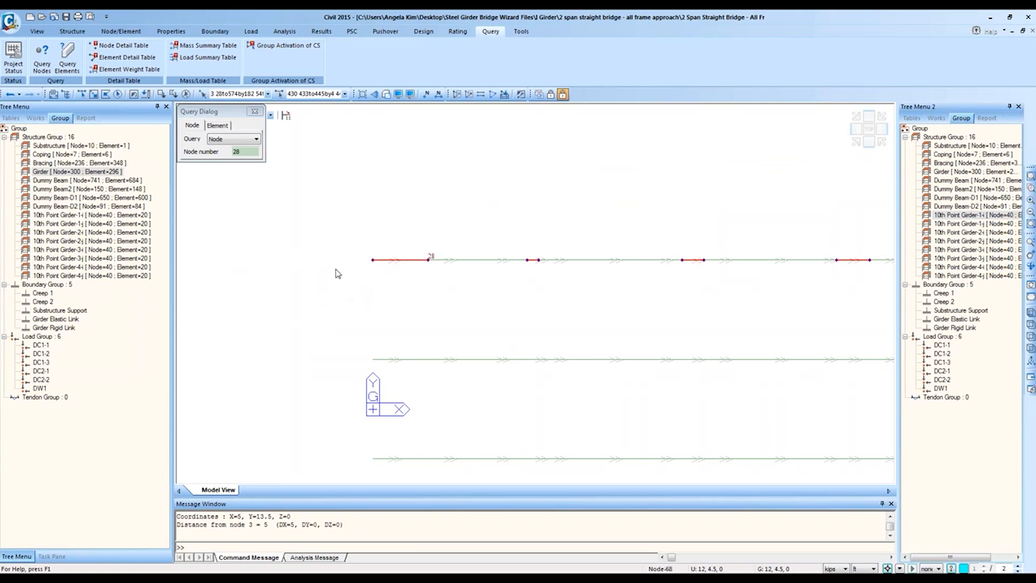
left_click(372, 260)
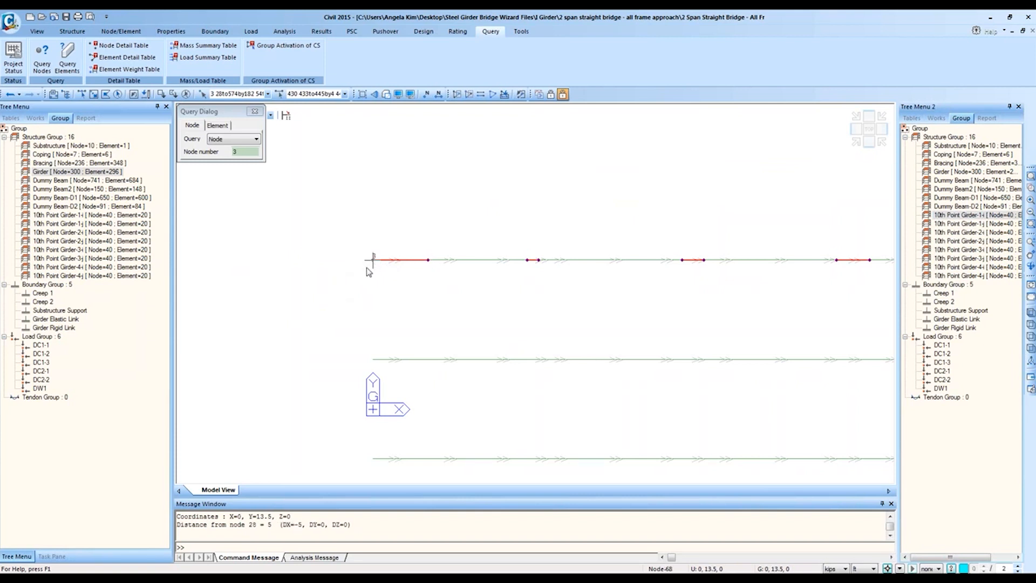
left_click(428, 260)
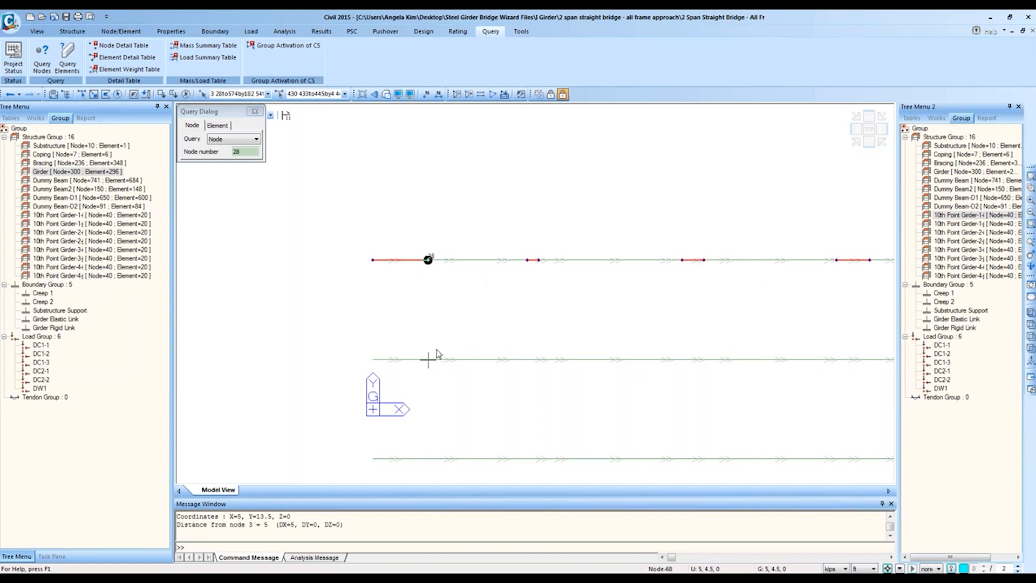
left_click(527, 260)
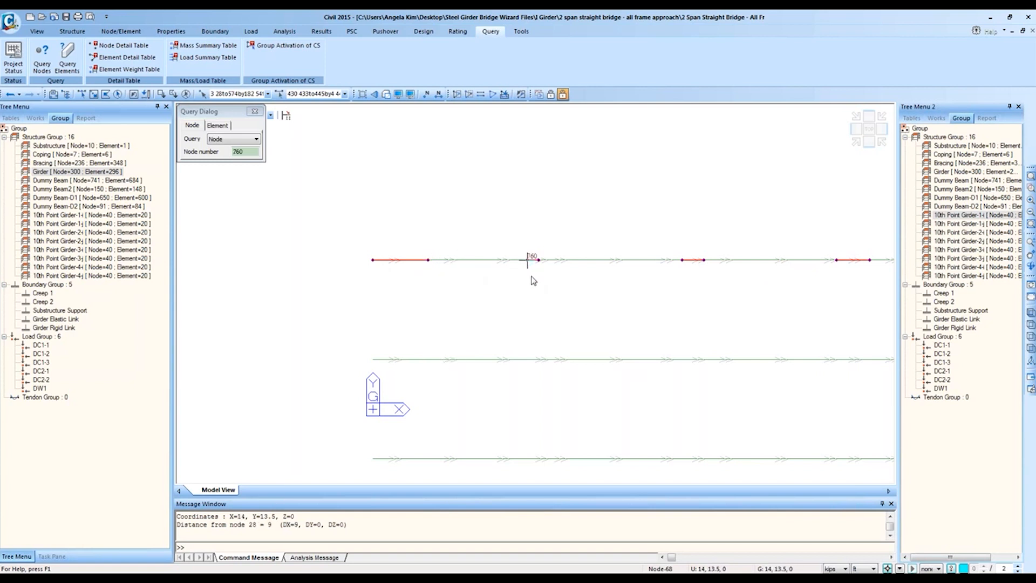
left_click(545, 272)
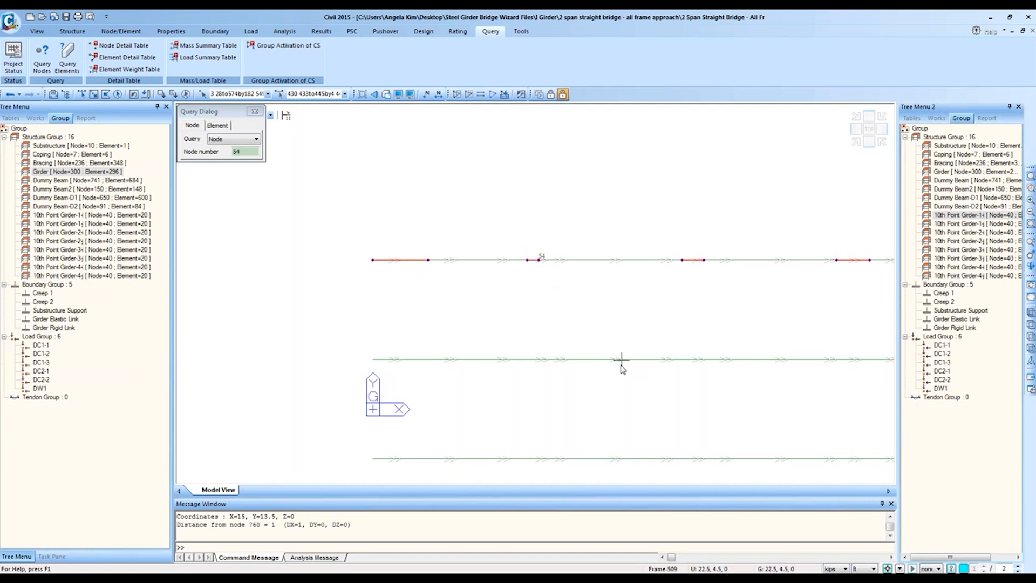
left_click(528, 262)
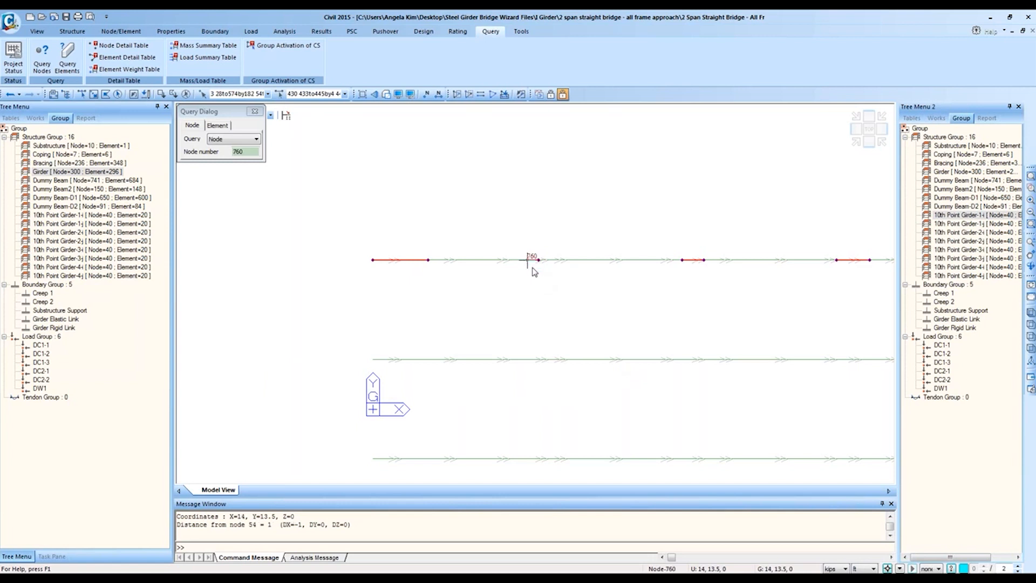
left_click(541, 271)
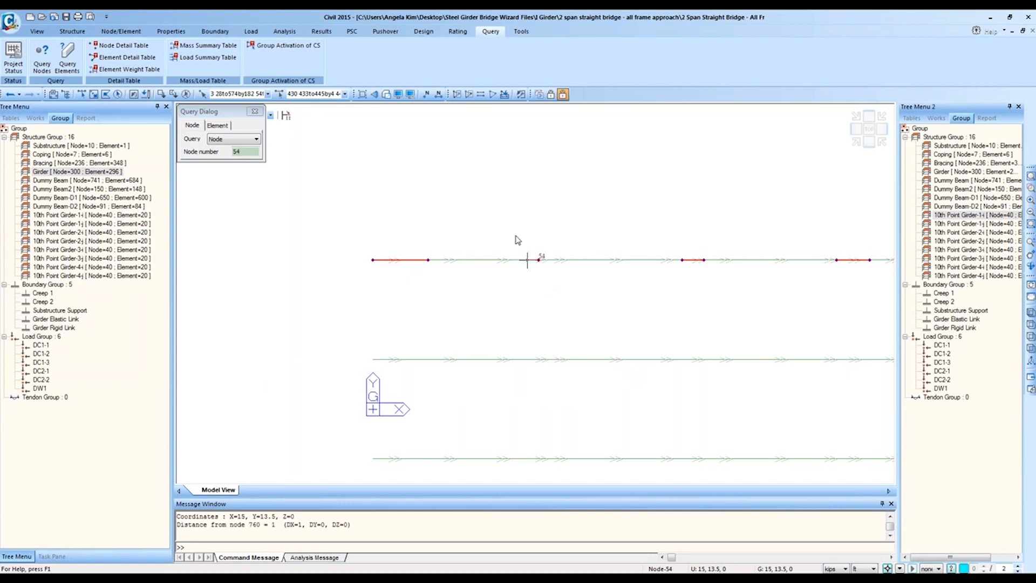
left_click(409, 96)
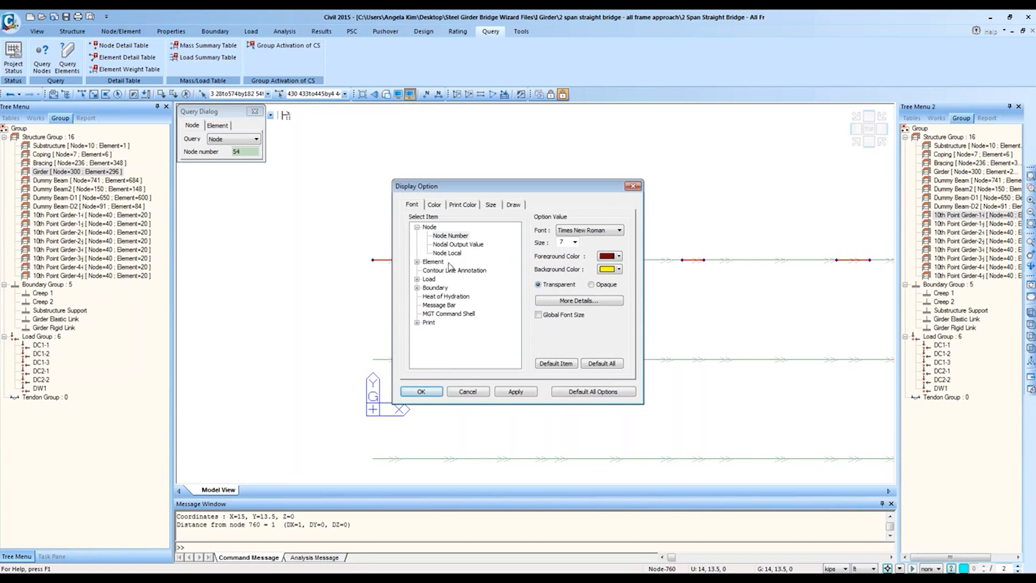
Step: Review the element output and local axis label font settings in Display Option
double_click(433, 262)
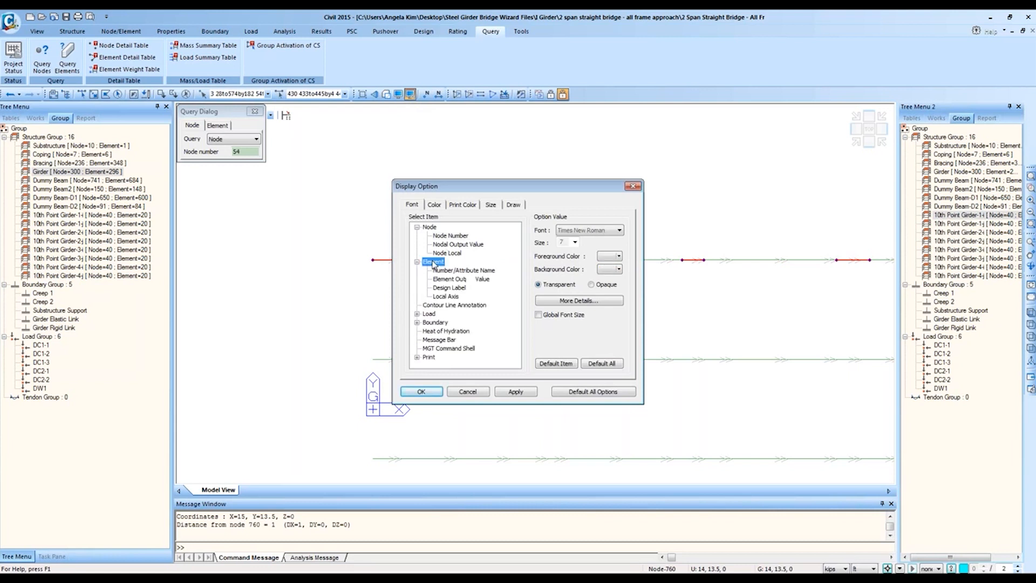
left_click(470, 280)
left_click_drag(581, 193, 702, 225)
left_click(571, 327)
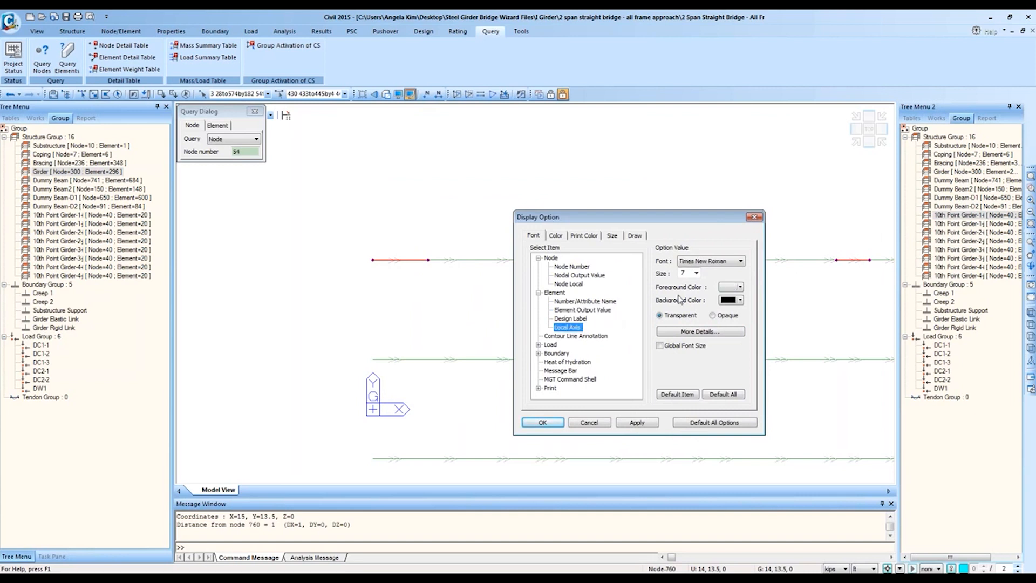
left_click(682, 273)
left_click(637, 422)
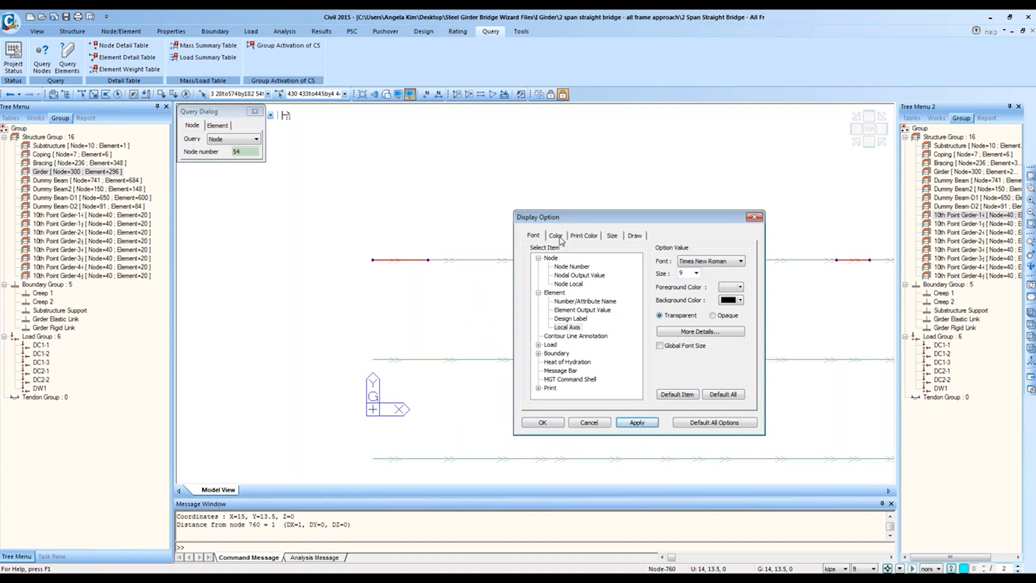
left_click(754, 216)
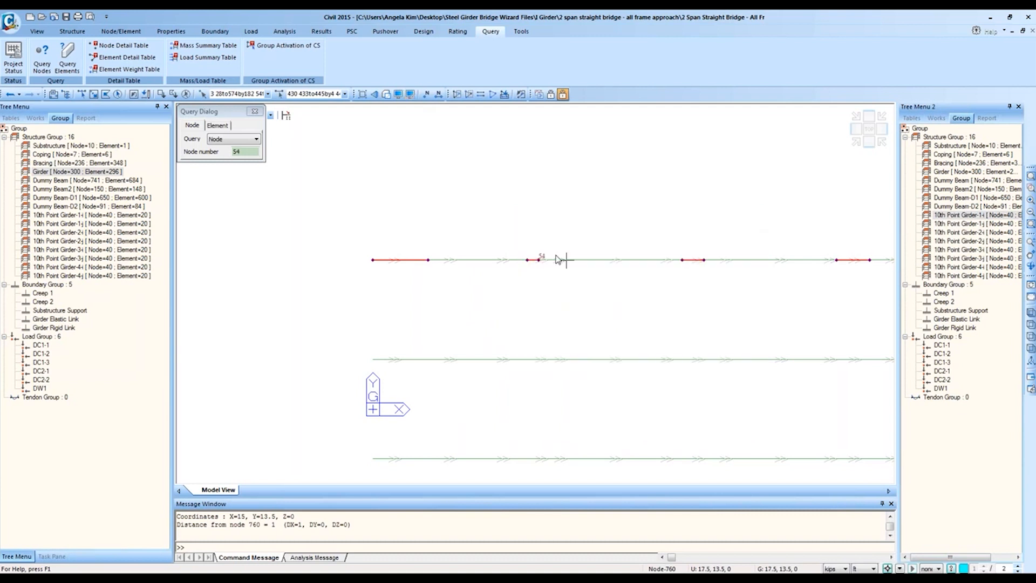
left_click(373, 259)
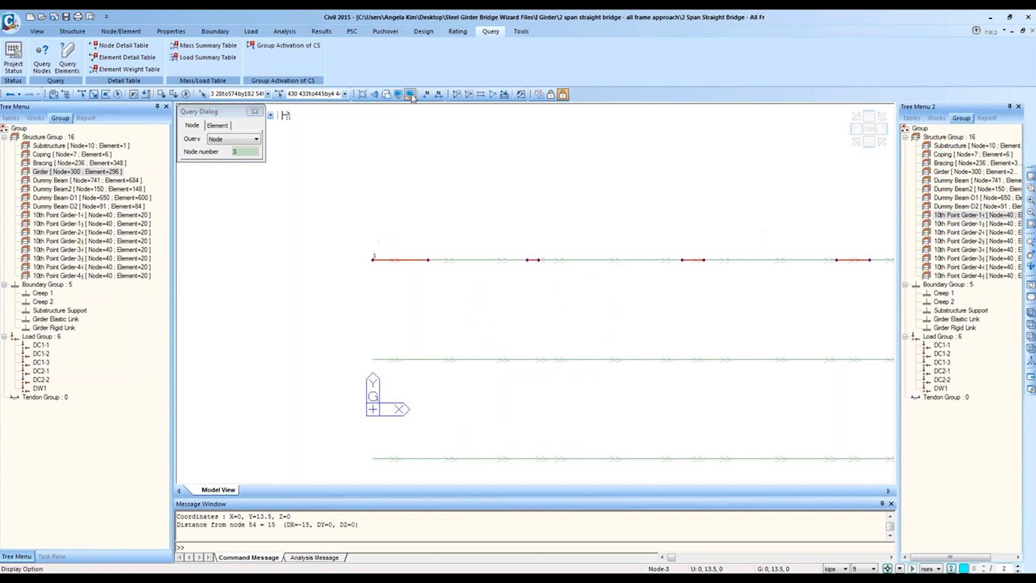
Step: Set the node number font size to 10 and display node numbers on the model
double_click(433, 262)
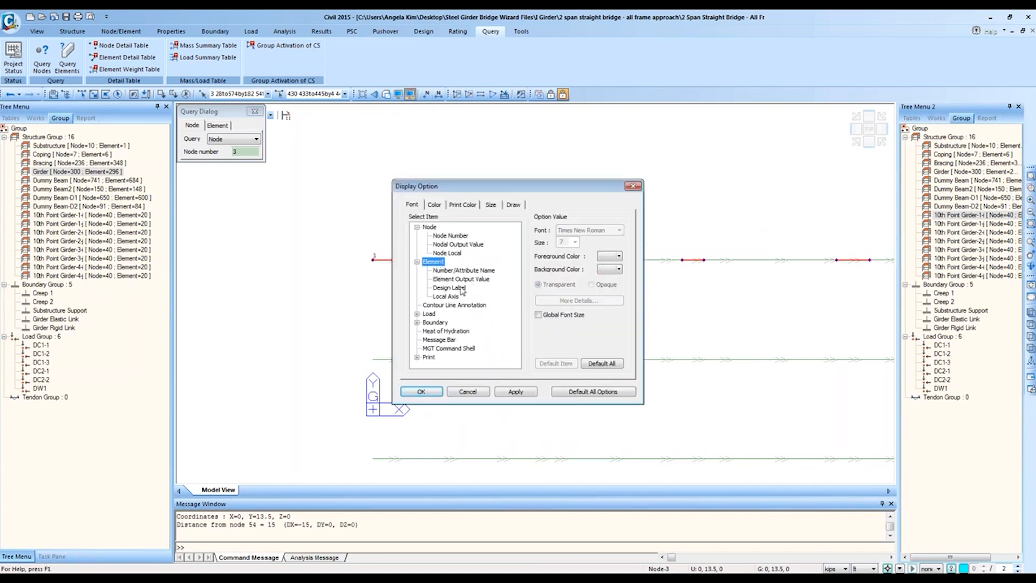
left_click(483, 271)
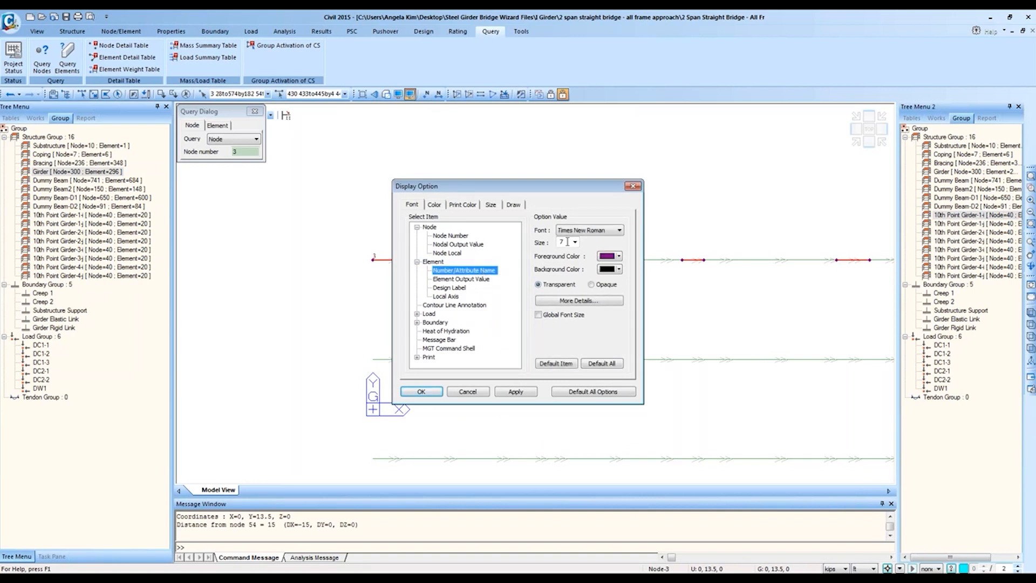
left_click_drag(568, 242, 511, 245)
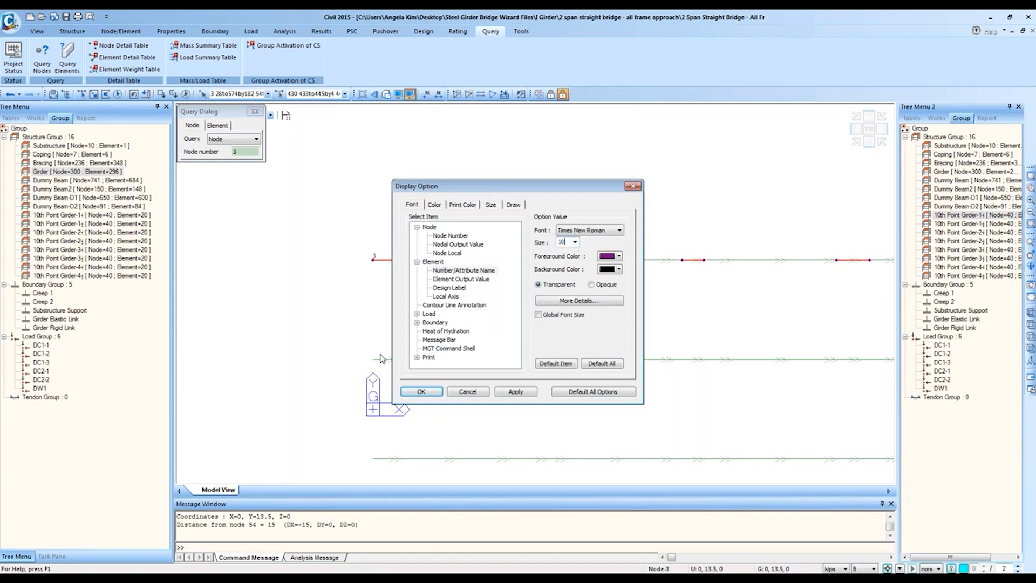
left_click(421, 392)
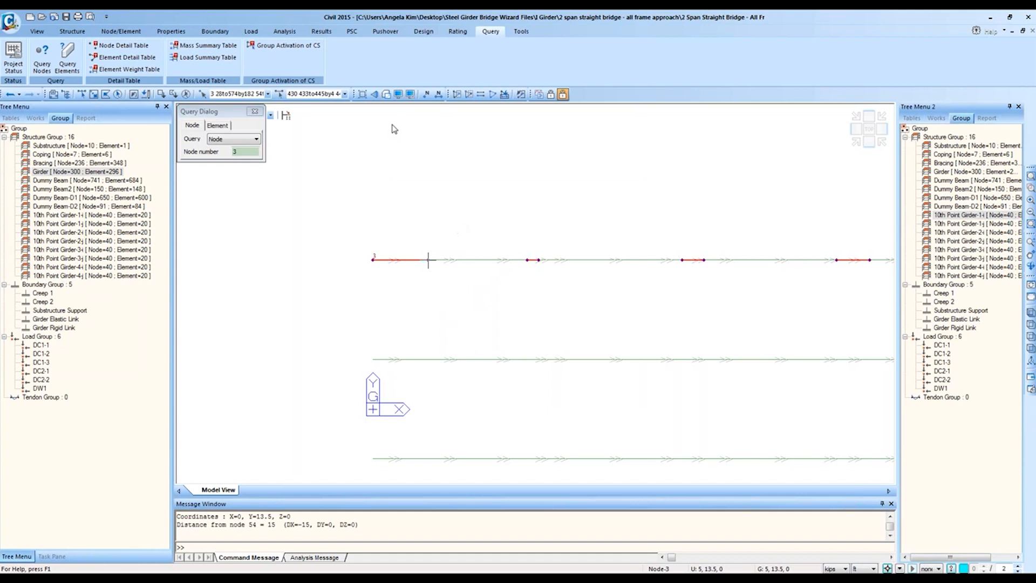
left_click(411, 95)
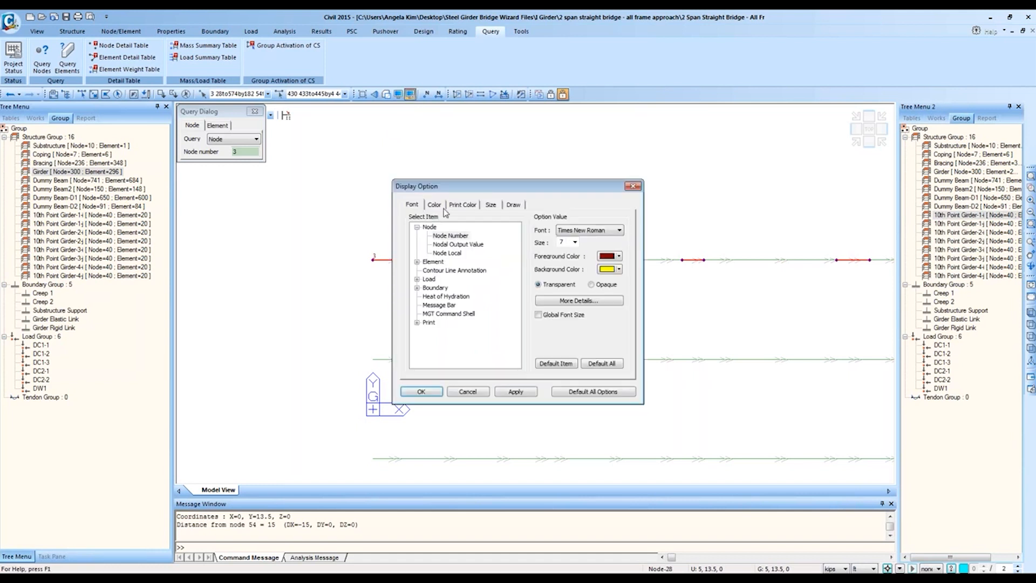
left_click_drag(567, 242, 436, 232)
type("10")
left_click(422, 391)
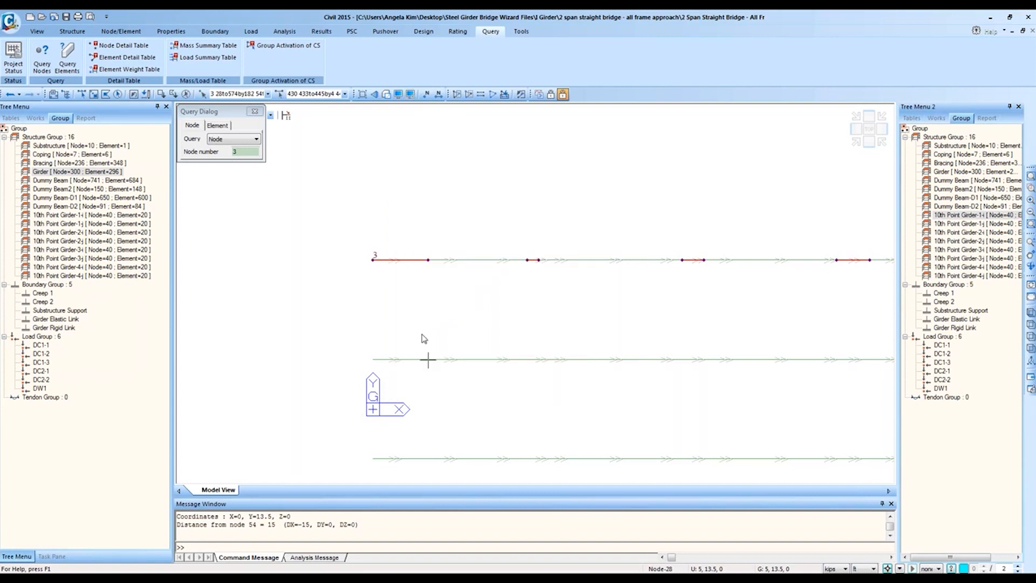
left_click(426, 95)
middle_click_drag(463, 268, 549, 365)
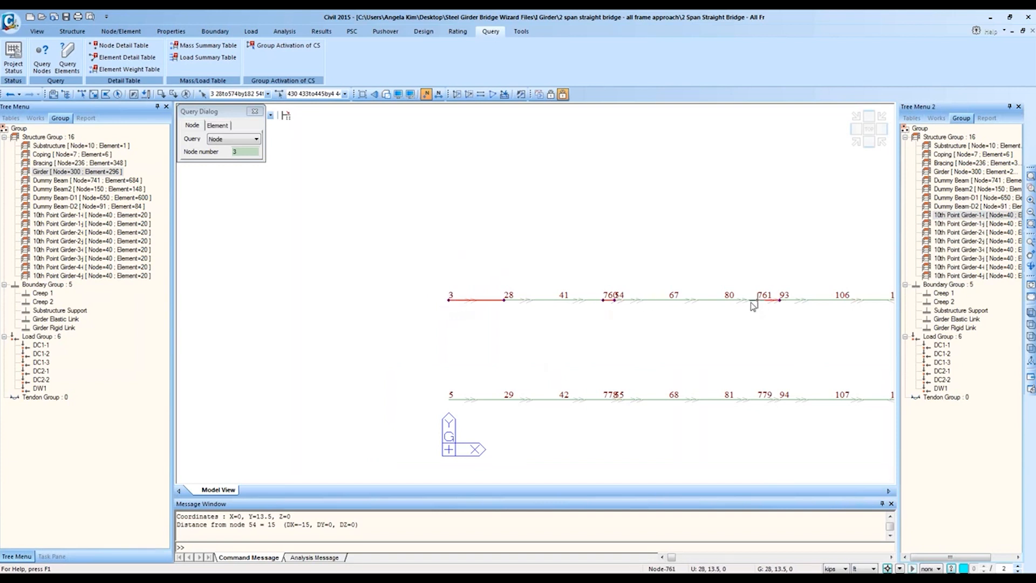
Step: Enlarge the Message Window and query nodes 3 and 760, which are 14 ft apart
middle_click_drag(754, 305, 556, 329)
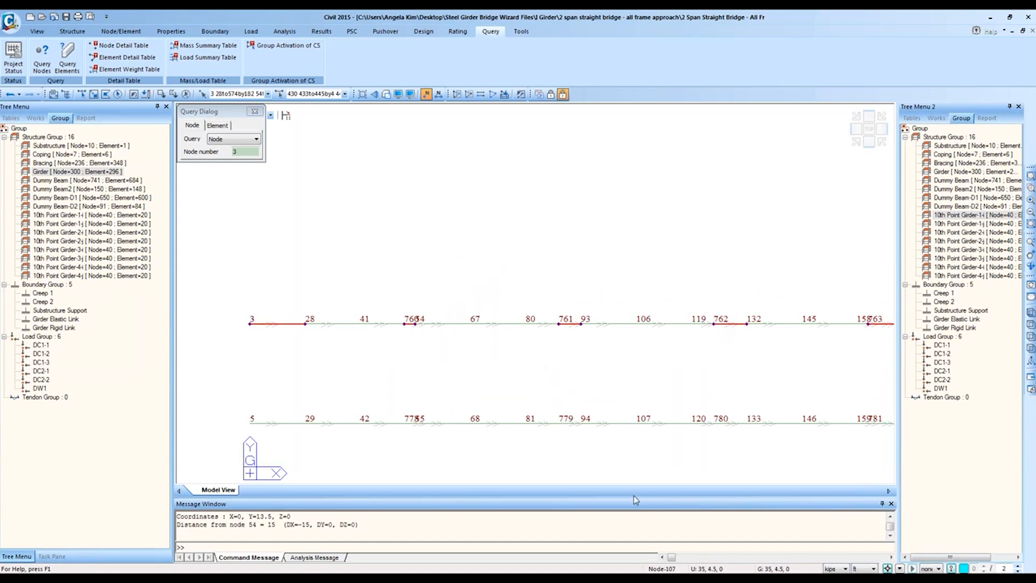
left_click_drag(633, 496, 626, 416)
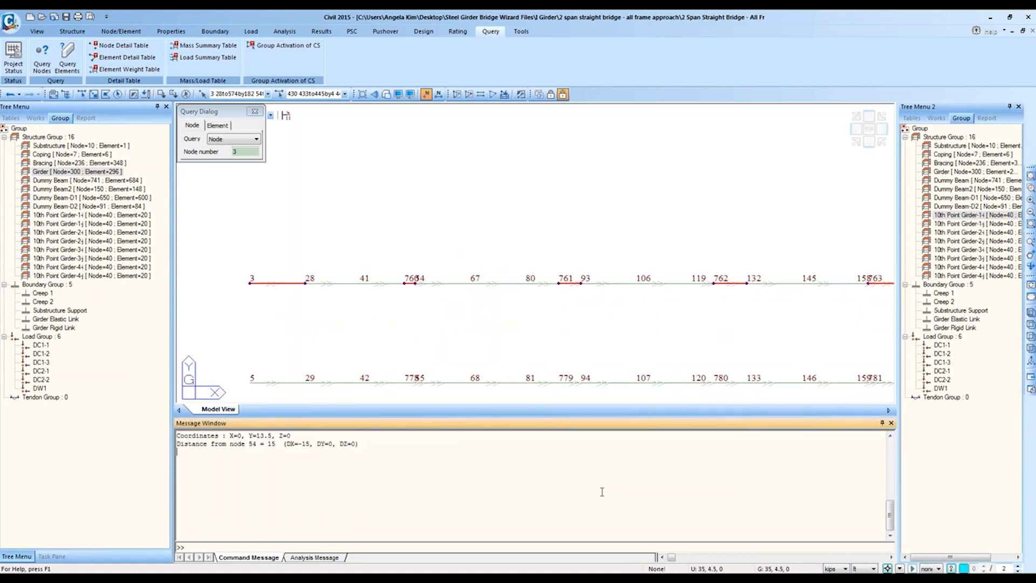
scroll(602, 491, "up", 5, "ctrl")
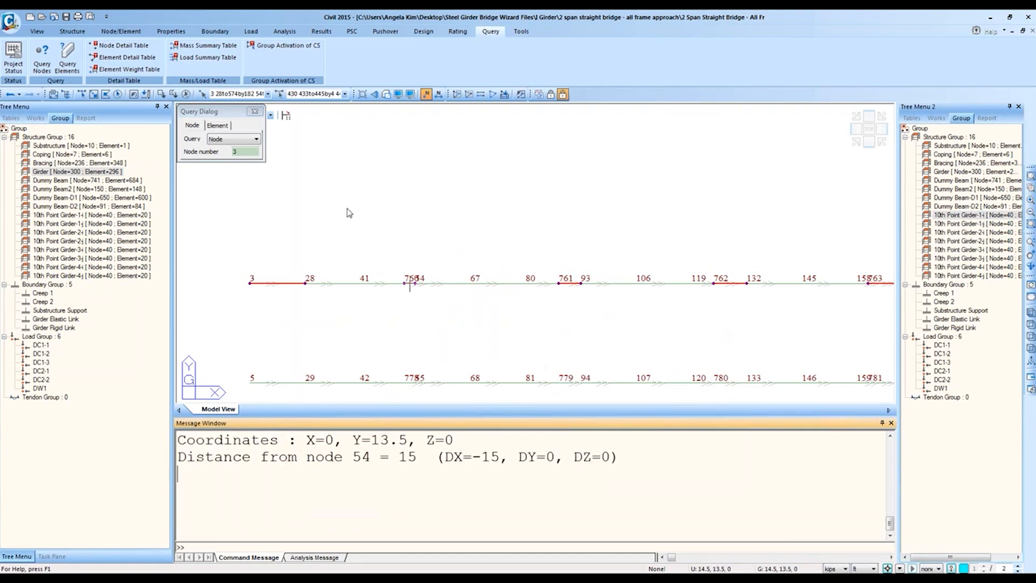
left_click(238, 110)
left_click(65, 67)
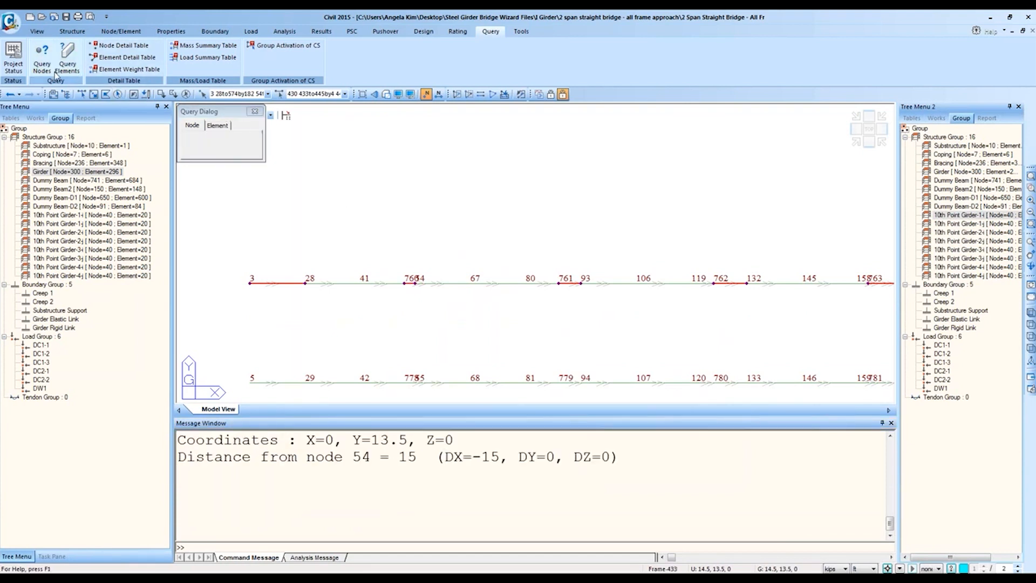
left_click(247, 290)
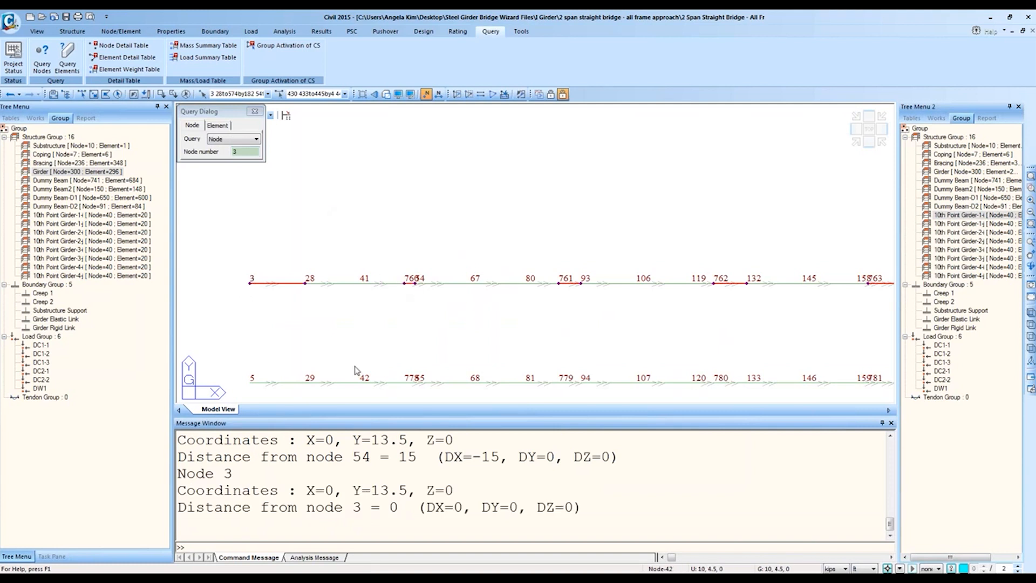
left_click(408, 283)
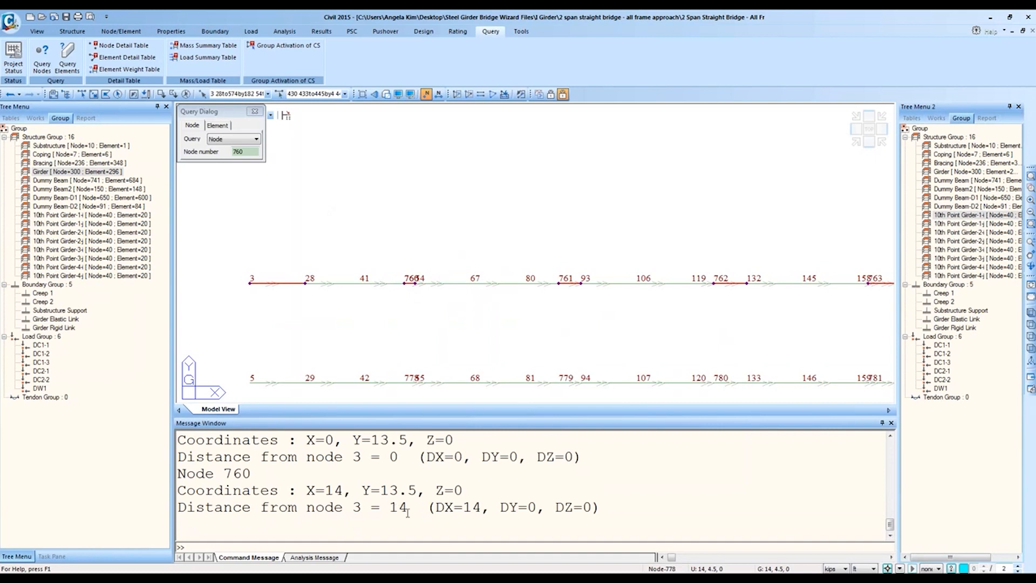
double_click(467, 508)
left_click(469, 508)
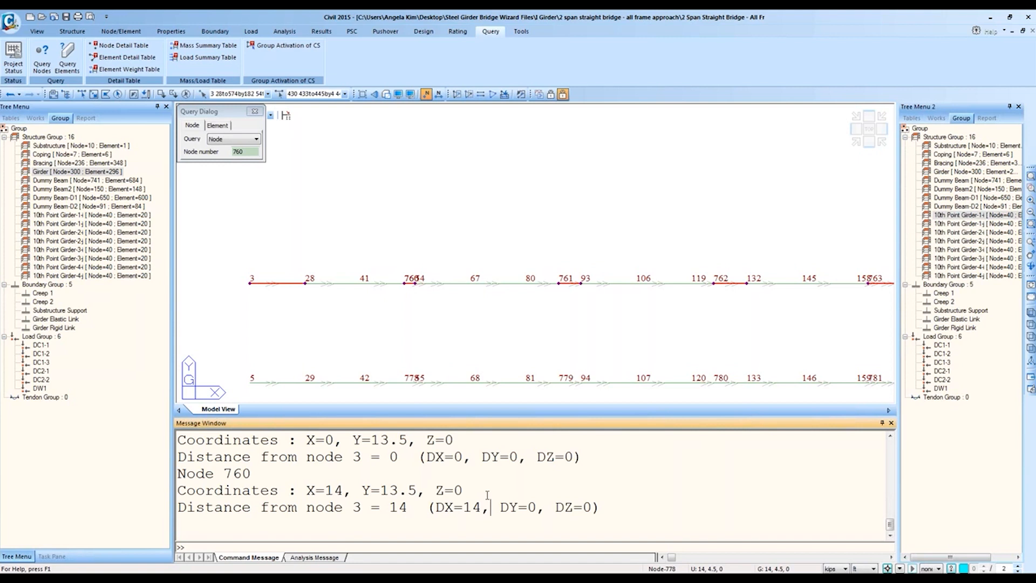
Step: Query nodes 761, 762 and 763, confirming each DX spacing of 14 ft
left_click(561, 284)
scroll(480, 515, "down", 1)
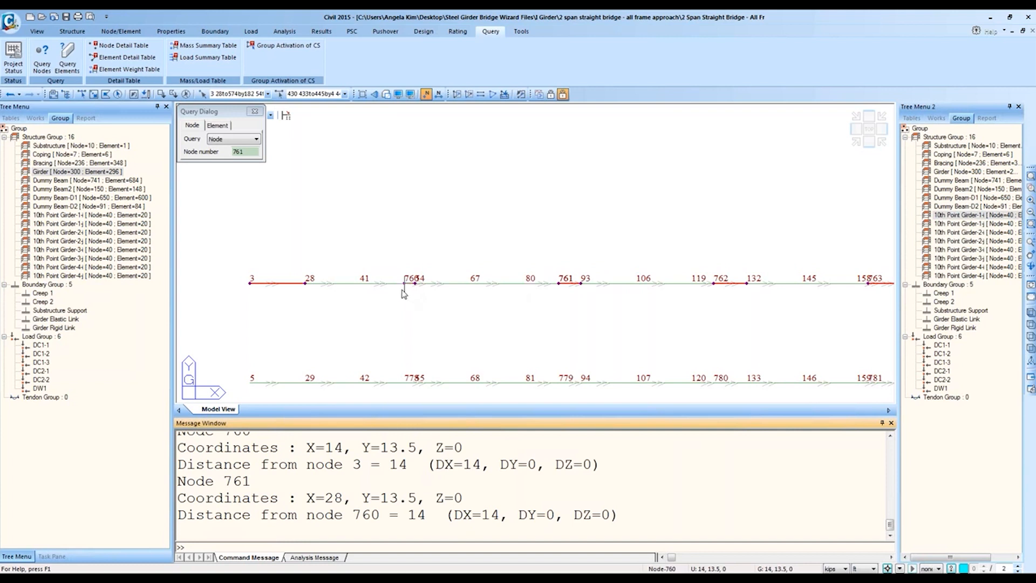
left_click(356, 457)
scroll(359, 460, "down", 1)
left_click(715, 284)
scroll(516, 494, "down", 1)
left_click_drag(482, 514, 501, 515)
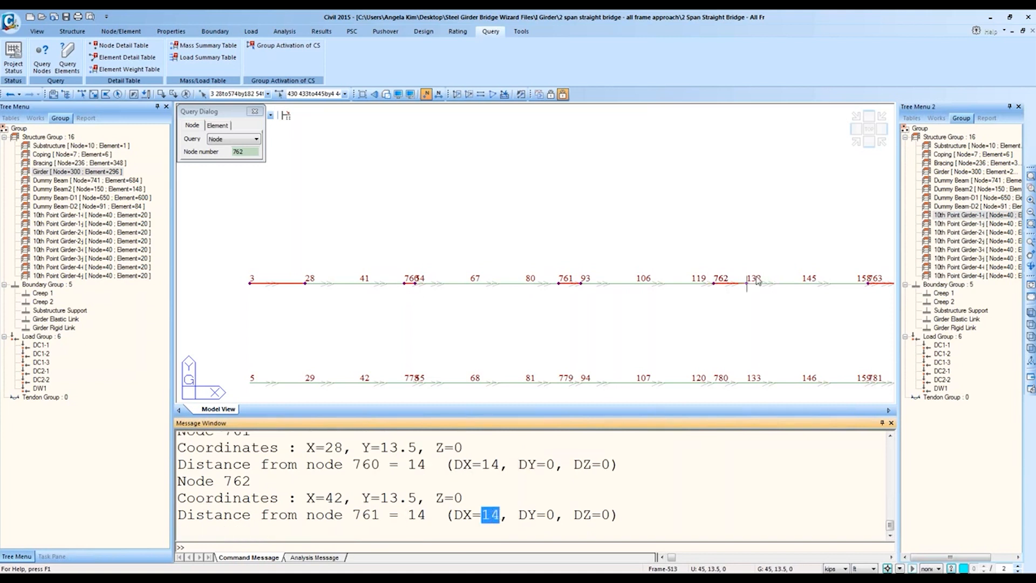
left_click(865, 284)
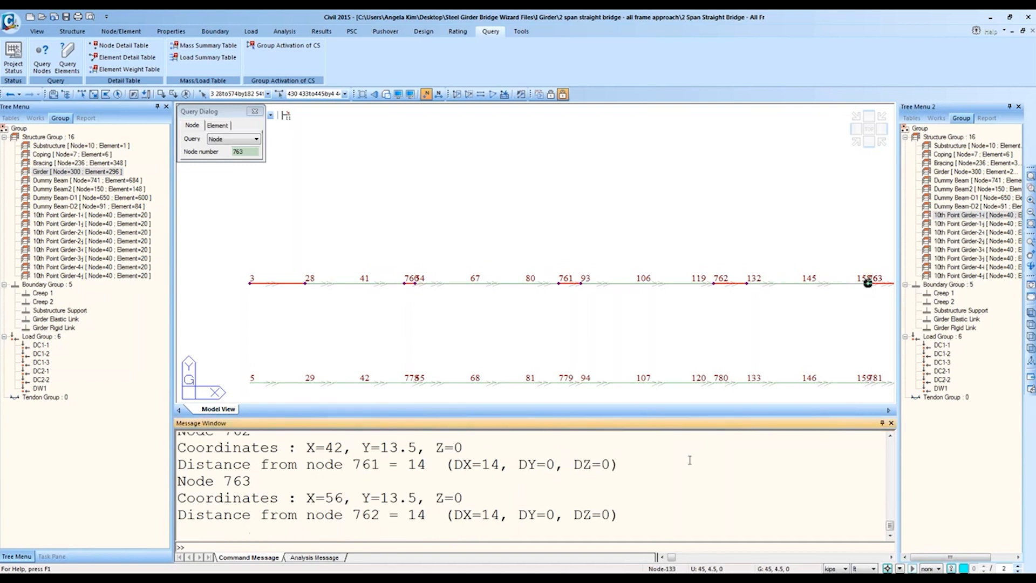
Step: Query node 197 at X=70 ft, then end the node query and hide node numbers
middle_click_drag(867, 281, 460, 294)
left_click(604, 306)
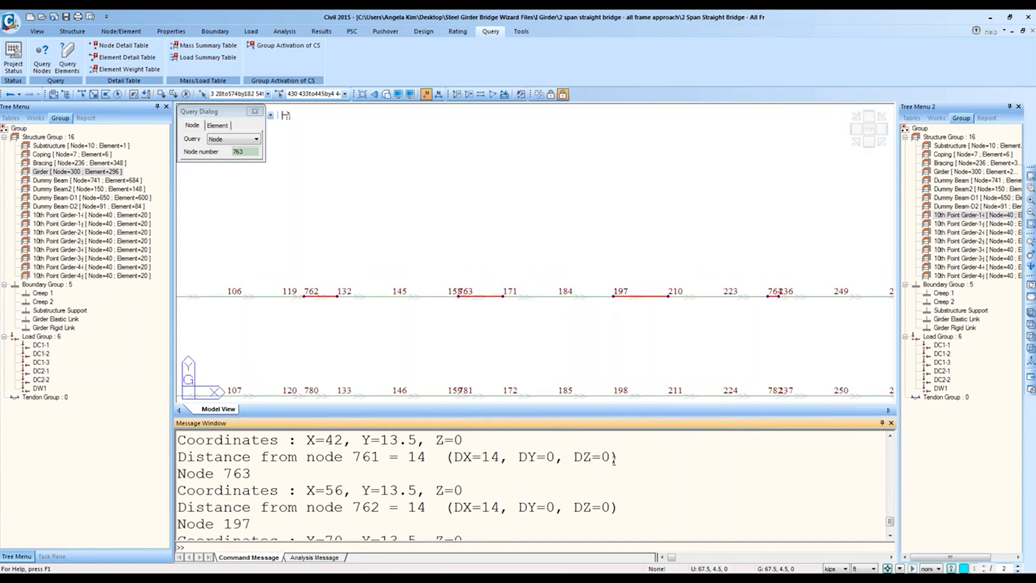
middle_click_drag(581, 388, 606, 275)
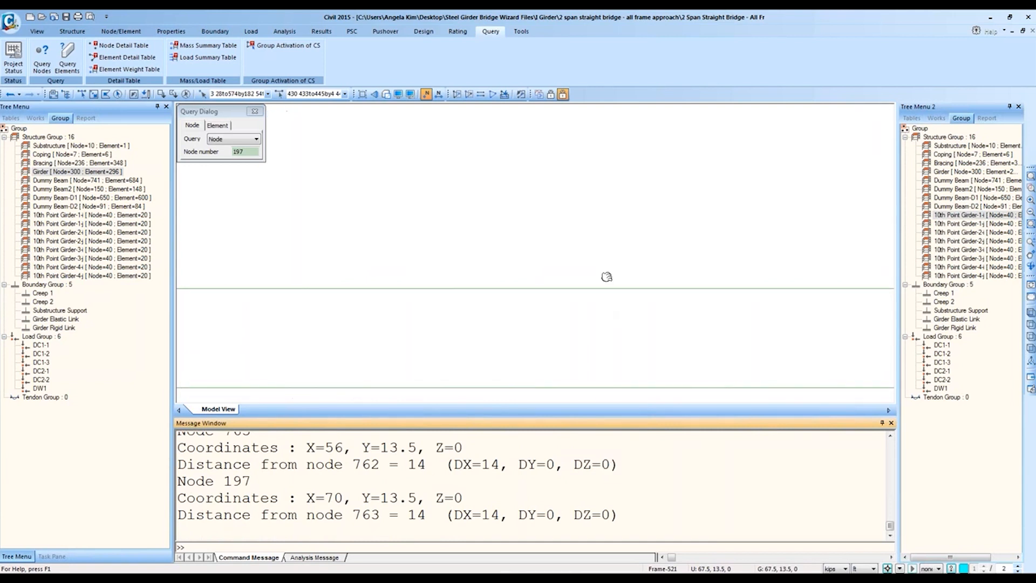
left_click(254, 111)
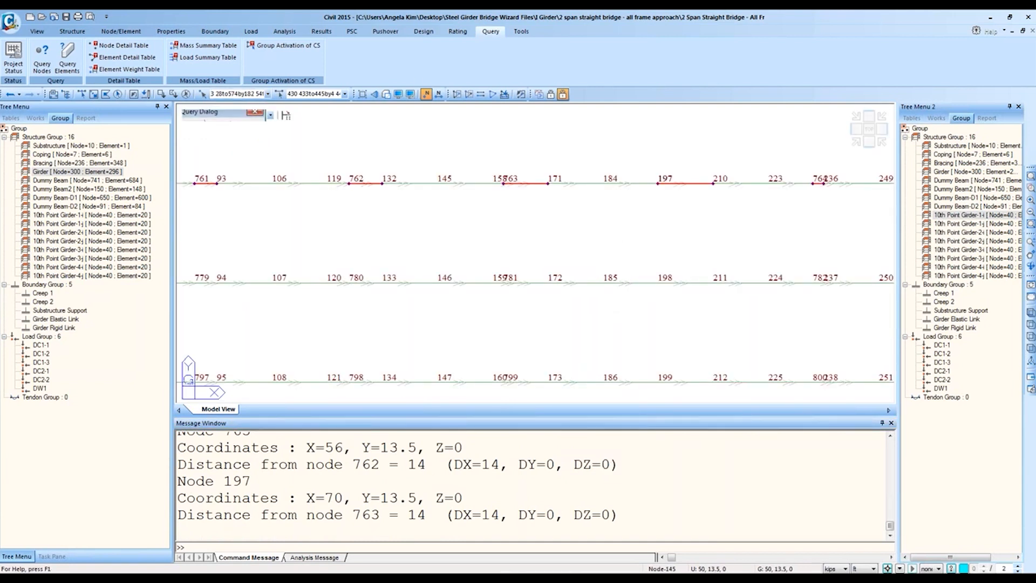
left_click(426, 94)
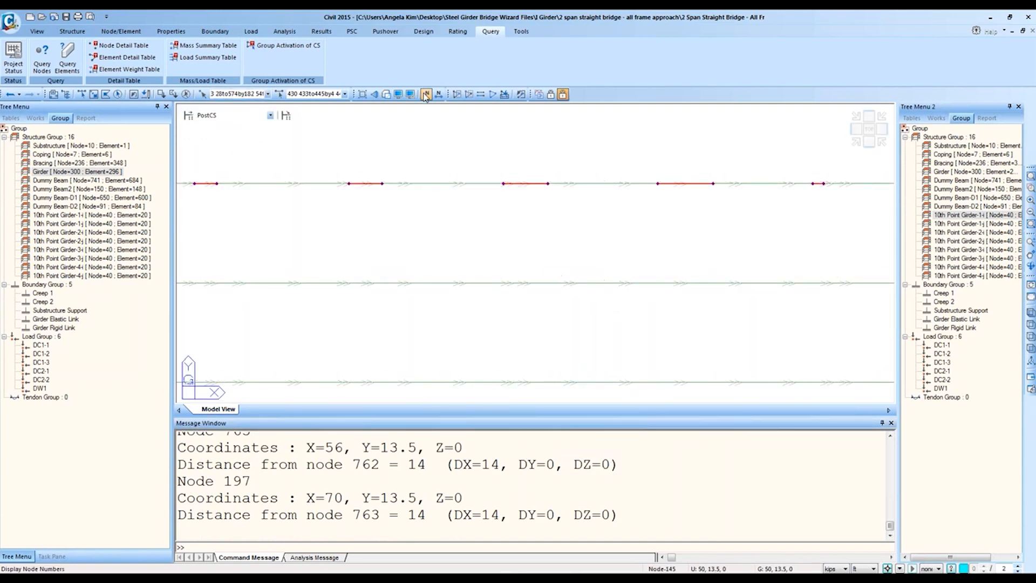
Step: In isometric view, turn off element Local Direction arrows so the girders show as plain lines, then open the Results tab
left_click(855, 141)
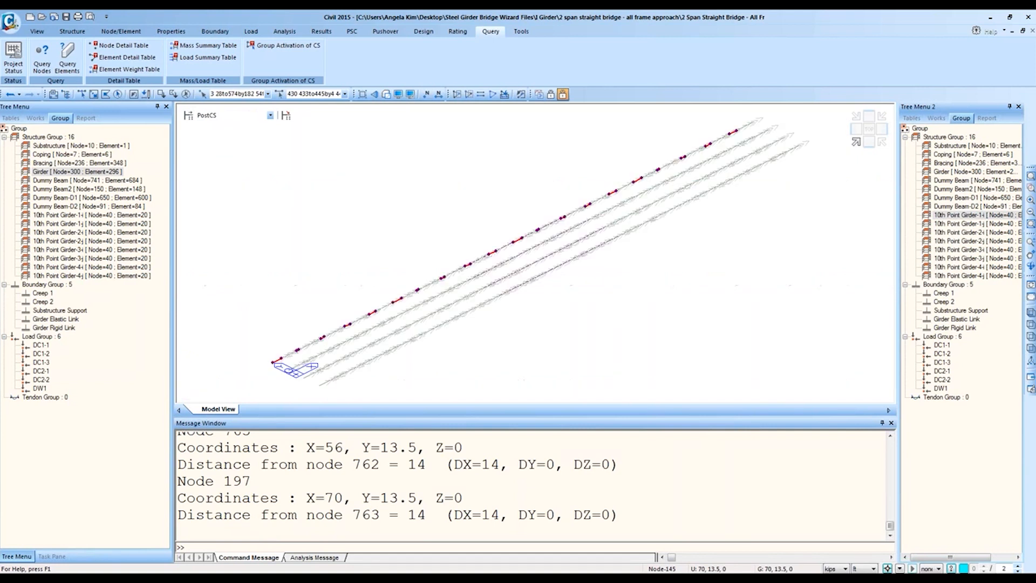
left_click(399, 95)
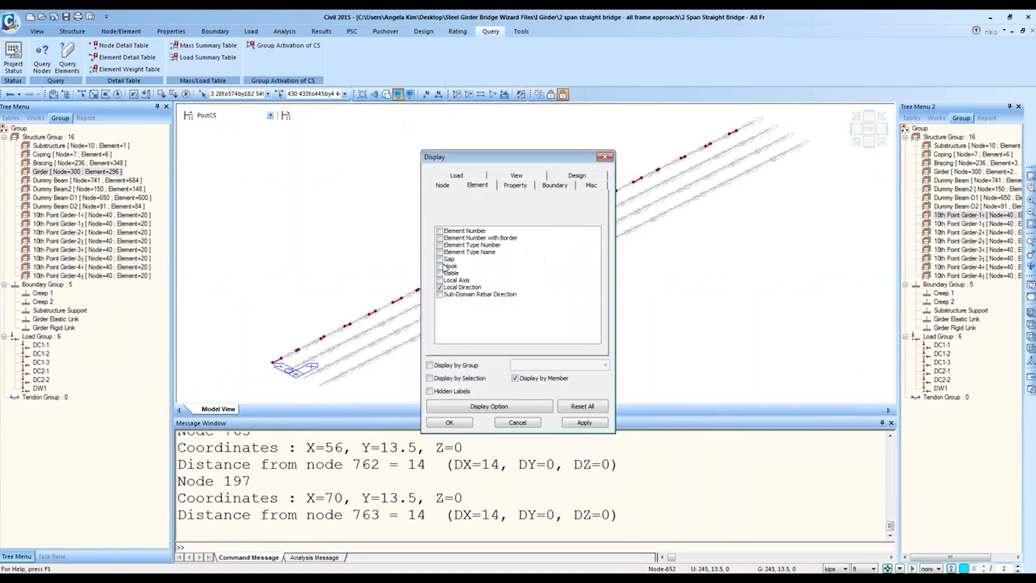
left_click(440, 287)
left_click(456, 424)
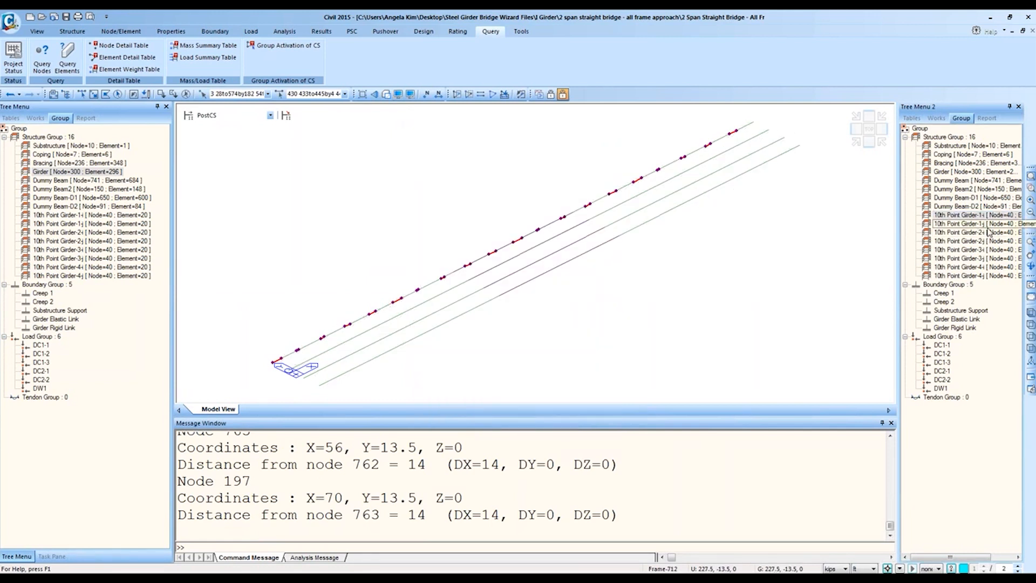
left_click(319, 33)
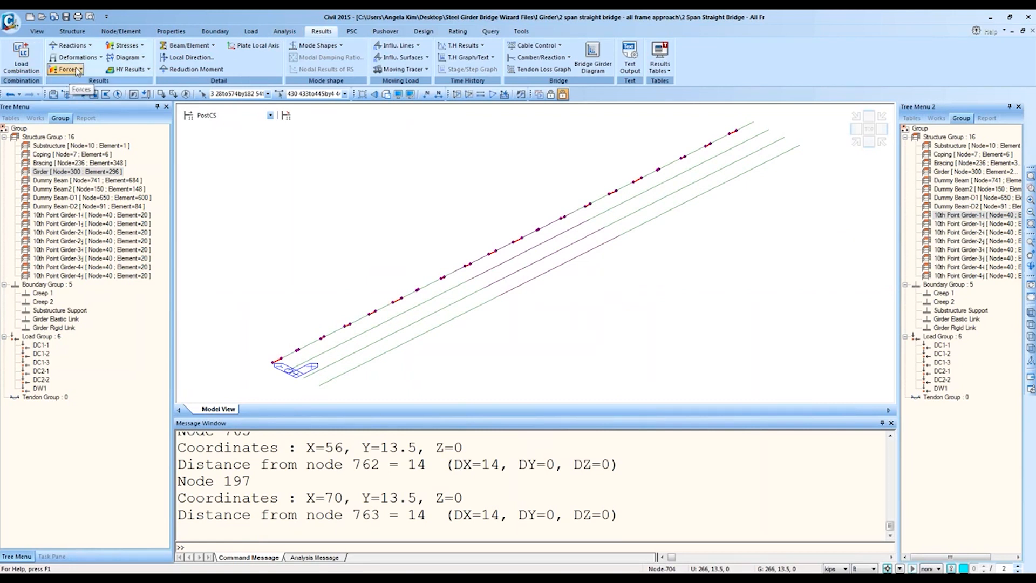
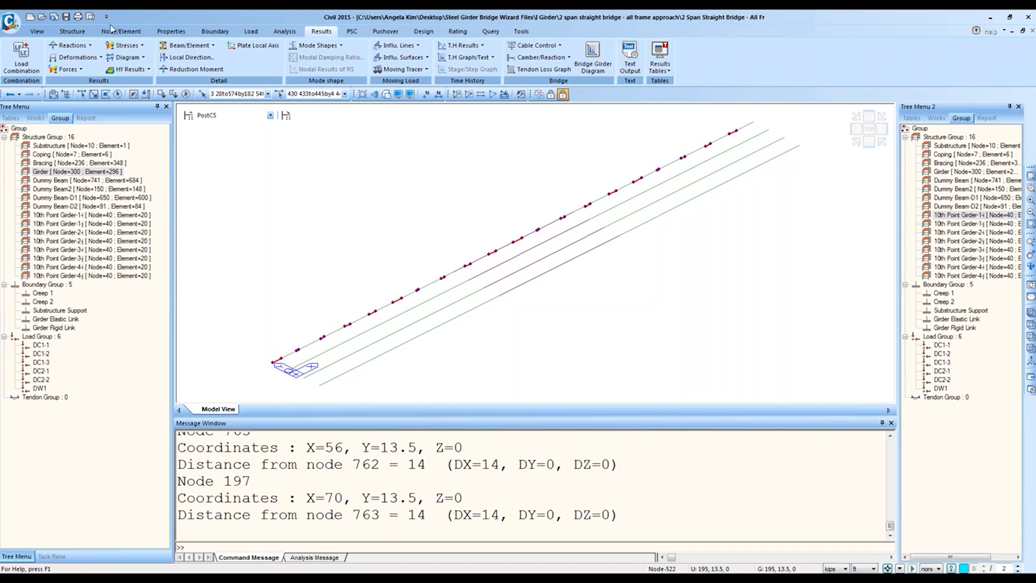
Step: Draw the My bending moment diagram on the bridge girders
left_click(80, 69)
left_click(87, 106)
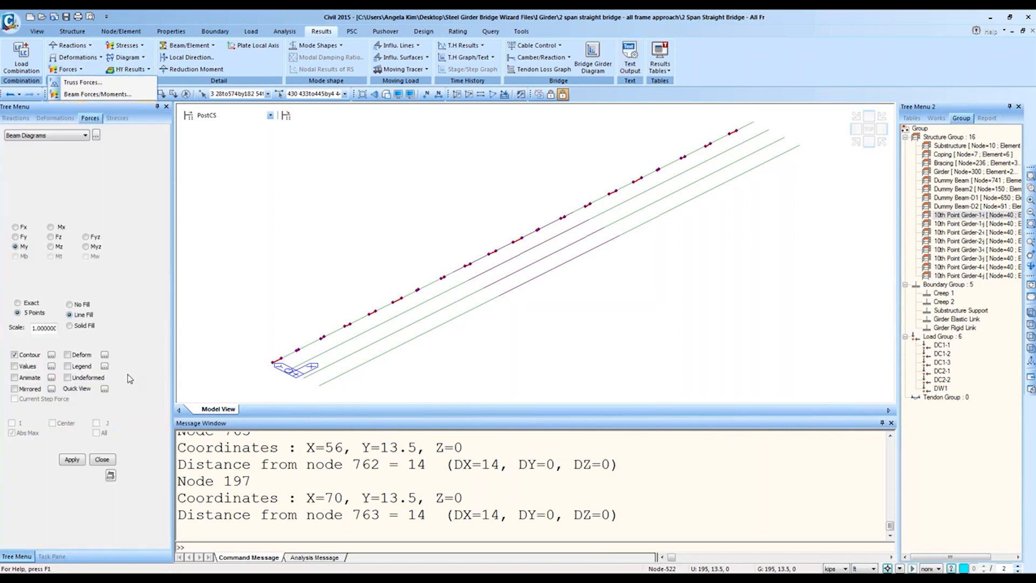
left_click(76, 460)
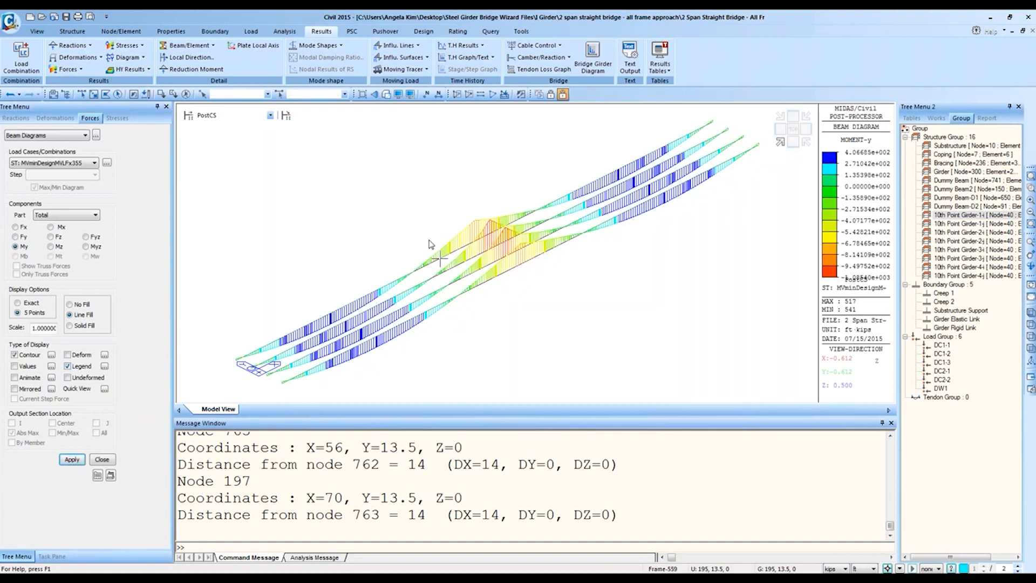
Step: Redraw the My moment diagram as solid filled contours
left_click(81, 325)
left_click(75, 459)
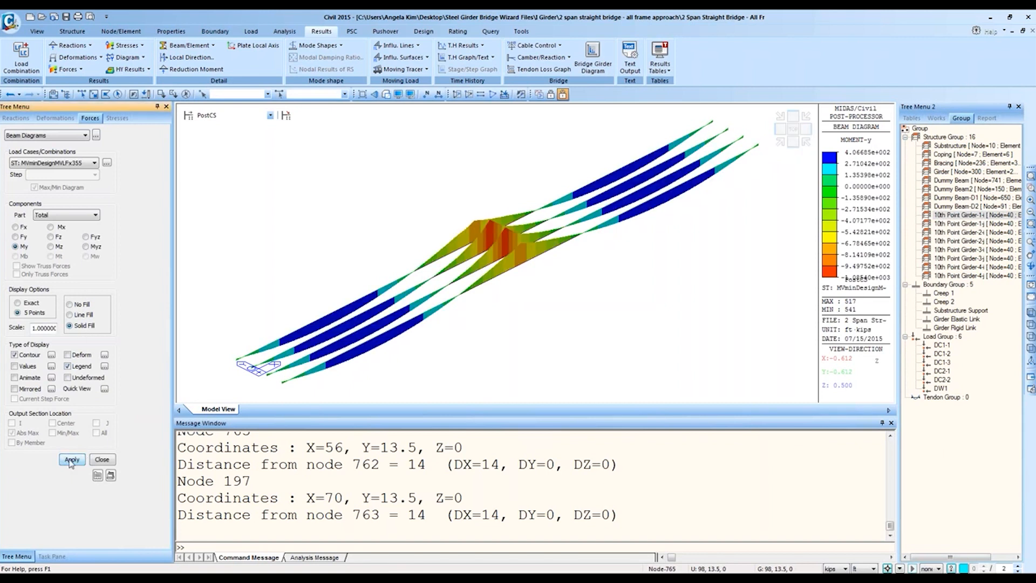
left_click(957, 215)
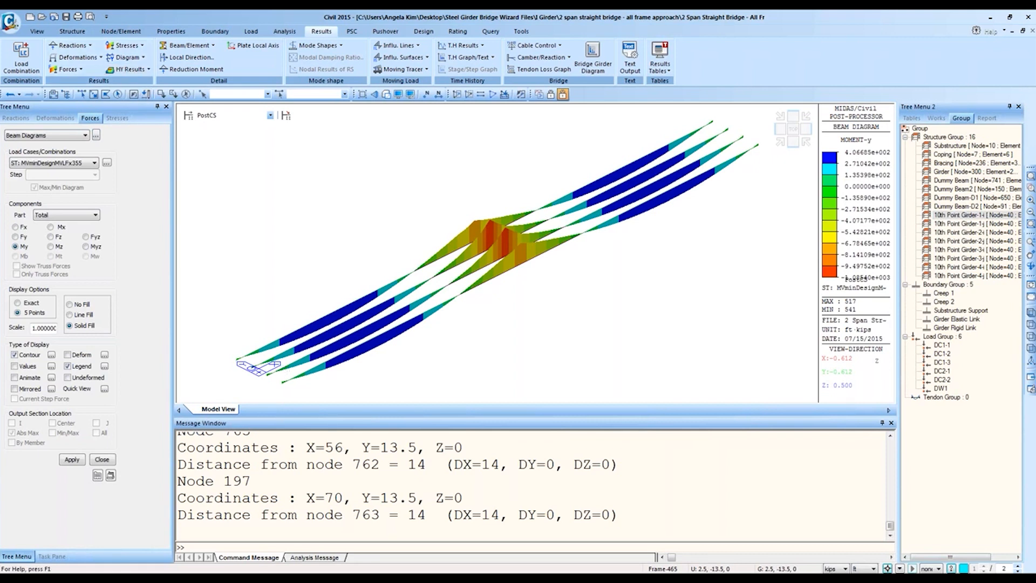
key("super")
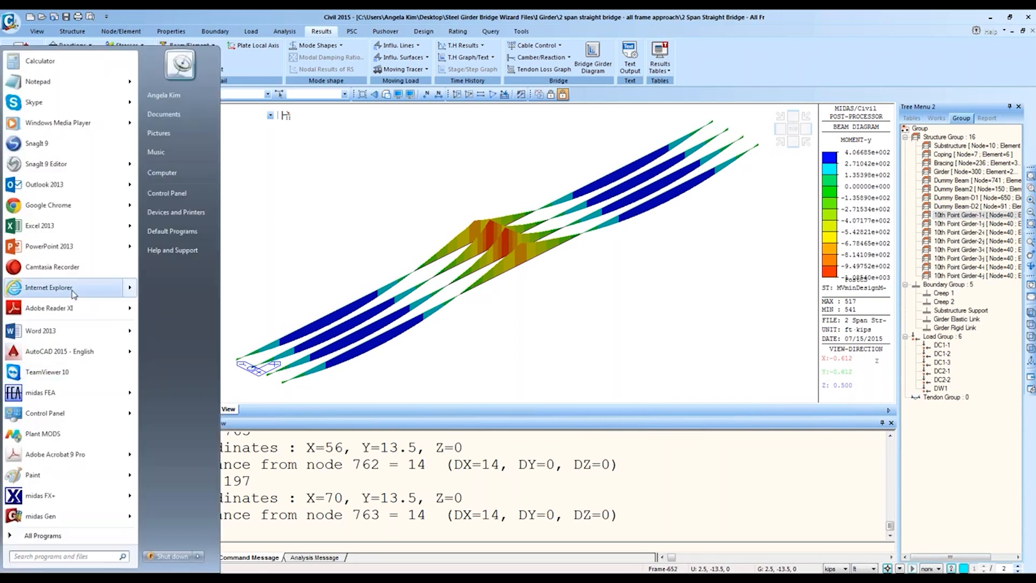
left_click(55, 80)
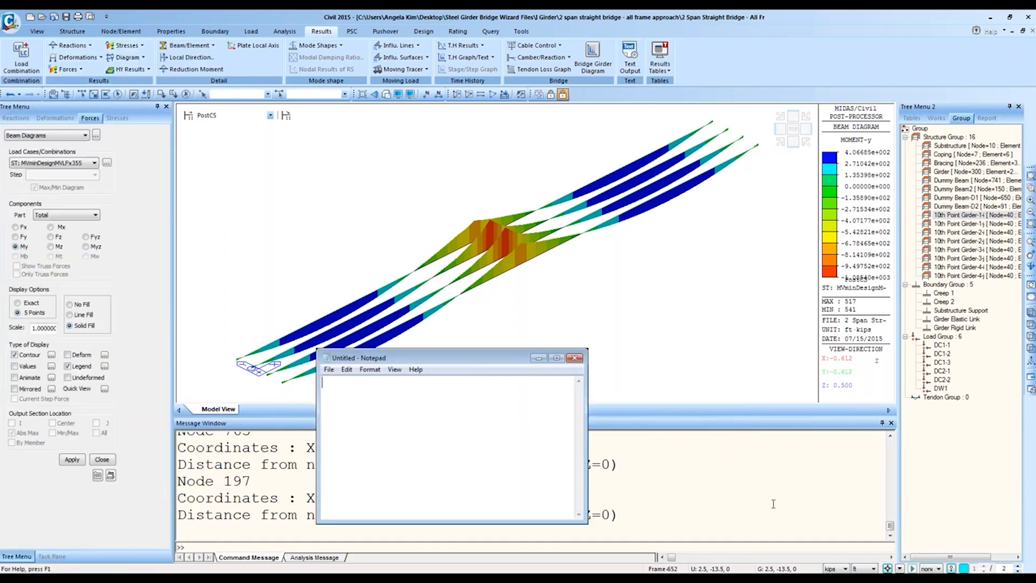
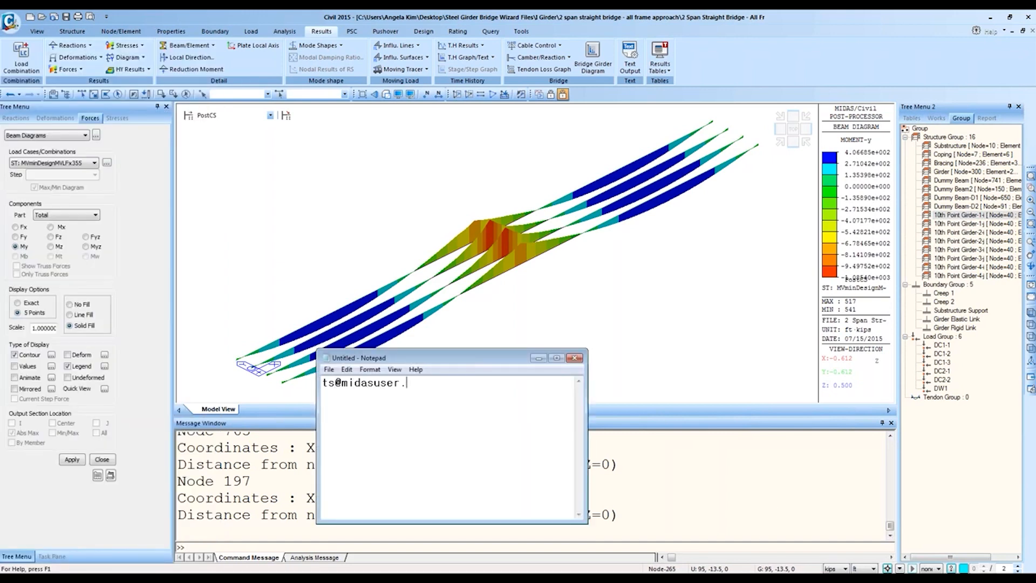
key("Return")
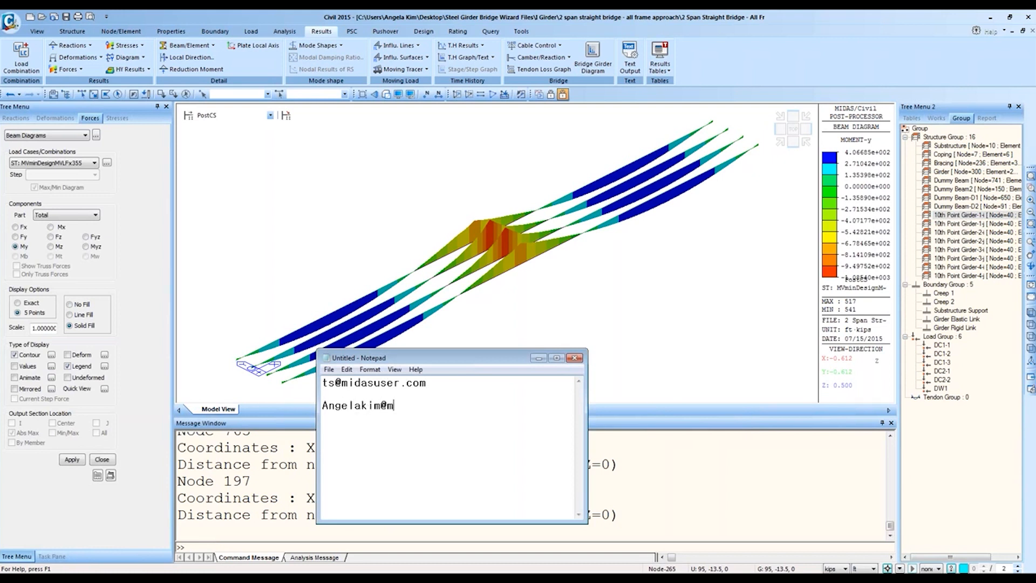
left_click(575, 358)
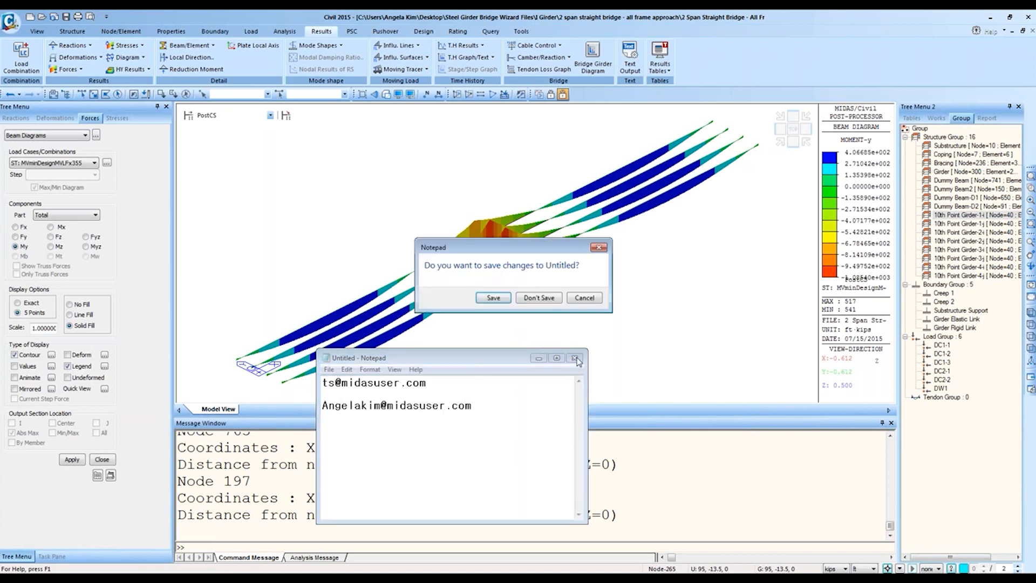
left_click(553, 299)
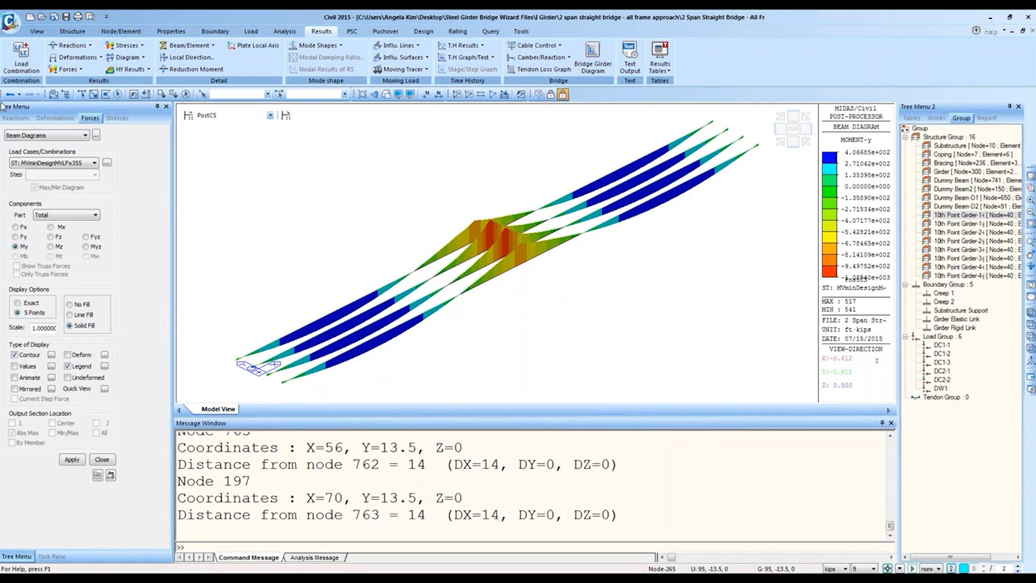
Step: Cancel the record selection and close the empty Beam Force table window
left_click(96, 136)
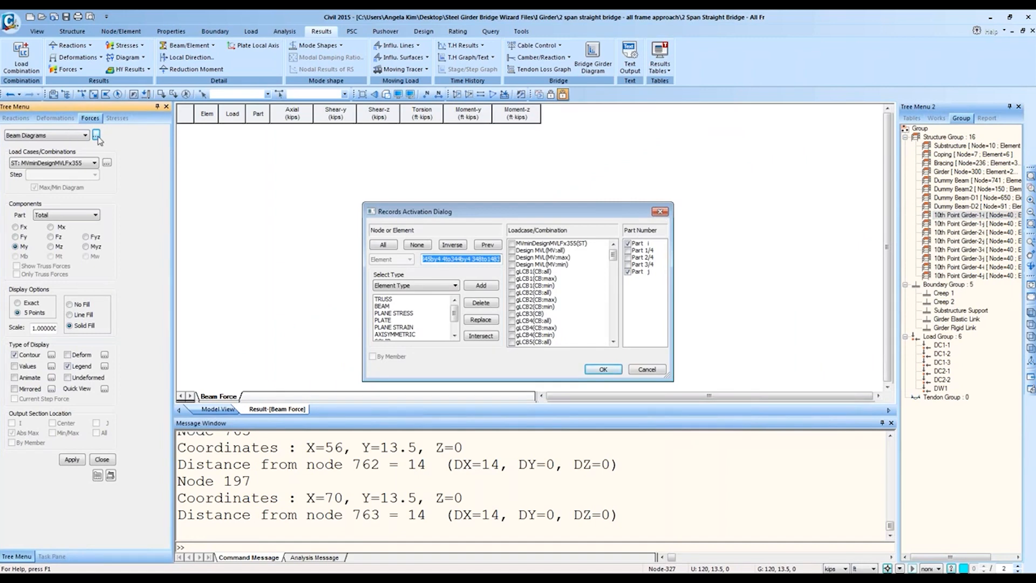
left_click(642, 370)
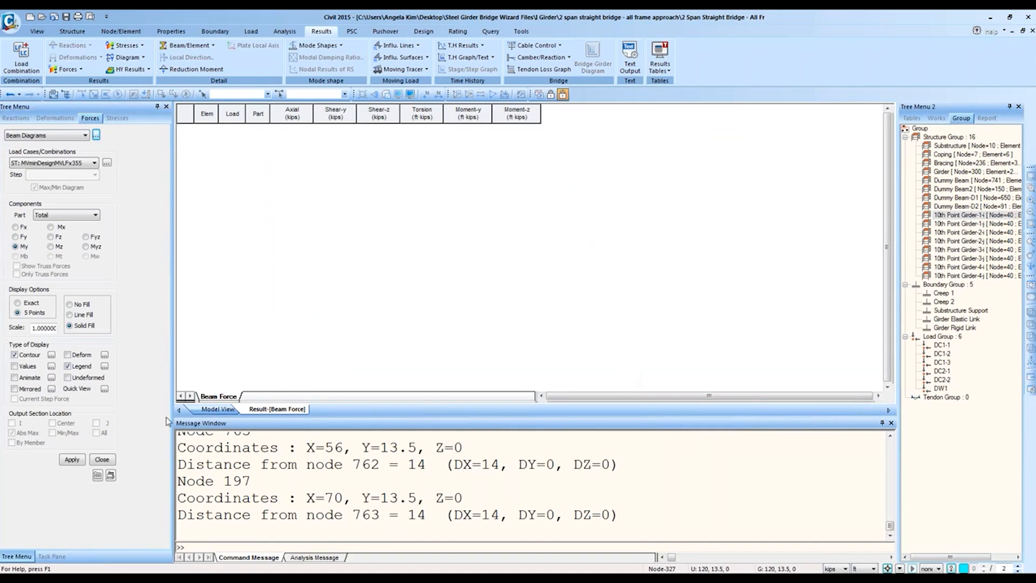
right_click(289, 409)
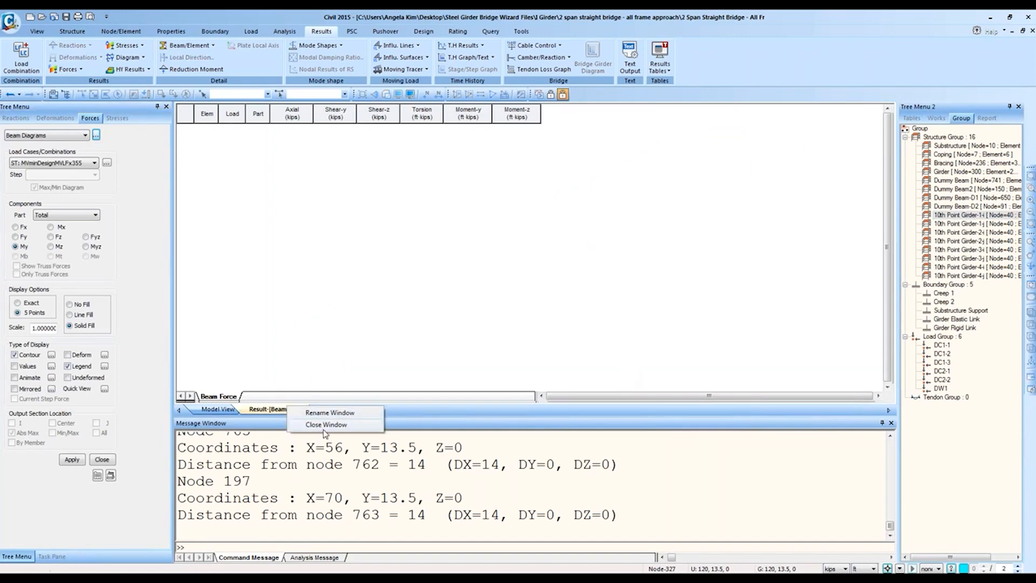
left_click(324, 432)
Step: Start a new Beam Force results table and nudge its Records Activation dialog left
left_click(661, 62)
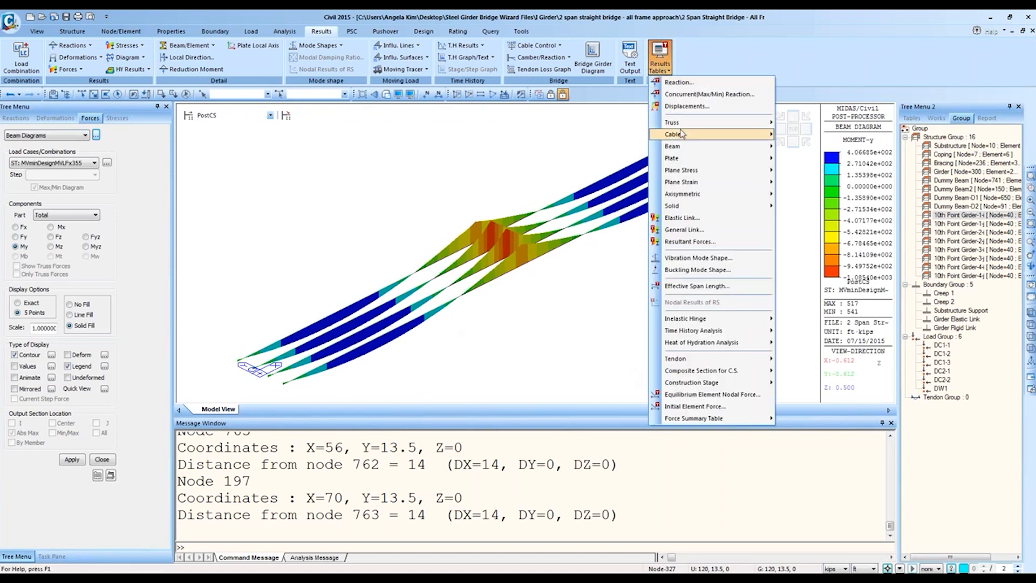
mouse_move(683, 145)
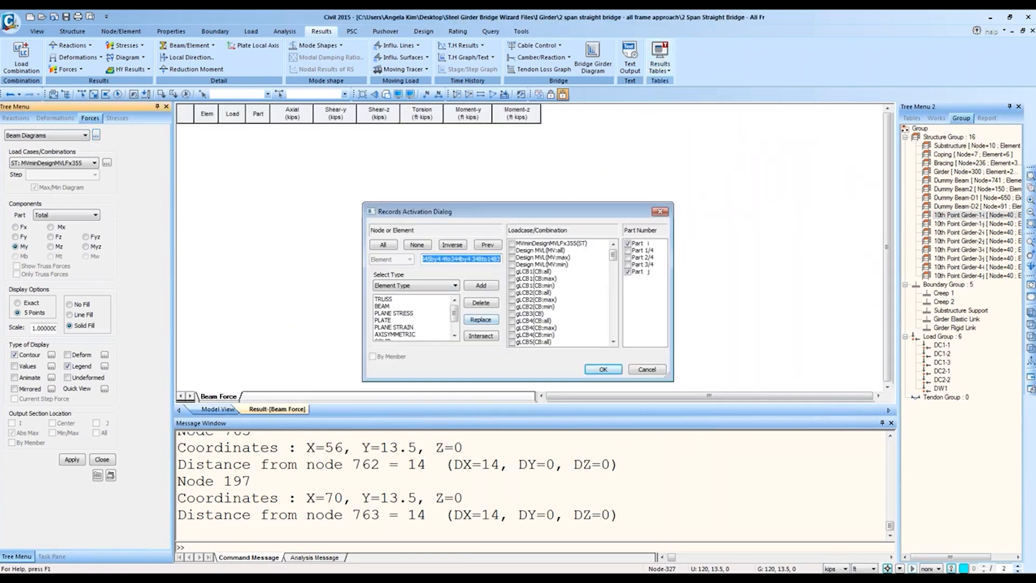
left_click_drag(492, 214, 482, 215)
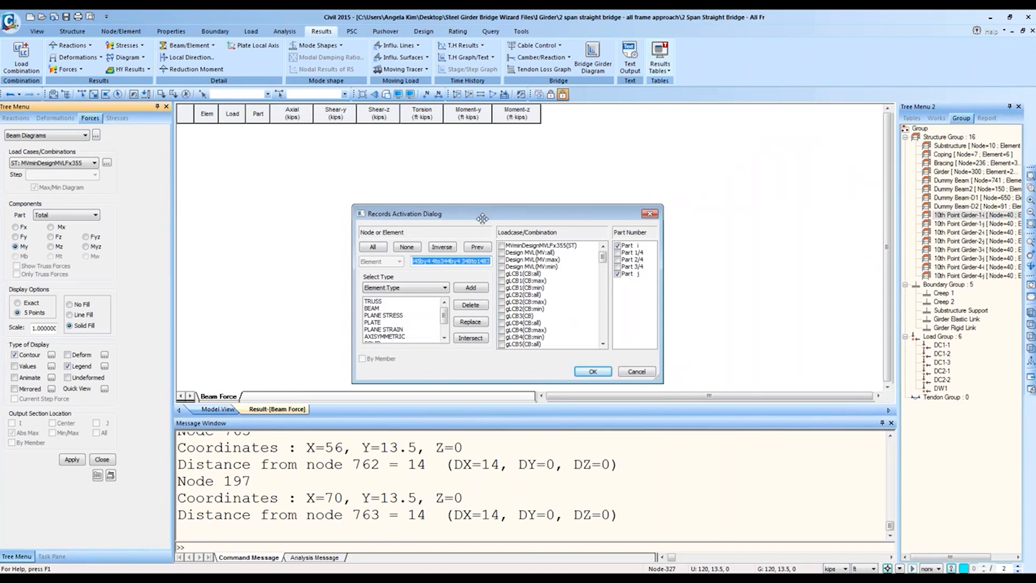
Step: Set the record selection to Section and replace it with Angle sec elements
left_click(431, 292)
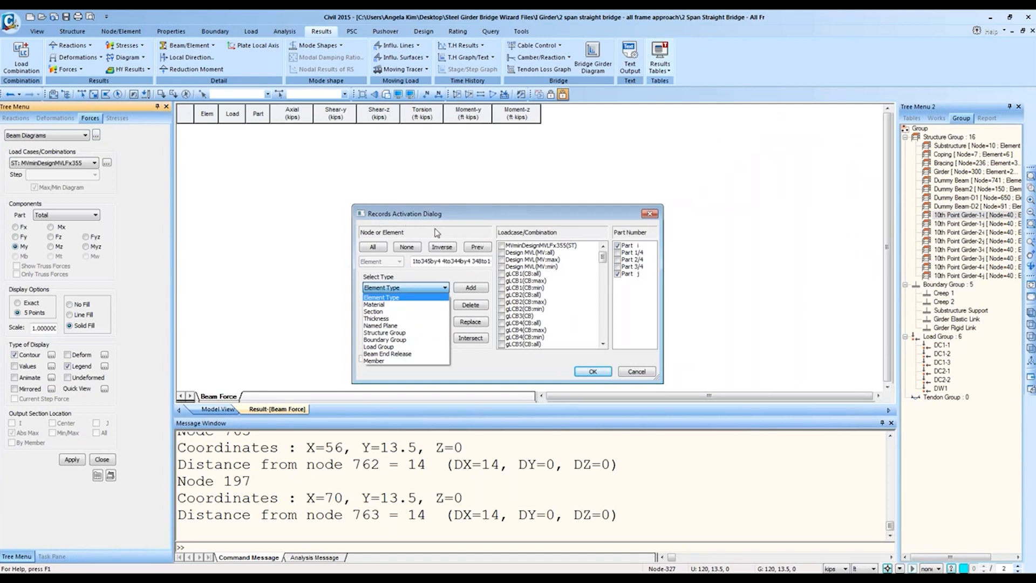
left_click(402, 305)
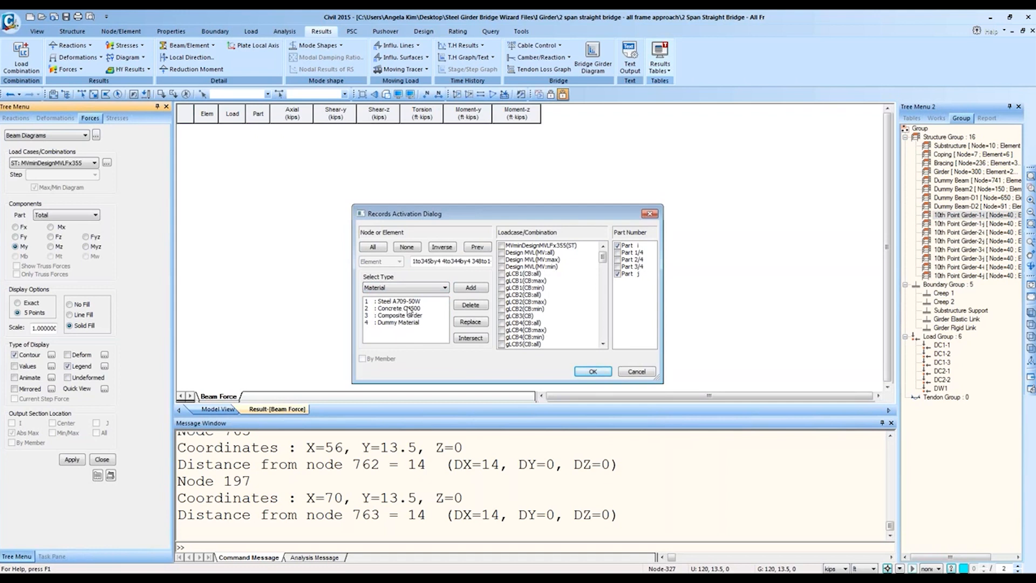
left_click(405, 291)
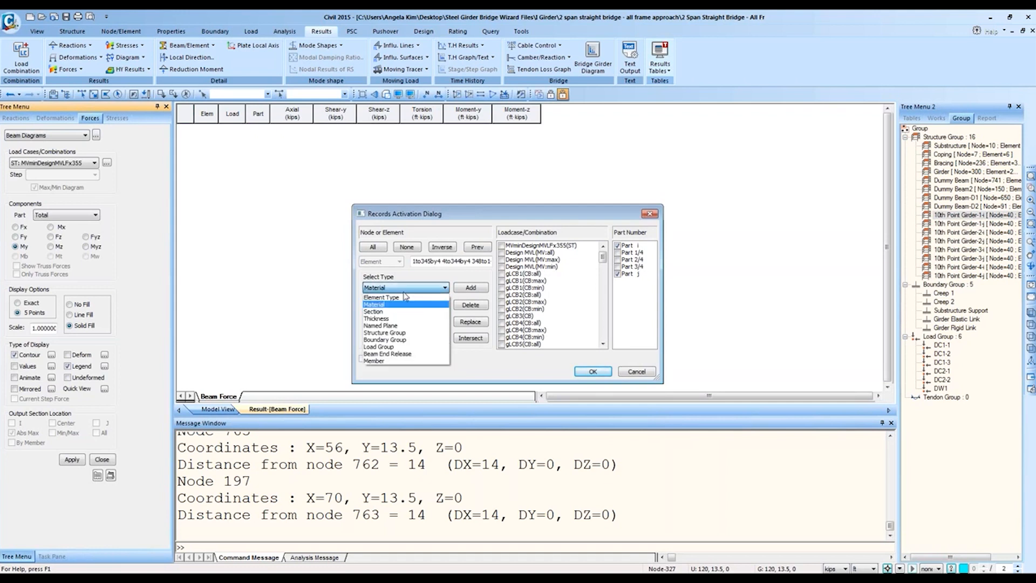
left_click(397, 314)
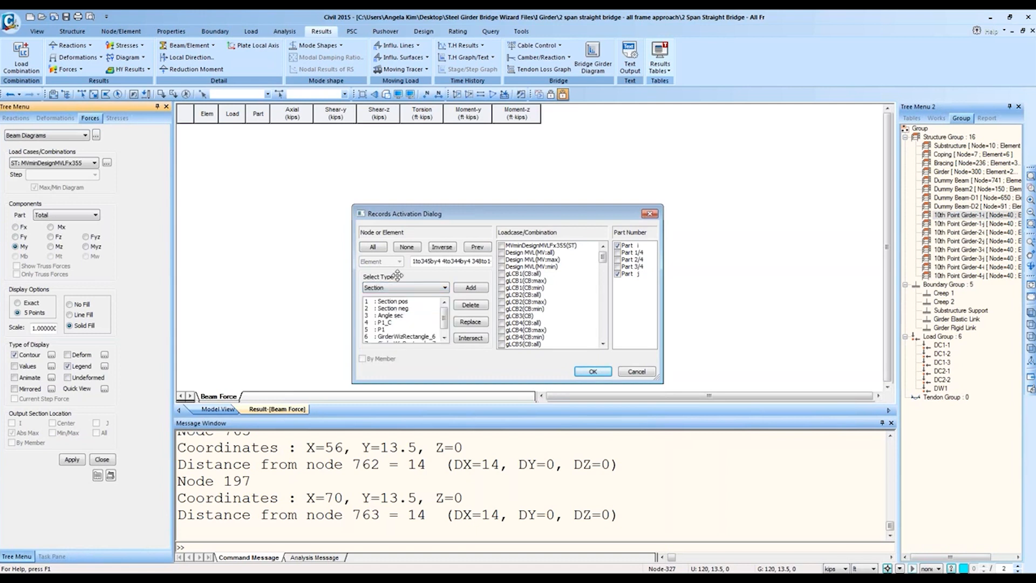
left_click(392, 315)
left_click(471, 322)
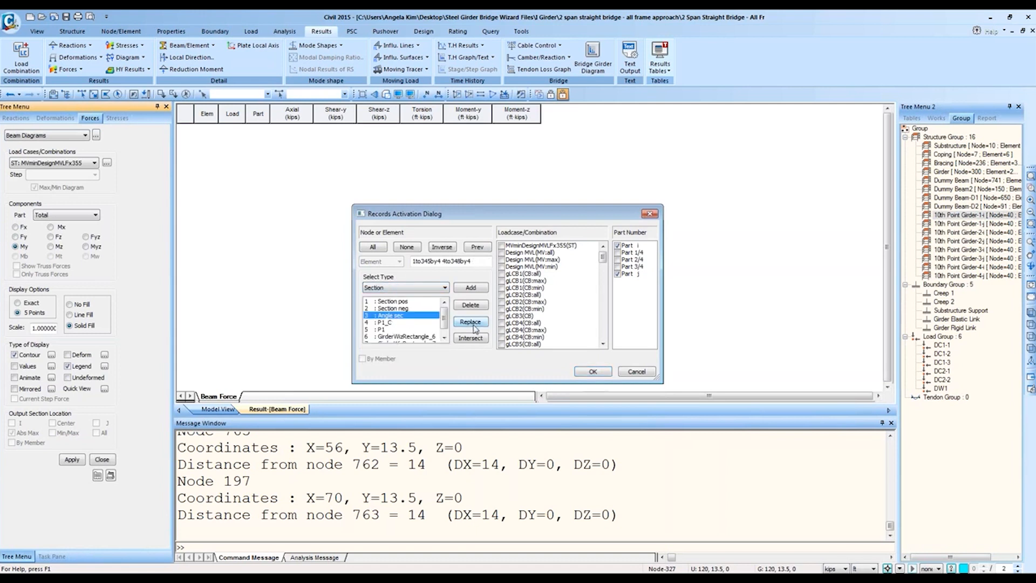
Step: Switch the selection type back to Material and apply Steel A709-50W
left_click(428, 290)
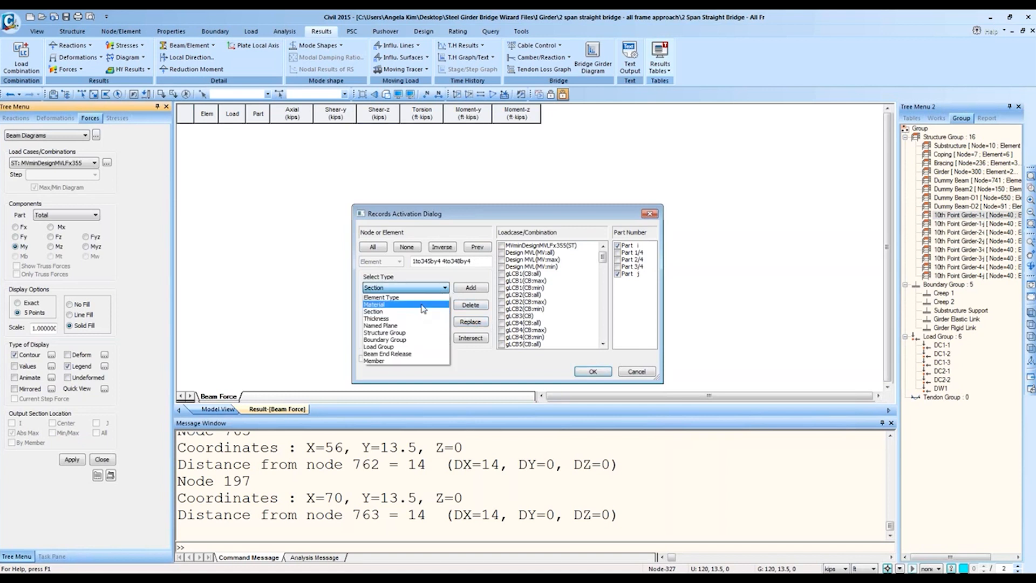
left_click(422, 305)
left_click(423, 301)
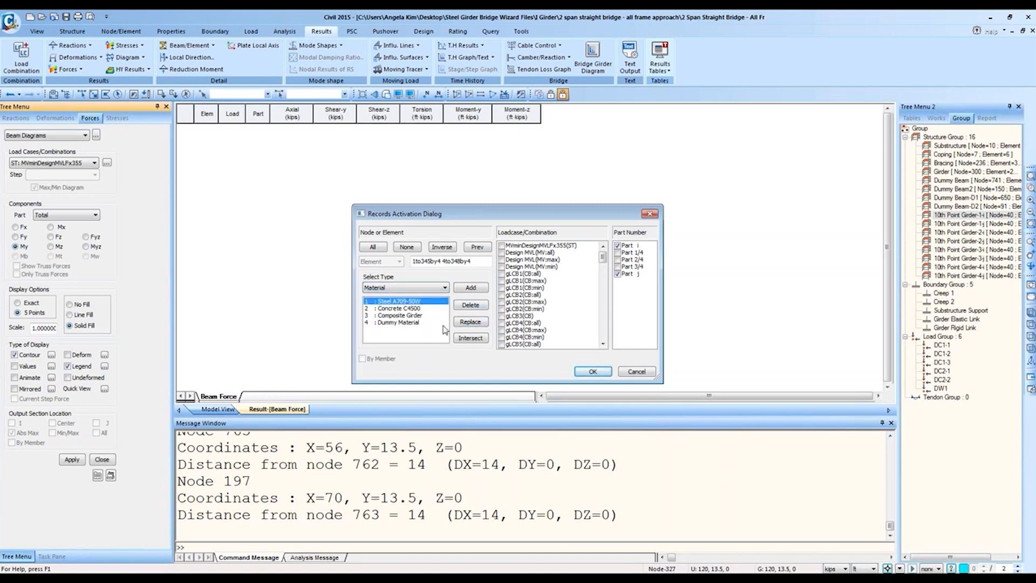
left_click(463, 325)
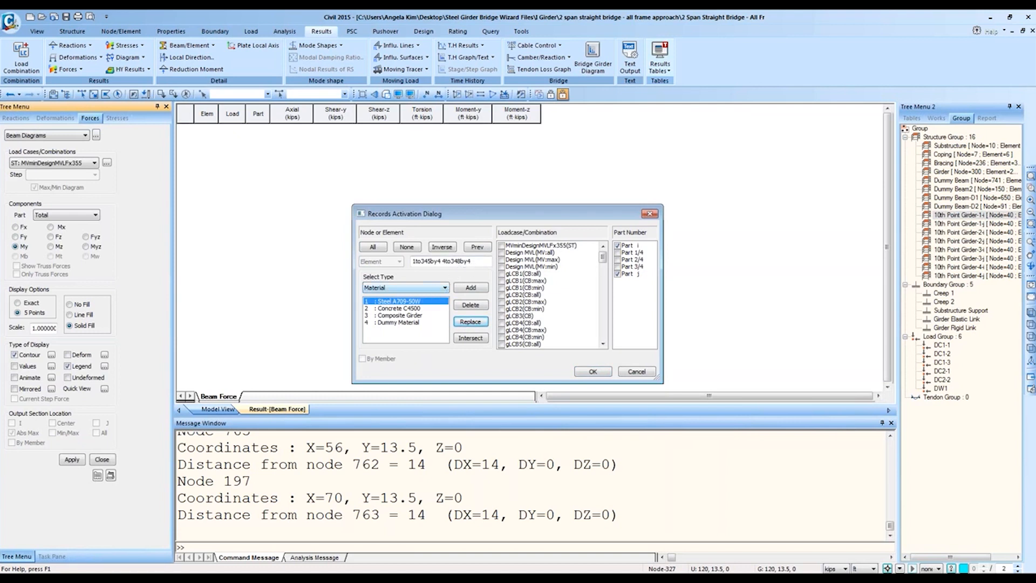
Step: Check the gLCB1(CB:all) combination and confirm the records
left_click(501, 279)
left_click(502, 273)
left_click(501, 280)
left_click(593, 371)
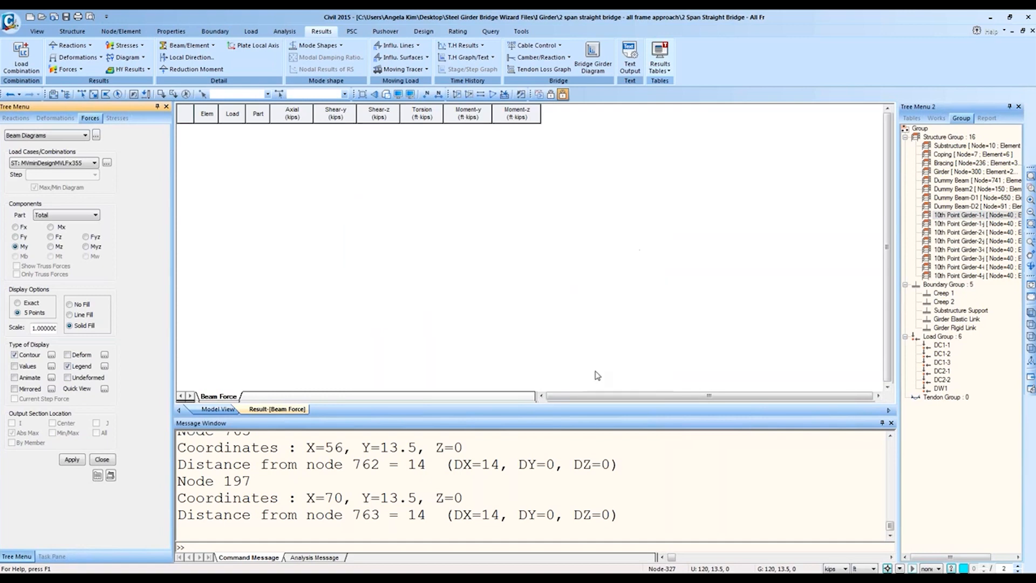
Step: Look over the gLCB1 rows in the Beam Force table
left_click(291, 223)
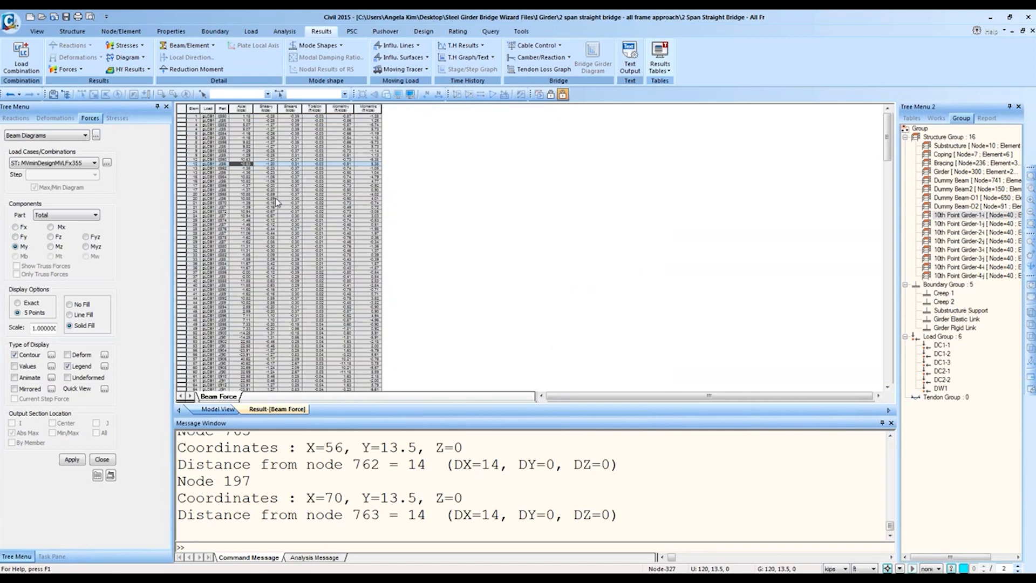
scroll(277, 202, "up", 4, "ctrl")
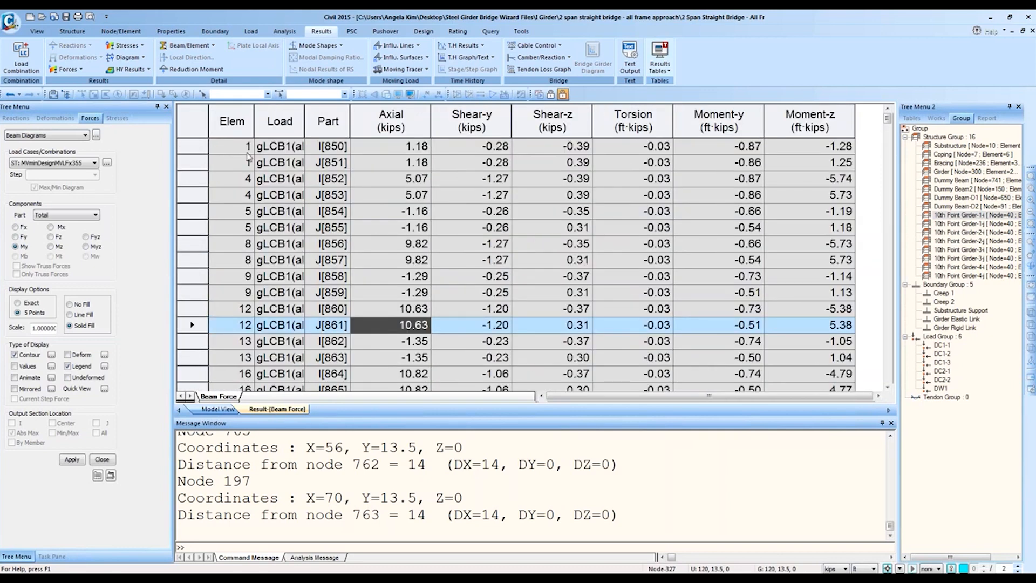
right_click(385, 212)
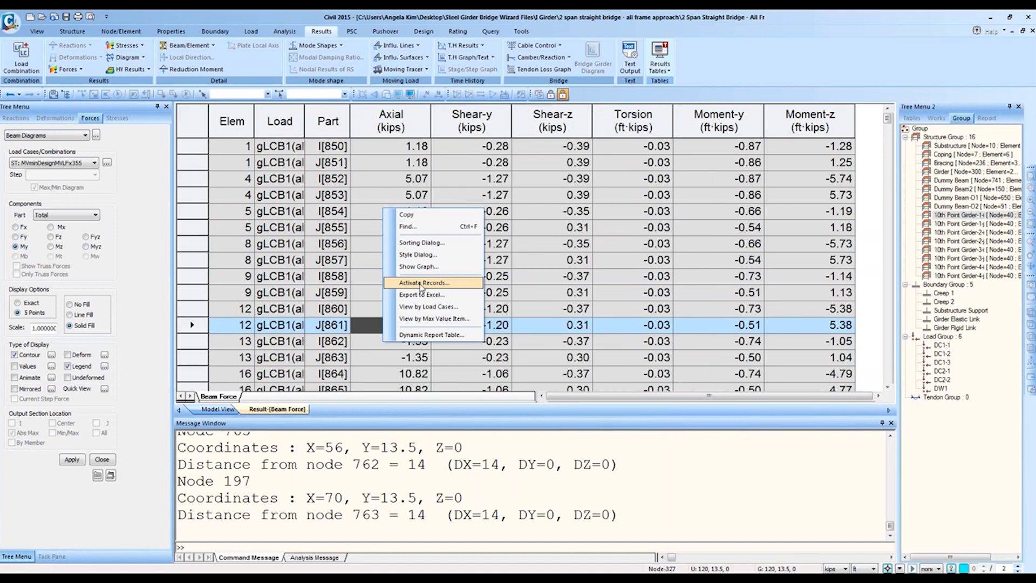
left_click(780, 227)
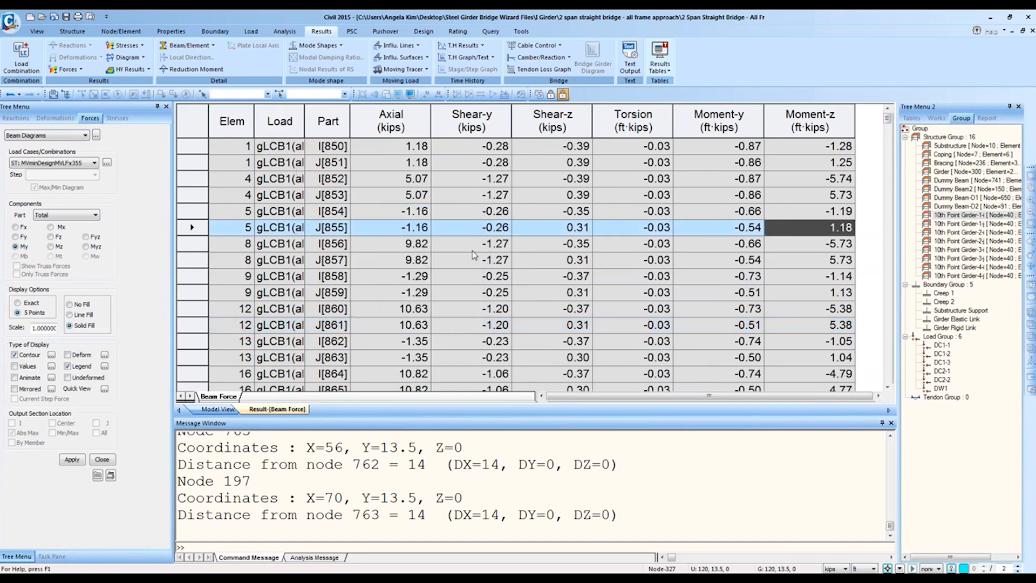
scroll(474, 255, "down", 20)
scroll(488, 258, "up", 20)
Step: Reopen Activate Records for the table and list its Select Type options
right_click(488, 257)
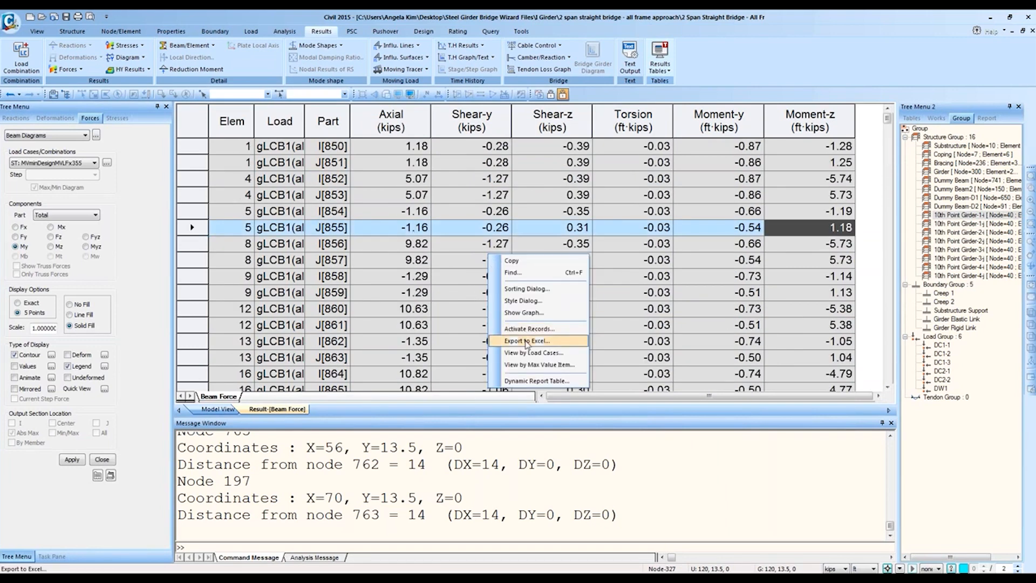
left_click(526, 329)
left_click(453, 285)
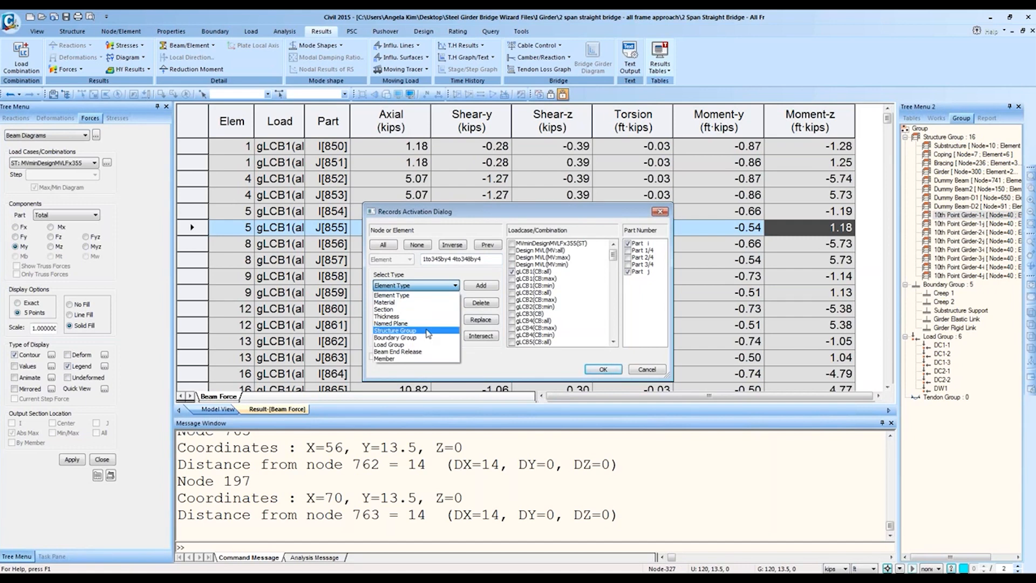
Step: Filter by structure group, trying the Substructure, Coping, Bracing and Girder groups
left_click(387, 330)
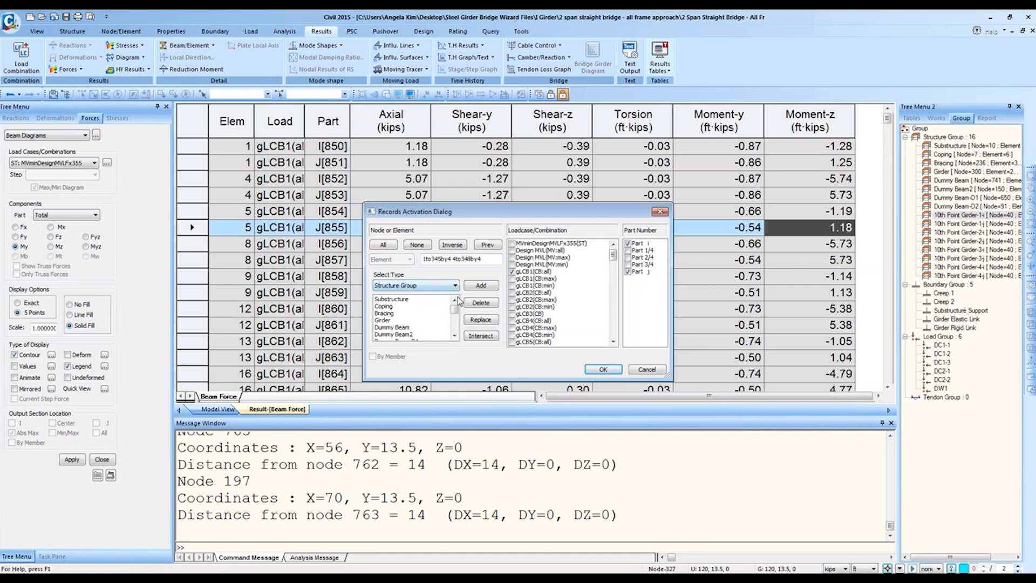
left_click(402, 306)
left_click(397, 300)
left_click(481, 319)
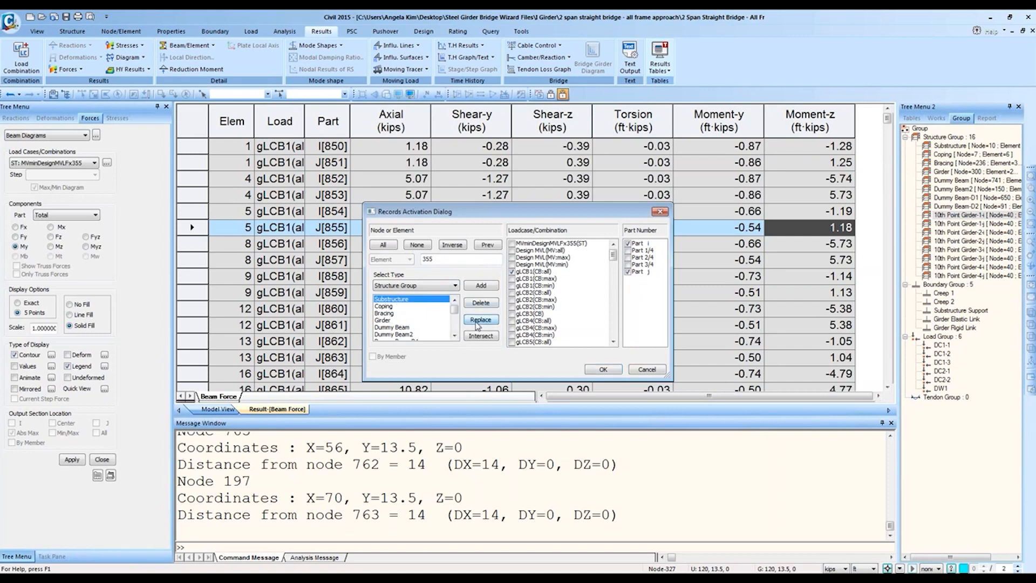
left_click(402, 306)
left_click(481, 321)
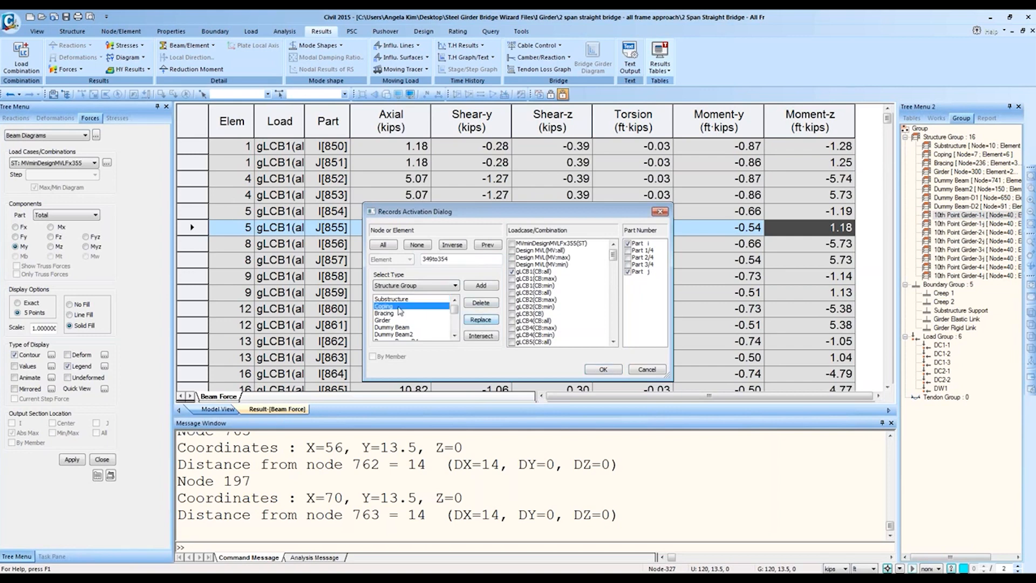
left_click(386, 314)
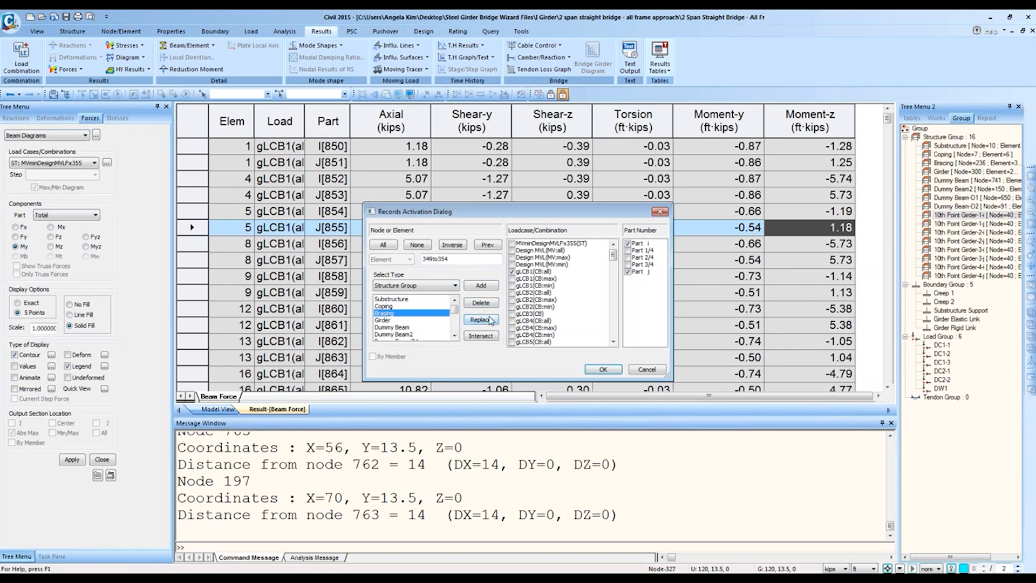
left_click(486, 321)
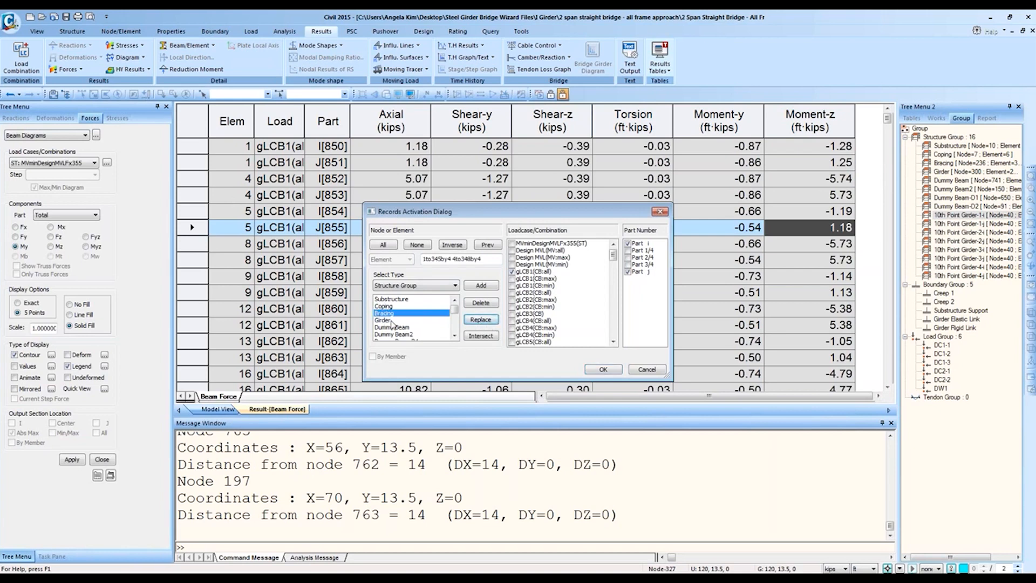
left_click(384, 319)
left_click(480, 321)
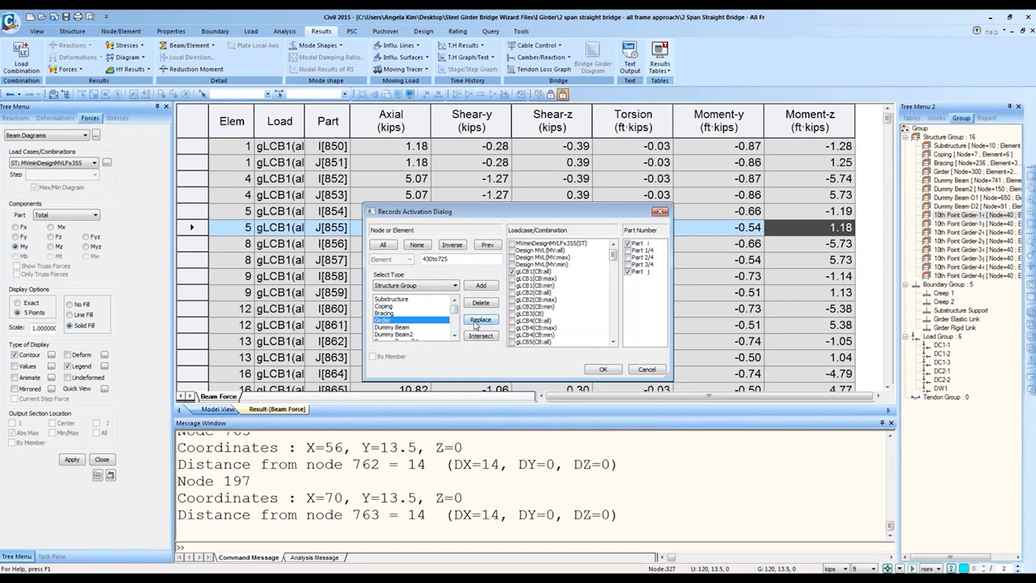
left_click(429, 327)
Step: Load the 10th Point Girder-1-i group's elements and adjust the end-part checkboxes
scroll(430, 332, "down", 2)
left_click(423, 306)
left_click(419, 315)
scroll(425, 321, "down", 1)
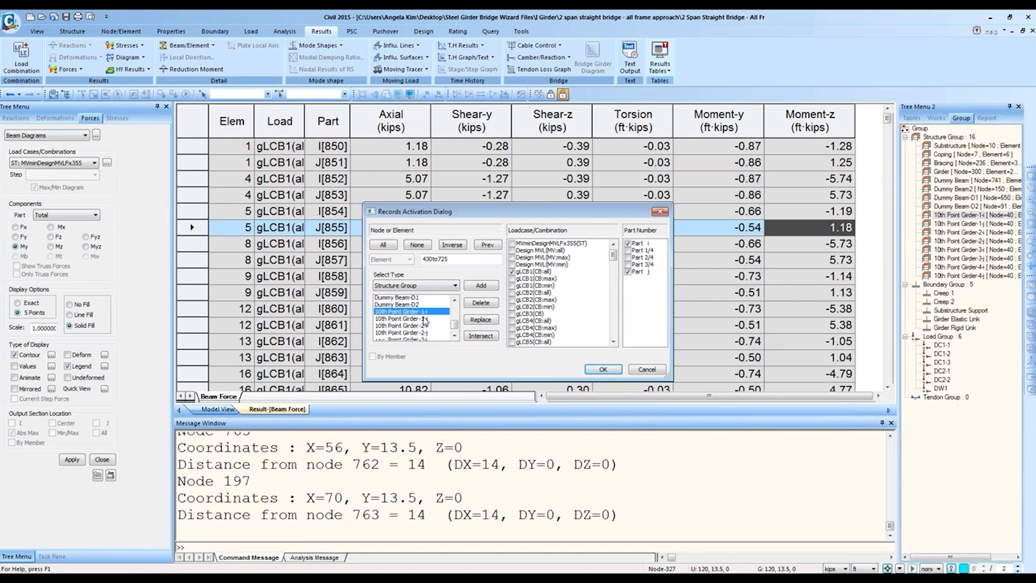
scroll(421, 322, "up", 1)
left_click(419, 319)
left_click(420, 326)
scroll(418, 327, "down", 1)
scroll(421, 321, "up", 2)
left_click(424, 306)
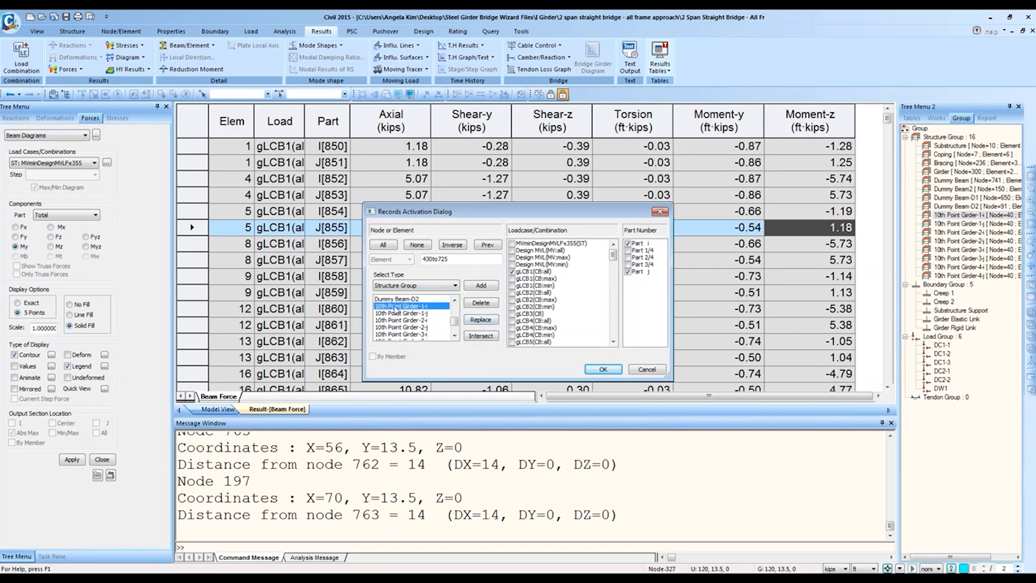
left_click(481, 320)
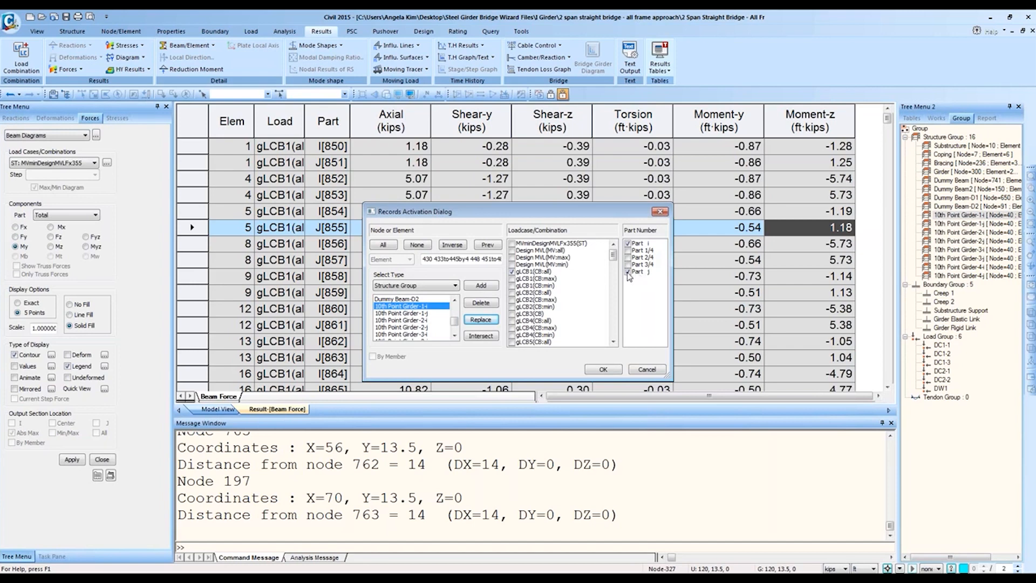
left_click(627, 272)
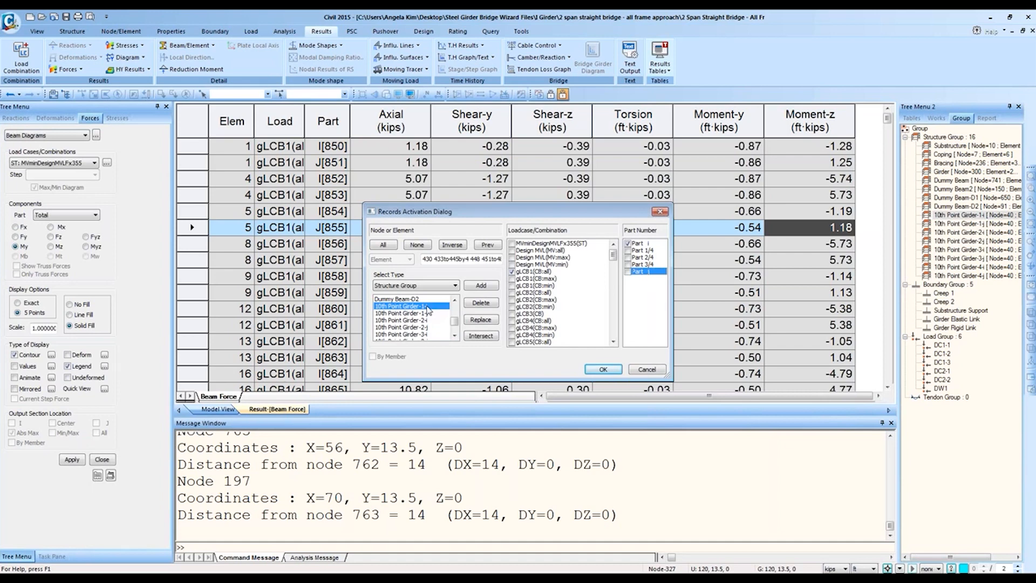
left_click(640, 243)
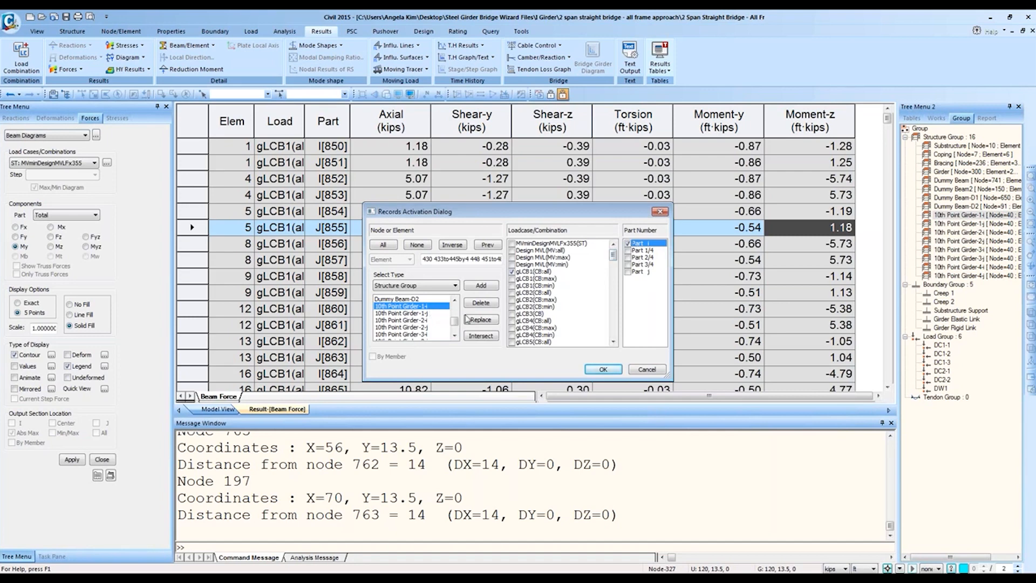
Step: Replace with the 10th Point Girder-1-j group, keep only Part j, and apply
left_click(381, 314)
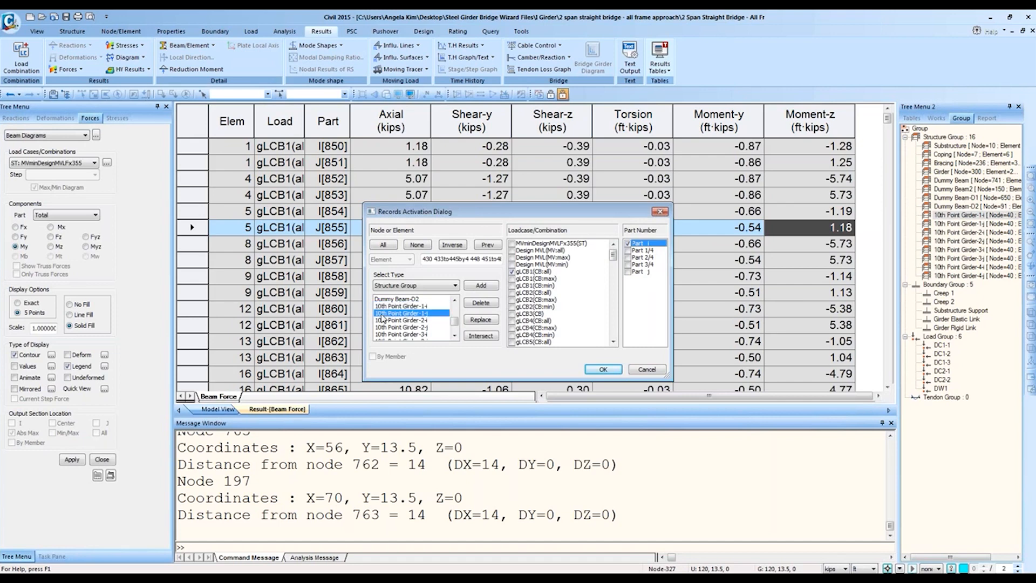
left_click(481, 319)
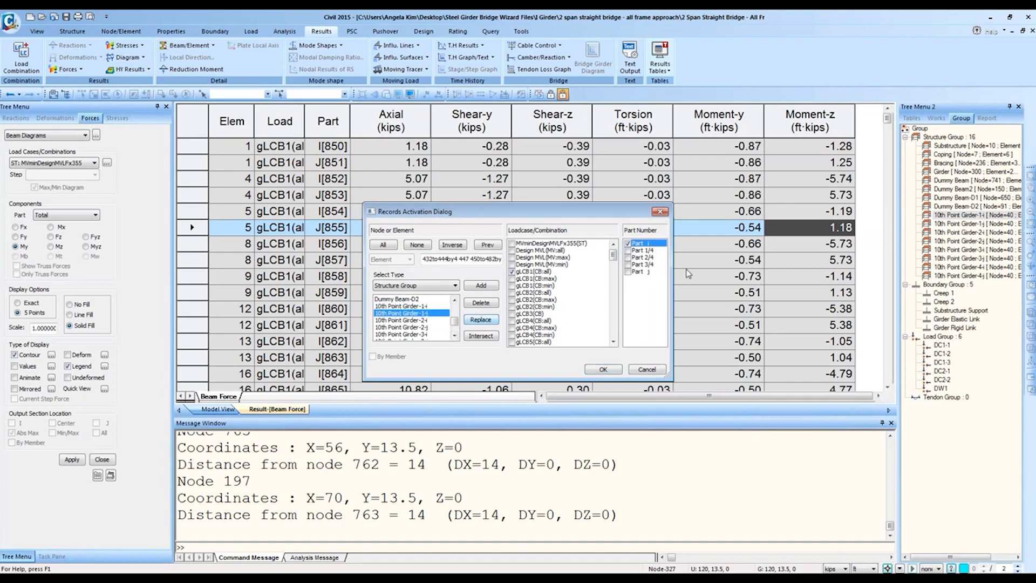
left_click(627, 243)
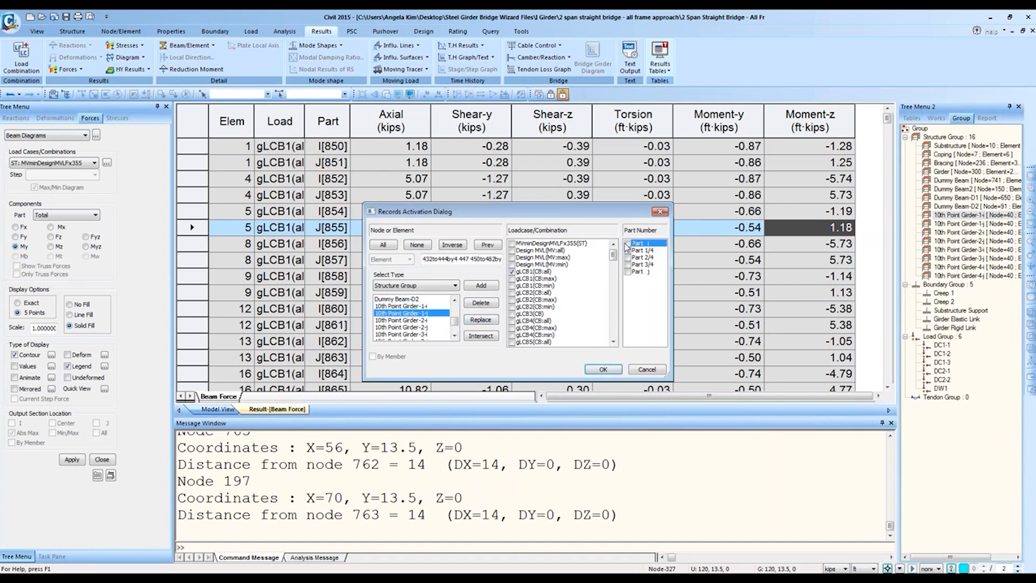
left_click(628, 272)
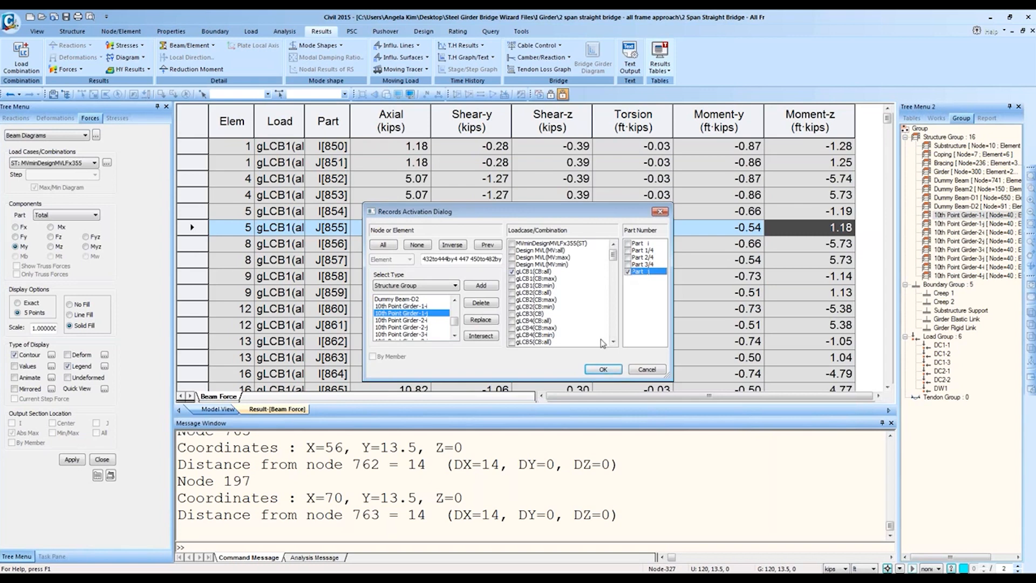
left_click(595, 372)
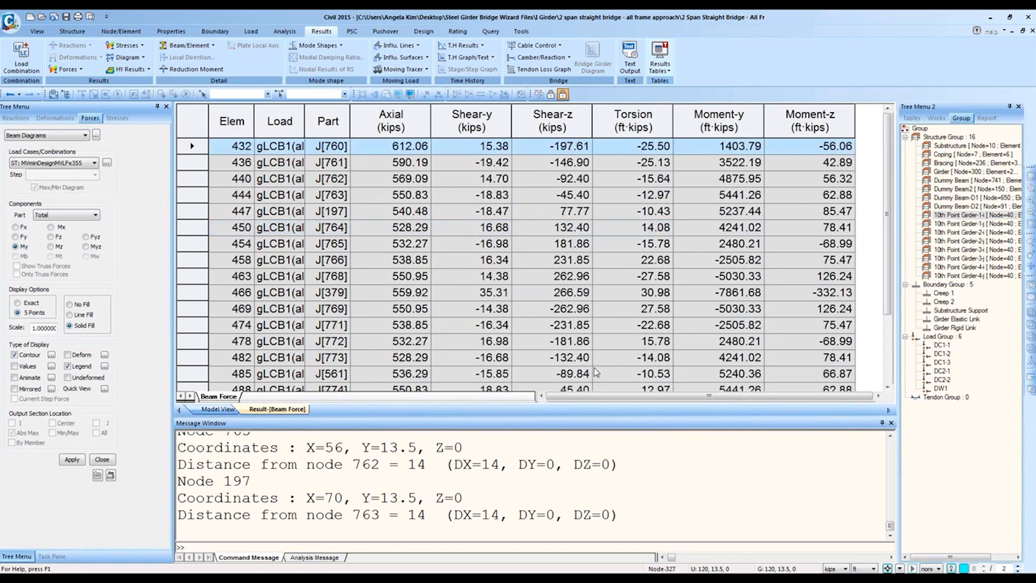
Step: Shrink the message area so more Beam Force rows are visible
scroll(477, 255, "down", 2)
scroll(538, 286, "up", 2)
left_click(543, 298)
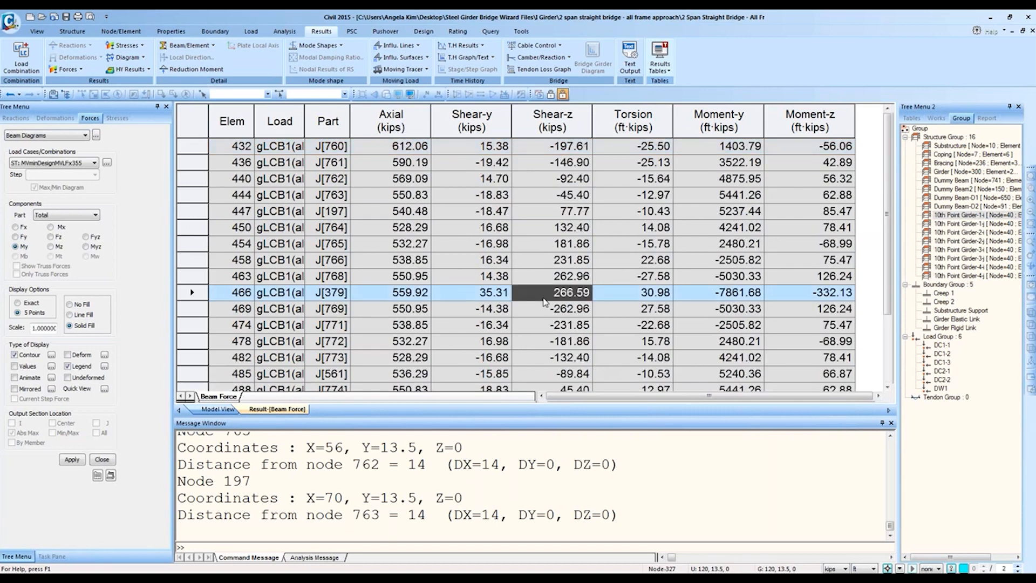
scroll(544, 301, "down", 3, "ctrl")
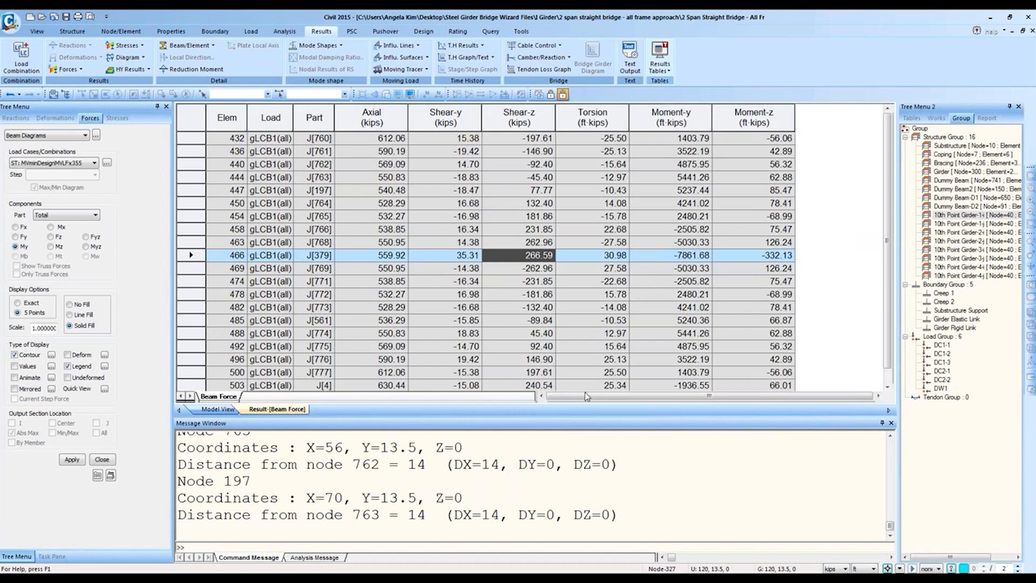
left_click_drag(594, 416, 592, 540)
left_click(404, 333)
scroll(409, 331, "up", 3, "ctrl")
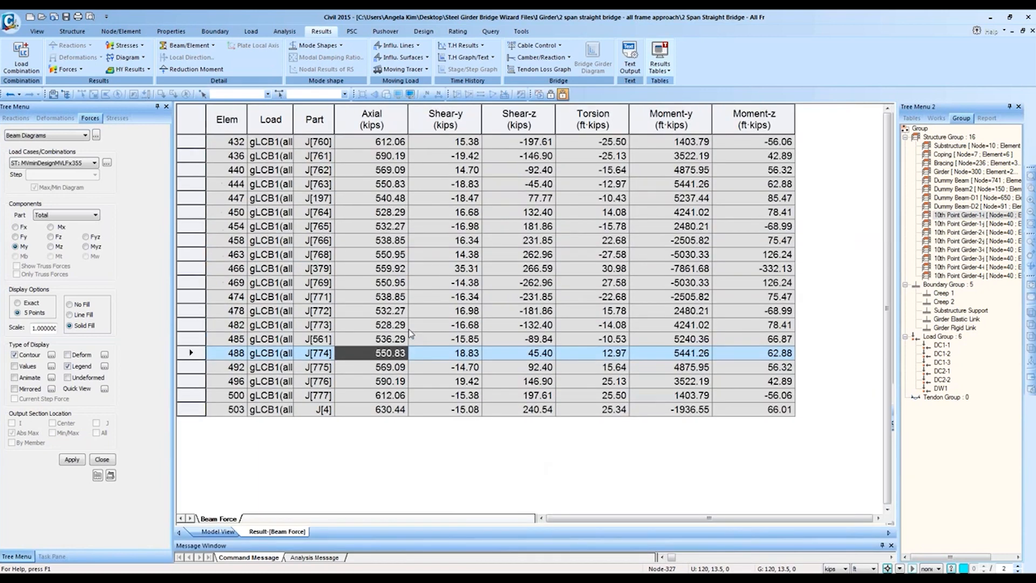
scroll(411, 334, "up", 1, "ctrl")
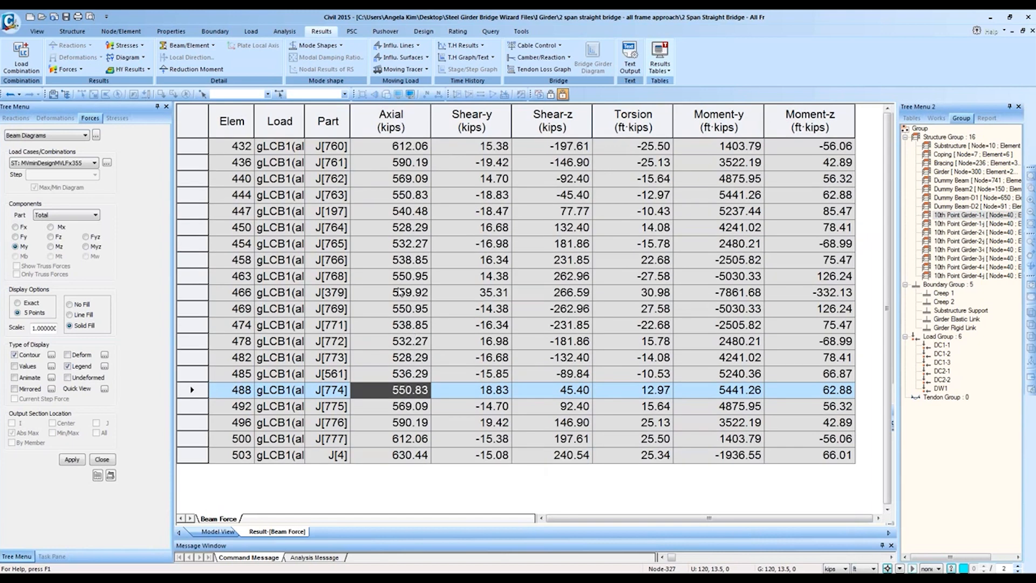
Step: Step through the rows for elements 432 to 503
left_click(241, 149)
left_click(241, 178)
left_click(241, 195)
left_click(242, 227)
left_click(241, 260)
left_click(241, 293)
left_click(241, 310)
left_click(241, 325)
left_click(241, 341)
left_click(241, 357)
left_click(242, 389)
left_click(242, 406)
left_click(243, 423)
left_click(248, 438)
left_click(245, 456)
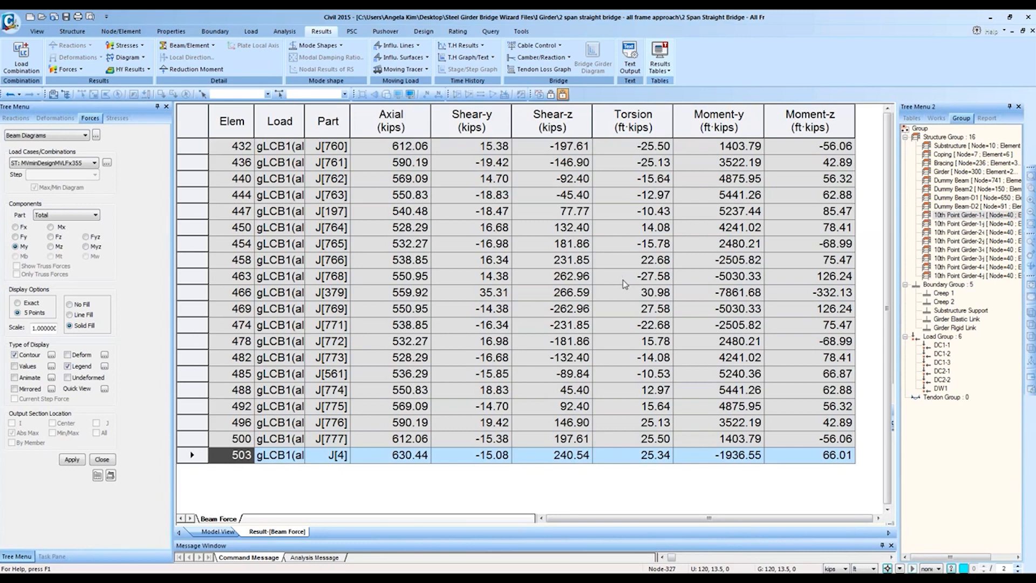
Step: Select the Elem, Torsion, Moment-y and Moment-z columns and open their options
left_click(223, 108)
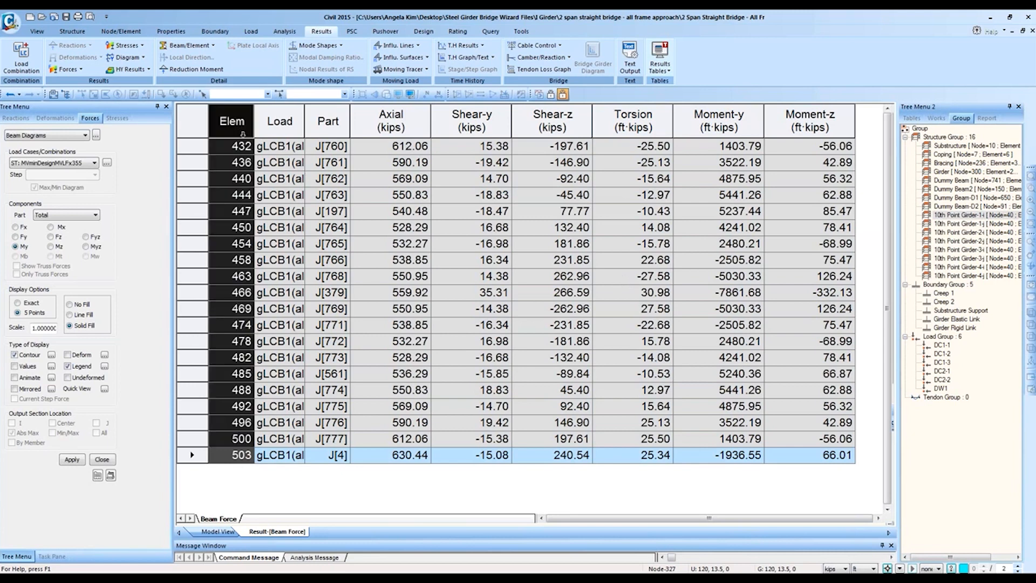
left_click(727, 127, "ctrl")
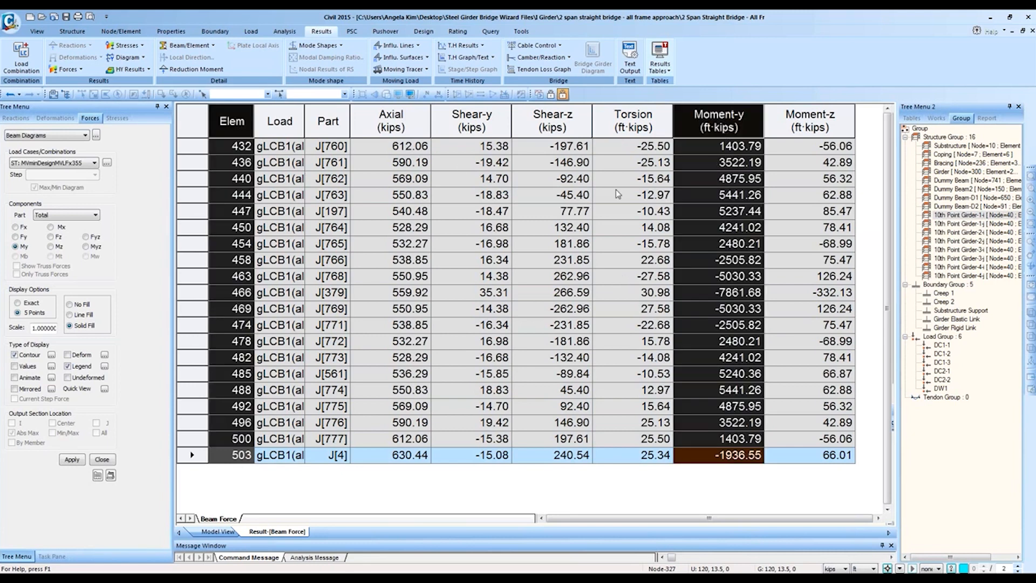
right_click(732, 194)
left_click(721, 118)
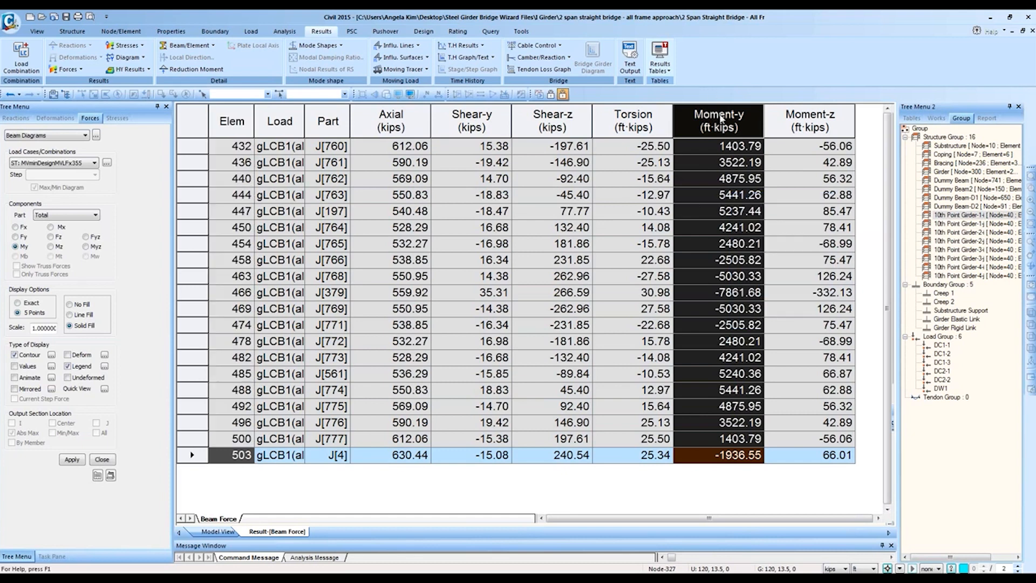
left_click(233, 123, "ctrl")
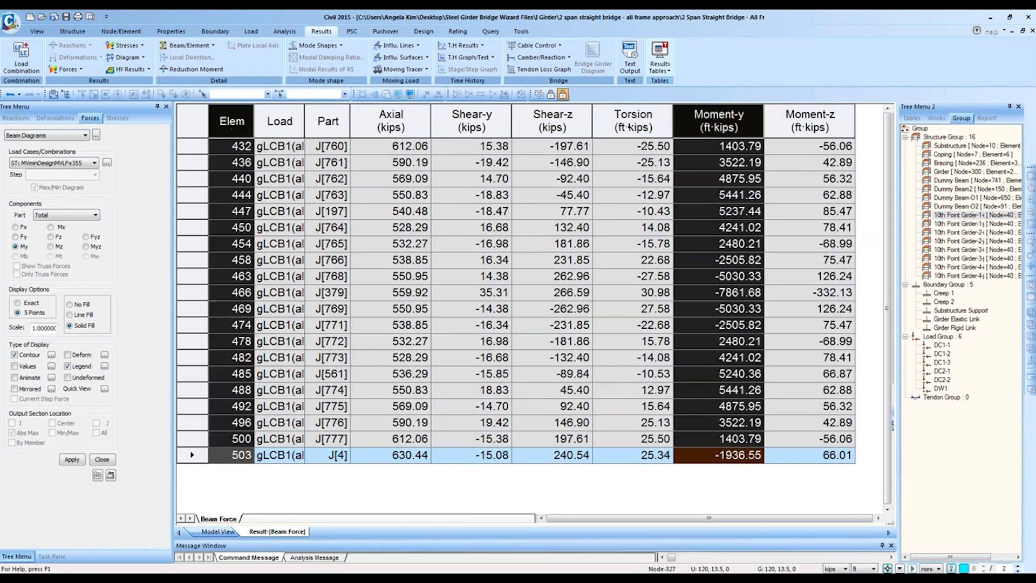
left_click_drag(809, 118, 632, 106)
left_click(225, 124, "ctrl")
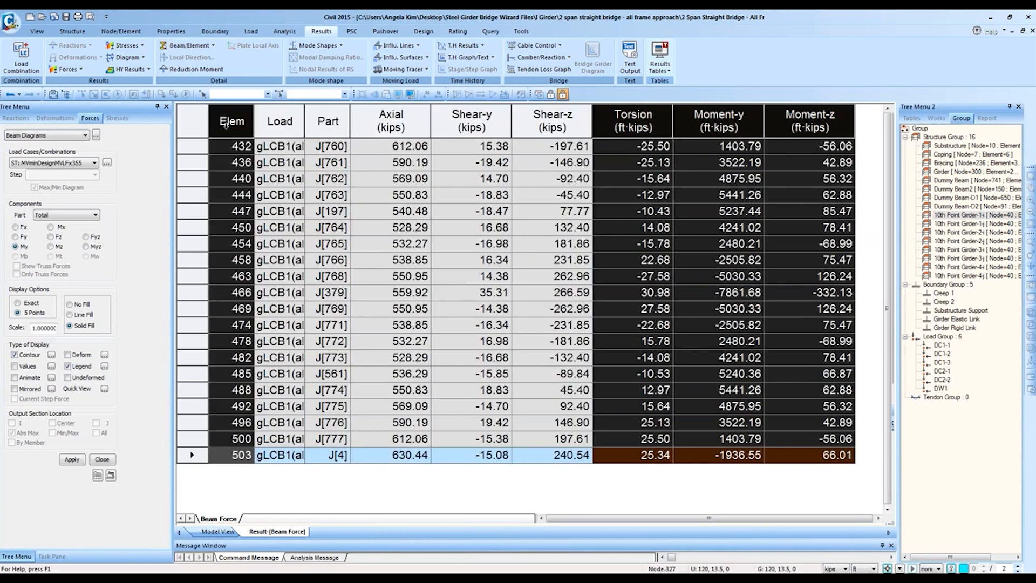
right_click(643, 157)
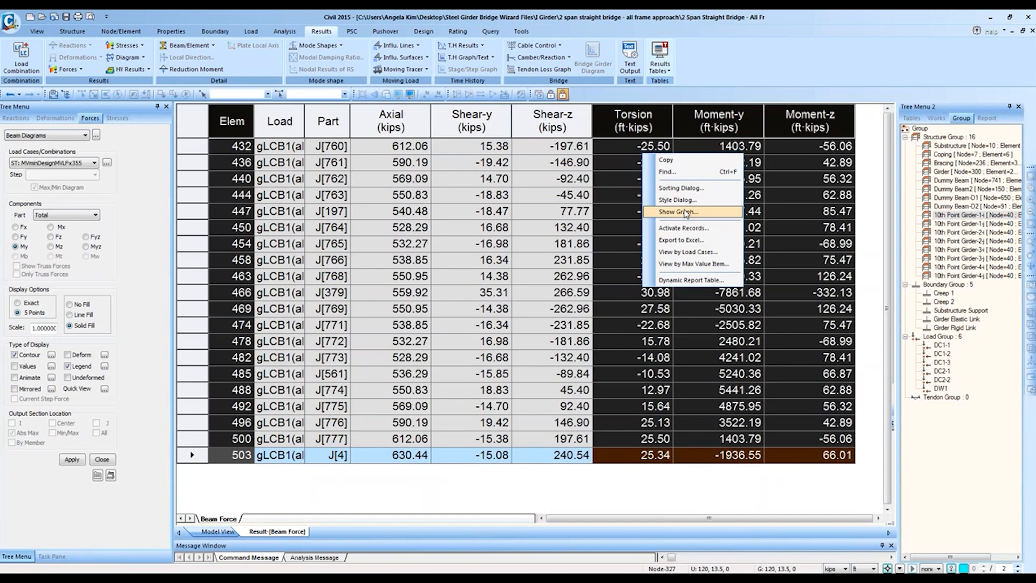
Step: Plot Torsion, Moment-y and Moment-z for elements 432–503 as a maximized line graph, then close it
left_click(686, 212)
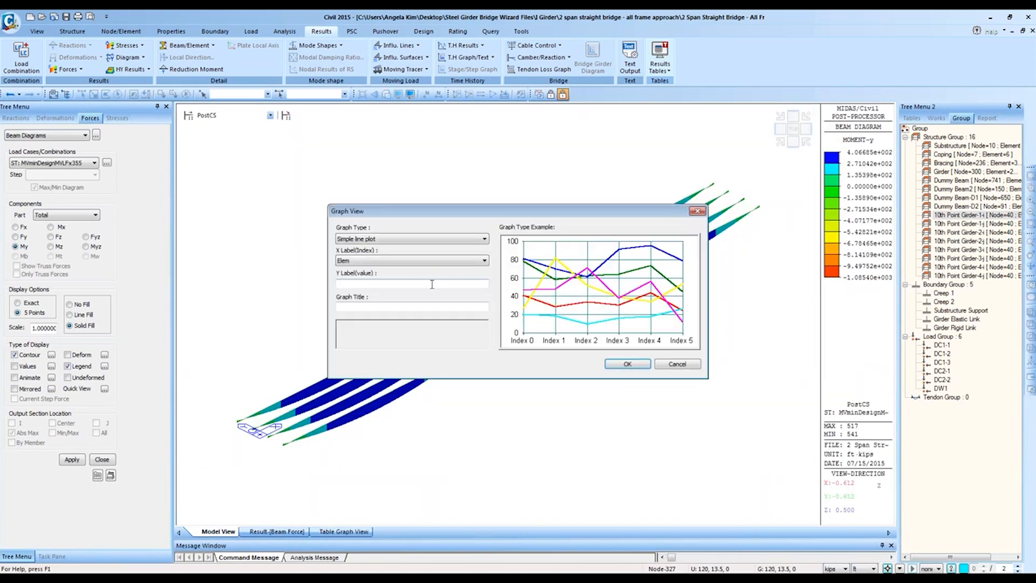
left_click(627, 364)
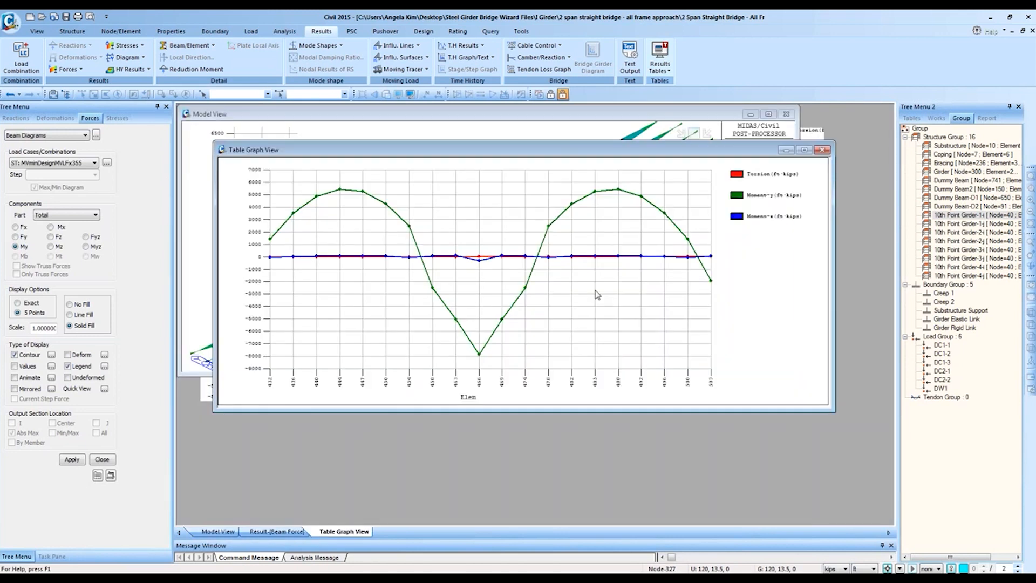
left_click(803, 150)
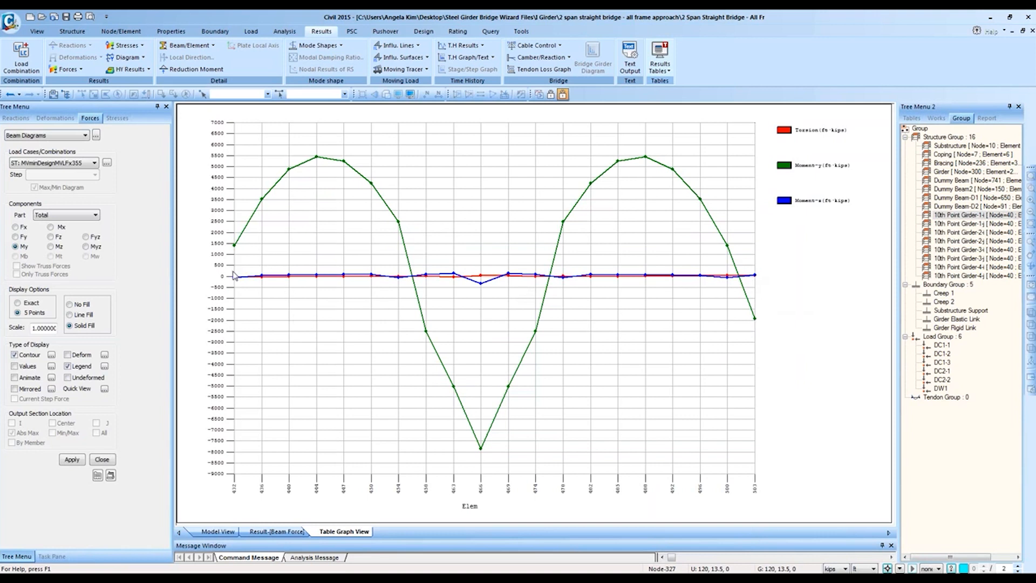
right_click(359, 531)
left_click(399, 548)
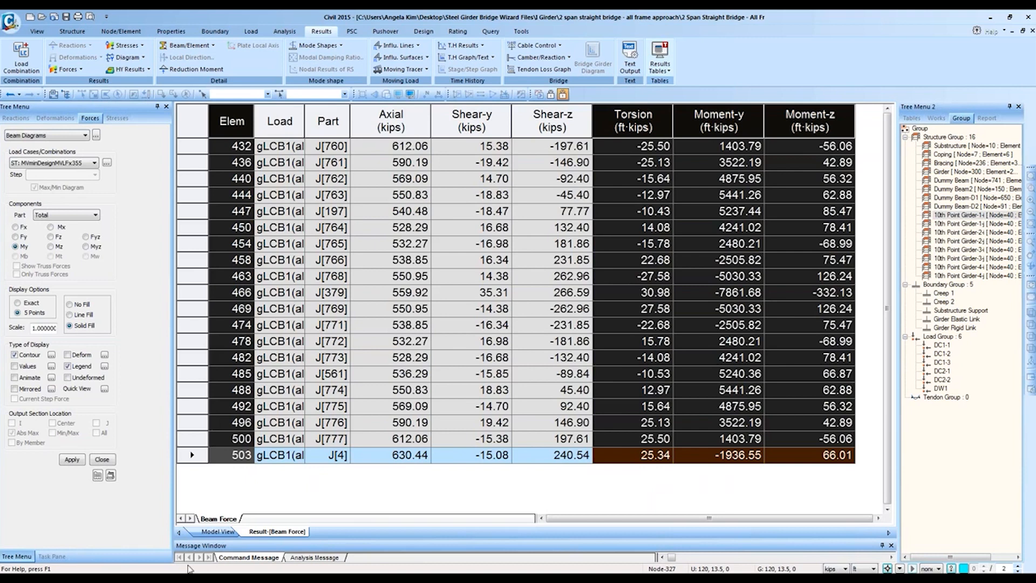
Step: Return to the model view and look at the bridge from the top
left_click(218, 531)
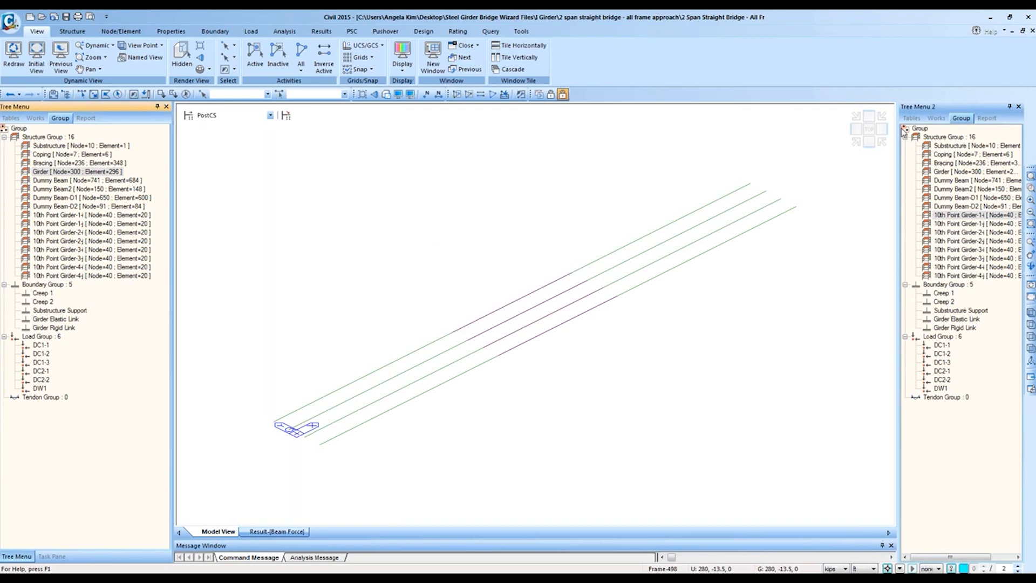
left_click(868, 130)
left_click(955, 215)
Step: Select the 10th Point Girder-1i group and window-select the girder end node
double_click(954, 217)
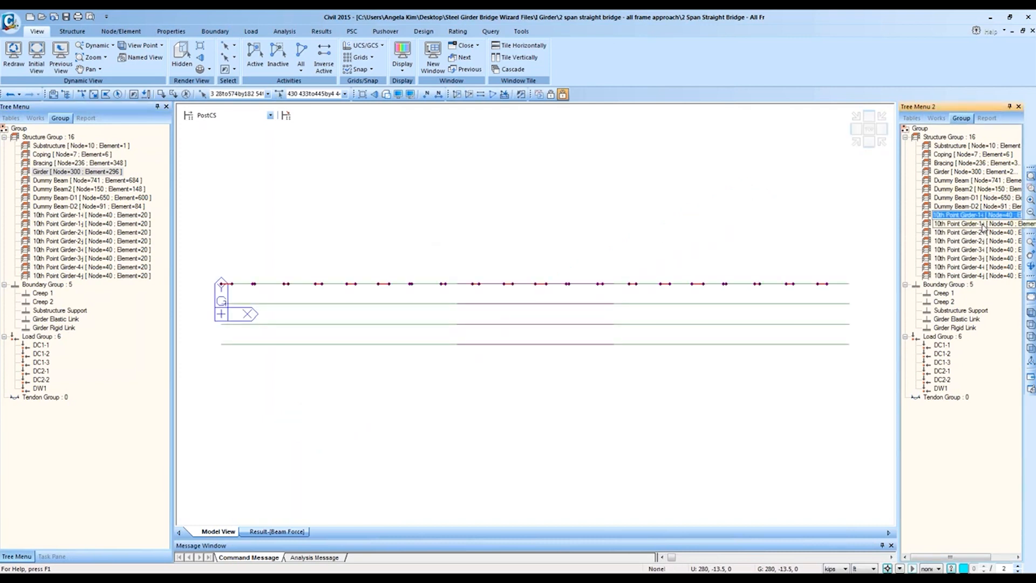
double_click(955, 224)
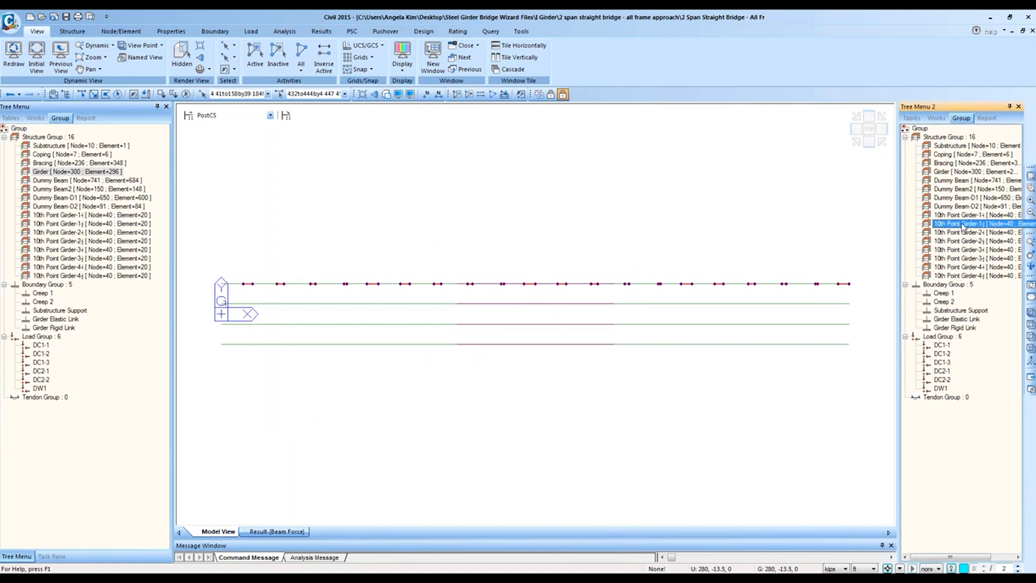
double_click(999, 215)
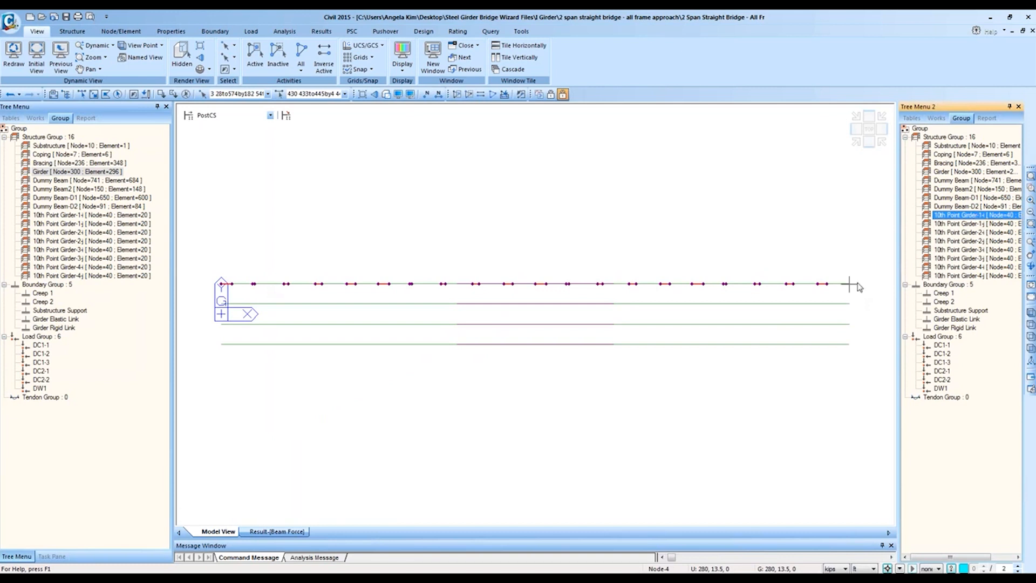
left_click(970, 225)
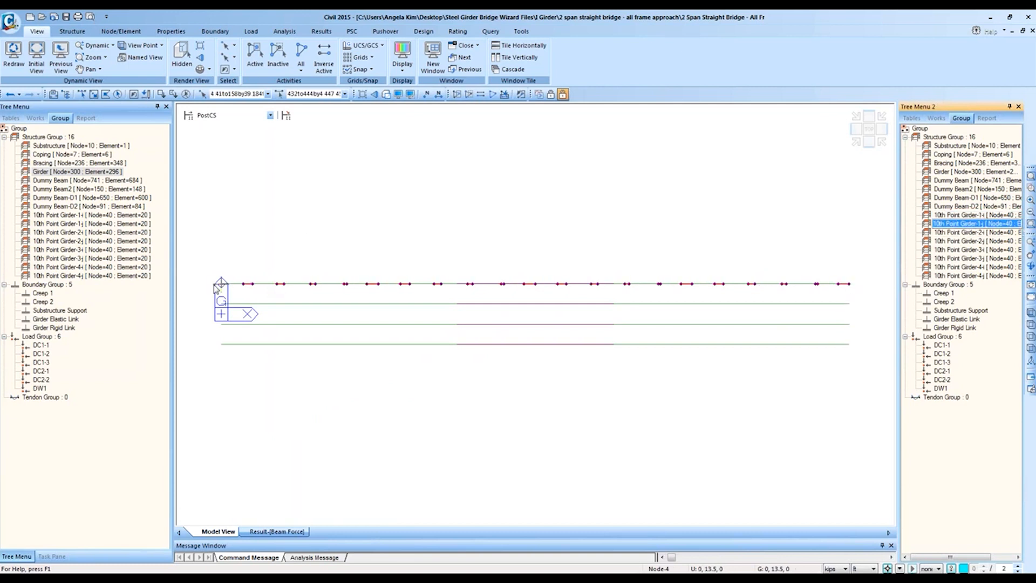
left_click(966, 206)
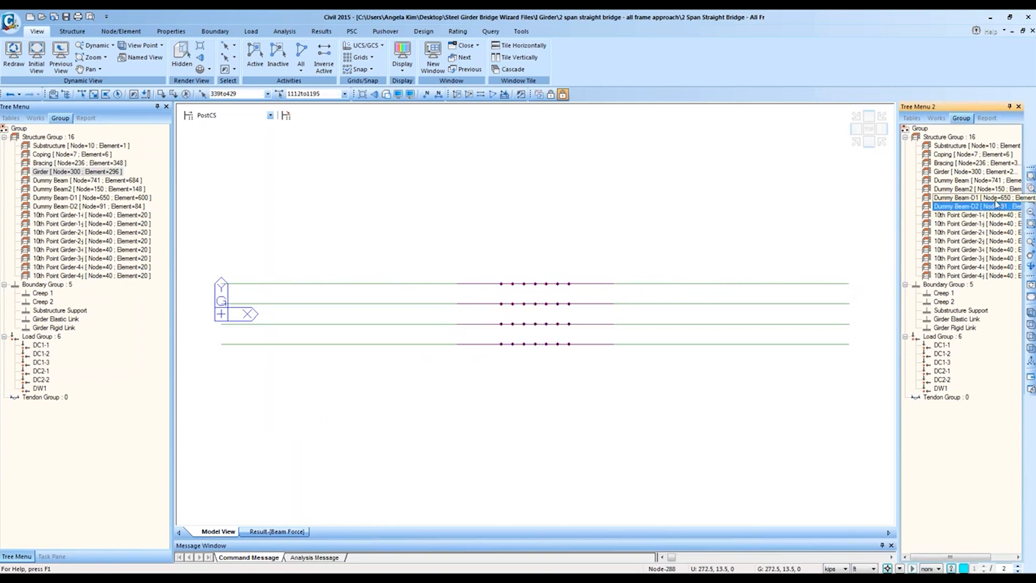
left_click(982, 216)
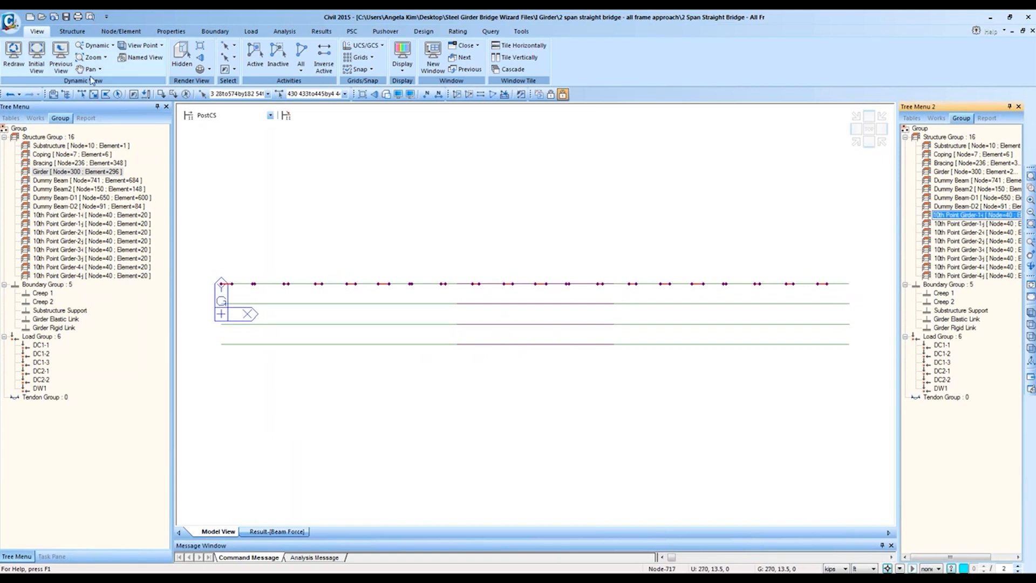
left_click(93, 94)
left_click_drag(847, 273, 861, 297)
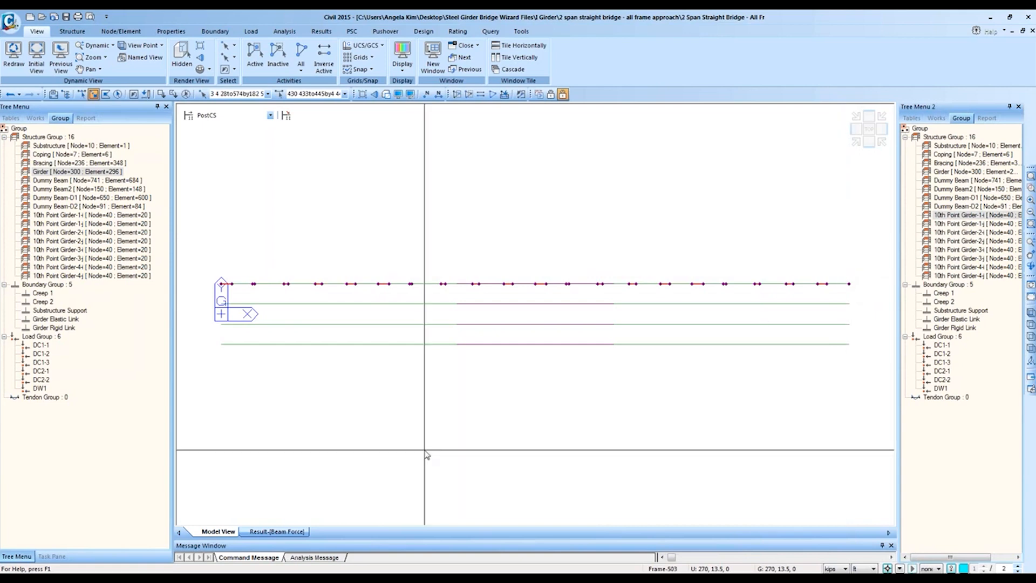
Step: Reopen Activate Records for the Beam Force table
left_click(298, 532)
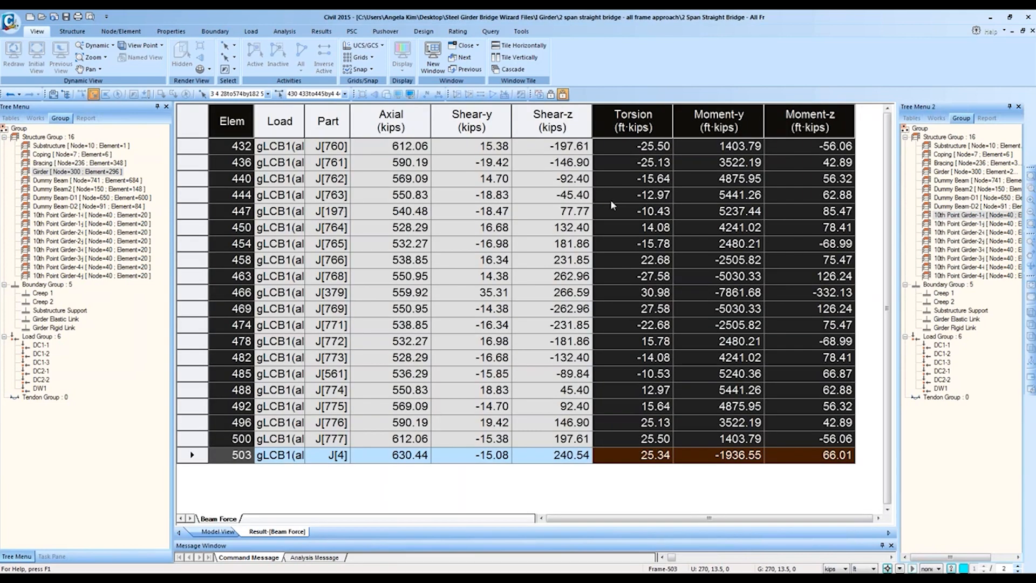
right_click(652, 192)
left_click(681, 252)
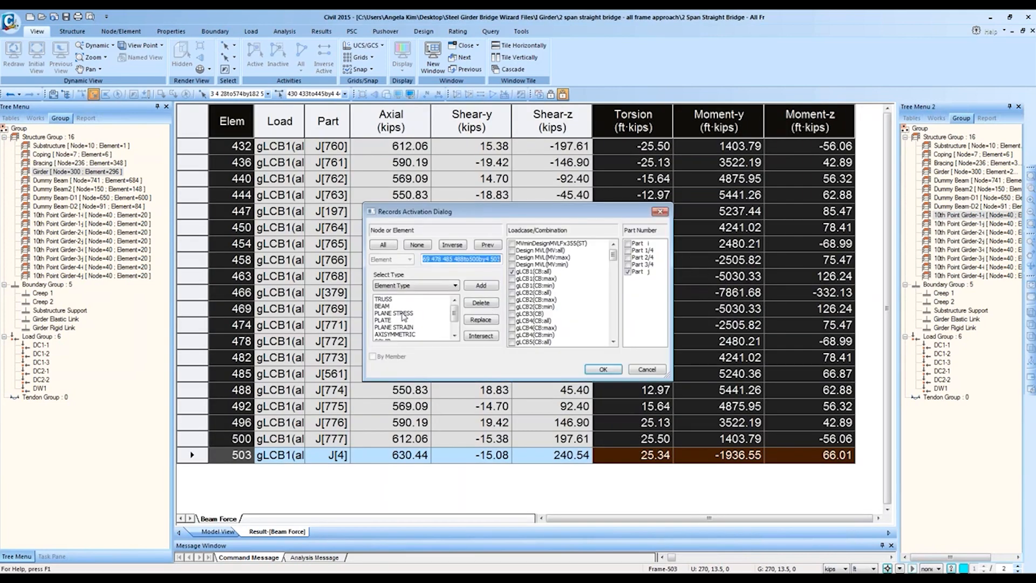
left_click_drag(453, 312, 454, 323)
Step: Filter records to the 10th Point Girder group with only Part i results
left_click(440, 285)
left_click(430, 328)
left_click(418, 326)
scroll(420, 329, "down", 1)
scroll(421, 333, "down", 1)
left_click(413, 334)
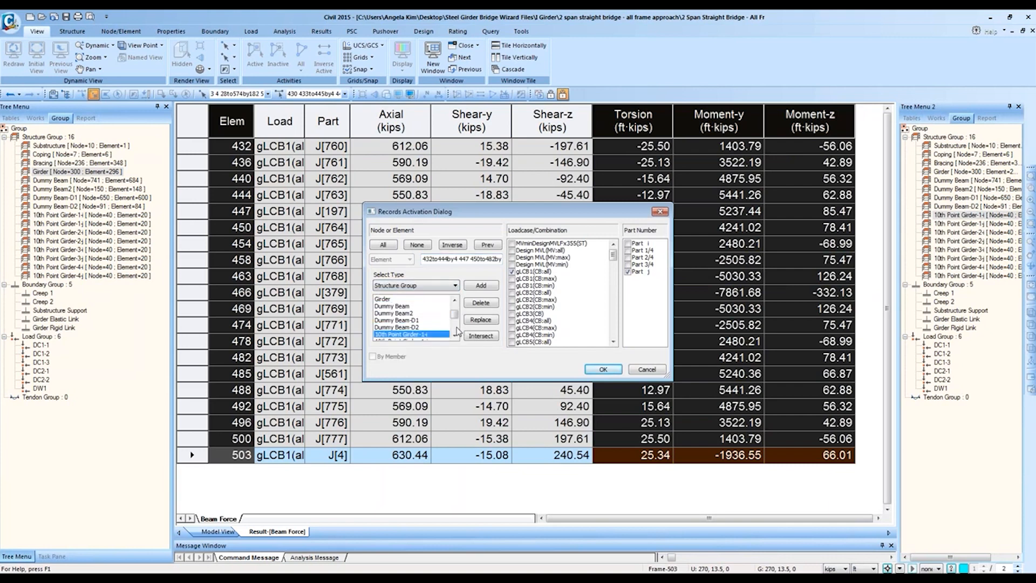
left_click(481, 320)
left_click(627, 271)
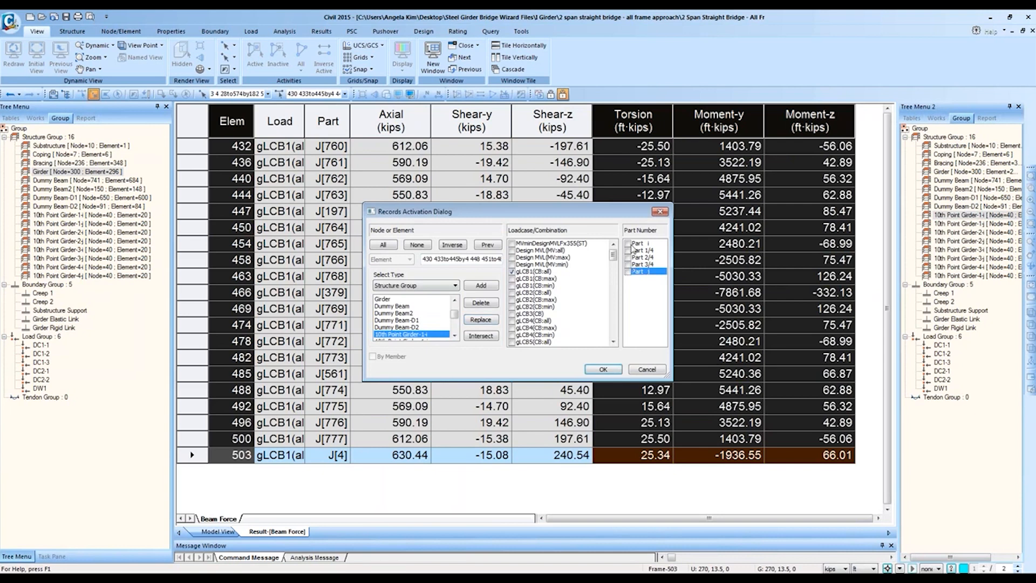
left_click(629, 244)
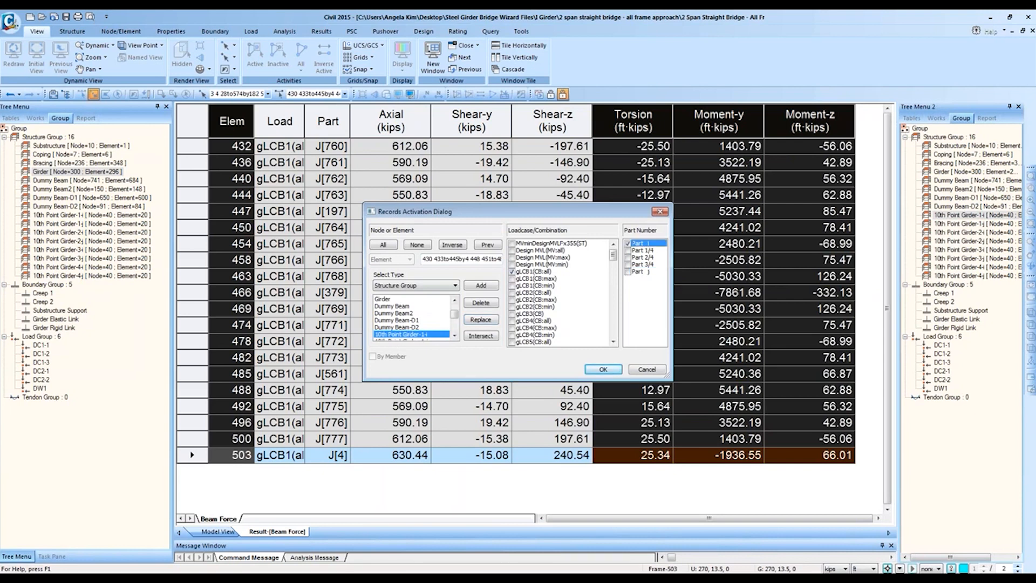
left_click(481, 322)
left_click(604, 370)
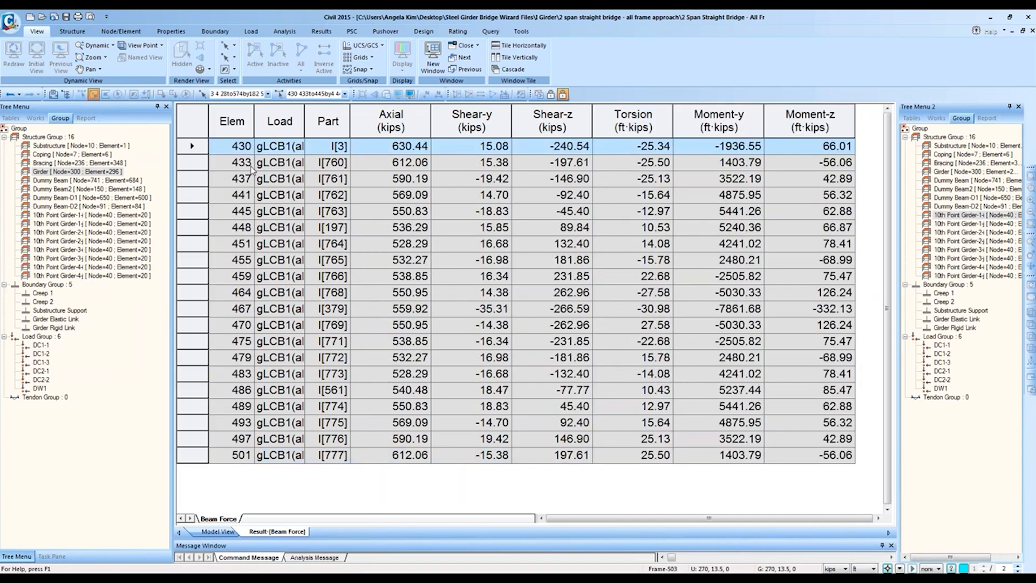
Step: Copy the Elem and Moment-y columns for elements 430–501
left_click(244, 117)
left_click(750, 128, "ctrl")
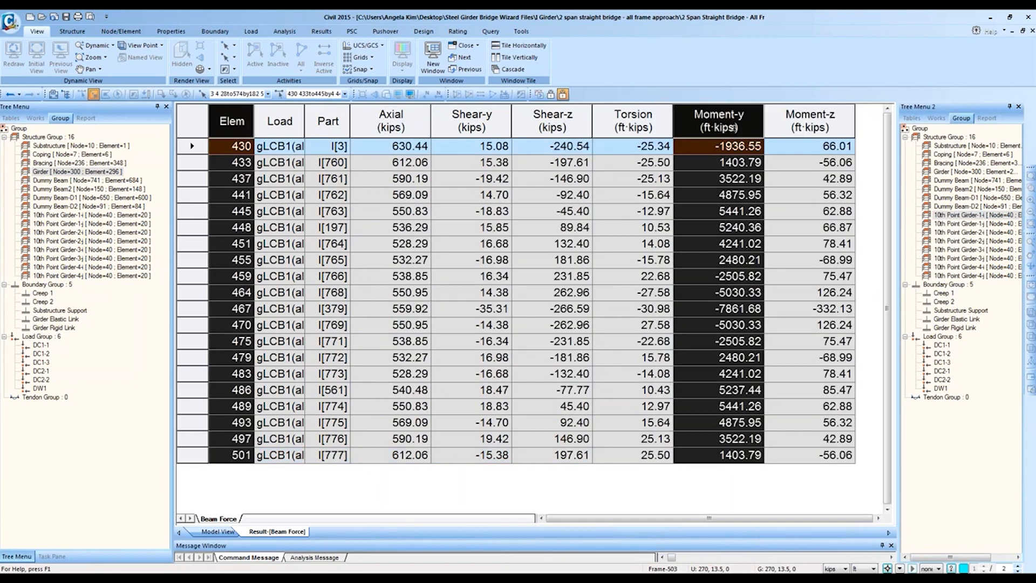
right_click(716, 151)
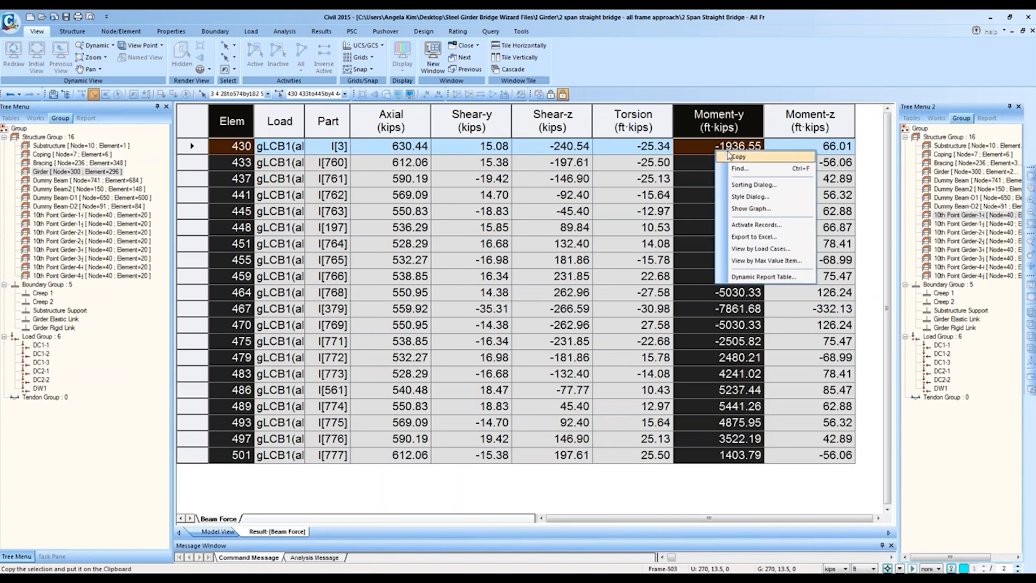
left_click(737, 157)
left_click(68, 573)
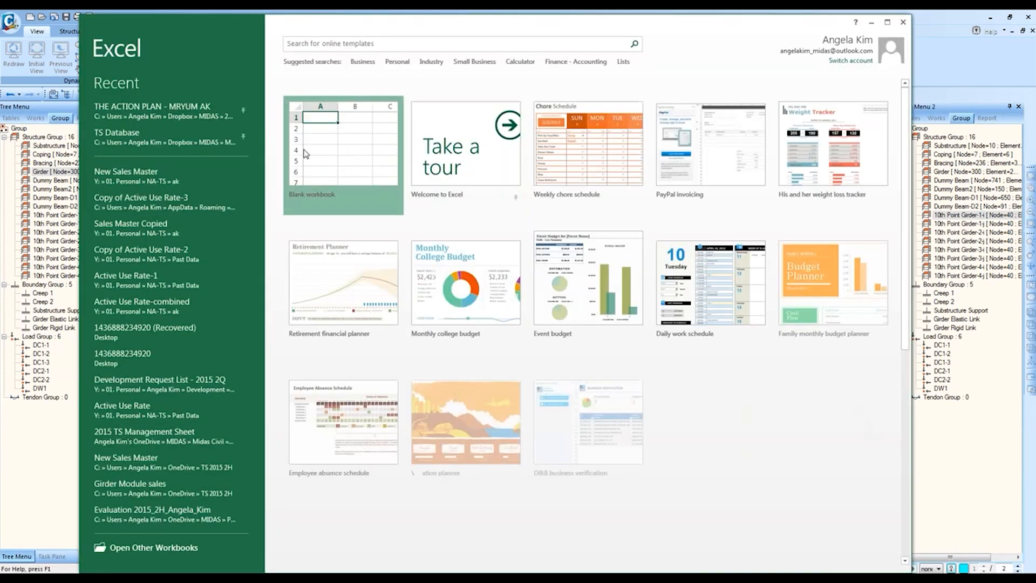
Step: Create a blank Excel workbook and paste the copied Elem and Moment-y columns at F2
left_click(306, 153)
left_click(308, 143)
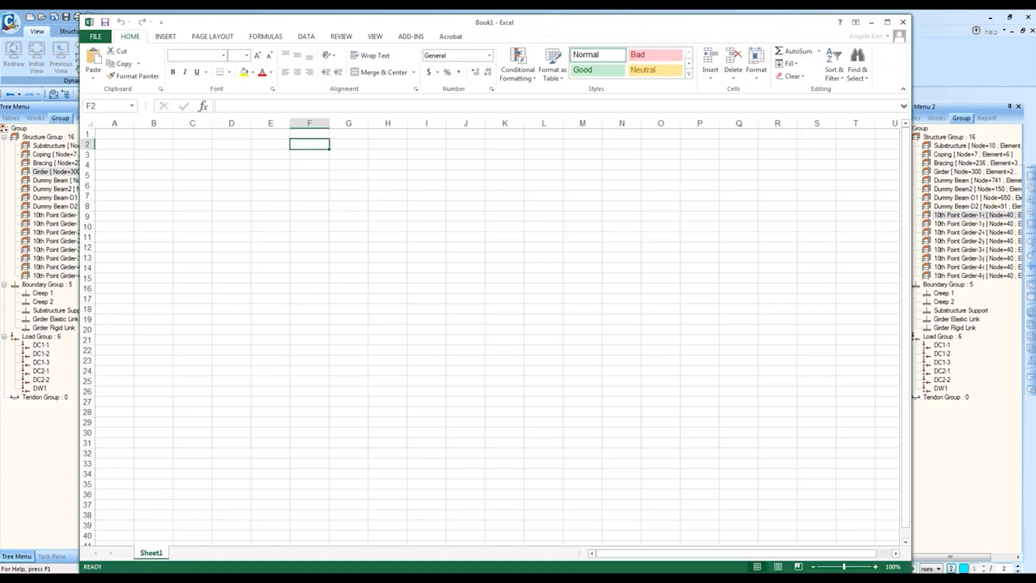
key("ctrl+v")
key("alt+Tab")
Step: Copy the results table columns again and pick an Excel cell beside the pasted data
right_click(221, 133)
left_click(262, 143)
key("alt+Tab")
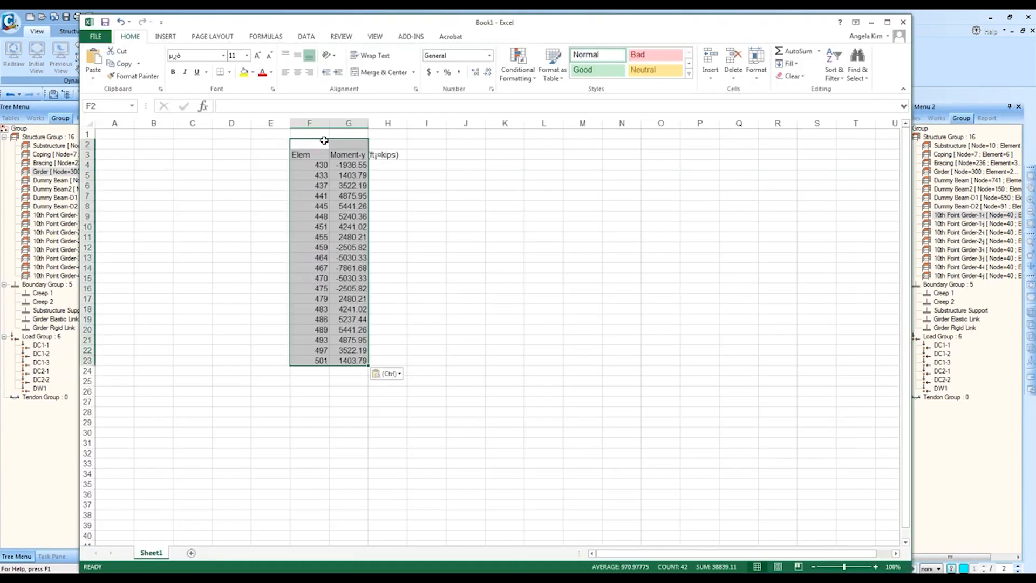
left_click(398, 170)
key("alt+Tab")
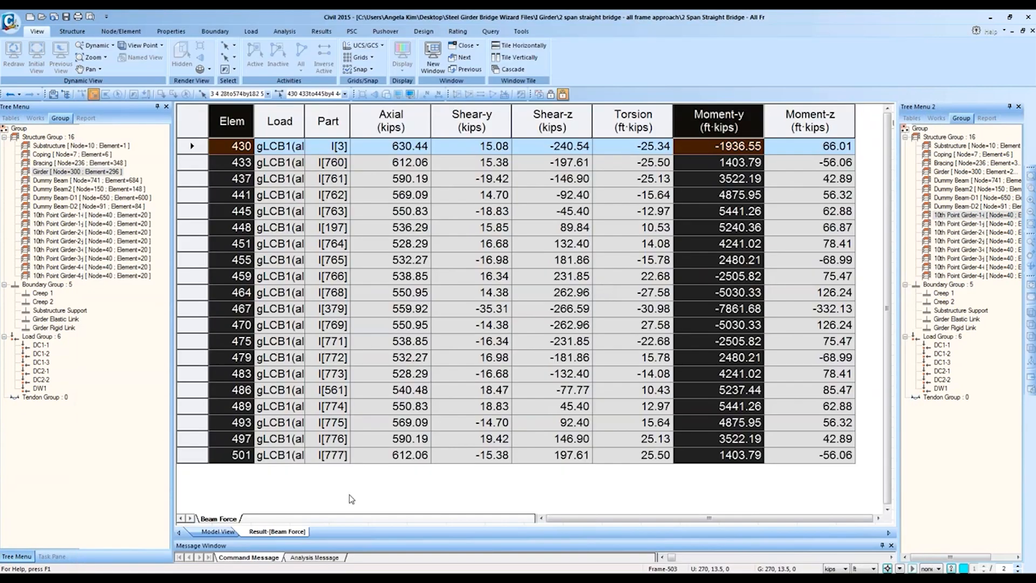
Step: Load the 10th Point Girder-1j structure group's elements into the Beam Force record filter
left_click(222, 532)
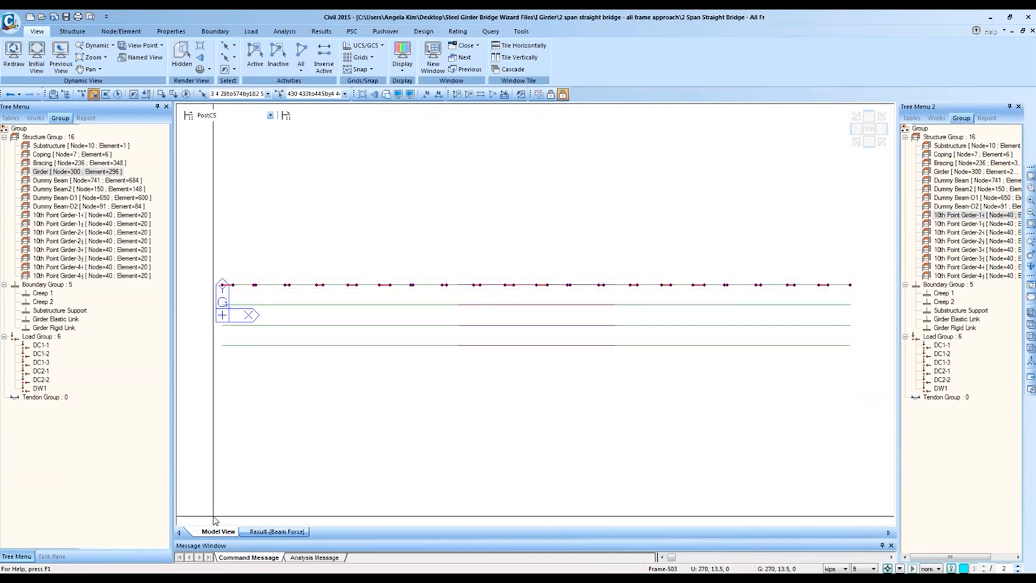
left_click(271, 532)
right_click(663, 227)
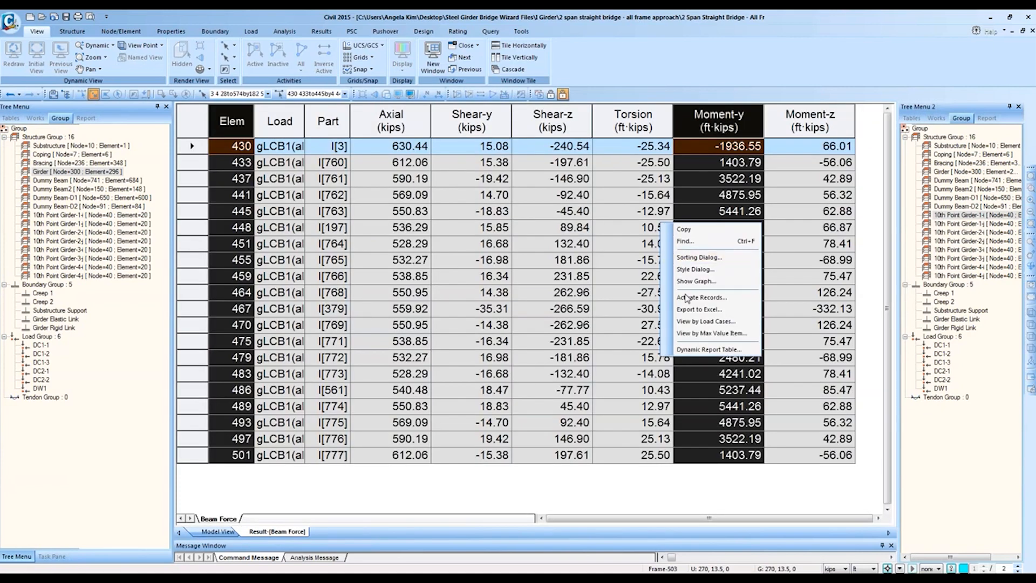
left_click(690, 300)
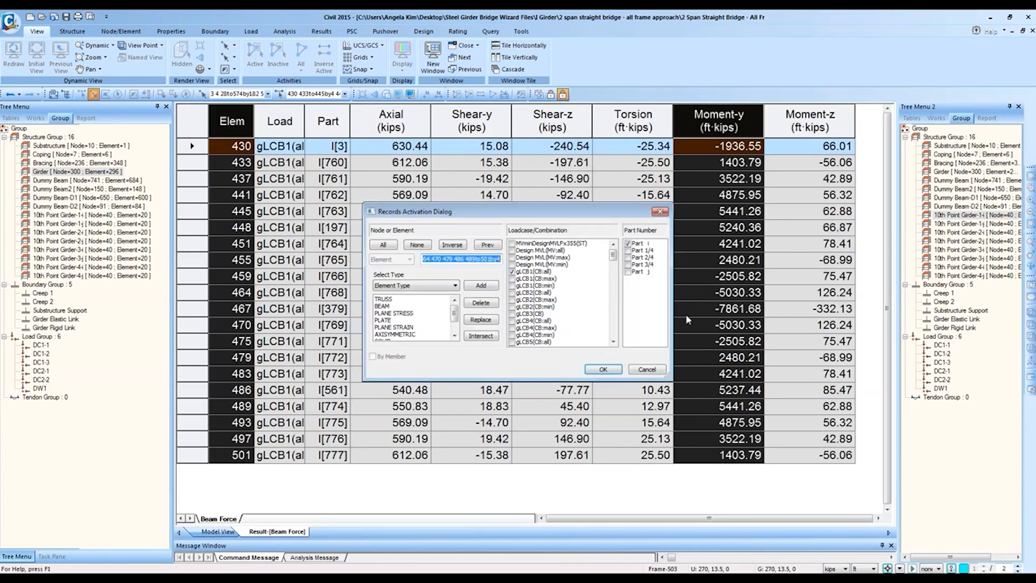
left_click(437, 284)
left_click(427, 330)
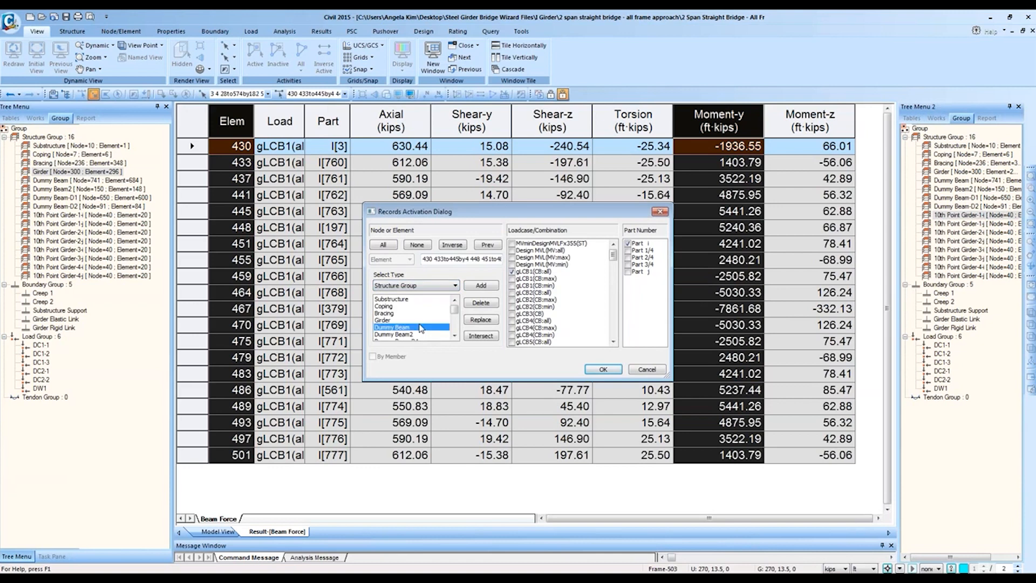
left_click(423, 320)
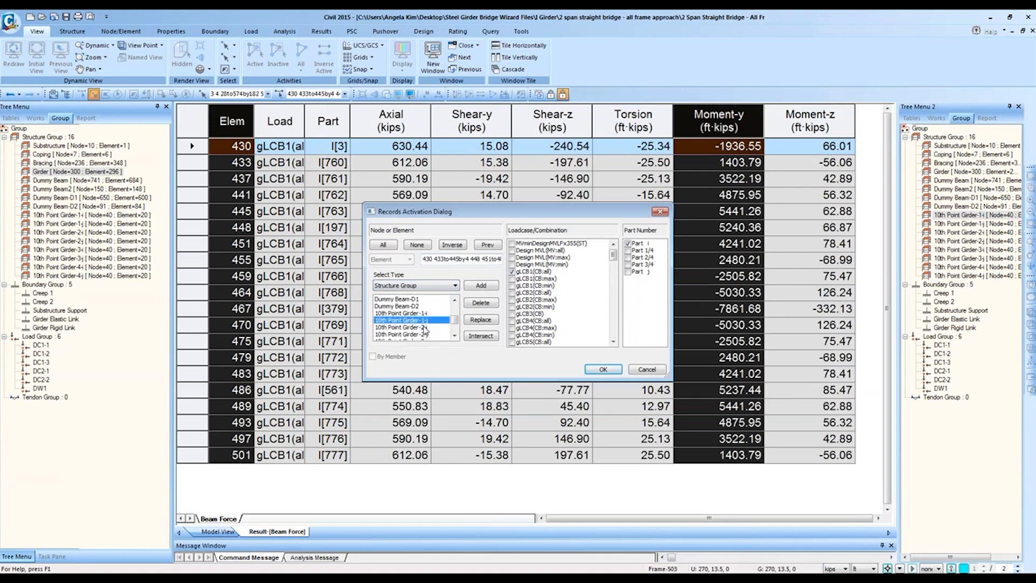
left_click(481, 319)
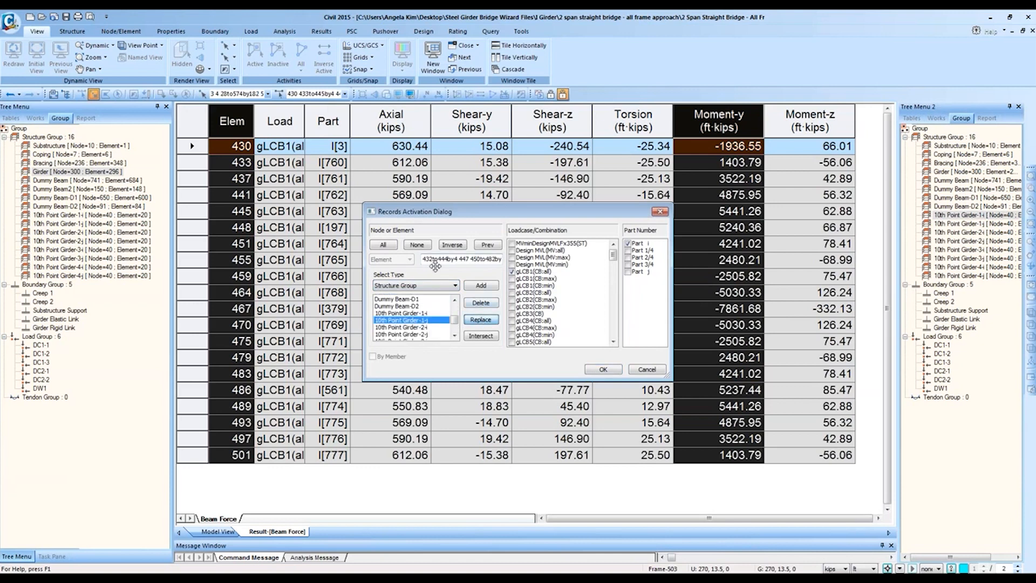
Step: Limit the table records to element 503 at Part j only
left_click_drag(423, 260, 489, 268)
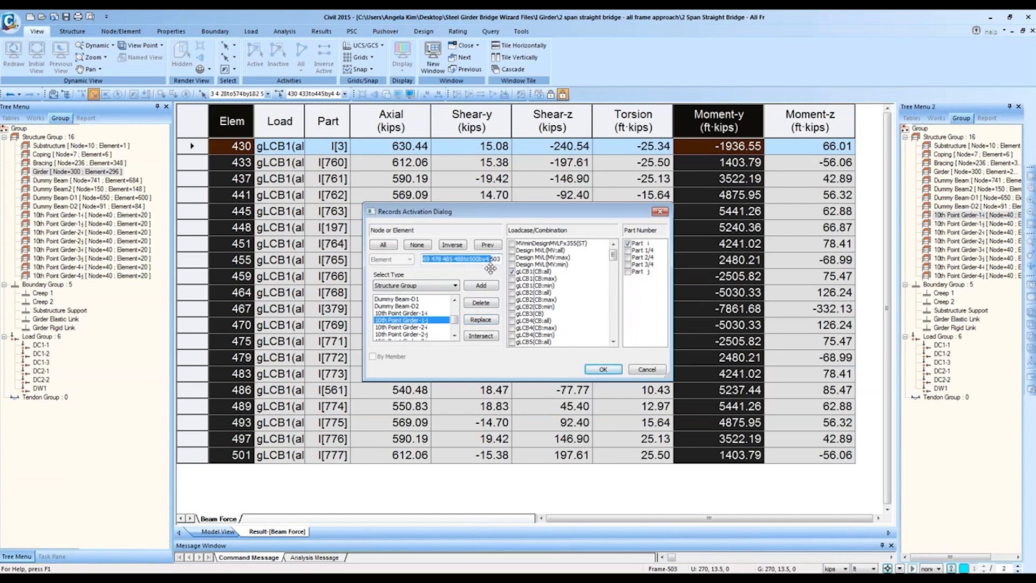
key("BackSpace")
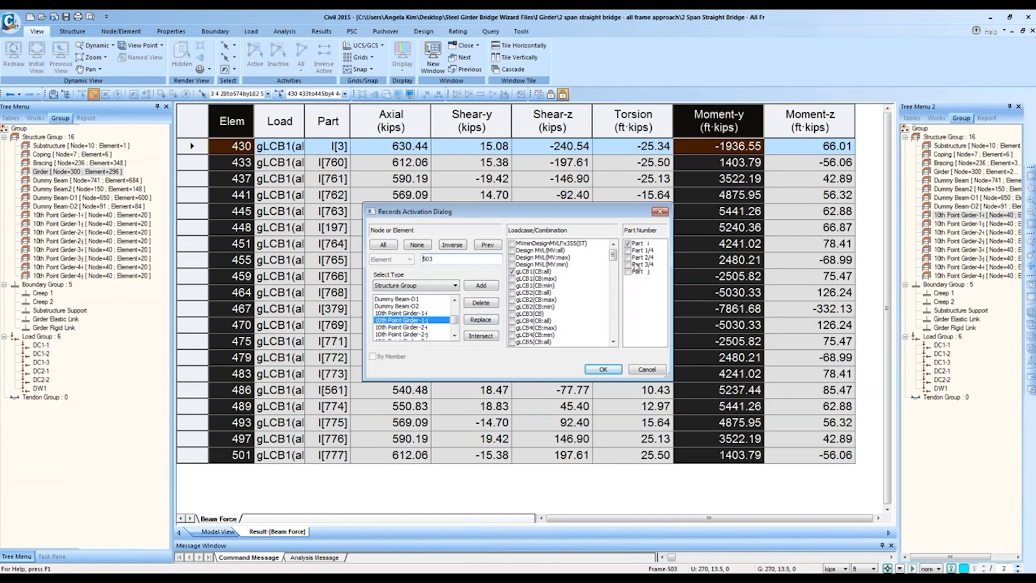
left_click(628, 271)
left_click(628, 243)
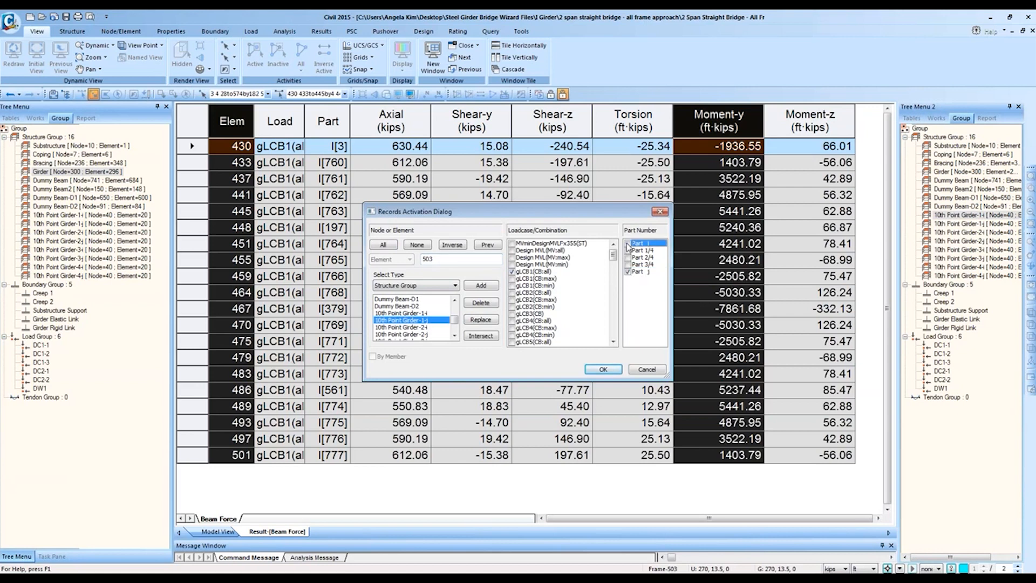
left_click(602, 369)
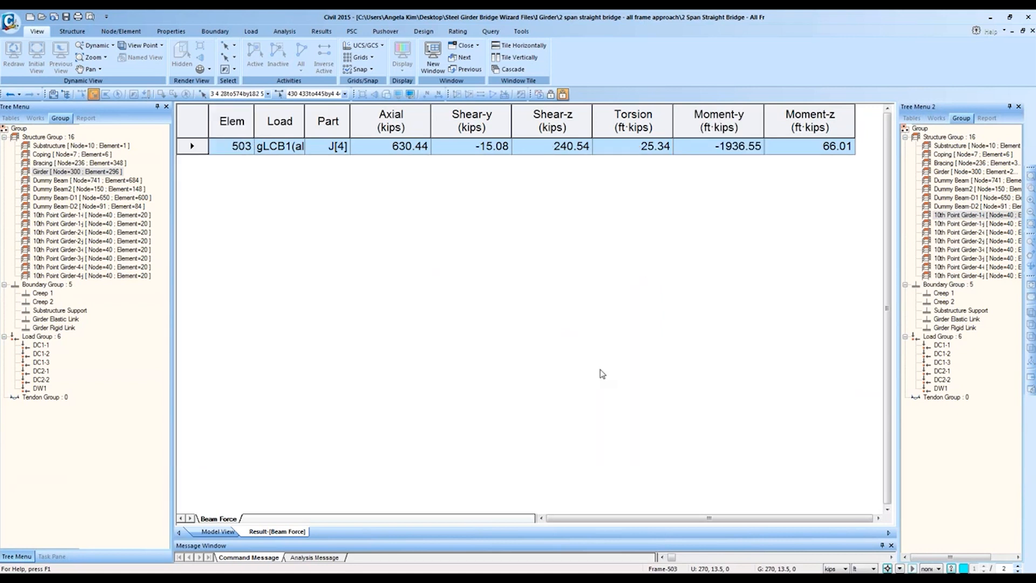
Step: Copy element 503's number and Moment-y into Excel row F24
left_click(719, 143)
left_click(235, 146, "ctrl")
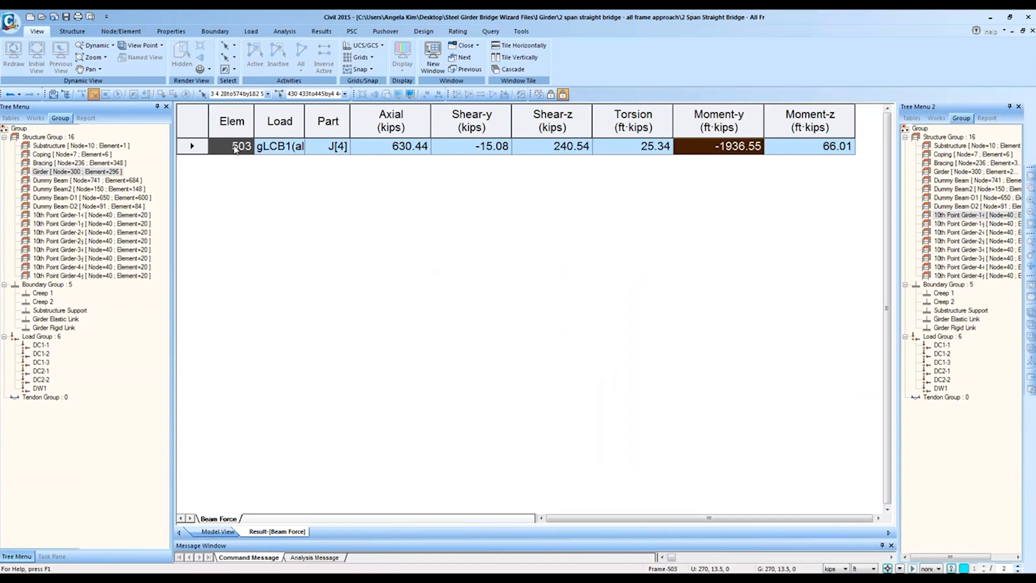
key("alt+Tab")
left_click(311, 374)
key("ctrl+v")
key("alt+Tab")
Step: Select element 503 in the Model View by entering its number
left_click(217, 531)
left_click(313, 94)
type("5")
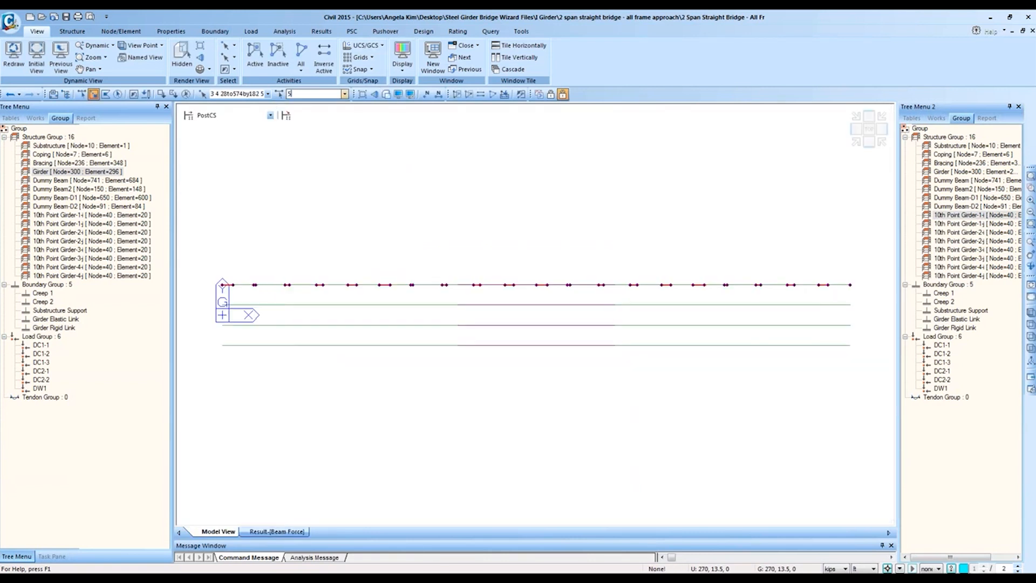
type("03")
key("Return")
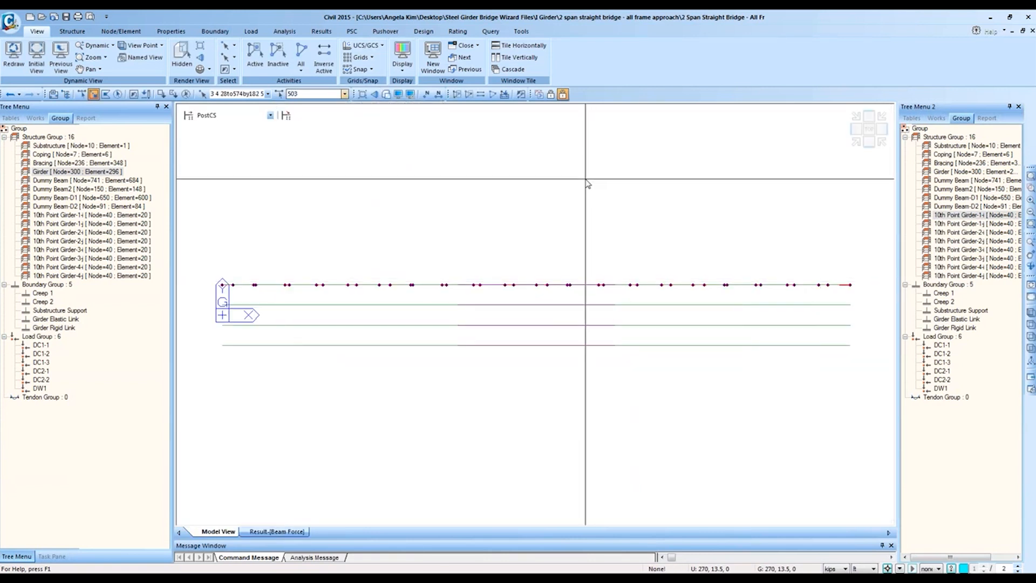
Step: Query element 503 and zoom in on it at the girder's right end
left_click(218, 125)
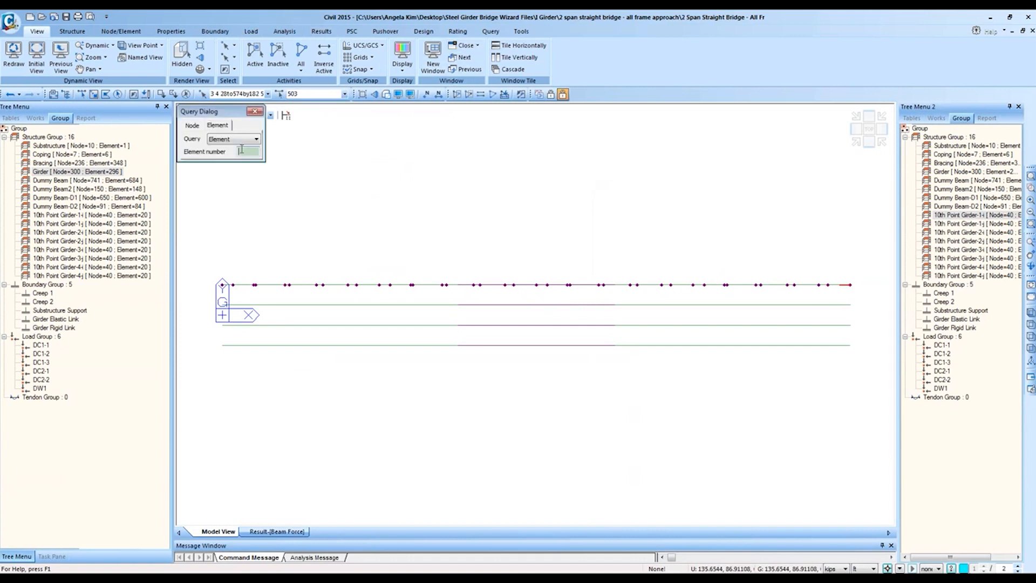
left_click(244, 150)
type("3503")
key("Return")
left_click(1030, 188)
left_click_drag(747, 238, 869, 345)
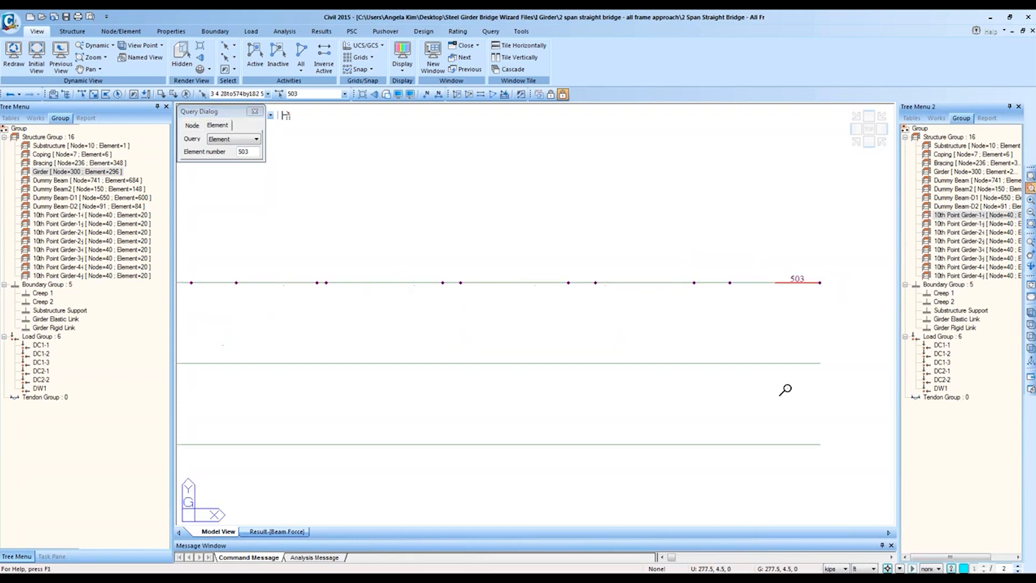
left_click_drag(834, 389, 650, 197)
left_click(277, 531)
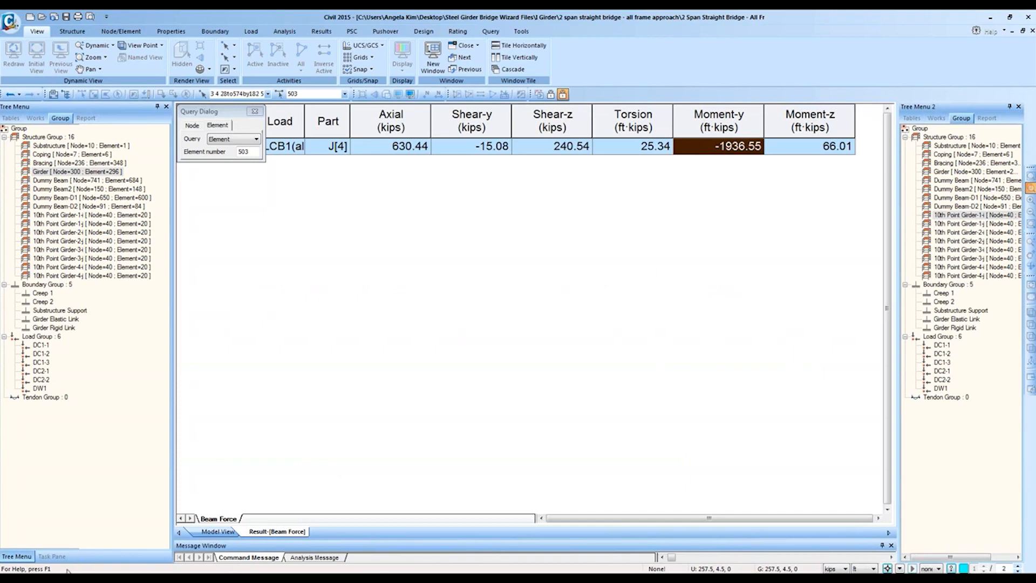
key("alt+Tab")
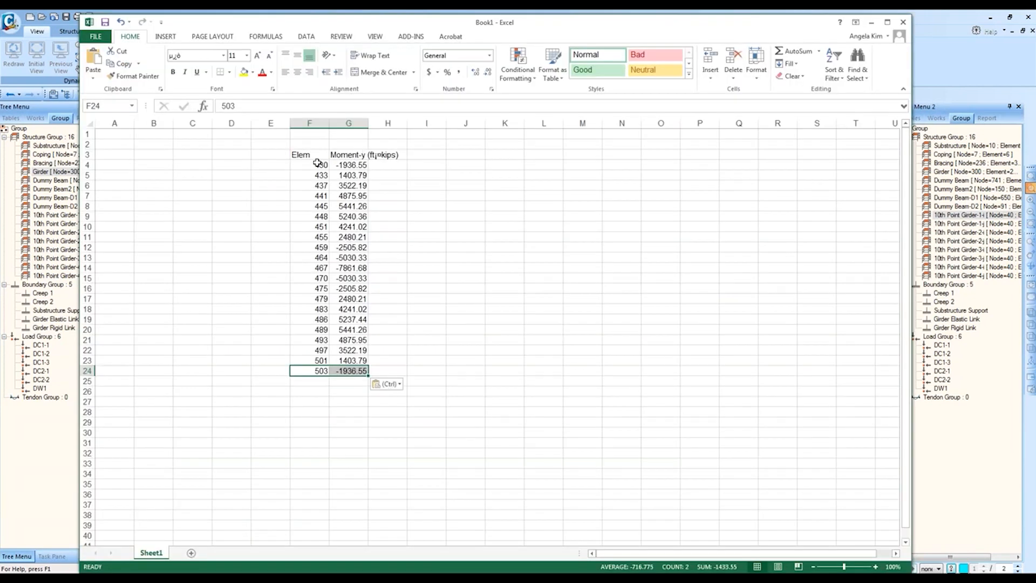
Step: Enter 1 and 2 in E4:E5 and fill the series down to E24 (1–21)
left_click(281, 163)
type("1")
key("Return")
type("2")
key("Up")
left_click_drag(280, 170, 309, 372)
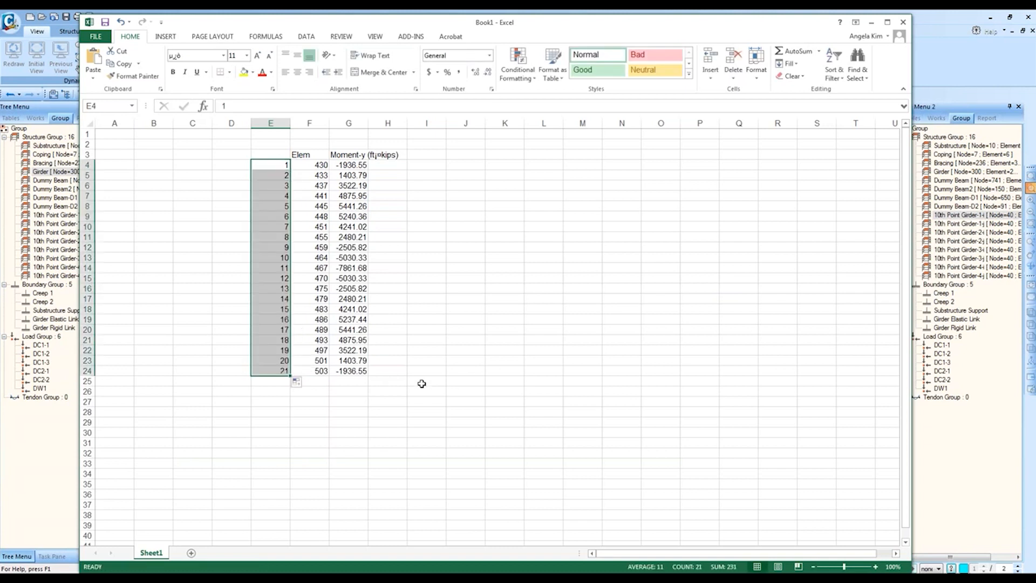
left_click(426, 401)
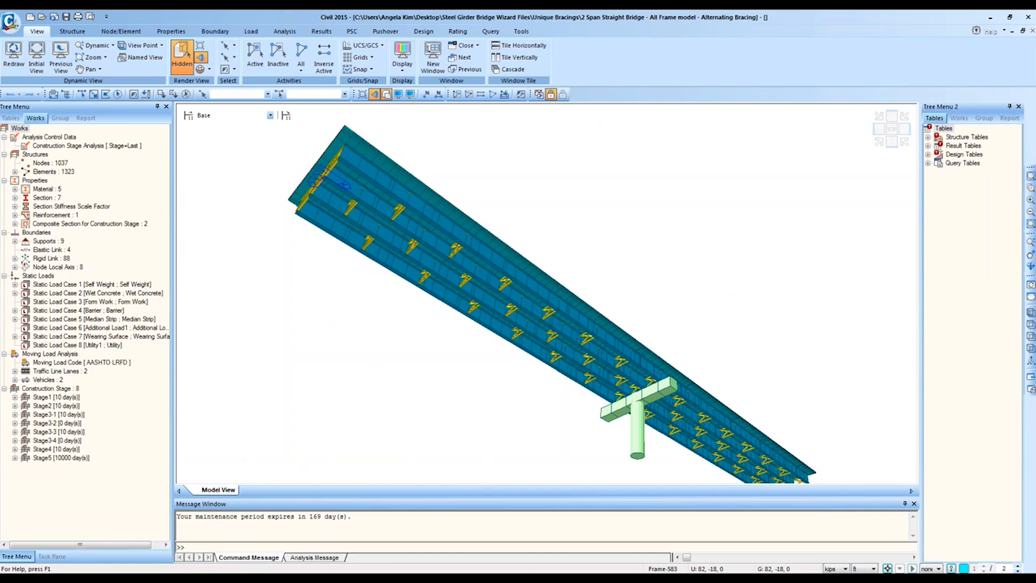
Step: Bring the J Girder bridge model window forward and select the Shear-y and Moment-y columns
mouse_move(106, 510)
left_click(121, 487)
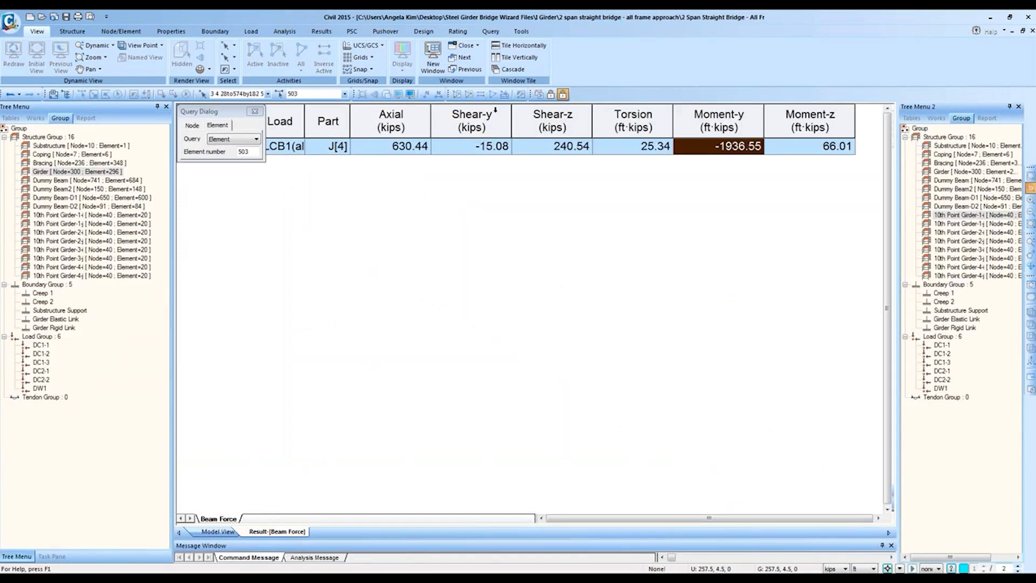
left_click(475, 135)
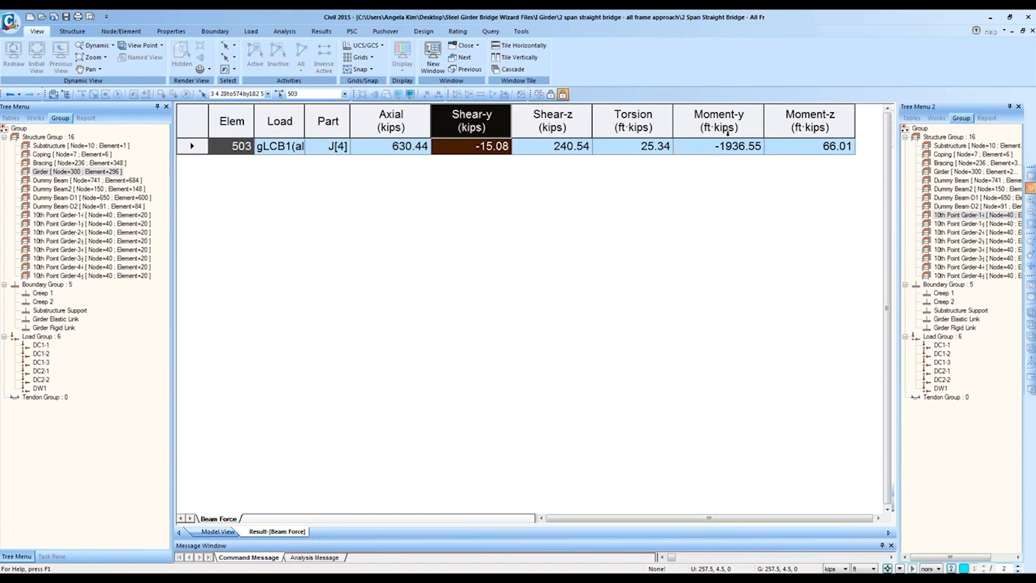
left_click(743, 116)
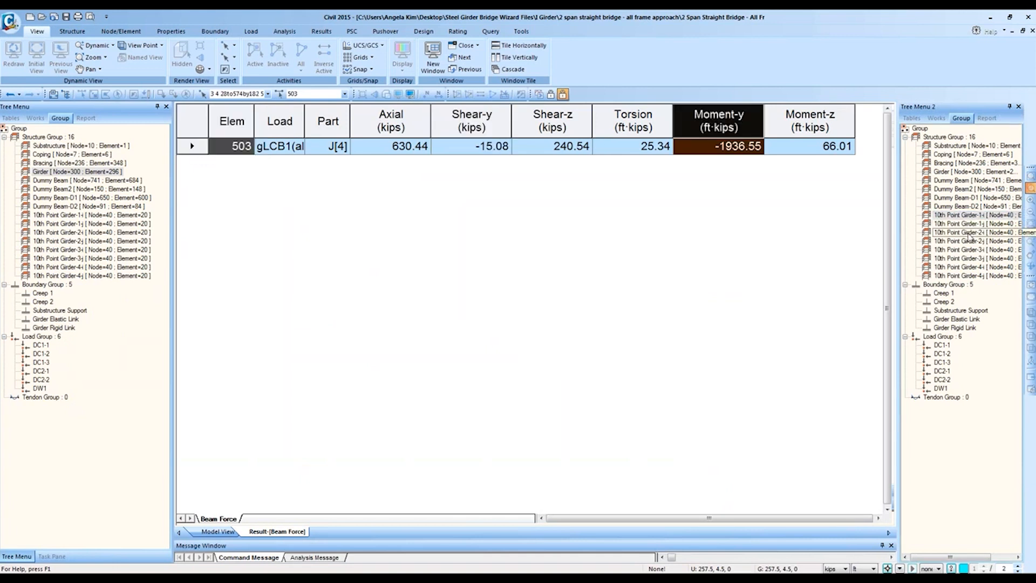
Step: Load the 10th Point Girder-2-i structure group into the record filter and return to Model View
right_click(650, 151)
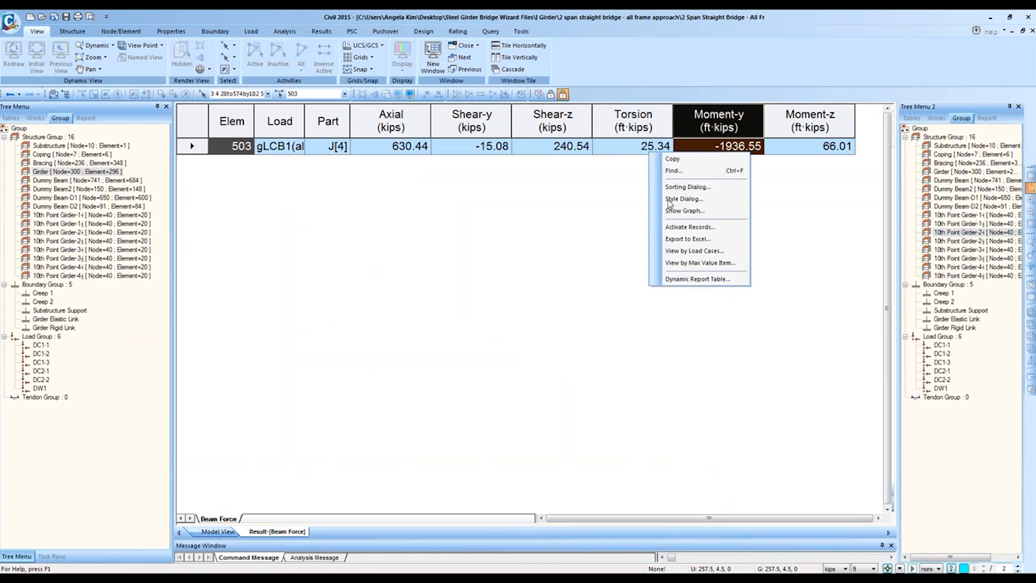
left_click(676, 231)
left_click(416, 285)
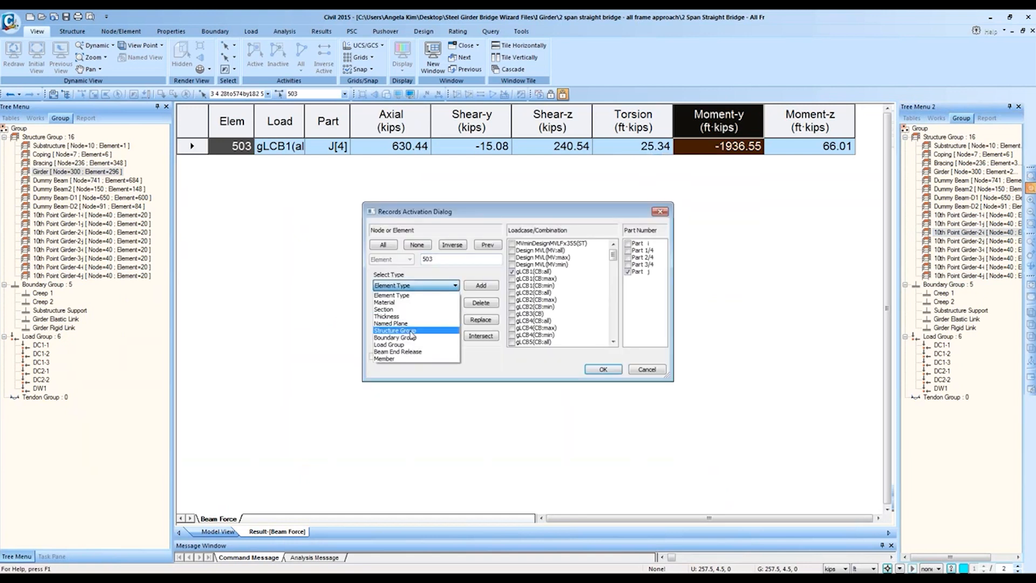
left_click(411, 331)
scroll(415, 321, "down", 2)
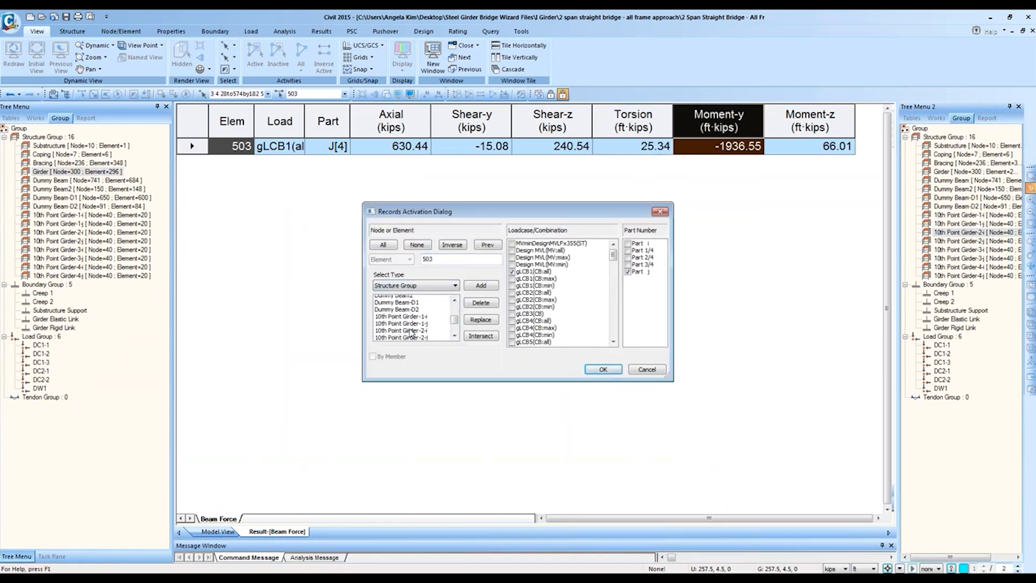
left_click(421, 327)
left_click(481, 319)
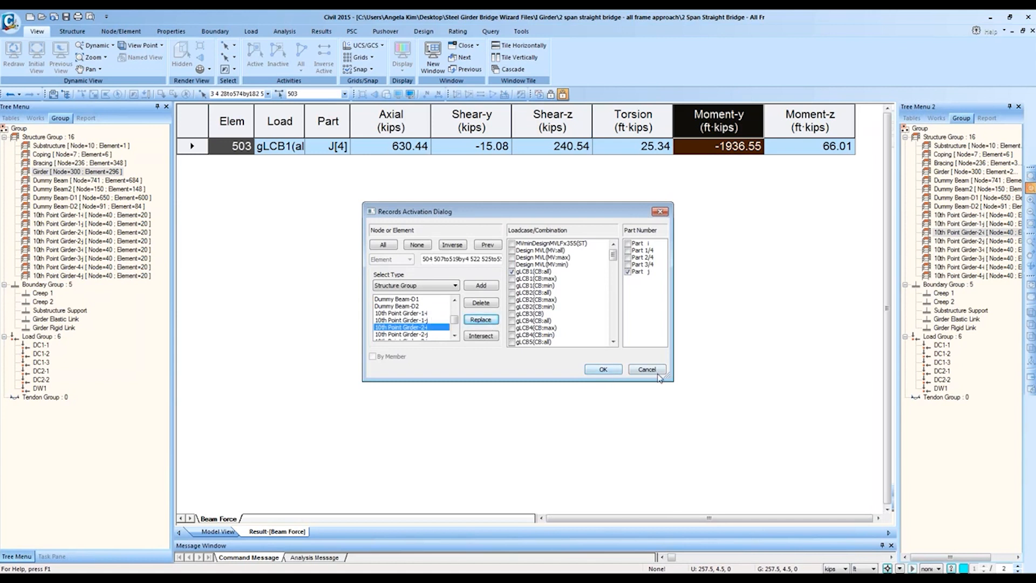
left_click(603, 370)
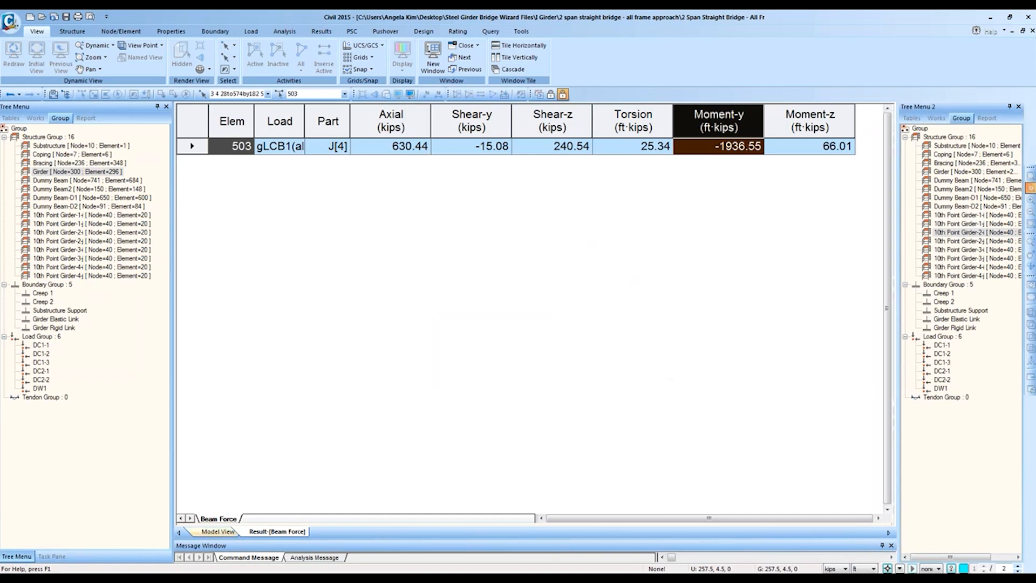
left_click(210, 531)
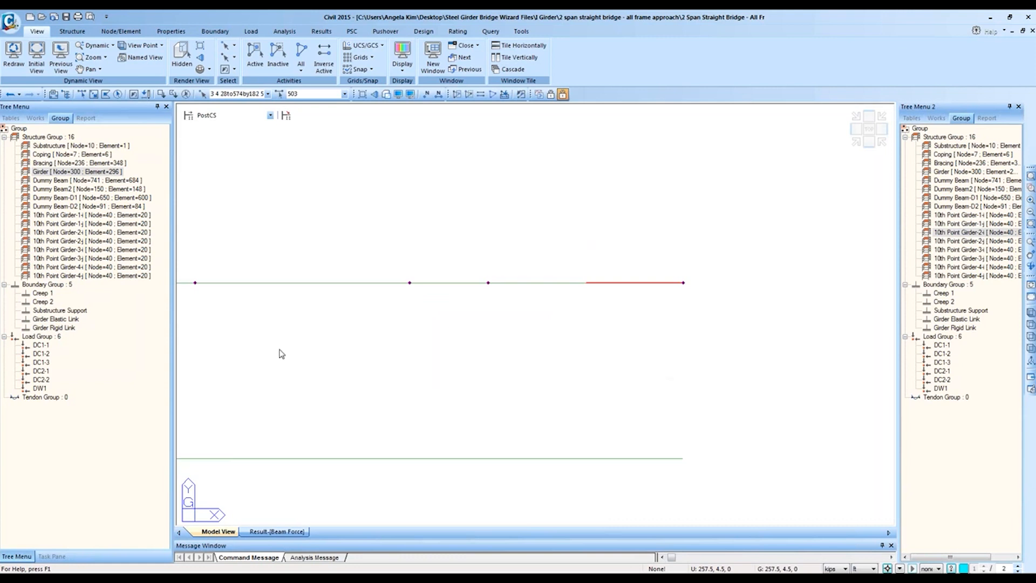
Step: Draw the Moment-y beam diagram with solid fill on the isometric model view
left_click(856, 142)
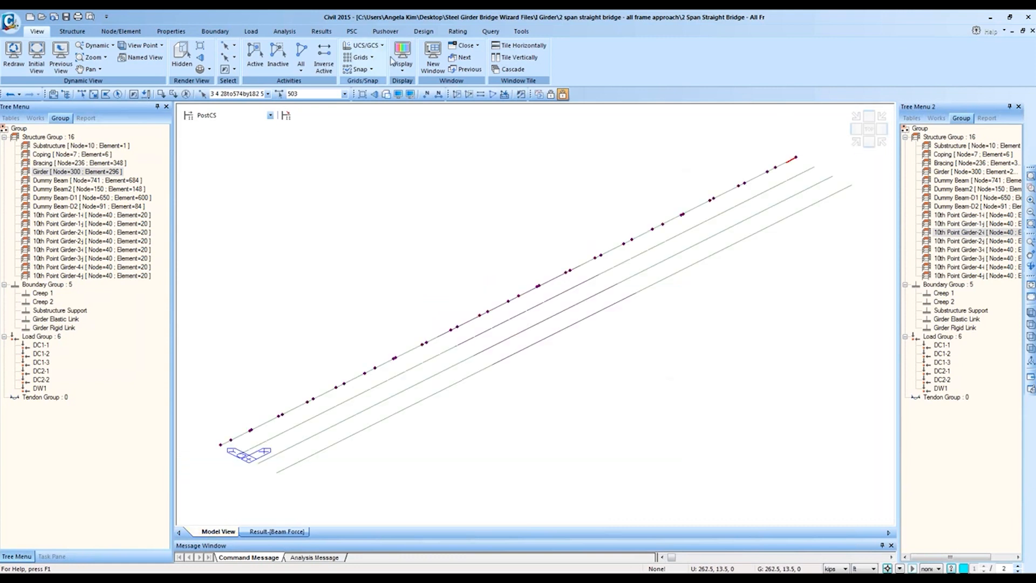
left_click(322, 32)
left_click(65, 69)
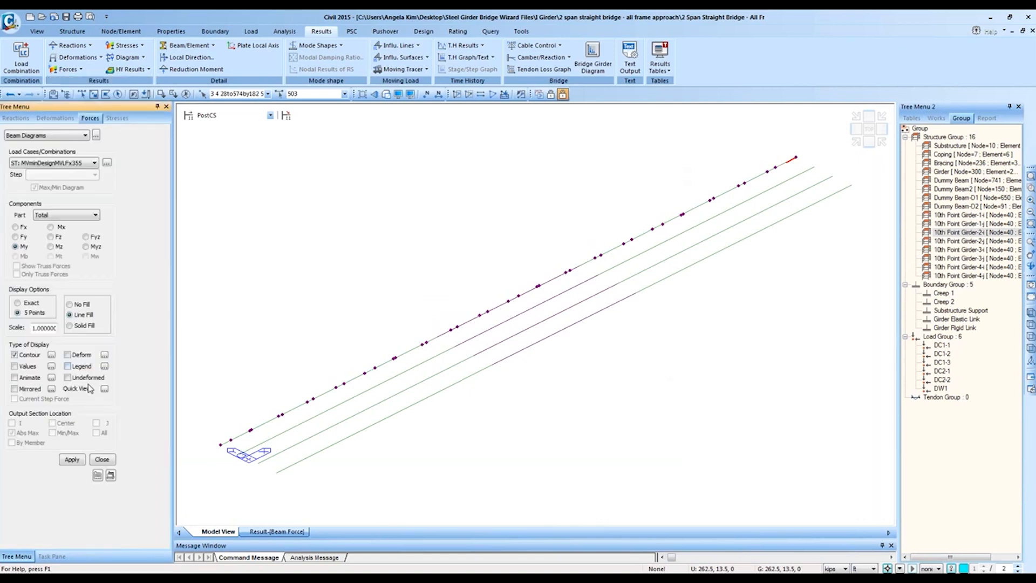
left_click(71, 459)
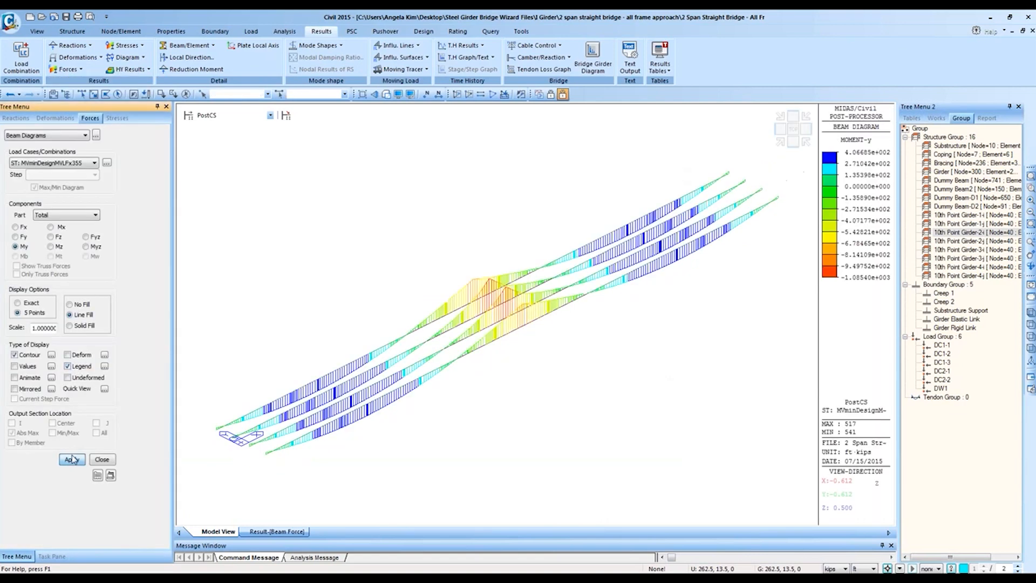
left_click(69, 325)
left_click(72, 459)
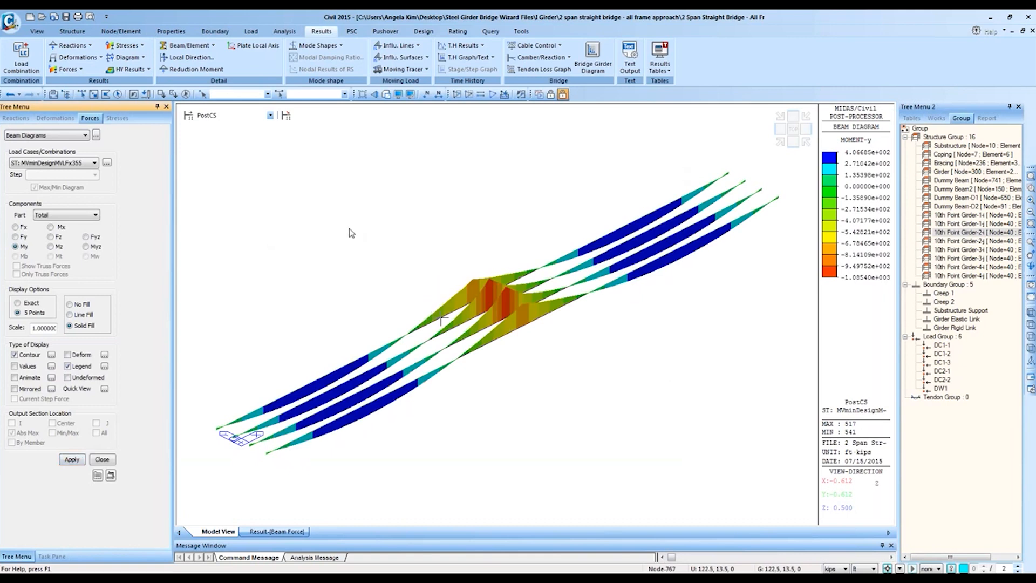
Step: Open the Dynamic Report Image dialog from the model view's right-click menu
right_click(338, 246)
left_click(412, 184)
right_click(412, 184)
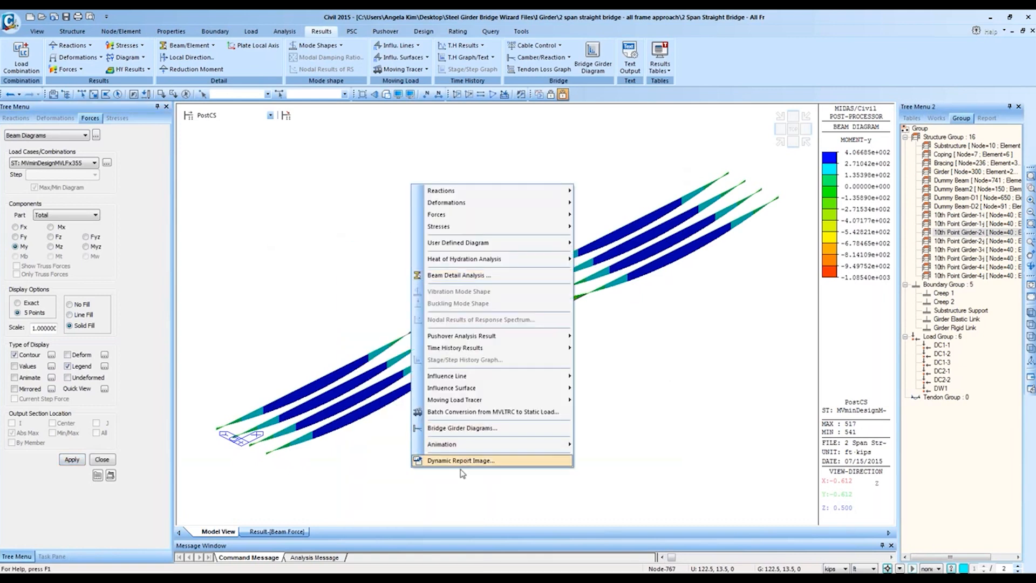
left_click(161, 190)
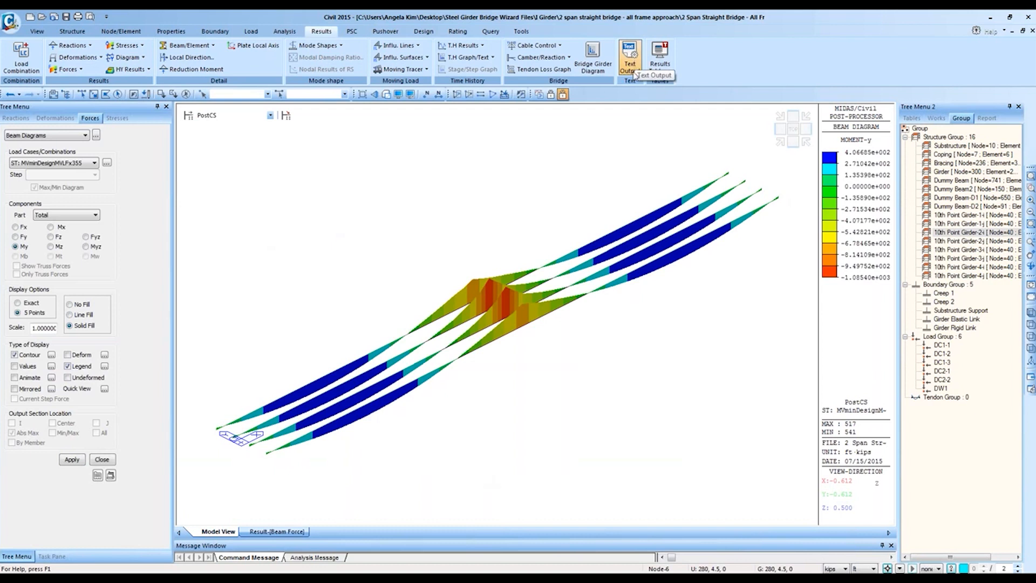
right_click(535, 189)
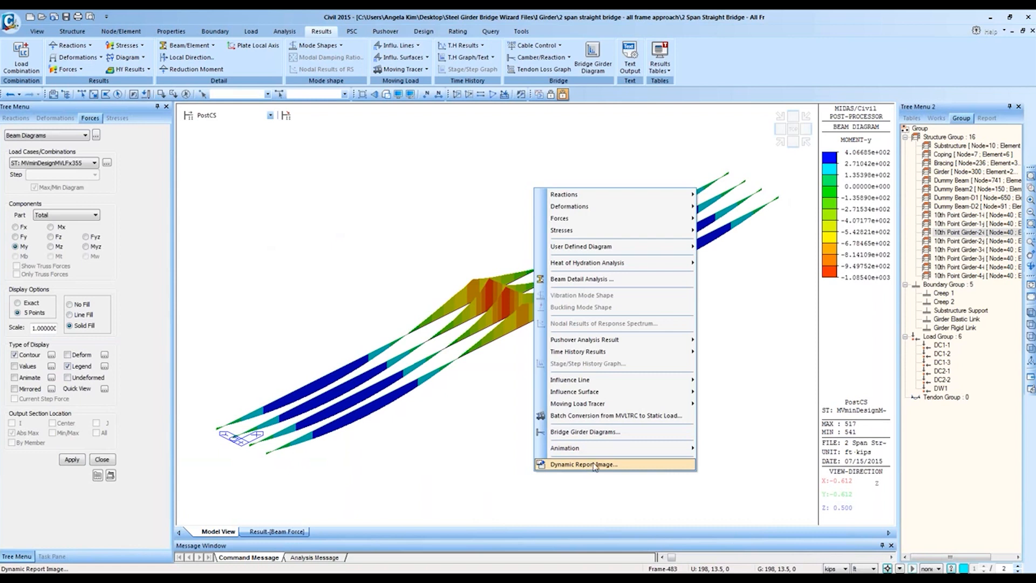
left_click(584, 464)
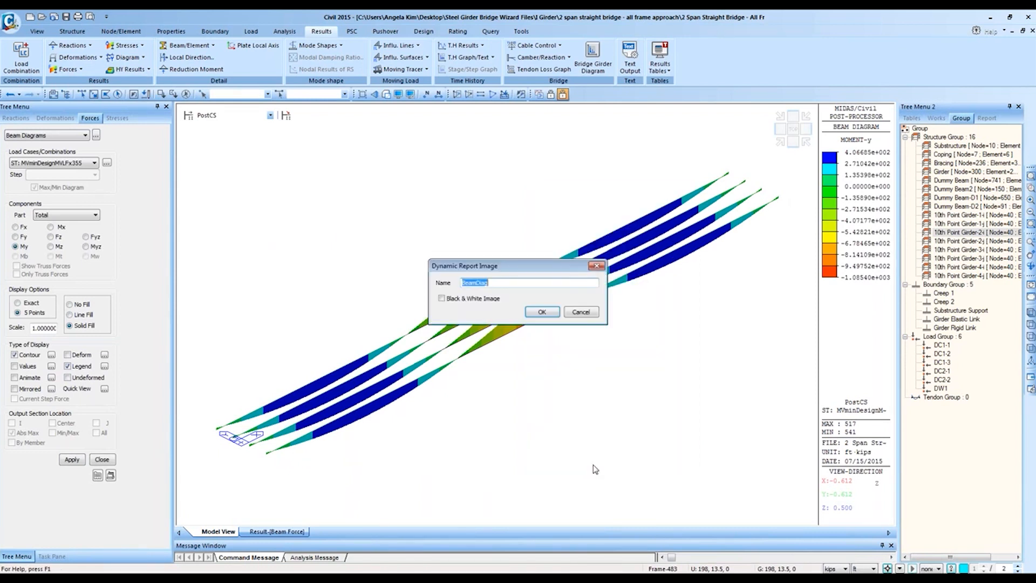
Step: Cancel the report image dialog and abandon a first naming attempt
left_click(590, 314)
right_click(506, 218)
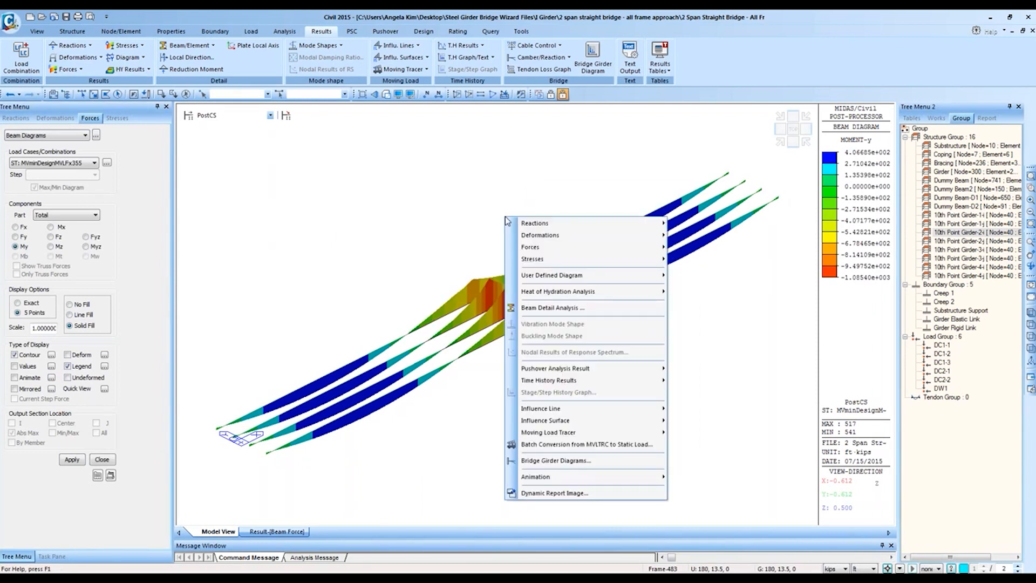
left_click(531, 494)
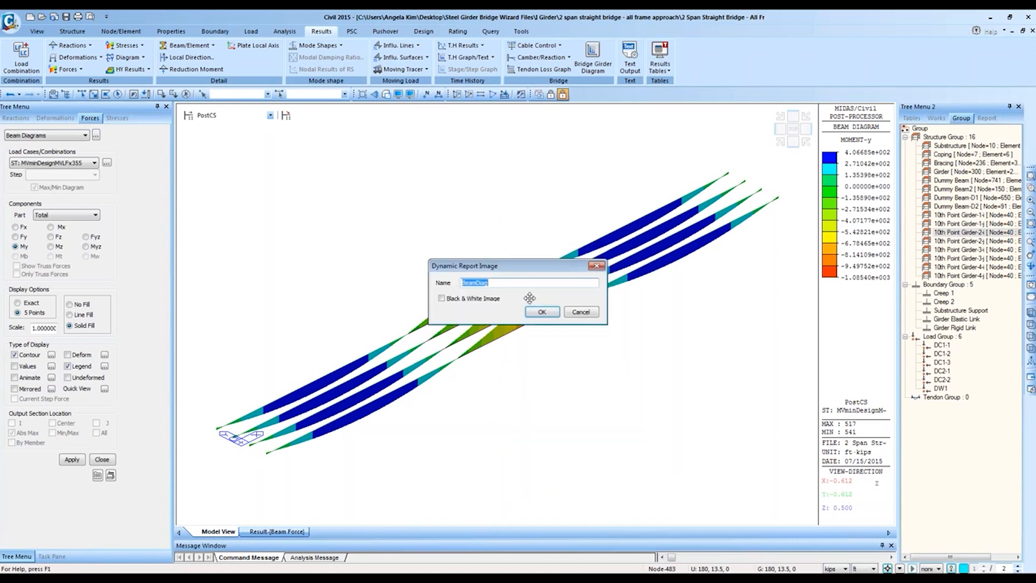
type("L")
left_click(582, 313)
Step: Redraw the moment diagram for the CBall: gLCB1 load combination
left_click(49, 163)
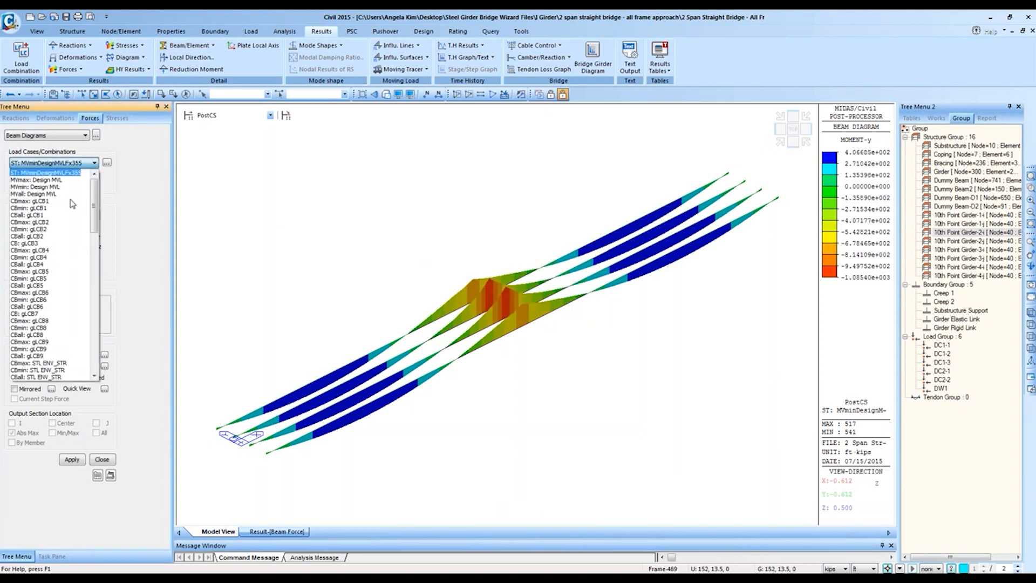
left_click(71, 201)
left_click(54, 162)
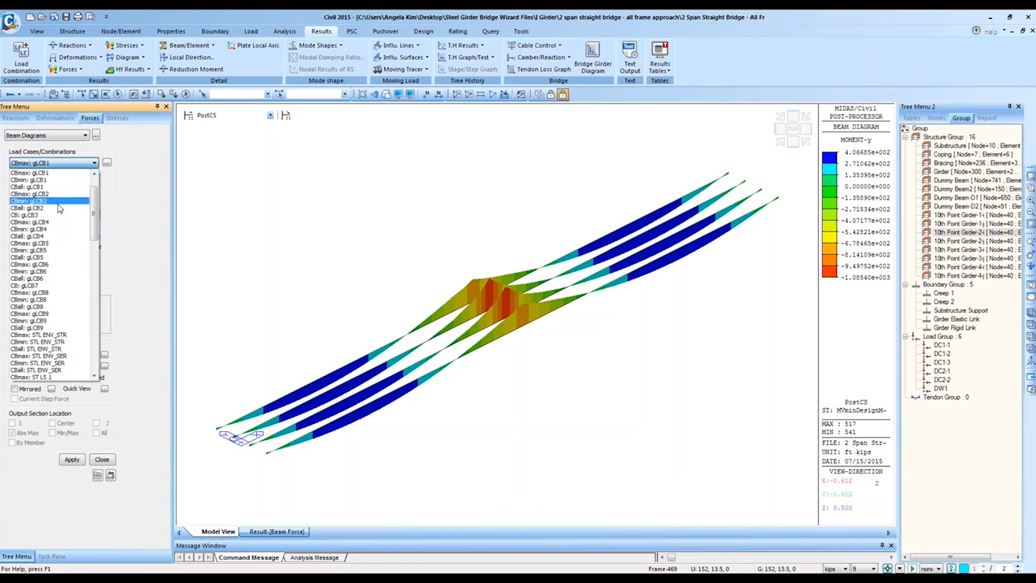
left_click(38, 194)
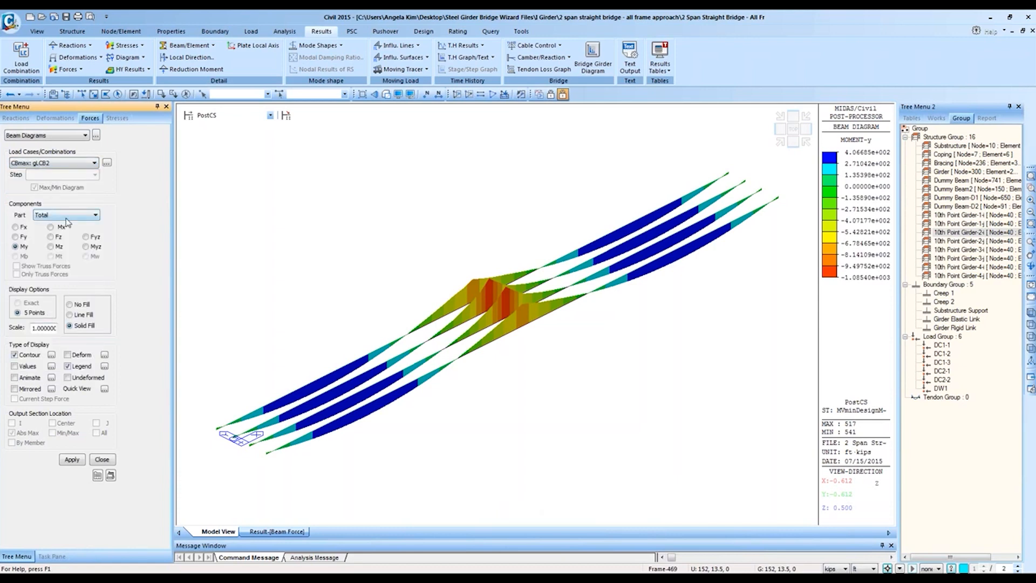
left_click(82, 460)
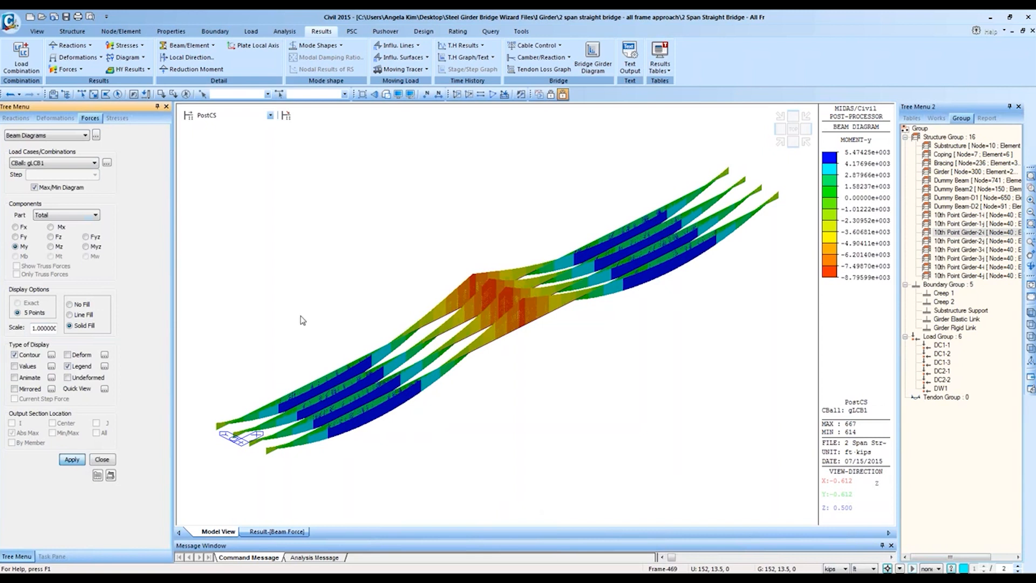
Step: Save the diagram as the LoadComb1 Bending Moment dynamic report image
right_click(396, 270)
left_click(448, 546)
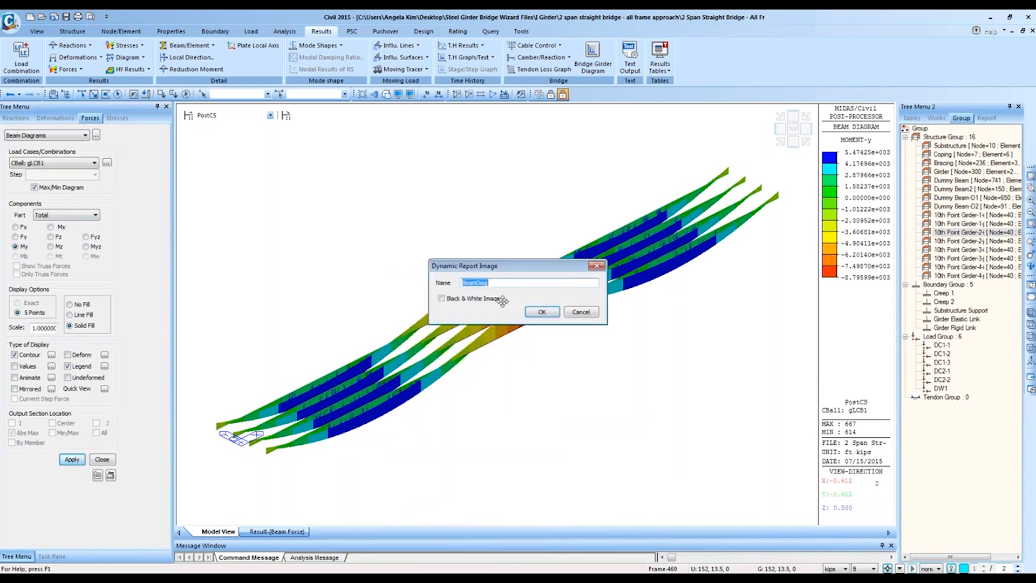
type("LoadComb1 Bending Moment")
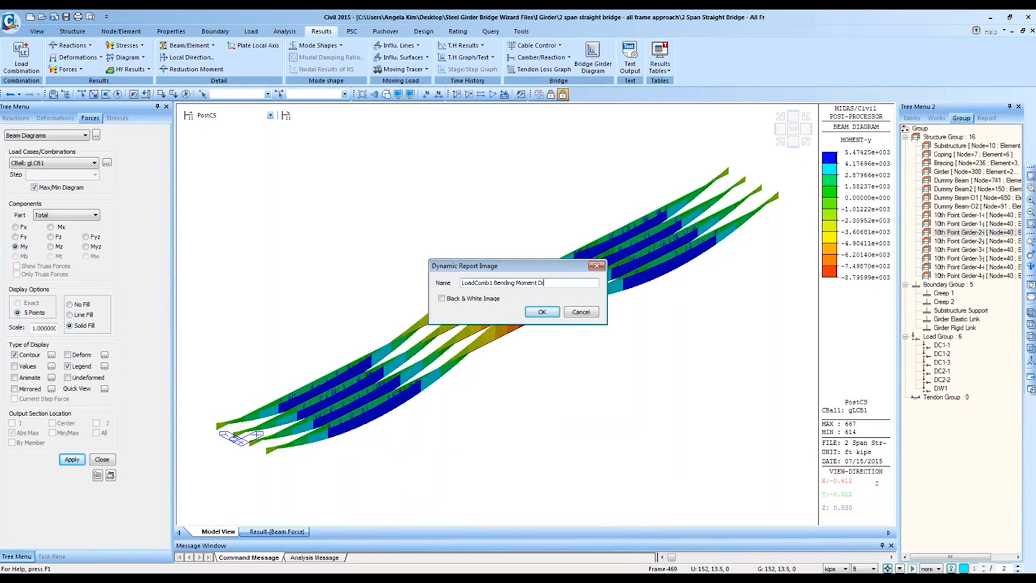
key("Return")
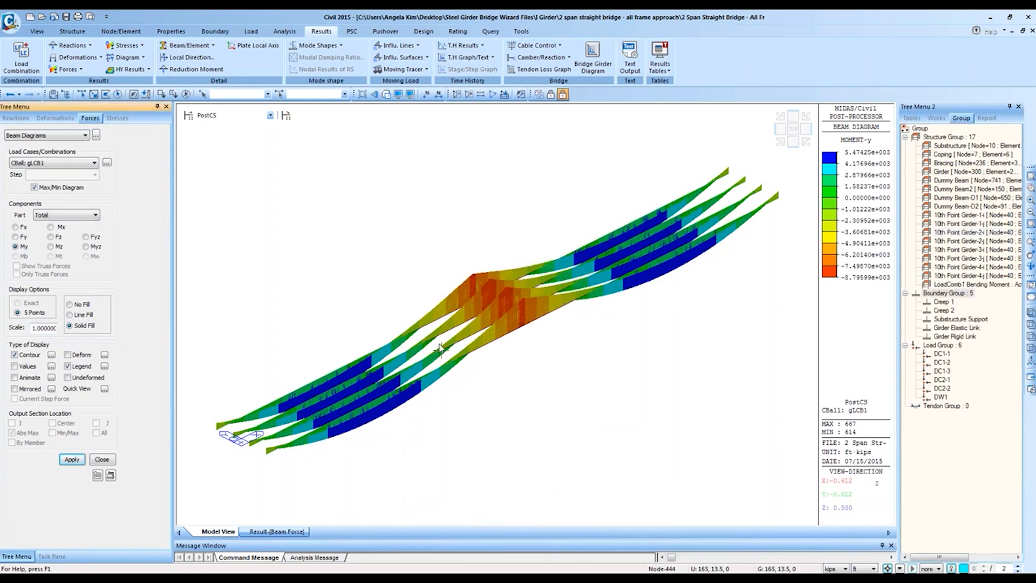
left_click(267, 531)
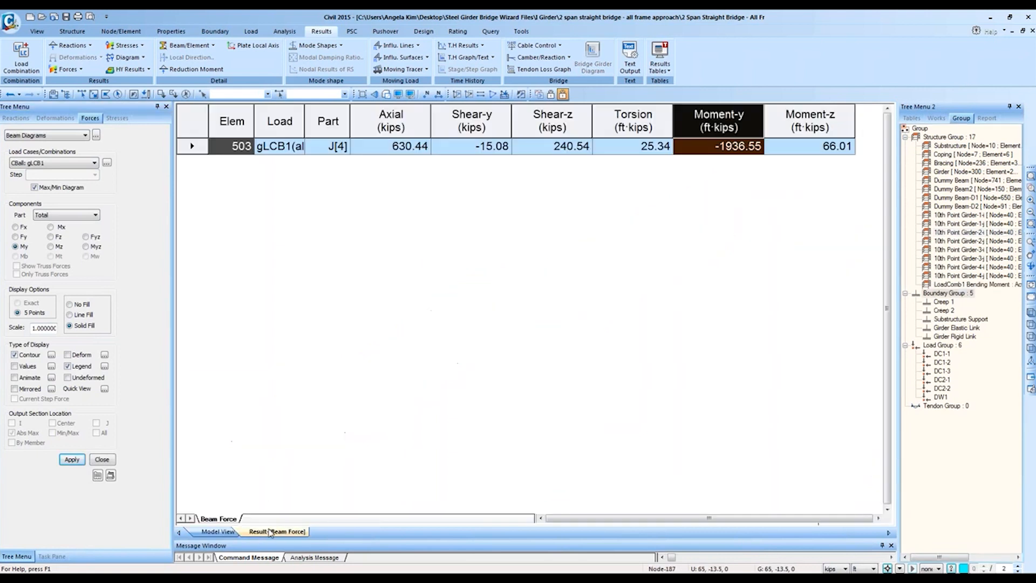
Step: Filter beam force records to the 10th Point Girder-1-i group at Part i
right_click(718, 151)
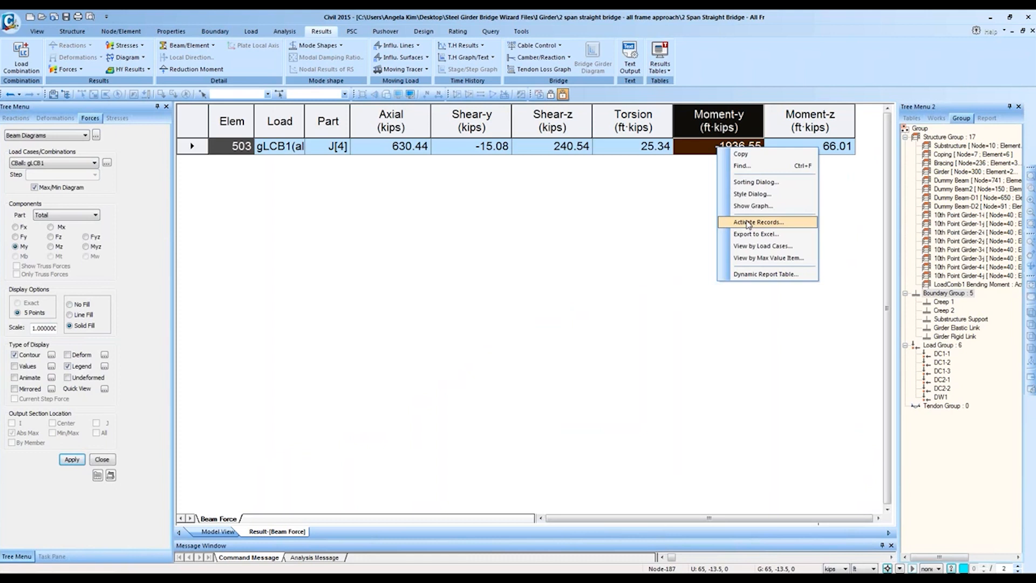
left_click(748, 223)
left_click(412, 284)
left_click(410, 331)
scroll(434, 327, "down", 3)
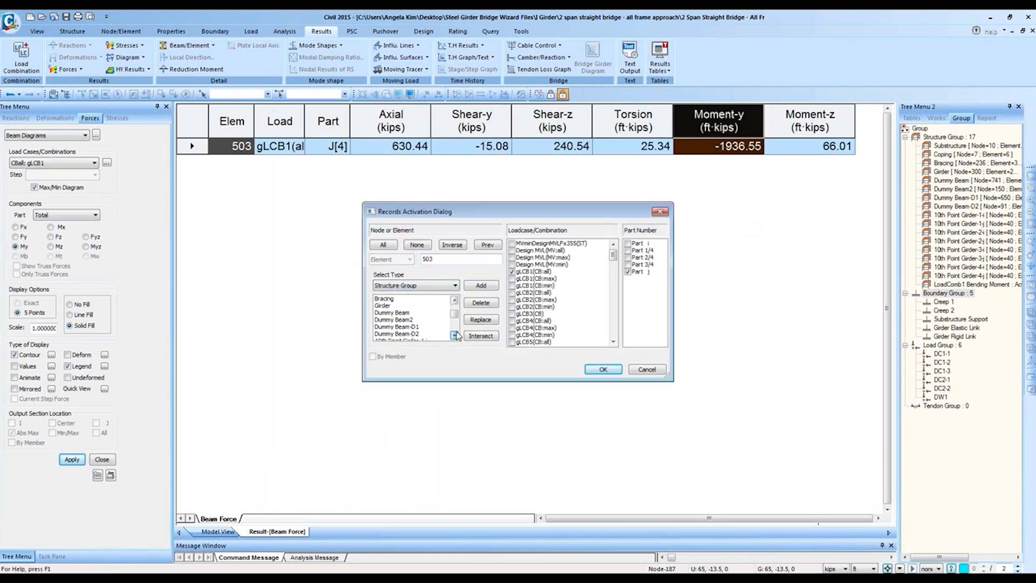
left_click(426, 334)
left_click(480, 319)
left_click(628, 272)
left_click(629, 244)
left_click(604, 369)
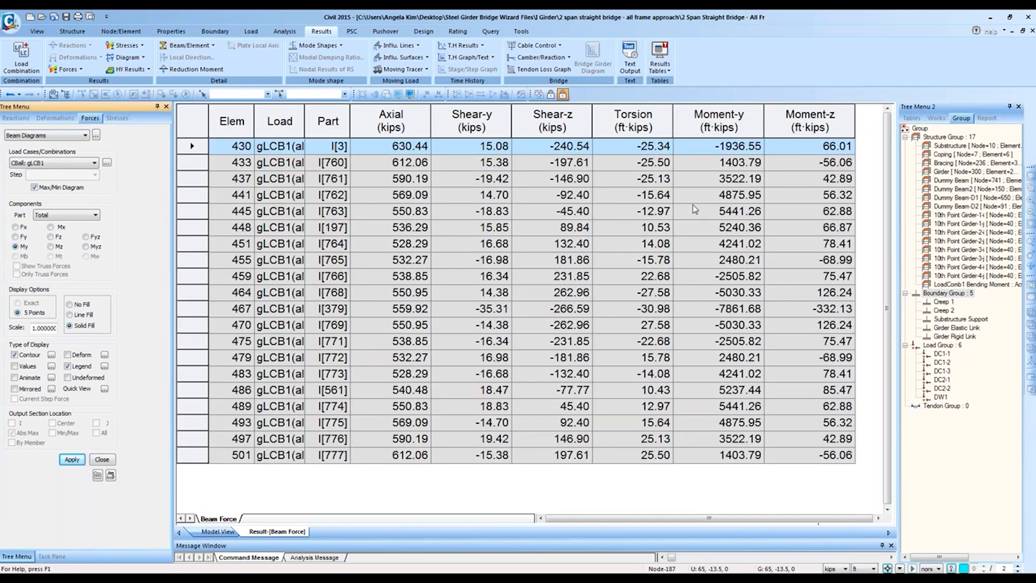
Step: Start a Dynamic Report Table excluding Axial, Shear-y, Torsion and Moment-z columns
right_click(612, 241)
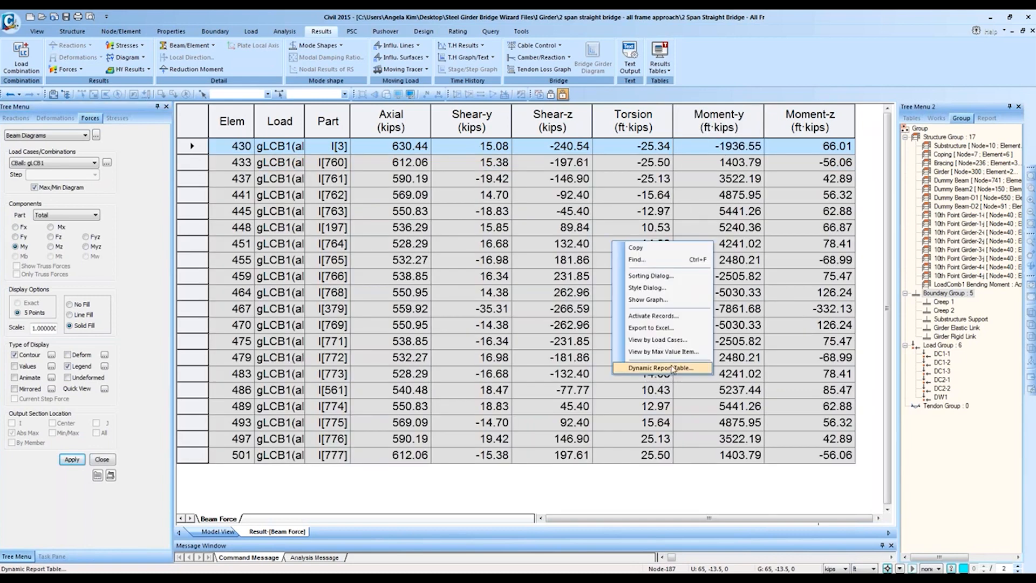
left_click(658, 370)
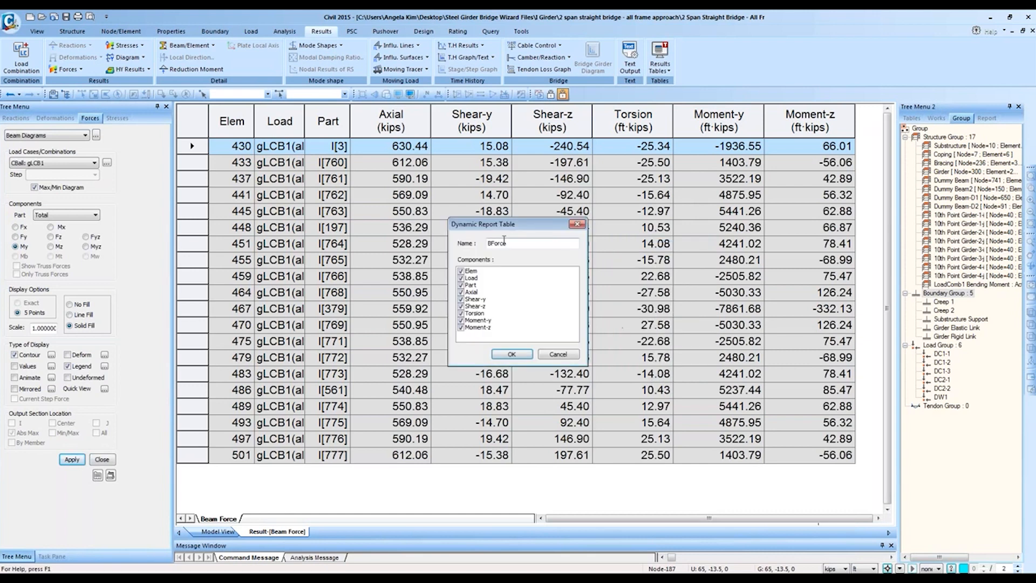
left_click_drag(504, 224, 612, 221)
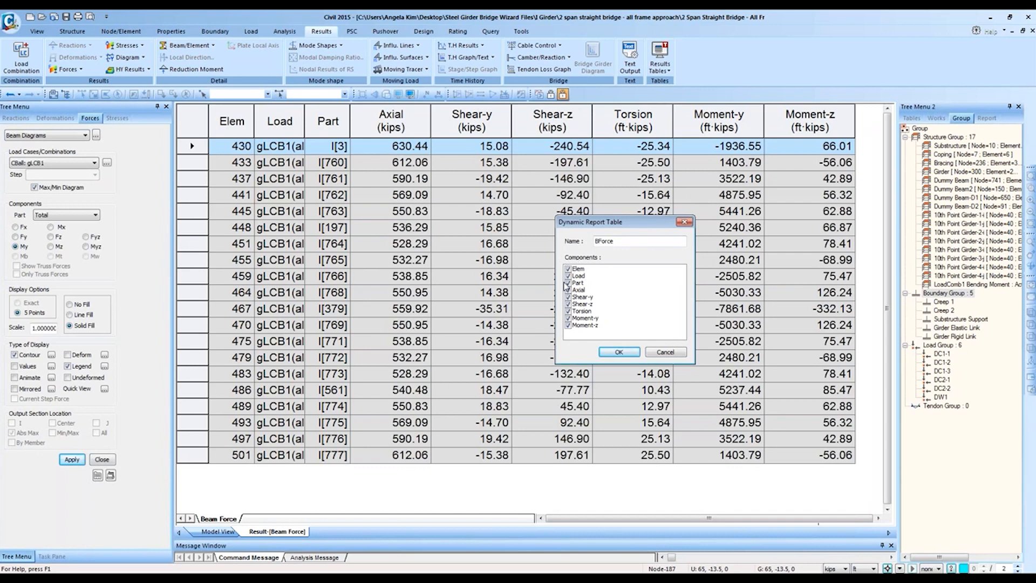
left_click(568, 284)
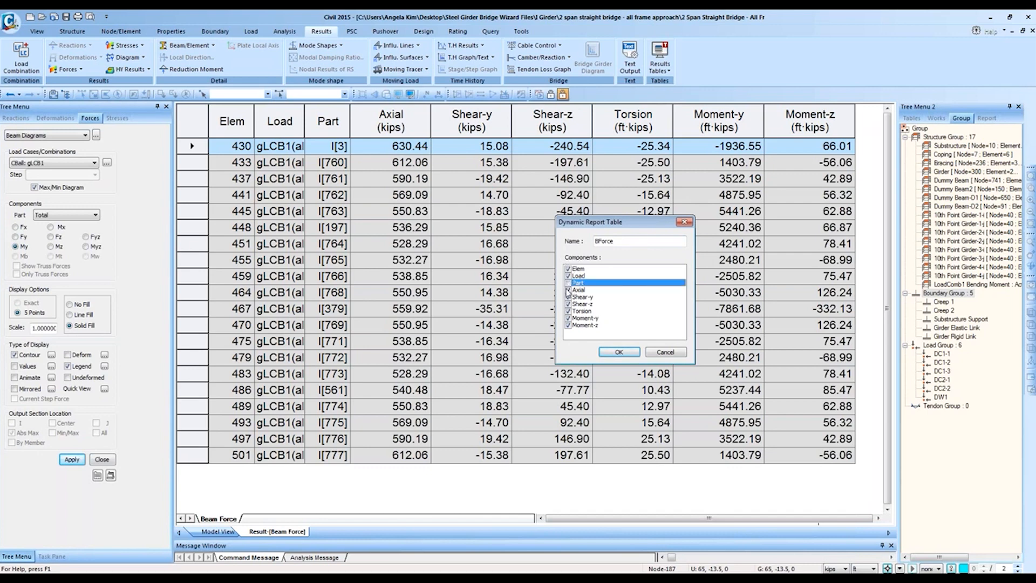
left_click(568, 290)
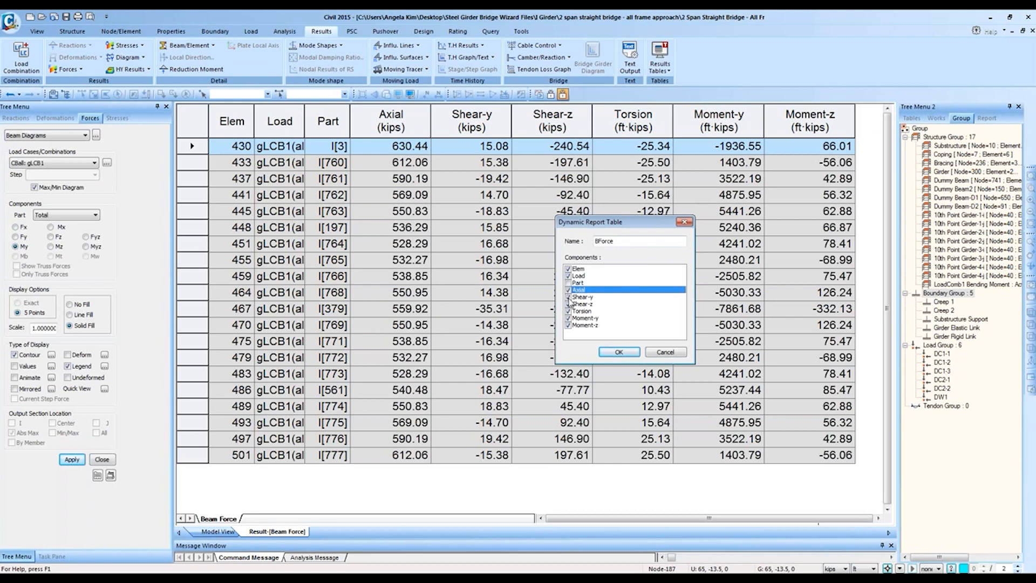
left_click(568, 290)
left_click(568, 298)
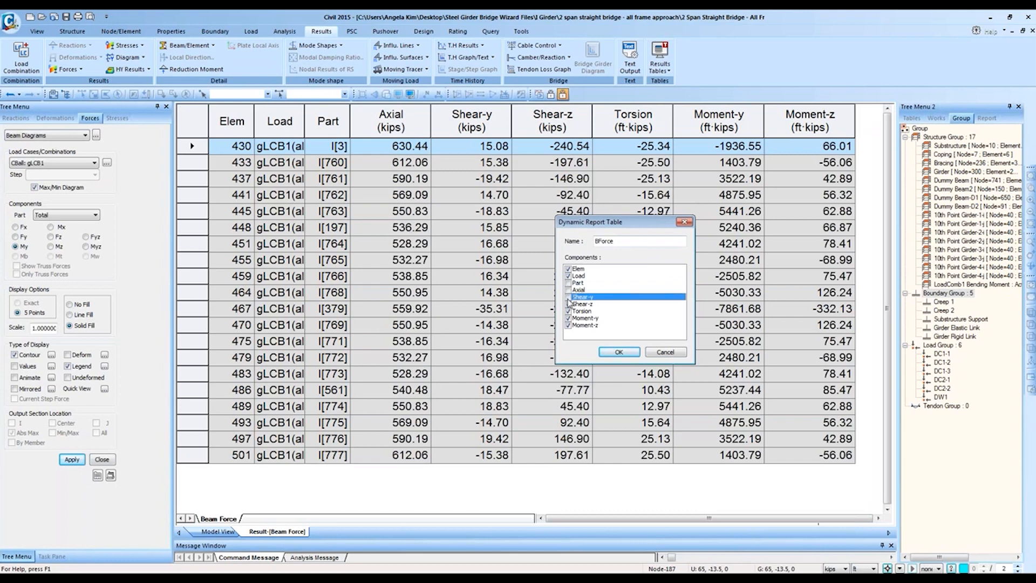
left_click(568, 311)
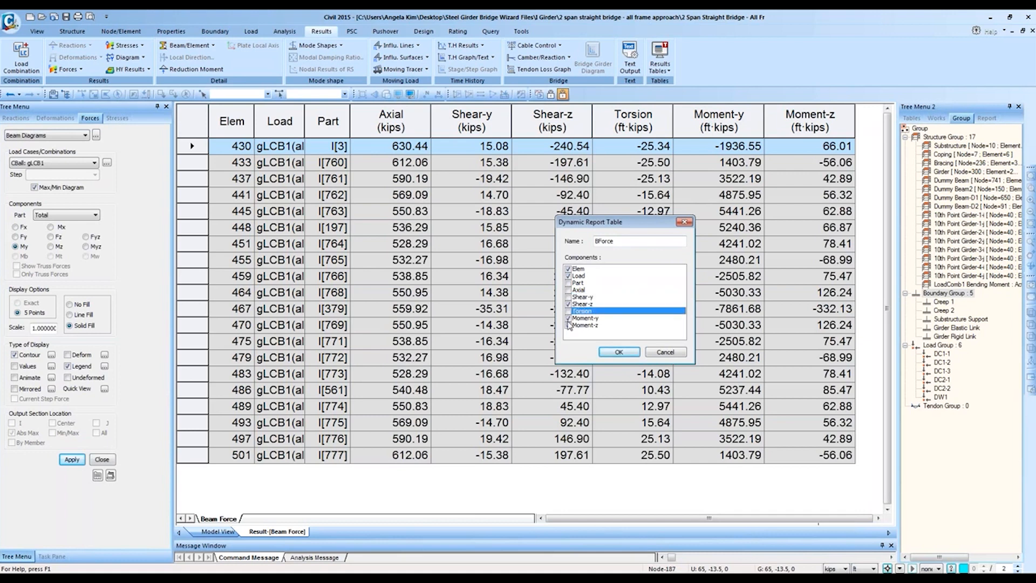
left_click(568, 325)
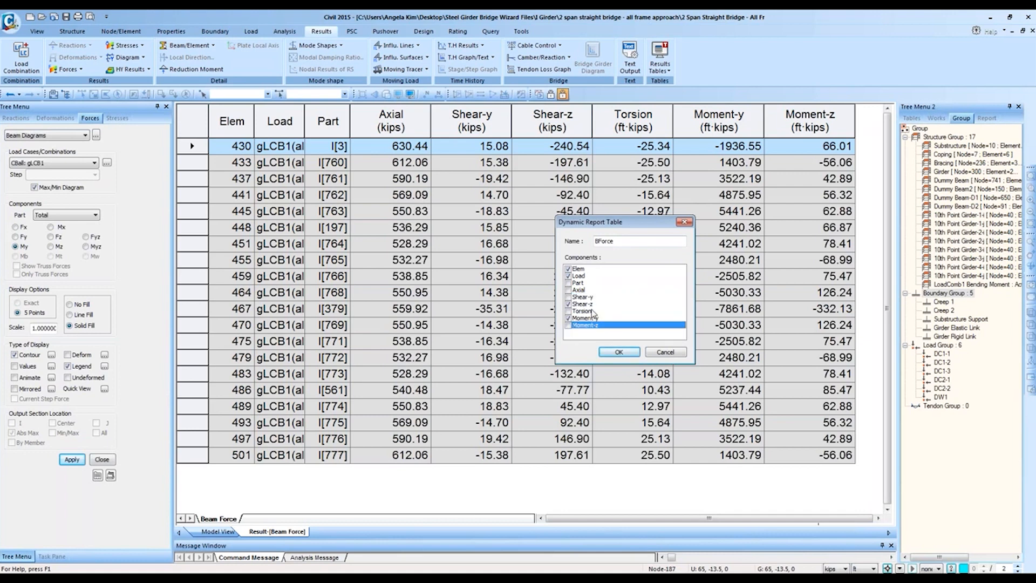
Step: Check the component selections and save the BForce report table
left_click(587, 305)
left_click(585, 283)
left_click(582, 276)
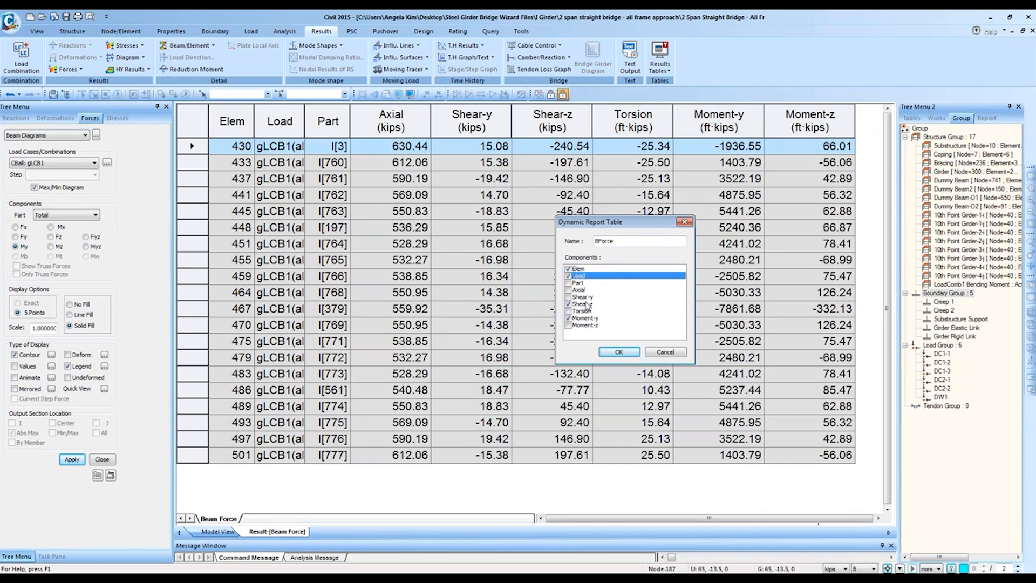
left_click(586, 304)
left_click(585, 318)
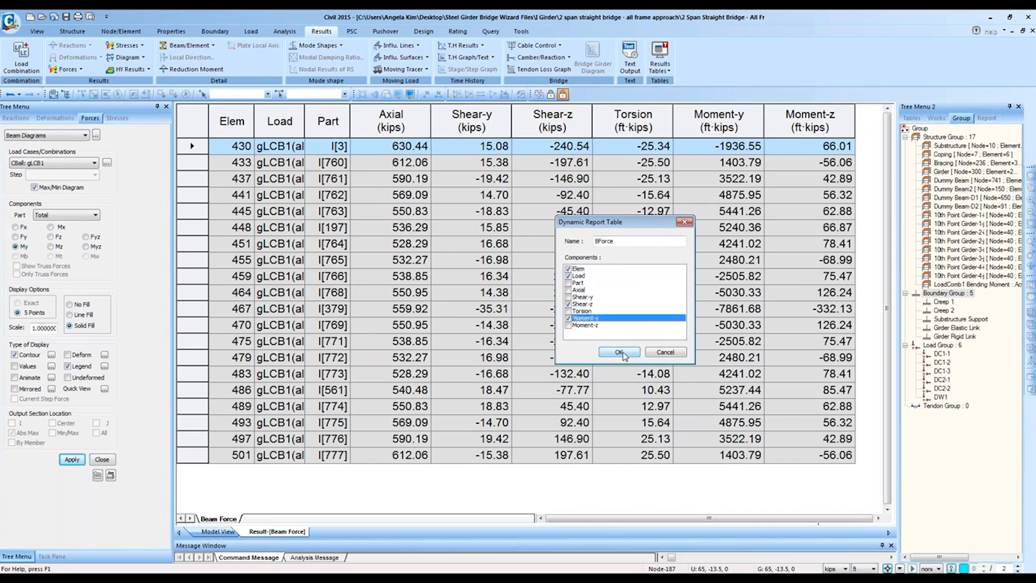
left_click(619, 352)
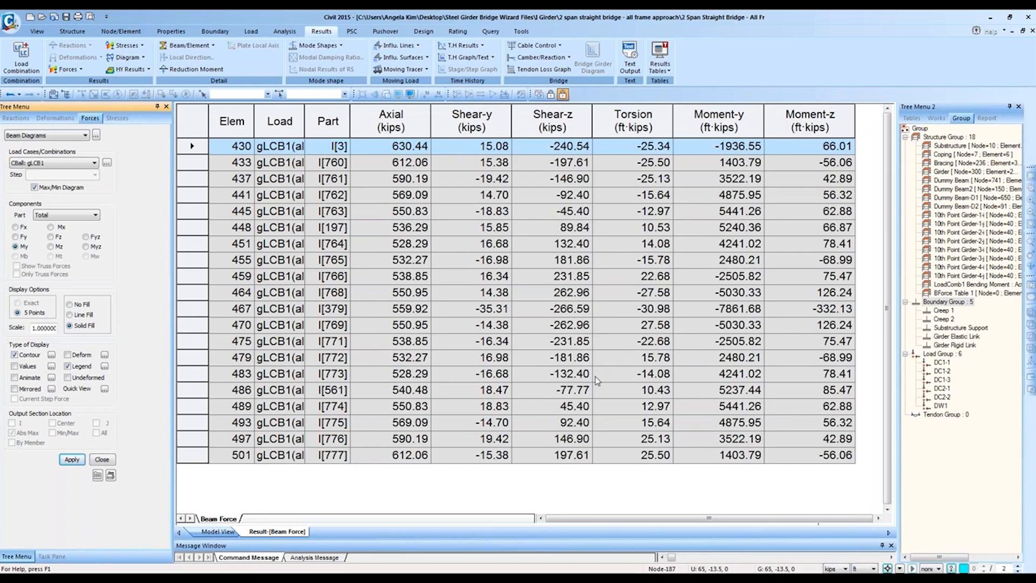
left_click(207, 532)
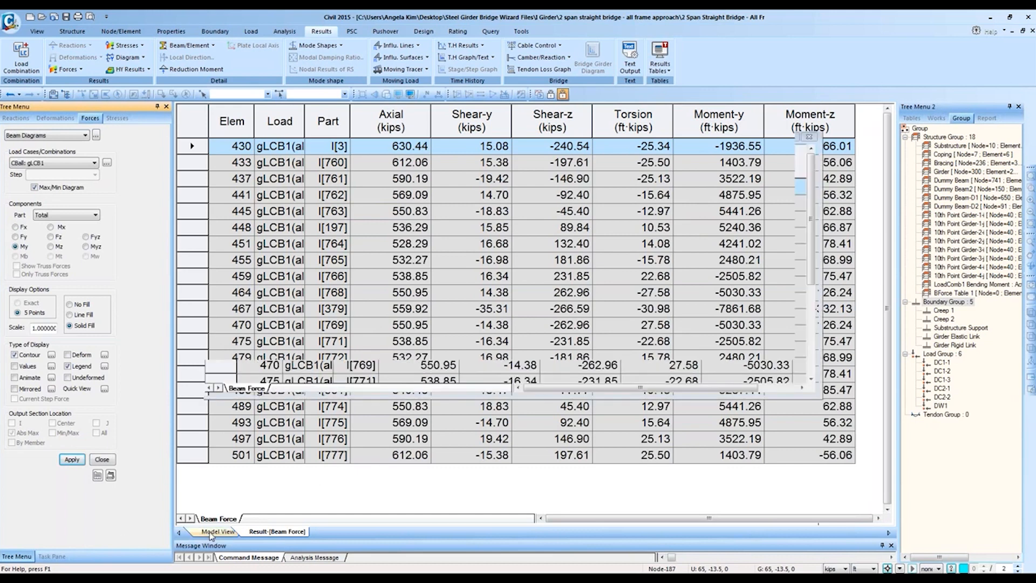
Step: Create Load Set 1 containing only the first load combination in the Text Printout Wizard
left_click(630, 67)
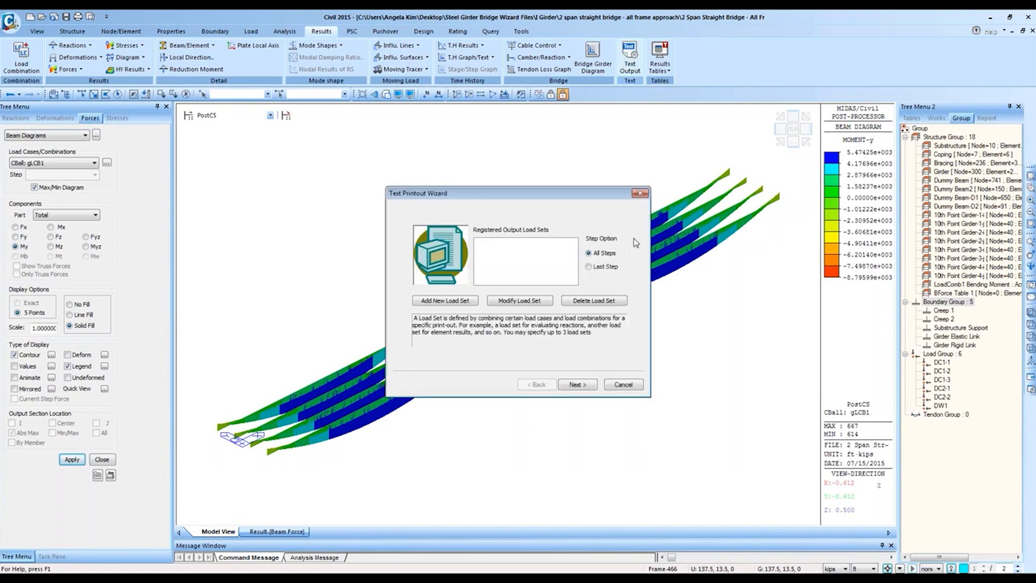
left_click(440, 300)
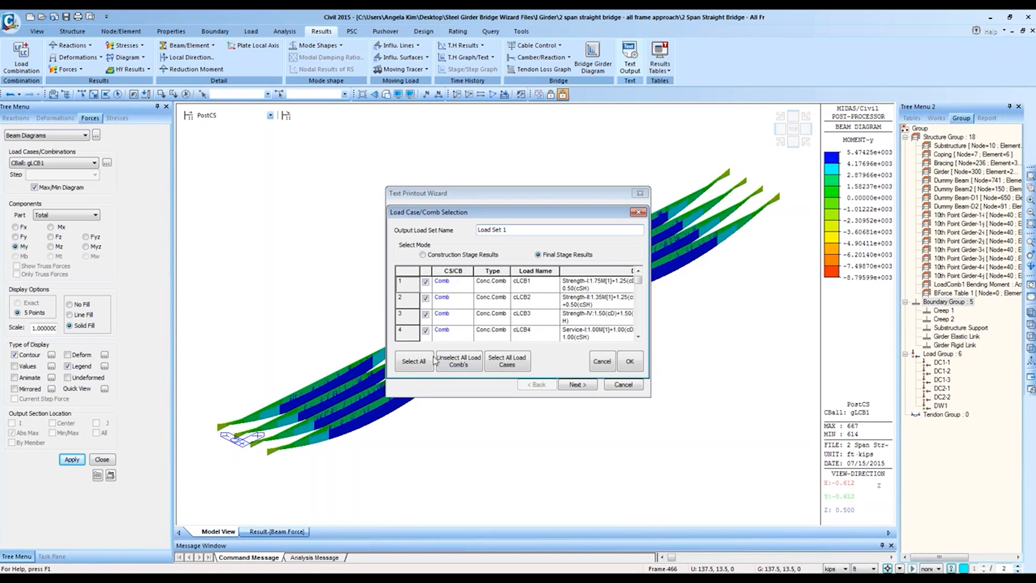
left_click(418, 357)
left_click(458, 362)
left_click(426, 282)
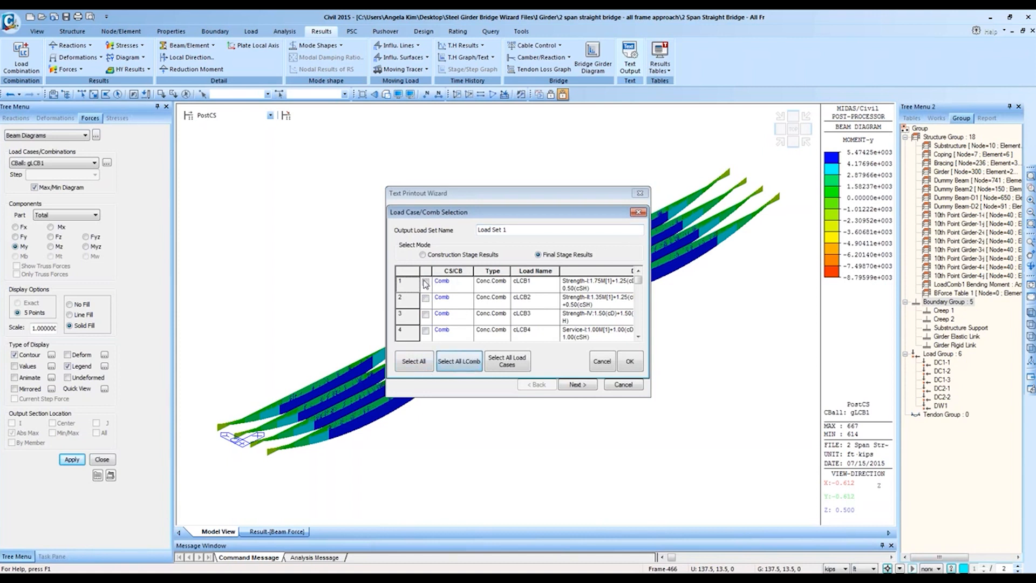
left_click(626, 362)
left_click(508, 242)
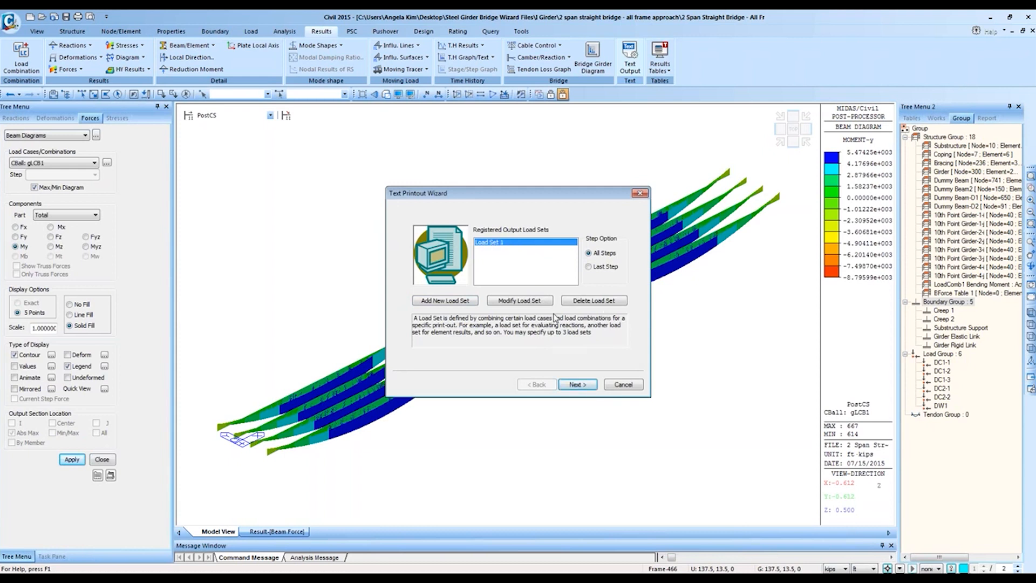
left_click(577, 384)
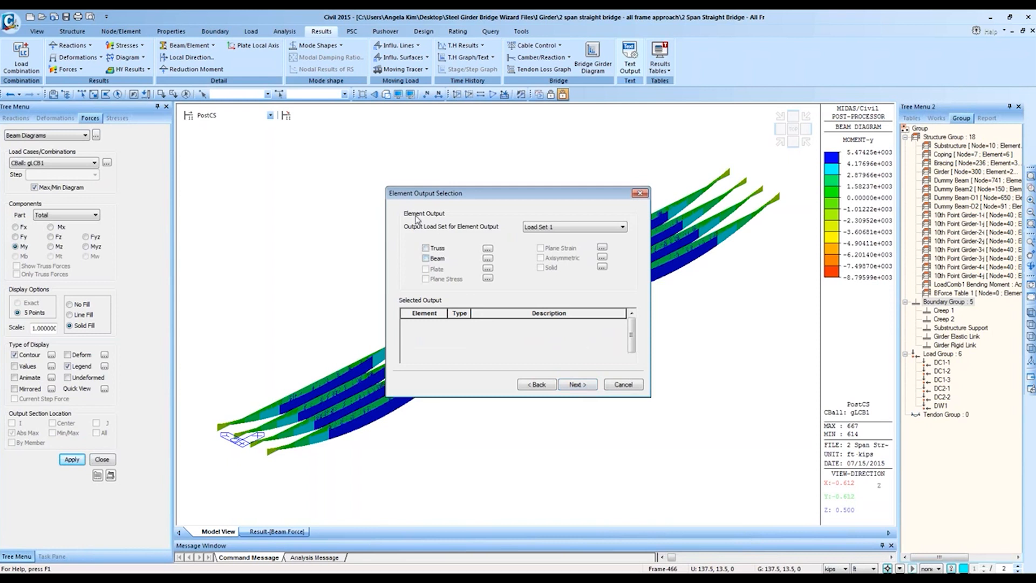
Step: Include beam, truss, displacement and reaction results and generate the text printout
left_click(425, 258)
left_click(426, 248)
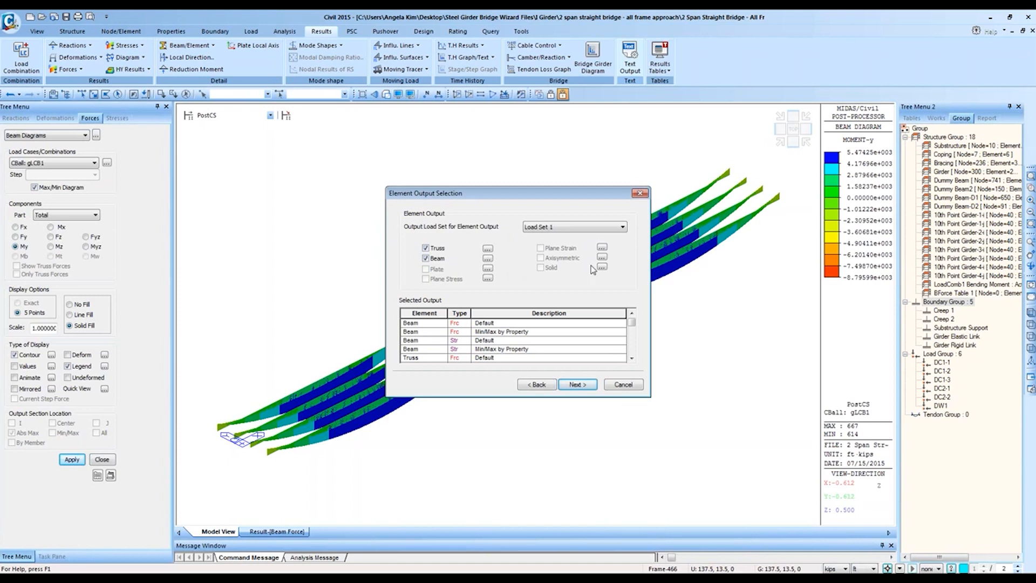
left_click(585, 387)
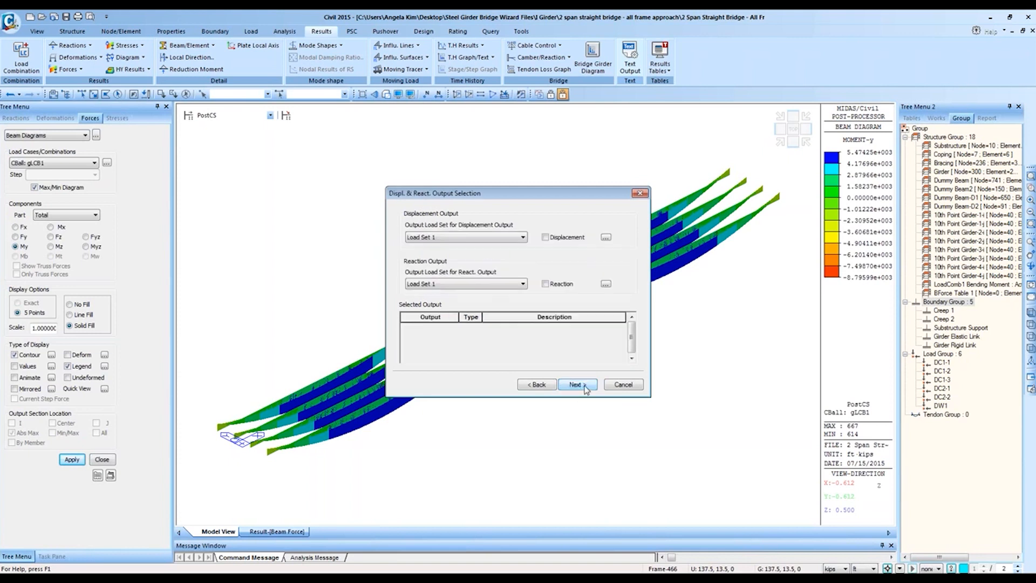
left_click(546, 237)
left_click(545, 284)
left_click(578, 385)
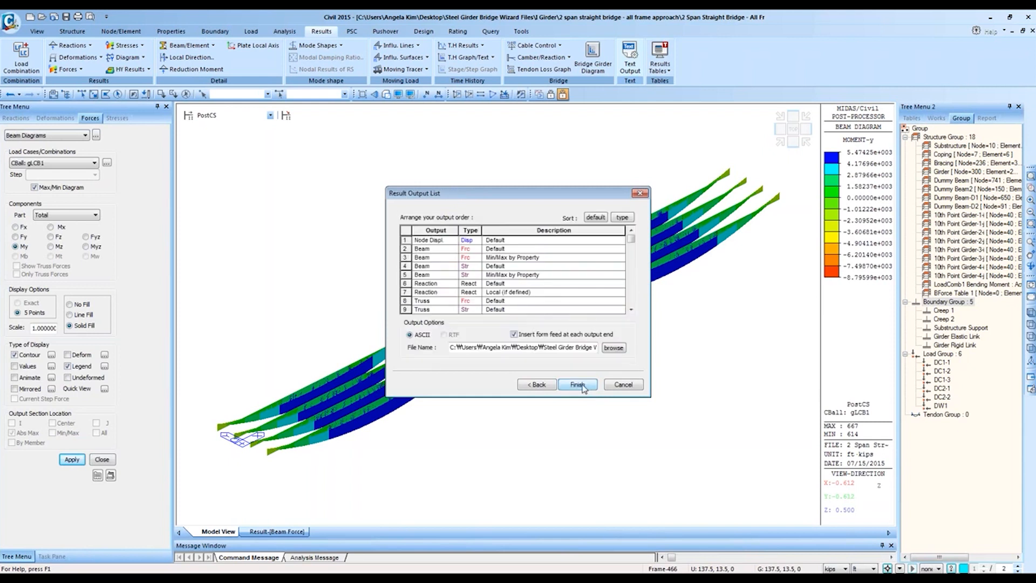
left_click(576, 384)
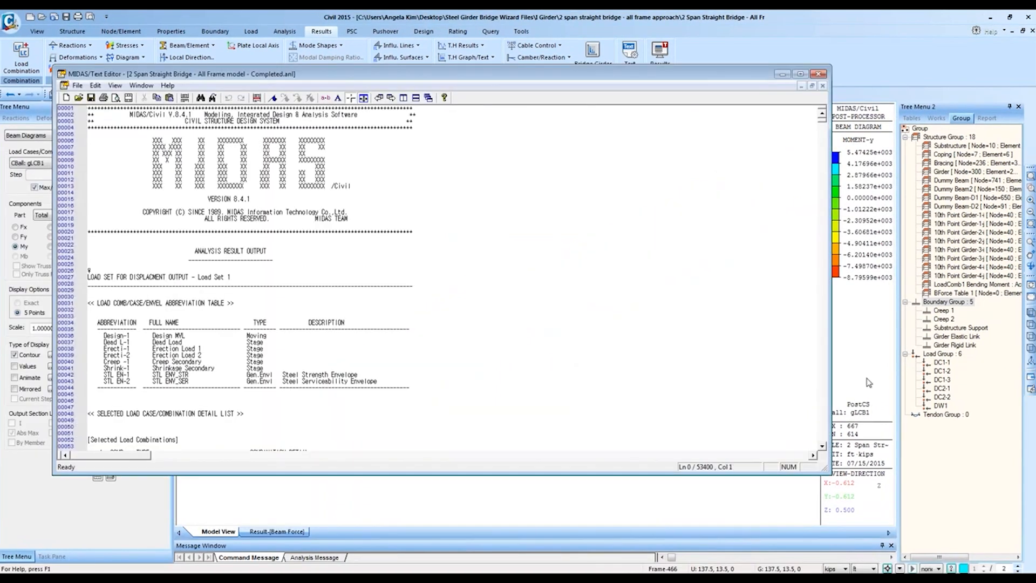
Step: Browse the MIDAS/Text Editor's File menu and output text, then close the editor
left_click(882, 376)
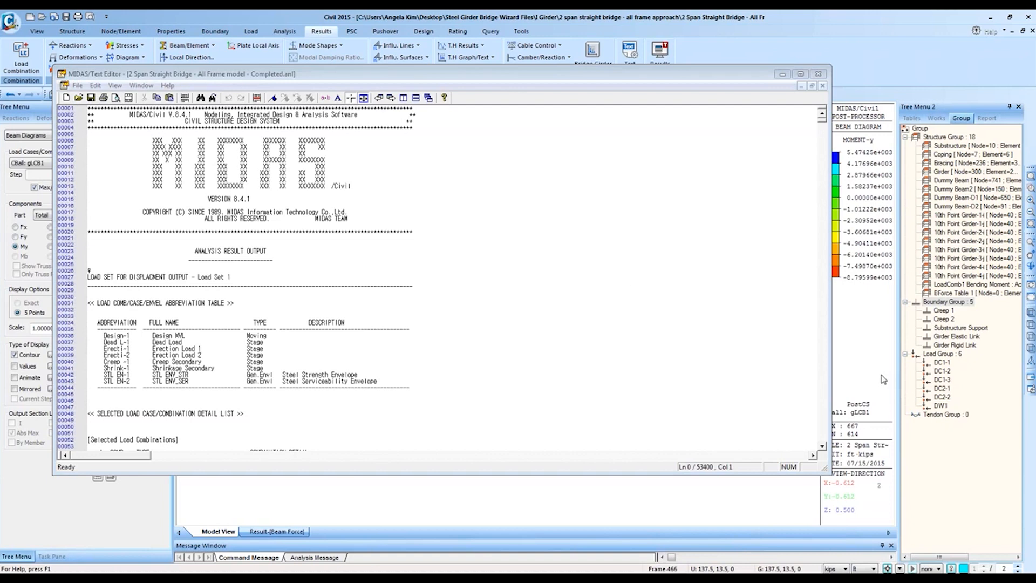
left_click(532, 241)
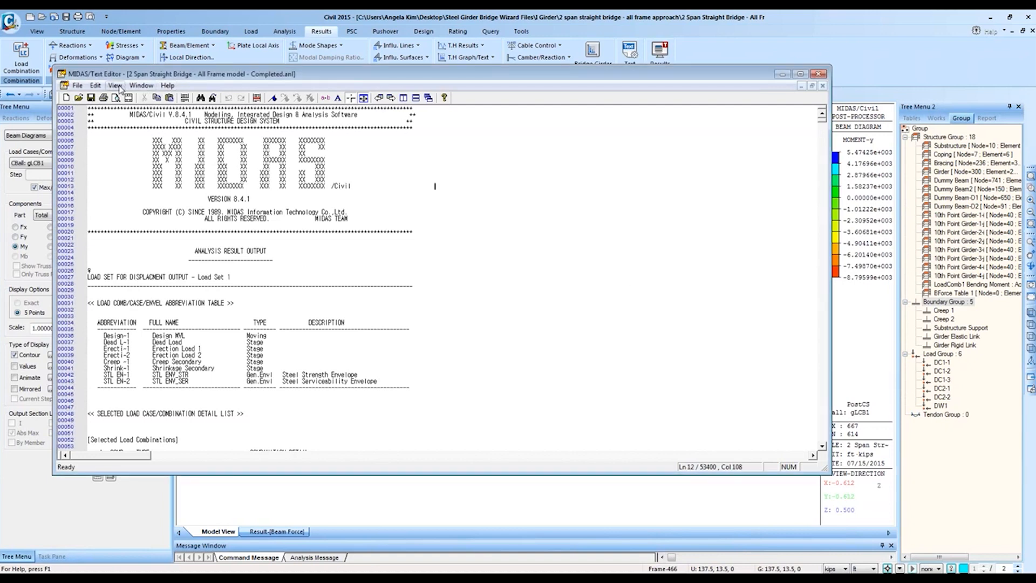
left_click(78, 86)
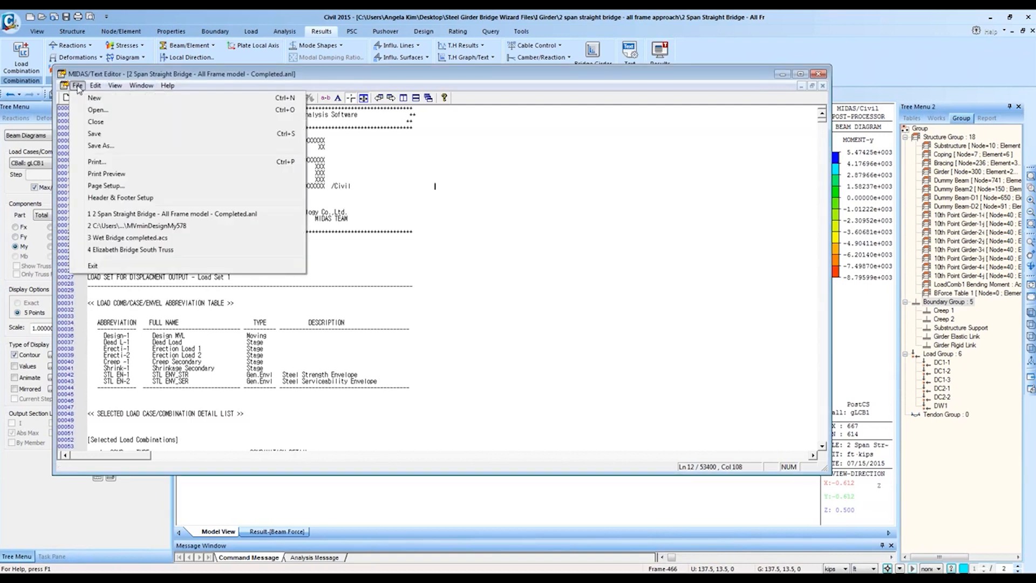
mouse_move(94, 91)
mouse_move(136, 91)
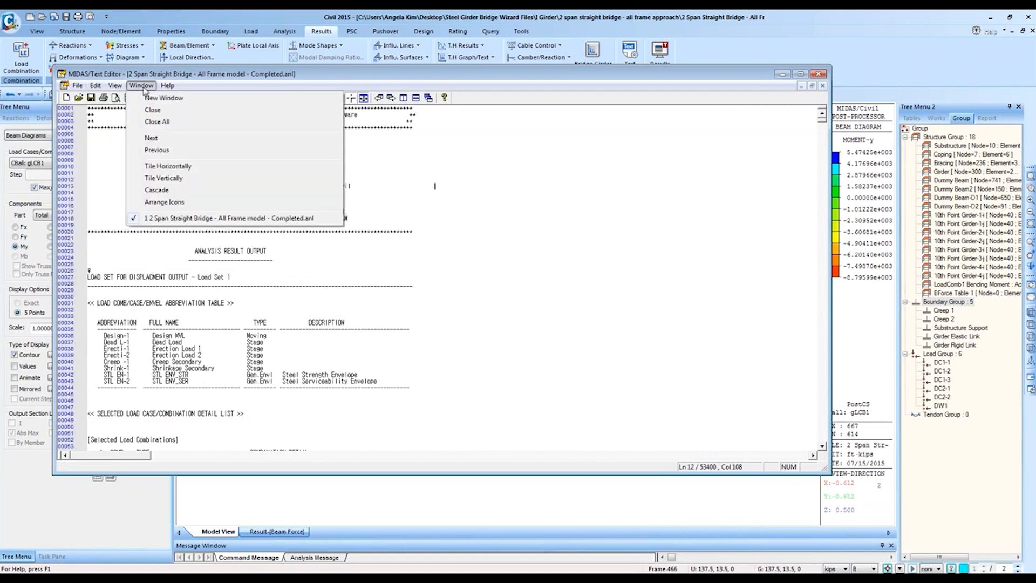
left_click(154, 90)
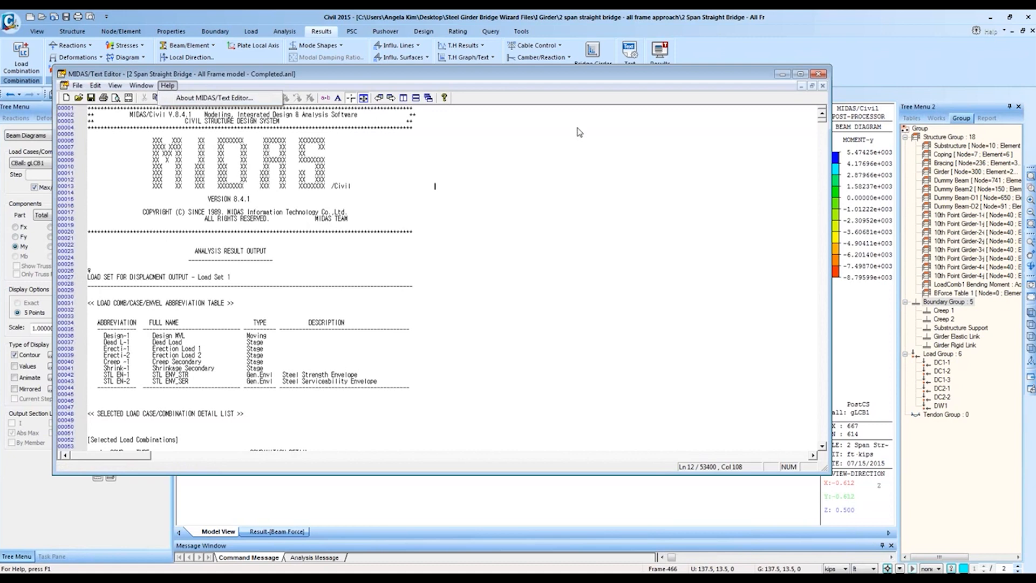
left_click(656, 131)
scroll(701, 149, "down", 20)
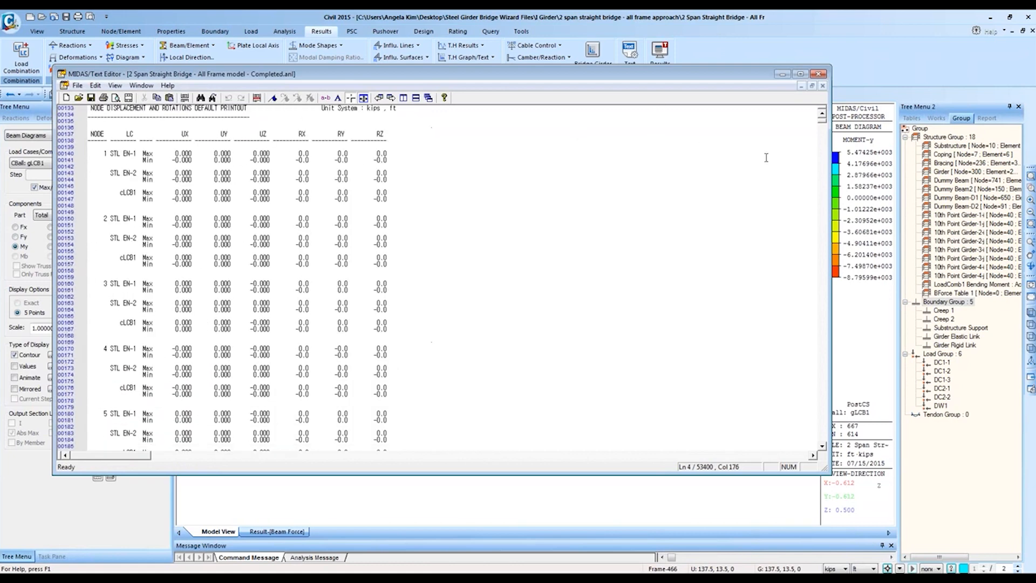
left_click(818, 74)
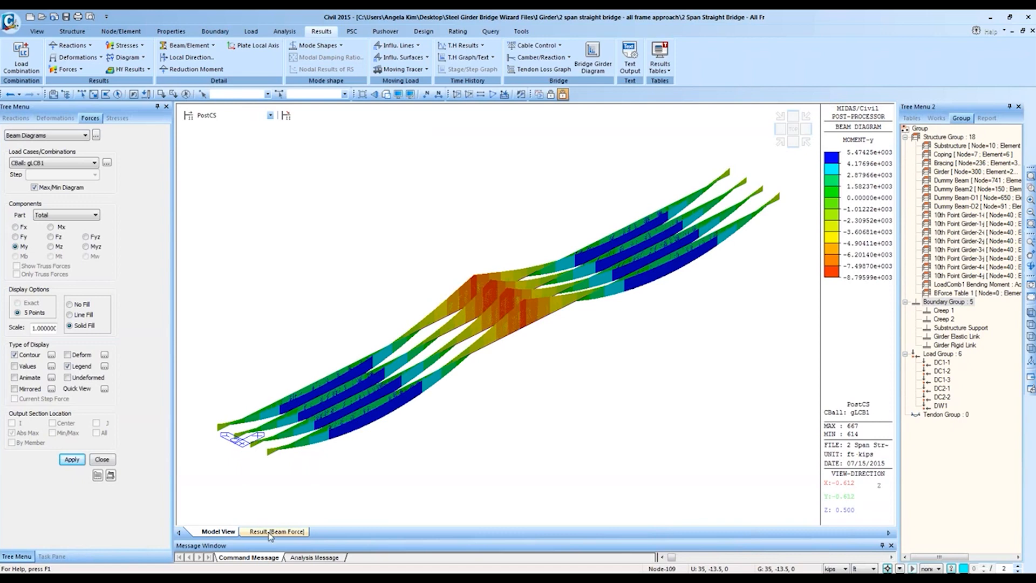
Step: Start the Dynamic Report Generator from the Tools set and choose to open an existing document
left_click(530, 35)
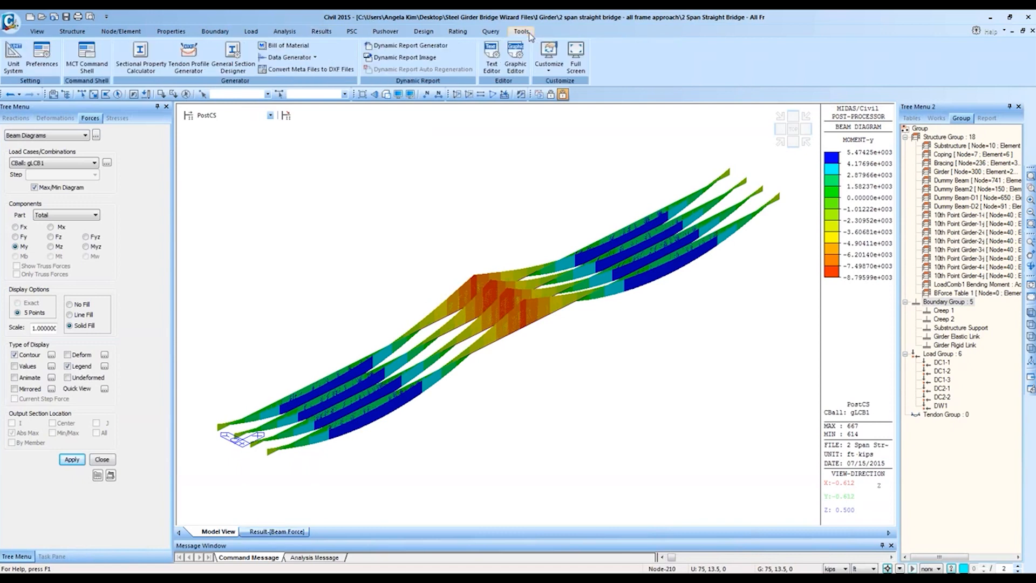
left_click(102, 459)
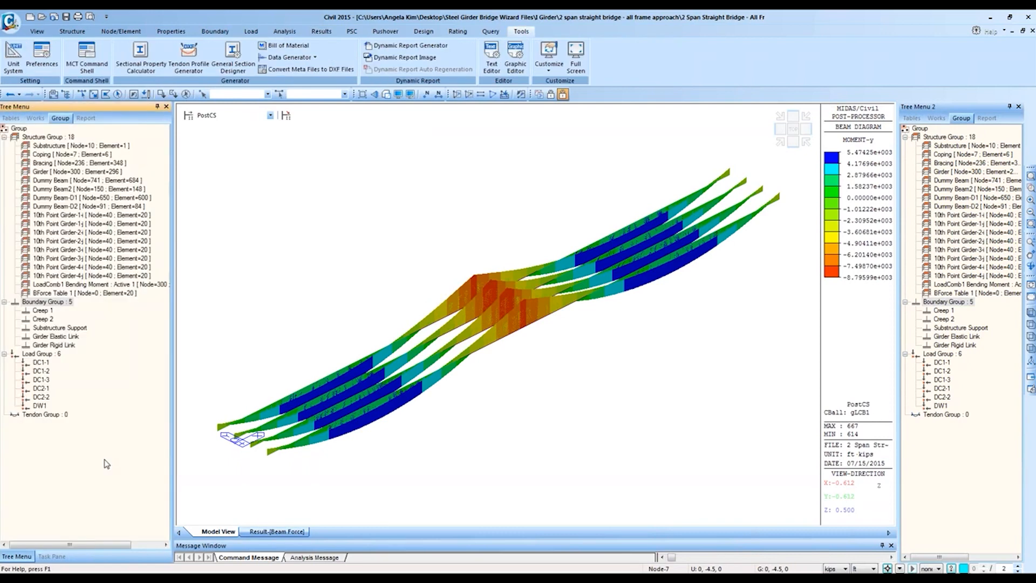
left_click(402, 47)
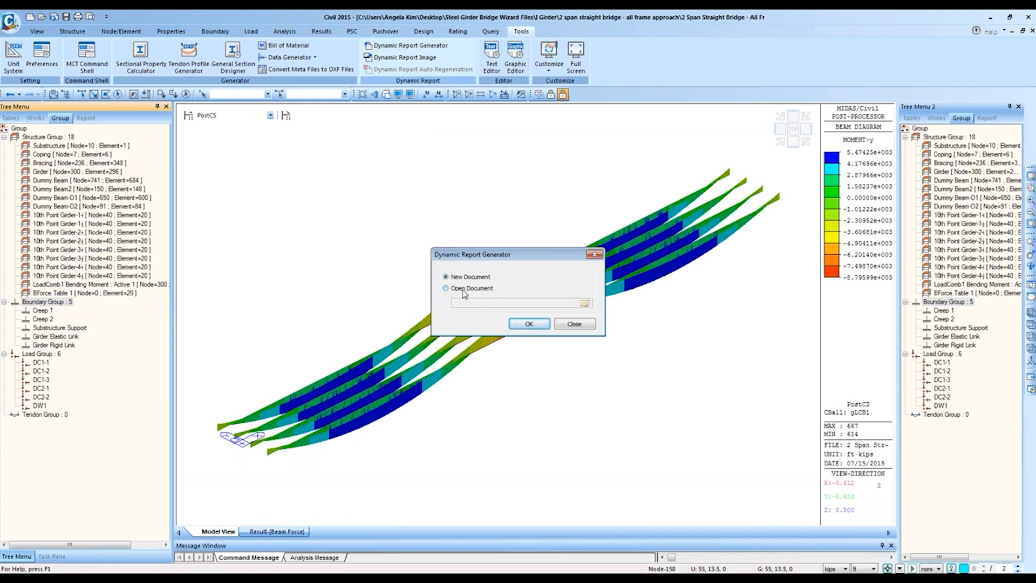
left_click(463, 292)
left_click(584, 303)
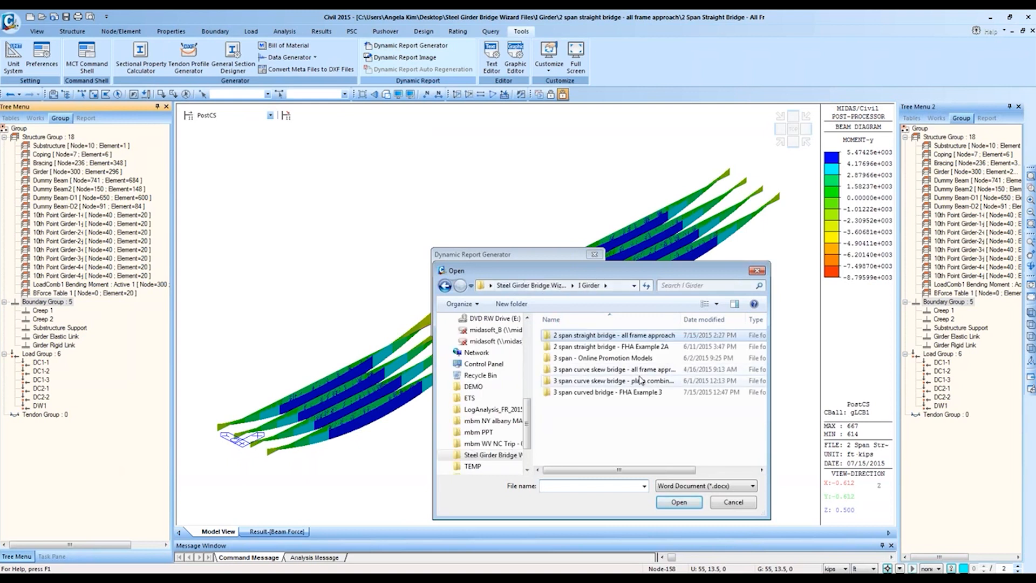
Step: Browse to I Girder > 3 span curved bridge - FHA Example 3 > SWP and load 'Dynamic Report Generator Example'
double_click(640, 381)
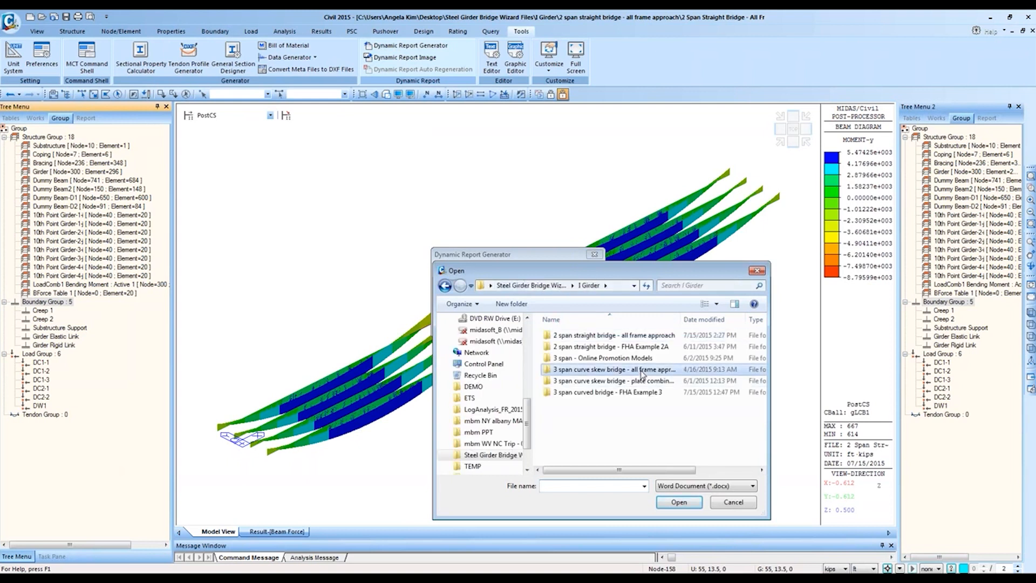
left_click(509, 286)
double_click(626, 377)
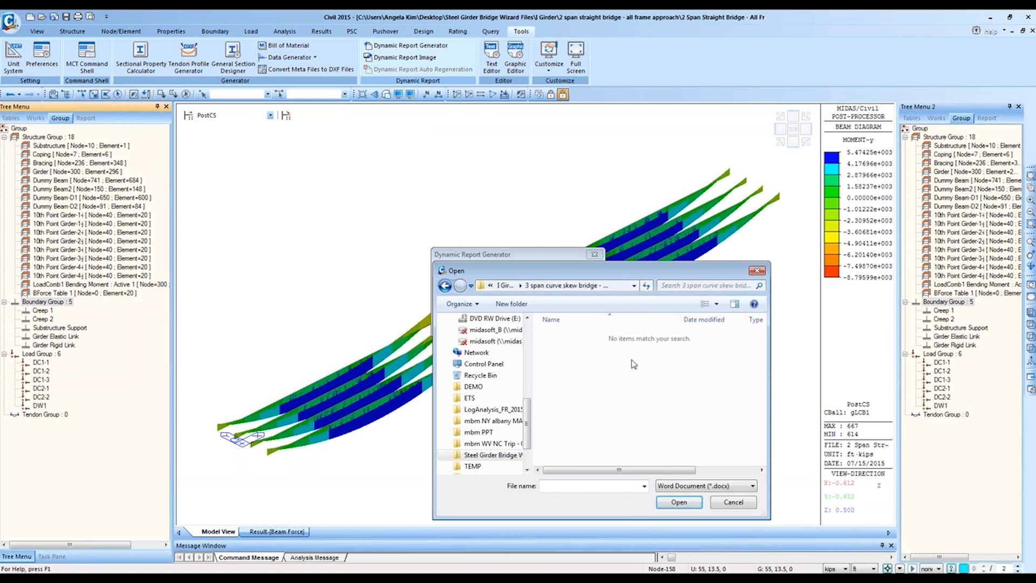
left_click(507, 286)
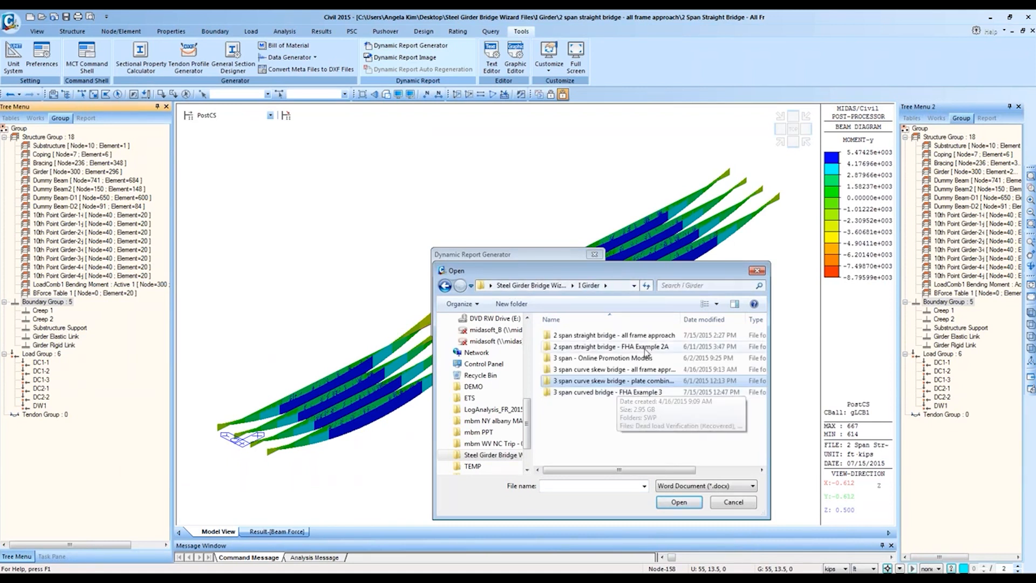
double_click(664, 392)
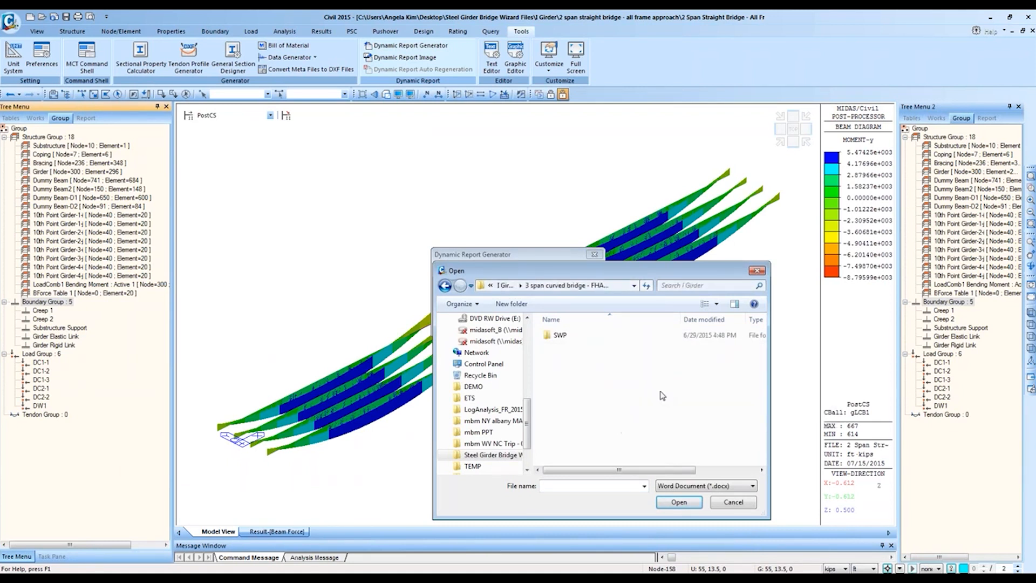
double_click(610, 335)
left_click(586, 346)
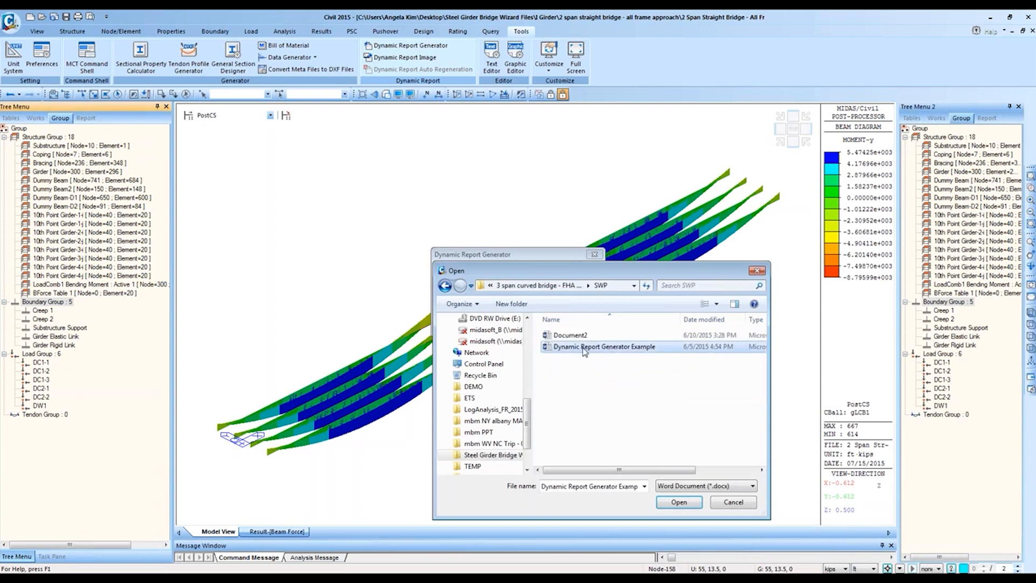
left_click(676, 506)
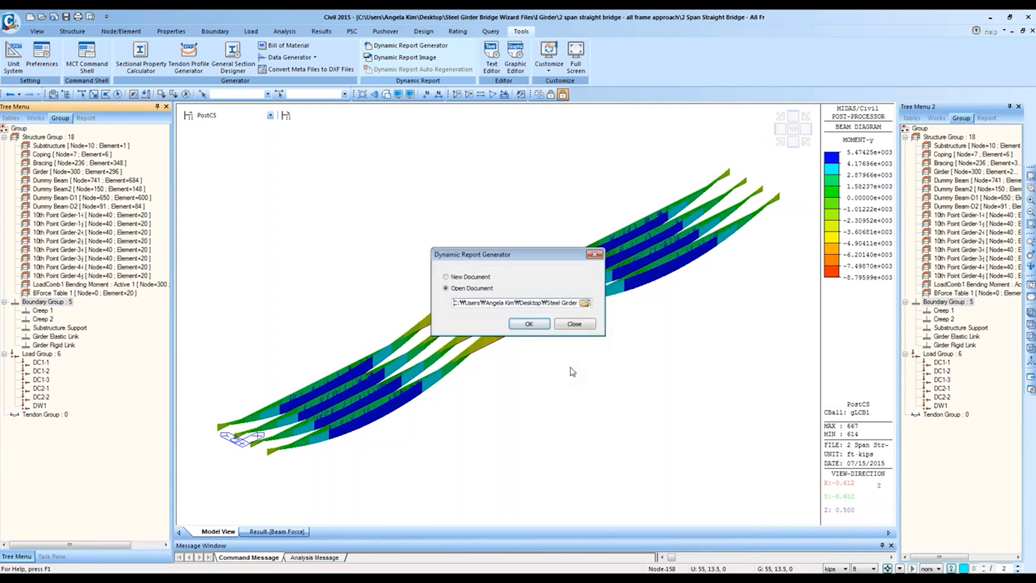
left_click(524, 328)
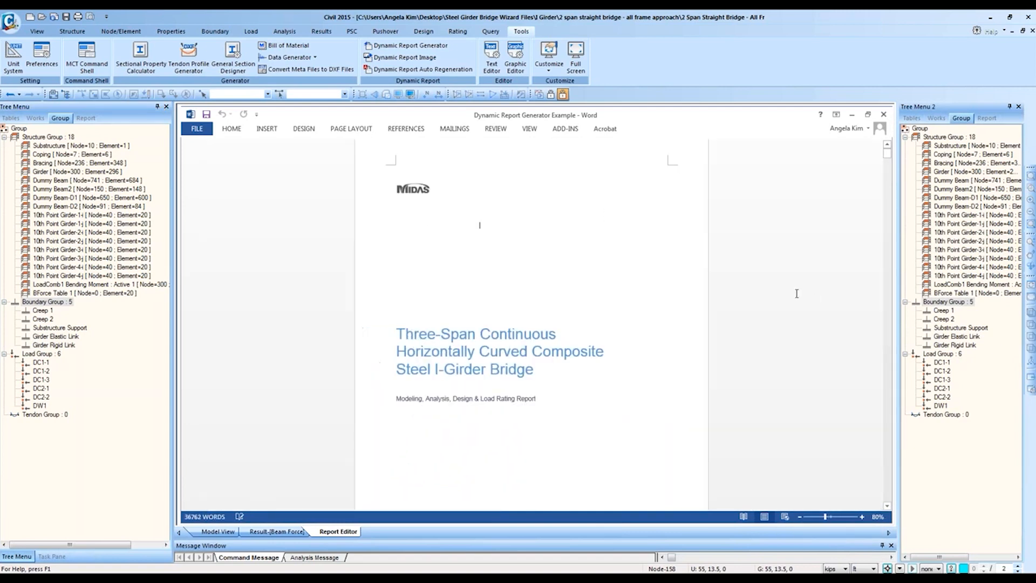
Step: Scroll through the example report and show the dynamic report's item tree
scroll(663, 286, "down", 3)
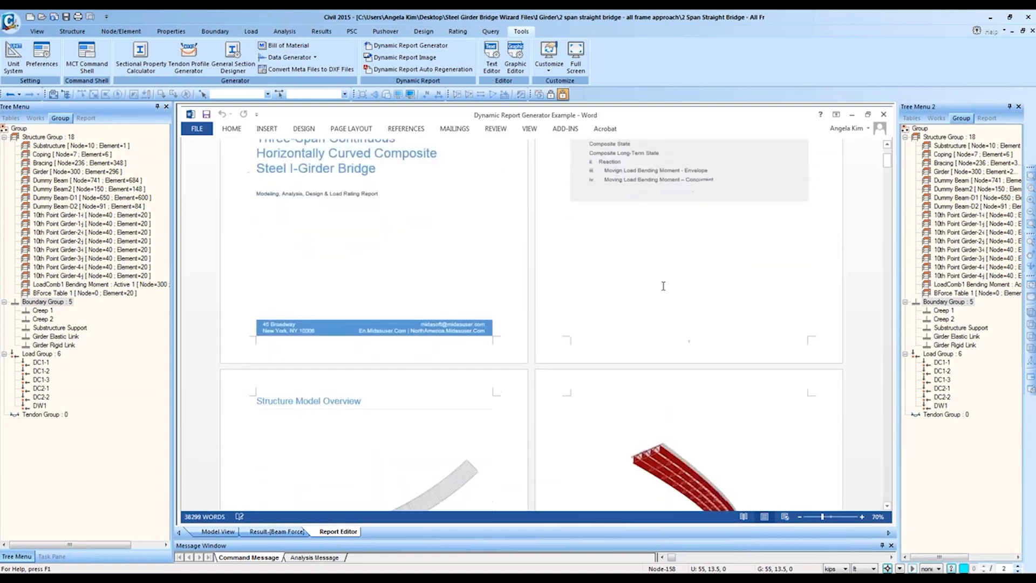
scroll(663, 286, "down", 5)
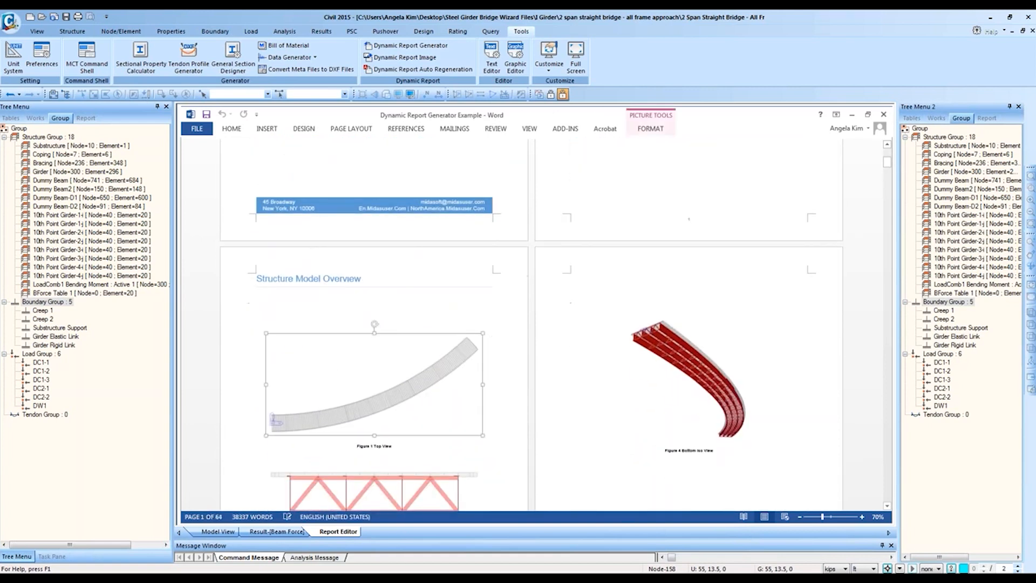
scroll(689, 448, "down", 10)
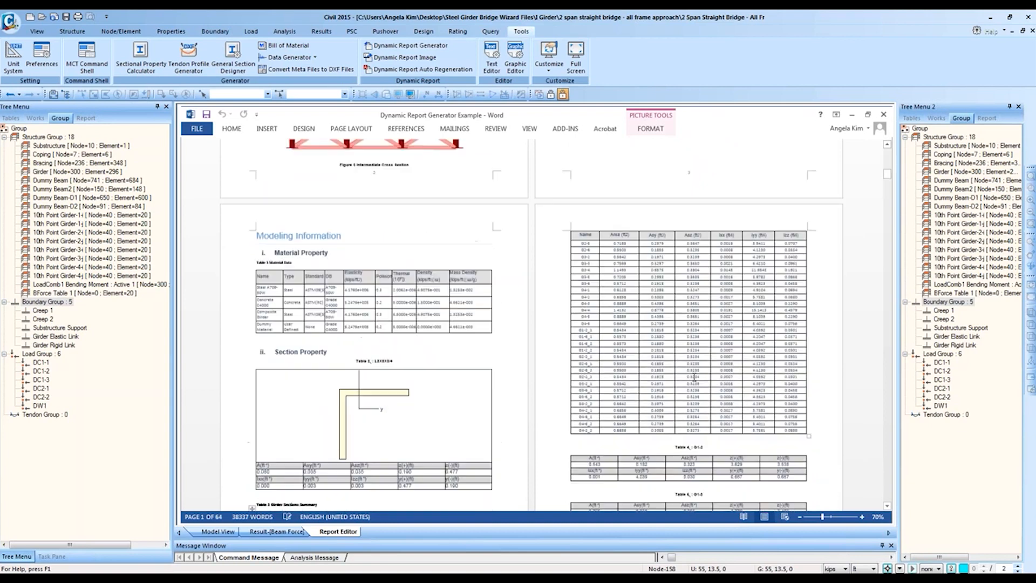
scroll(694, 377, "down", 3)
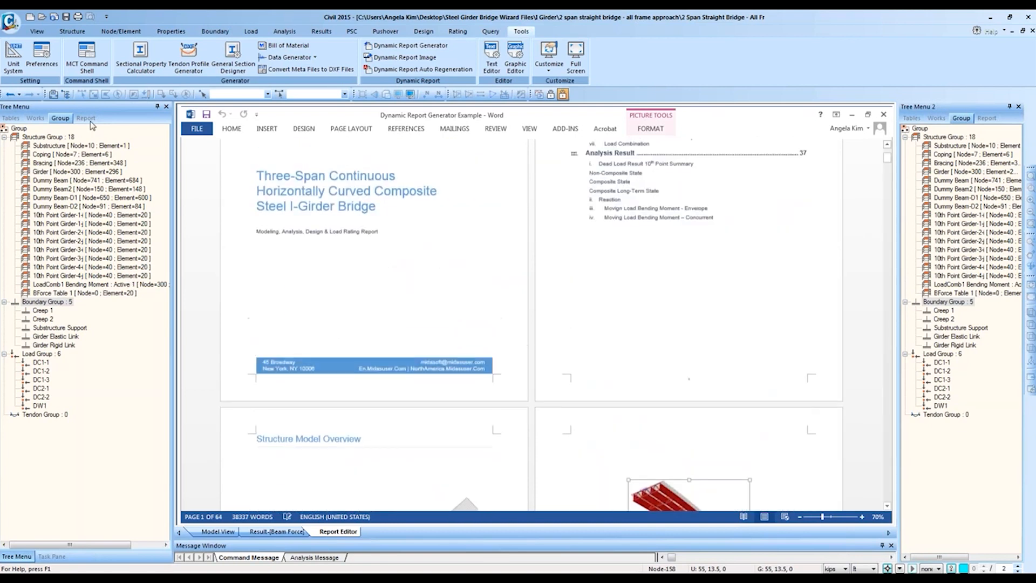
left_click(88, 120)
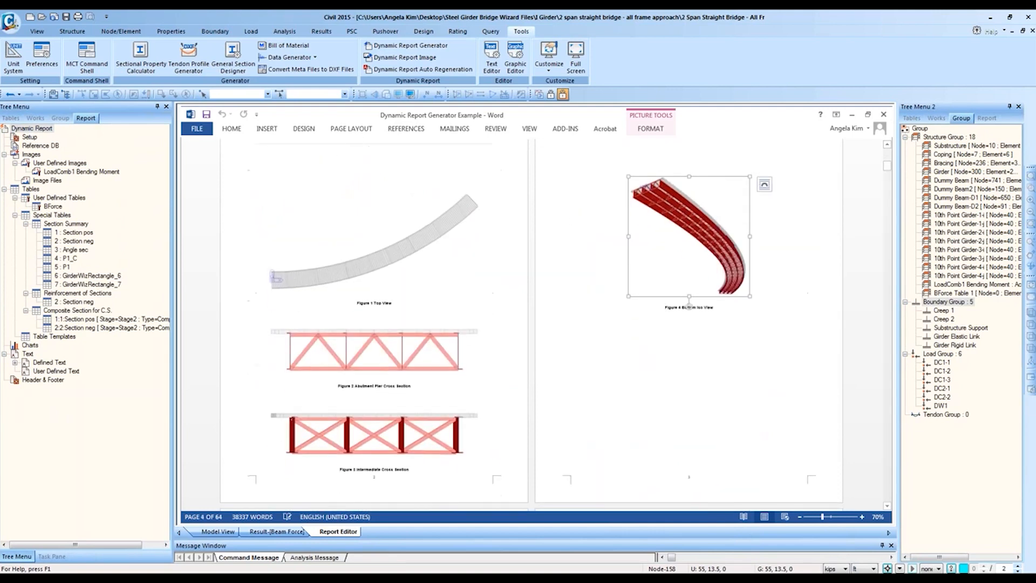
Step: Check the Word document's file info, then close the example report and start a new one
left_click(198, 129)
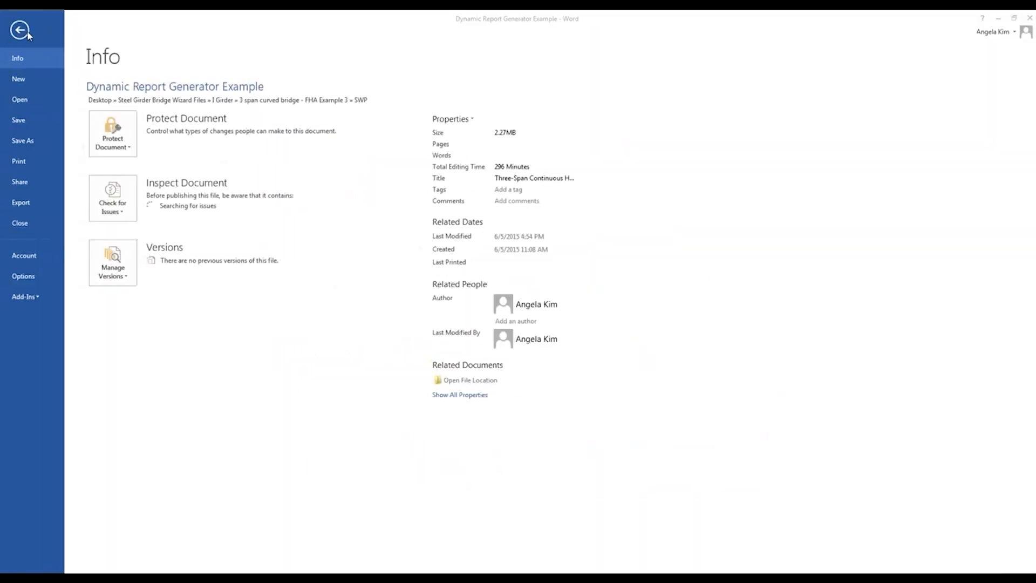
left_click(20, 35)
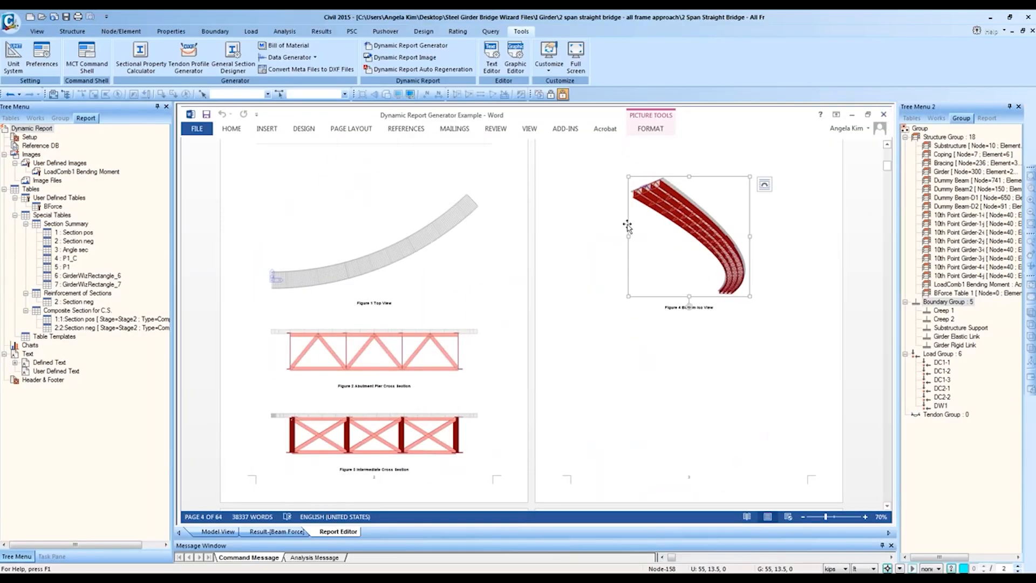
left_click(883, 114)
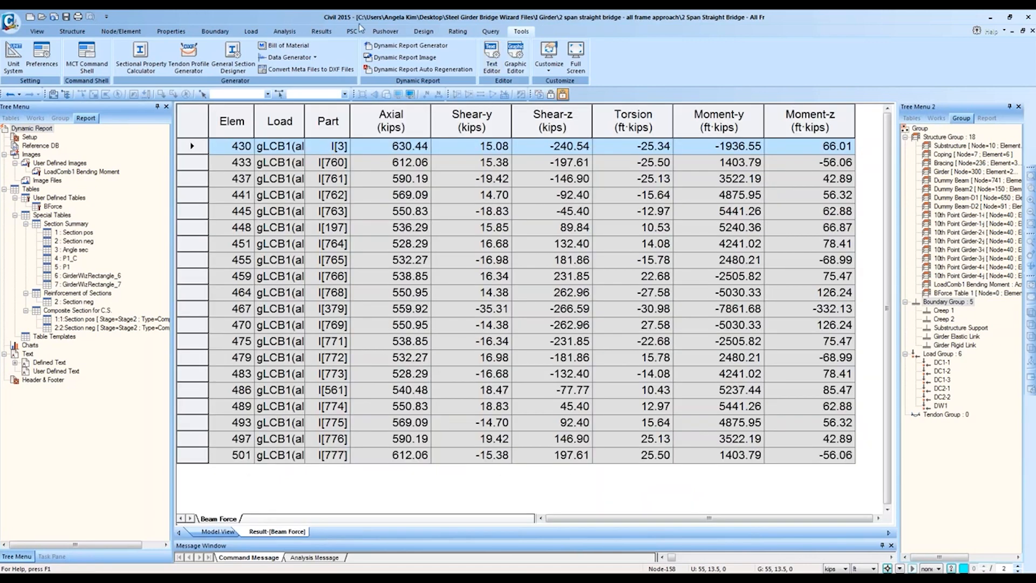
left_click(399, 47)
Step: Create blank Document1, collapse the Images, Tables and Text branches, and select Moment-y in Beam Force
left_click(531, 325)
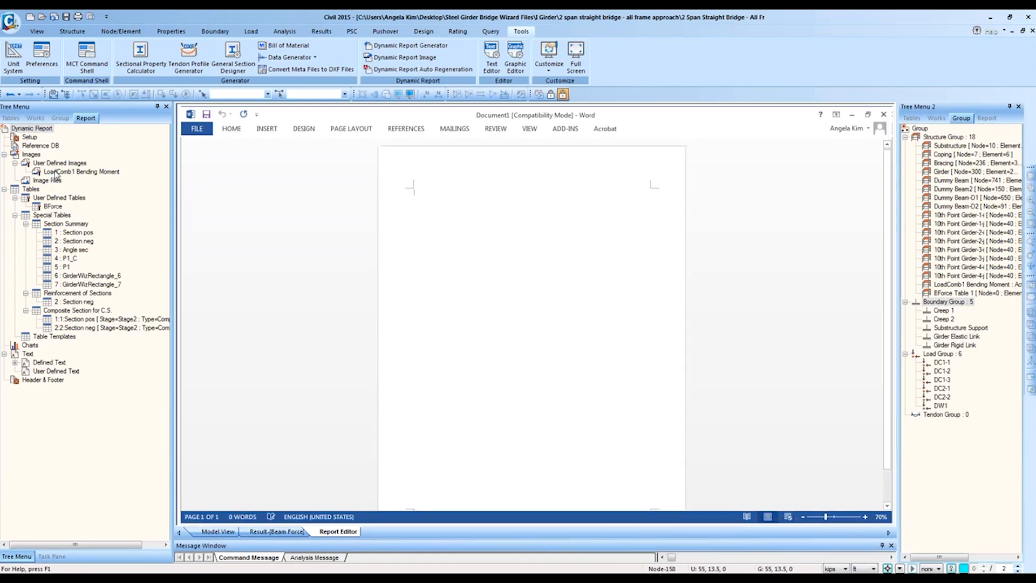
left_click(58, 172)
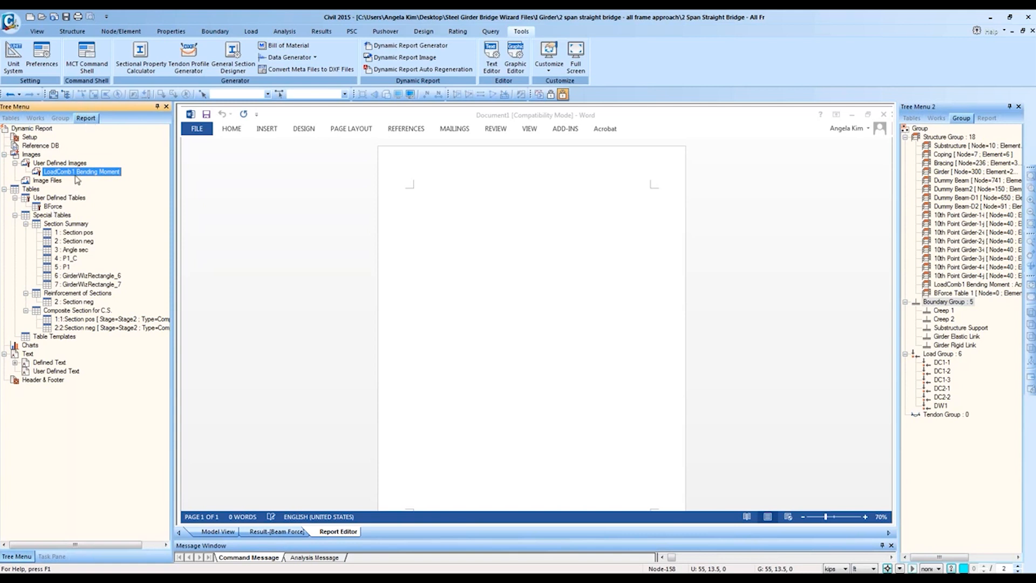
left_click(4, 155)
left_click(5, 164)
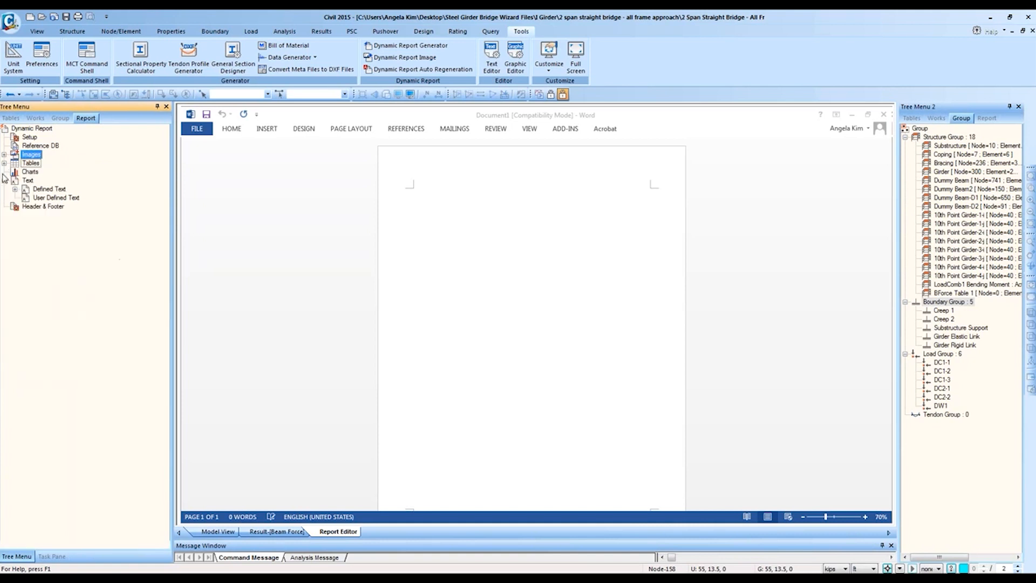
left_click(5, 180)
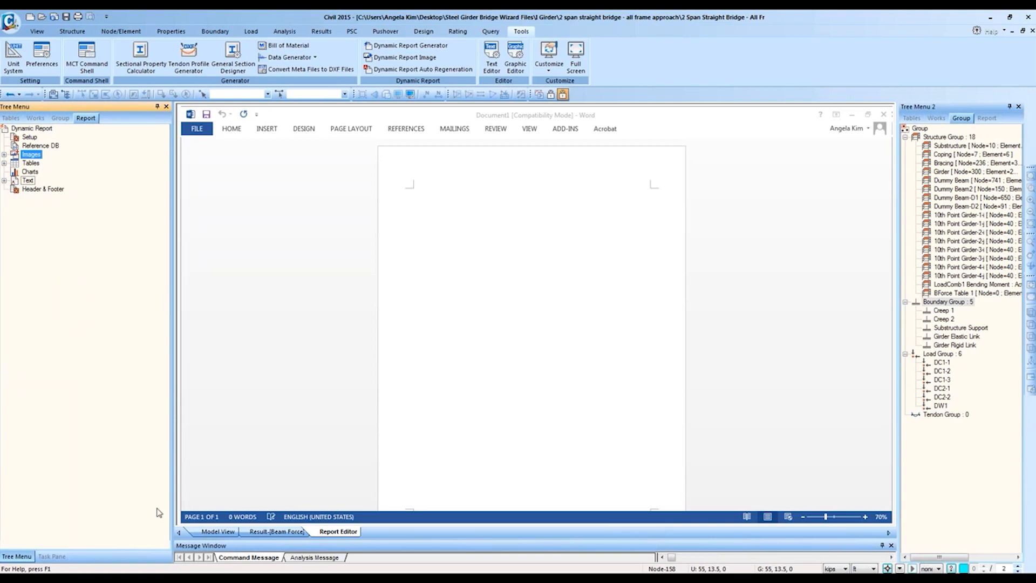
left_click(277, 532)
left_click(694, 106)
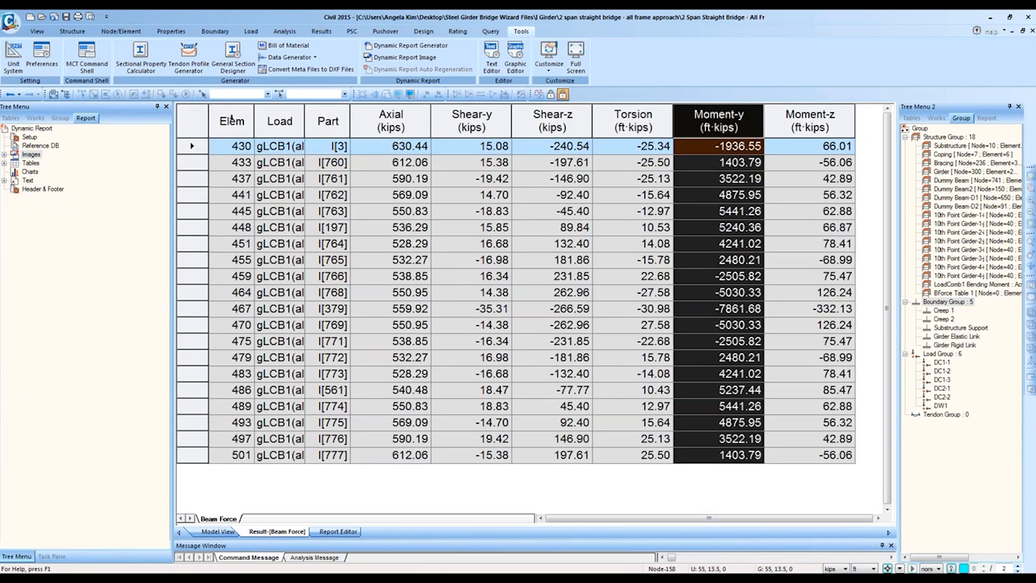
Step: Graph Moment-y against element number from the Beam Force table and maximize the graph
left_click(231, 116, "ctrl")
right_click(242, 173)
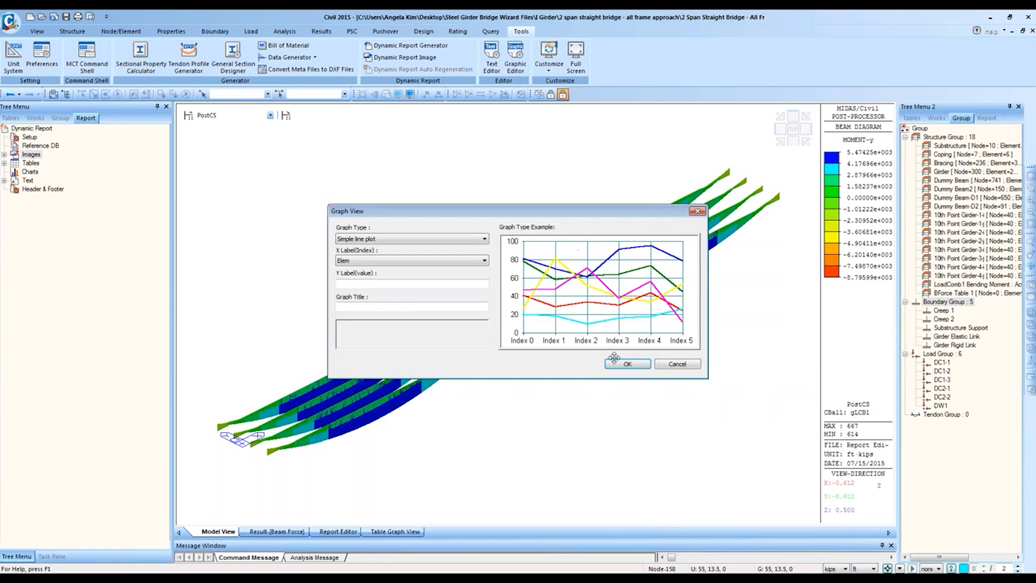
left_click(608, 358)
right_click(456, 232)
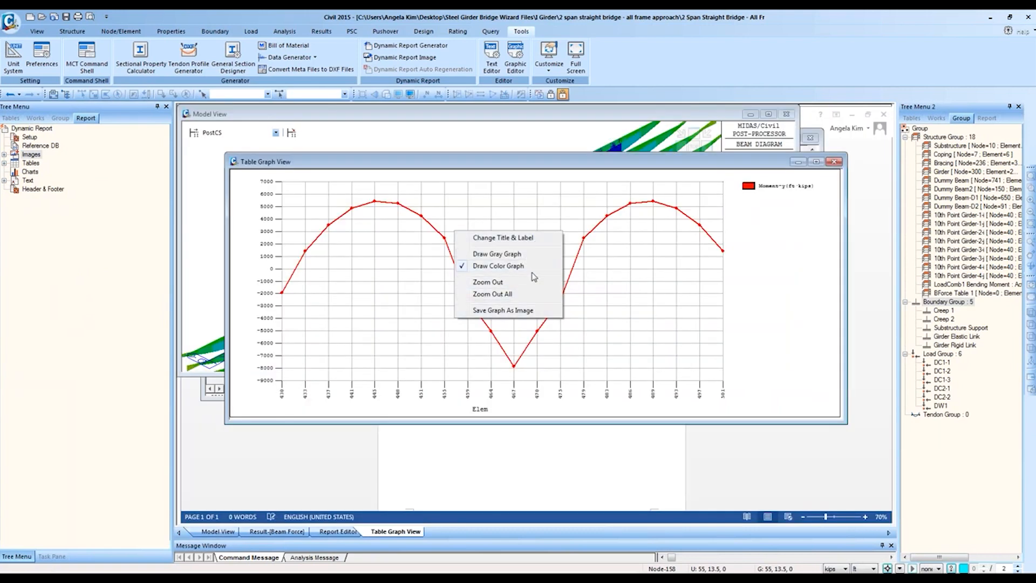
left_click(814, 162)
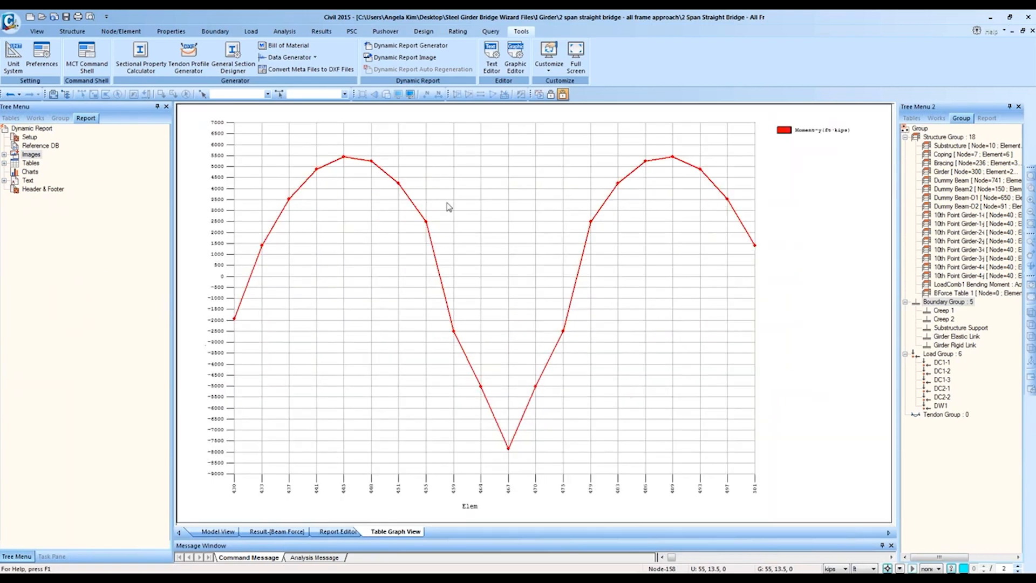
Step: Insert the LoadComb1 Bending Moment image from User Defined Images into Document1
left_click(336, 532)
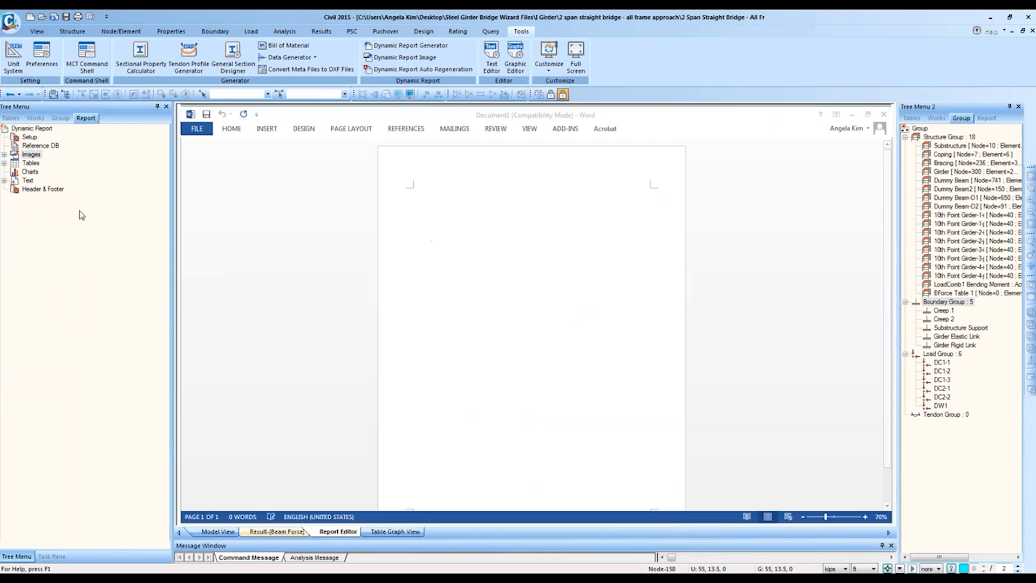
left_click(30, 171)
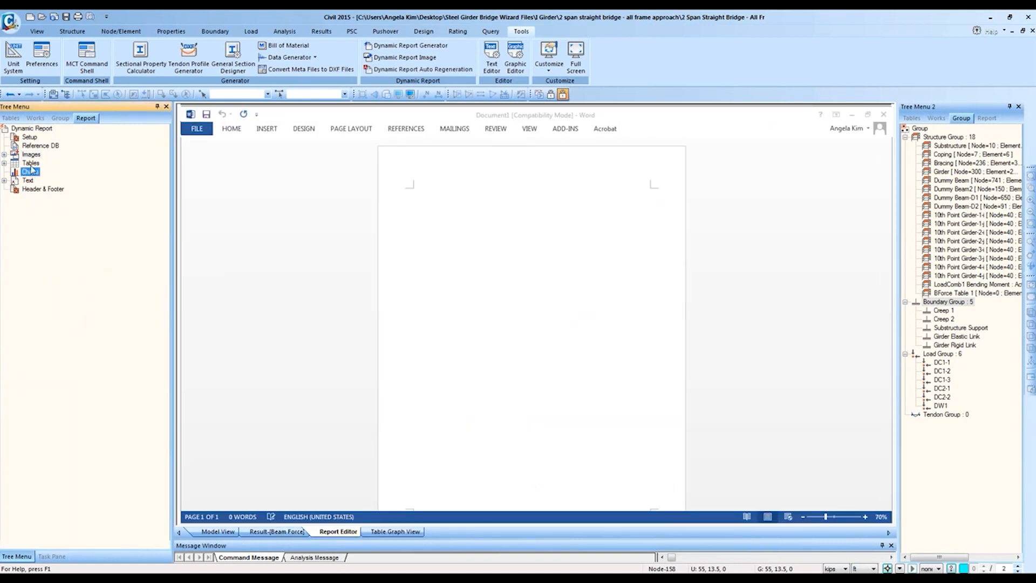
left_click(4, 155)
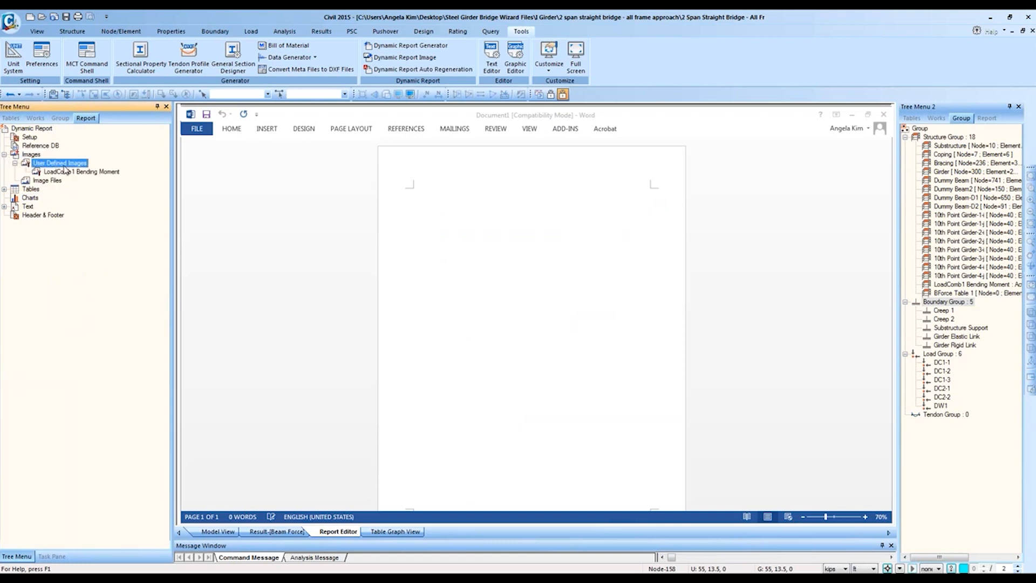
double_click(60, 164)
left_click(48, 172)
double_click(59, 163)
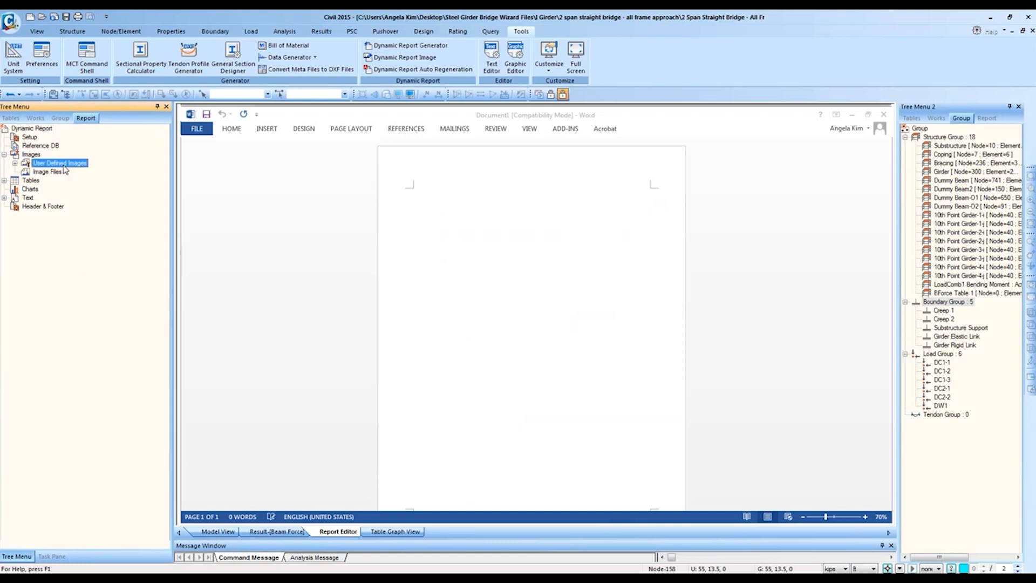
left_click_drag(74, 171, 504, 356)
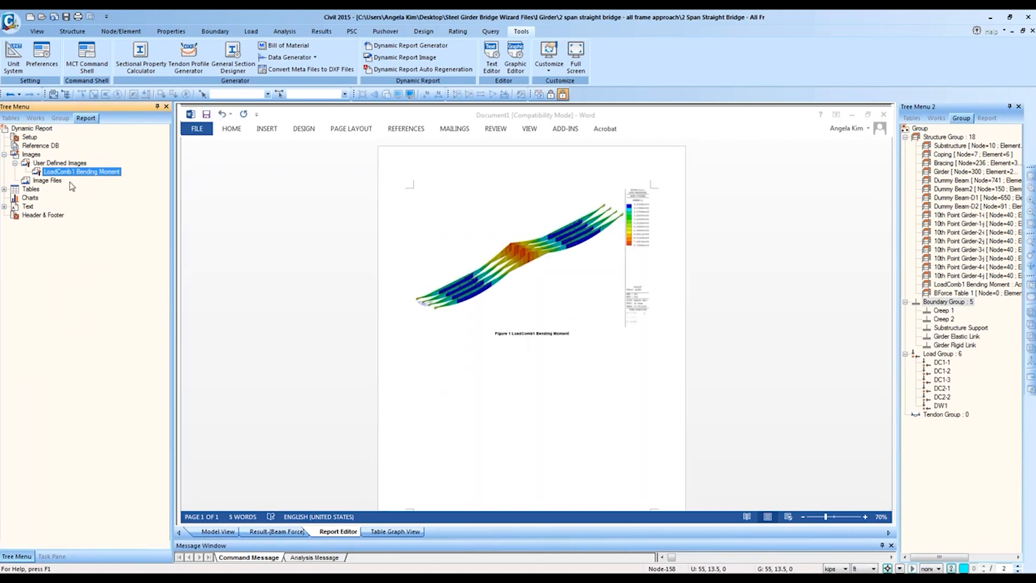
Step: Insert the BForce table from User Defined Tables below the LoadComb1 Bending Moment figure caption
left_click(775, 257)
scroll(775, 257, "up", 6, "ctrl")
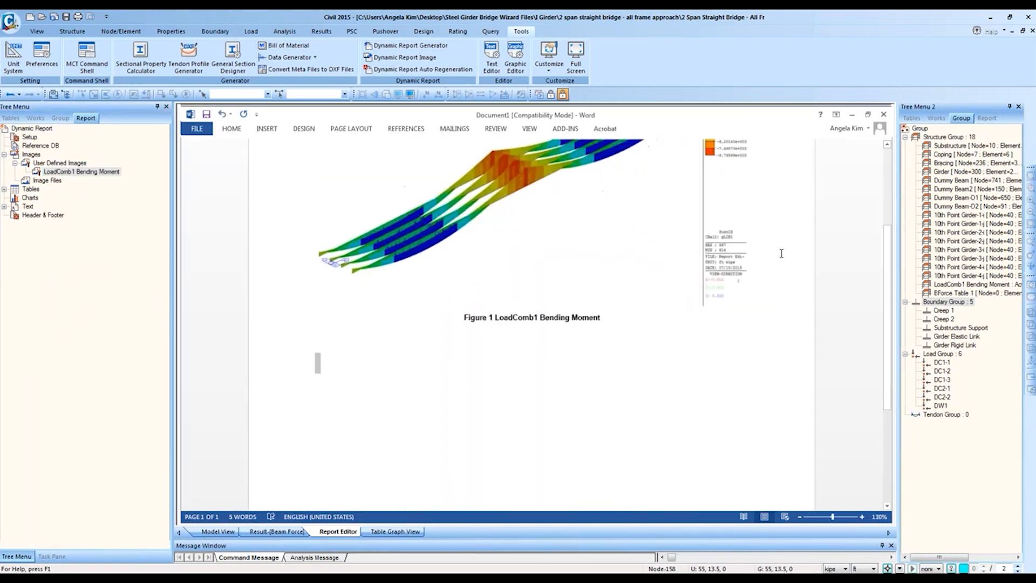
scroll(779, 278, "down", 5)
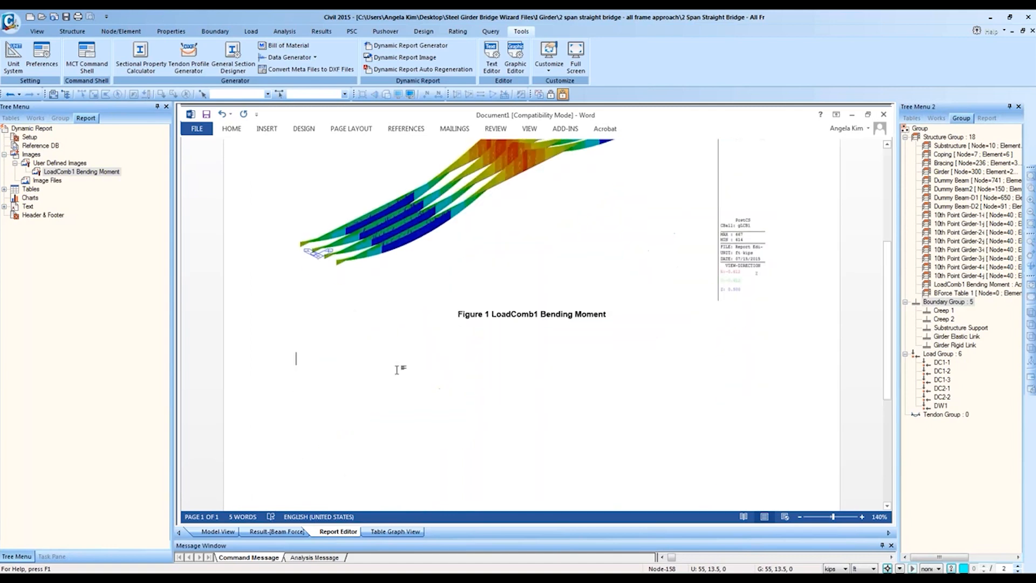
double_click(31, 190)
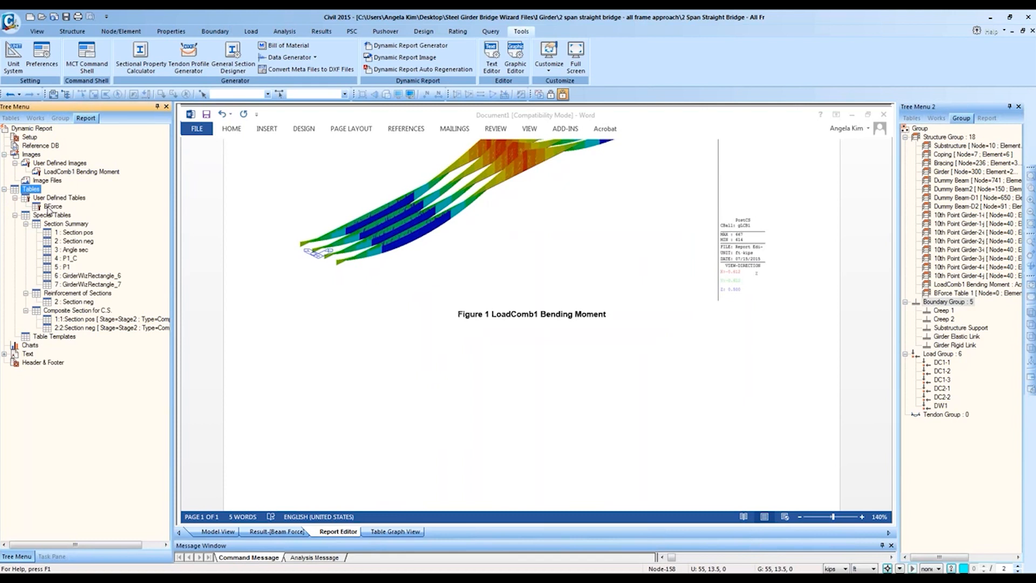
double_click(50, 198)
double_click(50, 206)
double_click(54, 199)
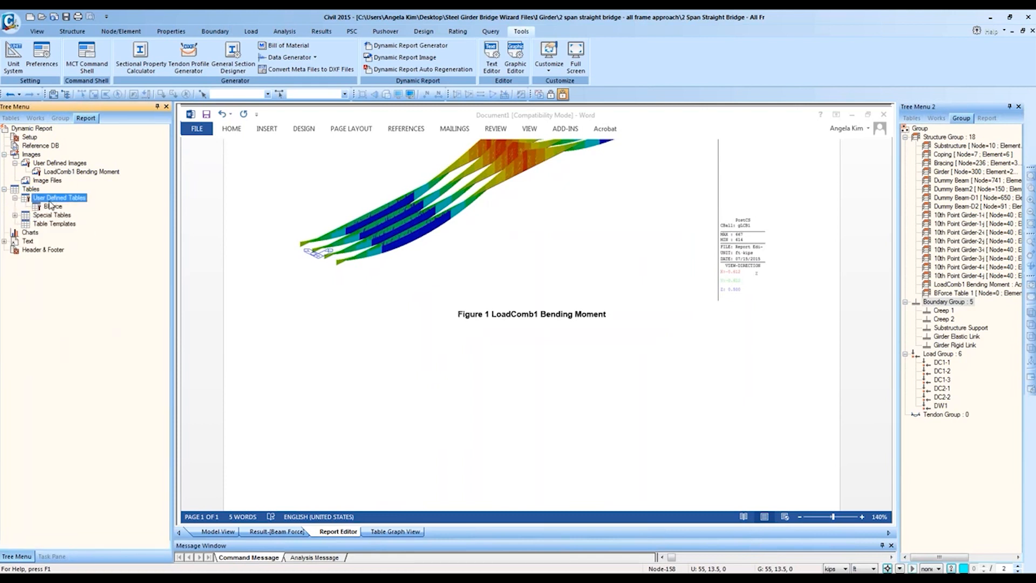
double_click(54, 198)
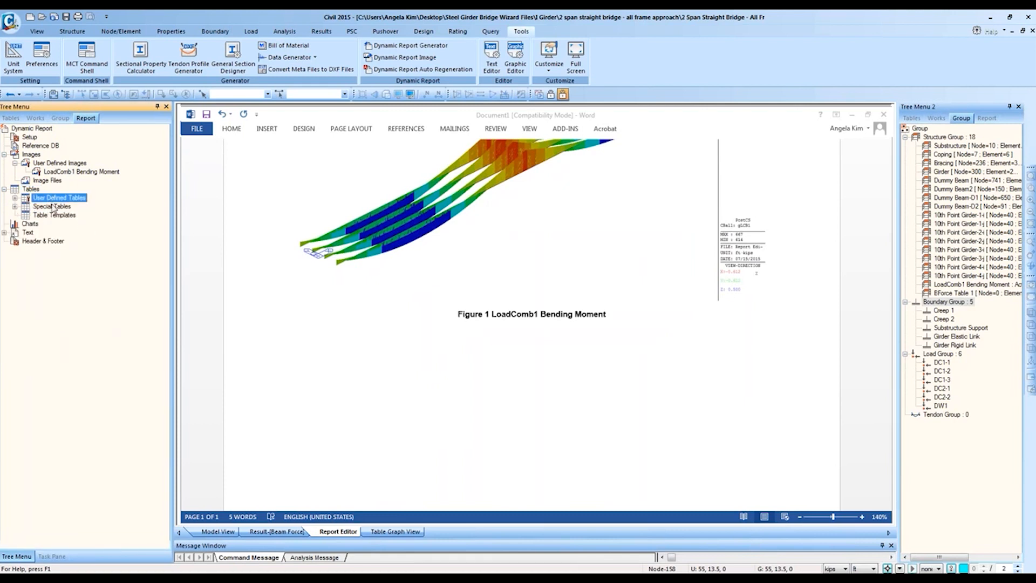
left_click(59, 207)
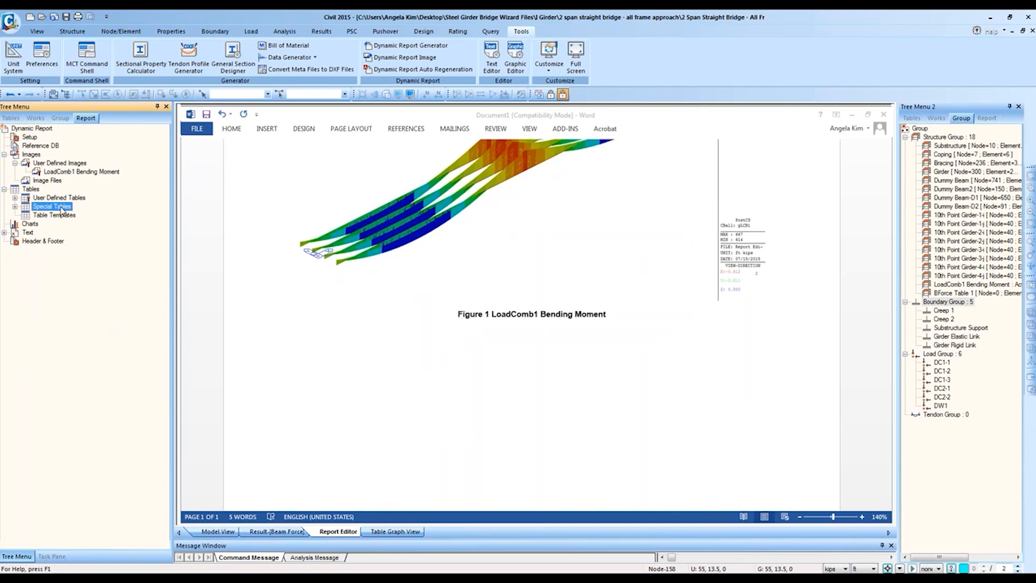
double_click(56, 199)
left_click_drag(53, 206, 530, 418)
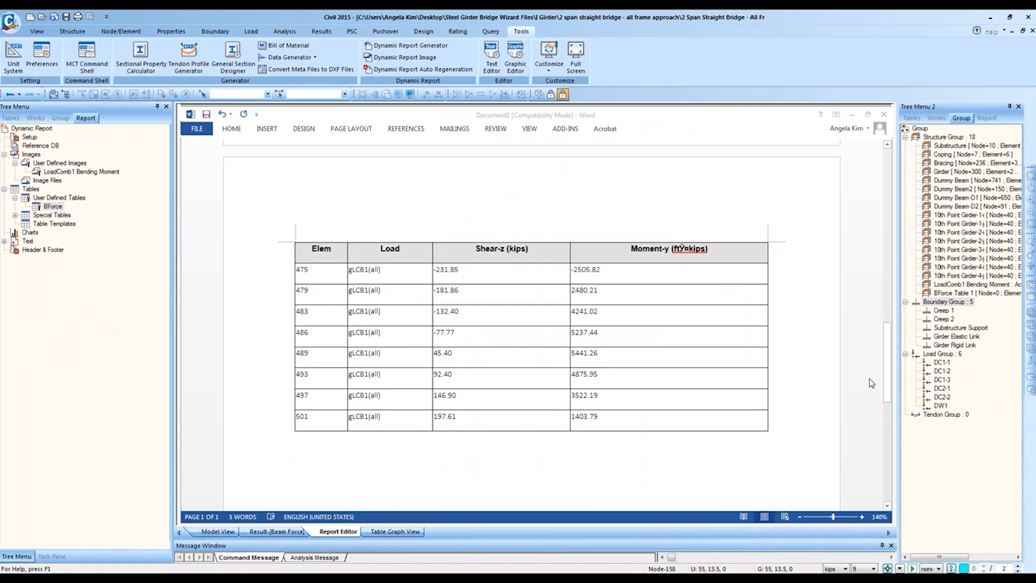
Step: Place the cursor below the BForce table and expand the Special Tables branch
scroll(705, 400, "up", 10)
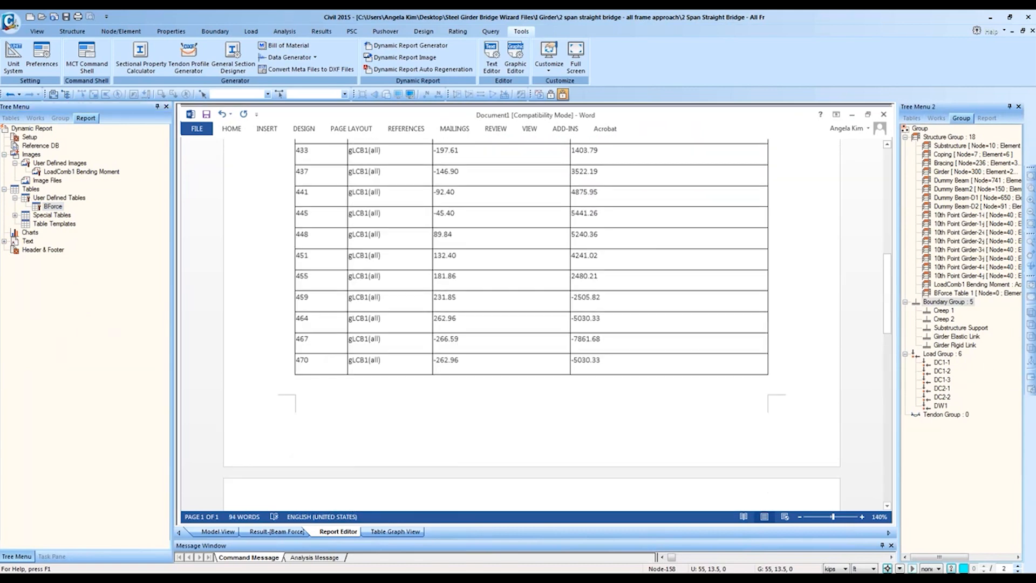
scroll(706, 400, "down", 10)
left_click(328, 246)
double_click(51, 216)
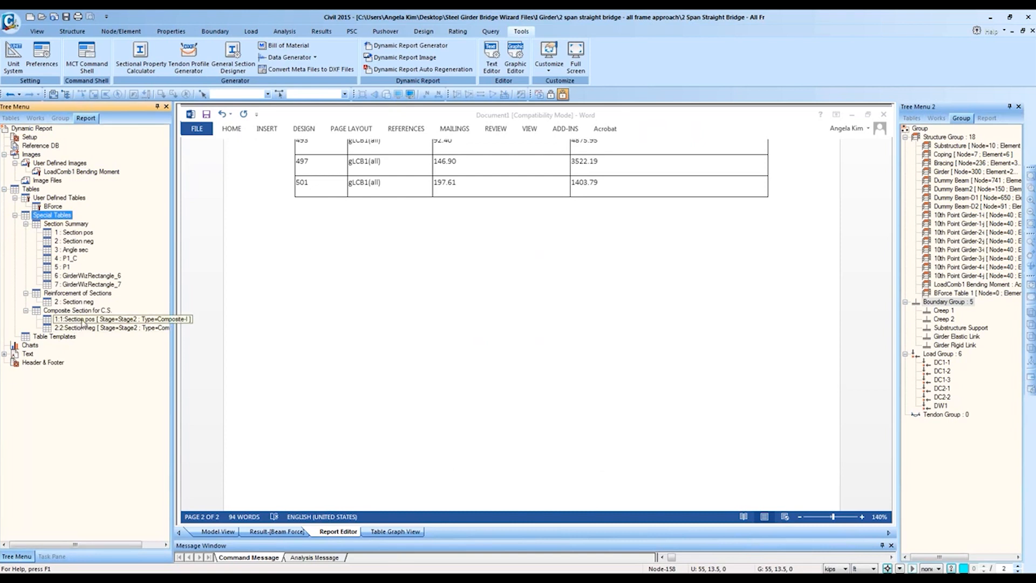
Step: Add the 1 : Section pos table from Section Summary, review it, then show the Works tree
left_click(76, 232)
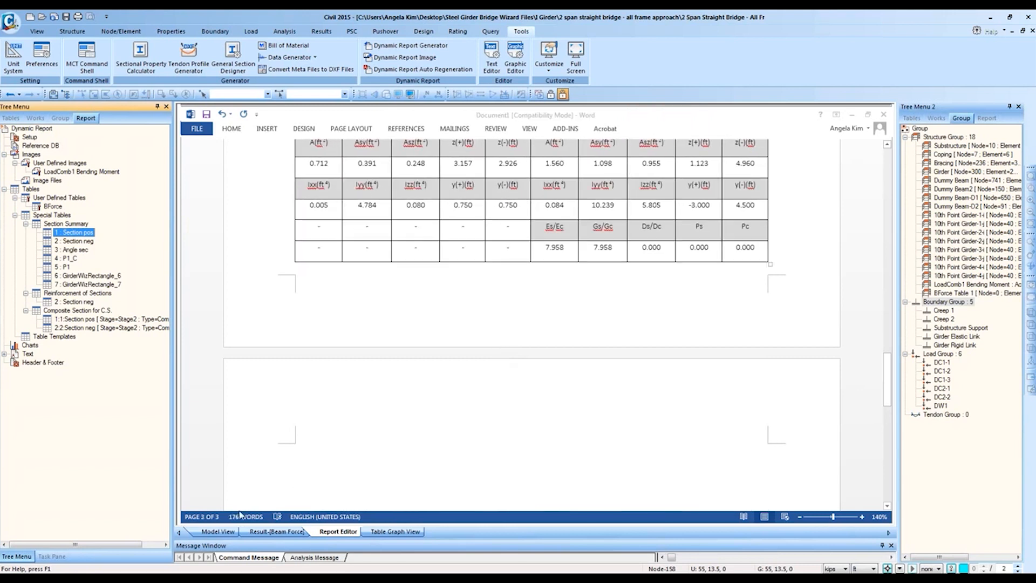
left_click(912, 118)
left_click(683, 193)
scroll(498, 192, "up", 5)
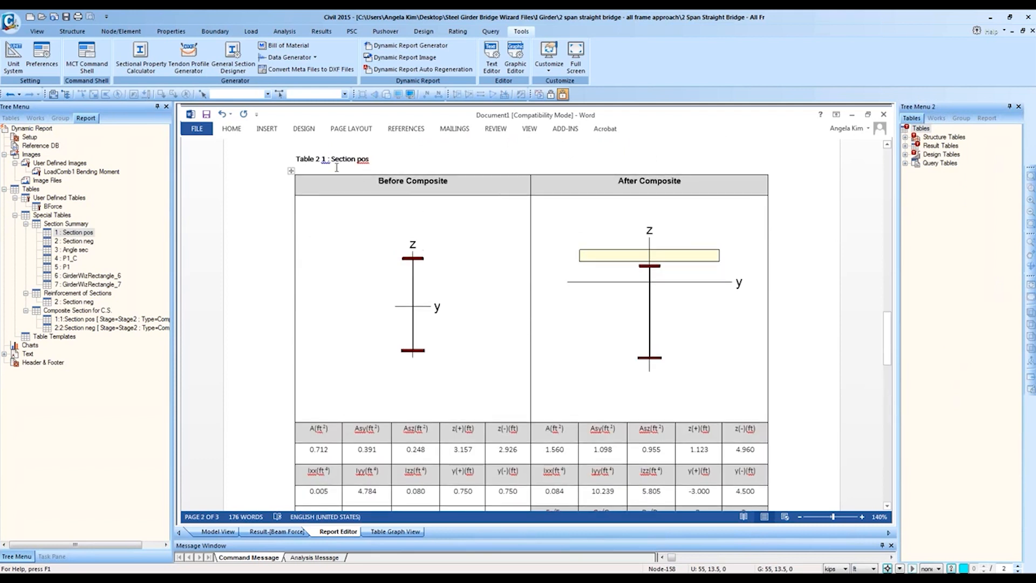
left_click(937, 118)
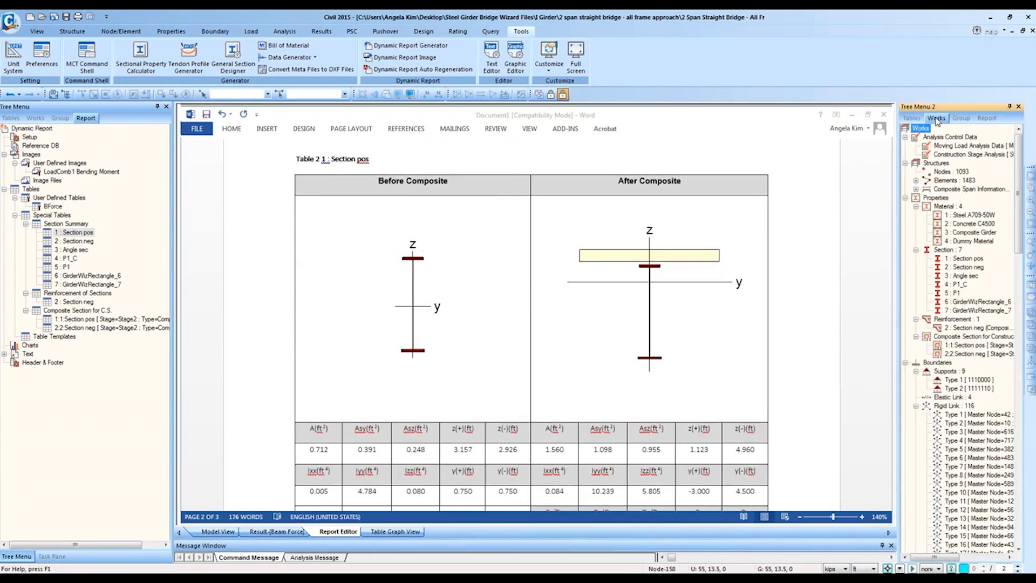
Step: Open the Section Data properties of section 1 : Section pos from the Works tree
right_click(967, 259)
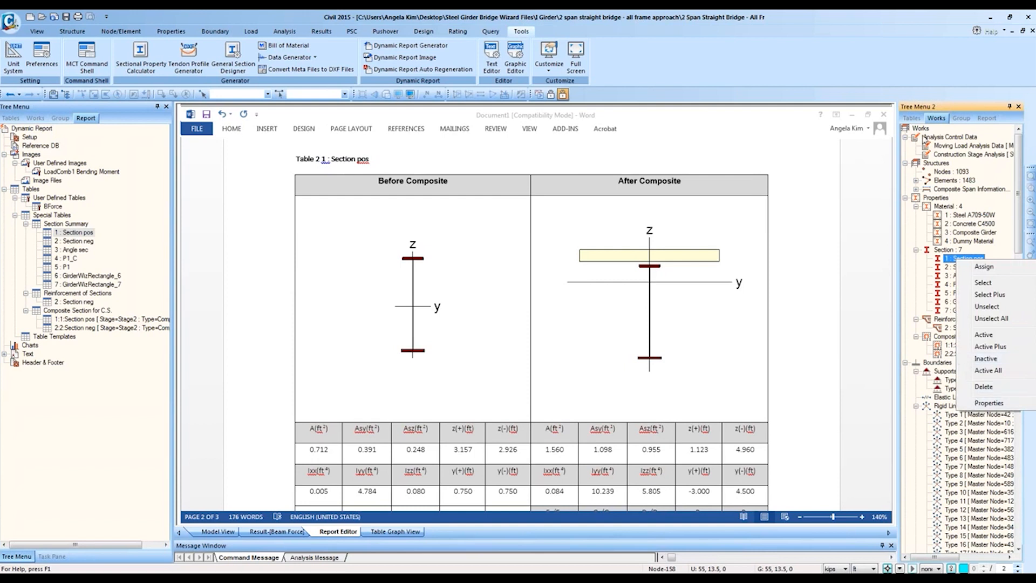
left_click(937, 124)
right_click(970, 259)
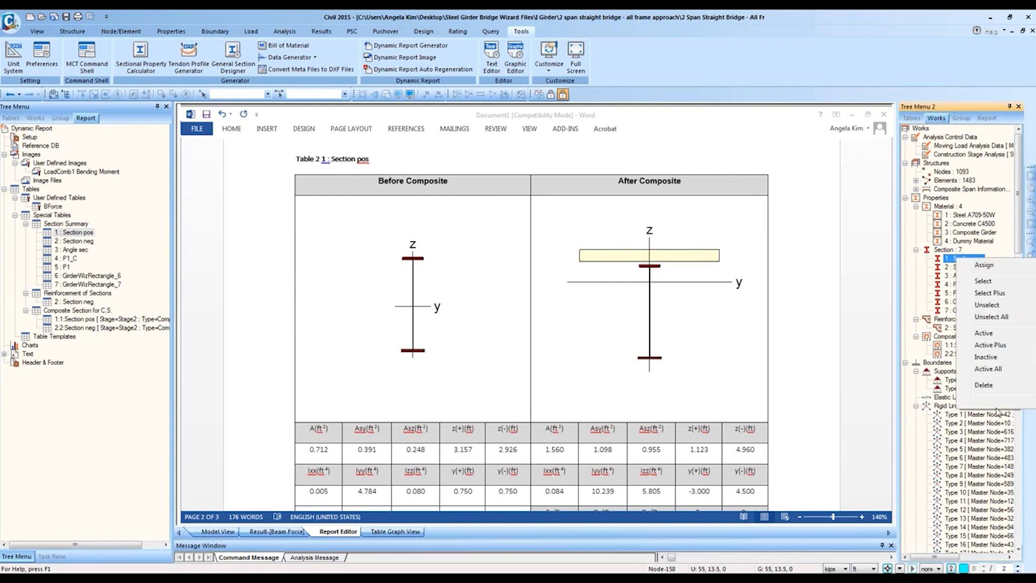
left_click(980, 402)
left_click_drag(506, 131, 836, 159)
Step: Try tf2 = 5, decline deleting the design results, and cancel the section change
double_click(920, 330)
type("23")
key("BackSpace")
type("5")
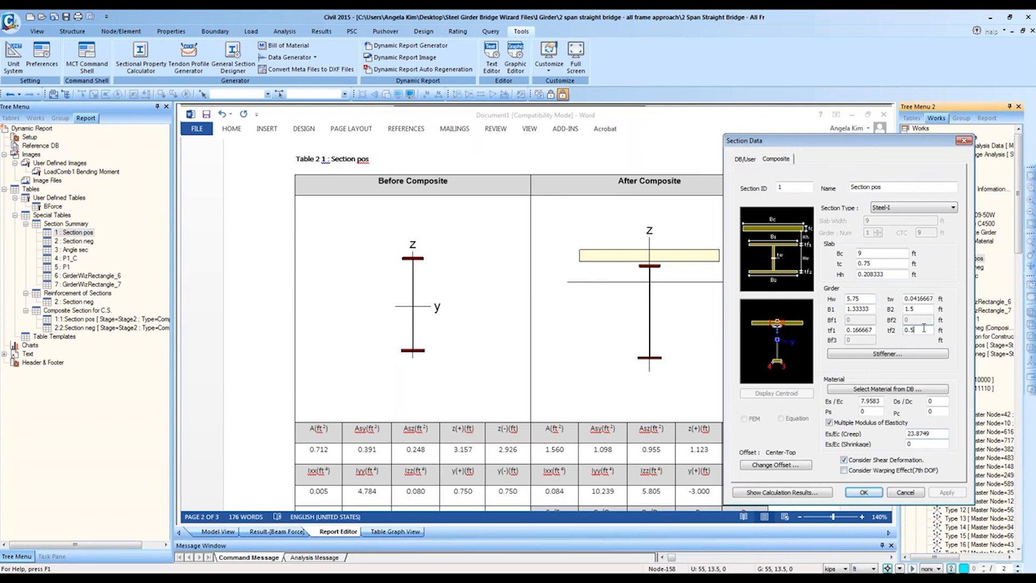
left_click_drag(882, 334, 852, 341)
type("5")
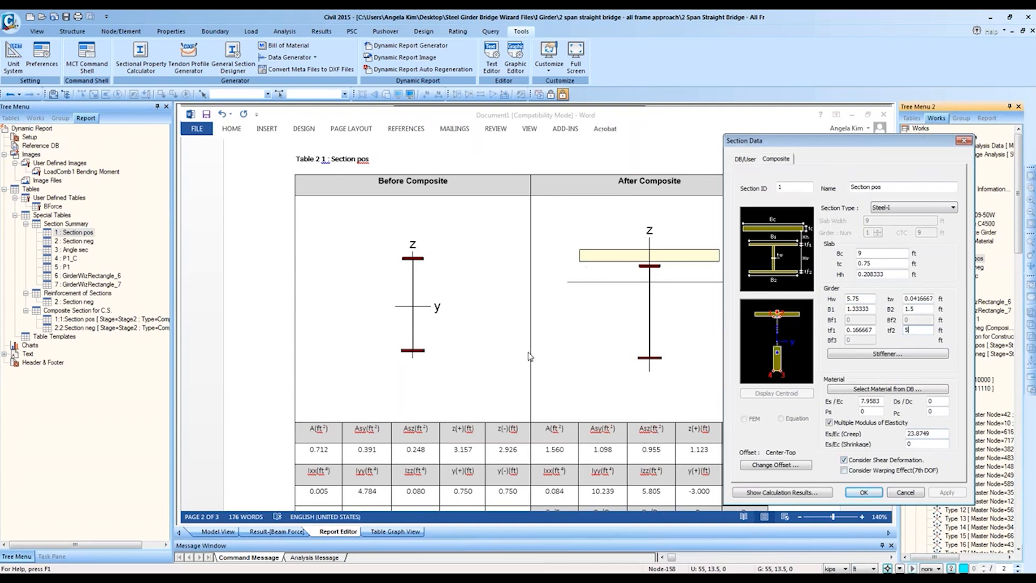
left_click(863, 492)
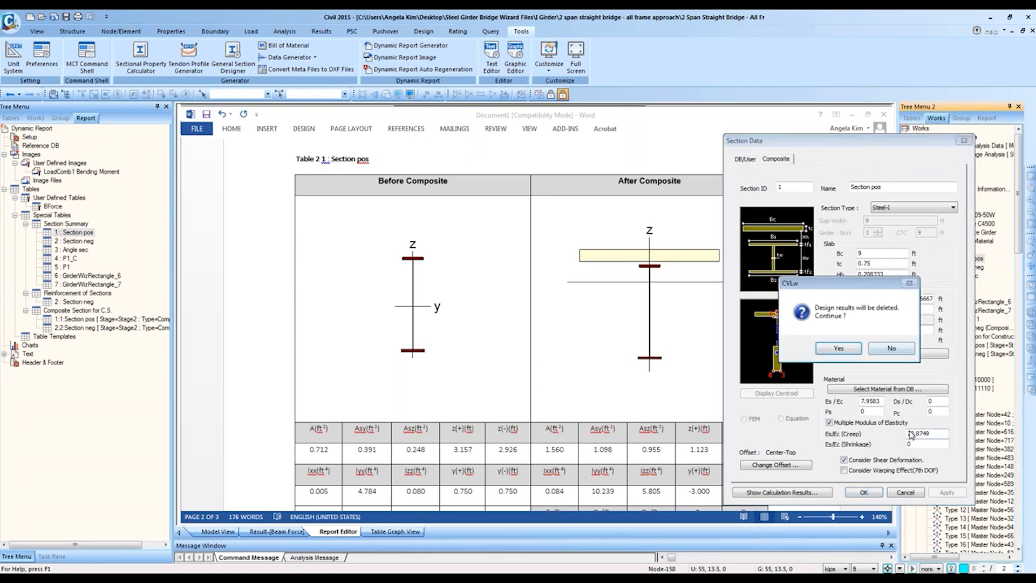
left_click(892, 348)
left_click(905, 350)
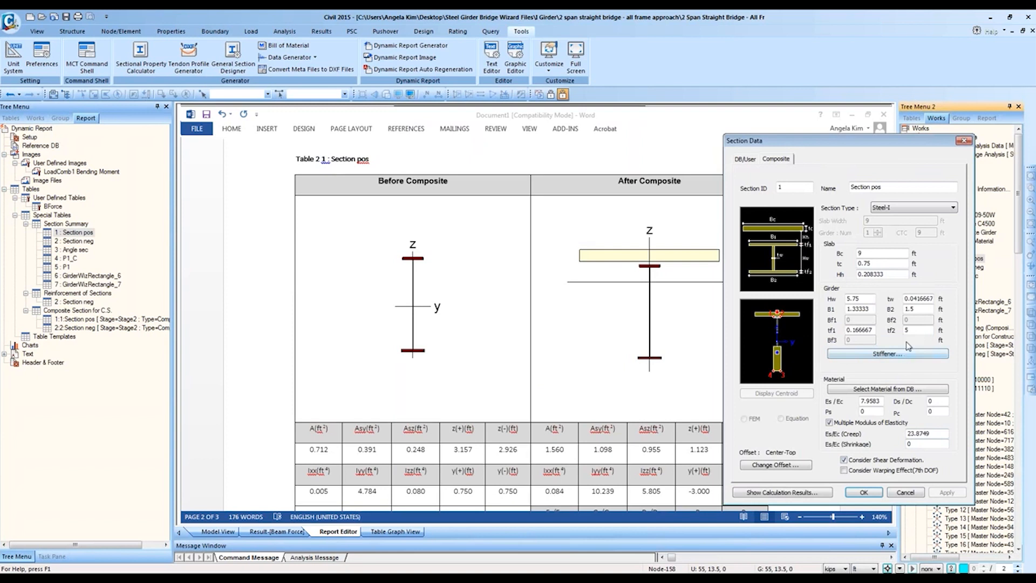
left_click(906, 492)
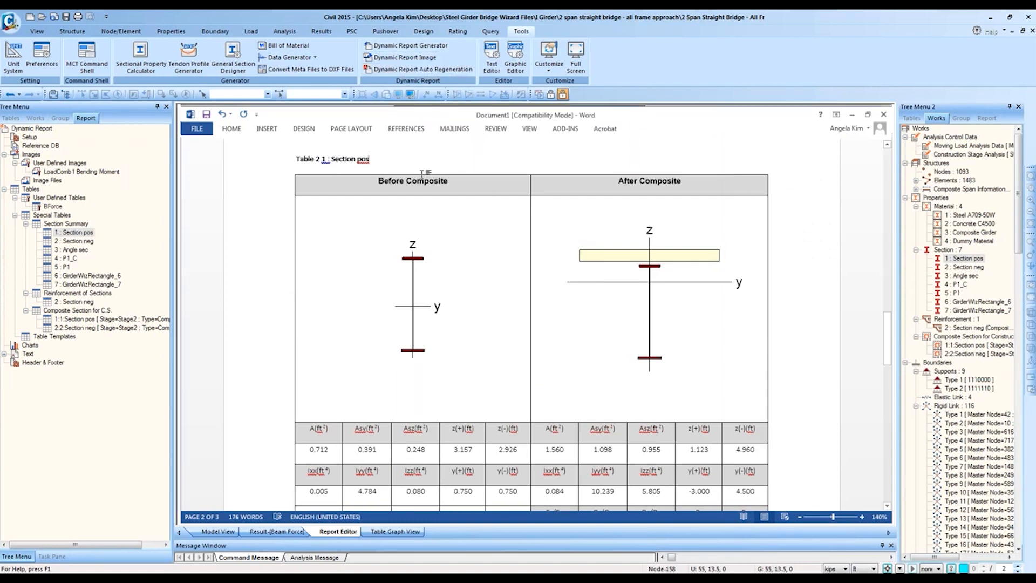
Step: Regenerate the report's images and tables through Dynamic Report Auto Regeneration after checking the Tables list
scroll(424, 180, "down", 1)
scroll(424, 180, "down", 3)
scroll(522, 141, "up", 7)
left_click(386, 70)
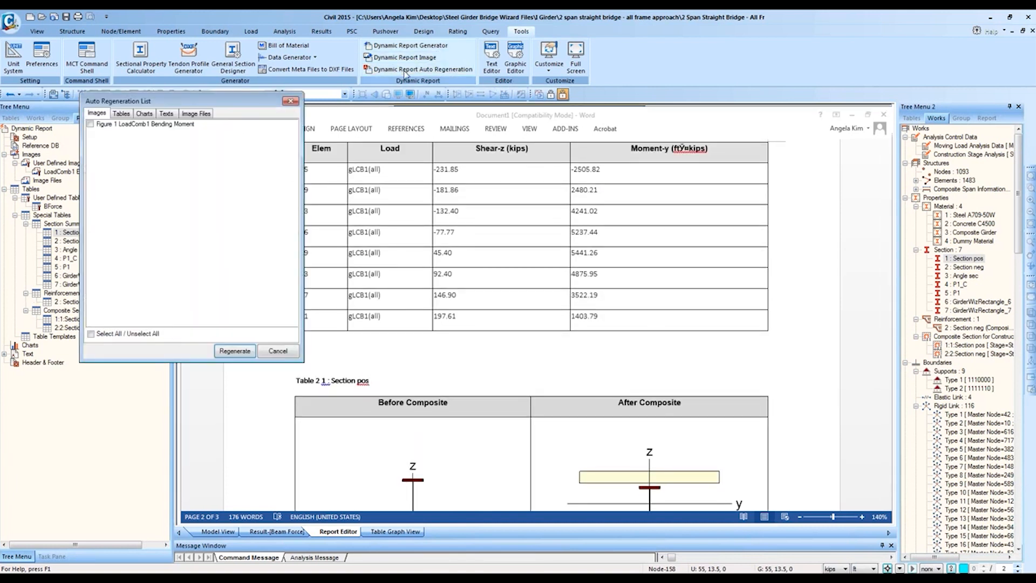
left_click_drag(172, 102, 558, 192)
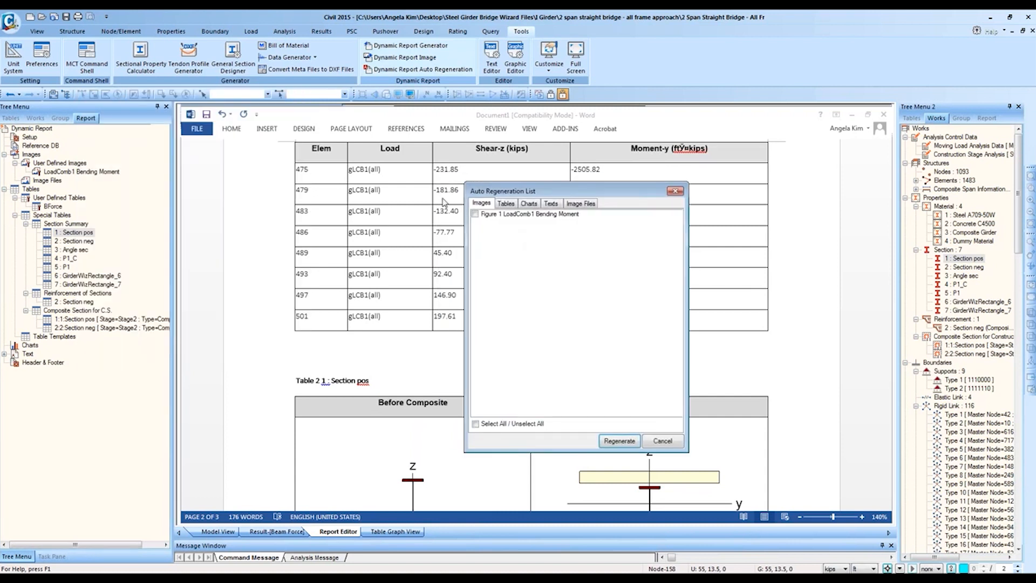
left_click(506, 203)
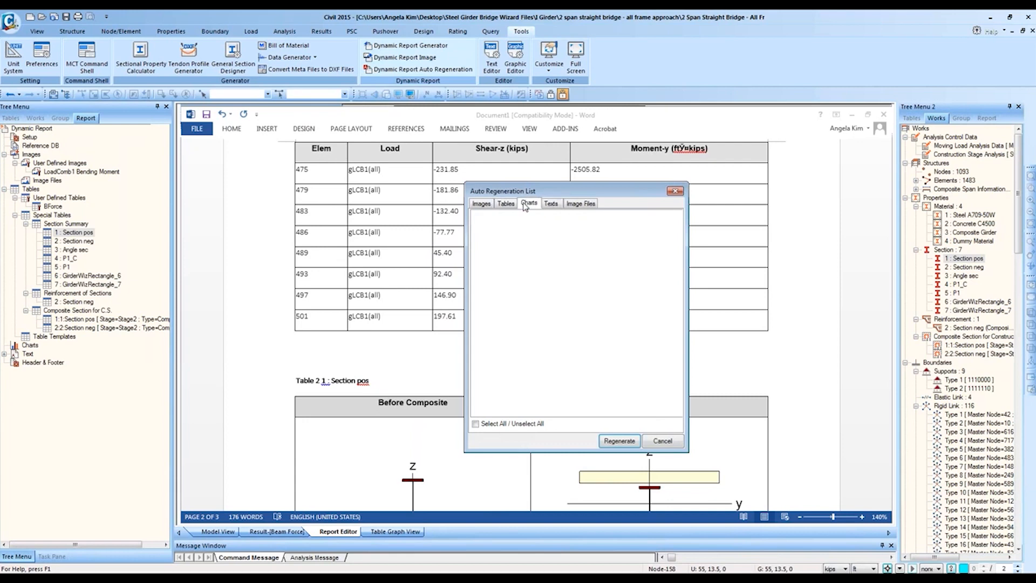
left_click(620, 441)
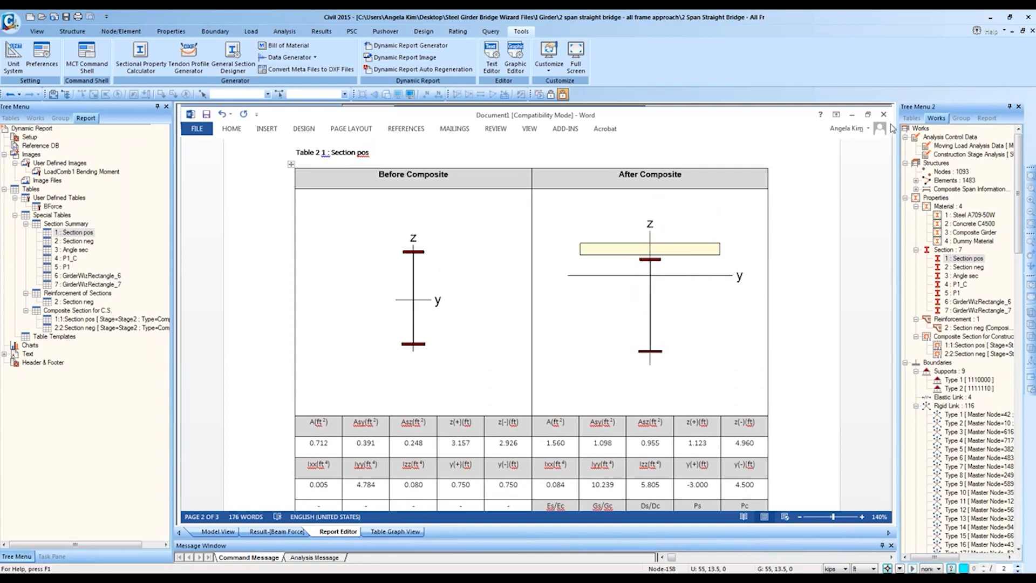
Step: Acknowledge report generation, then close the Table Graph View and Result-[Beam Force] tabs
left_click(626, 331)
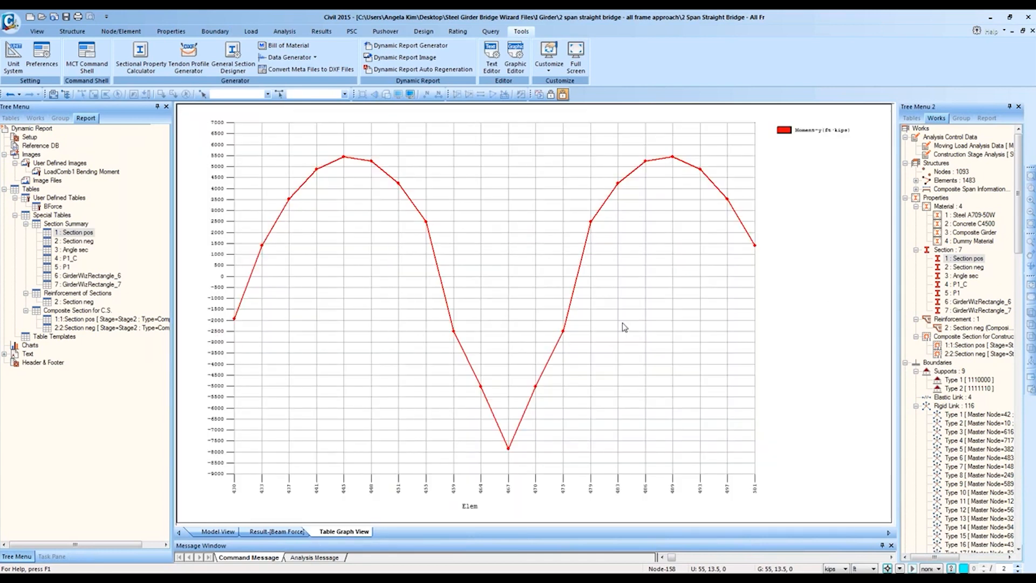
right_click(355, 534)
left_click(366, 550)
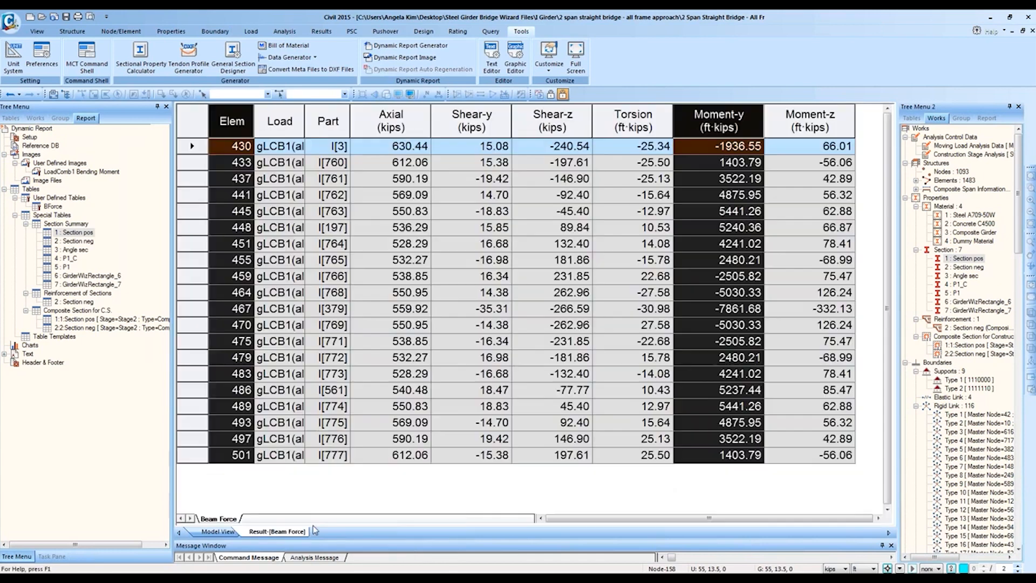
right_click(303, 533)
left_click(324, 551)
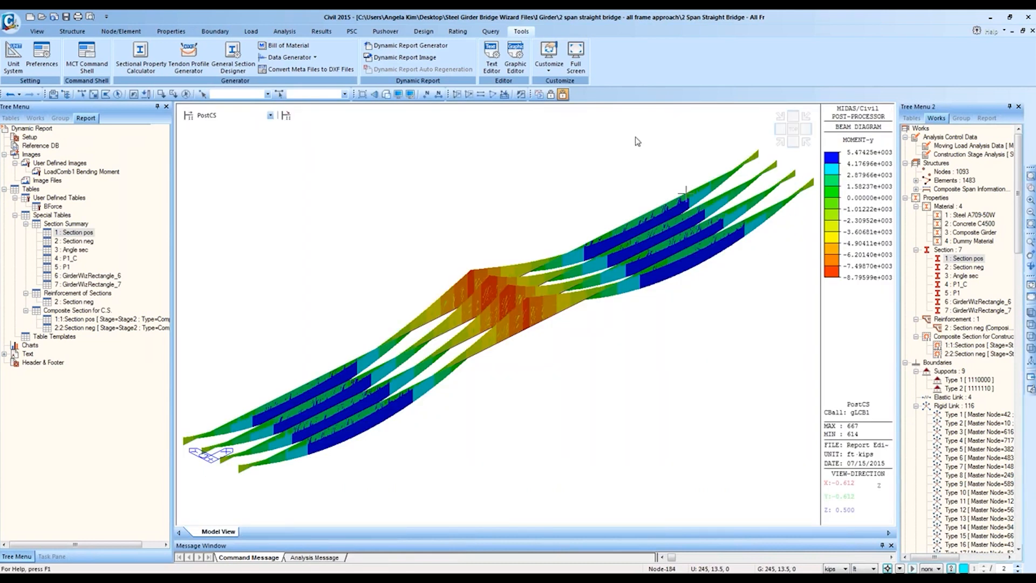
Step: Switch to the Design tab, view and dismiss the steel design options, then start a screen capture
left_click(423, 32)
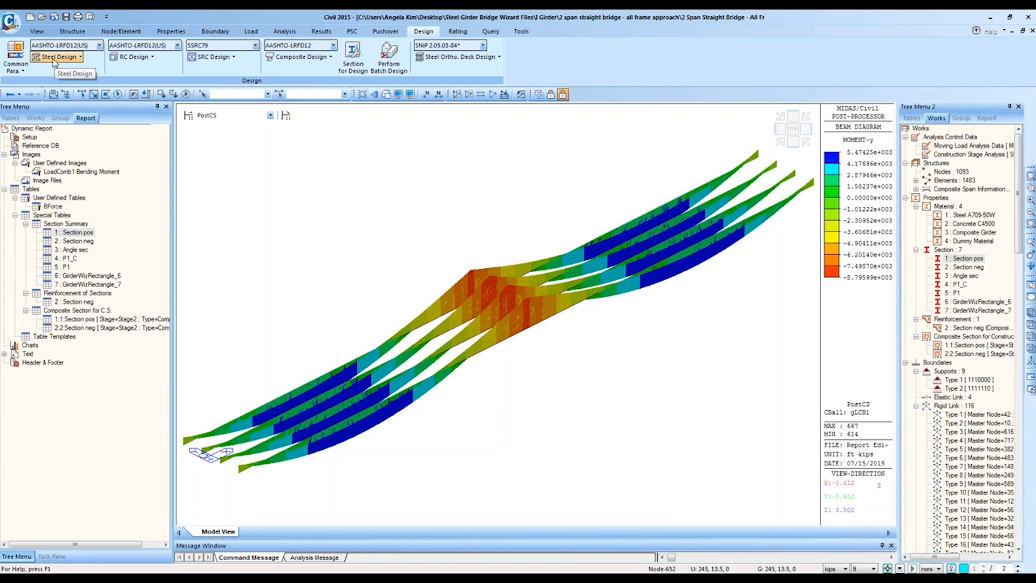
left_click(76, 58)
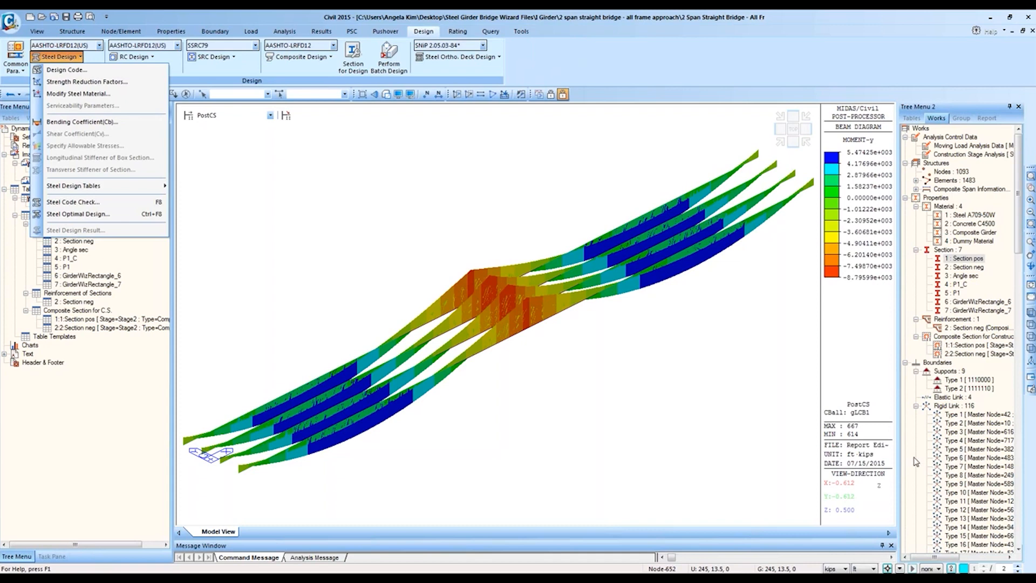
left_click(893, 425)
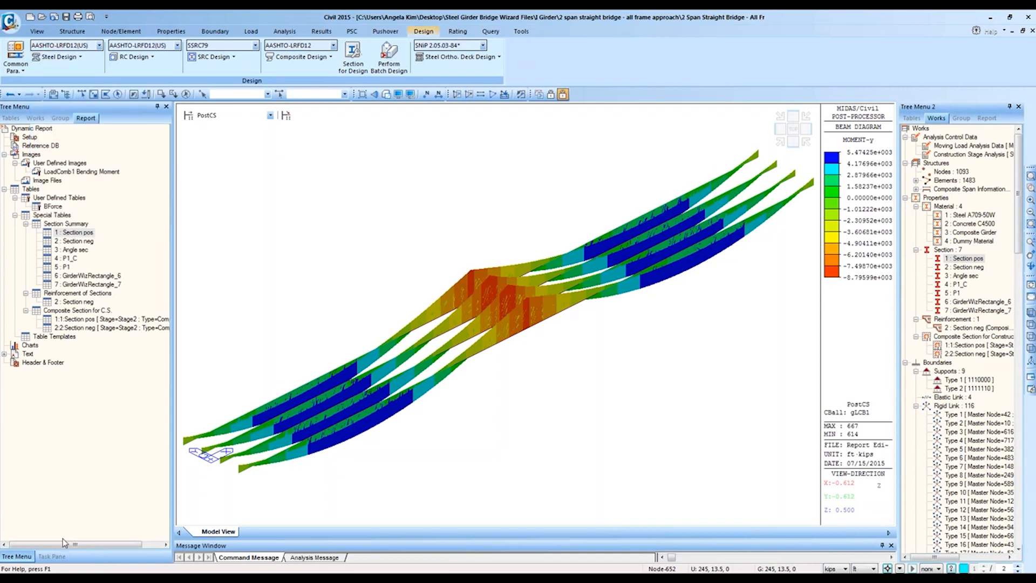
key("Print")
Step: Capture the Handouts panel listing two PDFs in Snagit, maximize the editor, then close it
left_click(910, 435)
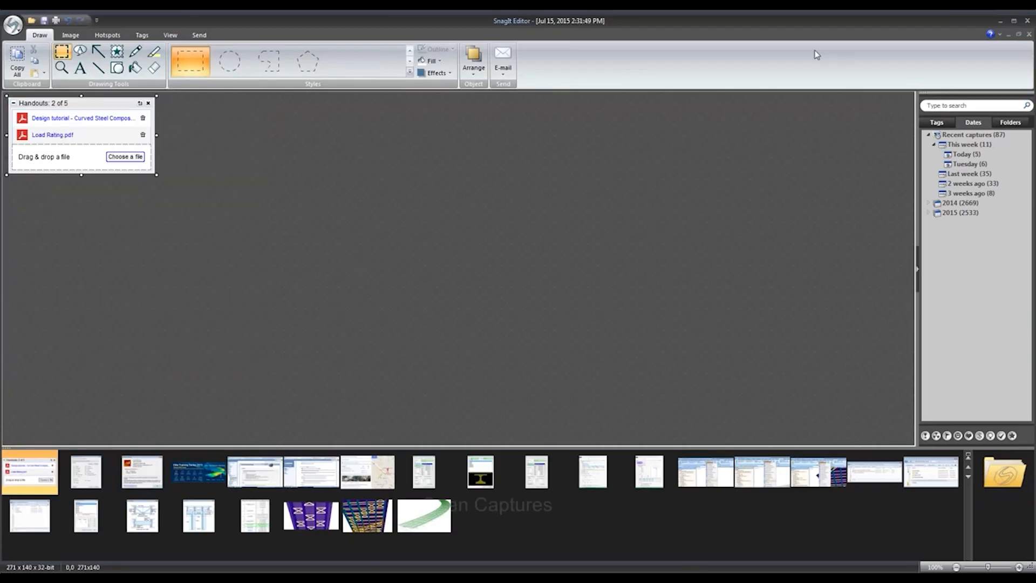
scroll(254, 111, "up", 3, "ctrl")
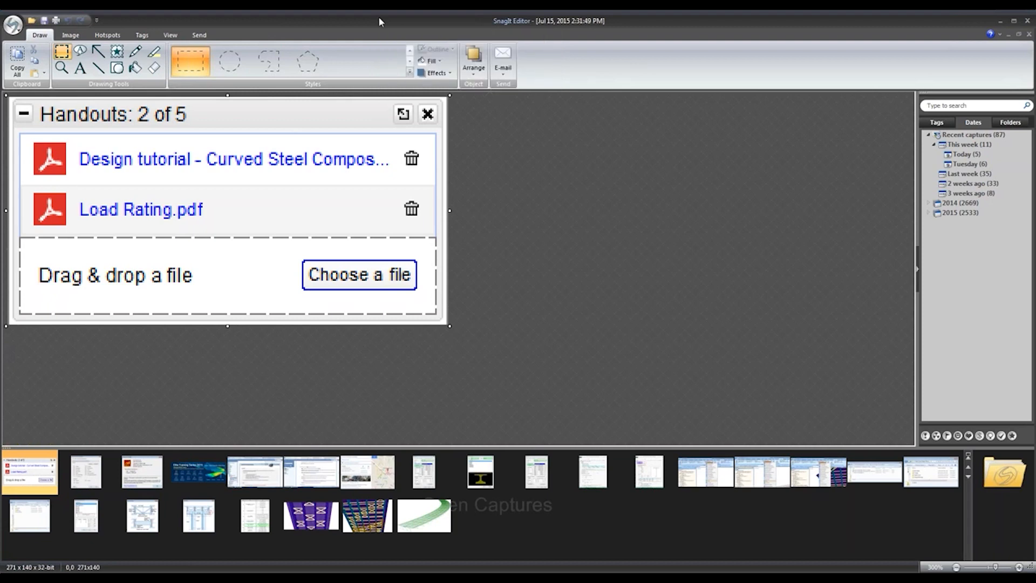
double_click(400, 22)
right_click(247, 579)
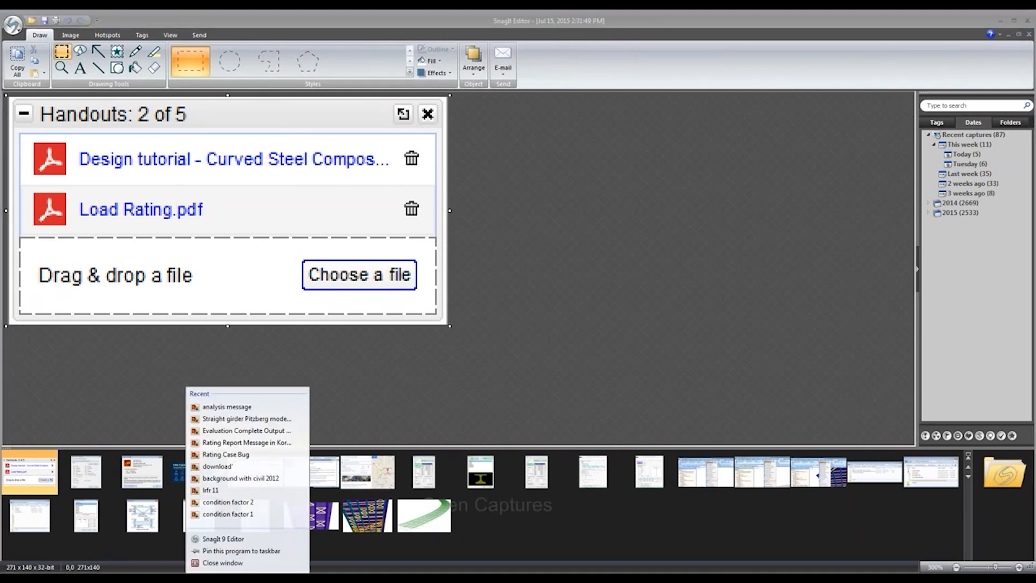
left_click(243, 562)
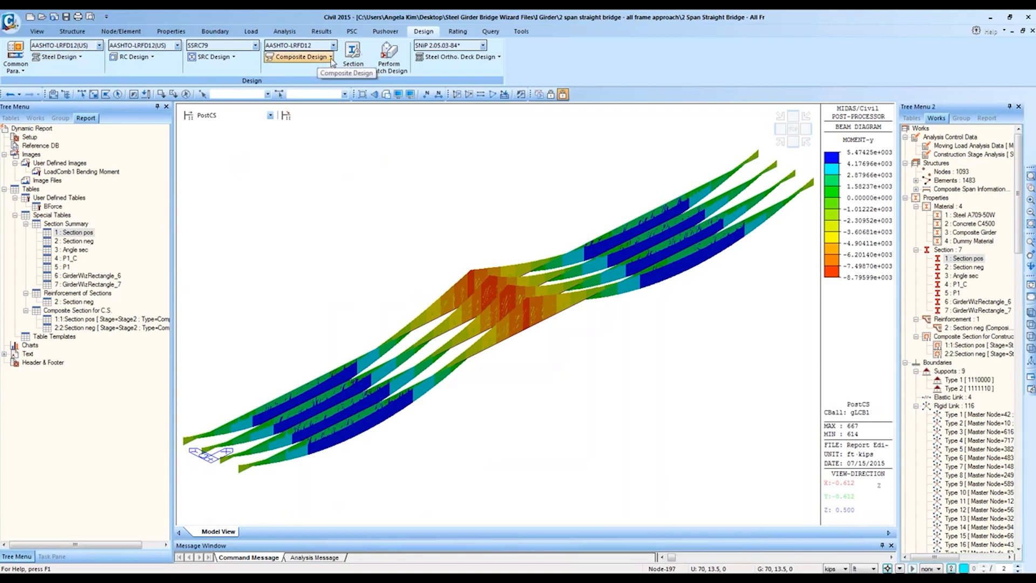
Step: Keep AASHTO-LRFD12 as the composite design code and bring up the Composite Steel Girder Design Parameters
left_click(331, 56)
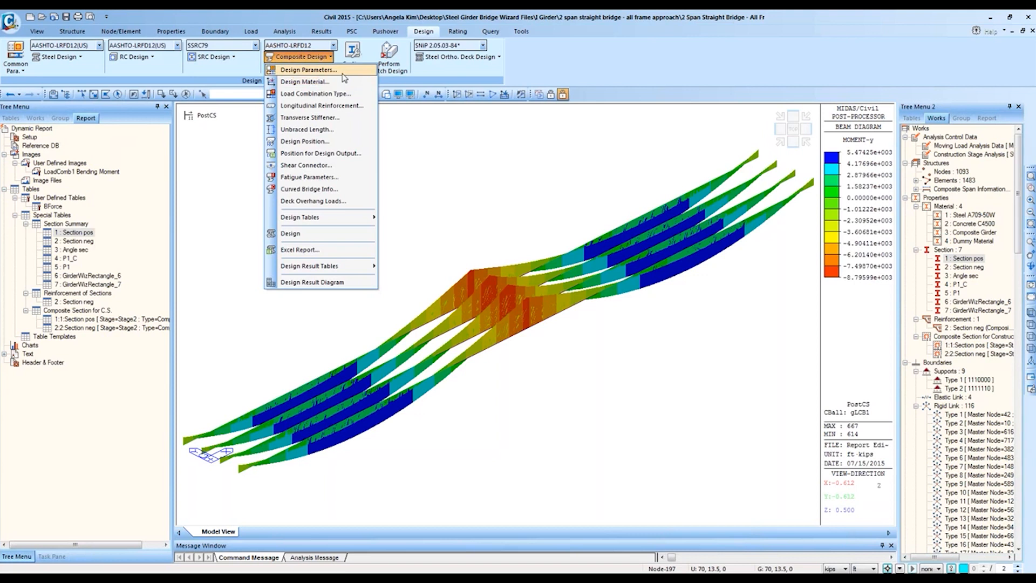
left_click(332, 45)
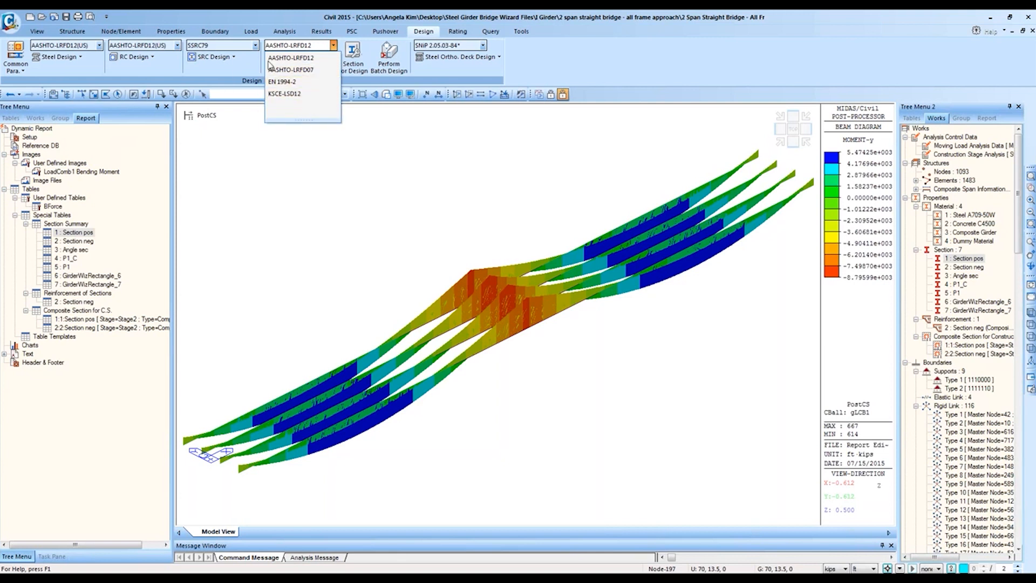
left_click(261, 70)
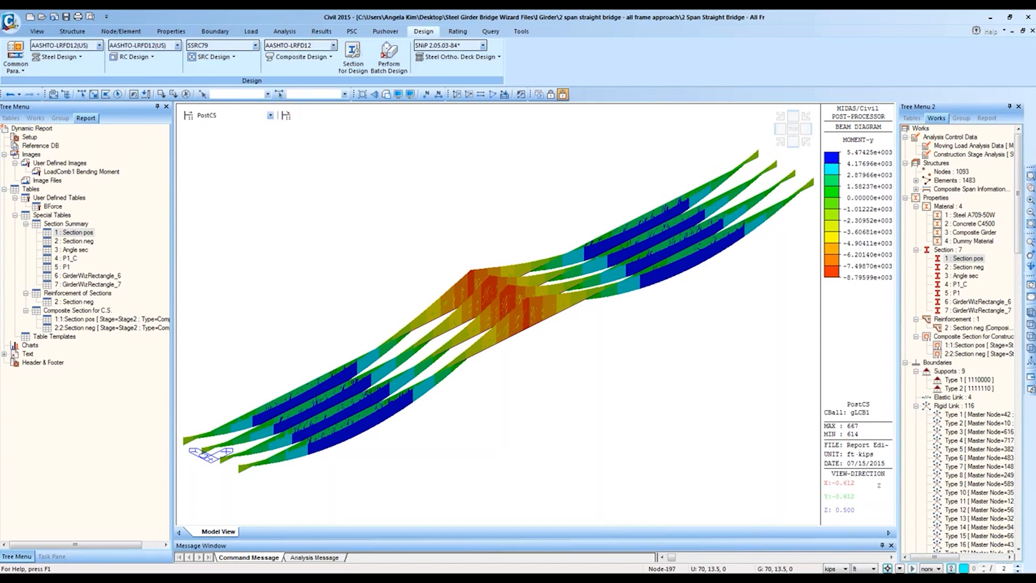
left_click(328, 57)
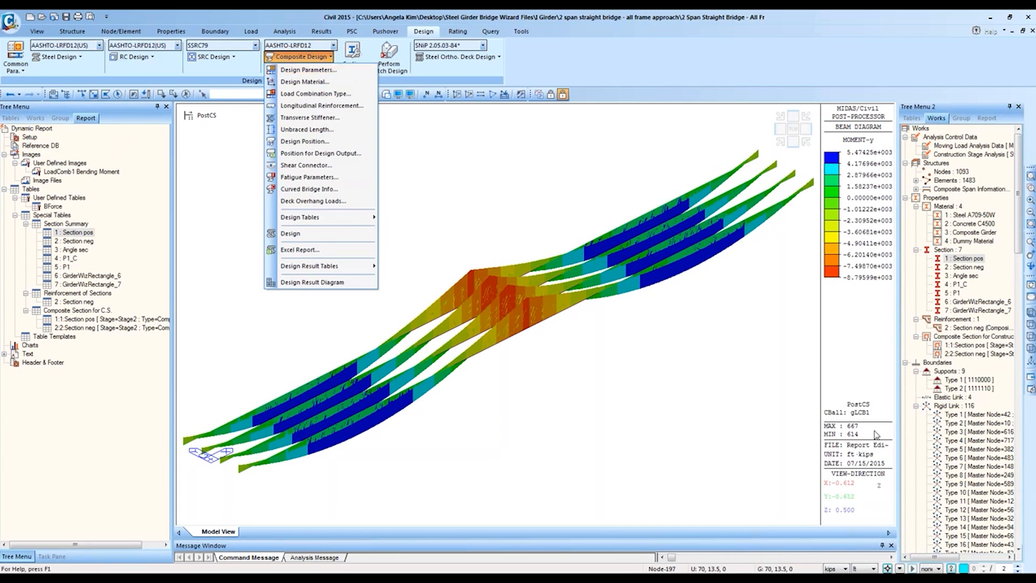
left_click(311, 71)
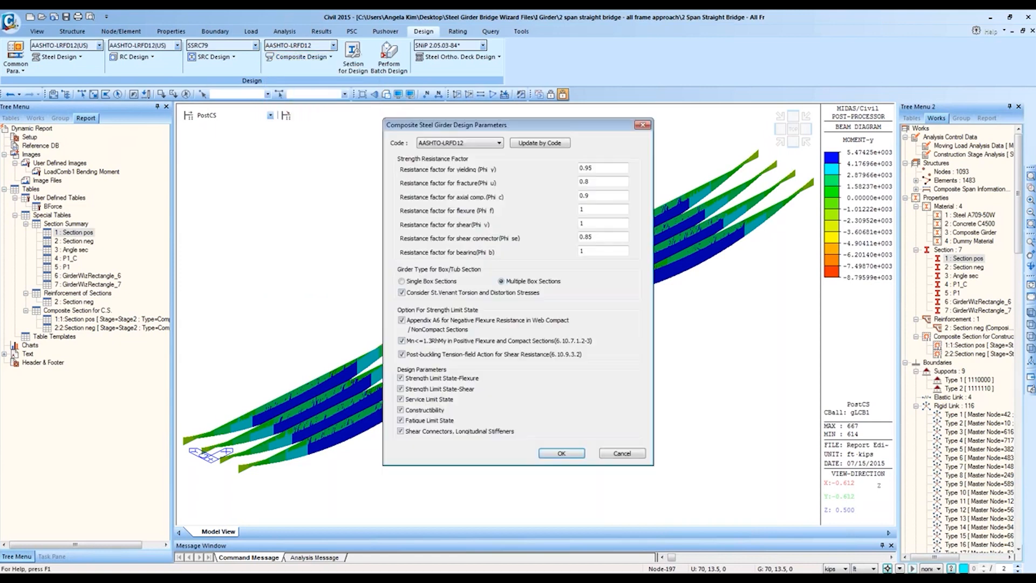
Step: Revisit the composite girder design parameters and accept them unchanged
left_click(623, 453)
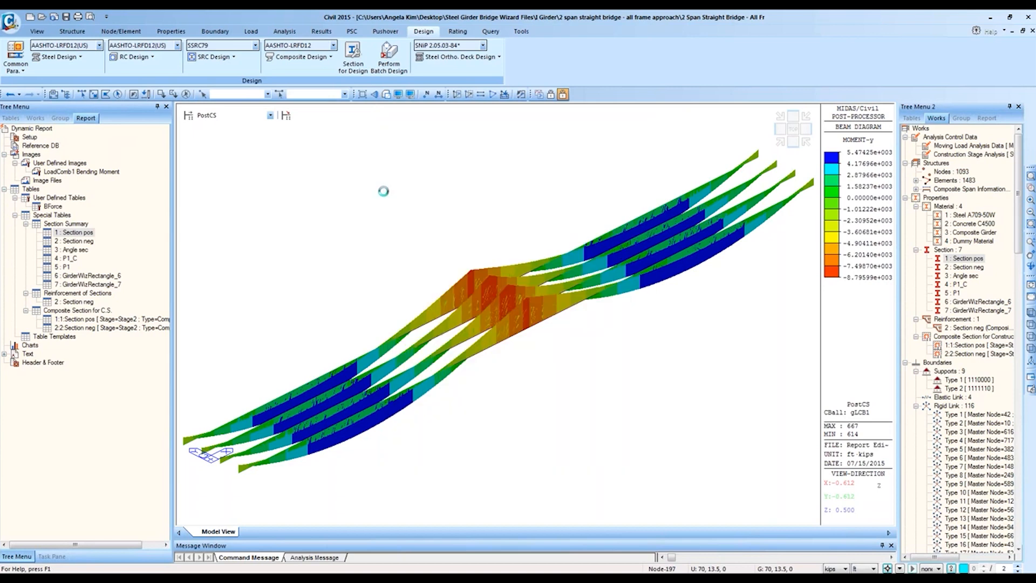
left_click(330, 57)
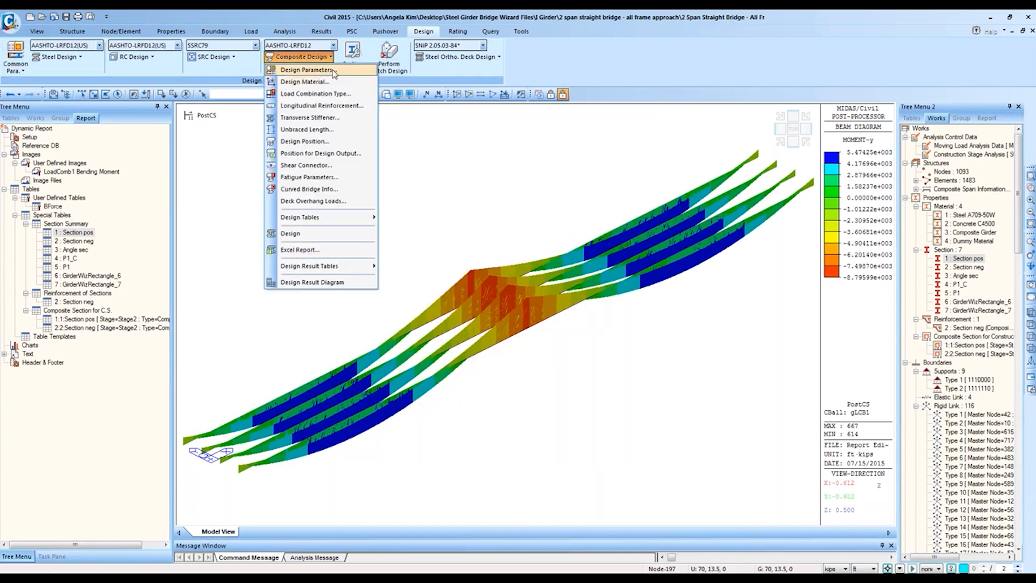
left_click(333, 71)
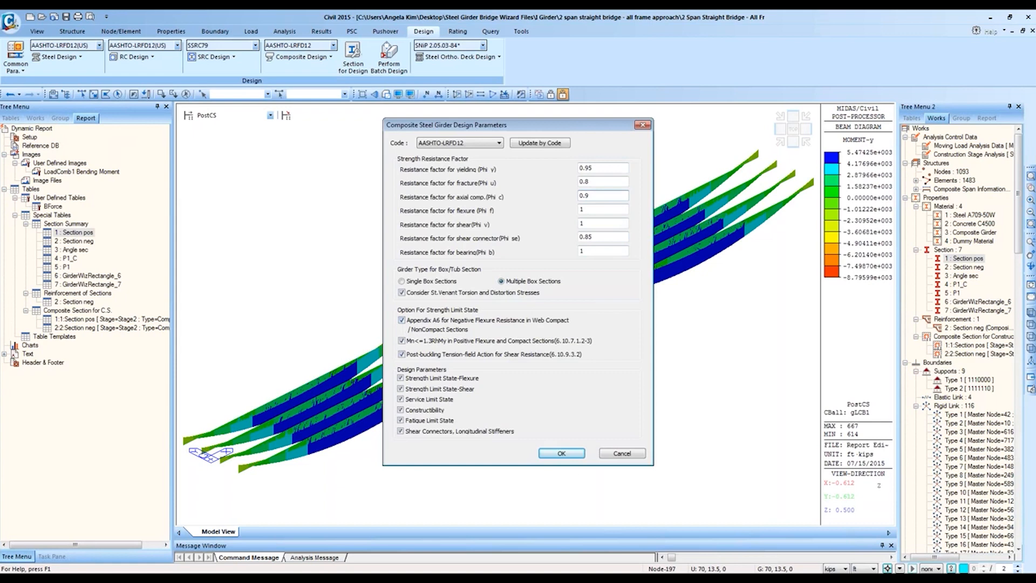
left_click(561, 453)
Step: Show composite material 3 in Design Material: A709-50W steel with Grade C4500 concrete
left_click(324, 56)
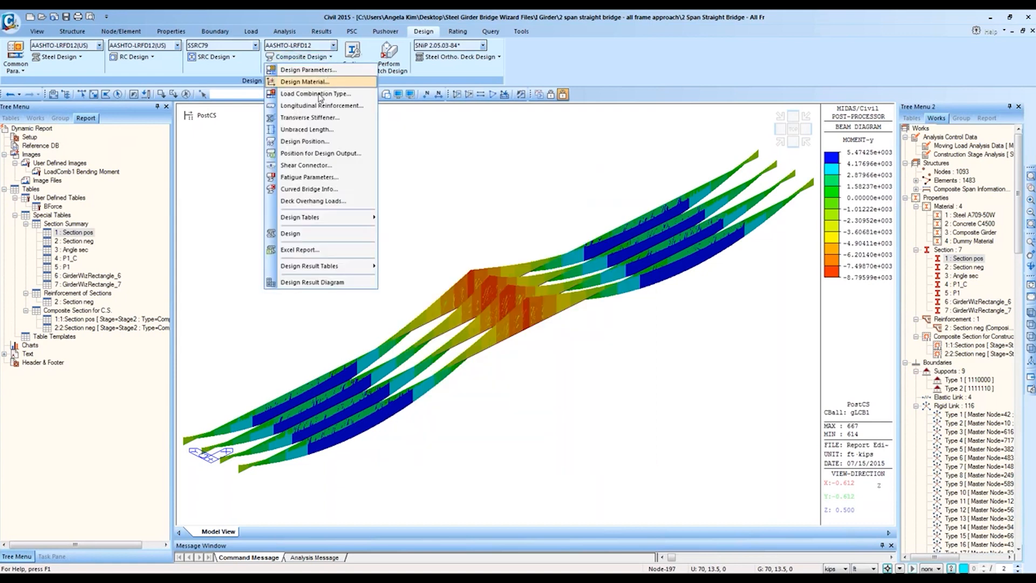
left_click(327, 81)
left_click(445, 189)
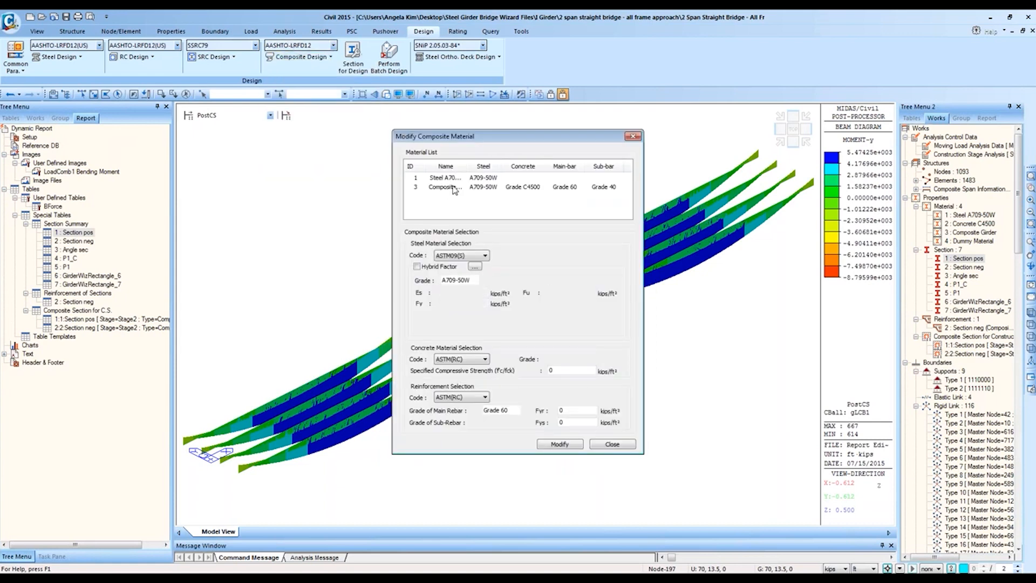
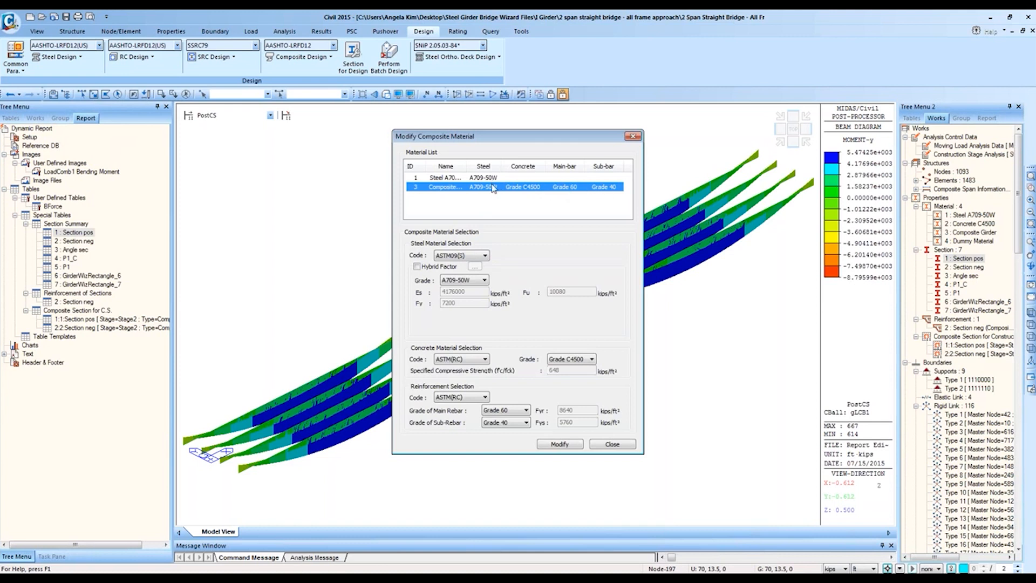
Step: Select the composite girder material and review its concrete grade and design code choices
left_click(450, 181)
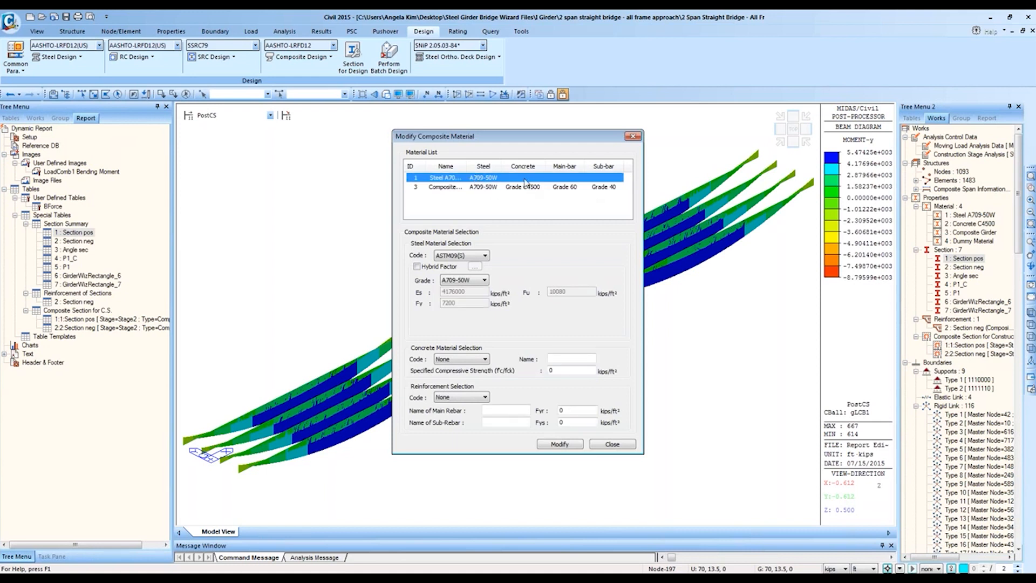
left_click(510, 191)
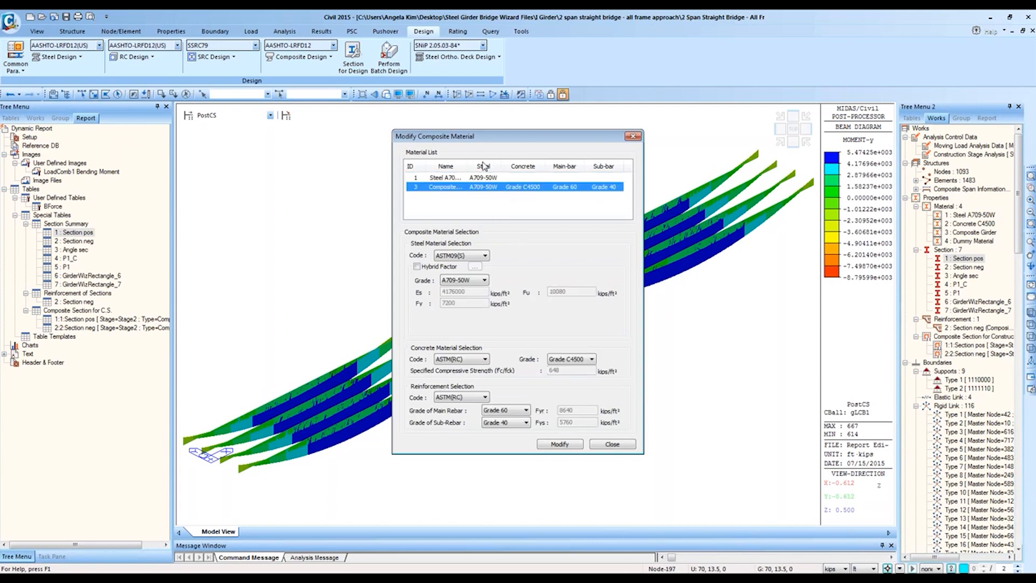
left_click(580, 360)
left_click(486, 360)
left_click(485, 360)
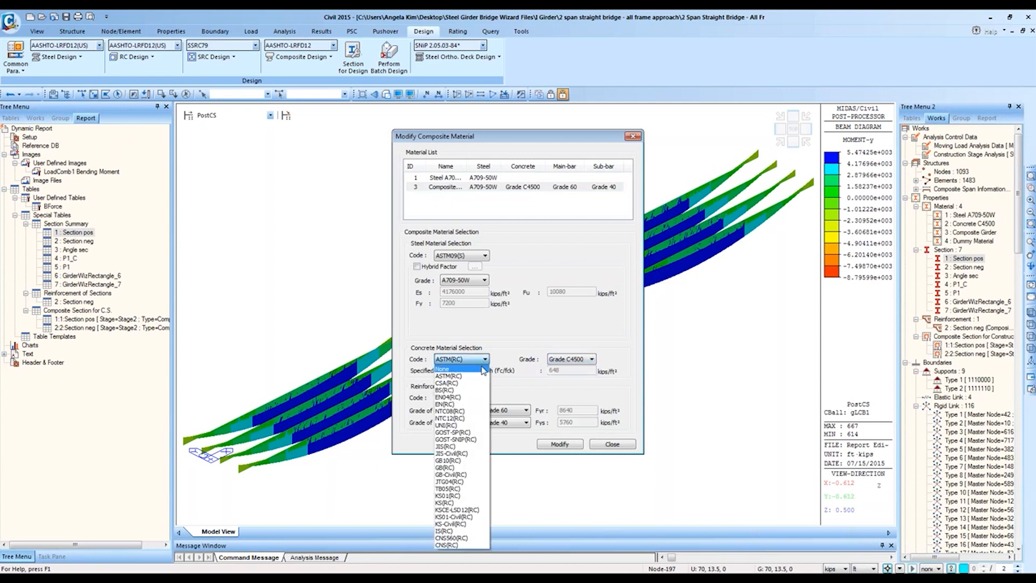
left_click(517, 375)
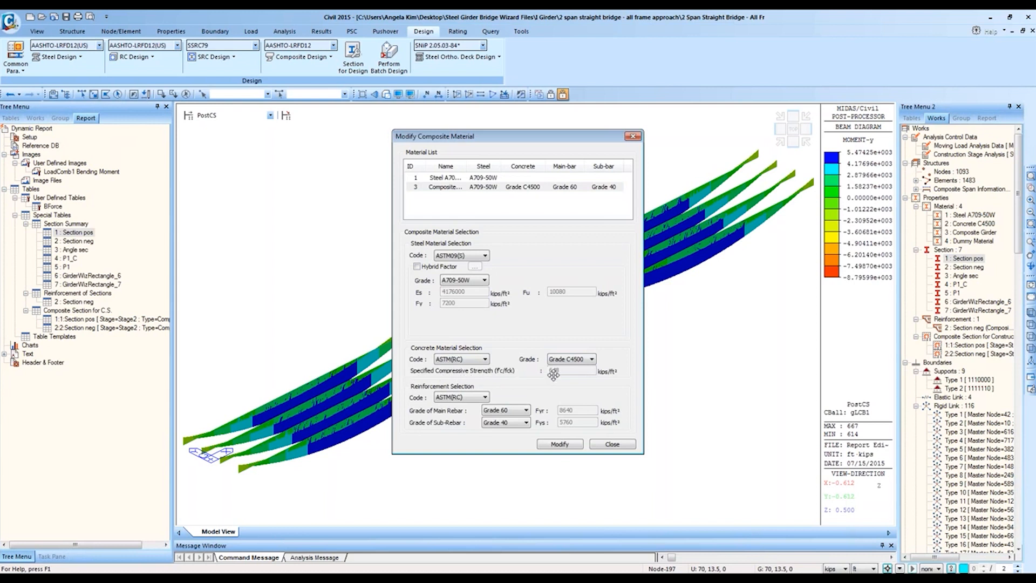
Step: Briefly set the concrete code to None, then restore ASTM(RC) with grade C4500
left_click(485, 359)
left_click(482, 370)
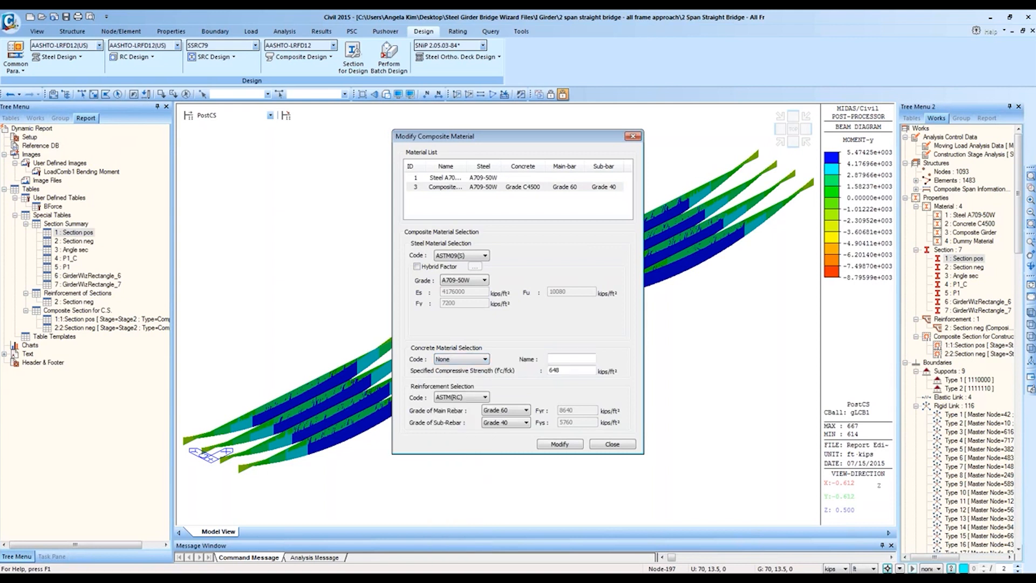
left_click(583, 372)
left_click(485, 359)
left_click(459, 375)
left_click(598, 358)
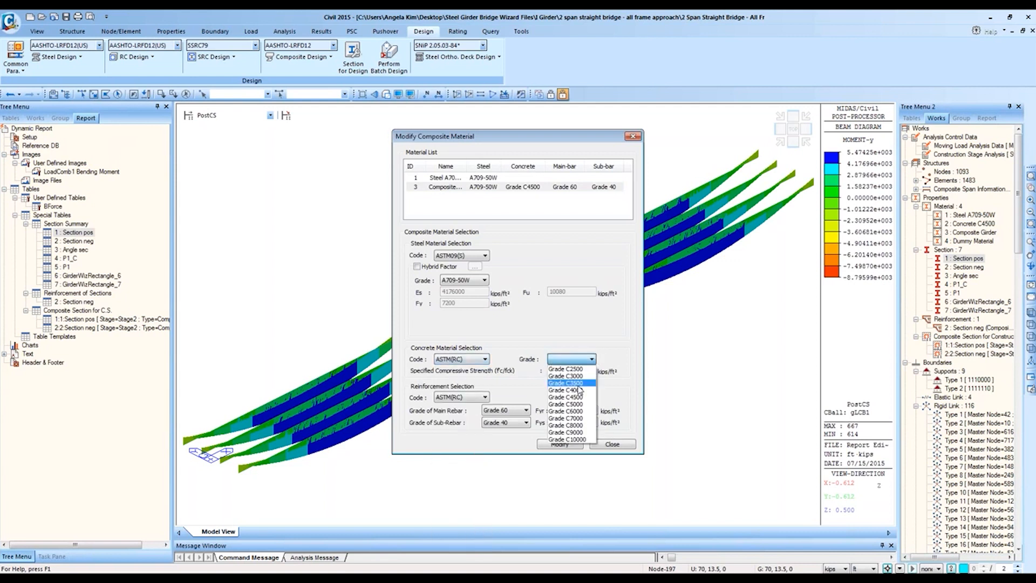
left_click(567, 400)
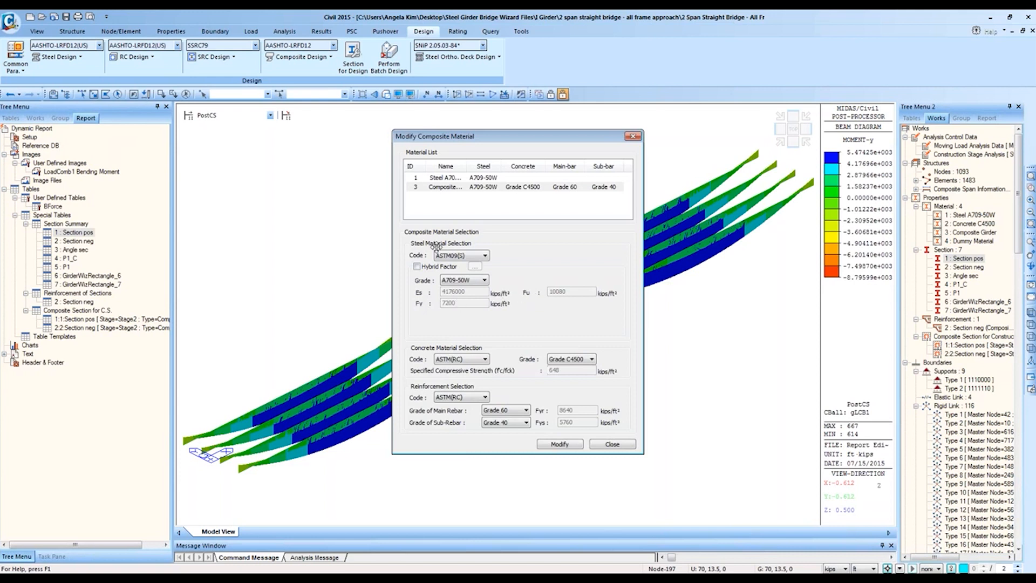
Step: Keep the steel code at ASTM09(S) and turn on Hybrid Factor for the girder steel
left_click(485, 255)
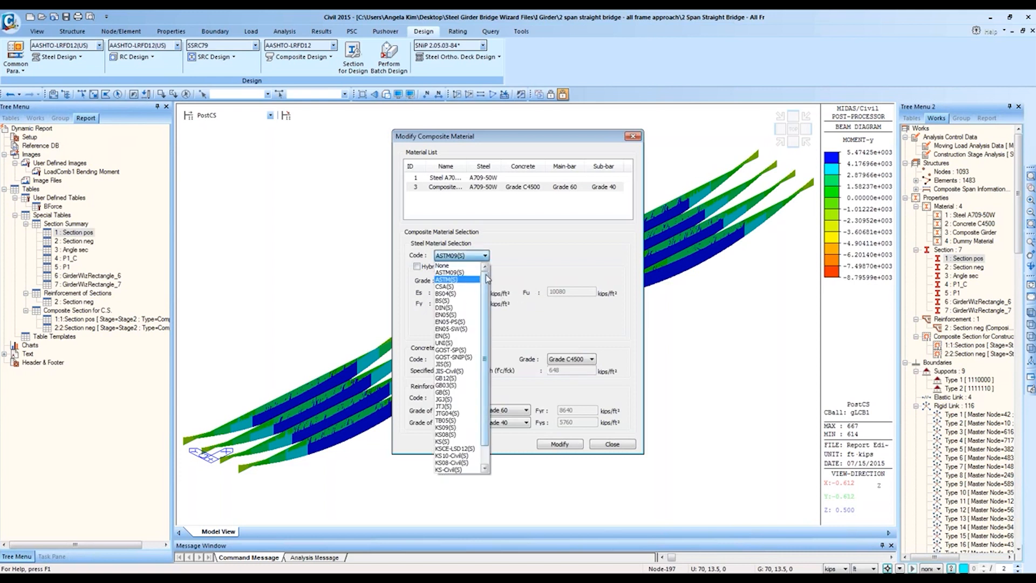
left_click(459, 267)
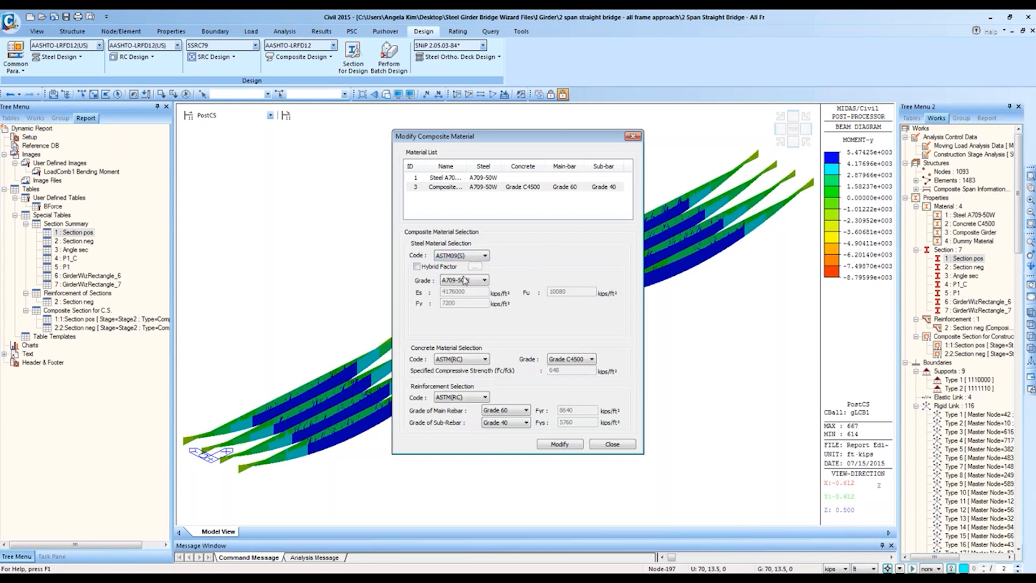
left_click(417, 266)
left_click(474, 267)
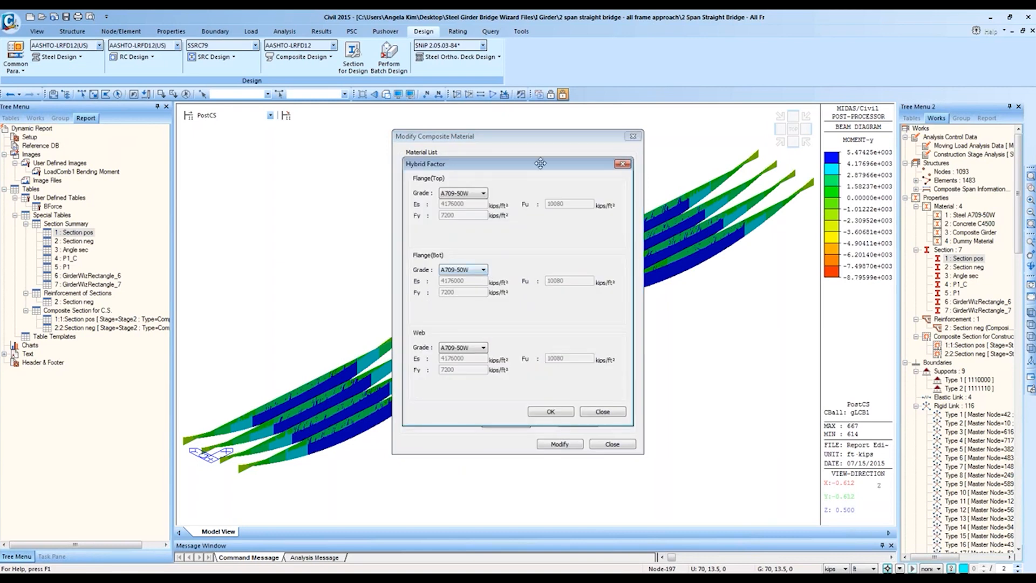
Step: Set the bottom flange steel to A588-46 in the Hybrid Factor settings and confirm
left_click_drag(539, 166, 644, 214)
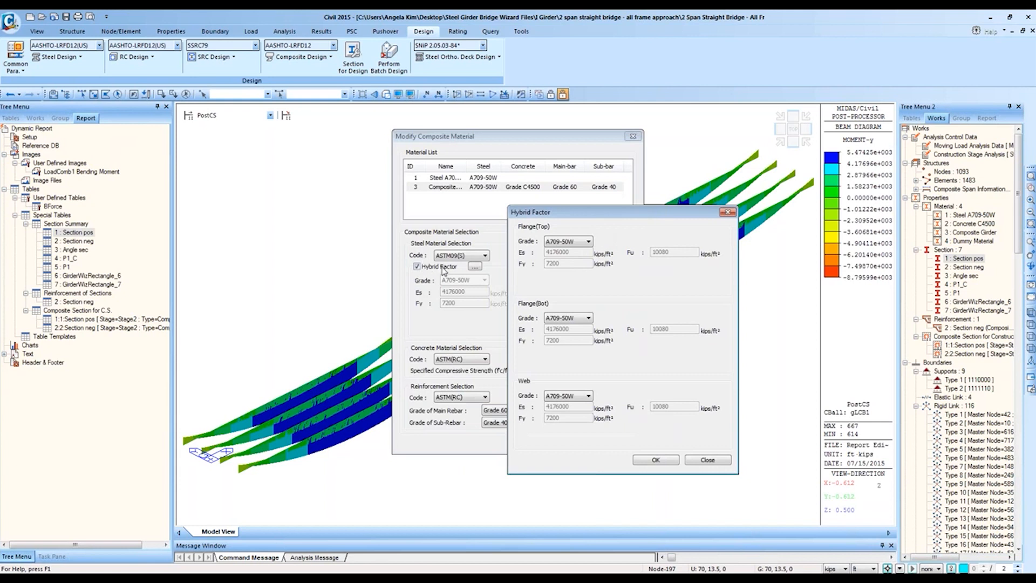
left_click(580, 319)
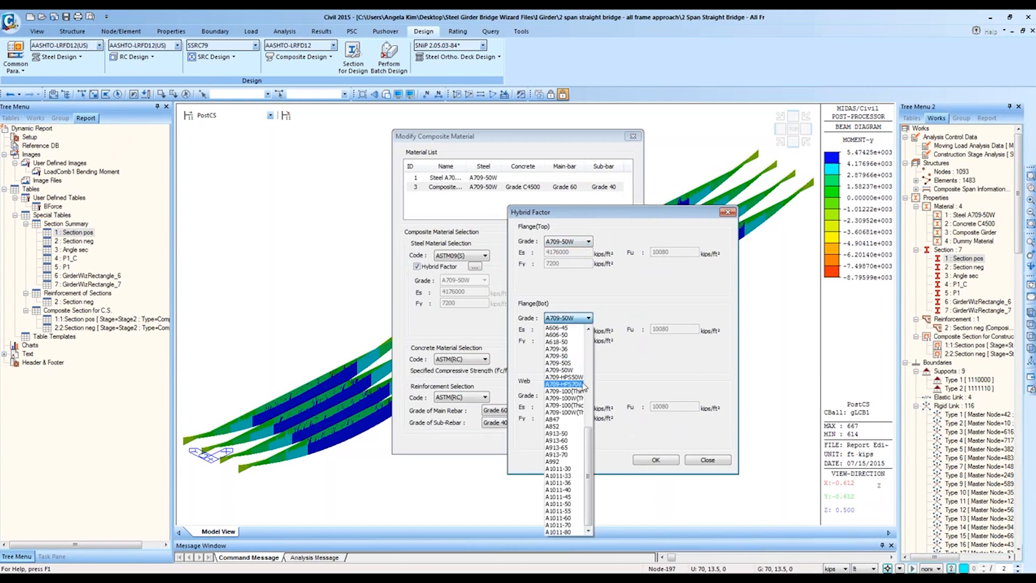
scroll(561, 410, "up", 9)
left_click(557, 511)
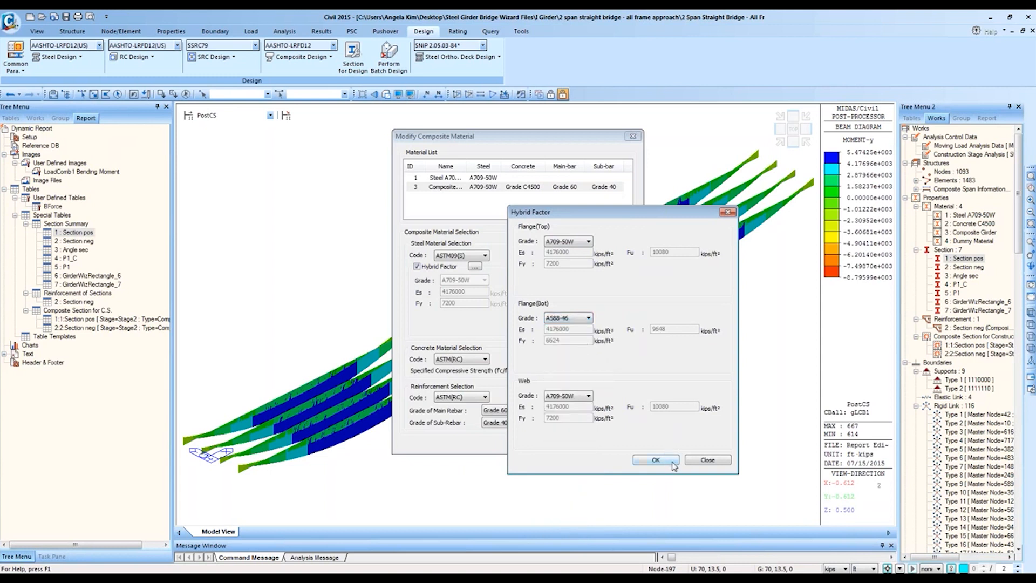
left_click(714, 462)
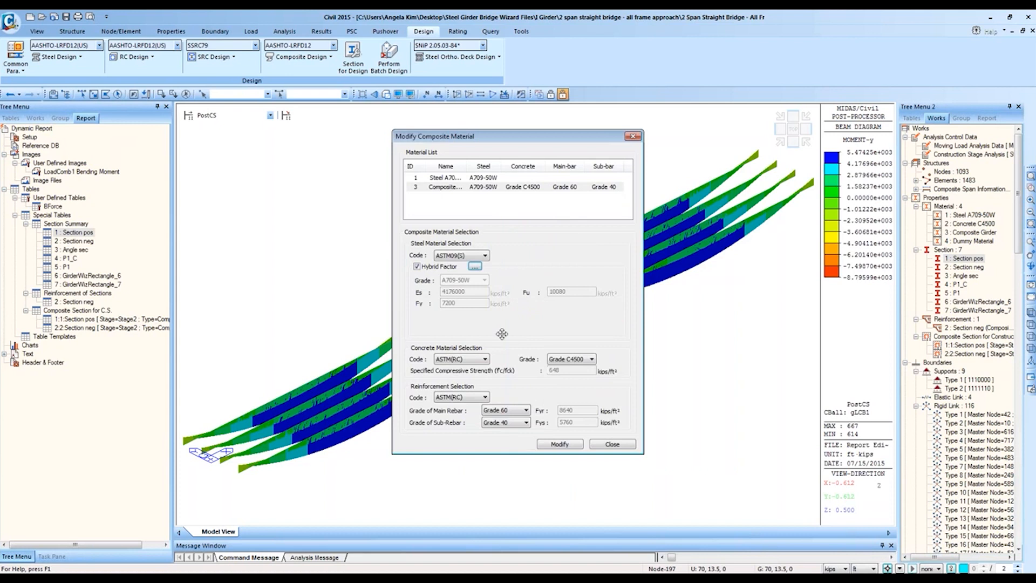
Step: Turn Hybrid Factor back off and close the composite material editor
left_click(417, 266)
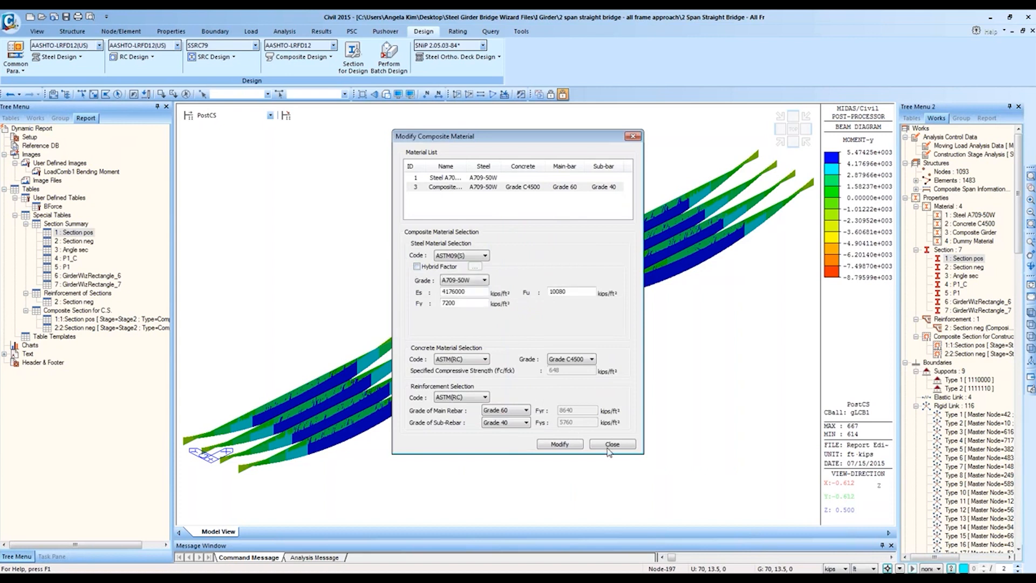
left_click(612, 444)
left_click(286, 57)
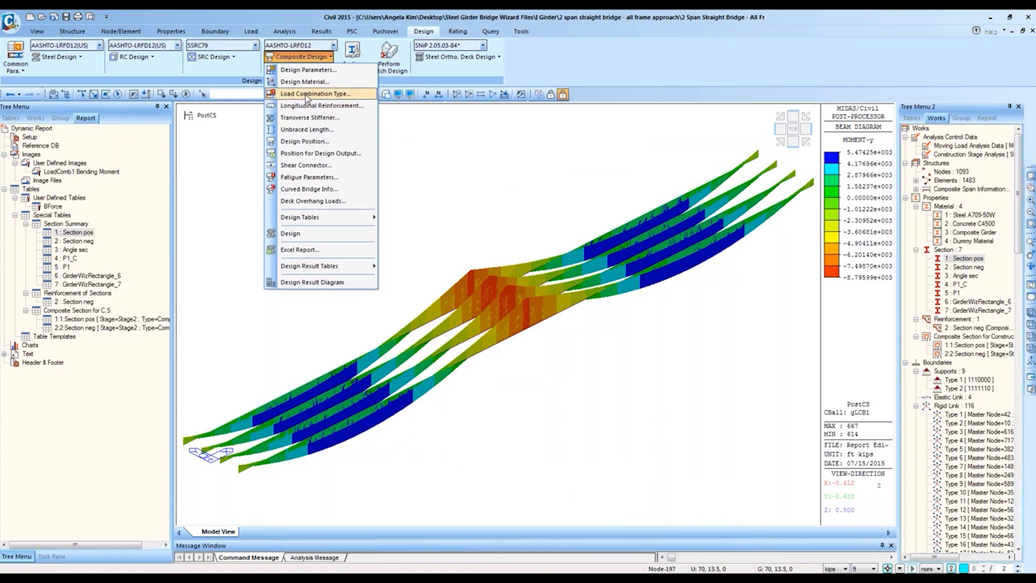
Step: Review the transverse stiffener settings for Section pos
left_click(333, 119)
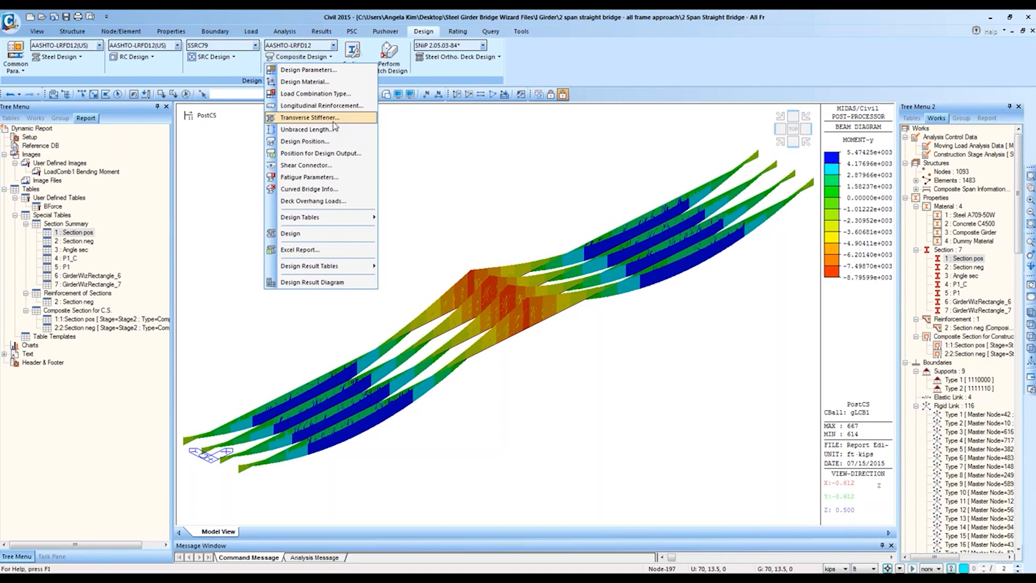
left_click(294, 173)
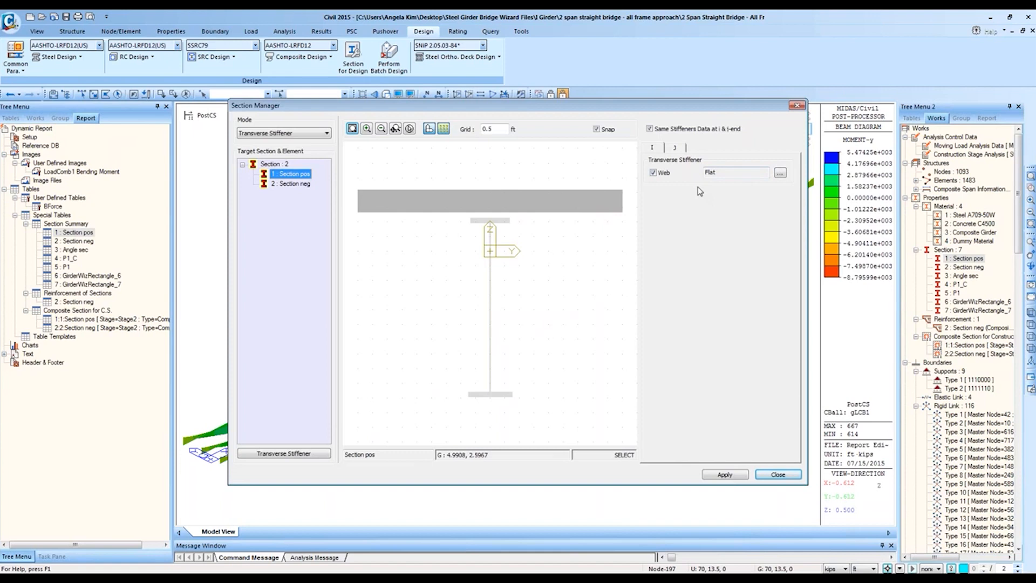
left_click(796, 105)
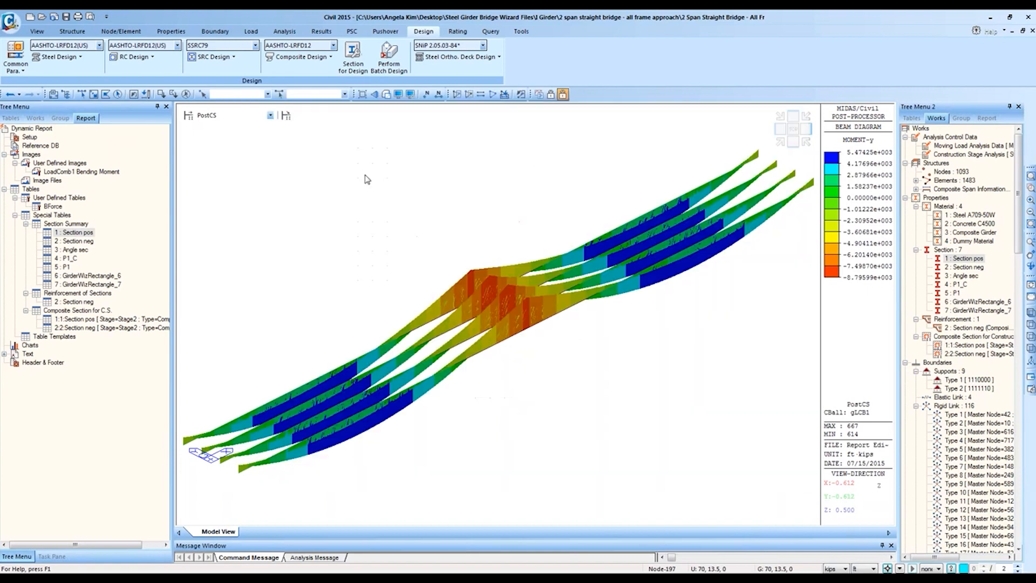
Step: Inspect the stiffener properties in the Section pos section data from the works tree
left_click(36, 118)
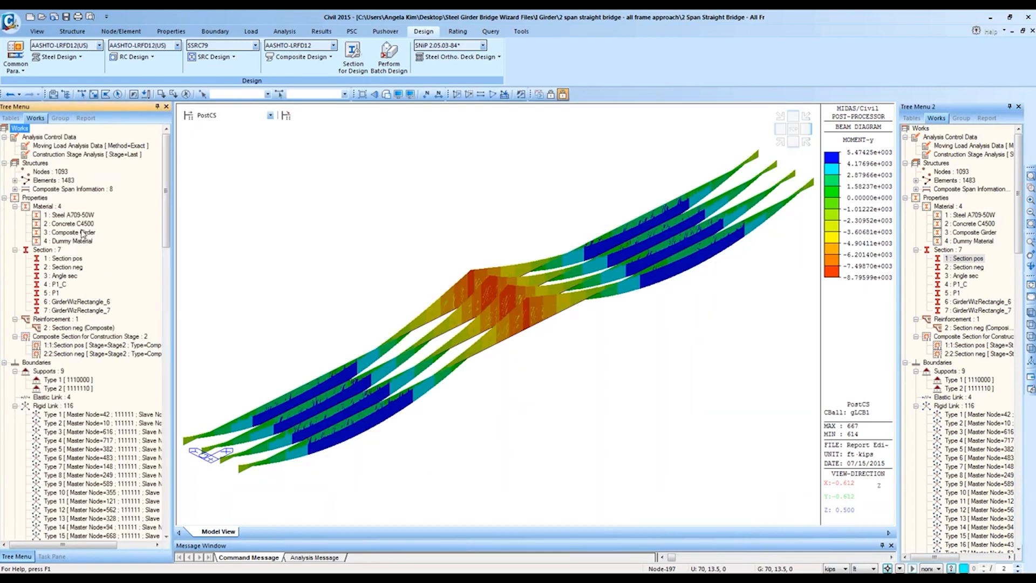
left_click(62, 258)
right_click(62, 258)
left_click(114, 410)
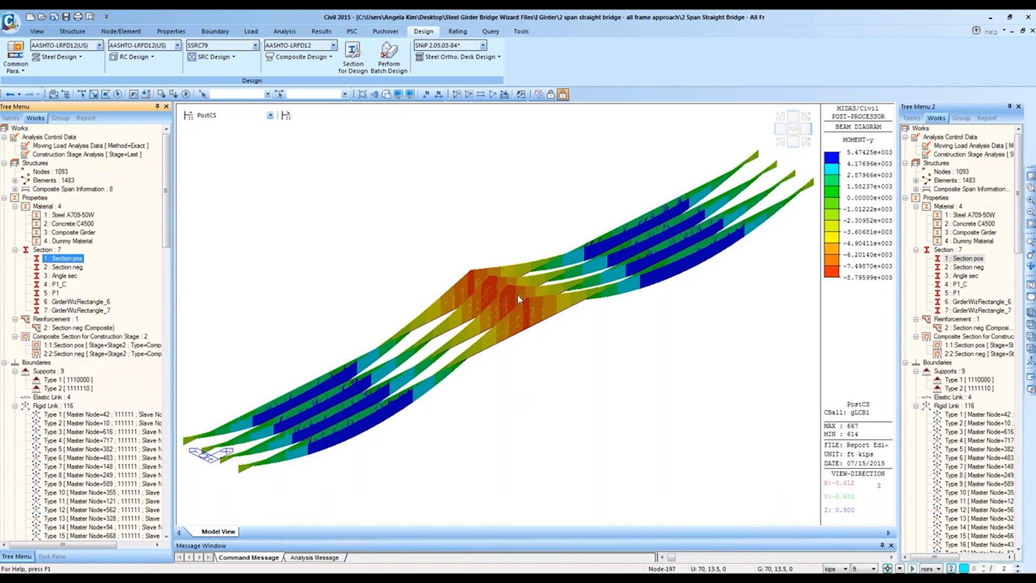
left_click(546, 326)
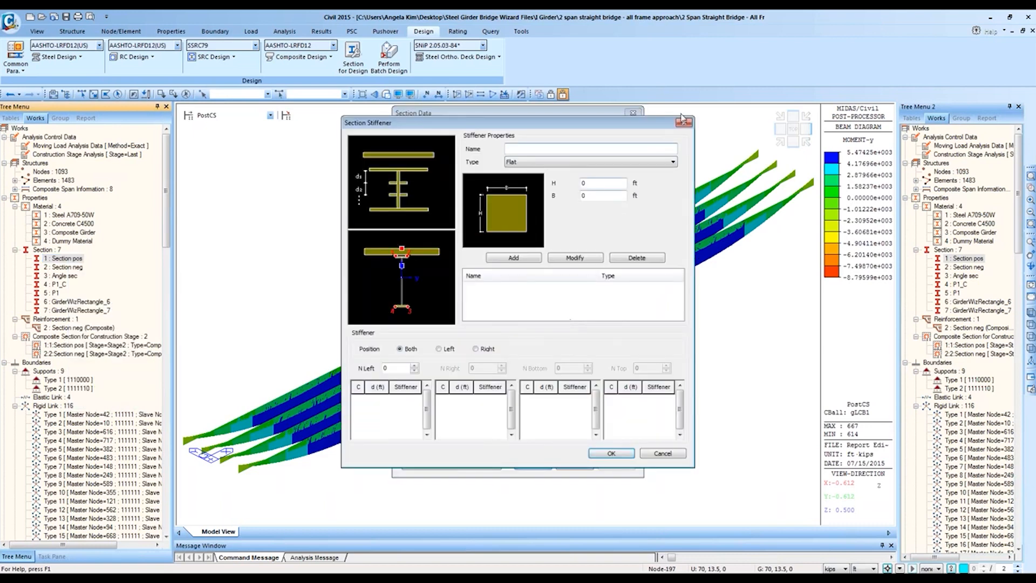
left_click(684, 124)
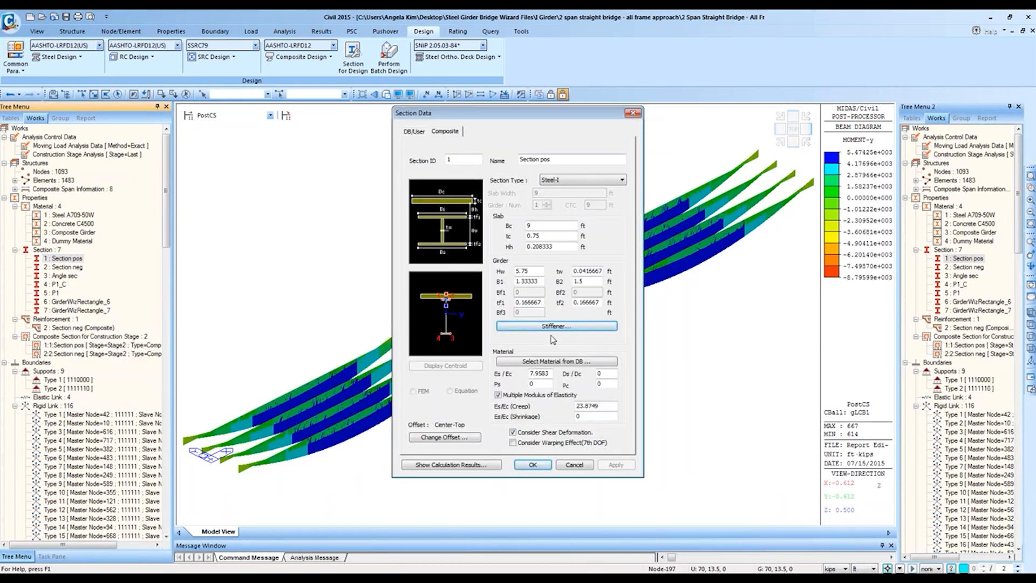
left_click(633, 112)
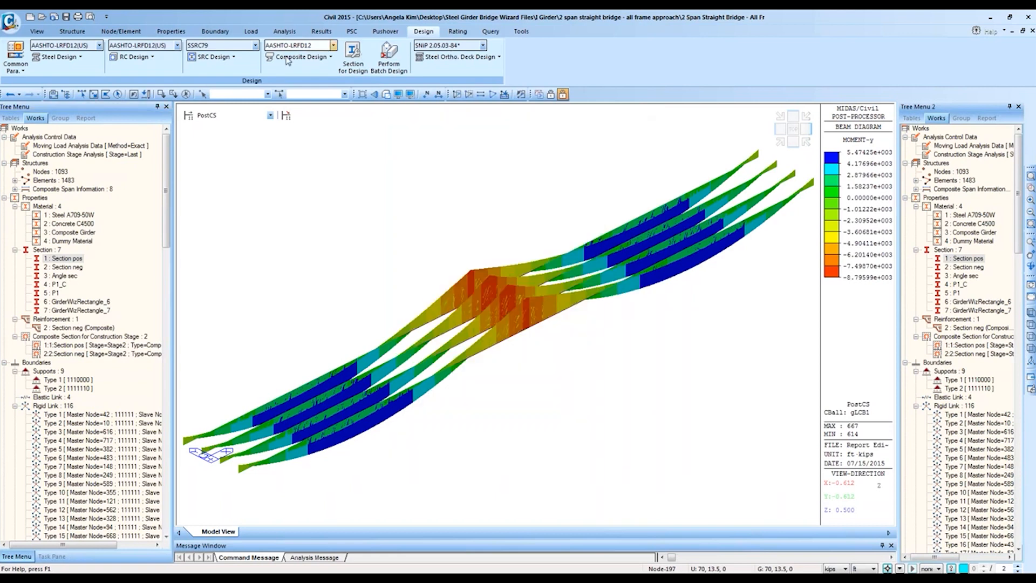
Step: Recheck the transverse stiffener diagram, then bring up the Unbraced Length settings
left_click(316, 58)
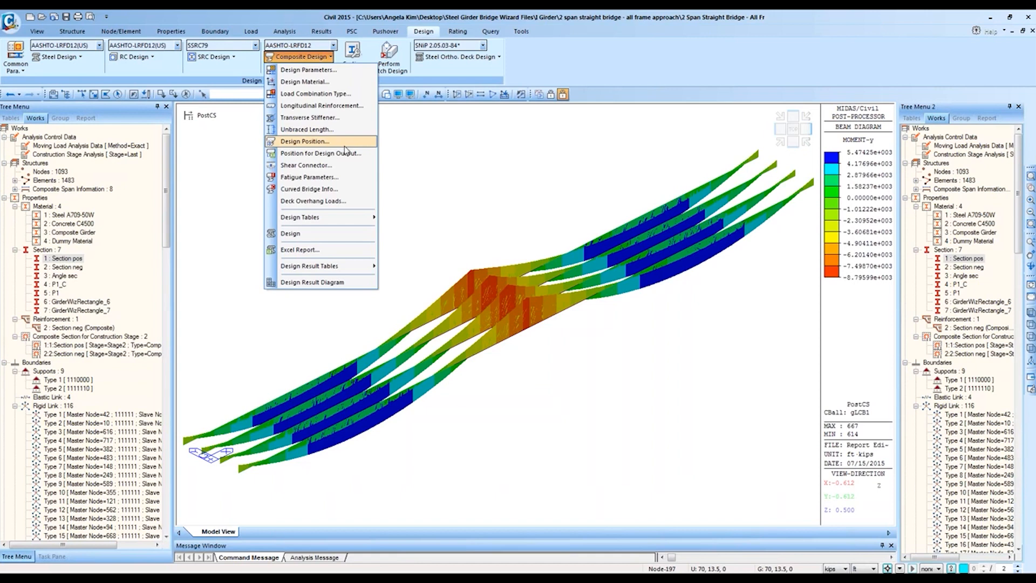
left_click(333, 119)
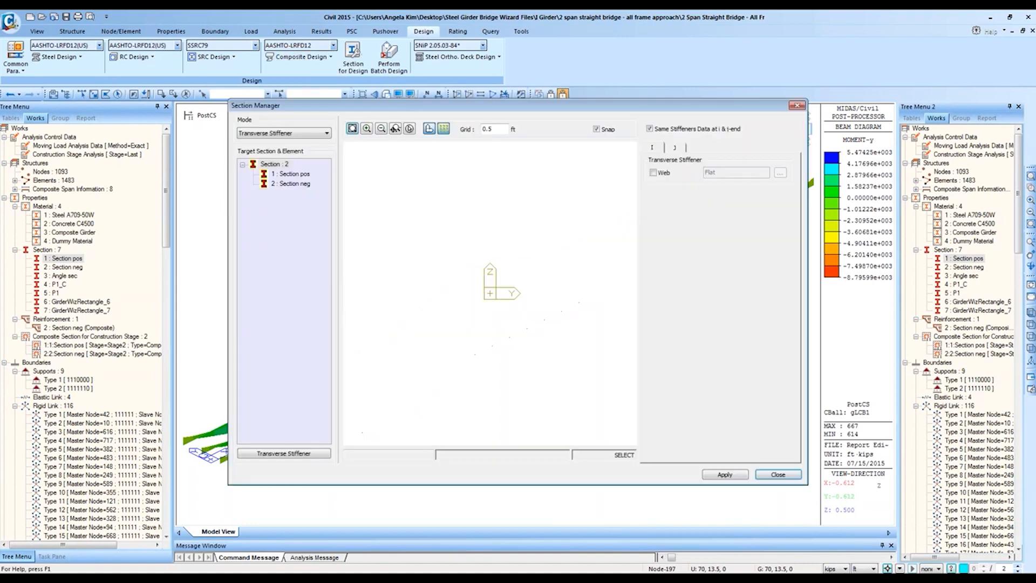
left_click_drag(413, 112, 377, 164)
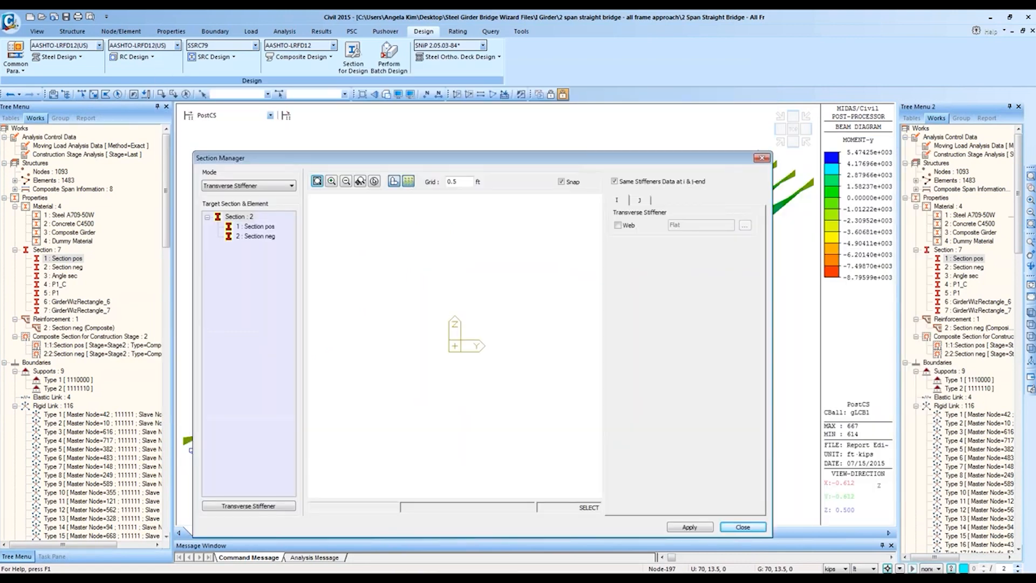
left_click(761, 158)
left_click(298, 57)
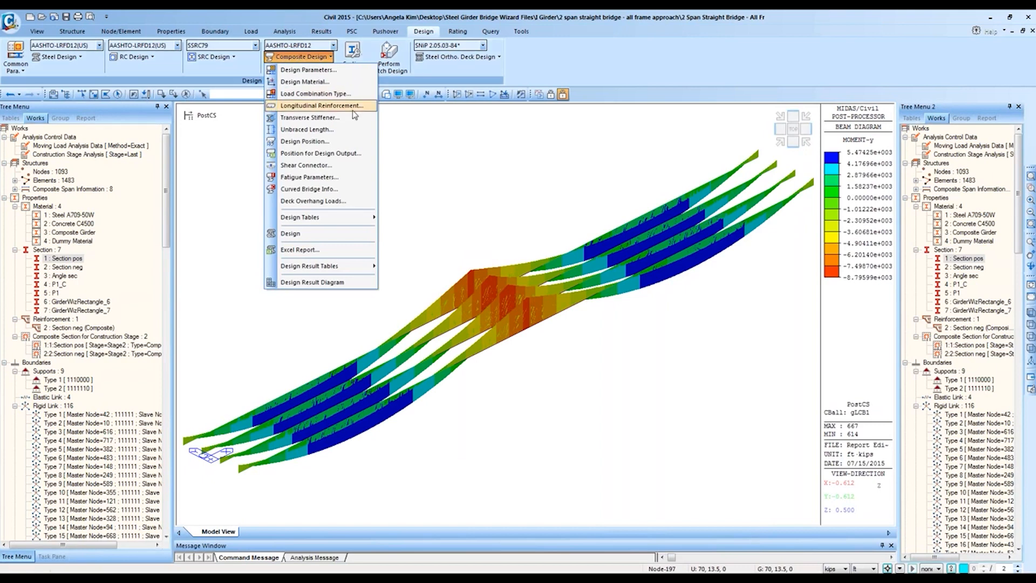
left_click(346, 130)
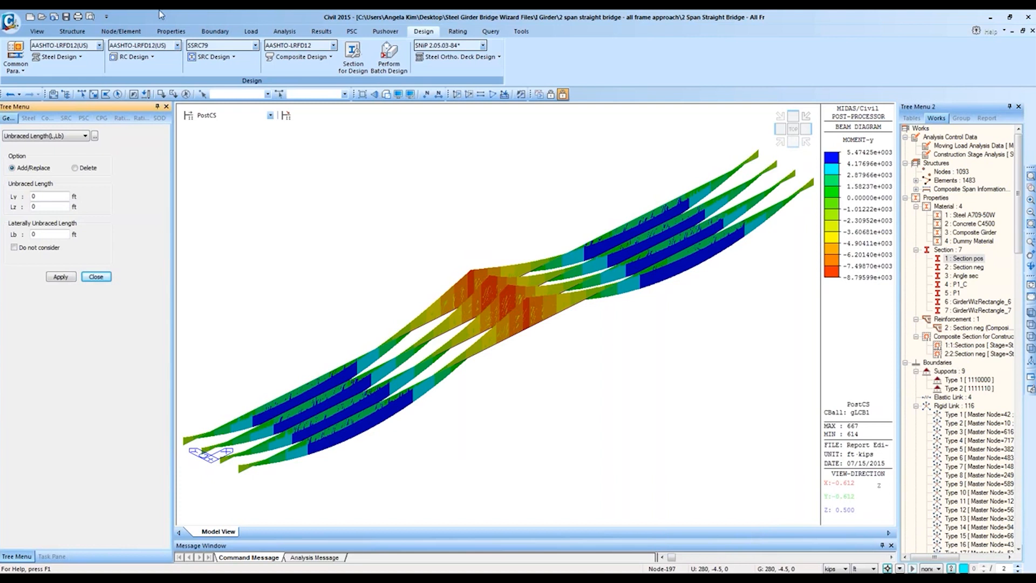
Step: Reset the view, add the truss elements to the active model, and switch to plan view
left_click(36, 31)
left_click(36, 57)
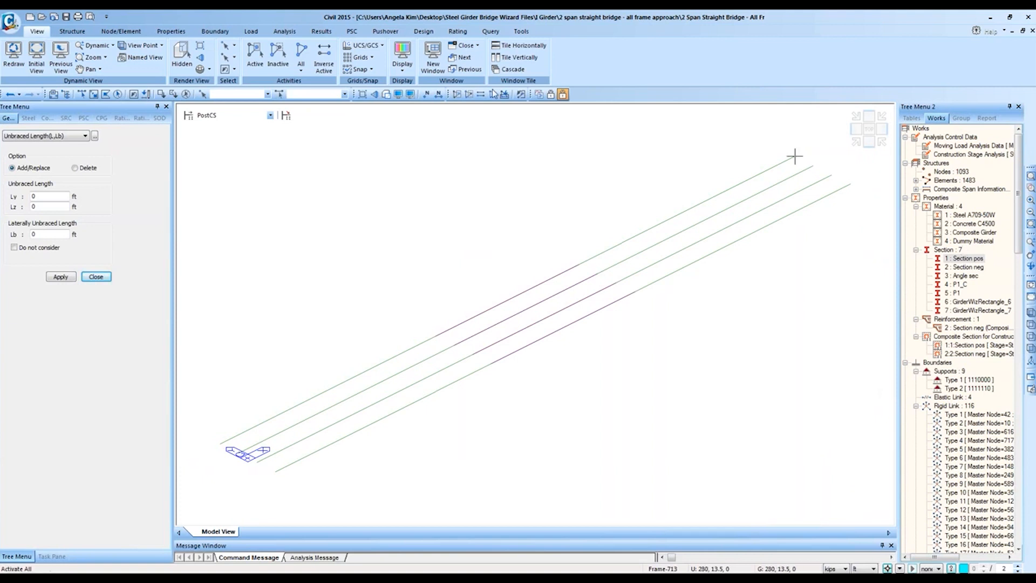
left_click(954, 181)
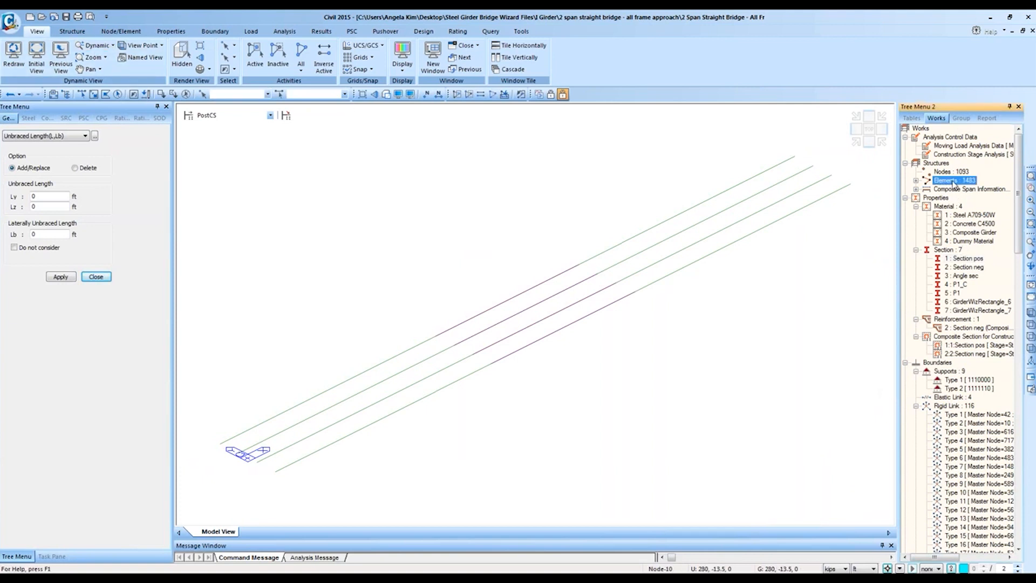
left_click(954, 184)
right_click(955, 190)
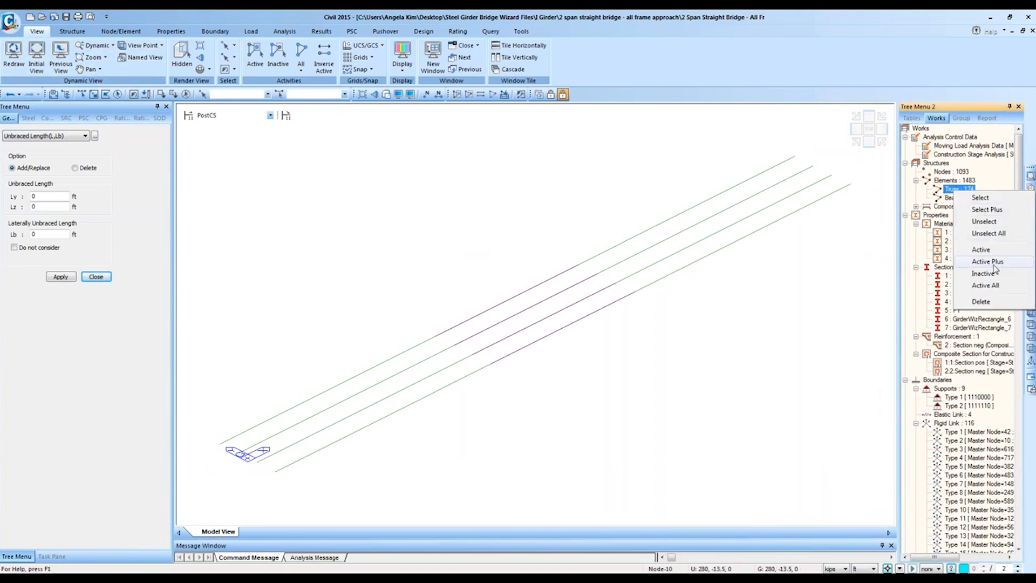
left_click(992, 262)
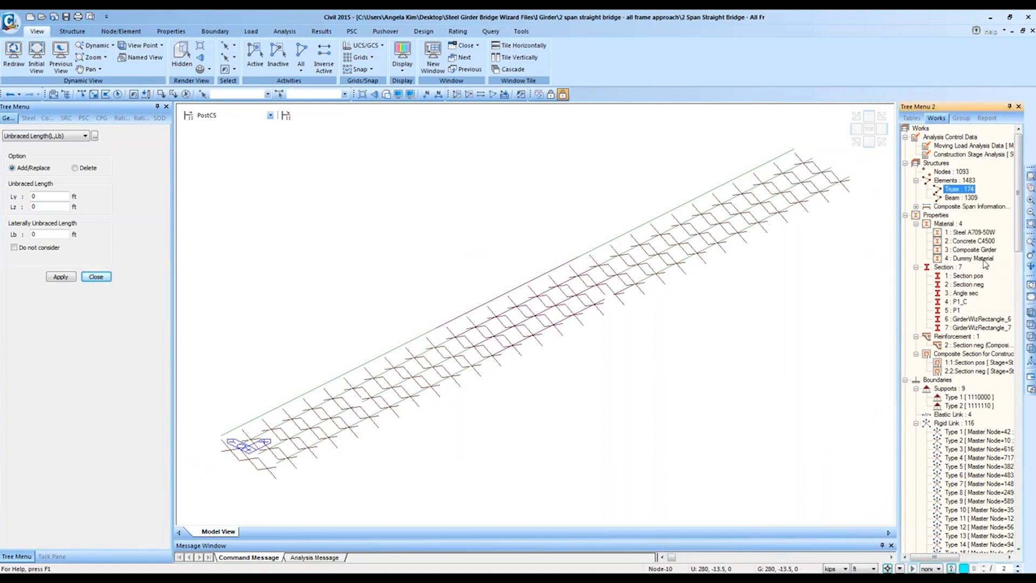
left_click(868, 129)
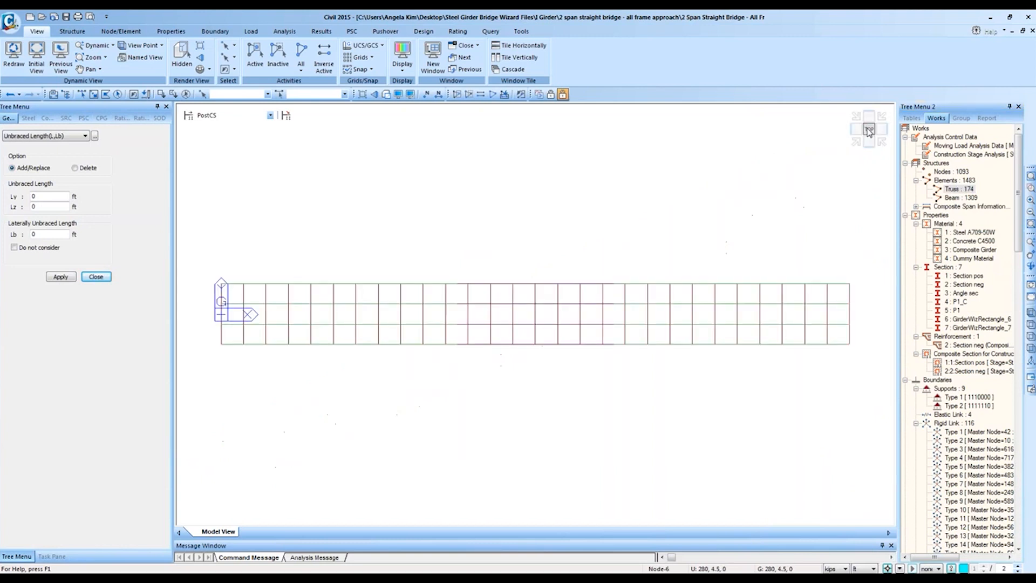
Step: Select the left-half Girder group elements and give them Lb of 10 ft
left_click(960, 118)
left_click(951, 172)
double_click(951, 172)
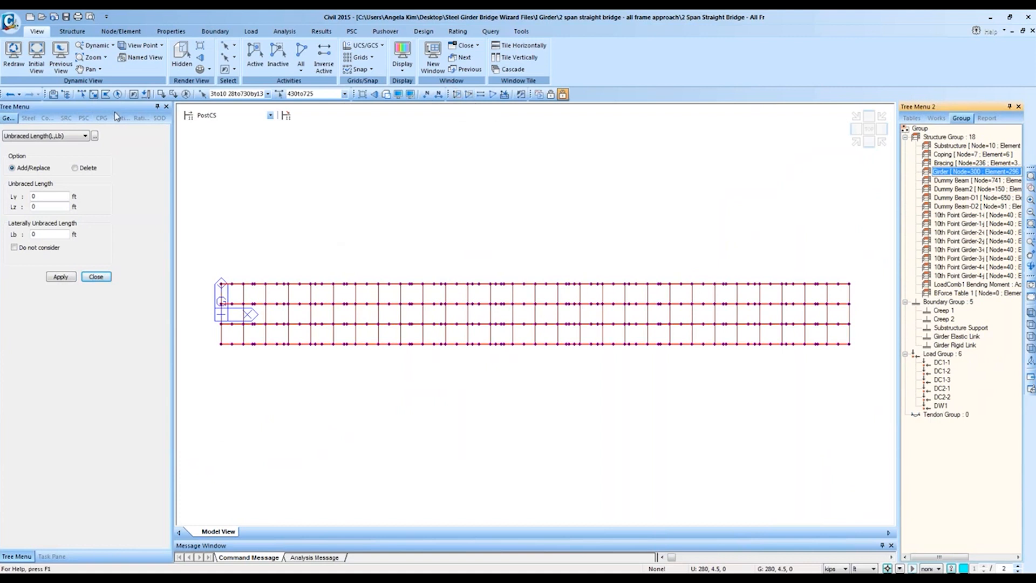
left_click(93, 94)
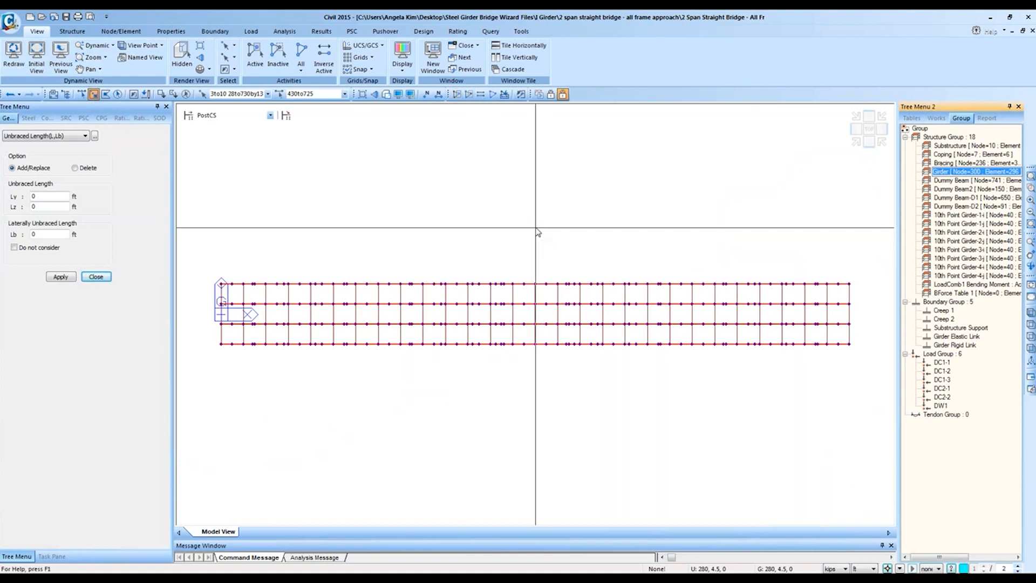
left_click(570, 249)
left_click_drag(570, 249, 887, 409)
left_click_drag(688, 389, 543, 212)
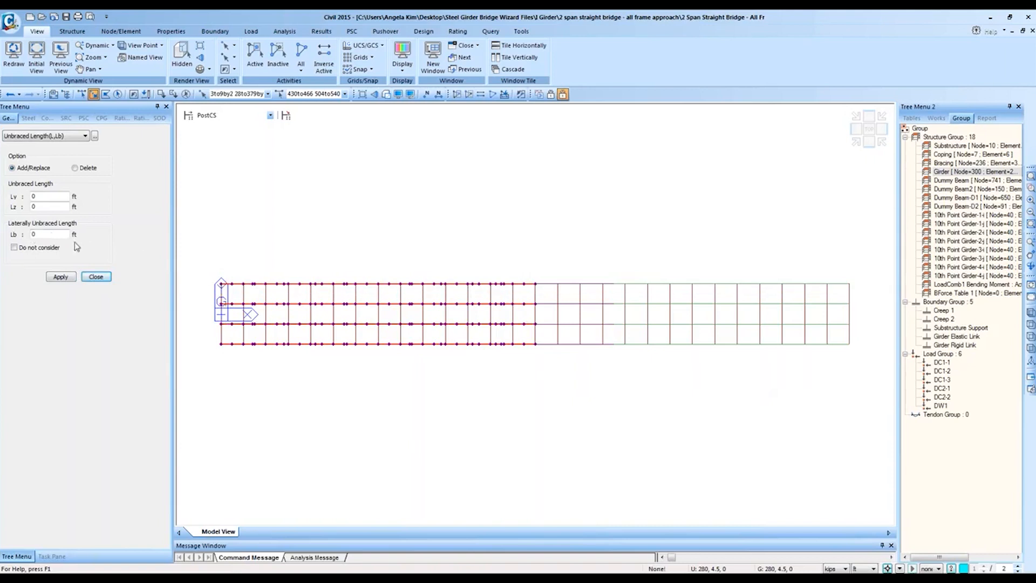
left_click(56, 235)
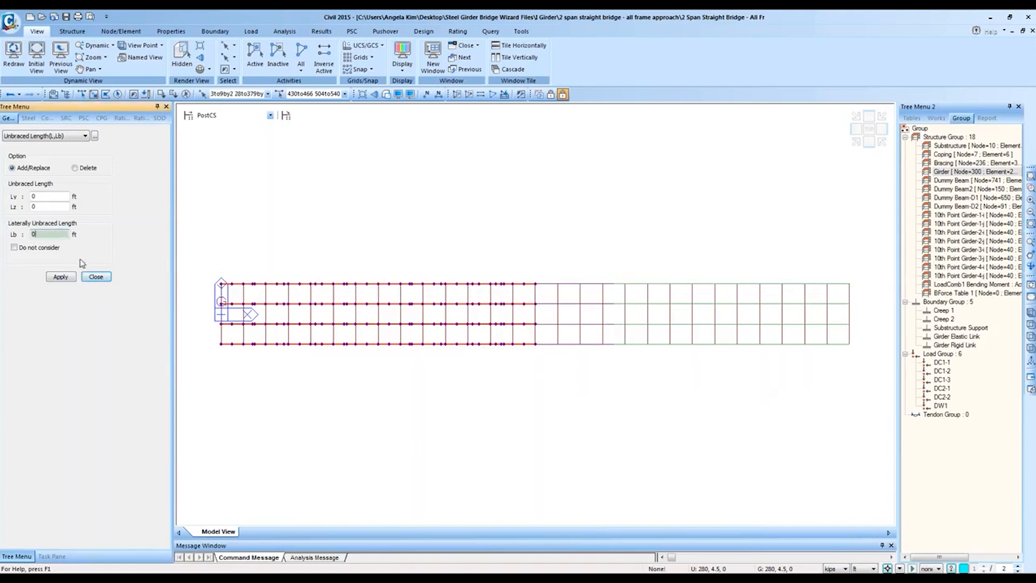
type("10")
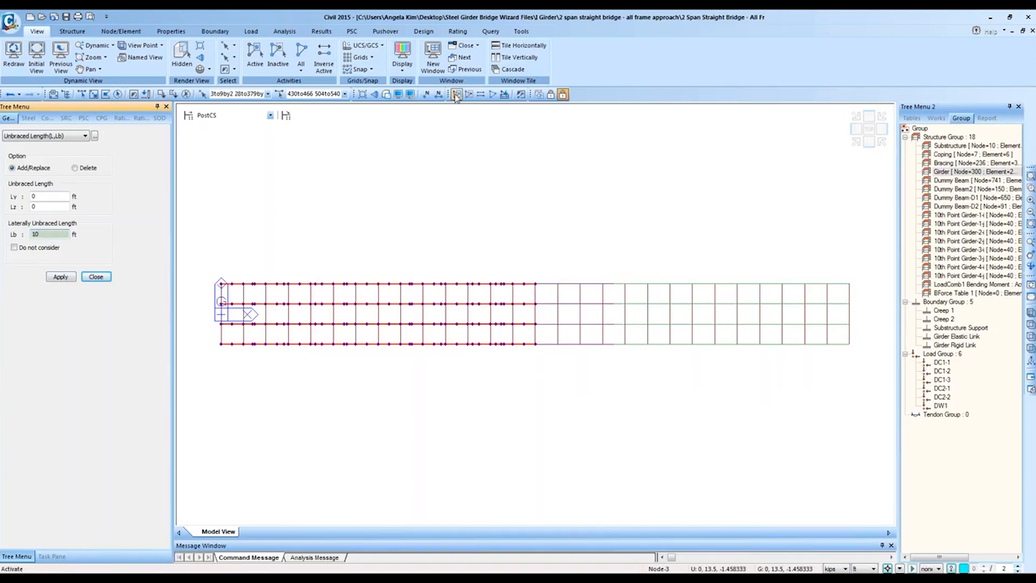
Step: Activate only the Girder group, polygon-select the right half, and set Lb to 20 ft
left_click(480, 96)
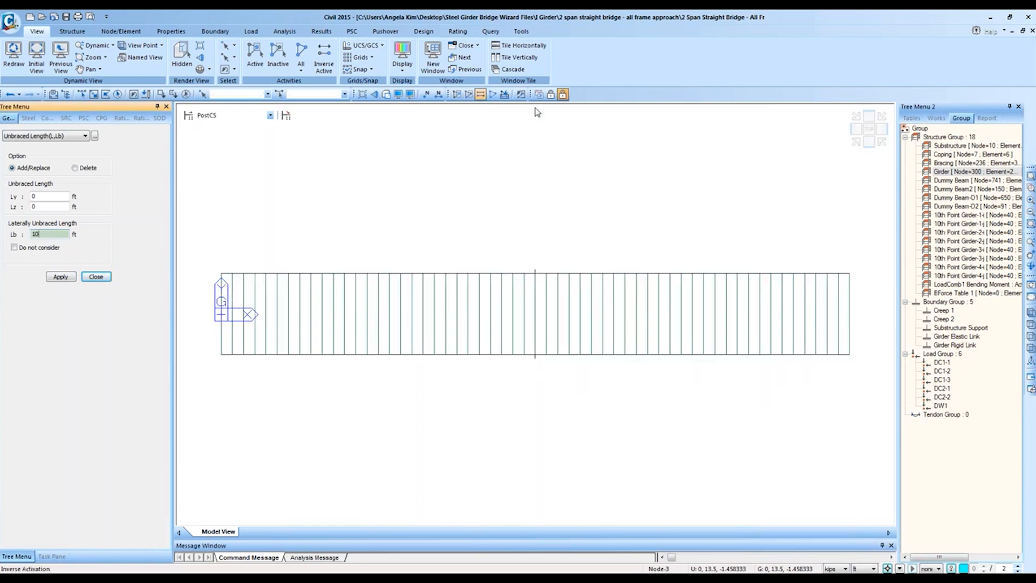
left_click(978, 172)
right_click(978, 172)
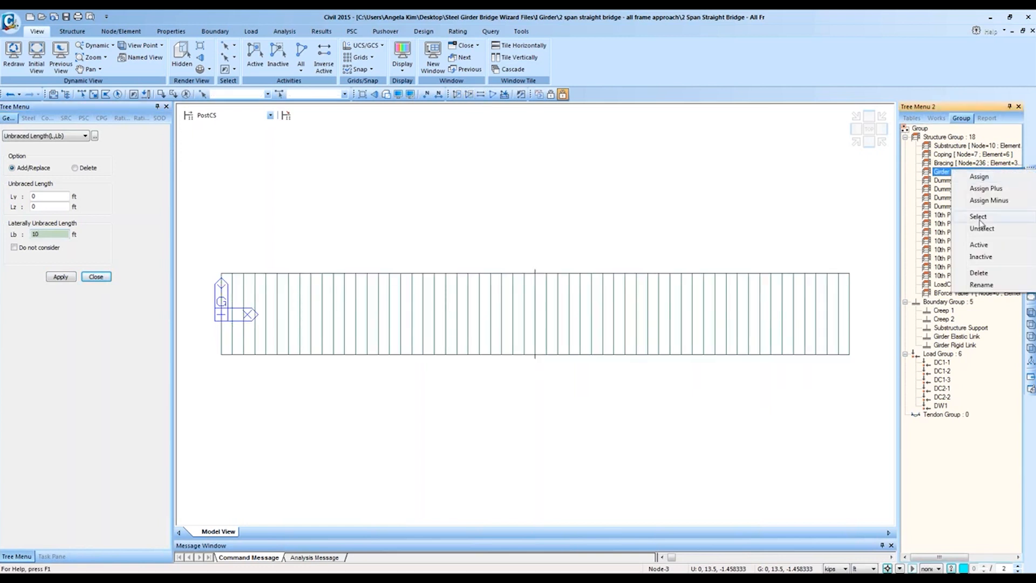
left_click(993, 244)
left_click(94, 94)
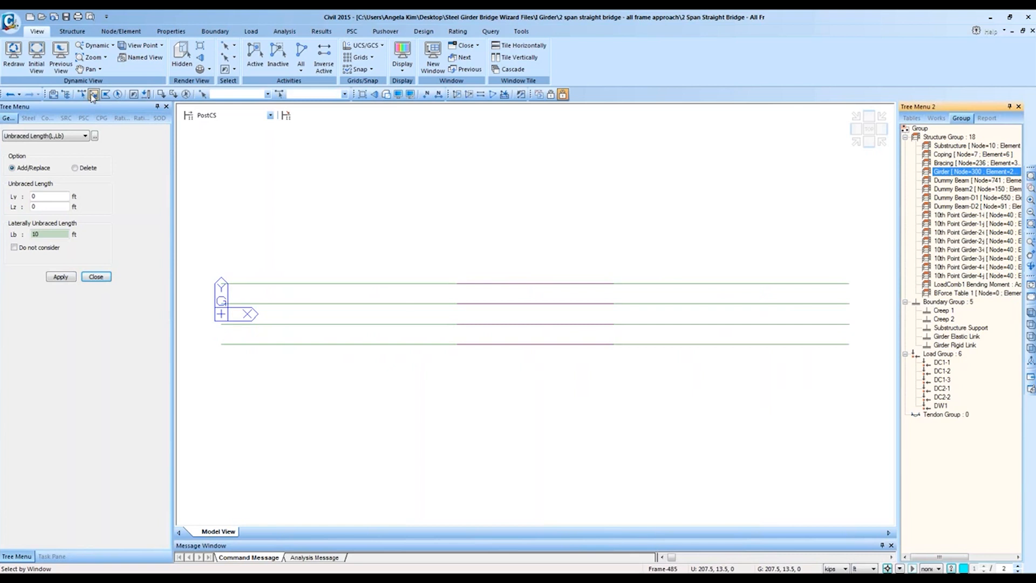
left_click_drag(866, 376, 556, 169)
double_click(60, 234)
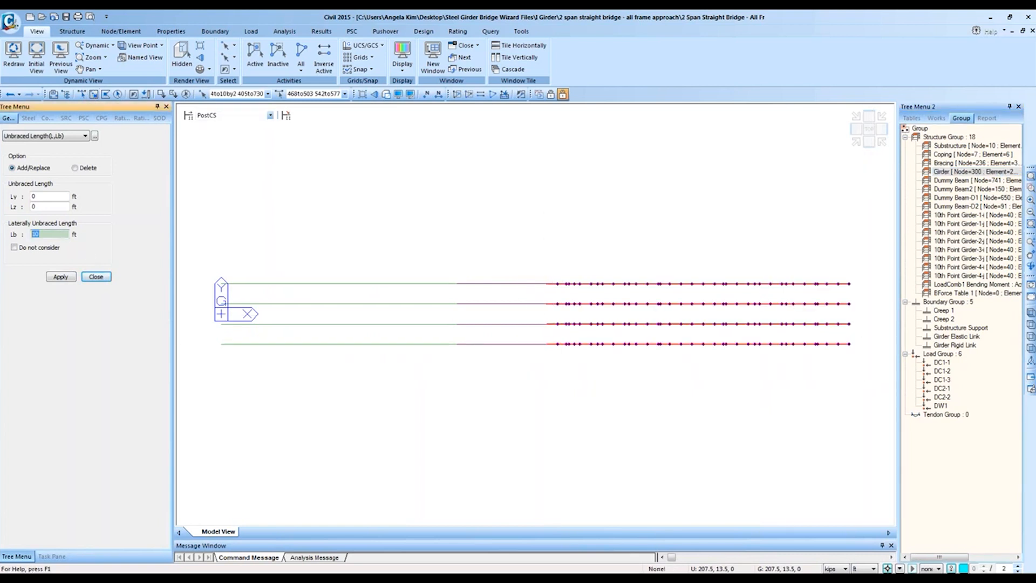
type("20")
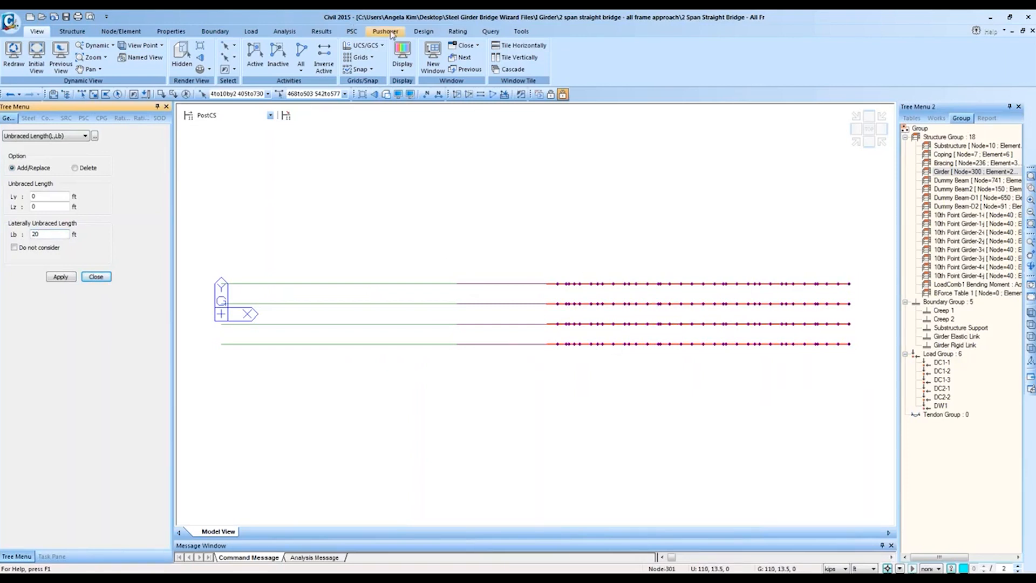
left_click(423, 32)
Step: Select the whole Girder group and apply design check position I & J with Add/Replace
left_click(318, 57)
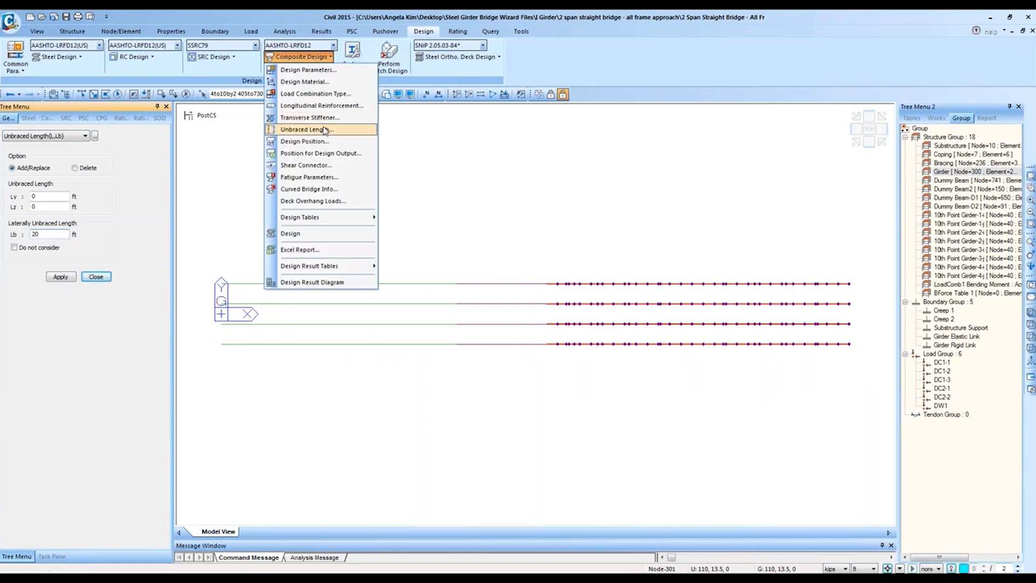
left_click(352, 146)
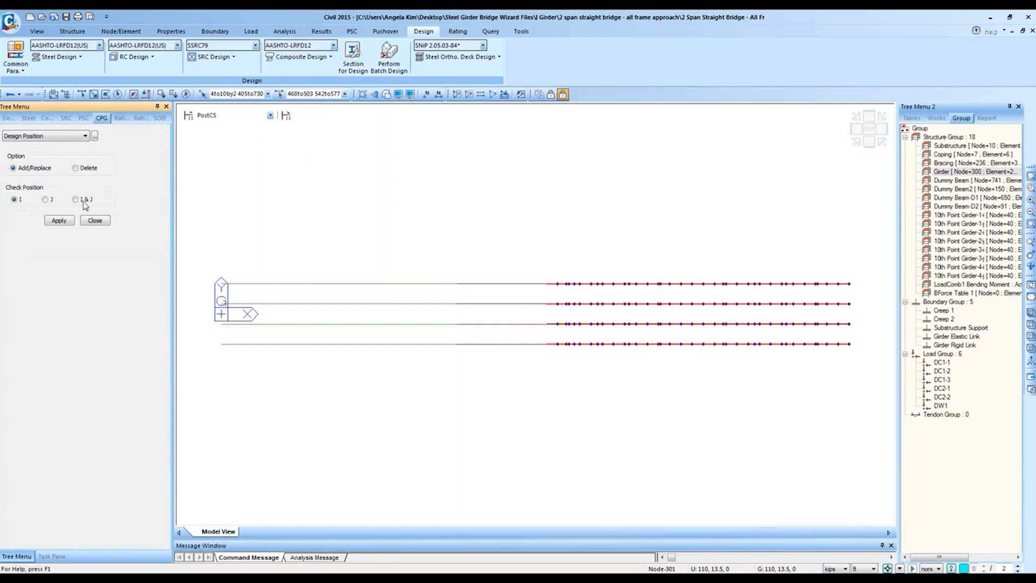
double_click(966, 172)
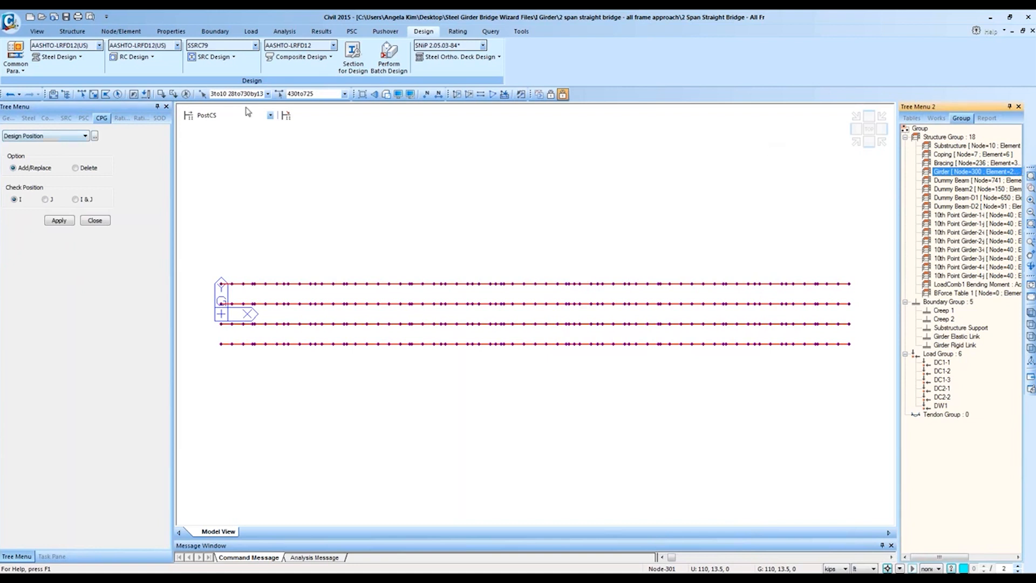
left_click(299, 57)
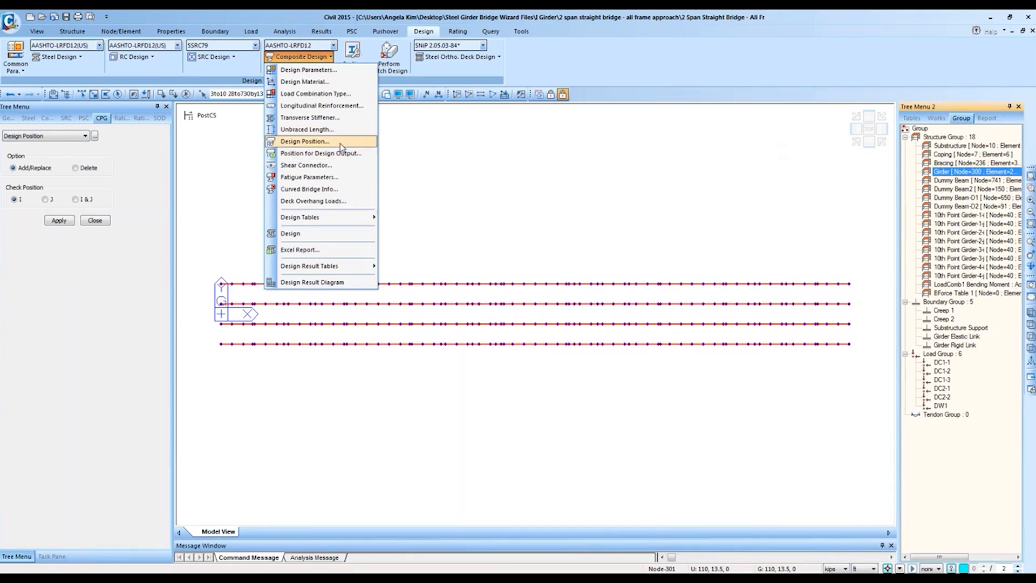
left_click(341, 144)
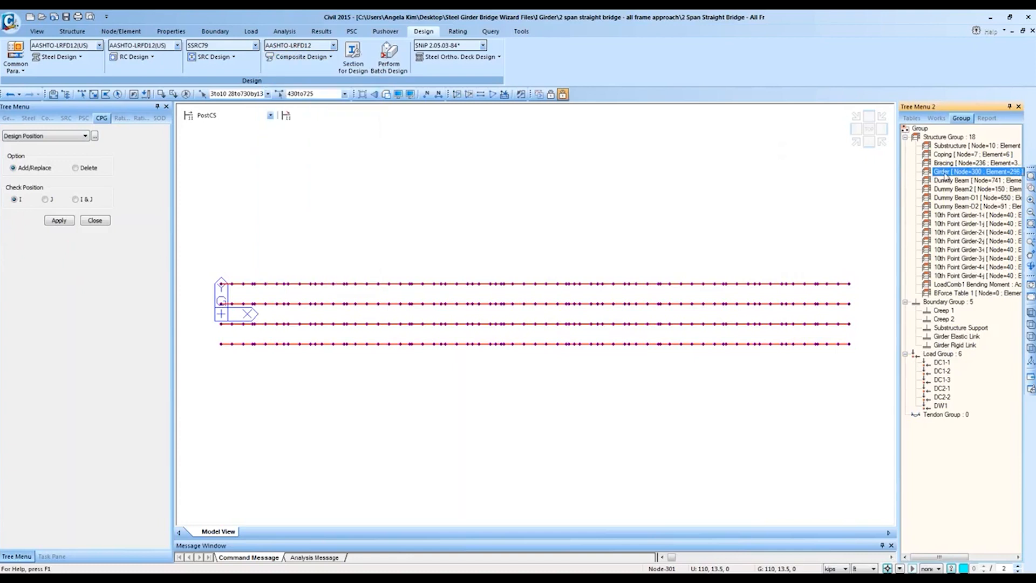
left_click(81, 201)
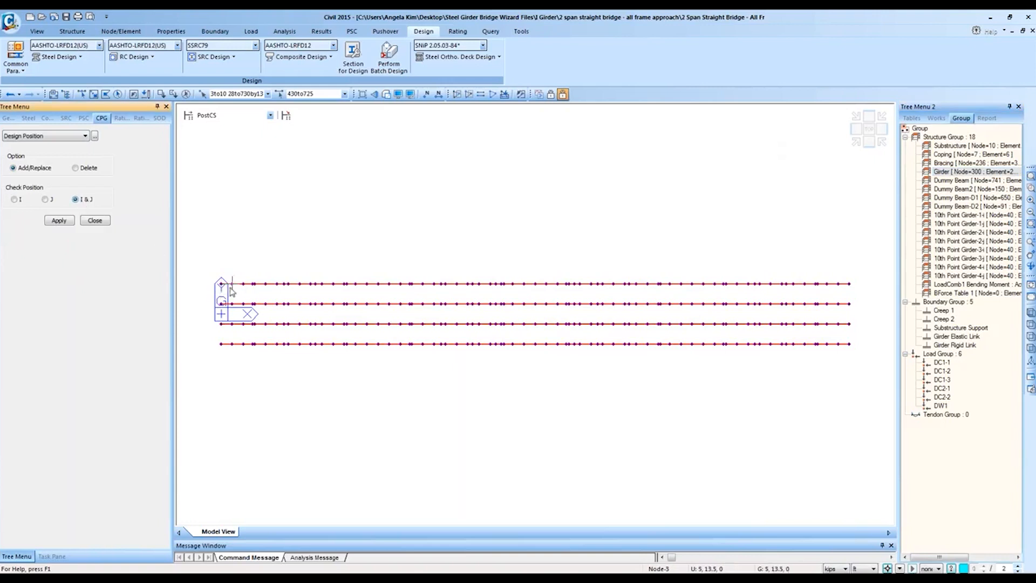
mouse_move(231, 291)
left_click(59, 221)
left_click(323, 57)
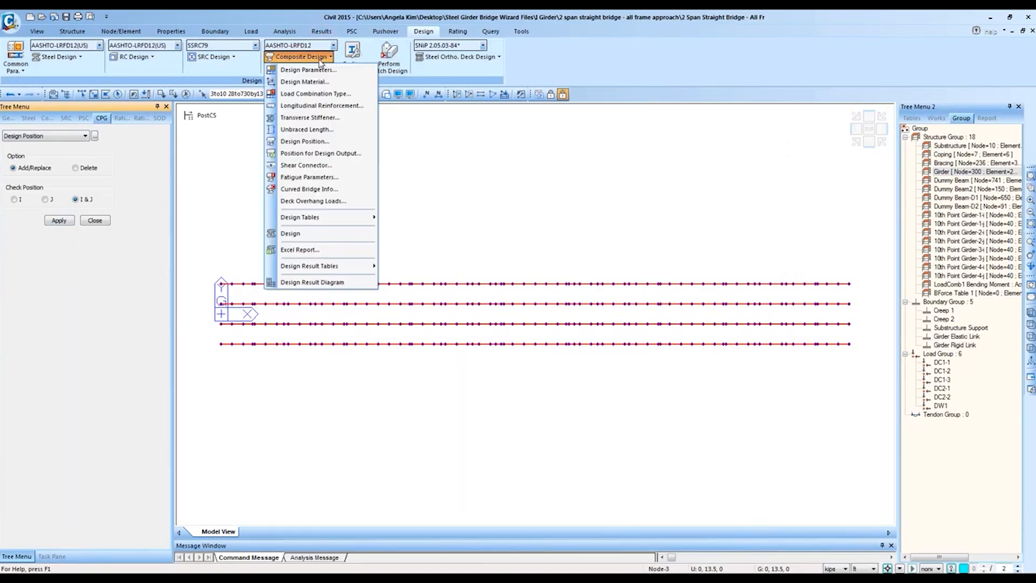
Step: Open the construction stage drop-down listing Stage1 through PostCS
left_click(215, 115)
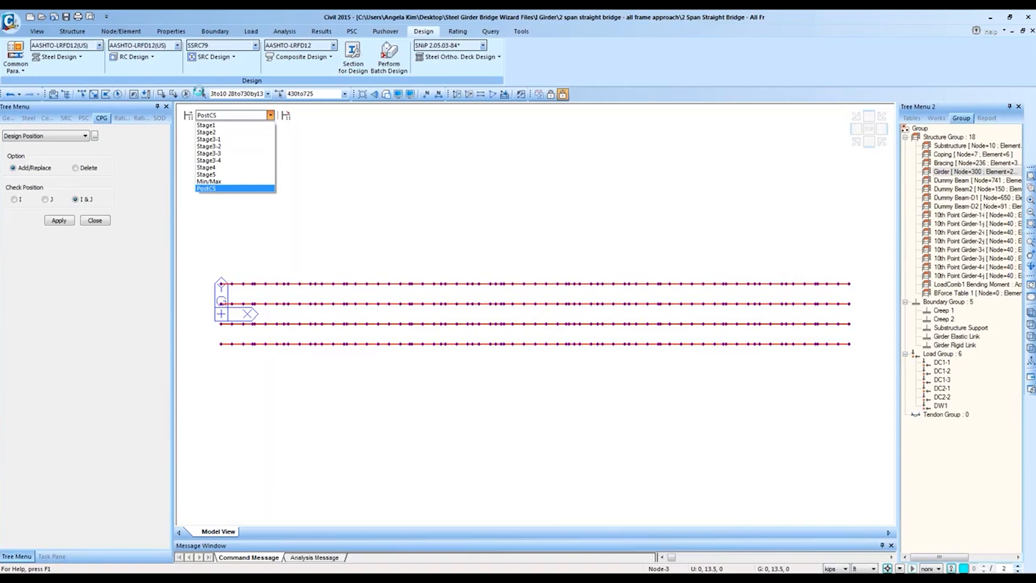
Step: Keep PostCS as the current construction stage
left_click(1029, 379)
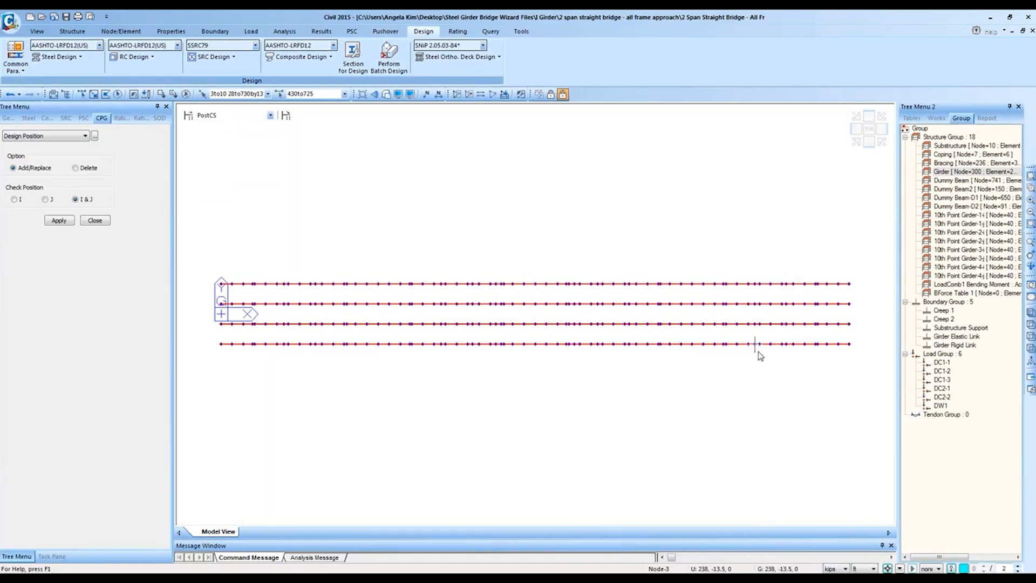
mouse_move(757, 351)
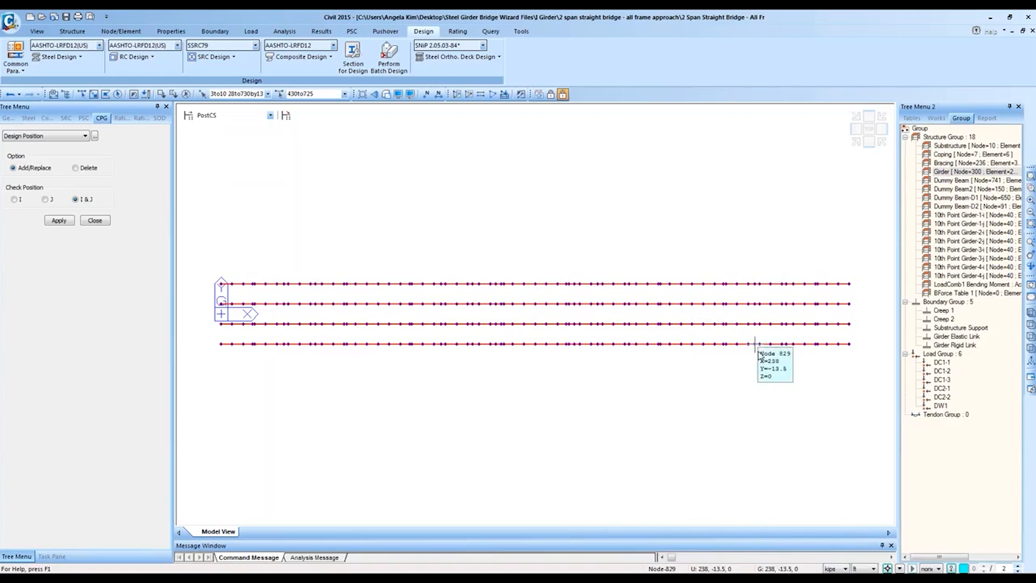
left_click(207, 118)
left_click(446, 168)
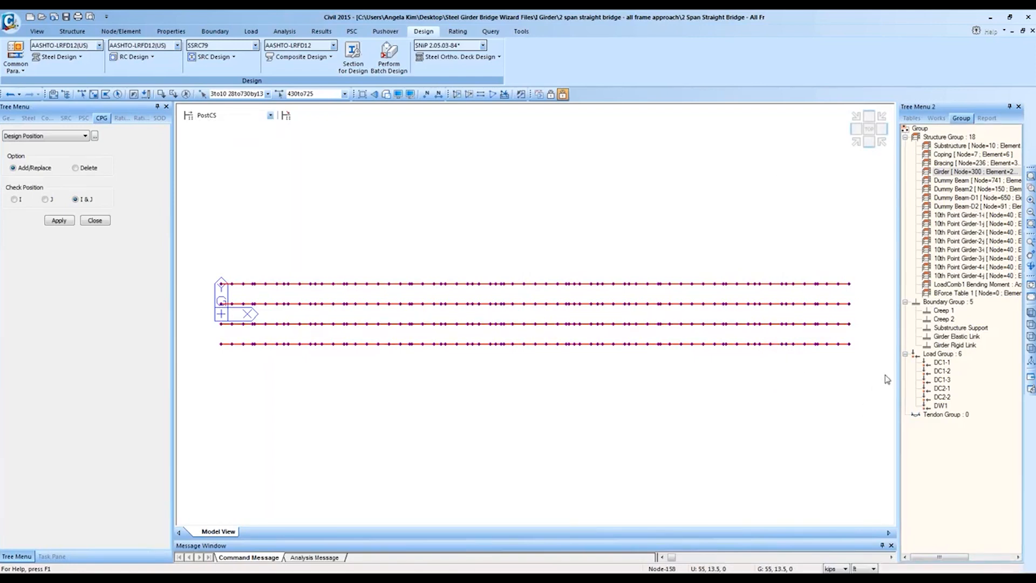
Step: Clear the selection and window-select the girder portion near the left end
left_click(187, 94)
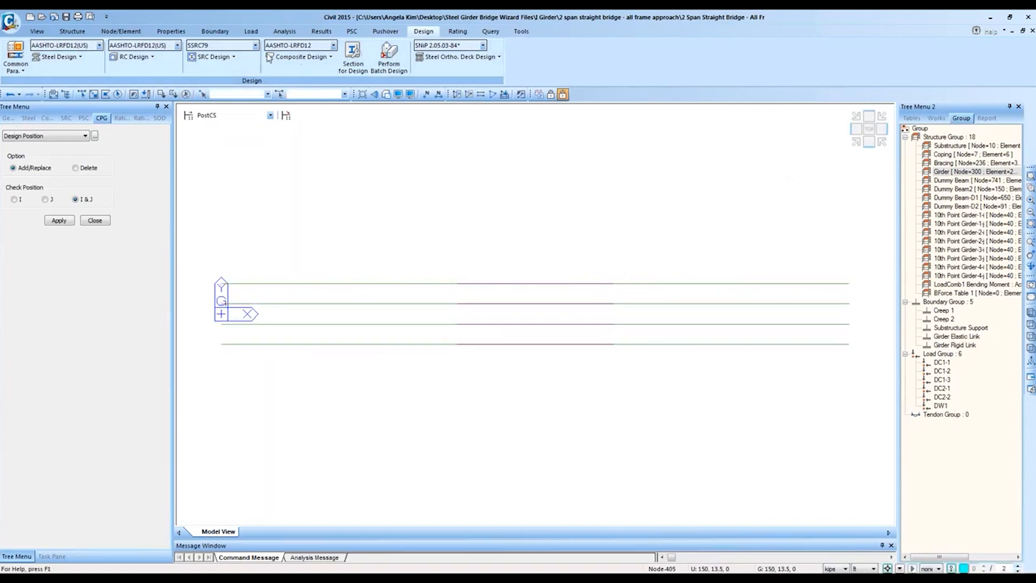
left_click(94, 94)
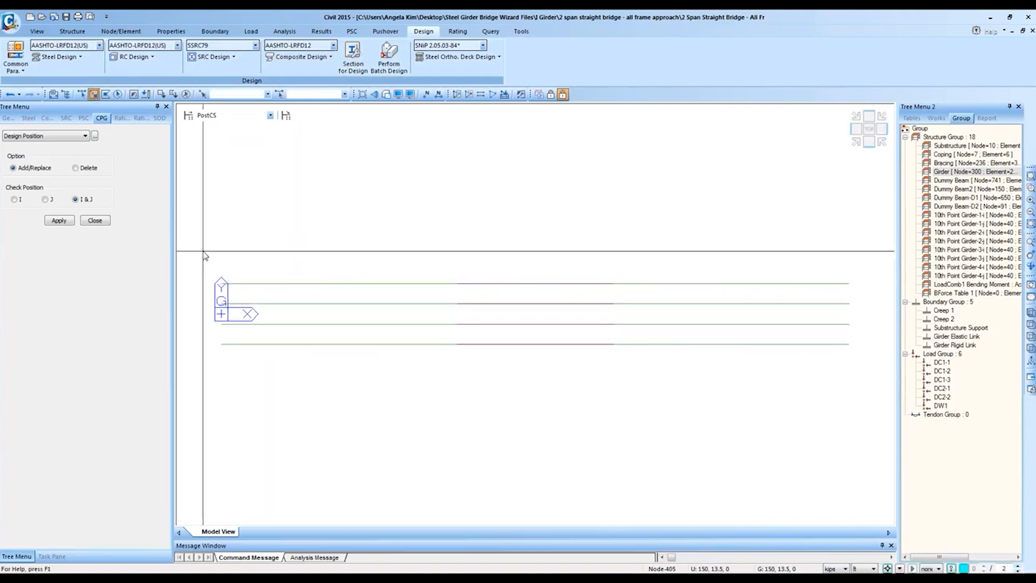
left_click_drag(202, 249, 402, 434)
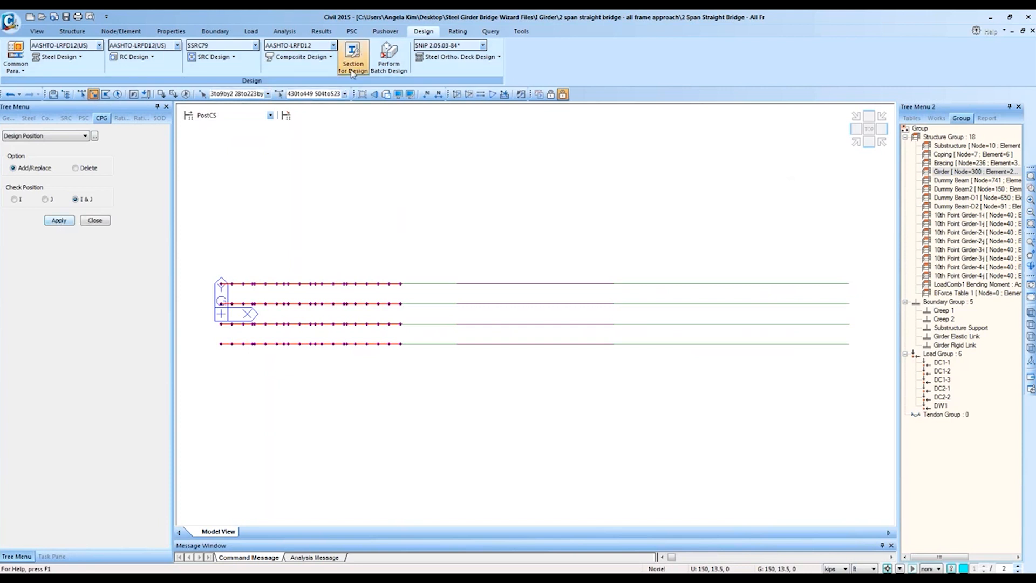
left_click(322, 57)
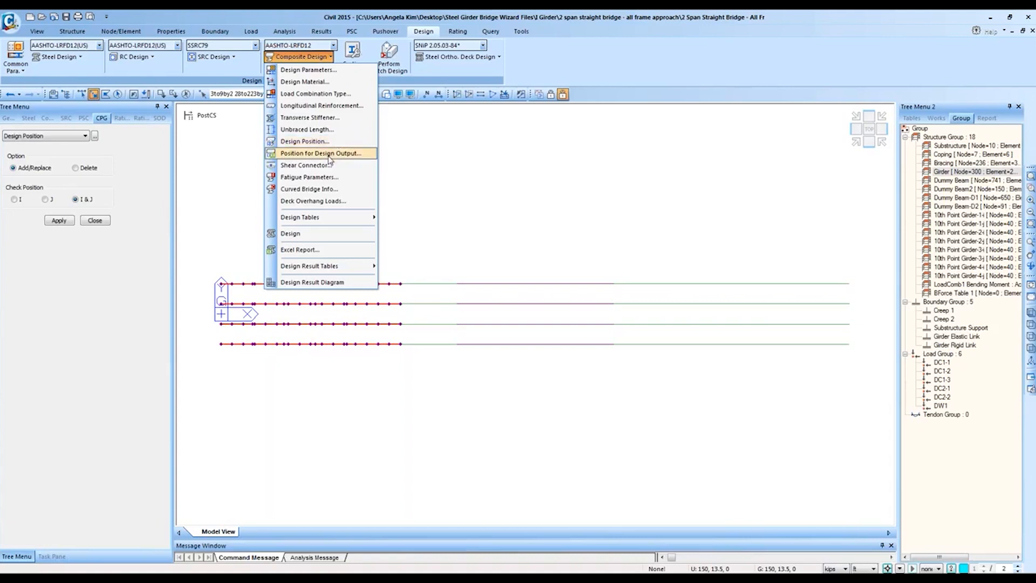
Step: Open Position for Design Output at position I, then look for Excel Report under Composite Design
left_click(275, 154)
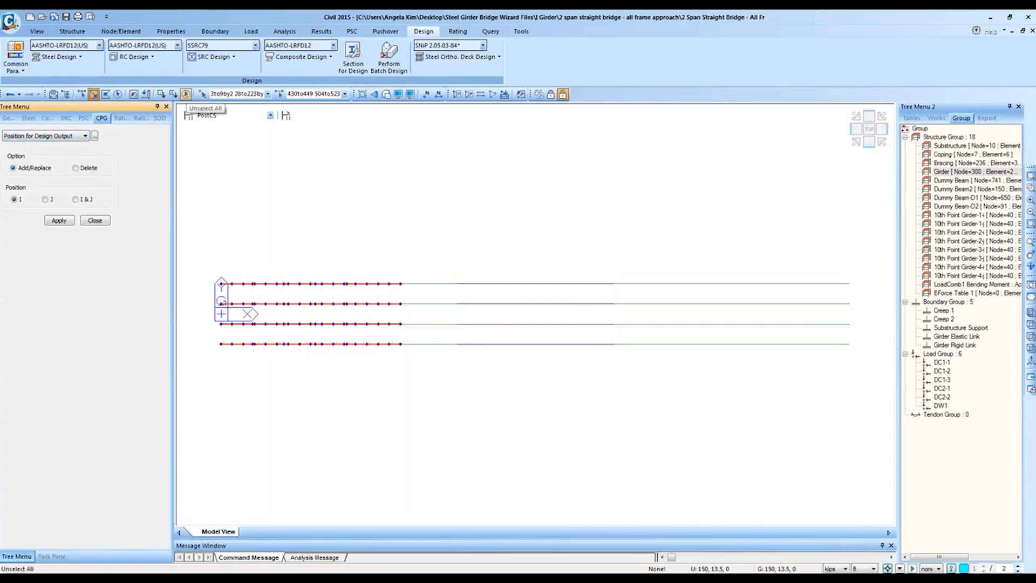
left_click(301, 57)
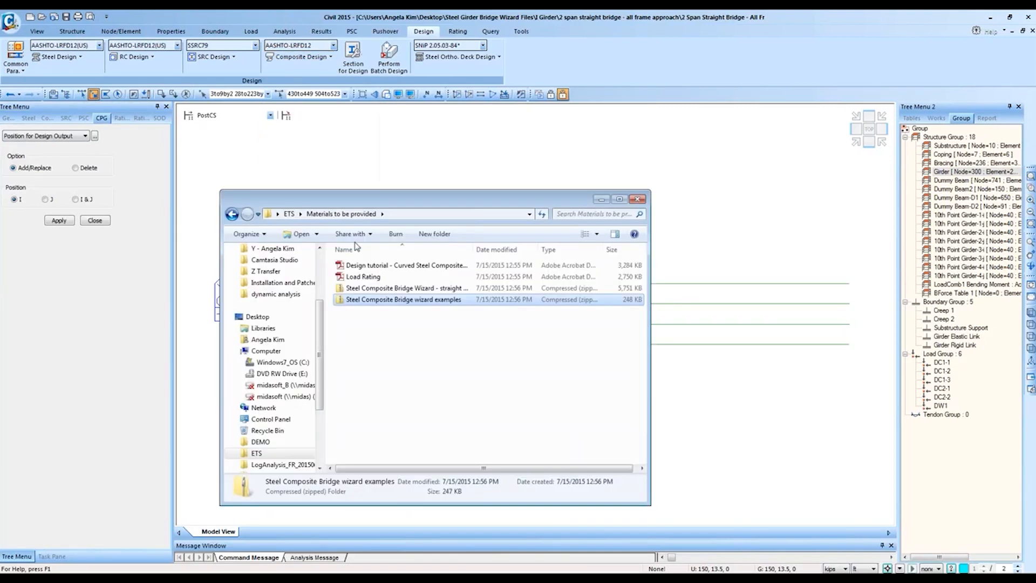
Step: Open the Completed workbook in Desktop > Steel Girder Bridge Wizard Files > I Girder > 2 span straight bridge - all frame approach
left_click(258, 317)
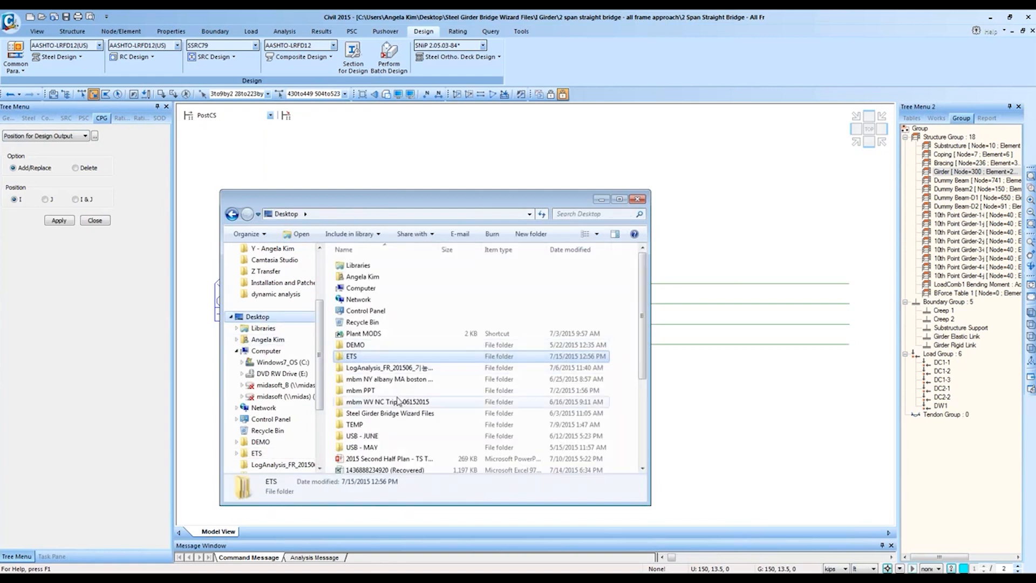
double_click(386, 413)
double_click(399, 276)
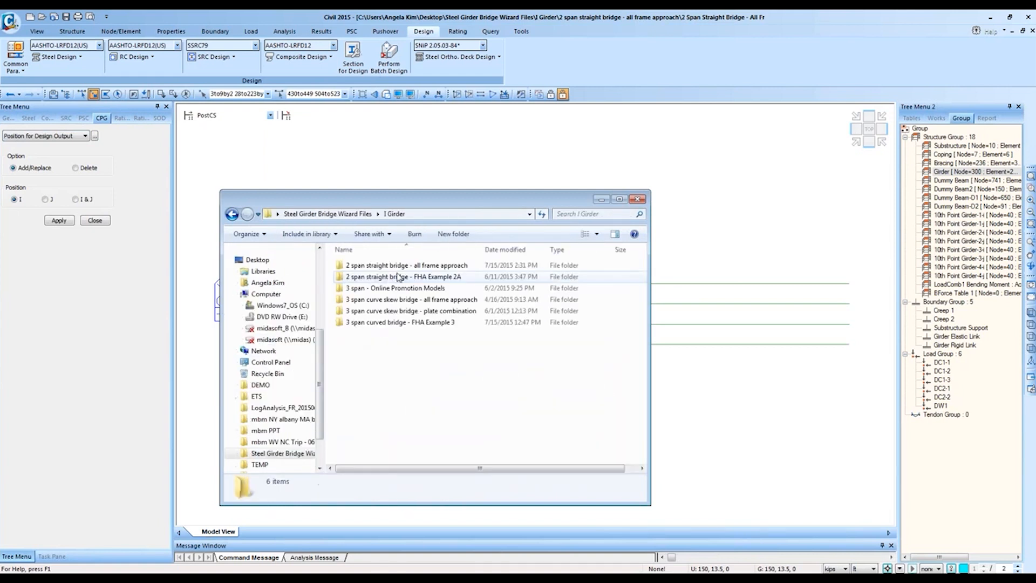
double_click(402, 265)
scroll(427, 363, "down", 1)
scroll(426, 363, "down", 1)
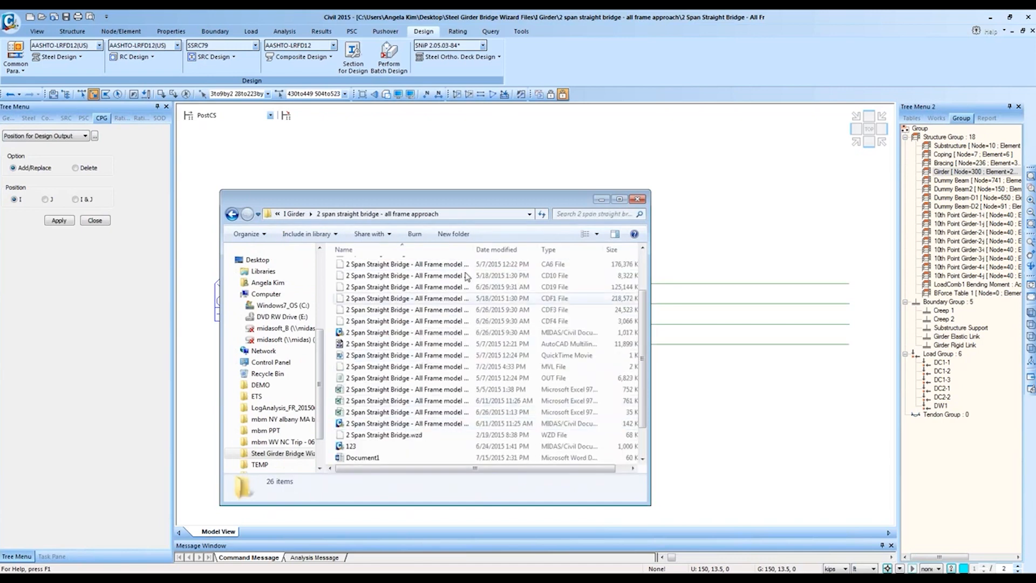
key("ctrl+plus")
double_click(460, 388)
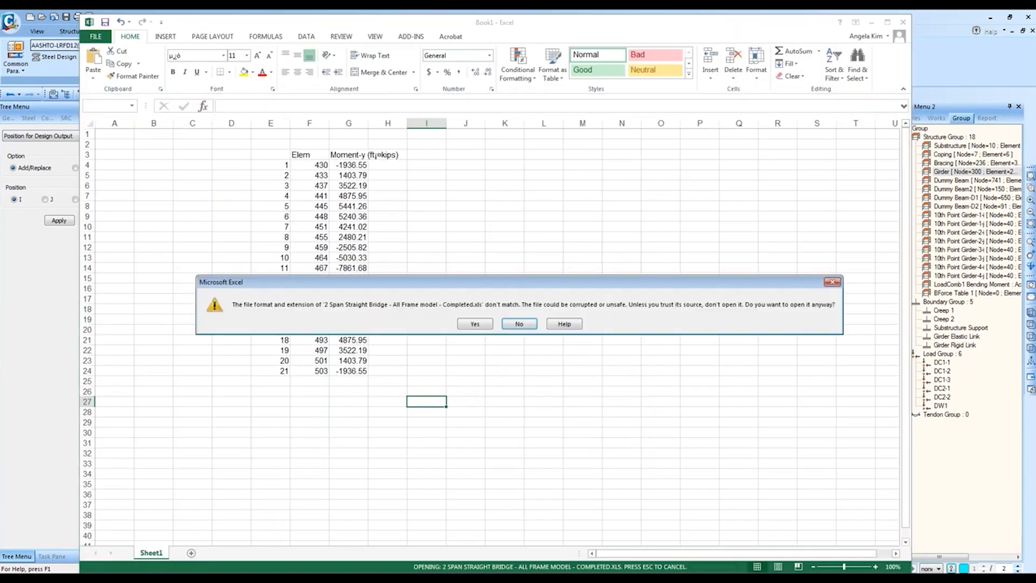
key("Return")
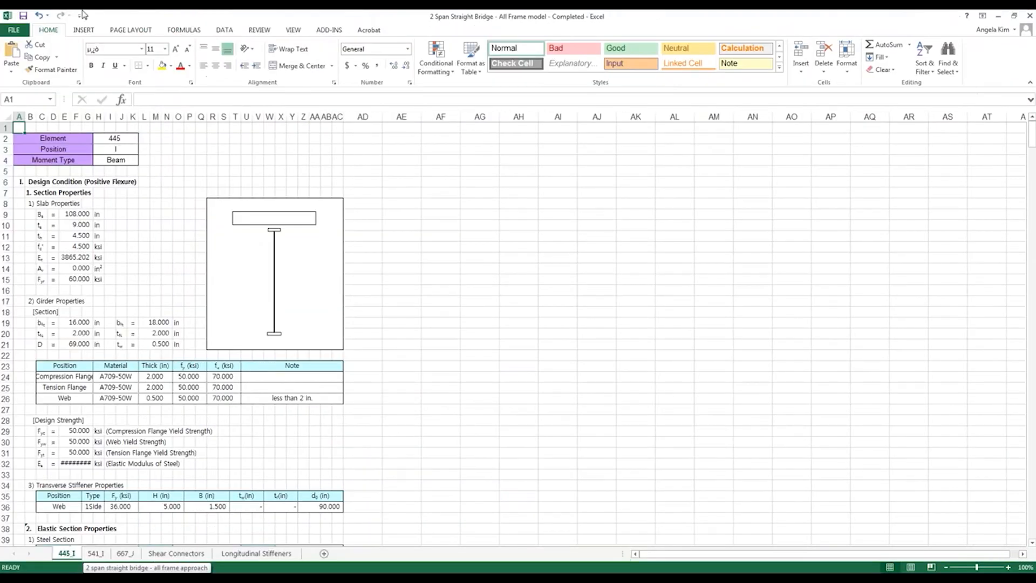
Step: Scroll through element 445's position I flexural calculations, then minimize Excel and return to midas Civil
double_click(48, 30)
scroll(189, 149, "up", 3, "ctrl")
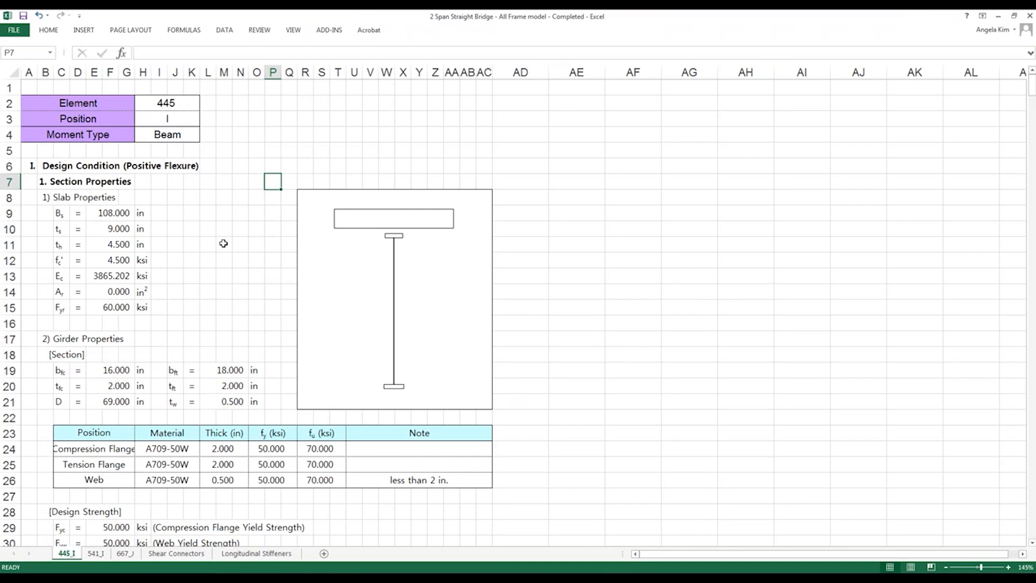
scroll(221, 242, "down", 7)
scroll(224, 245, "down", 20)
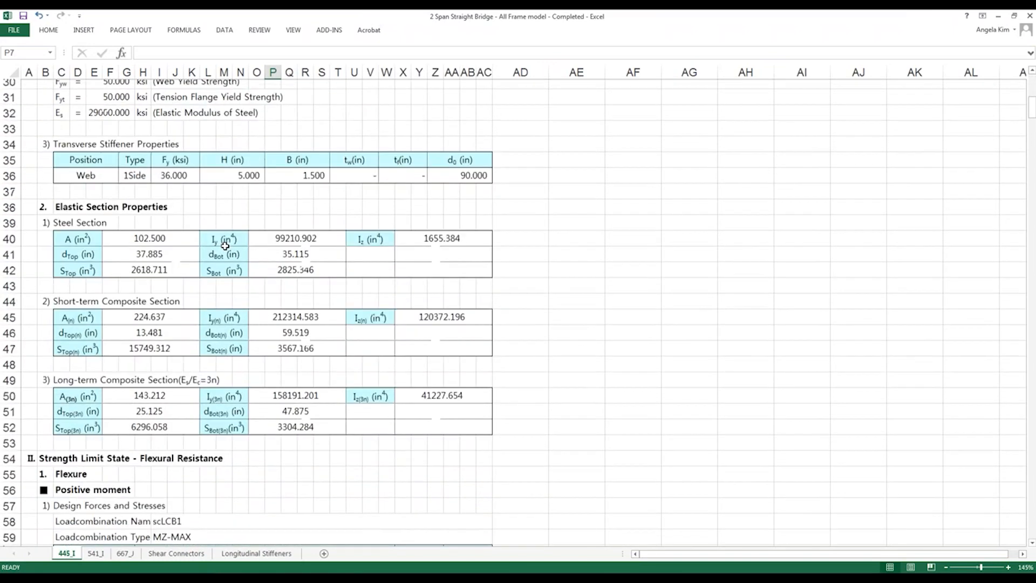
scroll(230, 245, "down", 20)
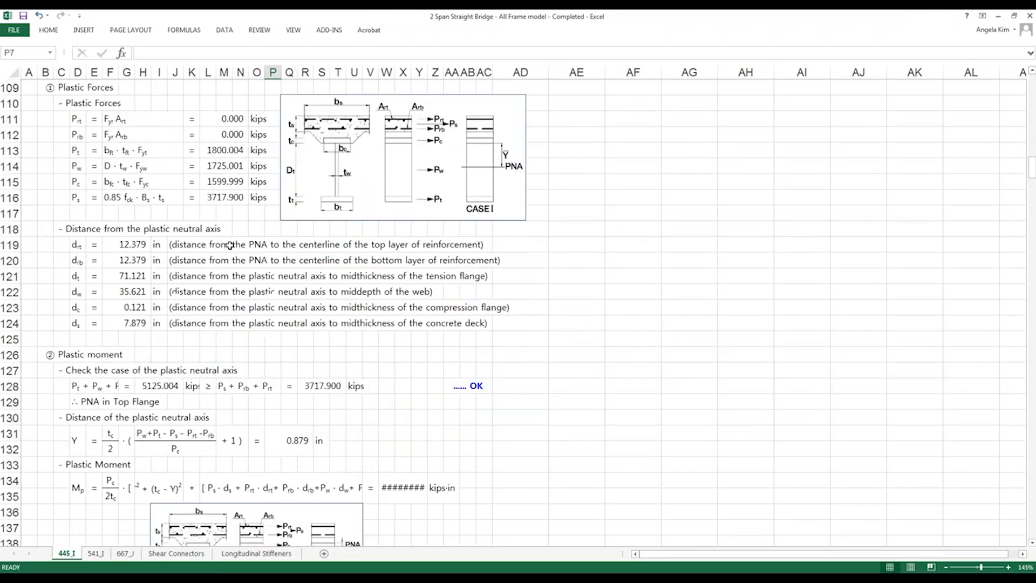
scroll(231, 245, "up", 20)
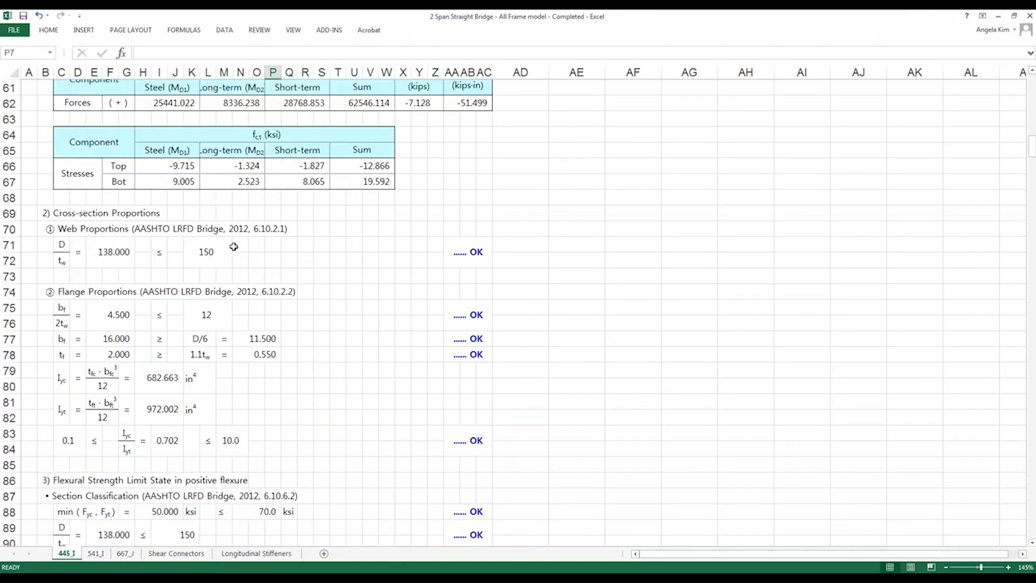
left_click_drag(78, 103, 178, 119)
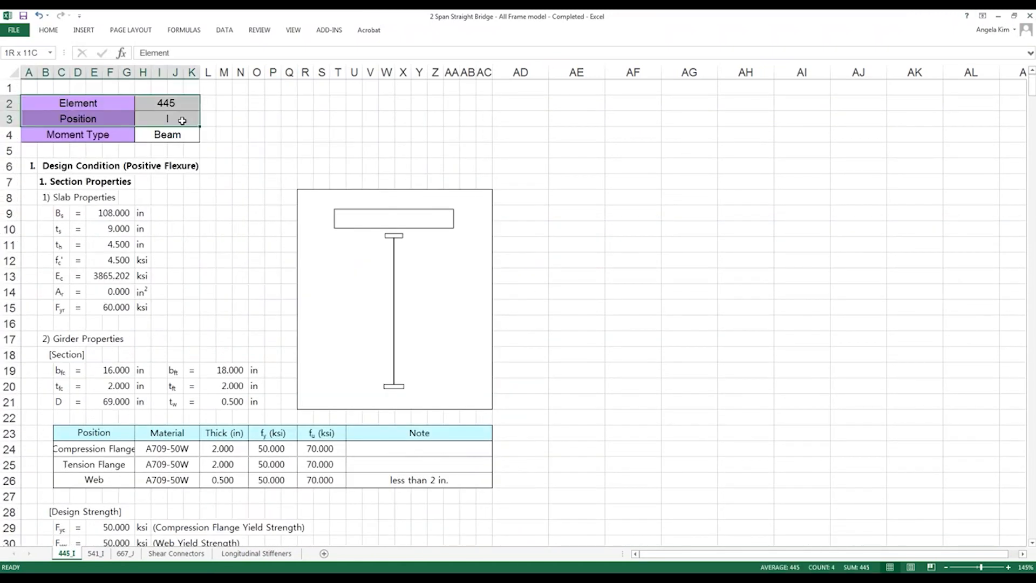
left_click(999, 16)
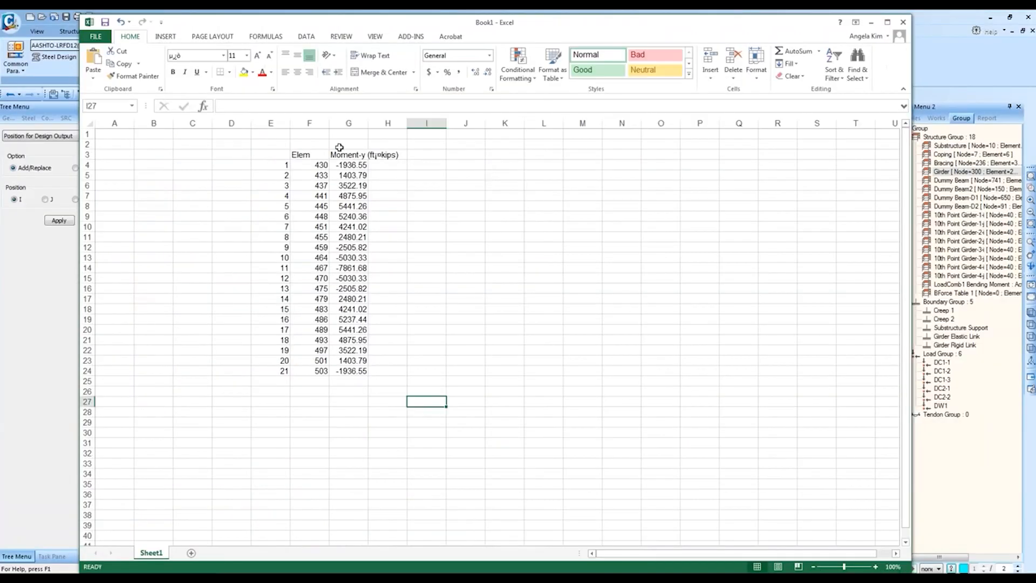
left_click(27, 262)
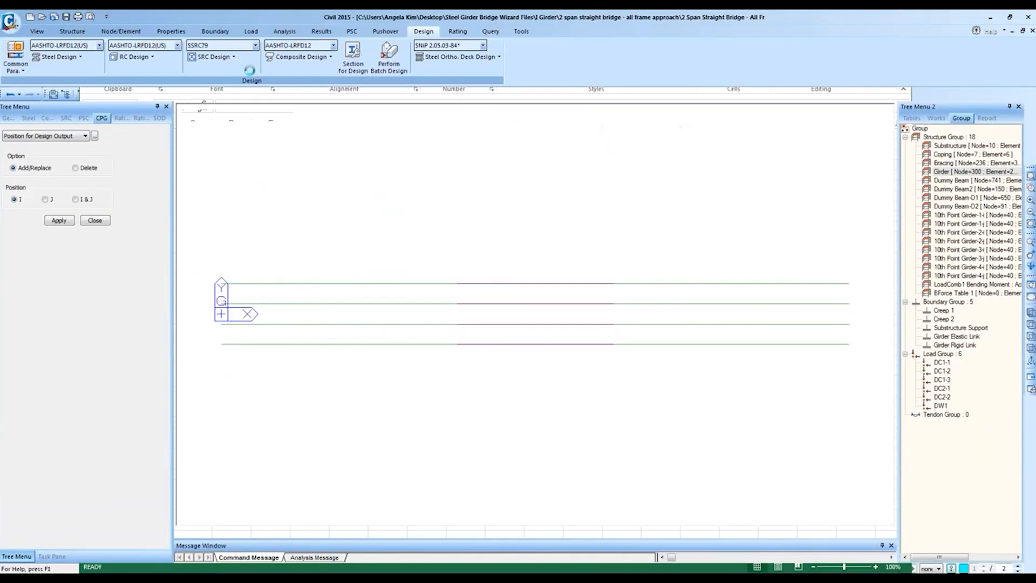
Step: Select element 445 by number and zoom in on its girder segment
left_click(316, 92)
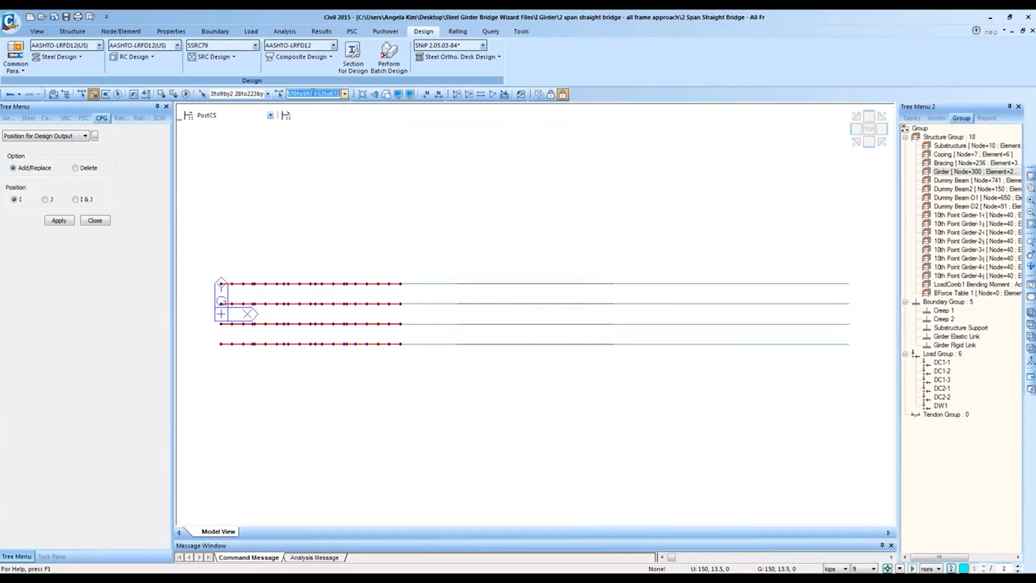
type("445")
key("Return")
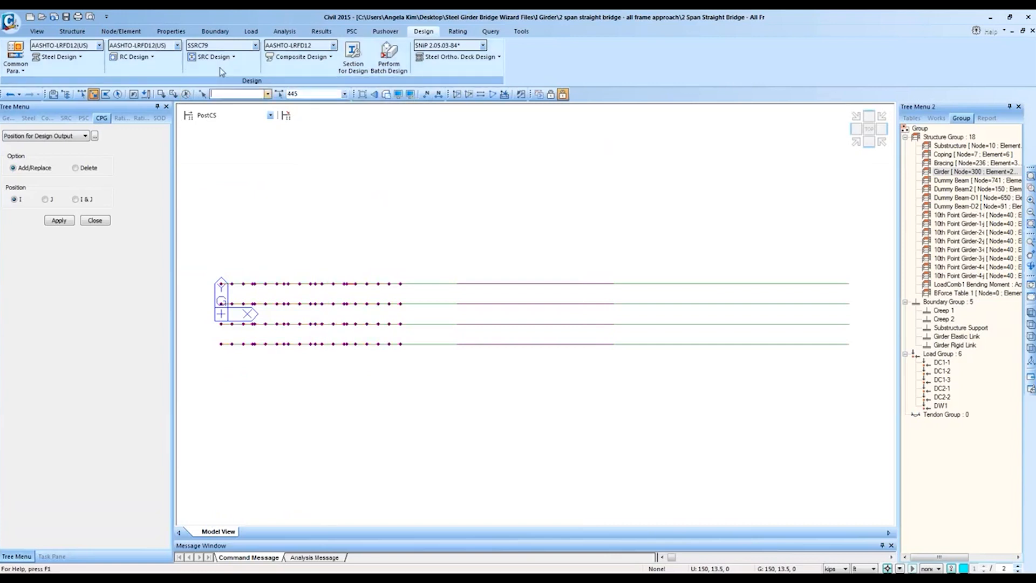
key("Return")
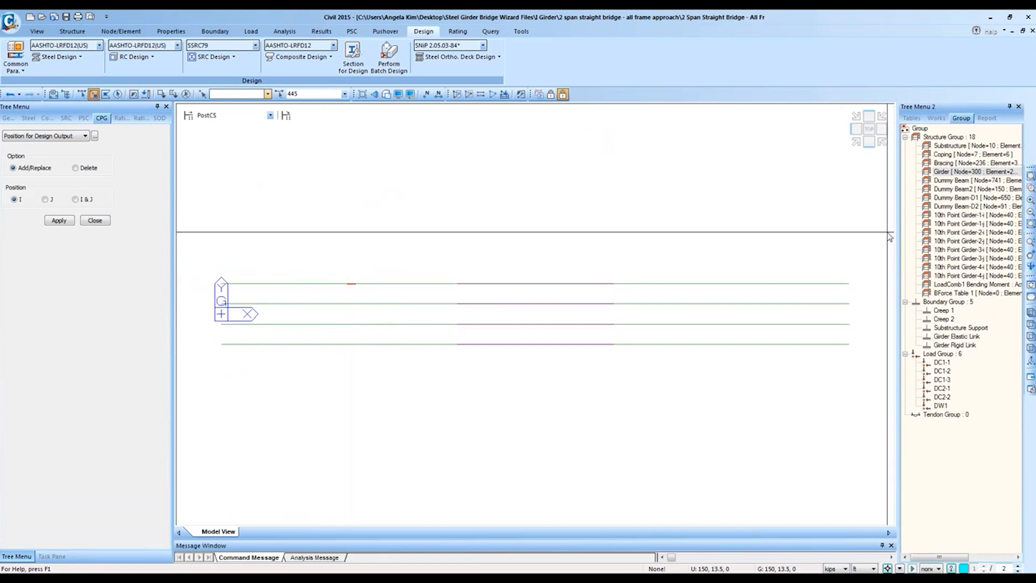
left_click(1030, 188)
left_click_drag(220, 247, 497, 309)
left_click_drag(636, 363, 425, 274)
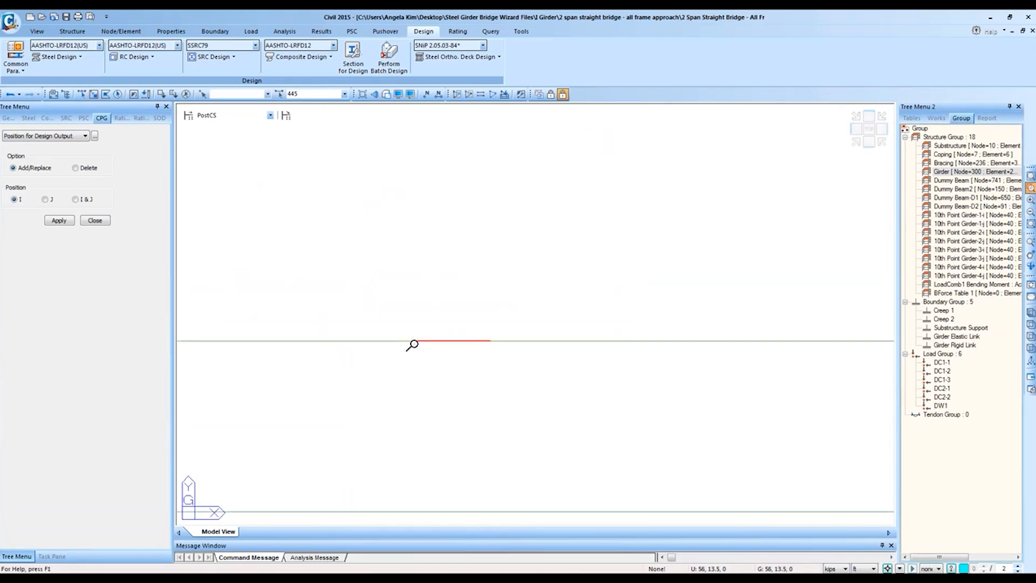
Step: Turn on element local direction display and select node 763 at element 445's start
left_click(398, 94)
left_click(440, 287)
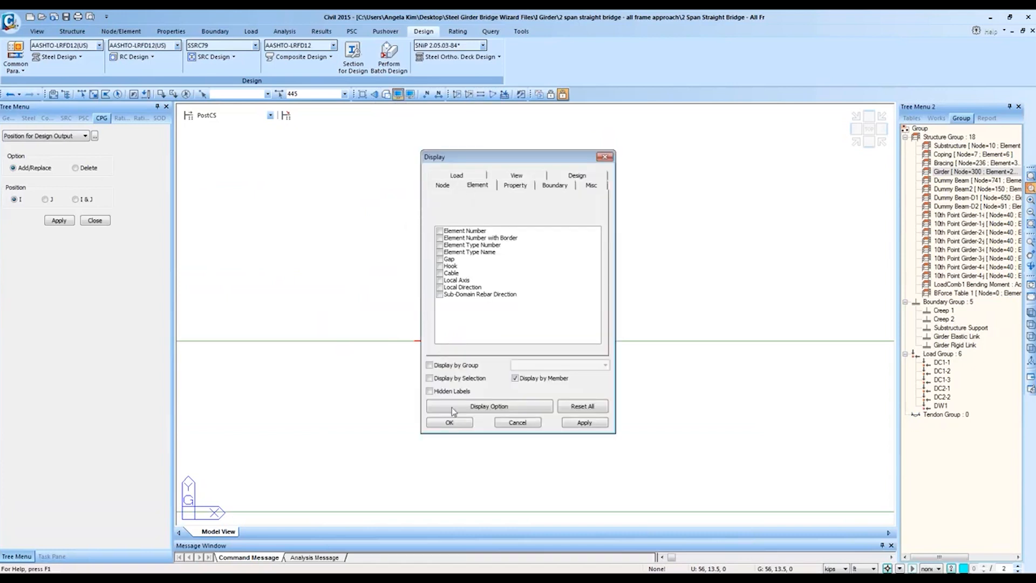
left_click(456, 422)
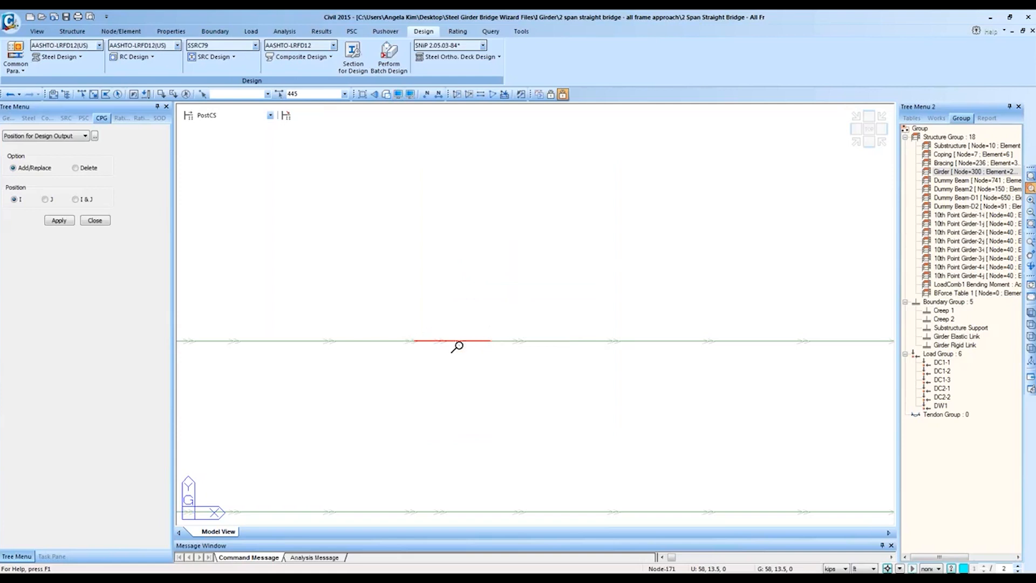
left_click(93, 94)
left_click(414, 340)
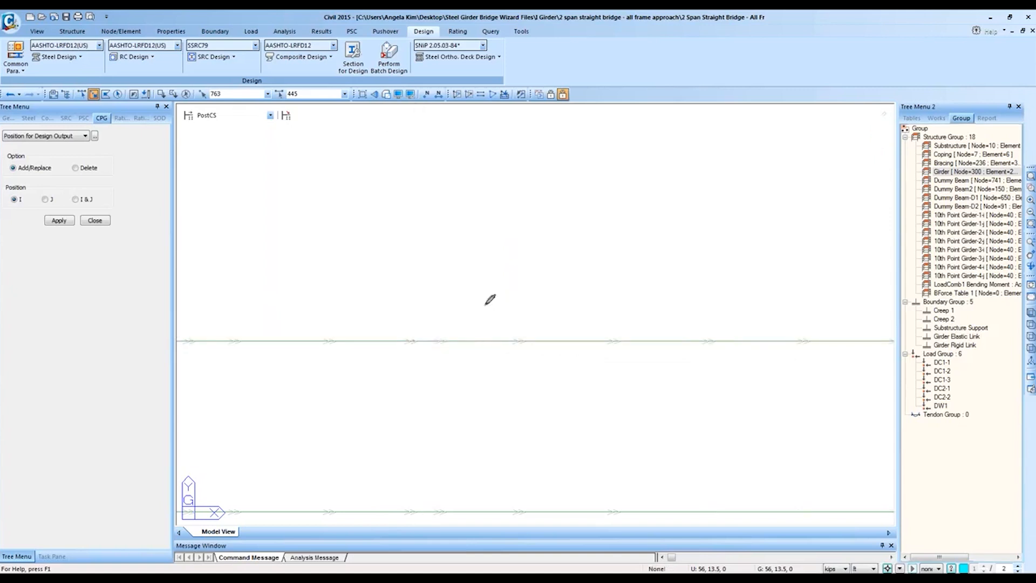
mouse_move(419, 322)
left_mouse_down()
mouse_move(423, 354)
mouse_move(437, 324)
mouse_move(411, 322)
left_mouse_up()
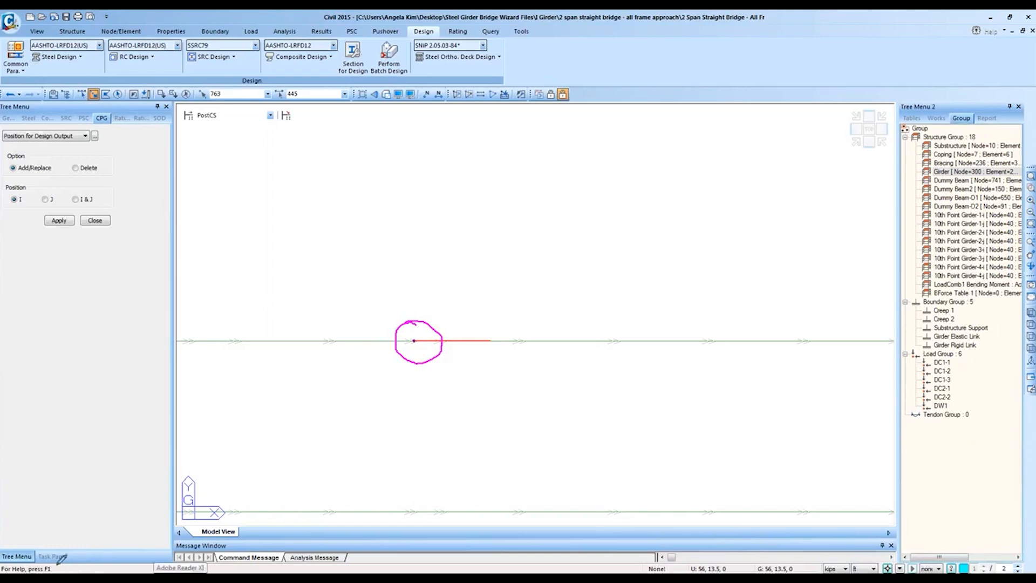
mouse_move(65, 579)
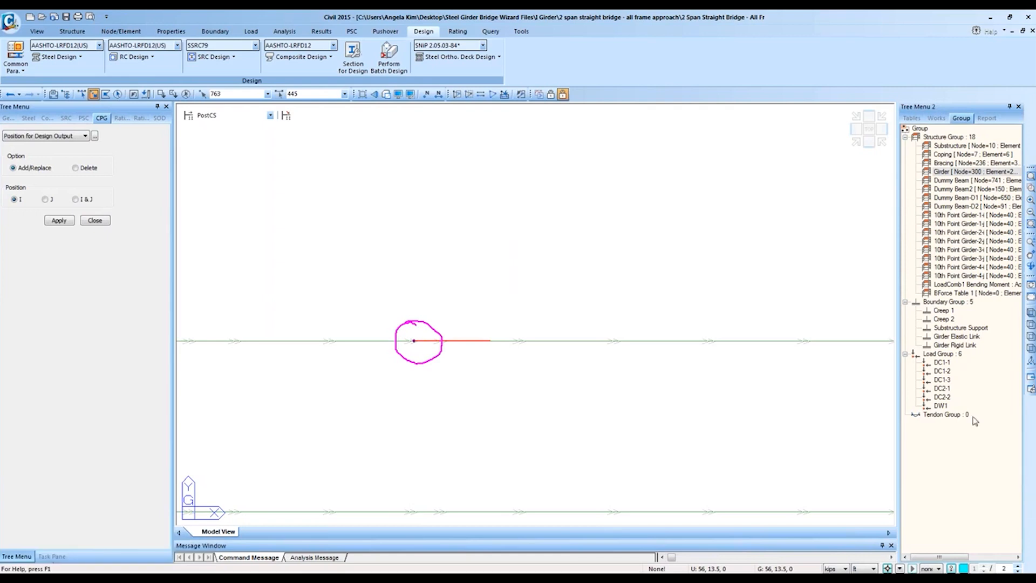
Step: Check Element 445 and Position I in cells H2 and H3, then view the Civil model front and iso
mouse_move(100, 578)
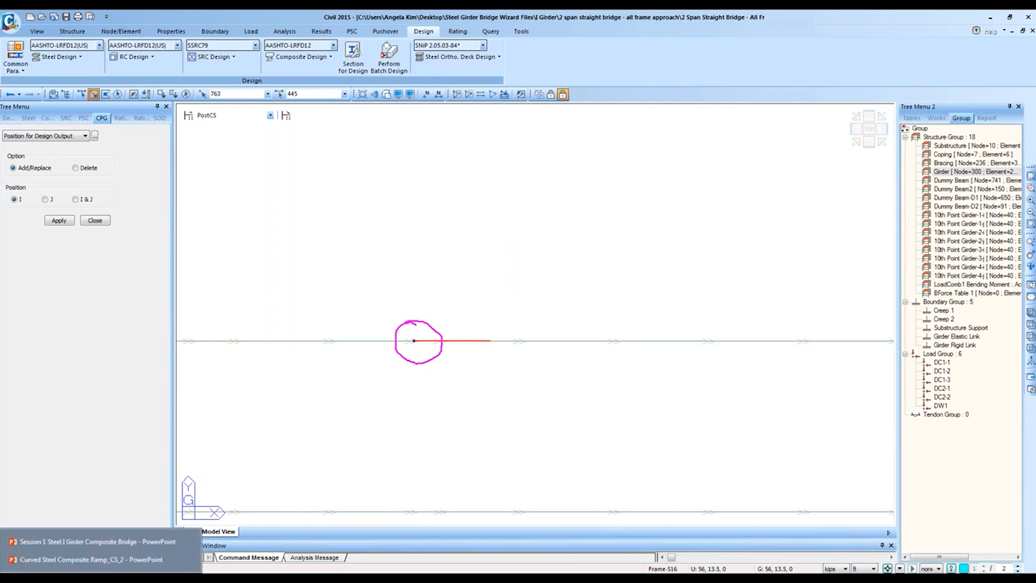
left_click(53, 562)
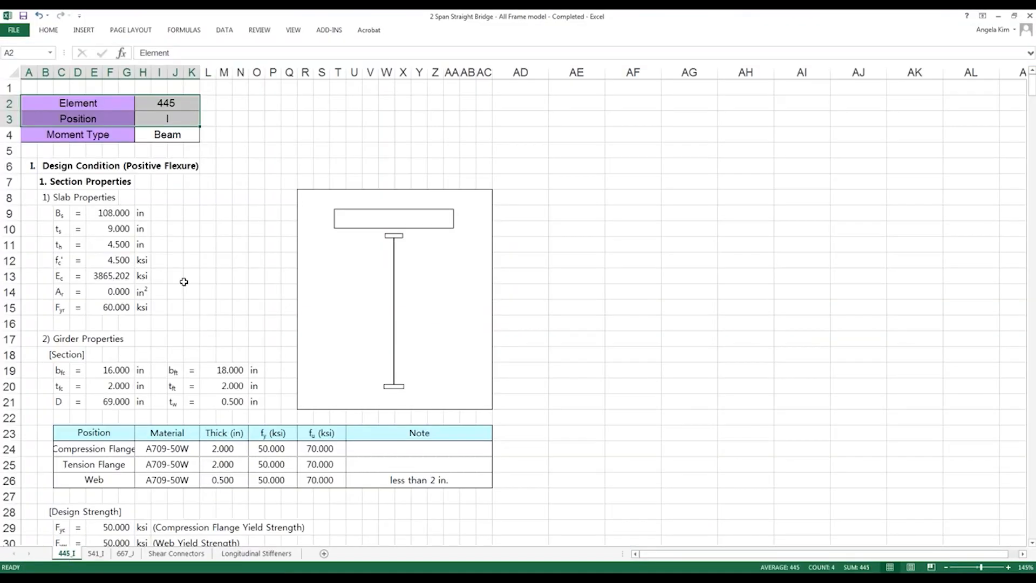
left_click(167, 103)
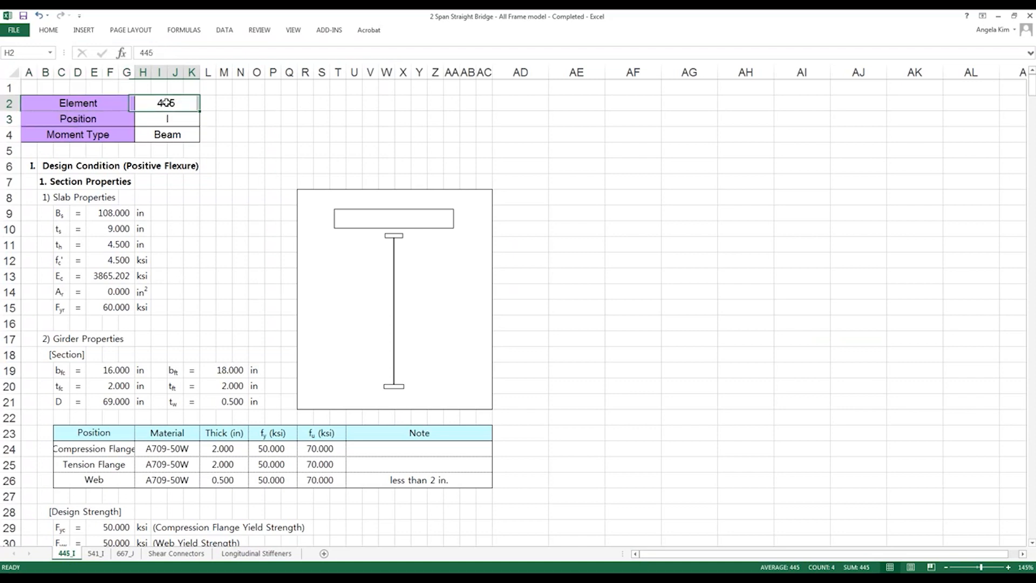
left_click(175, 115)
left_click(998, 15)
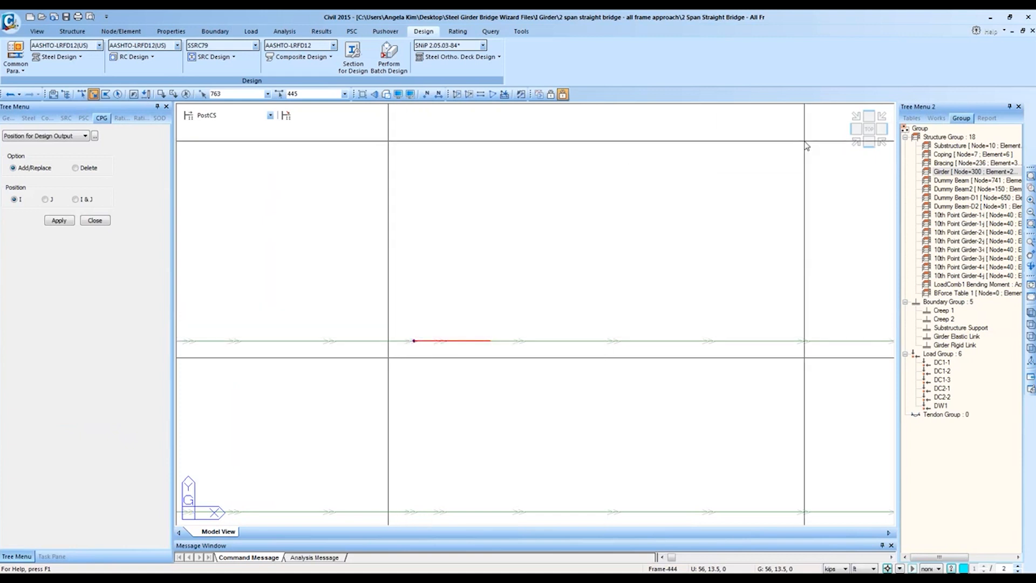
left_click(869, 142)
left_click(856, 142)
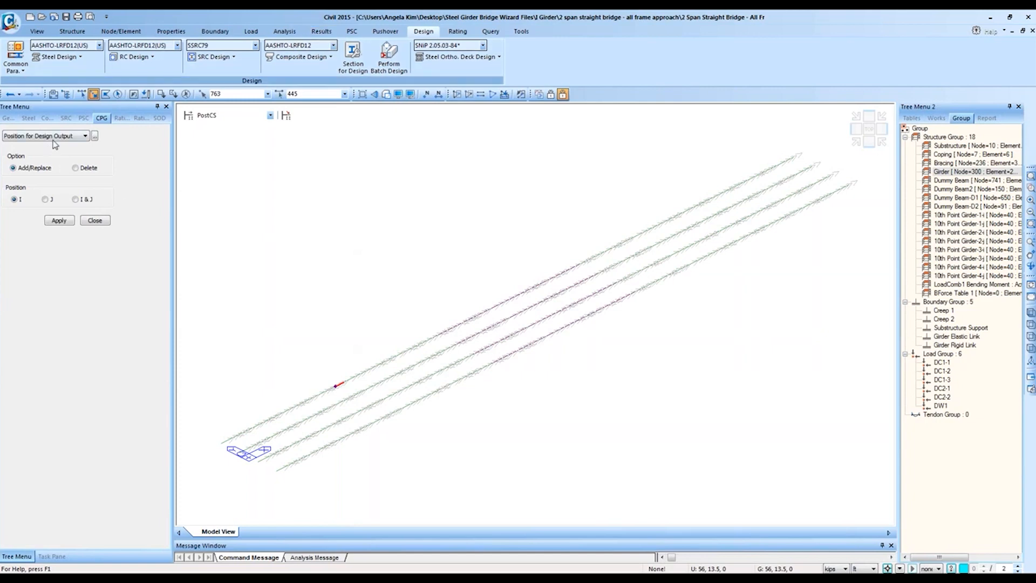
Step: Scroll through the 445_I sheet and select columns A through AD
left_click(72, 561)
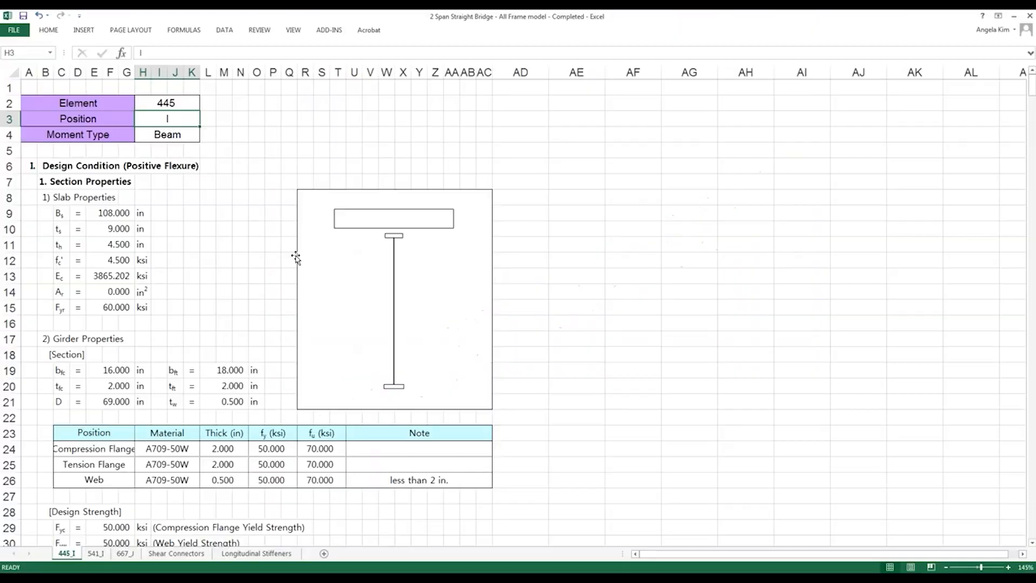
scroll(234, 244, "down", 6)
scroll(234, 244, "down", 20)
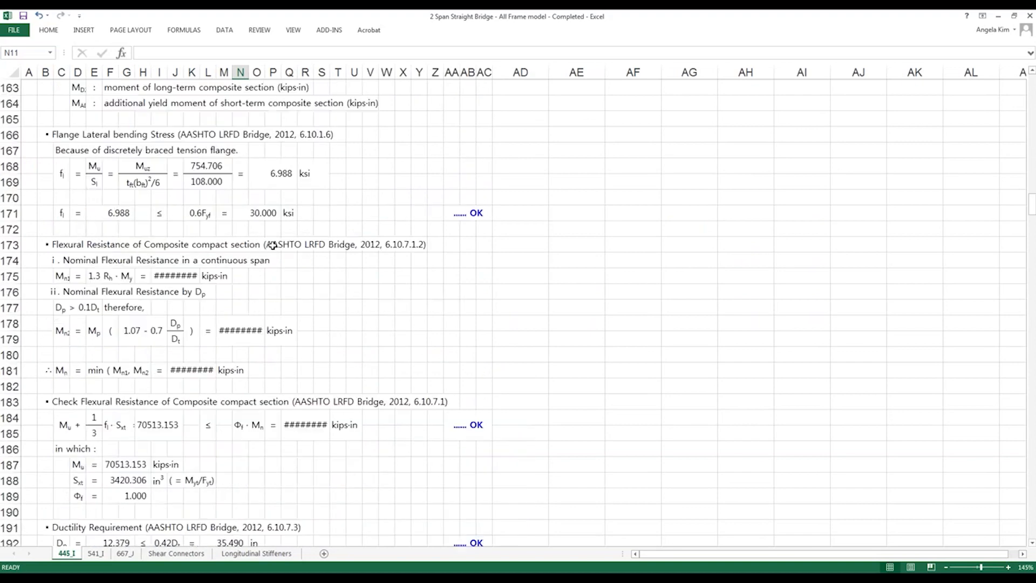
scroll(275, 245, "down", 20)
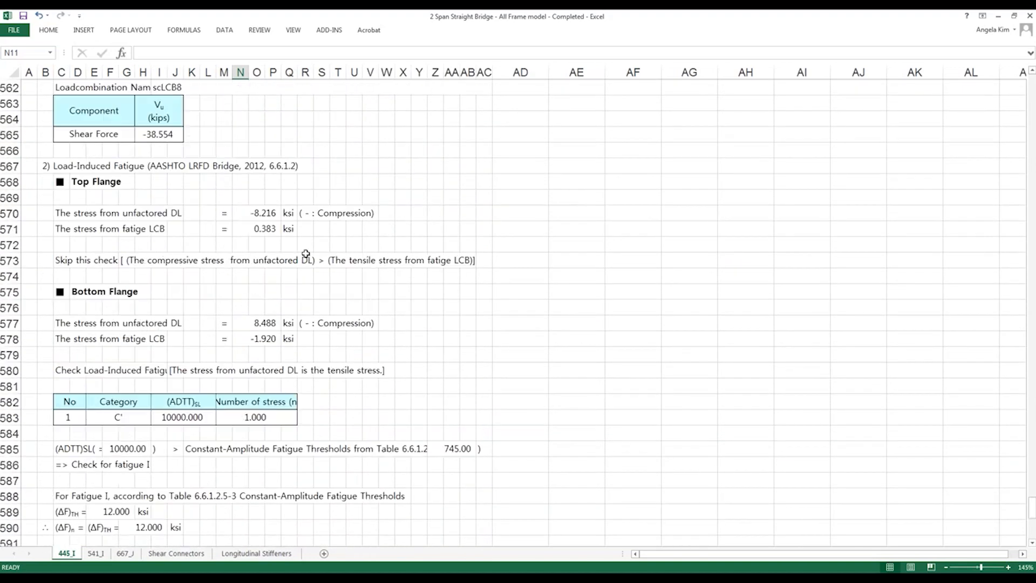
scroll(310, 308, "up", 20)
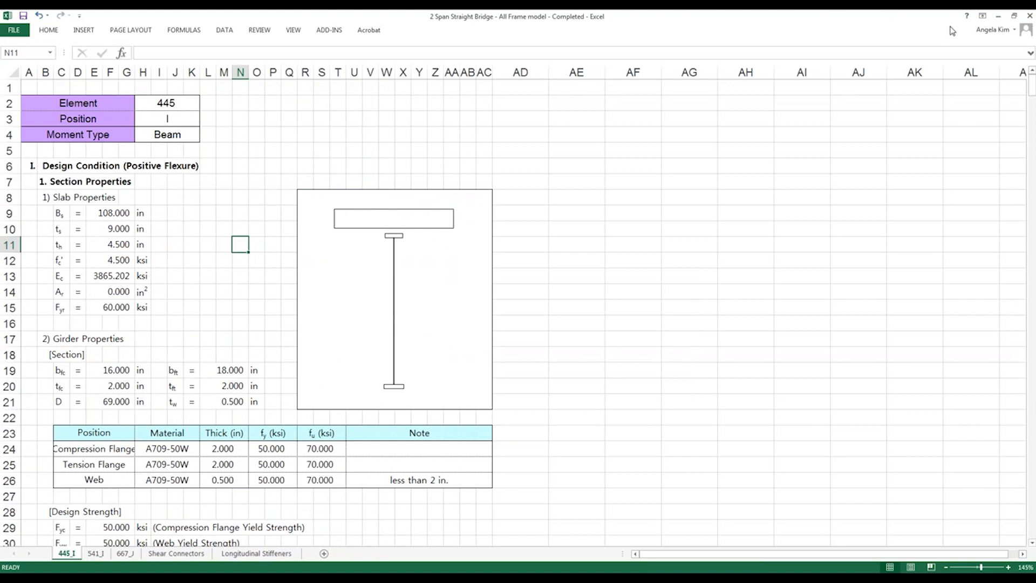
left_click_drag(29, 72, 491, 95)
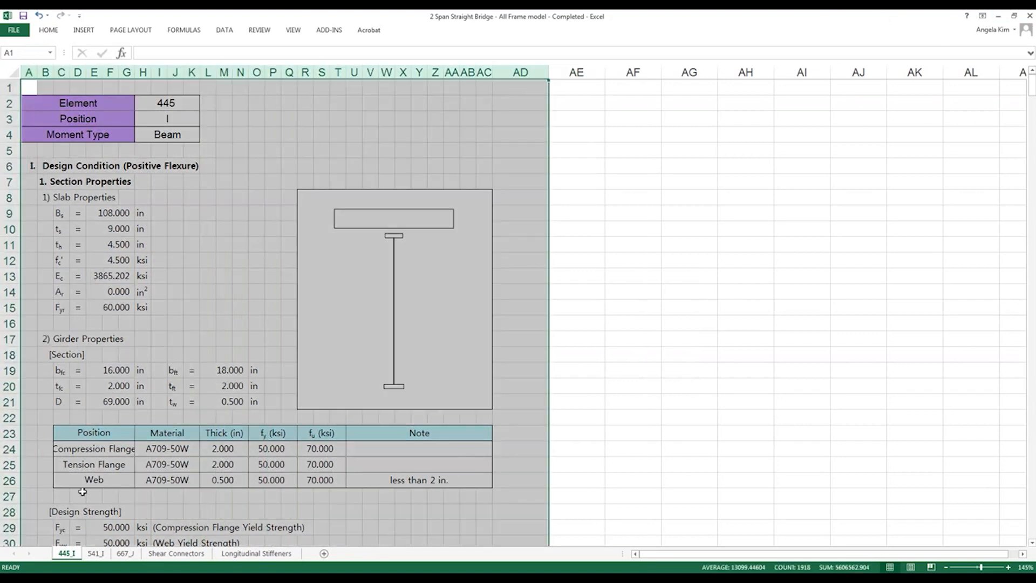
scroll(129, 405, "down", 14)
scroll(137, 410, "down", 20)
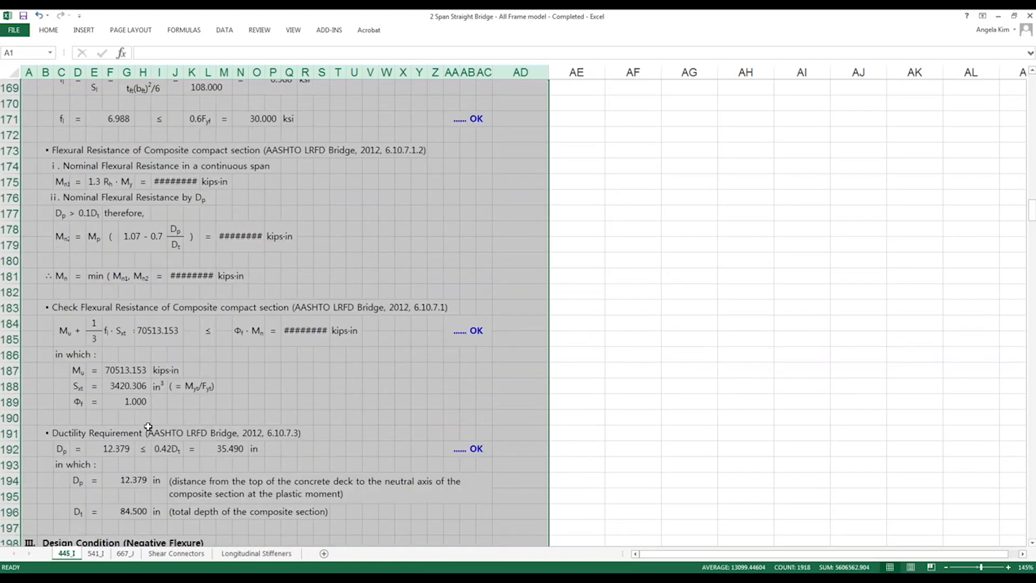
scroll(114, 482, "up", 20)
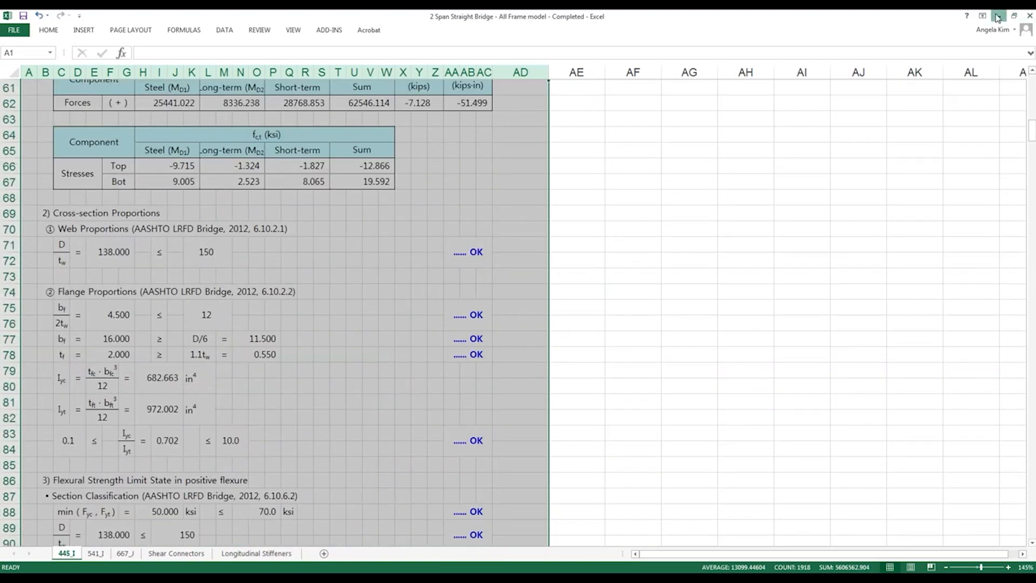
Step: Select all elements in Civil and set the design output position to I & J
left_click(998, 15)
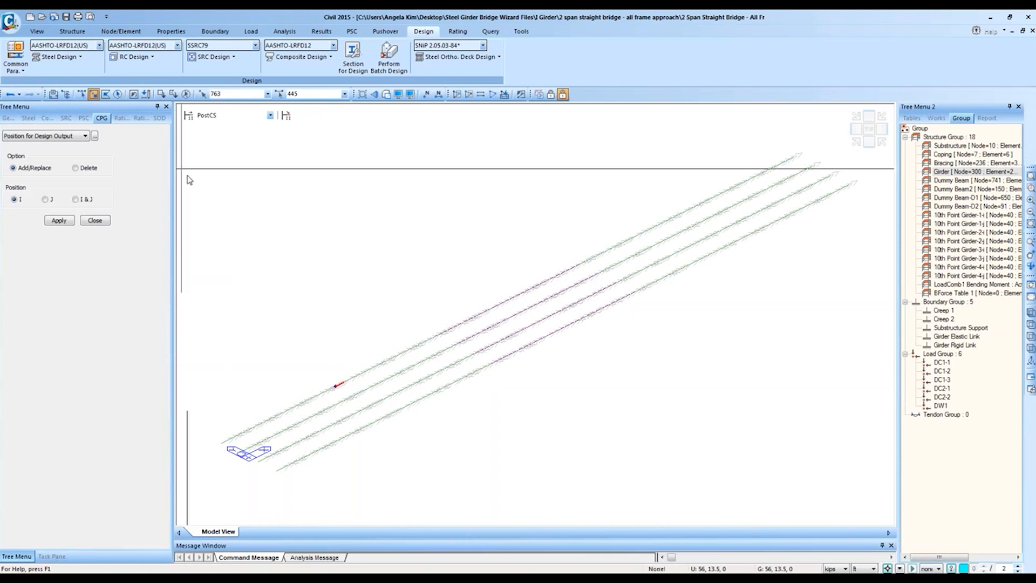
left_click(117, 97)
left_click(84, 199)
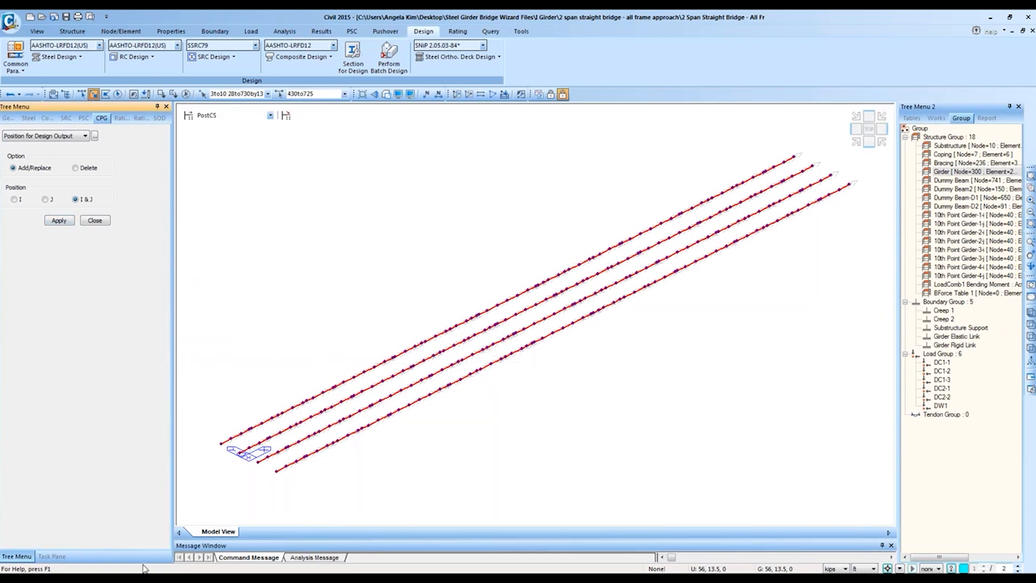
Step: Narrow column AD of the 445_I sheet to width 2.00
left_click(54, 561)
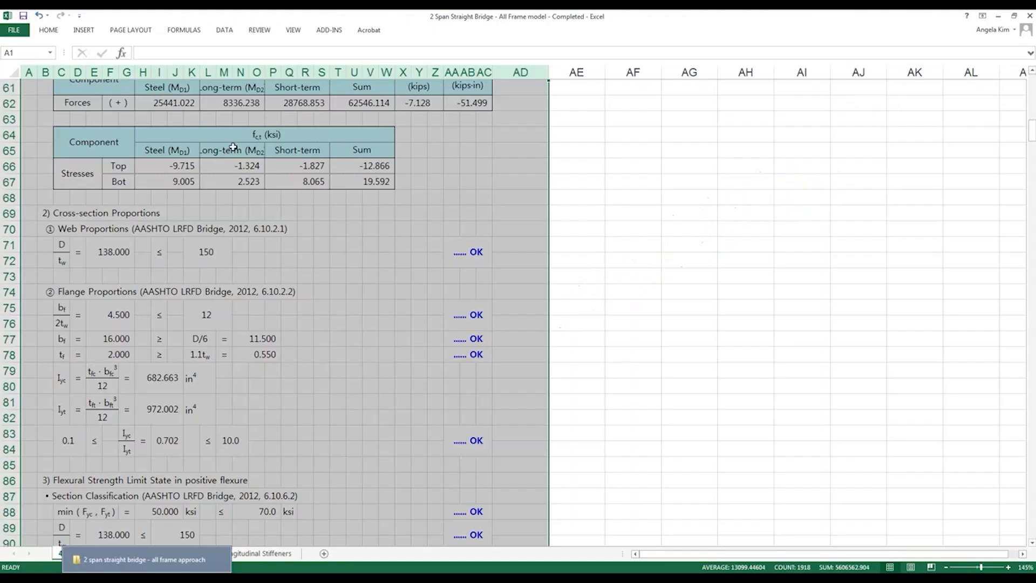
scroll(544, 186, "up", 20)
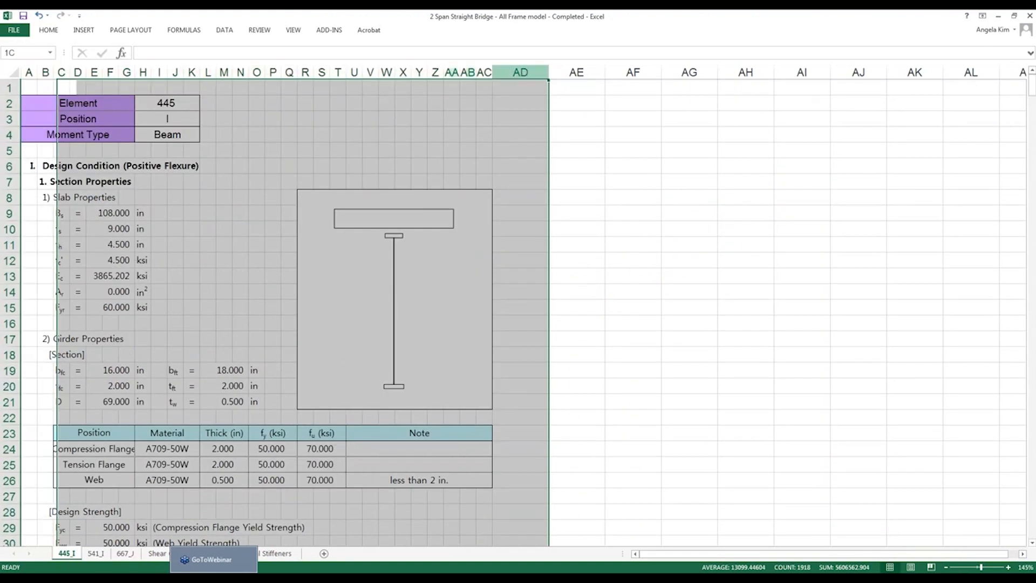
left_click(540, 70)
left_click_drag(548, 72, 506, 94)
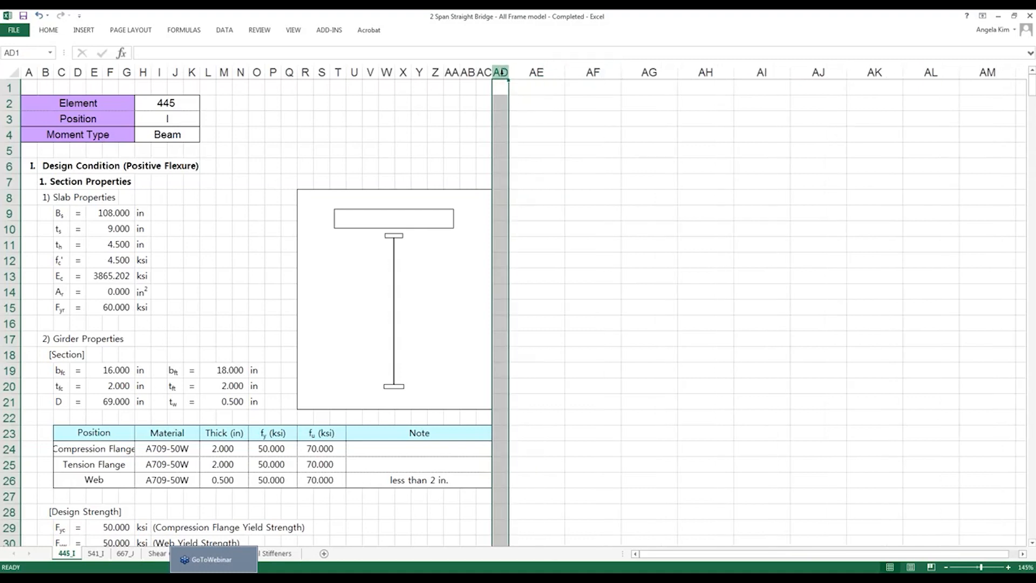
mouse_move(504, 85)
left_mouse_down()
mouse_move(88, 107)
mouse_move(16, 87)
mouse_move(588, 72)
mouse_move(504, 72)
left_mouse_up()
left_click(15, 73)
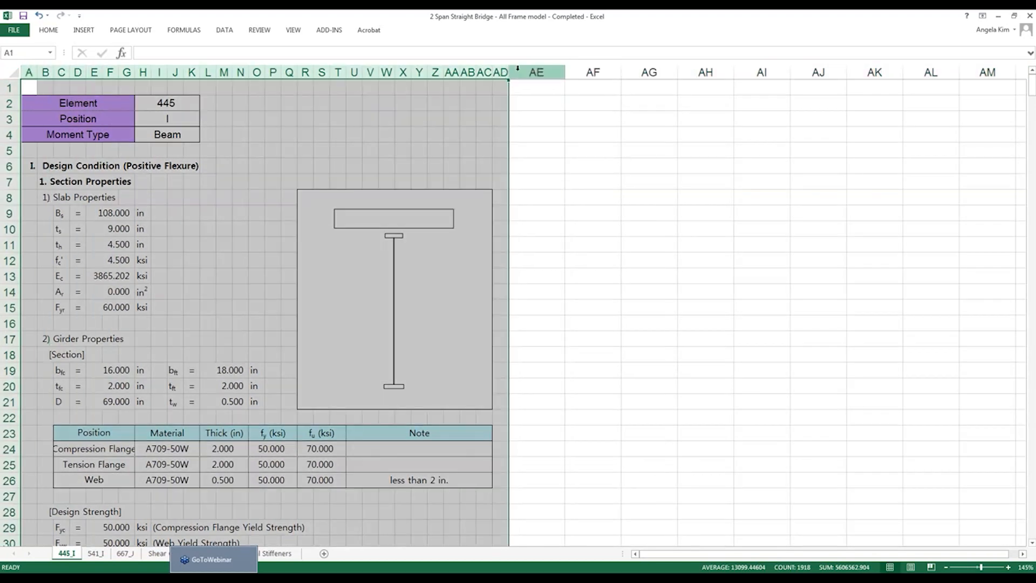
Step: Restore the workbook as a smaller window over Civil, with all model elements deselected
double_click(713, 23)
left_click(895, 43)
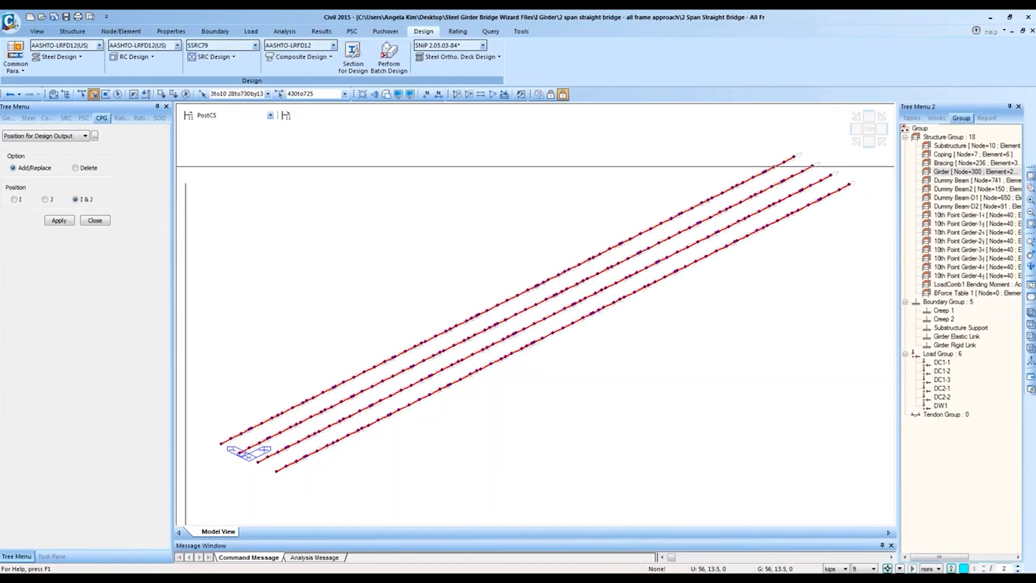
left_click(185, 93)
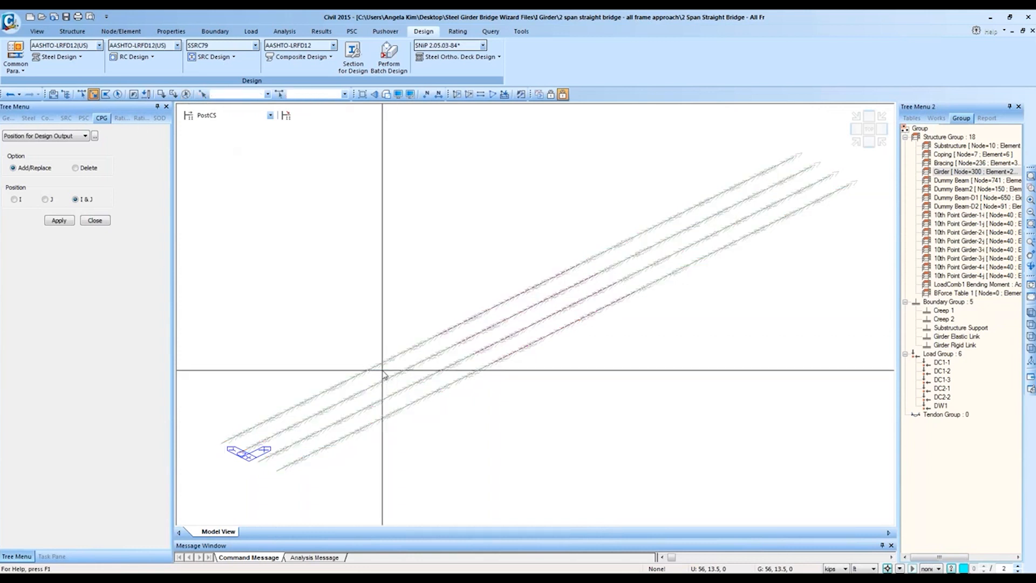
left_click(146, 577)
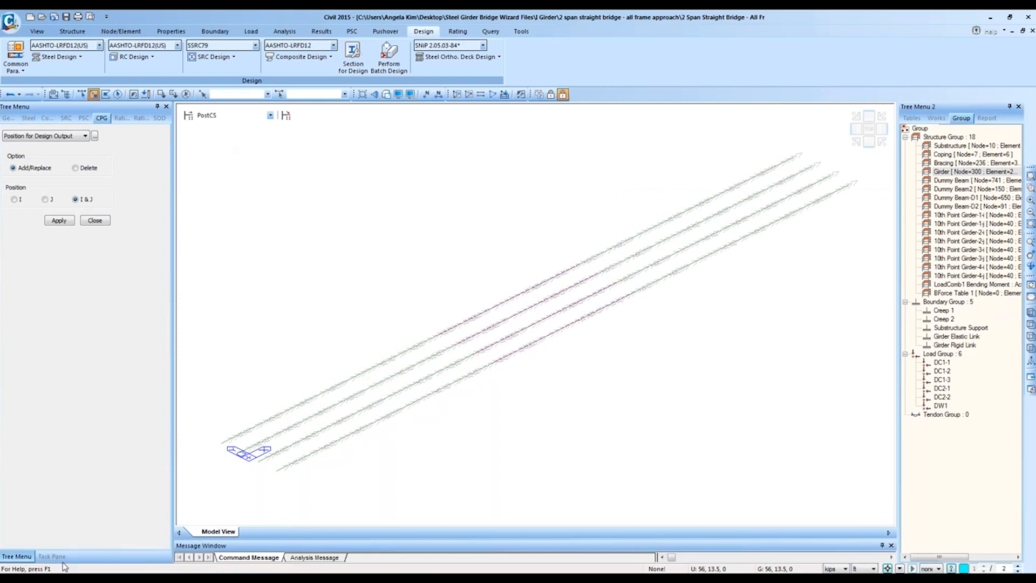
left_click(236, 577)
left_click(399, 131)
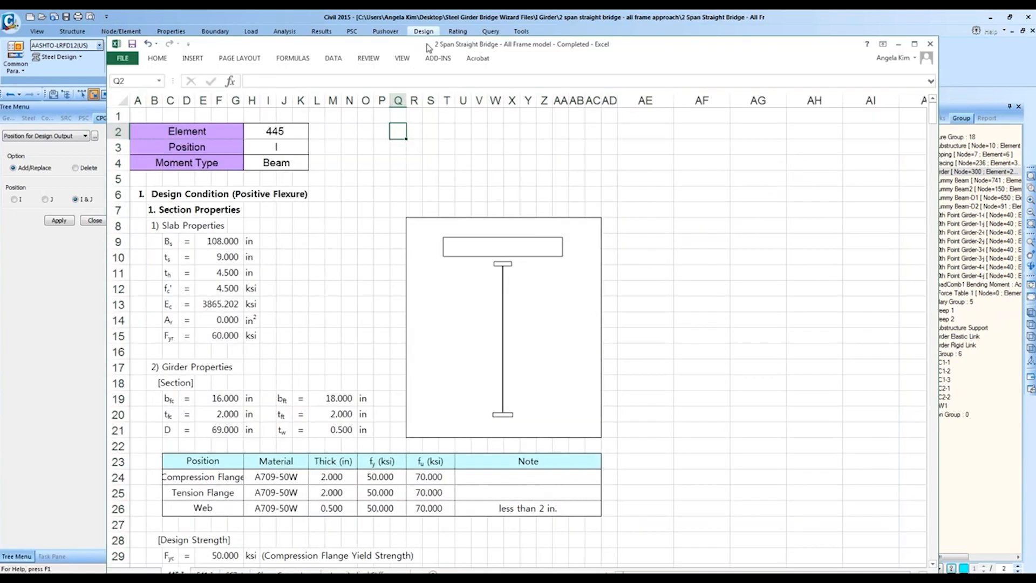
Step: Move the workbook window up-right and narrow it so the Civil model shows beside it
left_click_drag(427, 45, 441, 24)
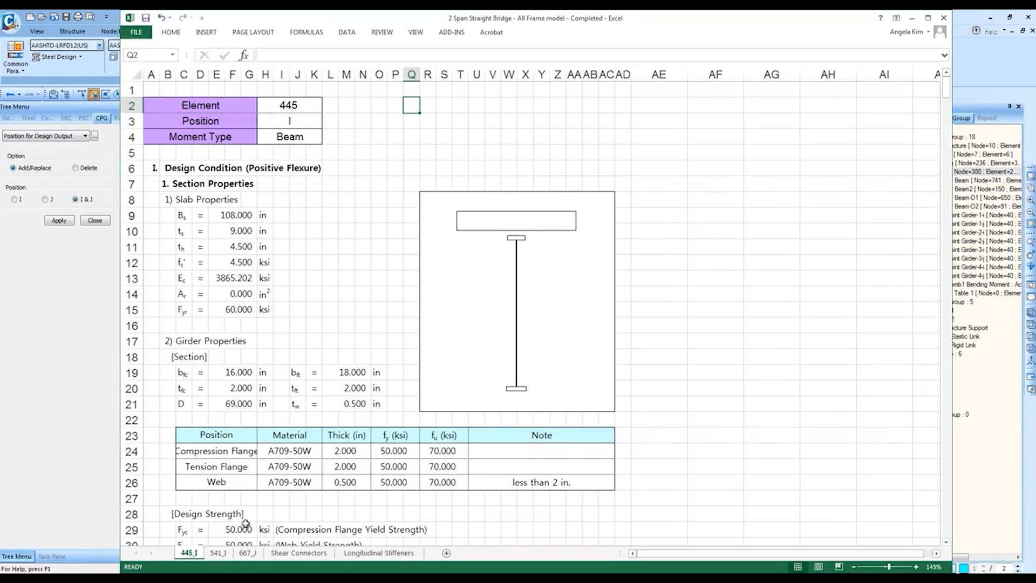
left_click_drag(953, 109, 658, 274)
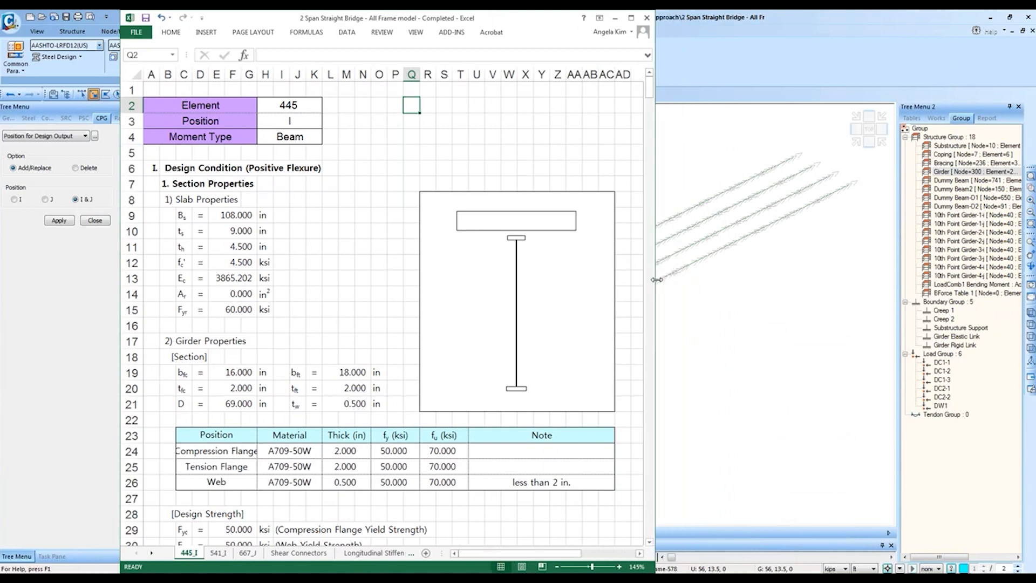
left_click(813, 59)
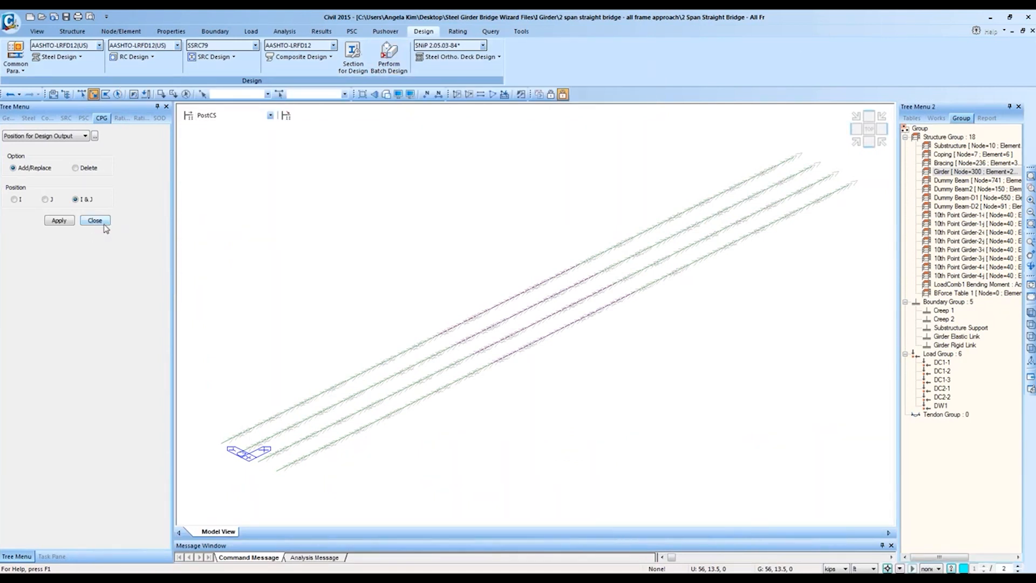
Step: Select the element header, section properties and rows 1–2 for comparison, then return to Civil
left_click(54, 563)
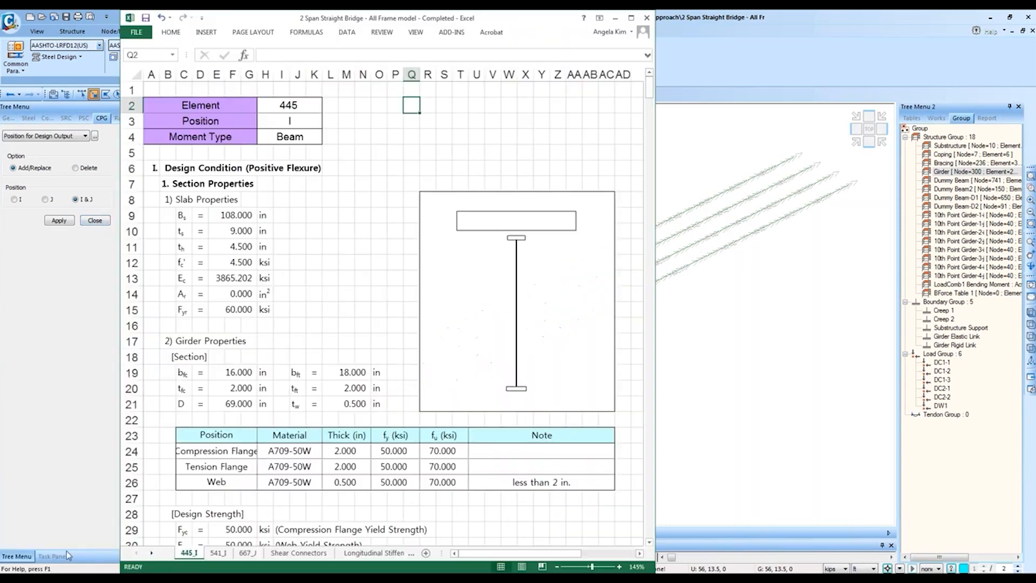
left_click_drag(157, 105, 590, 493)
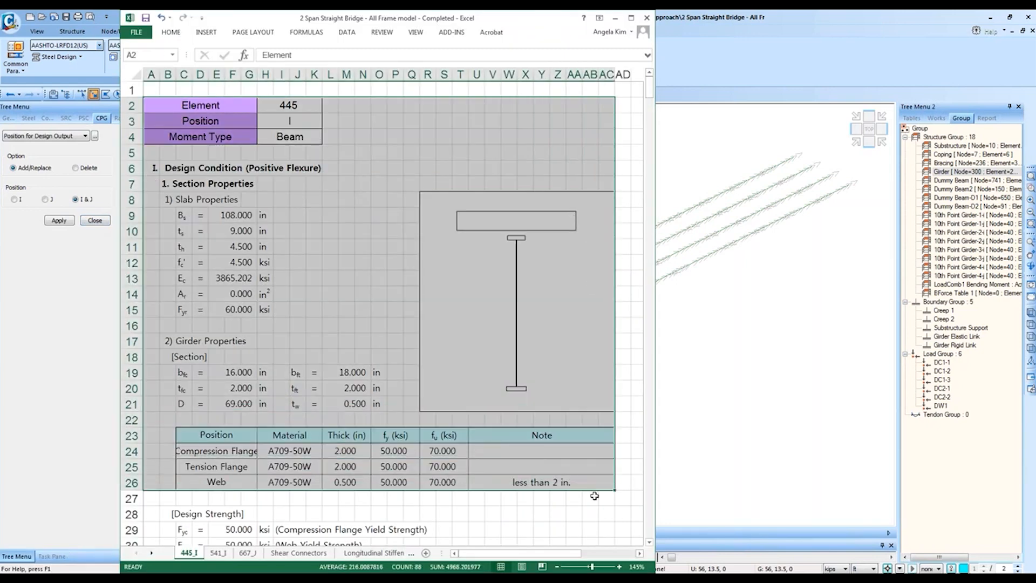
left_click(1021, 377)
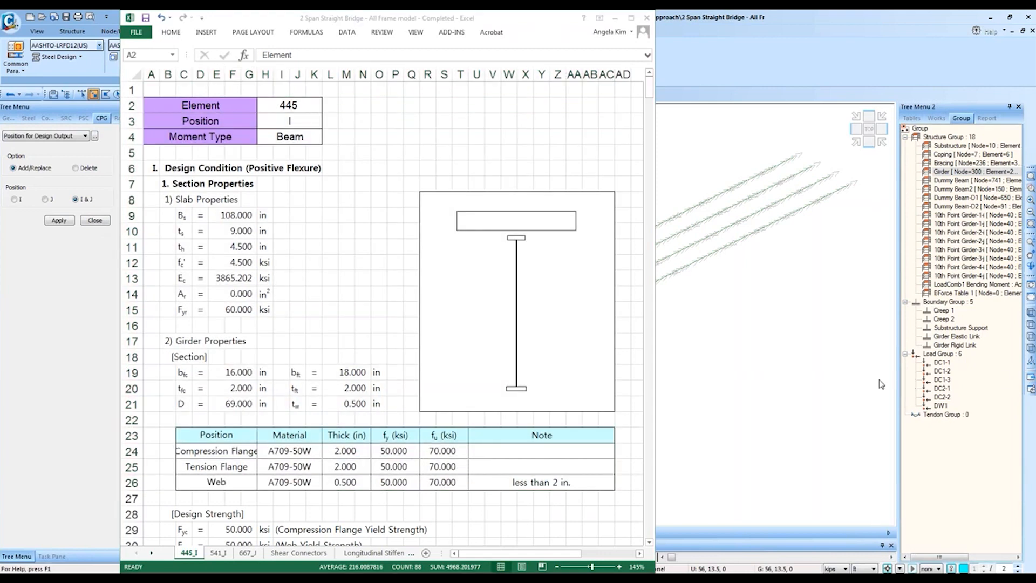
left_click(436, 165)
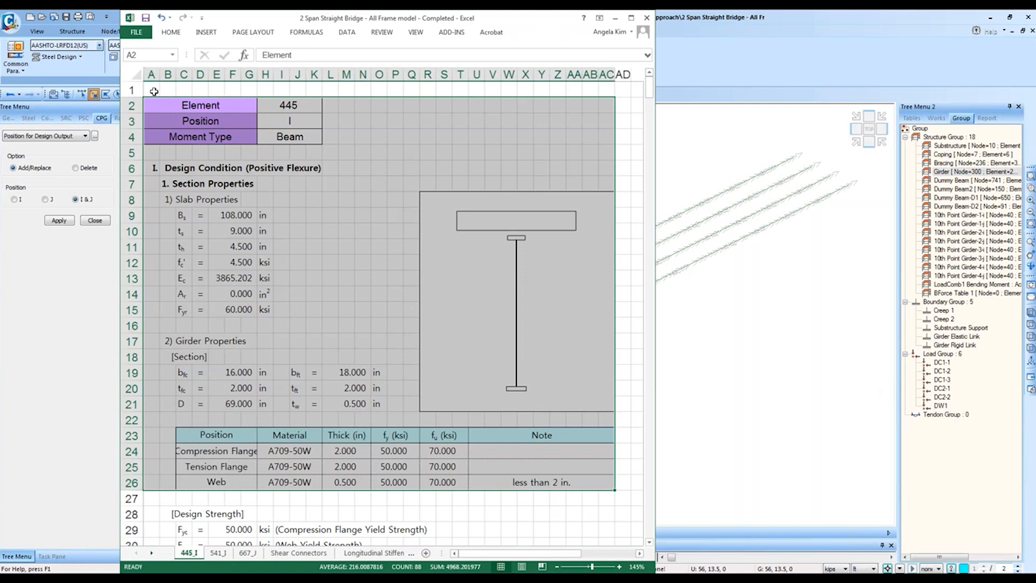
left_click_drag(153, 90, 412, 108)
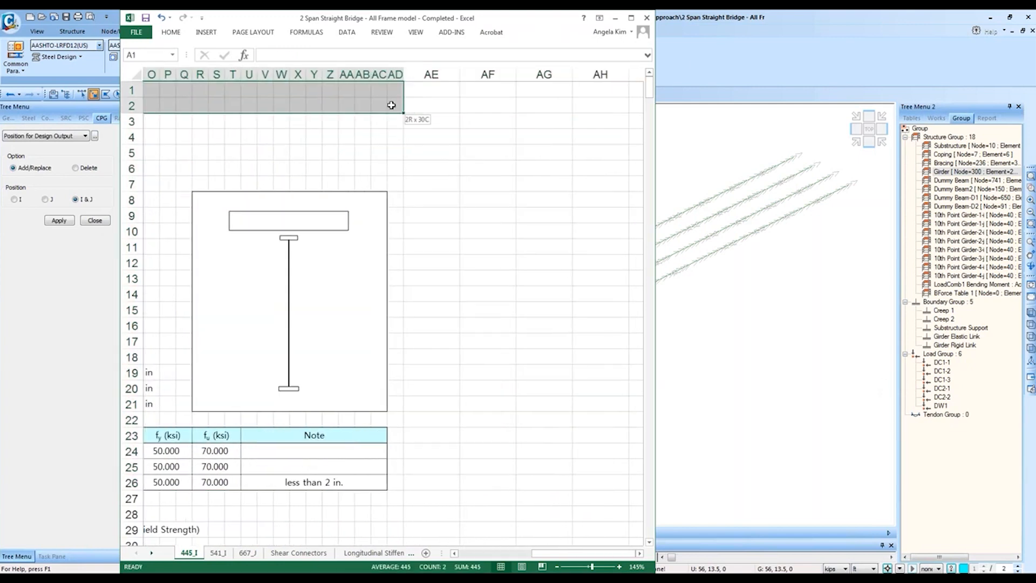
left_click_drag(513, 553, 465, 556)
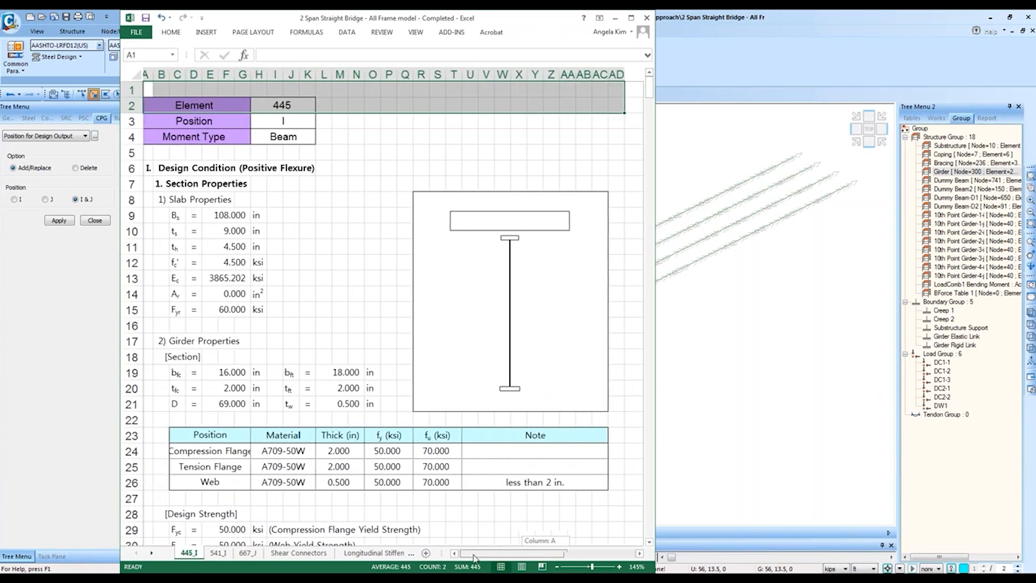
left_click(788, 42)
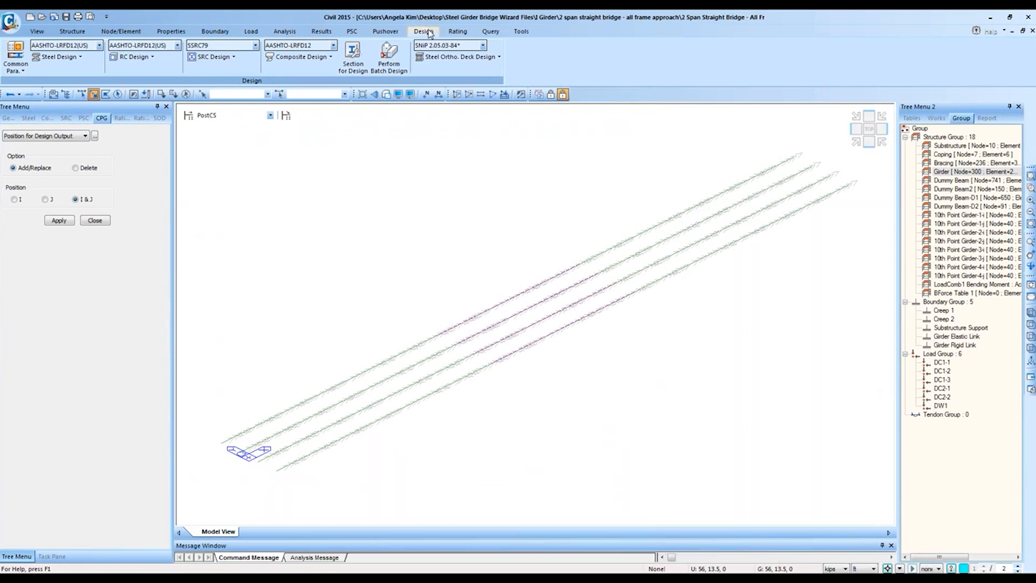
Step: Turn off element local direction arrows and switch results to beam force diagrams
left_click(284, 33)
left_click(319, 37)
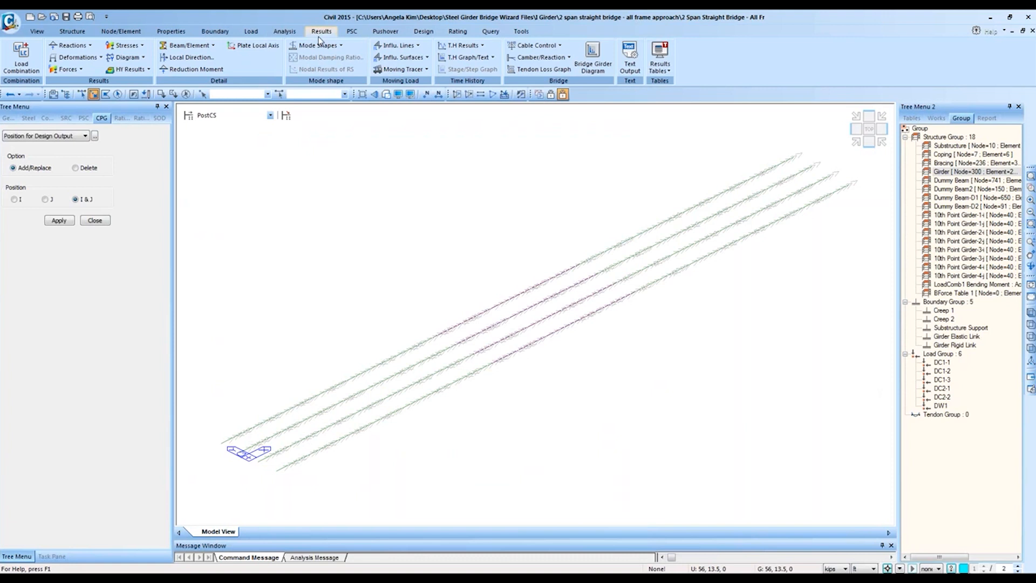
left_click(398, 94)
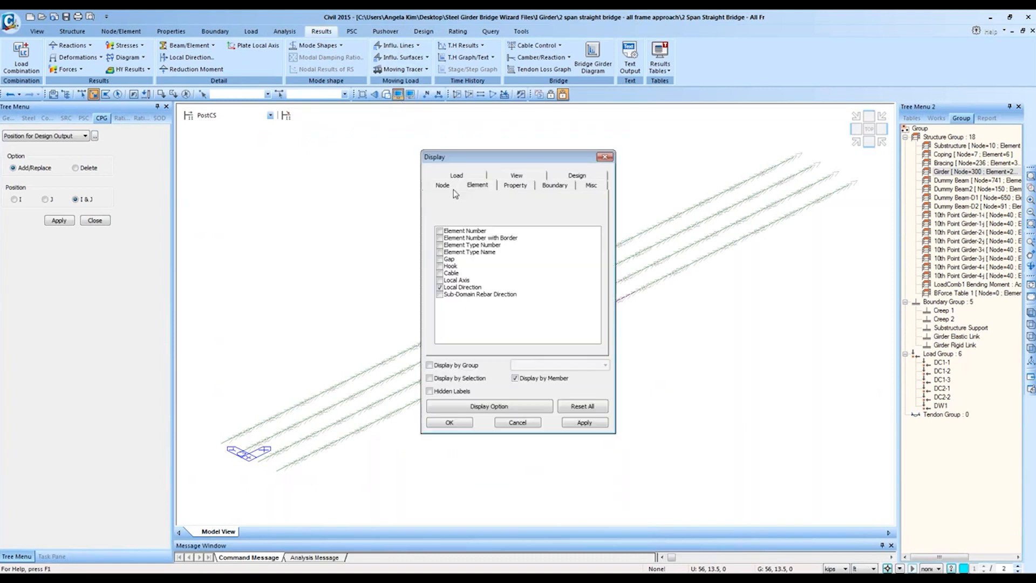
left_click(440, 287)
left_click(449, 422)
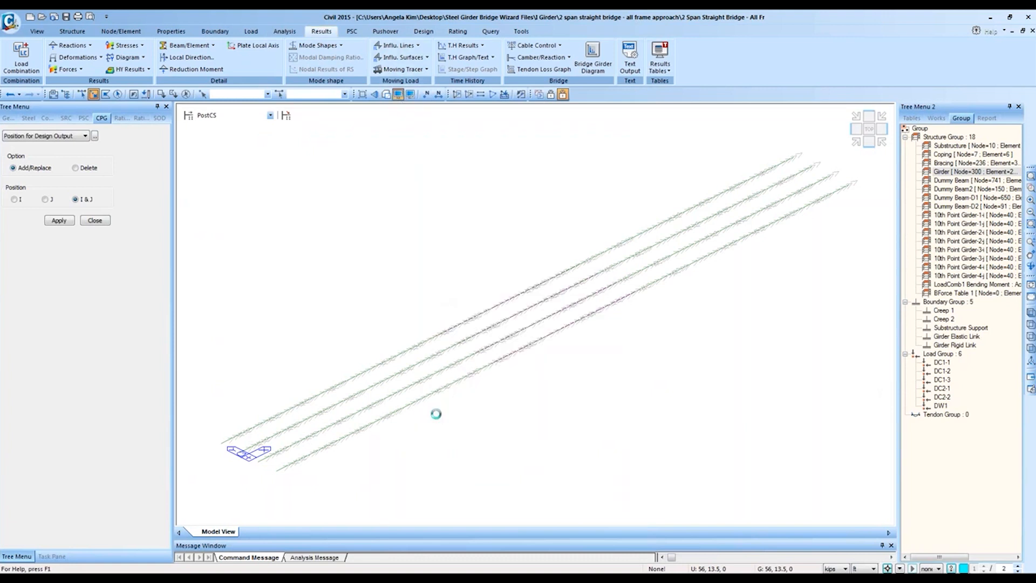
left_click(68, 69)
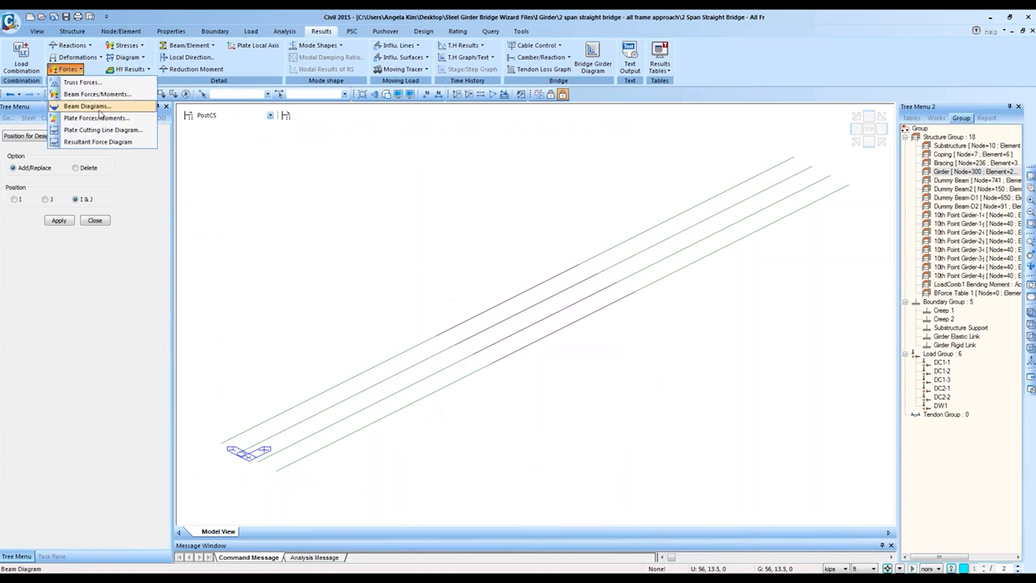
left_click(101, 109)
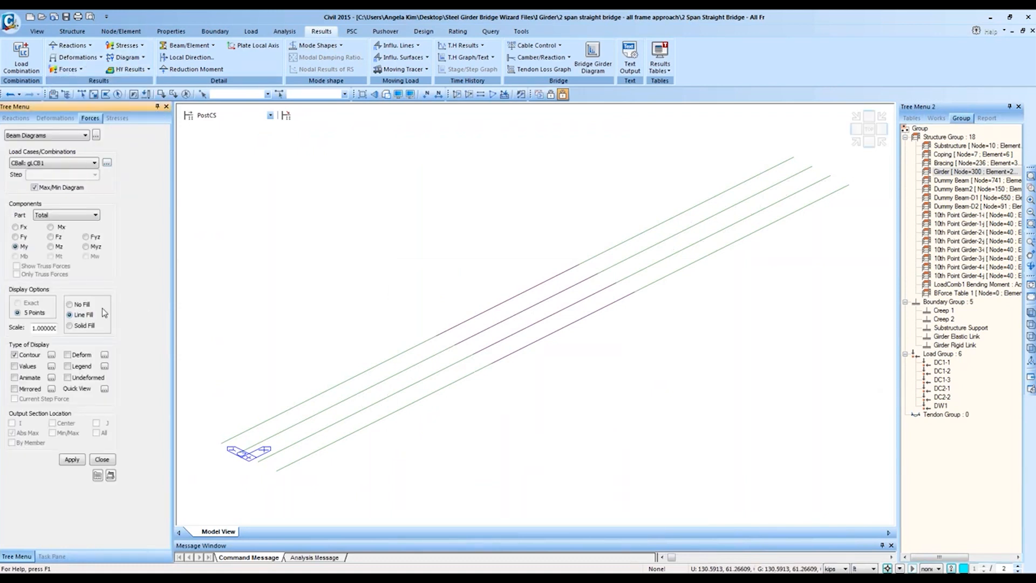
Step: Show the moment diagram with solid fill and its colour legend, toggling the legend off and on
left_click(81, 367)
left_click(71, 459)
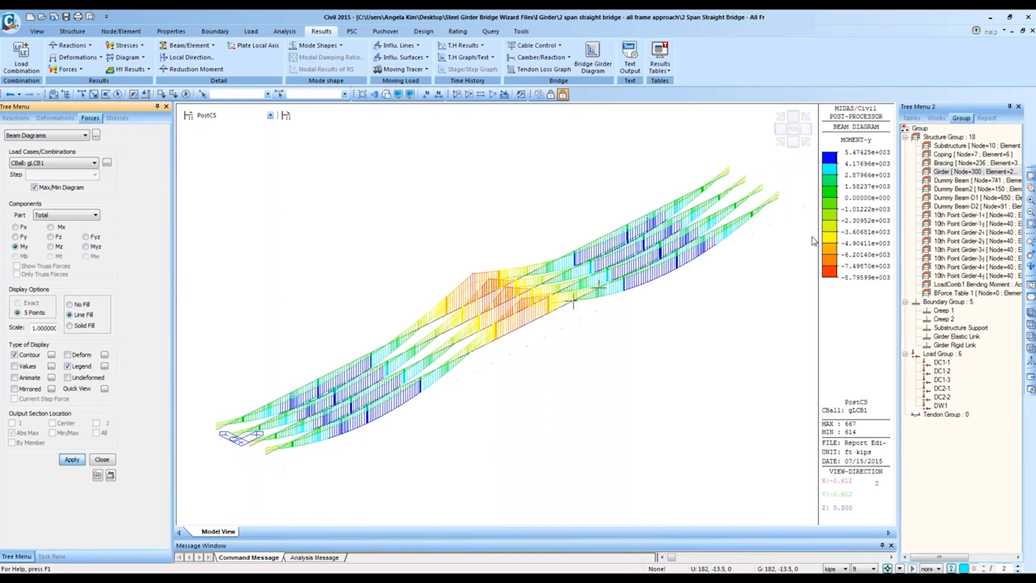
left_click(70, 326)
left_click(76, 461)
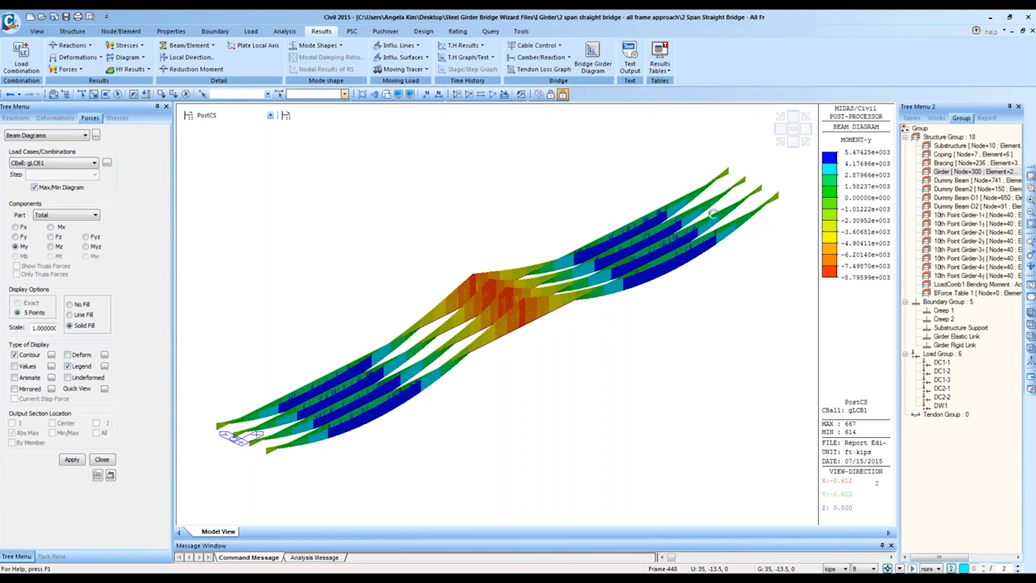
left_click(81, 367)
left_click(72, 459)
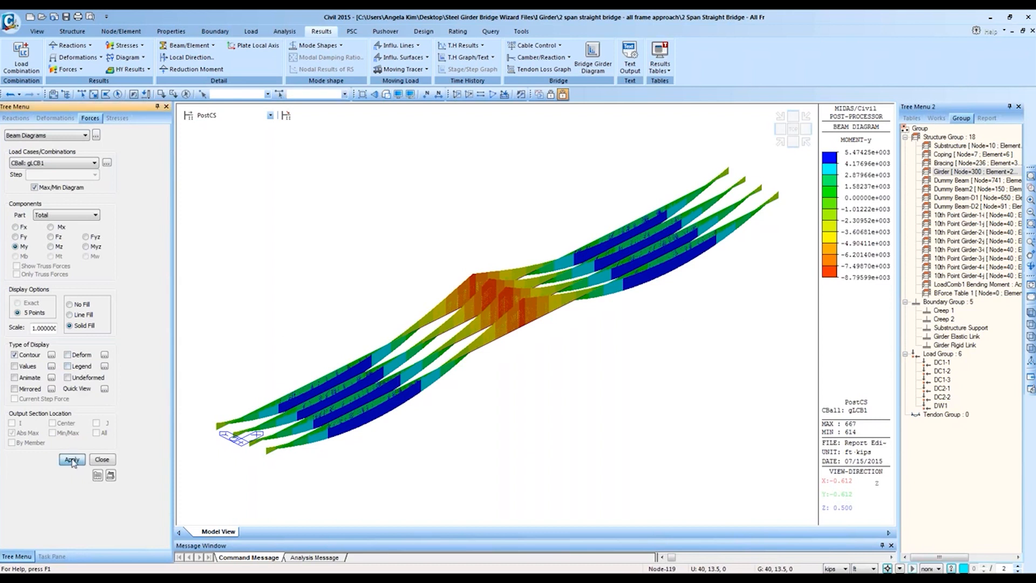
left_click(67, 367)
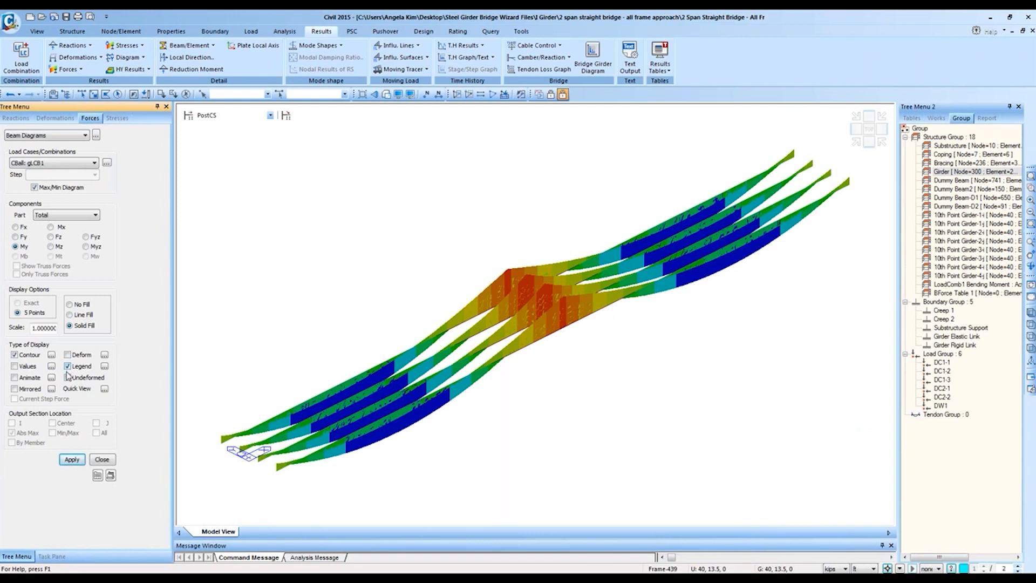
left_click(72, 459)
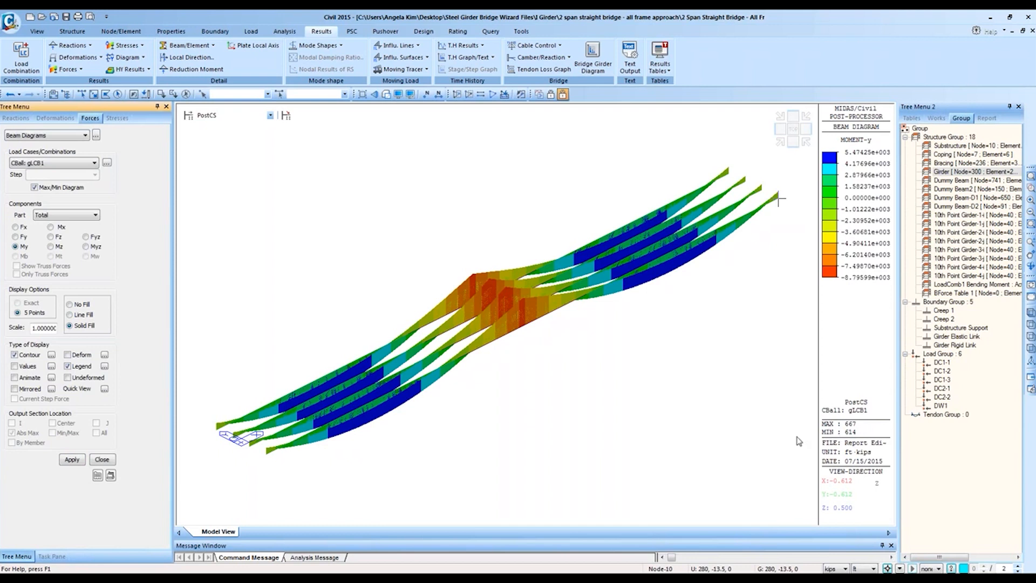
Step: Start a Dynamic Report Image of the diagram, then cancel it
right_click(637, 171)
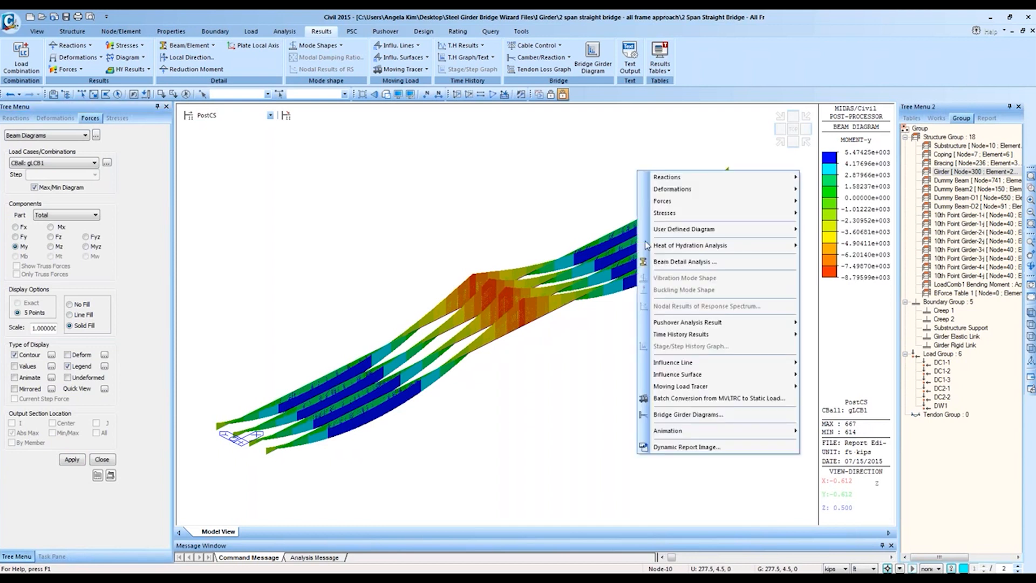
left_click(707, 447)
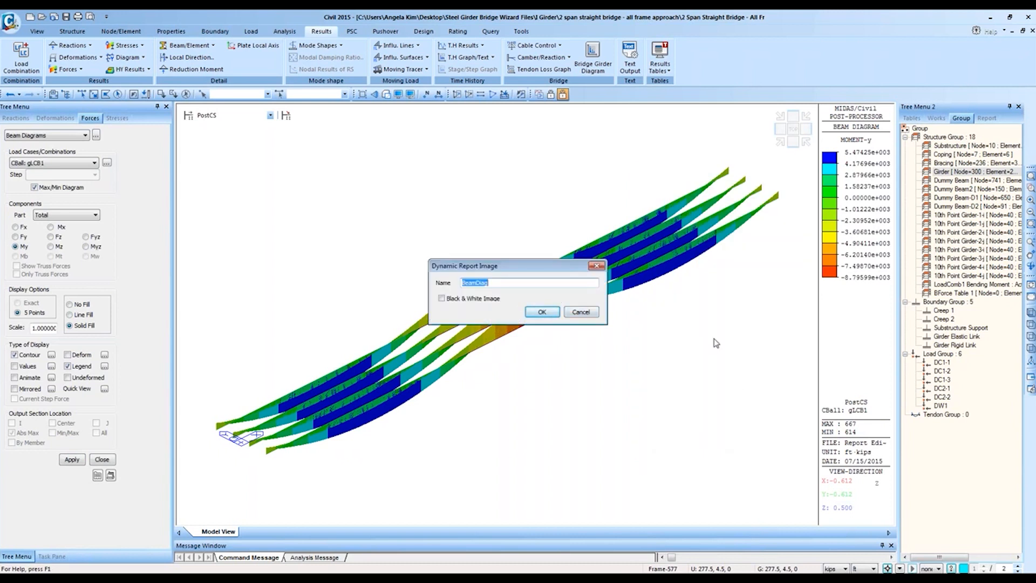
left_click(985, 119)
left_click(588, 316)
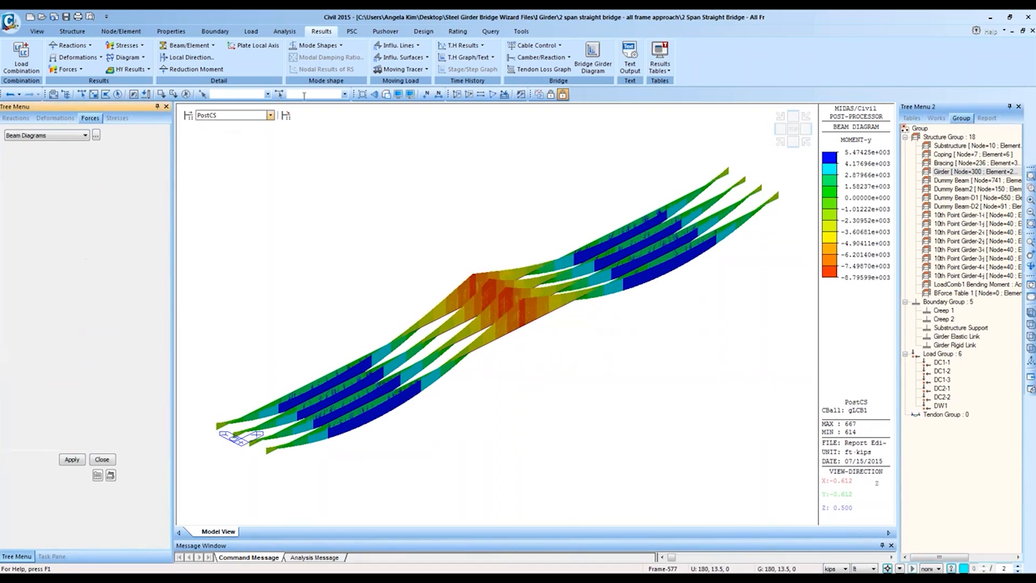
Step: Enter 667 and 614 for selection, tilt the view overhead, pick node 457, and show Design commands
left_click(302, 94)
type("667")
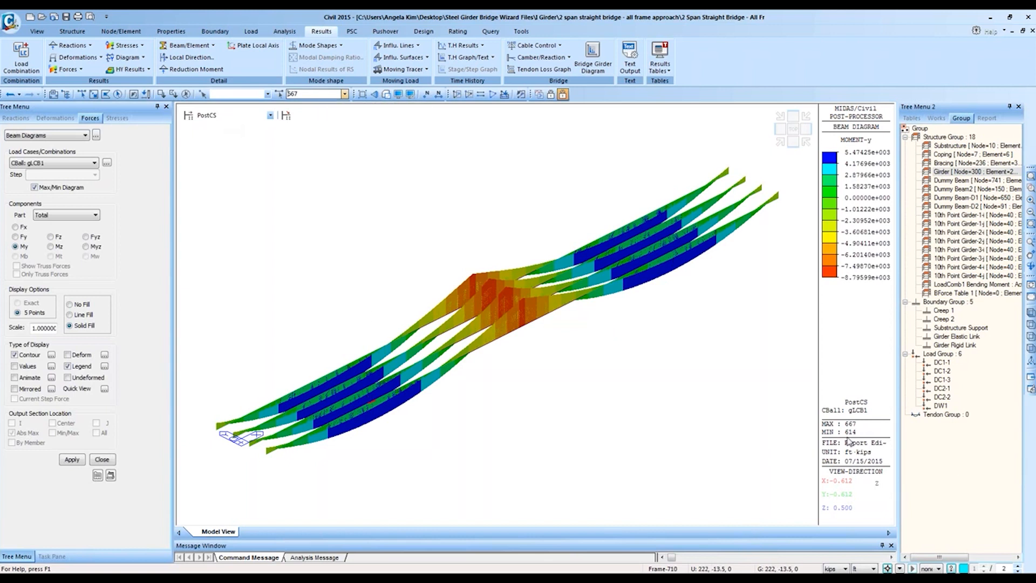
double_click(315, 95)
type("614")
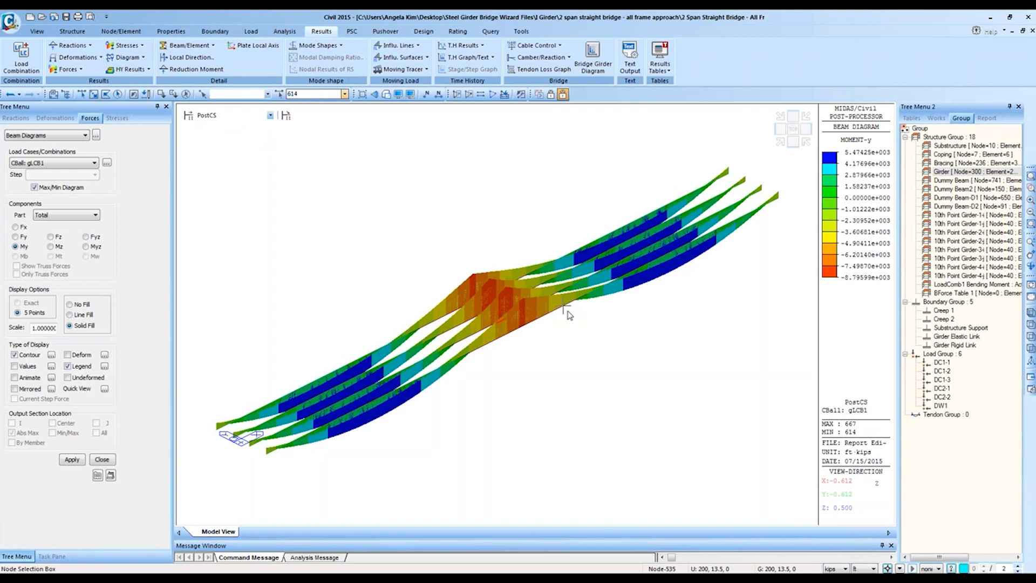
middle_click_drag(624, 304, 638, 342, "ctrl")
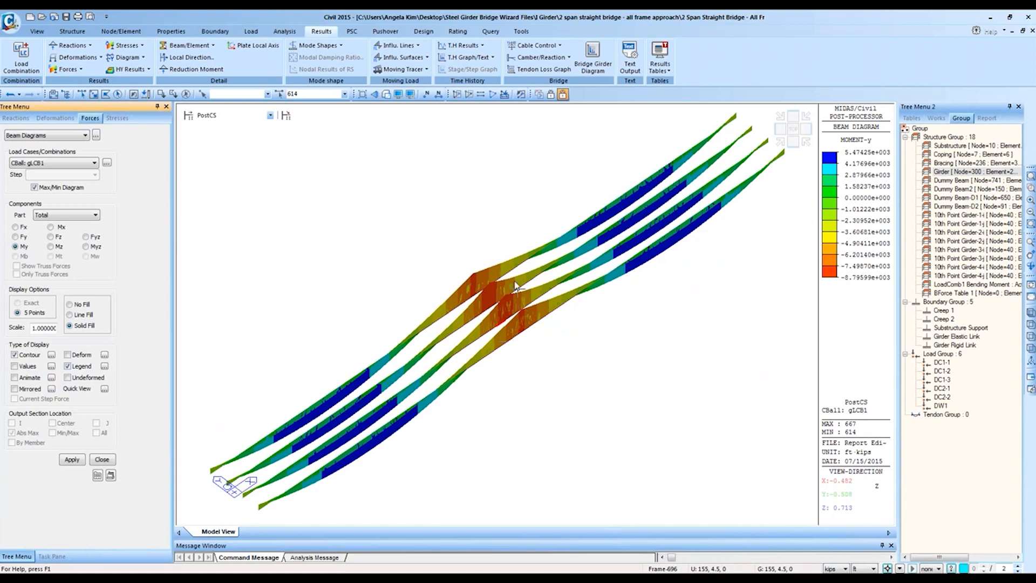
left_click(93, 94)
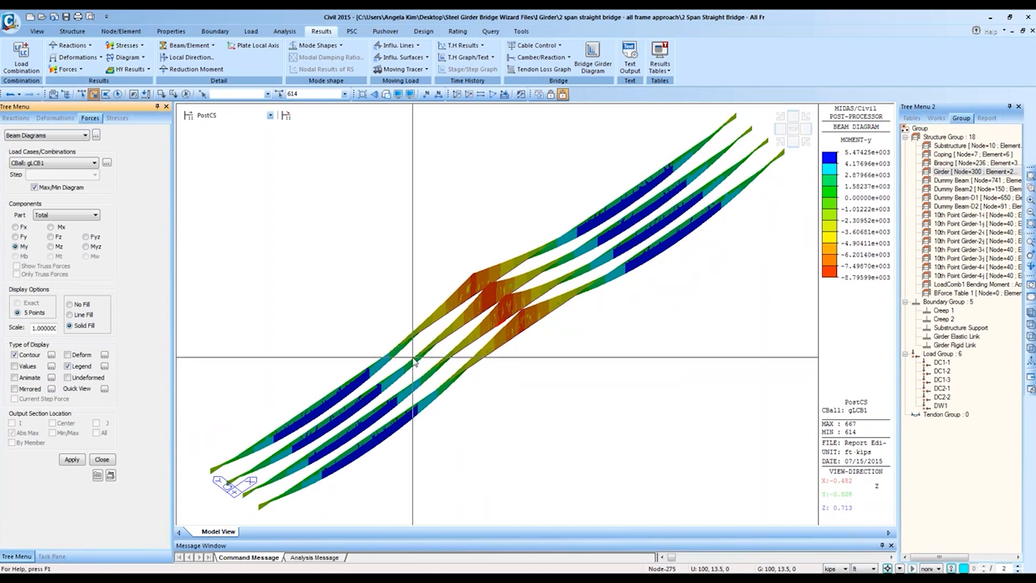
left_click(411, 339)
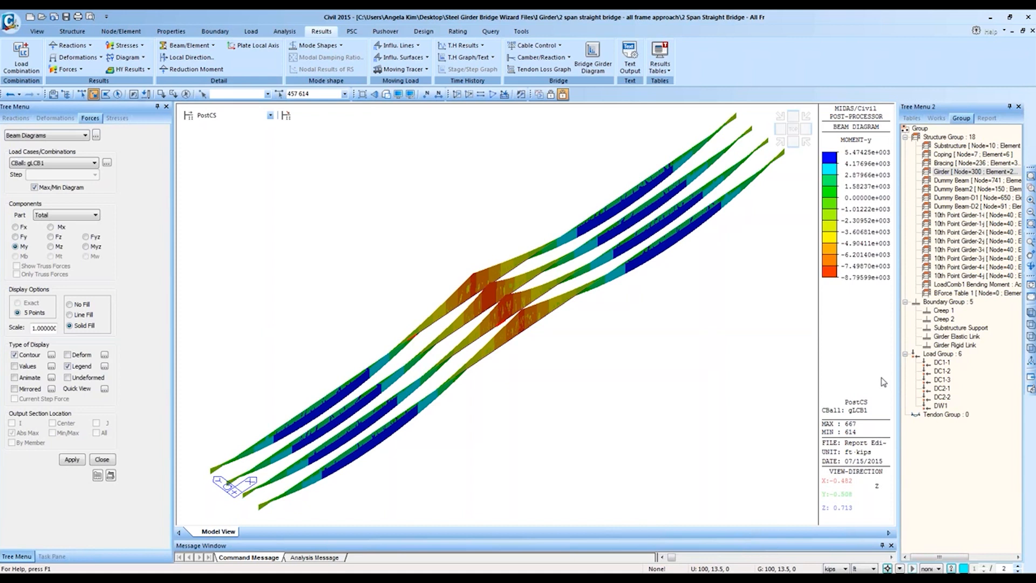
left_click(424, 31)
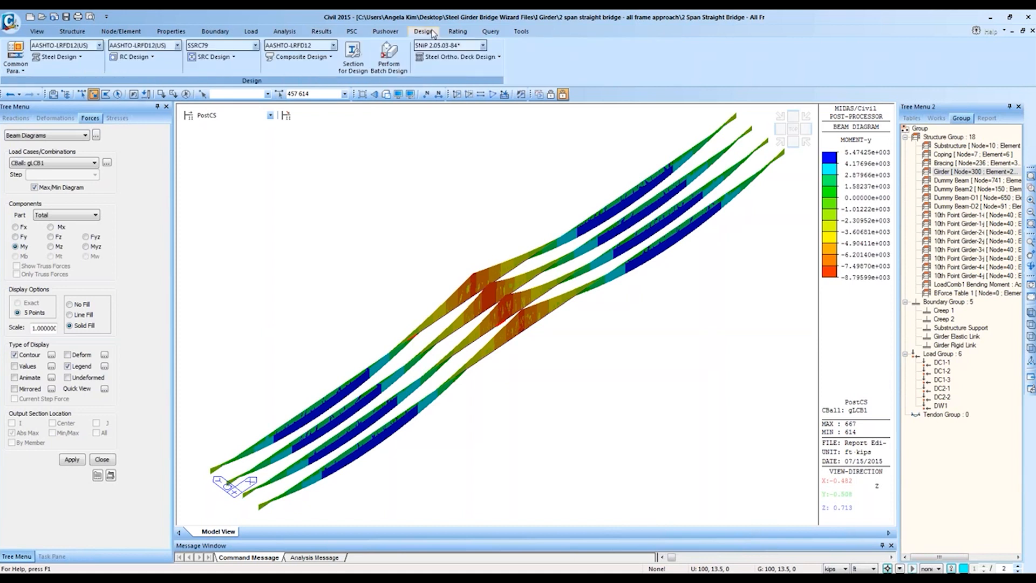
Step: Open Composite Bridge Span Information and view girder Left 1's spans
left_click(330, 57)
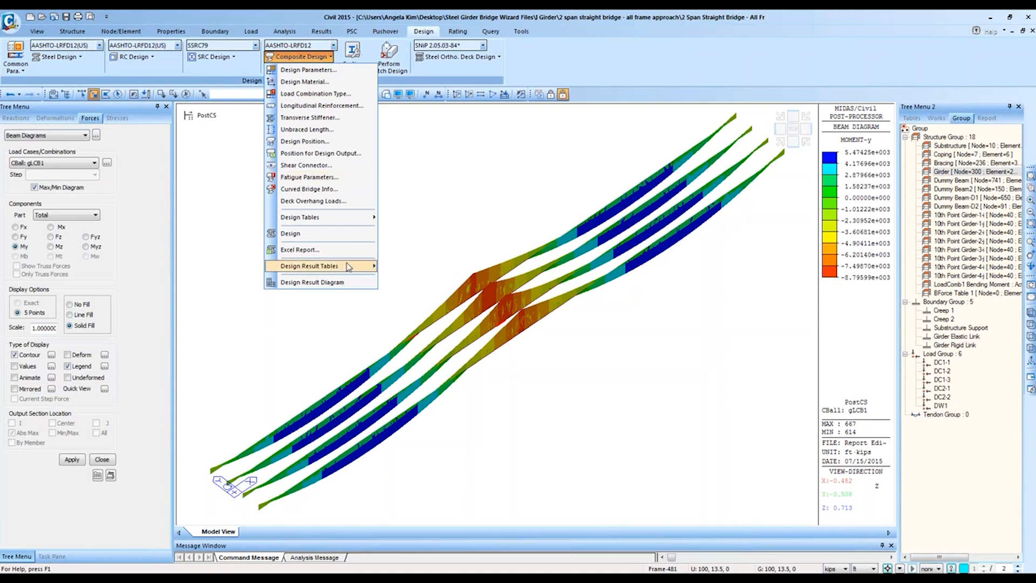
left_click(665, 57)
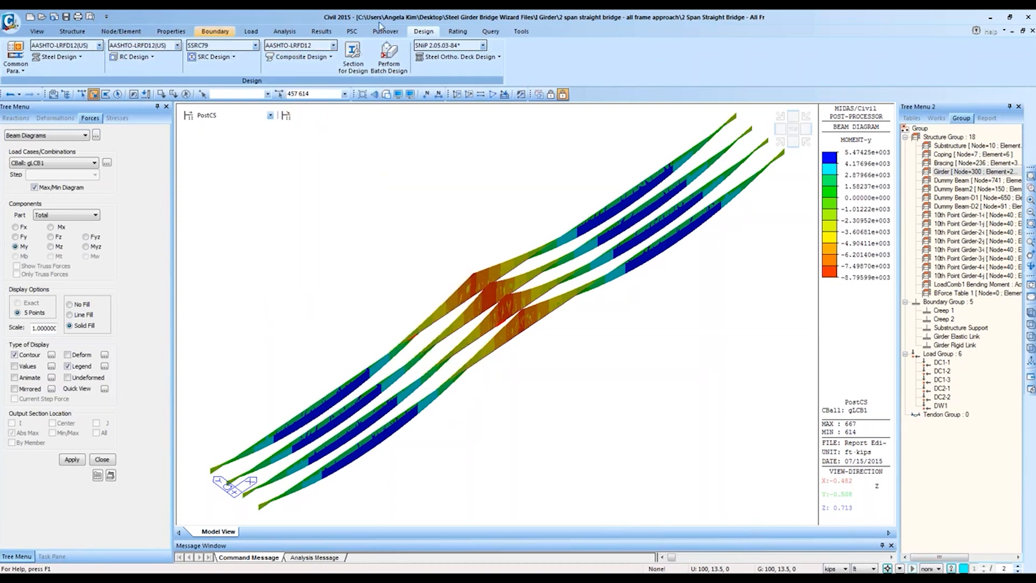
left_click(72, 30)
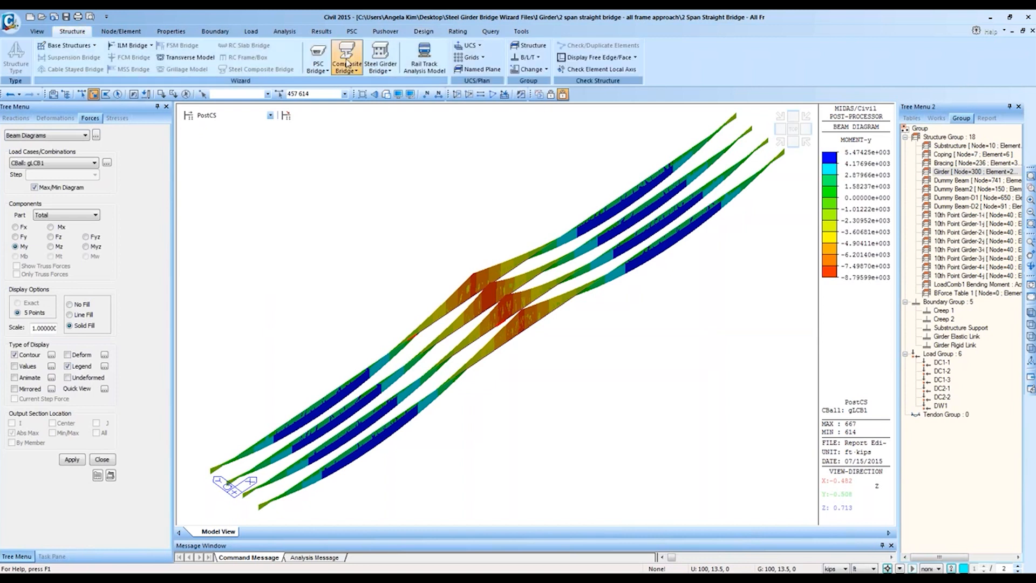
left_click(334, 68)
left_click(356, 98)
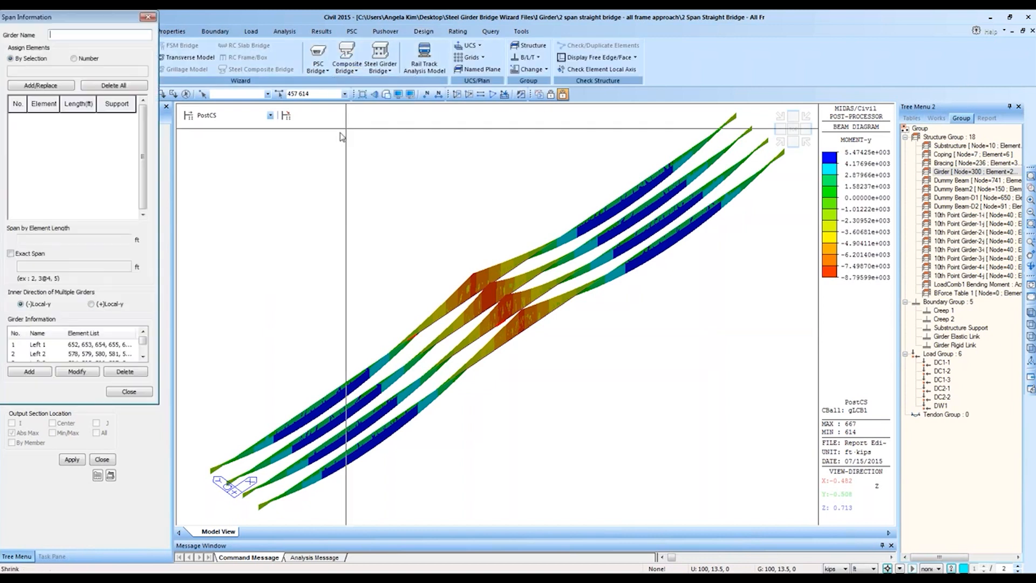
left_click(38, 344)
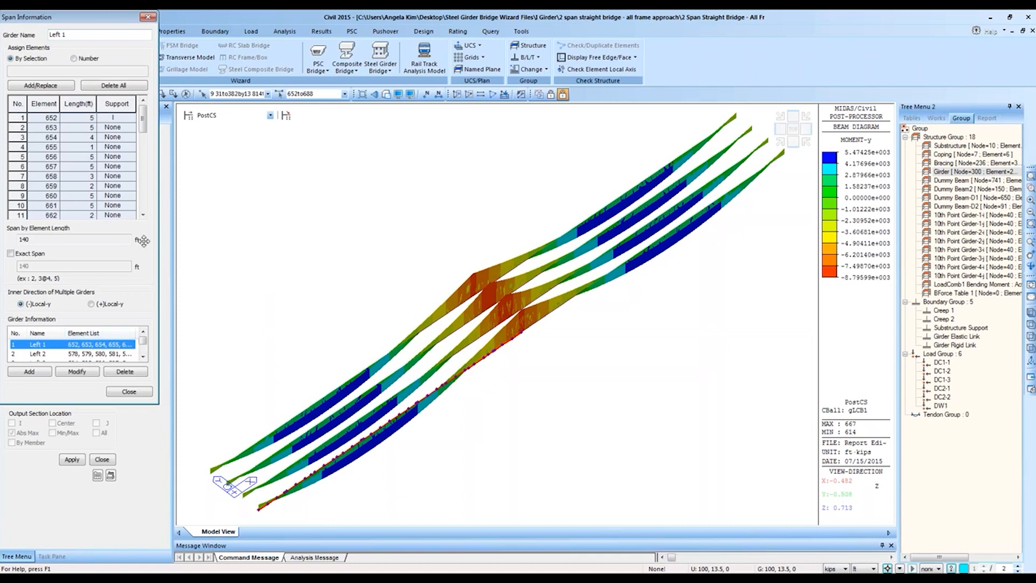
Step: Step through girders Left 2 to Right 4, each spanning 140 ft, then close the dialog
left_click_drag(48, 18, 52, 93)
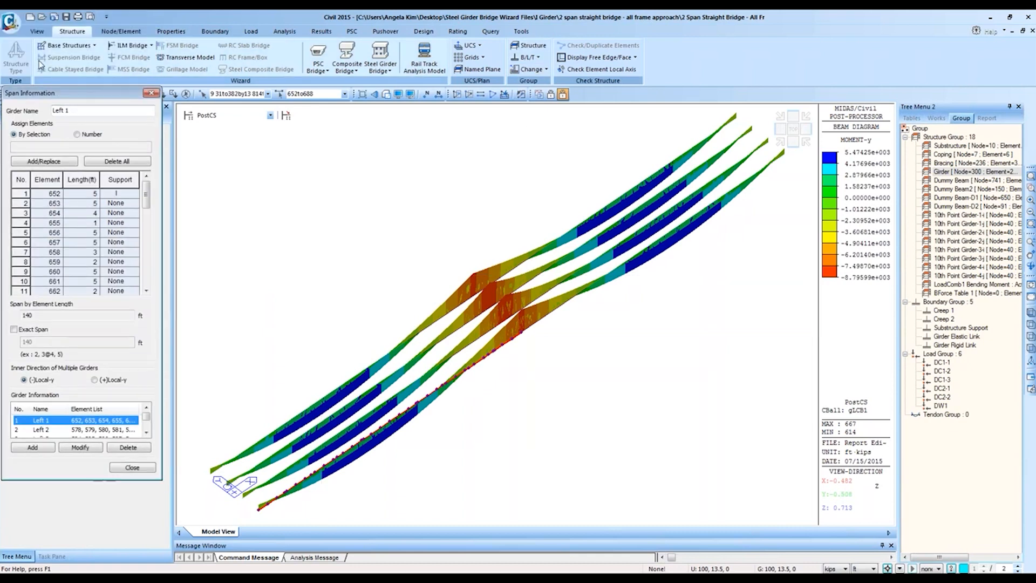
left_click(35, 31)
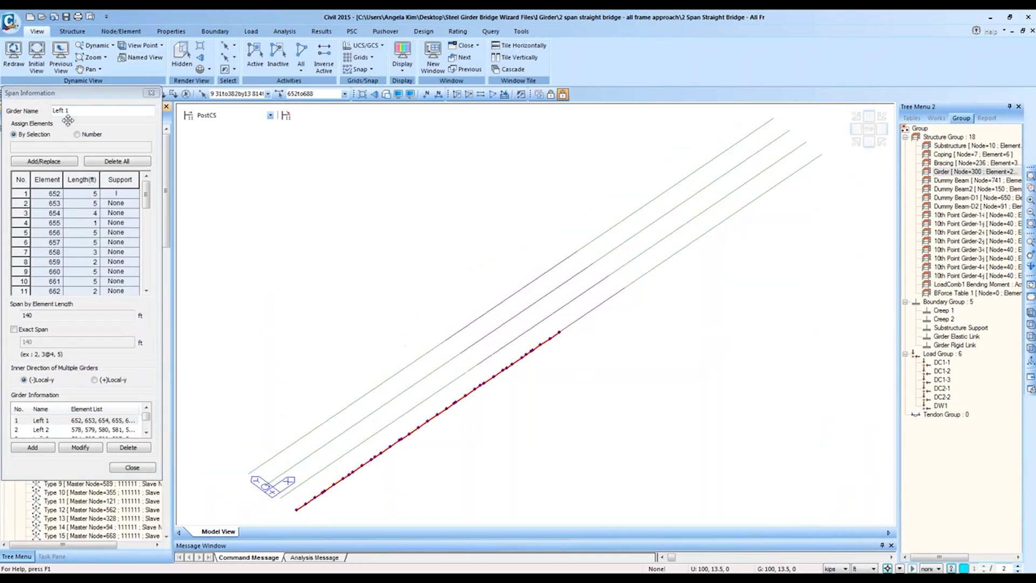
left_click(63, 430)
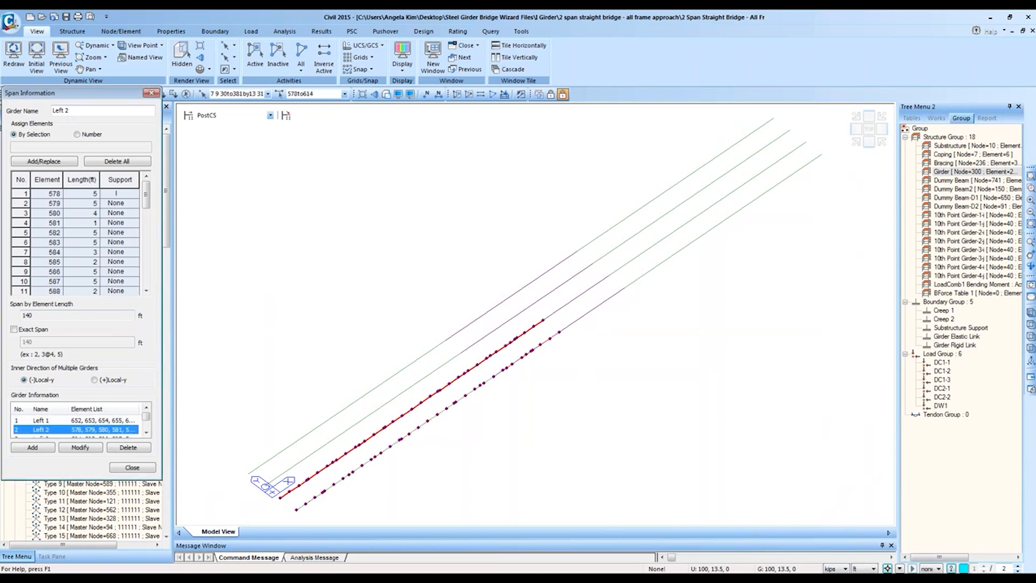
left_click(63, 430)
left_click(62, 430)
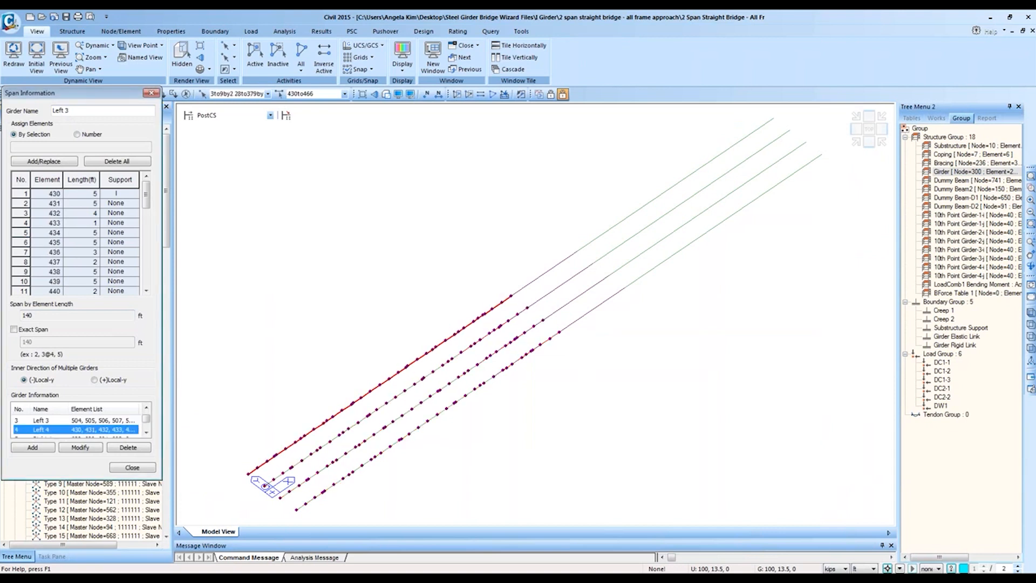
left_click(62, 430)
left_click(63, 430)
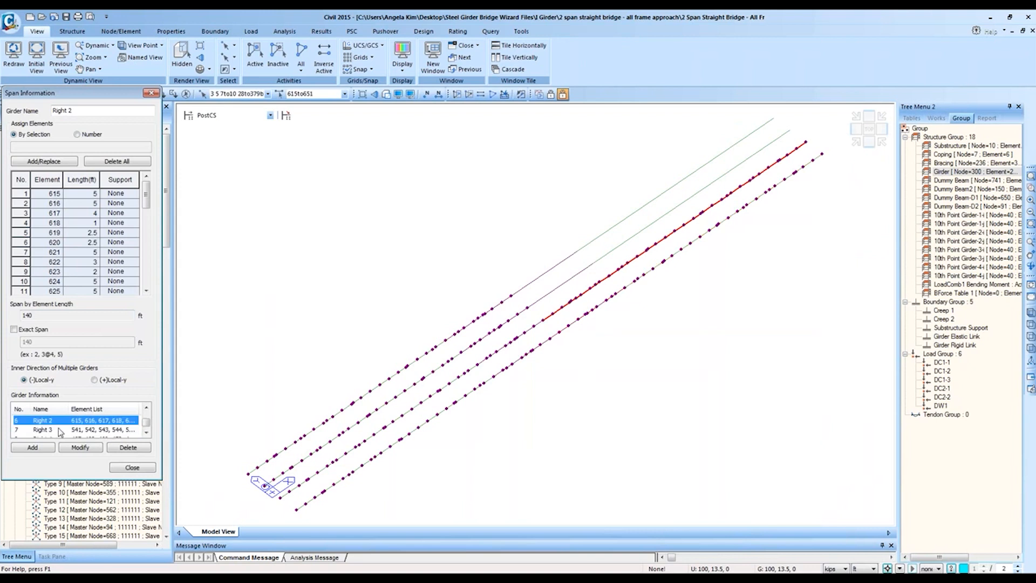
left_click(61, 430)
left_click(62, 430)
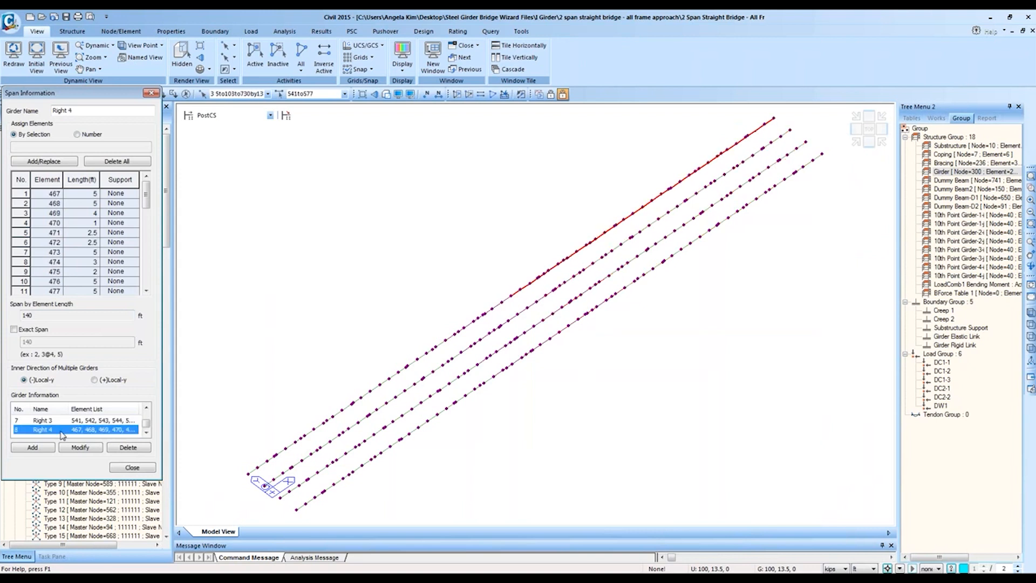
left_click(152, 93)
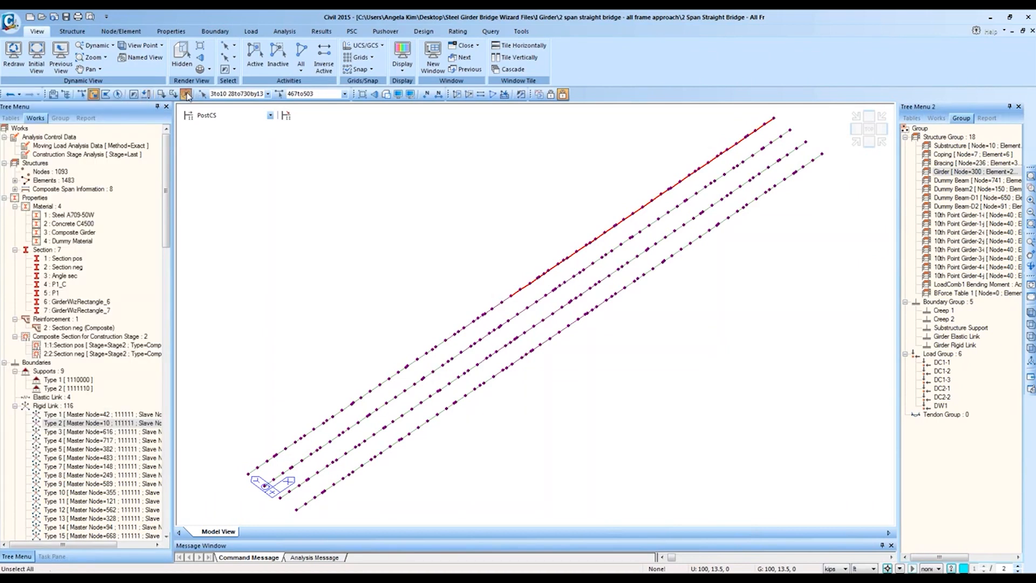
Step: Plot the composite span design result graph
left_click(423, 30)
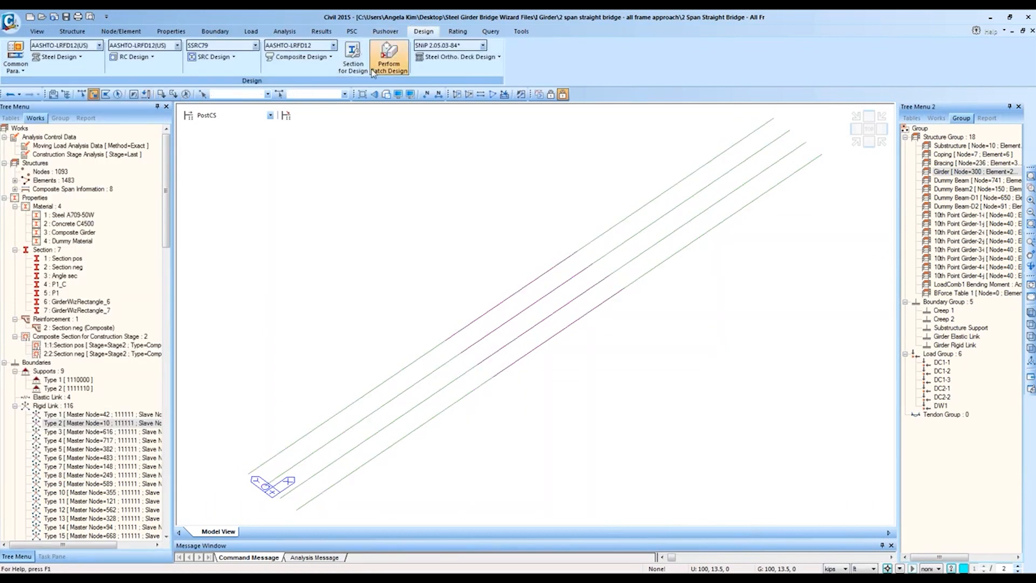
left_click(329, 57)
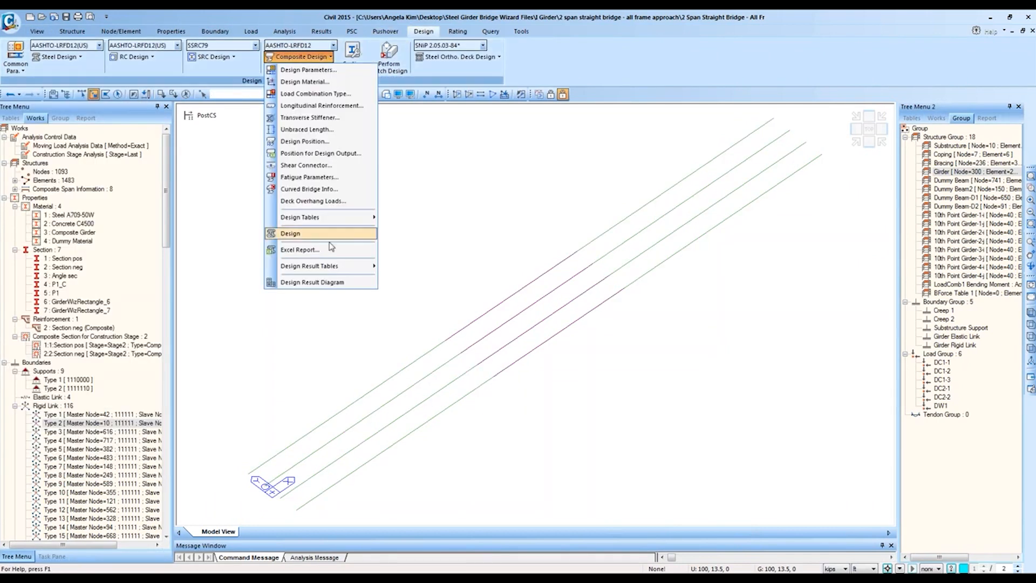
left_click(325, 282)
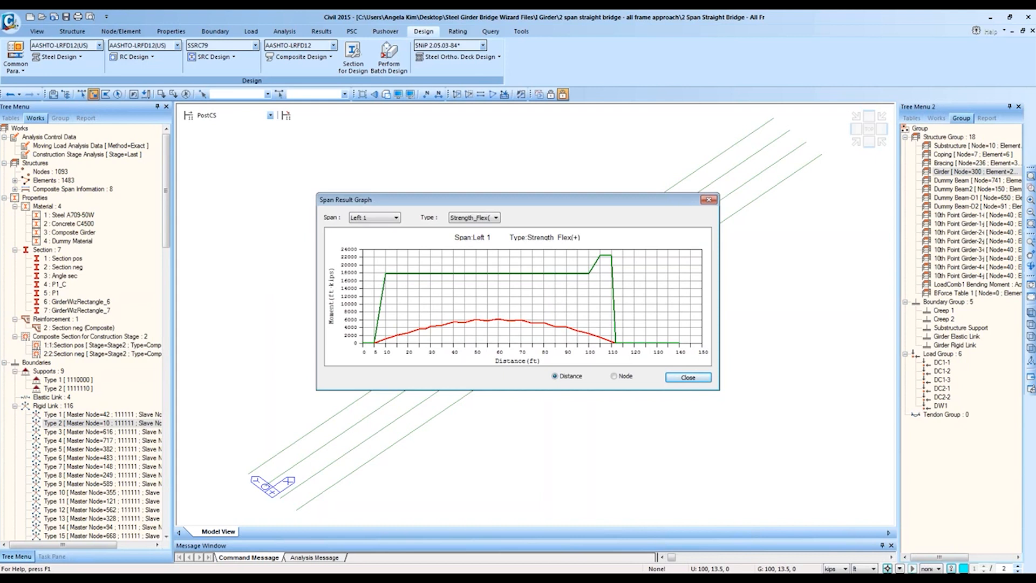
Step: Compare other spans and the Strength Shear results in the graph, then close it
left_click(390, 218)
left_click(389, 238)
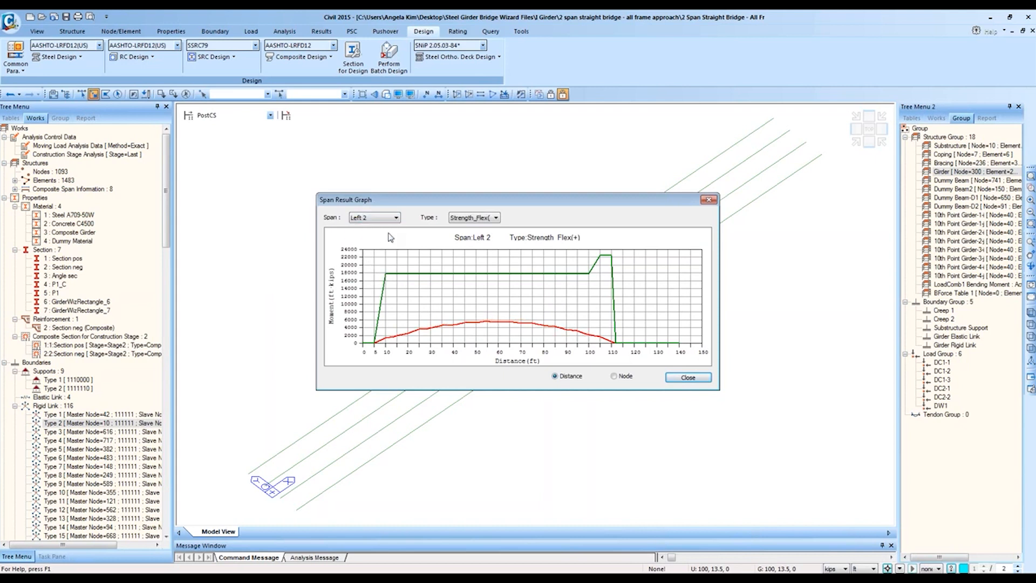
key("Down")
key("Down")
left_click(486, 218)
left_click(469, 238)
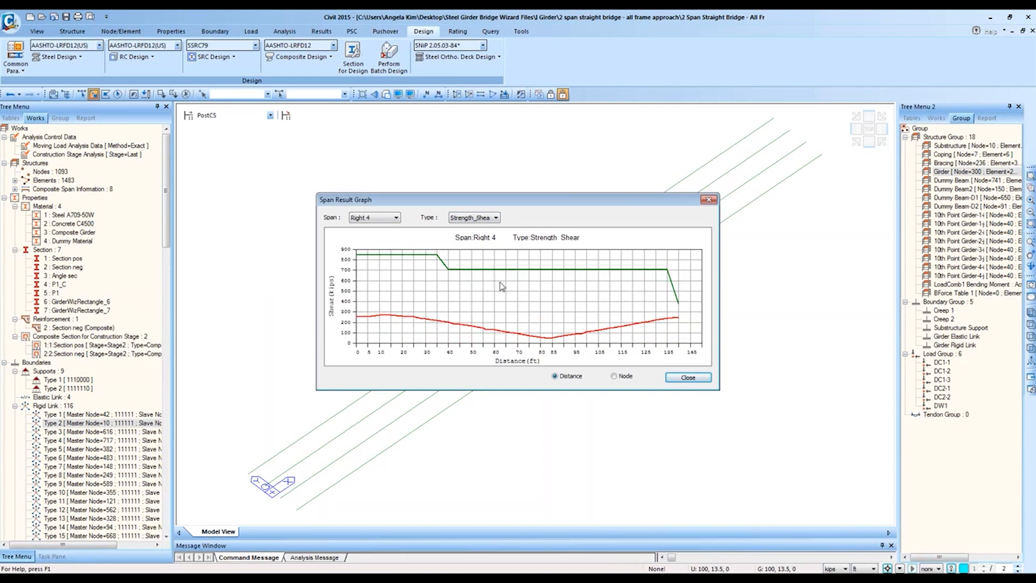
key("Up")
left_click(392, 219)
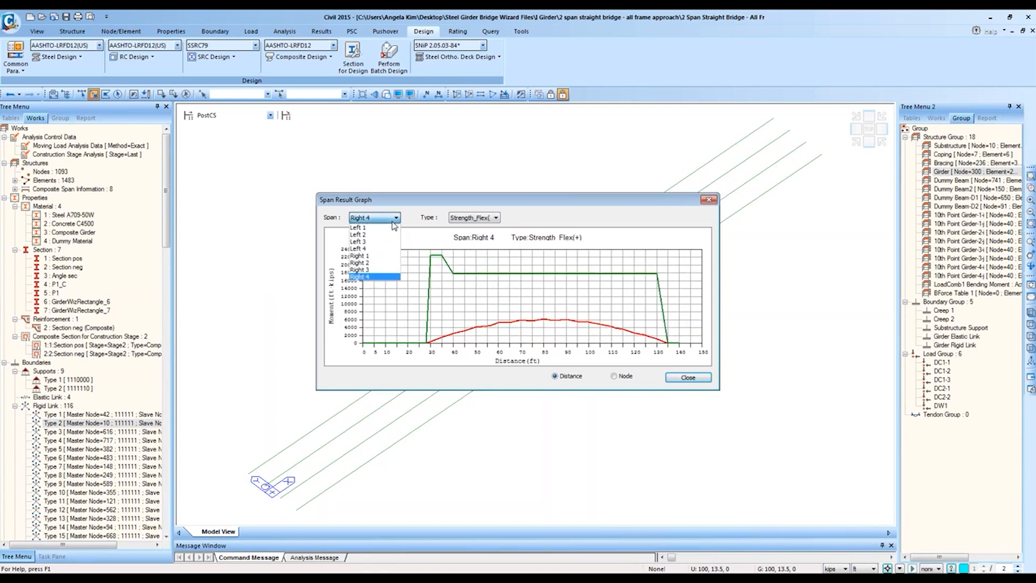
left_click(391, 260)
key("Up")
key("Up")
left_click(688, 377)
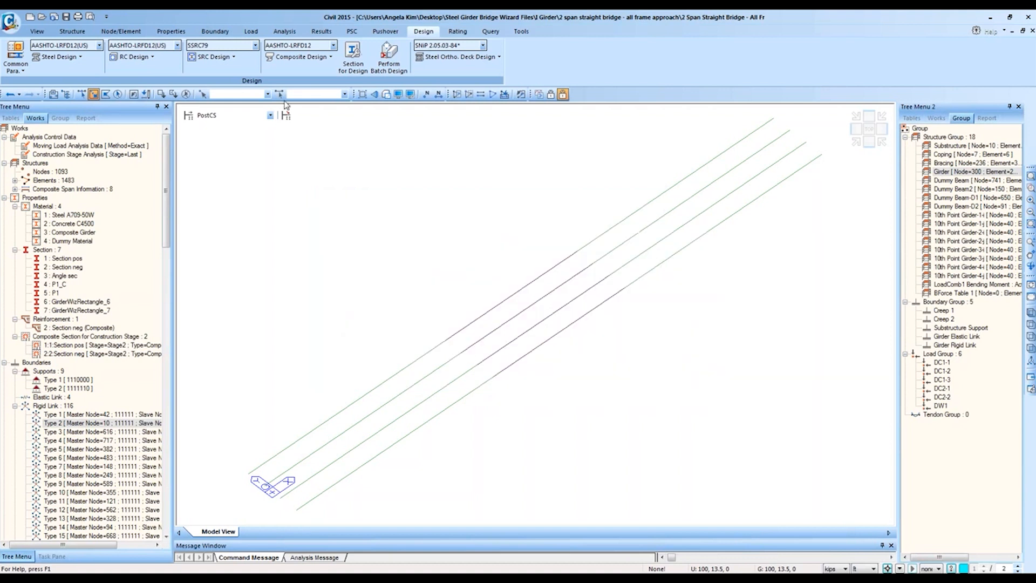
Step: Open the Span Checking design result table and accept all records for Left 1–Right 4
left_click(320, 58)
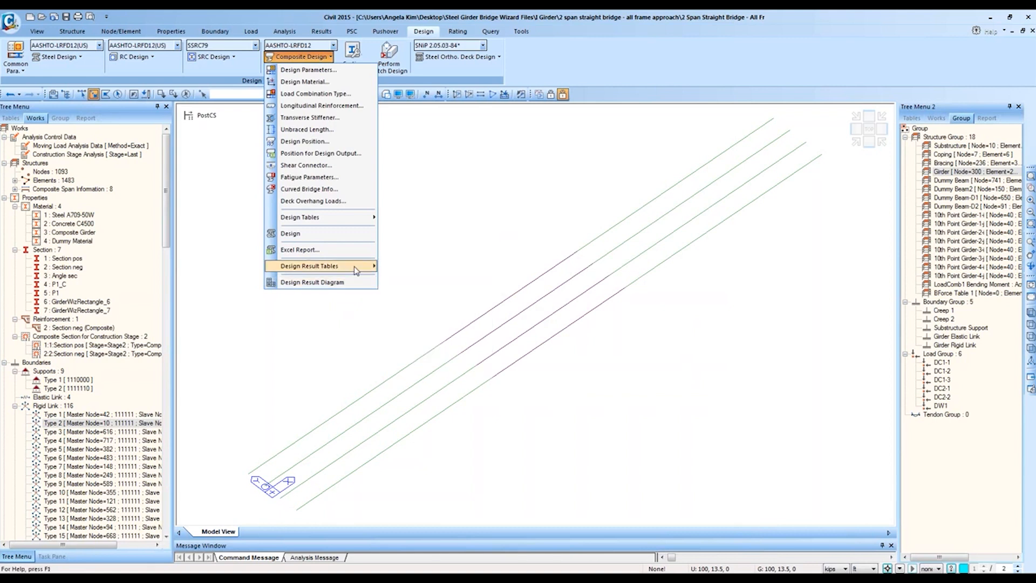
mouse_move(356, 270)
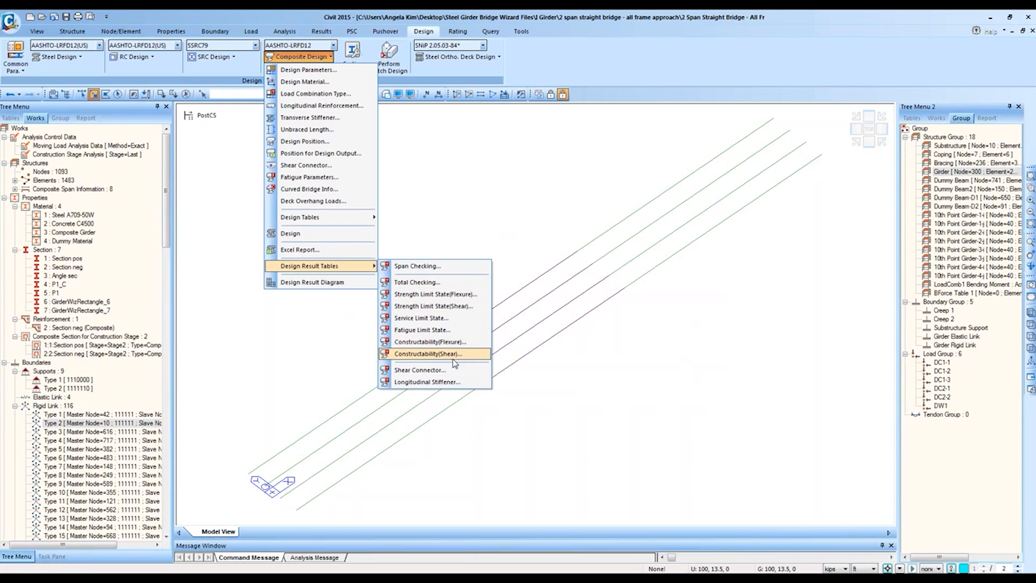
left_click(417, 267)
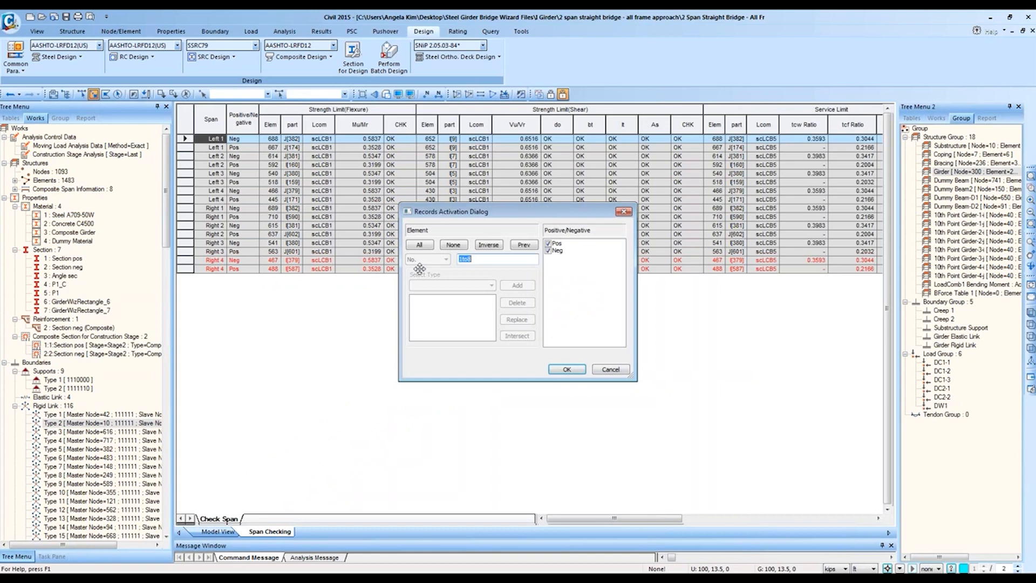
left_click(573, 370)
Step: Narrow the Positive/Negative column of the Span Checking table
left_click(221, 165)
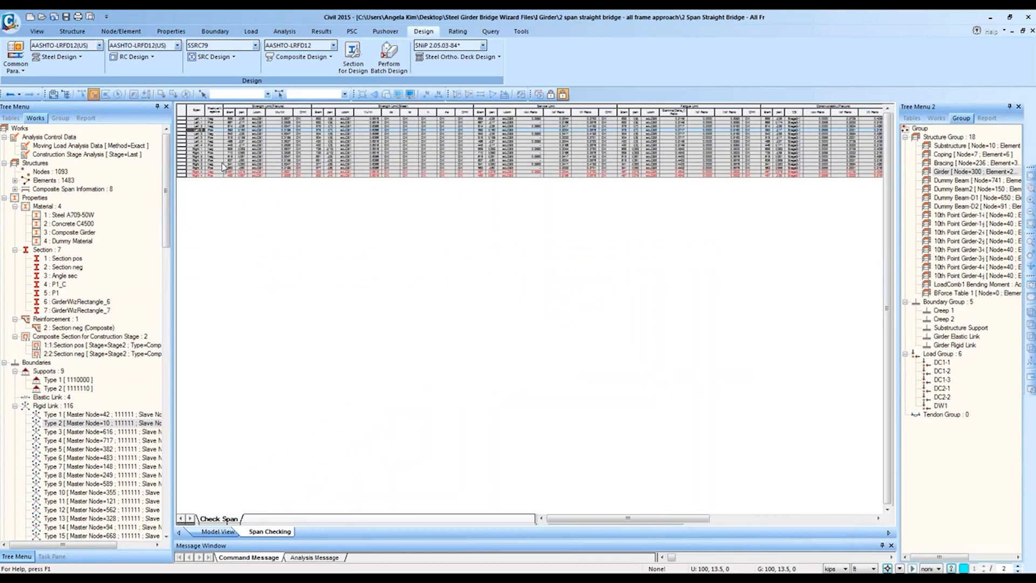
scroll(240, 189, "up", 2, "ctrl")
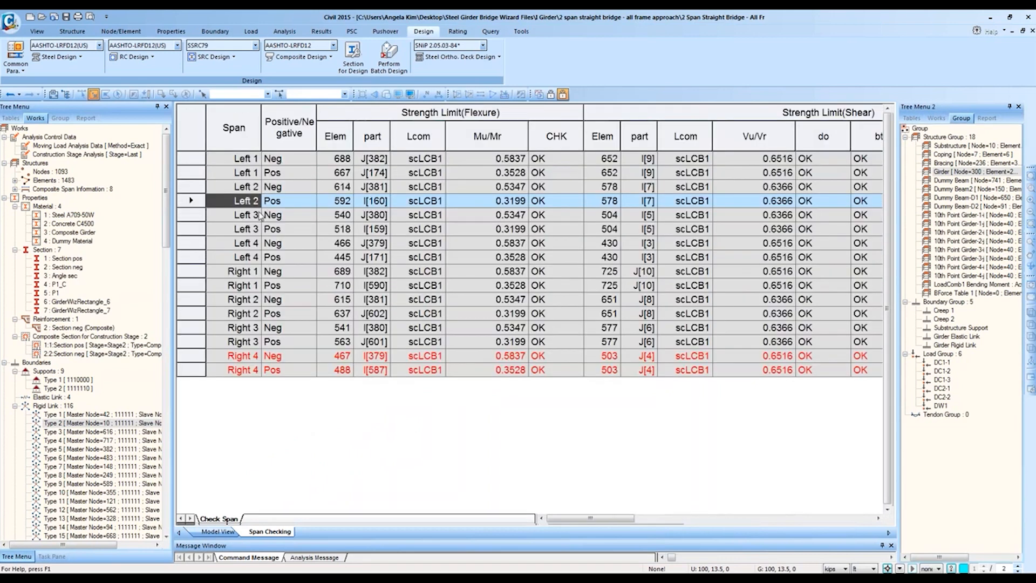
left_click_drag(314, 142, 305, 139)
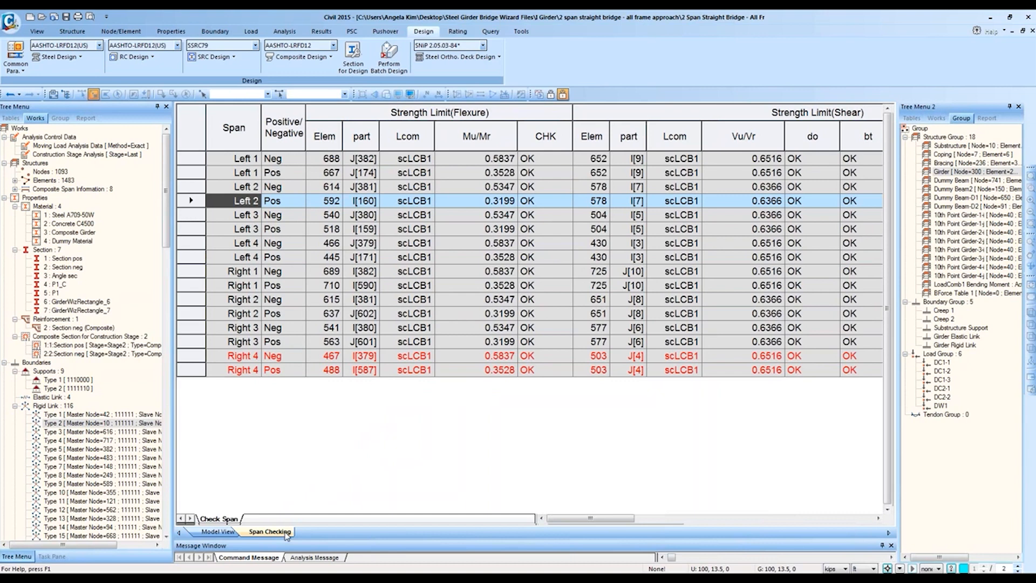
Step: Review span results row by row from Left 1 Neg through Right 4 Pos
left_click(249, 160)
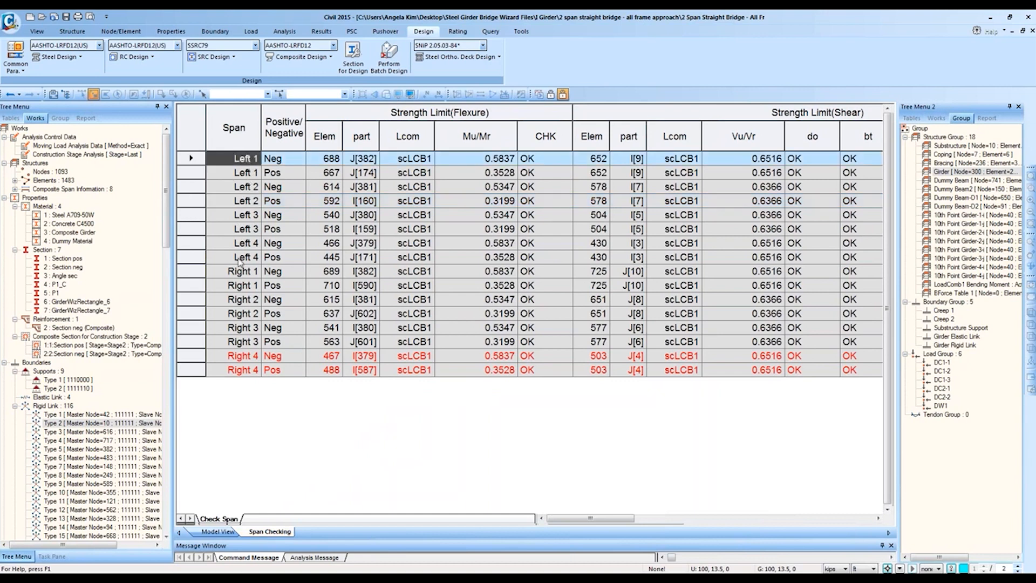
left_click(251, 174)
left_click(248, 189)
left_click(248, 257)
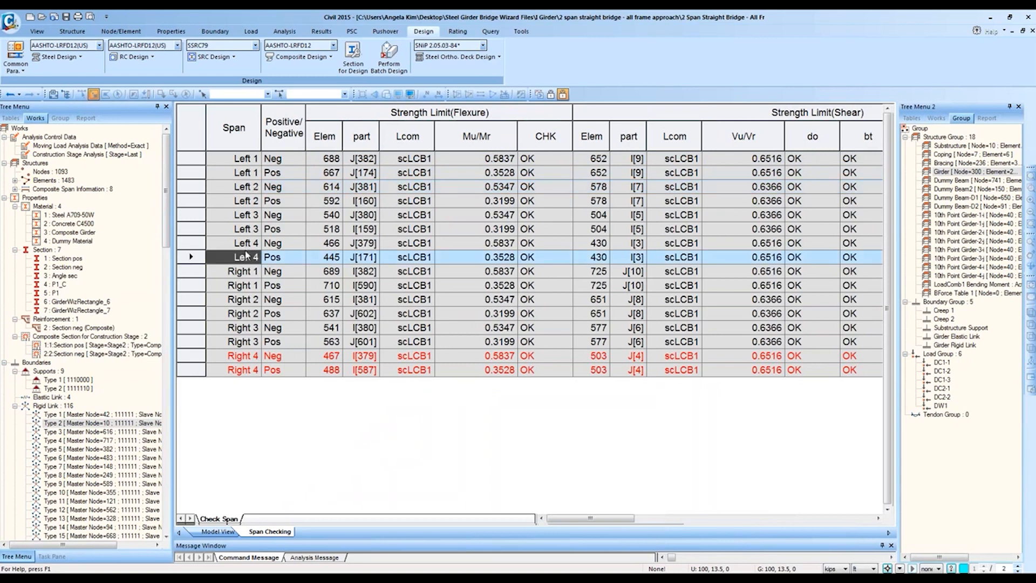
left_click(245, 273)
left_click(244, 371)
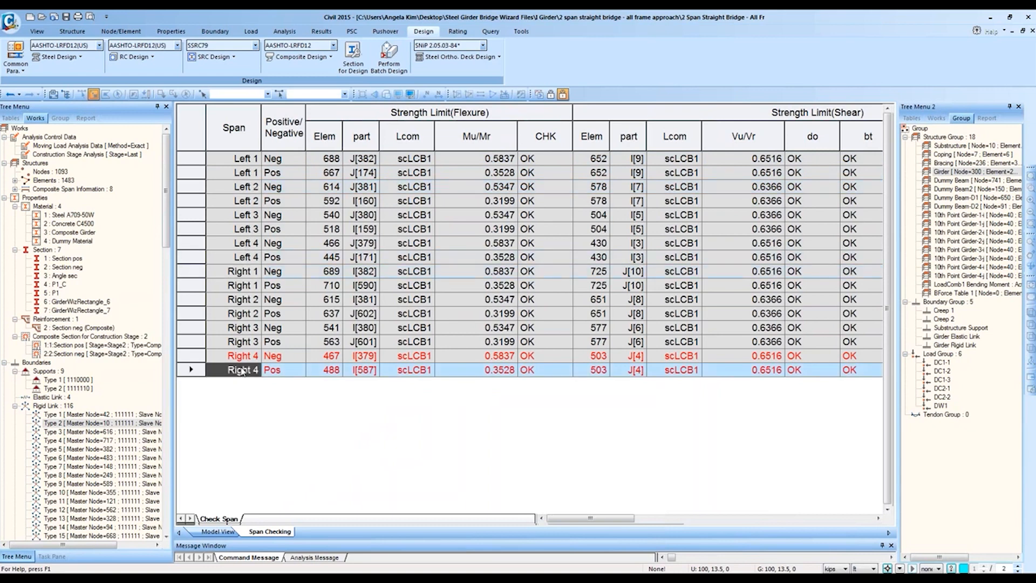
left_click_drag(237, 157, 241, 256)
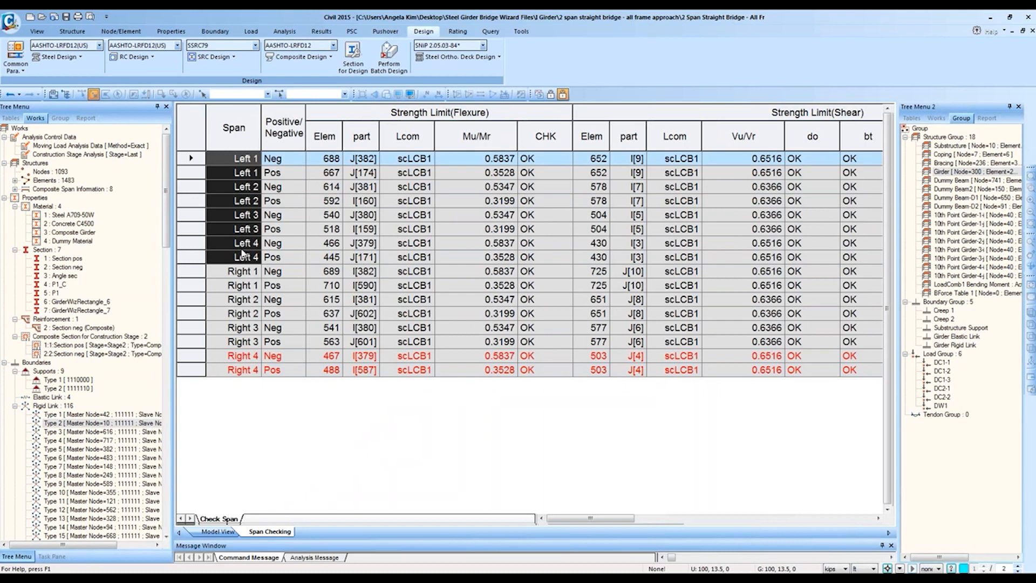
left_click_drag(248, 158, 266, 400)
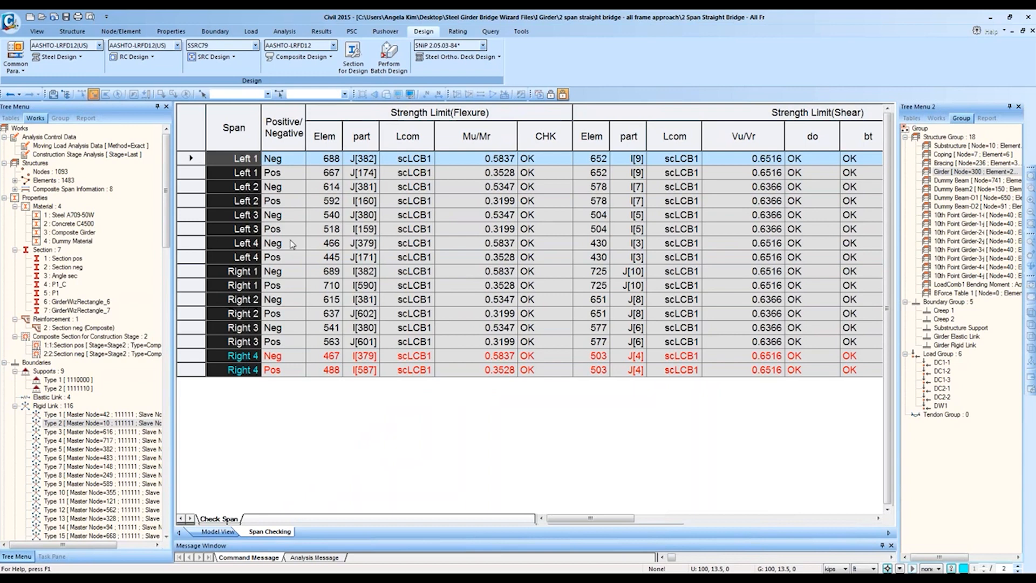
left_click(289, 159)
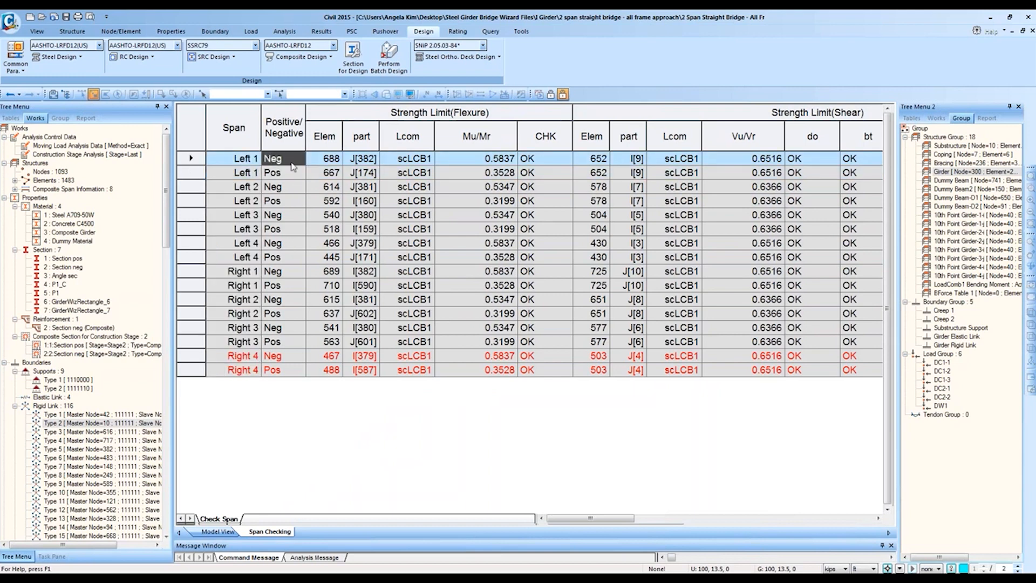
left_click(291, 172)
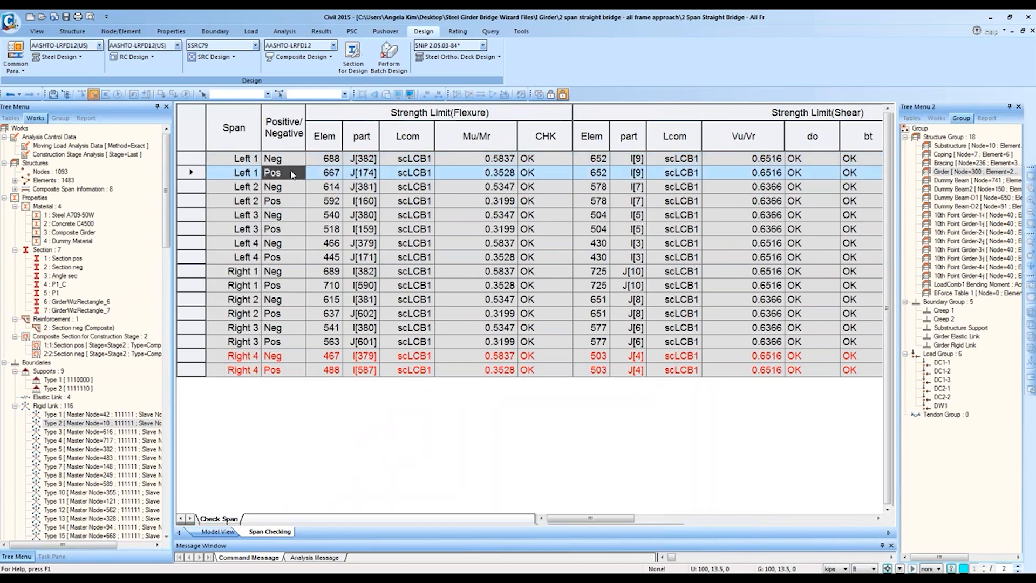
left_click(190, 172)
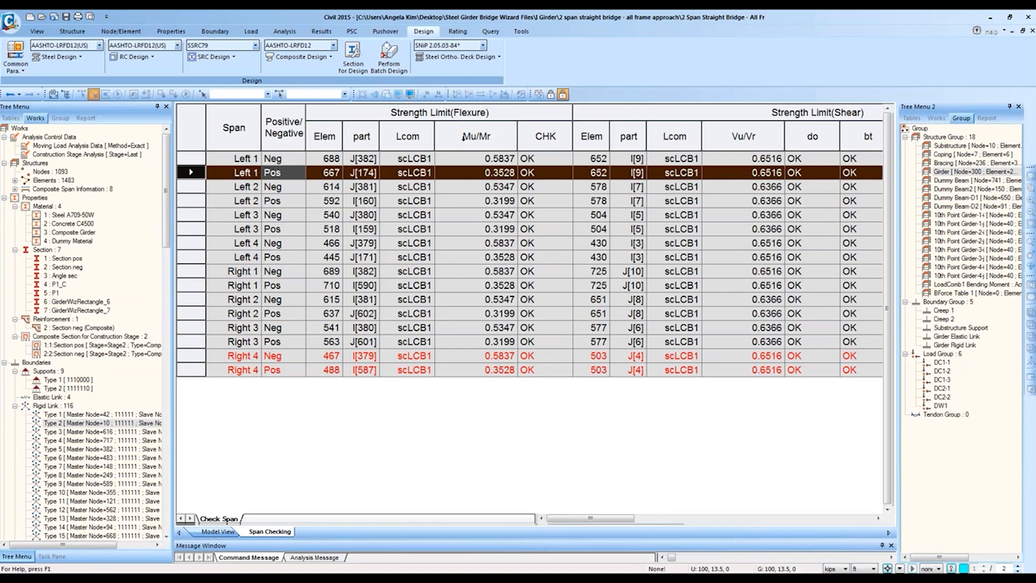
Step: Select all columns from Elem to the end and narrow the last CHK column
left_click(473, 112)
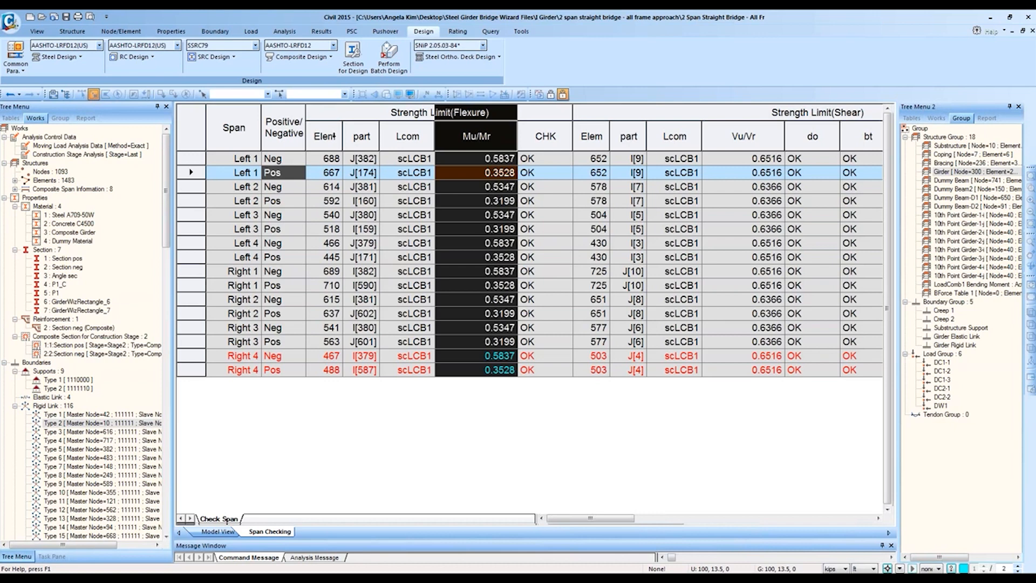
left_click(284, 127)
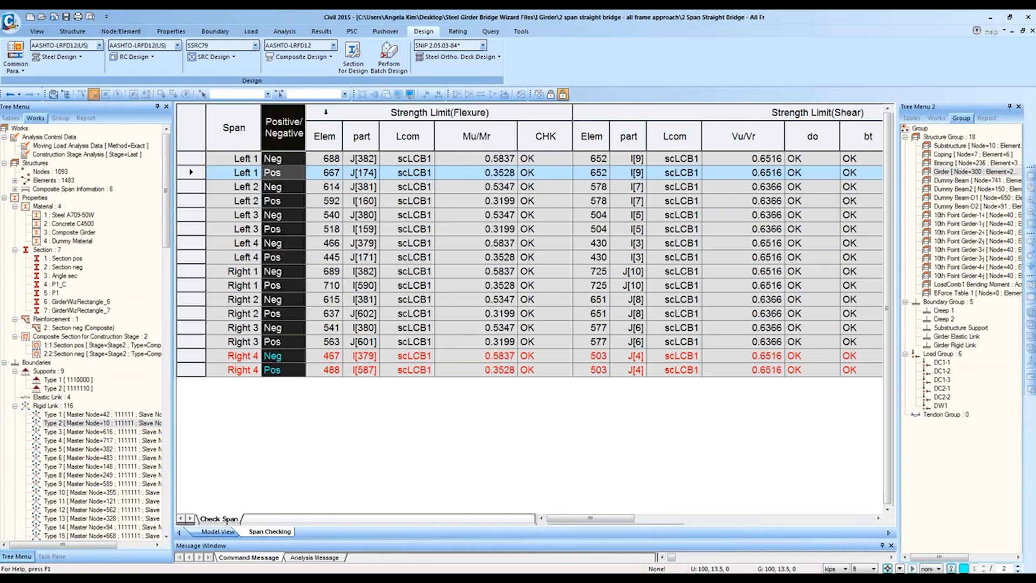
left_click(318, 113)
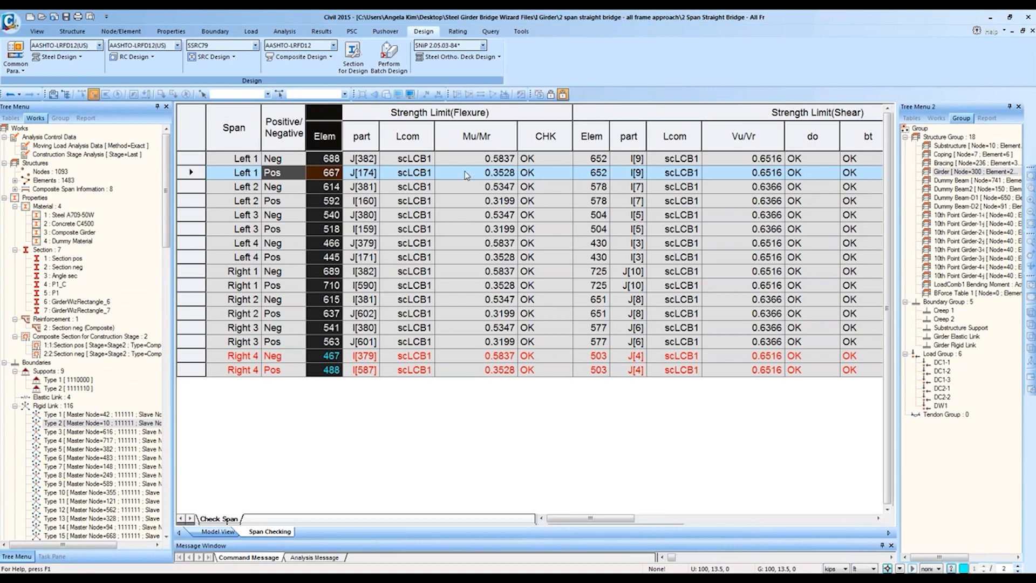
mouse_move(574, 519)
left_mouse_down()
mouse_move(597, 526)
mouse_move(574, 526)
left_mouse_up()
left_click_drag(325, 107, 1026, 124)
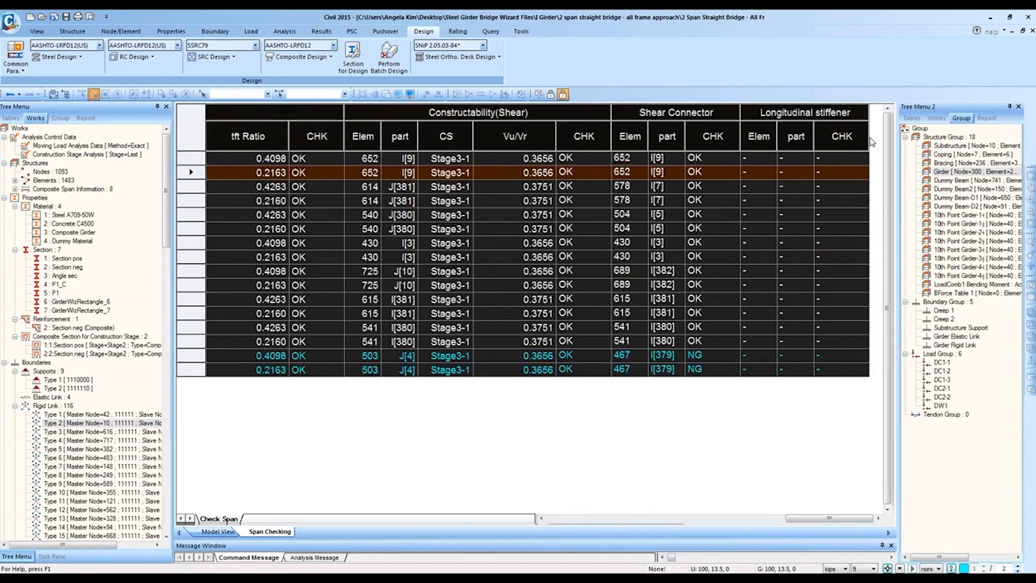
left_click_drag(868, 140, 787, 142)
left_click_drag(704, 518, 564, 515)
Step: Scroll through the Span Checking results and return to the Left 1 Neg row
left_click(468, 328)
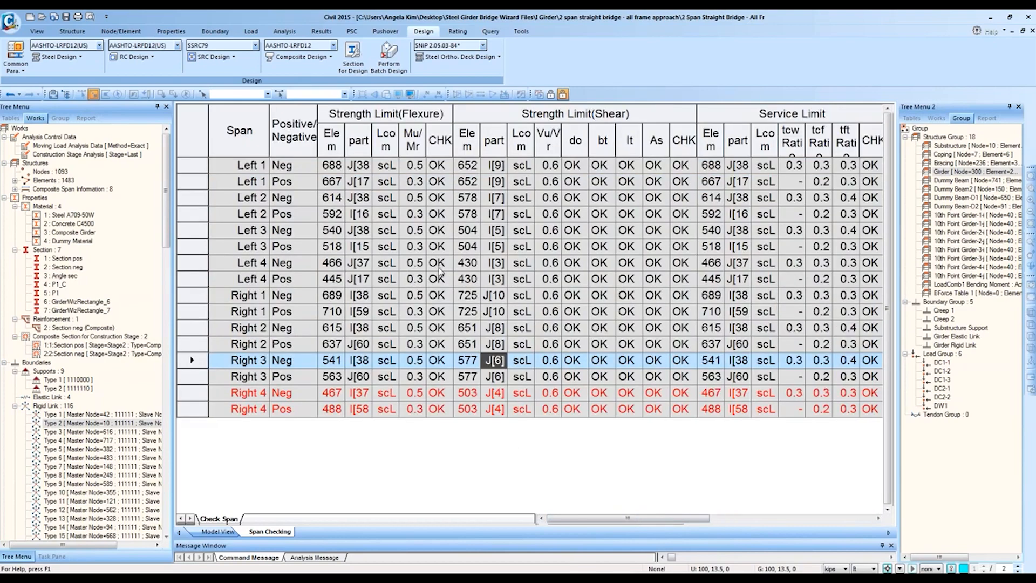
scroll(440, 269, "down", 5, "ctrl")
scroll(441, 272, "up", 6, "ctrl")
scroll(429, 268, "down", 2, "ctrl")
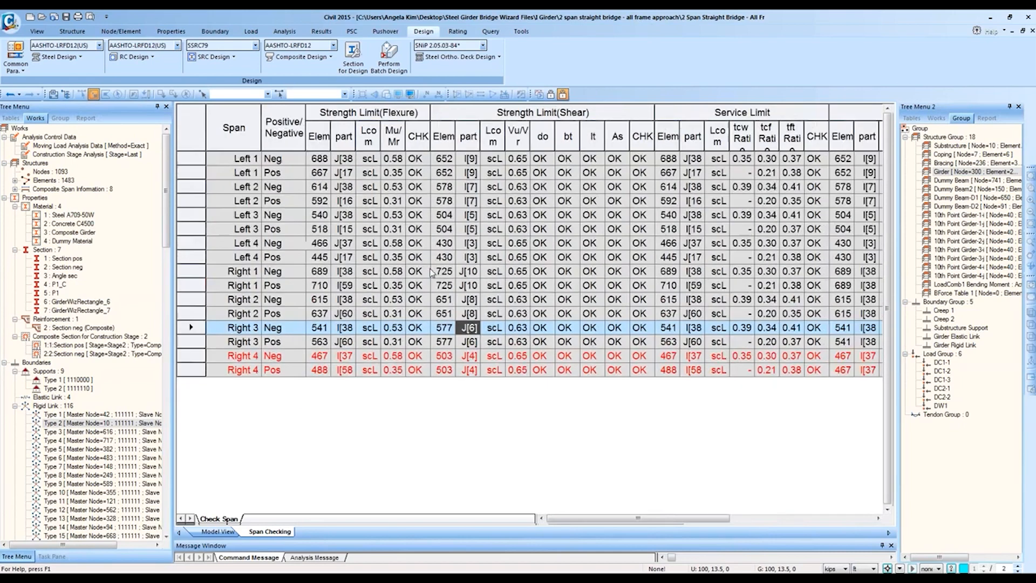
scroll(431, 270, "up", 2, "ctrl")
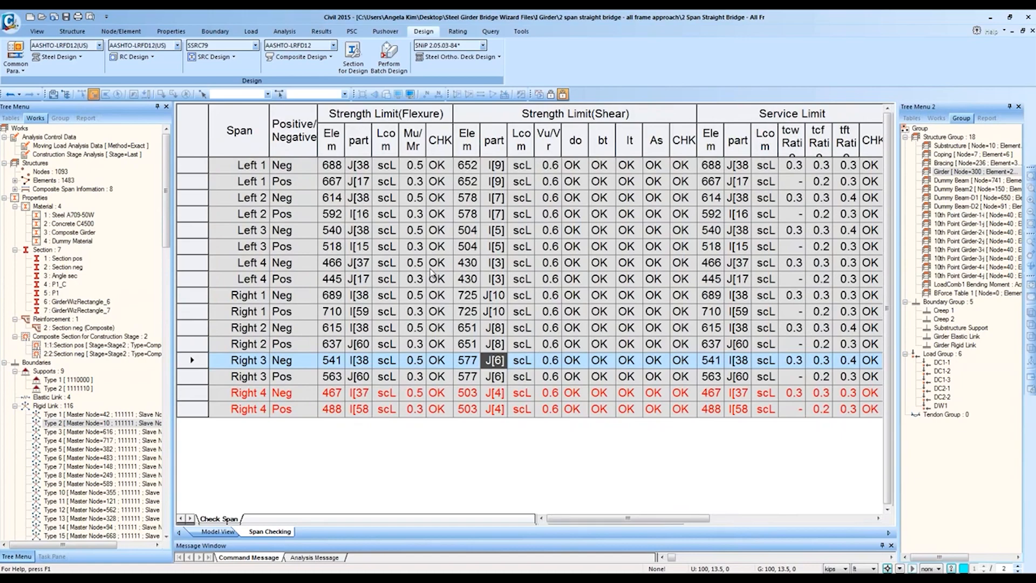
scroll(430, 273, "down", 2, "ctrl")
scroll(430, 272, "up", 2, "ctrl")
scroll(338, 282, "down", 1, "ctrl")
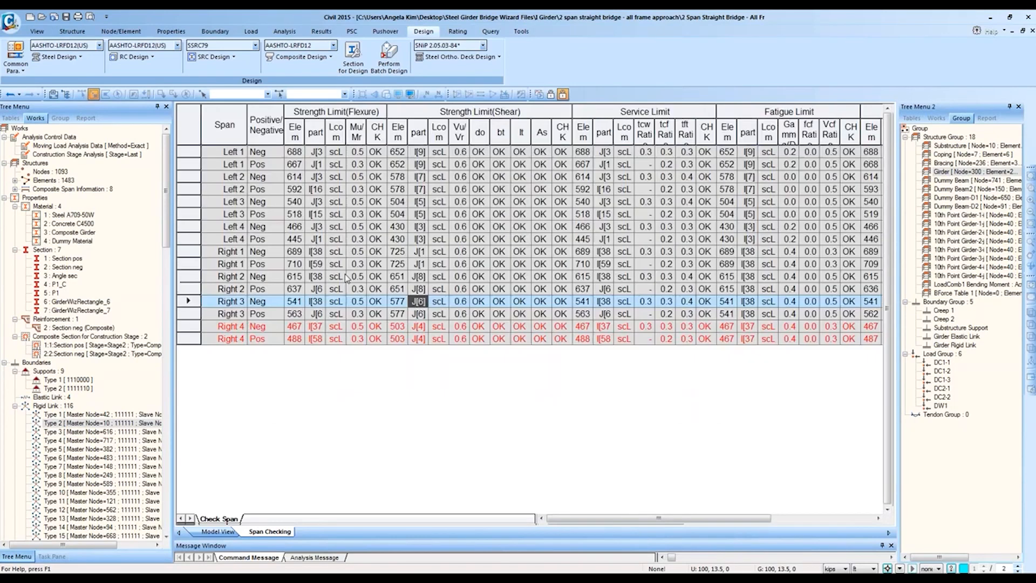
scroll(347, 278, "up", 1, "ctrl")
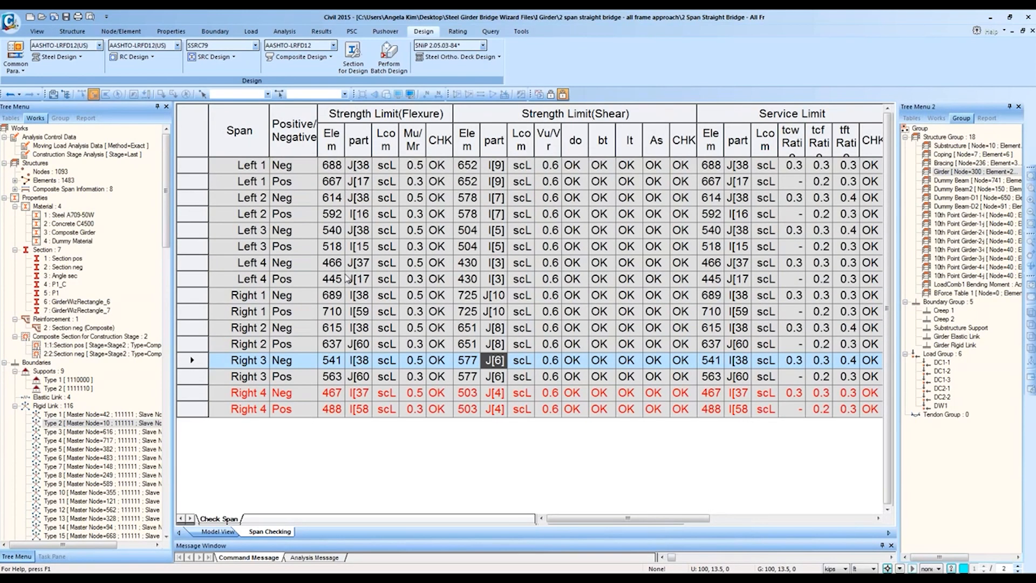
left_click(311, 166)
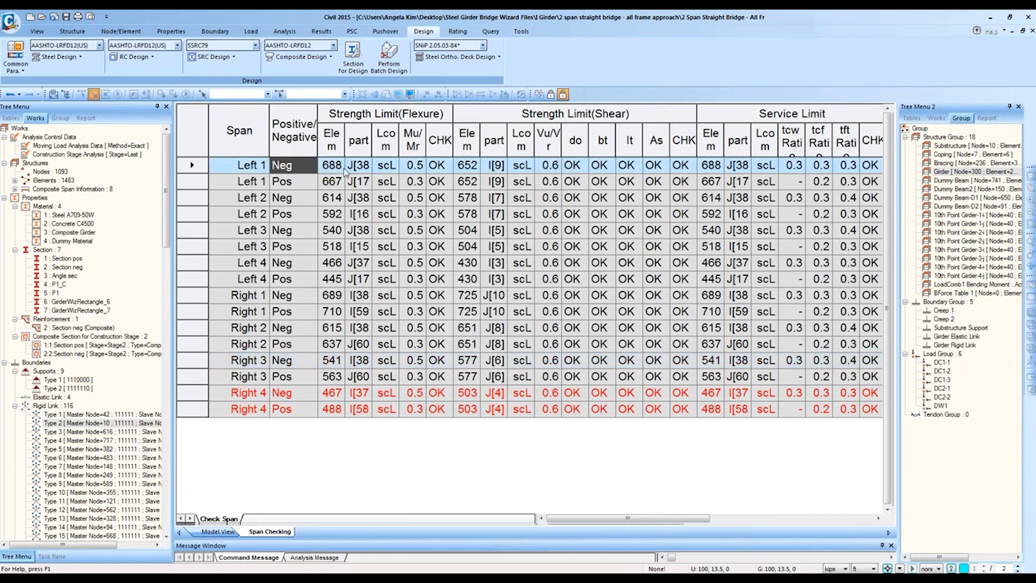
Step: Select the Strength Limit (Flexure) columns and its CHK column, then scroll across the table
left_click_drag(332, 113, 434, 120)
left_click(433, 119)
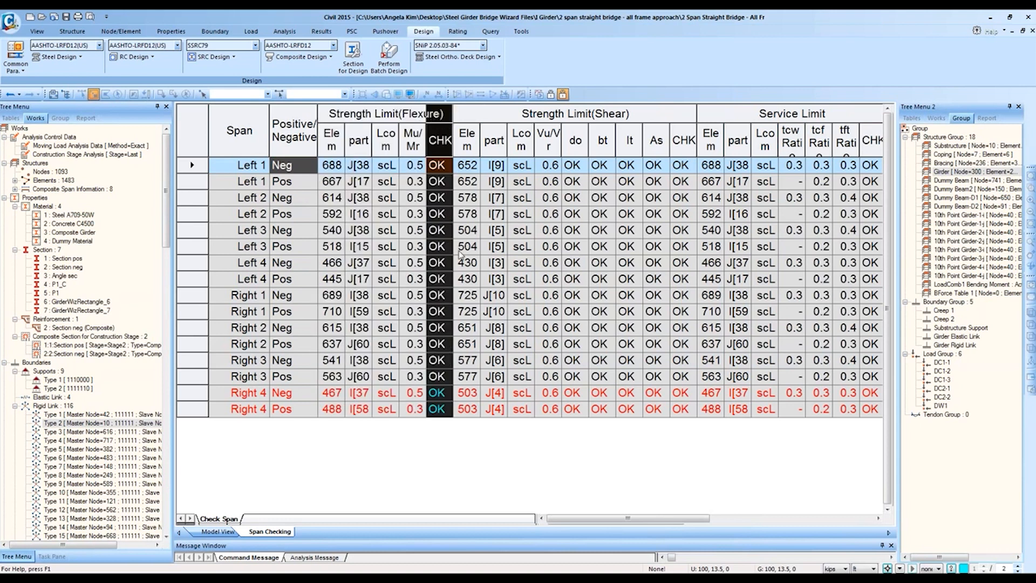
left_click(467, 246)
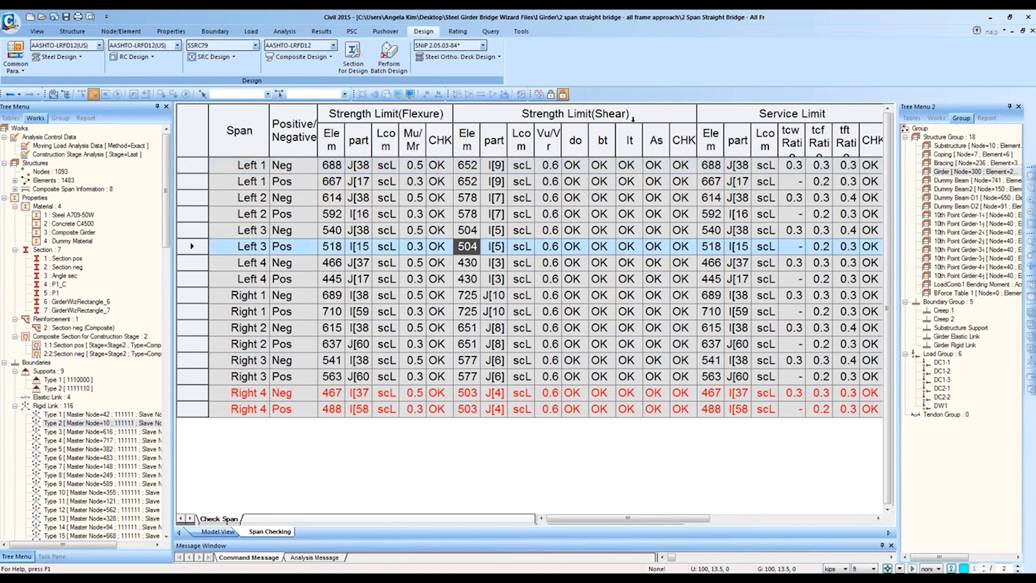
left_click_drag(664, 519, 746, 519)
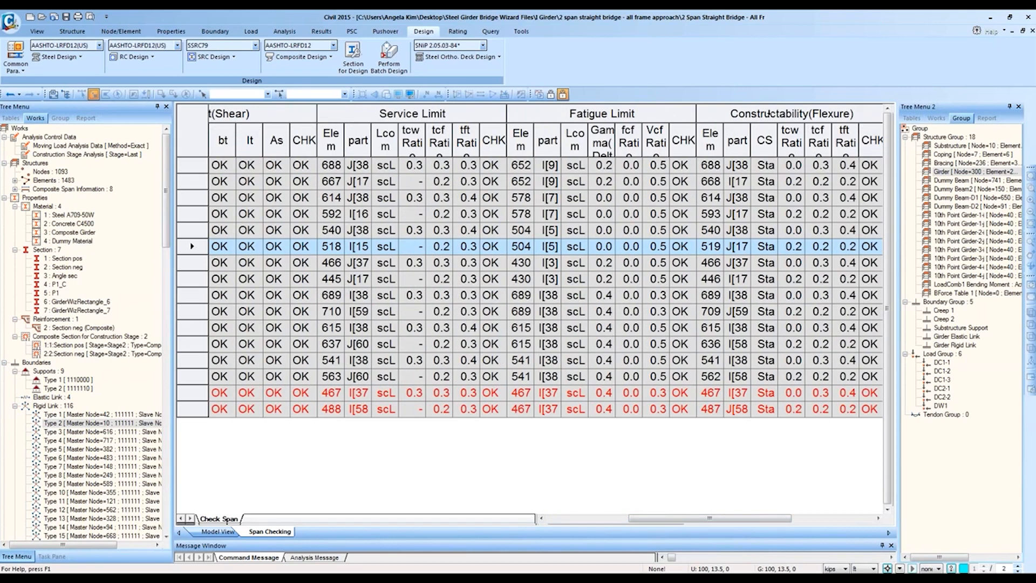
left_click_drag(786, 519, 869, 533)
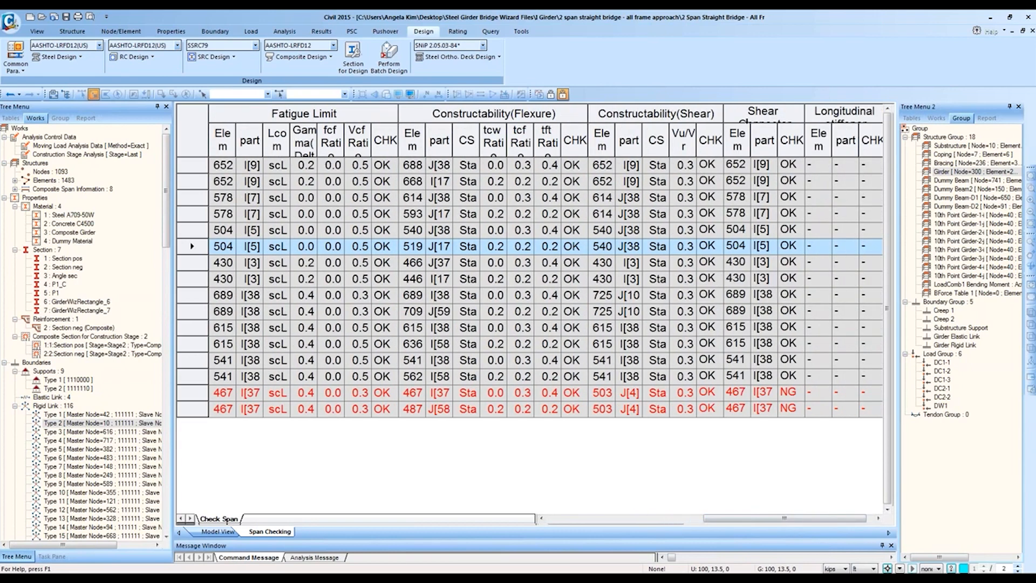
left_click_drag(804, 114, 823, 114)
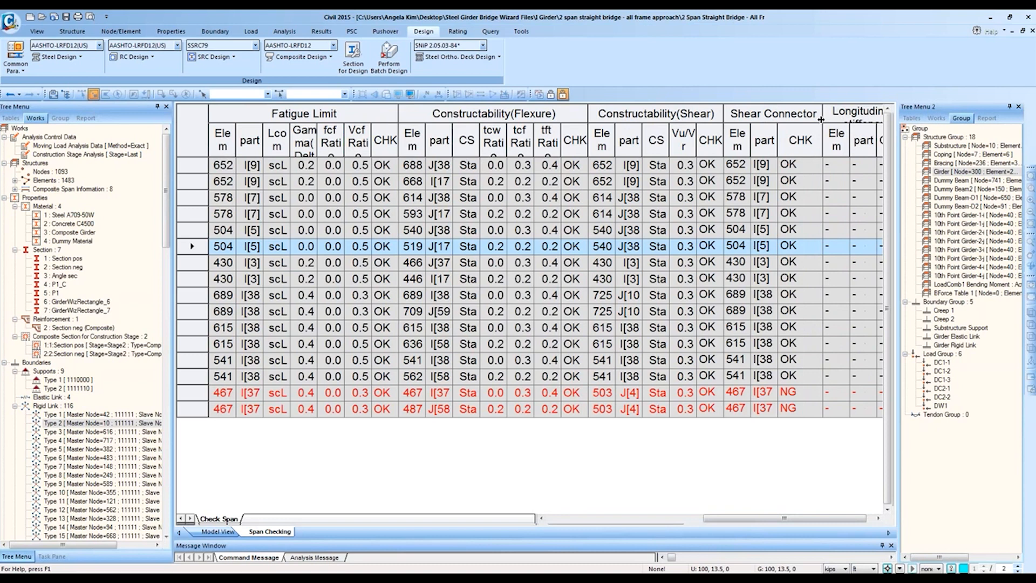
left_click_drag(804, 520, 812, 520)
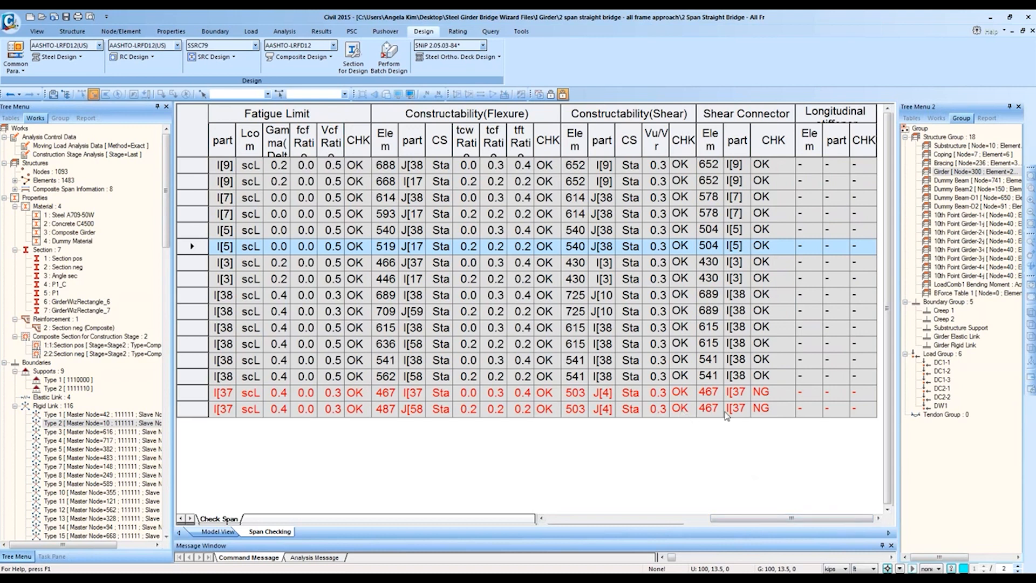
Step: Highlight the two NG shear connector results in the Right 4 rows
left_click_drag(783, 397, 782, 416)
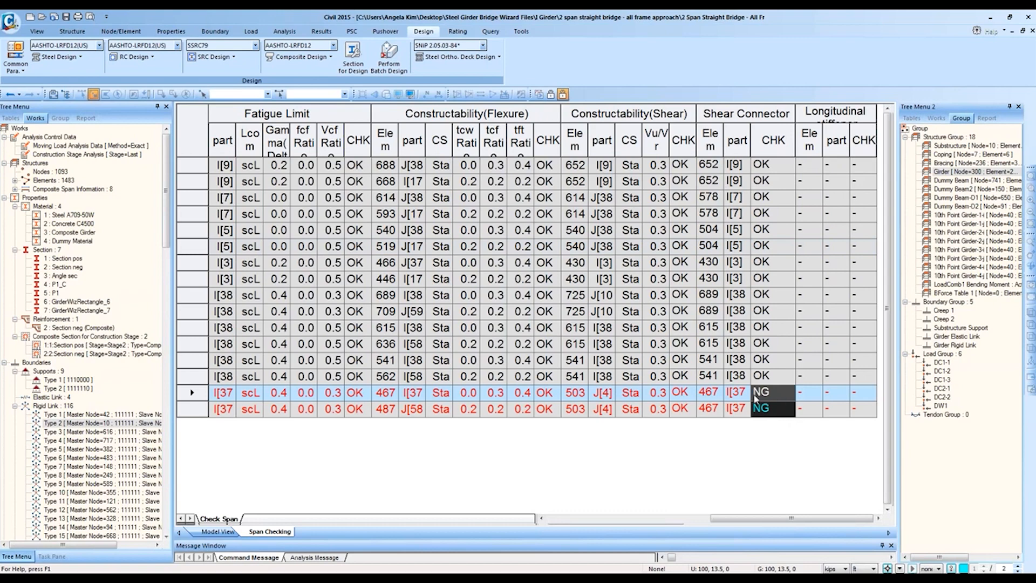
left_click_drag(761, 399, 575, 479)
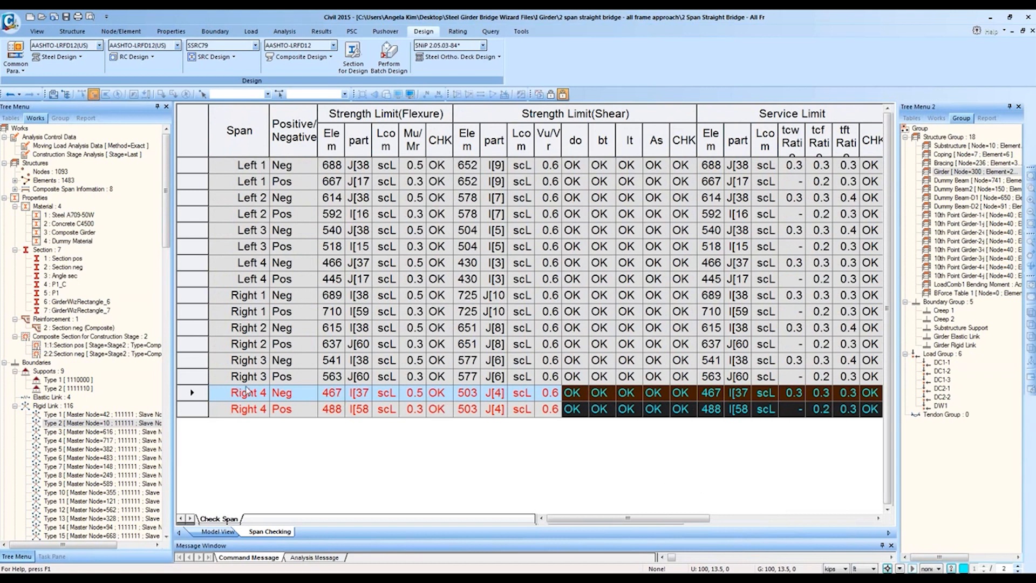
left_click_drag(236, 392, 972, 452)
left_click(769, 413)
left_click(772, 398)
left_click_drag(778, 408, 781, 397)
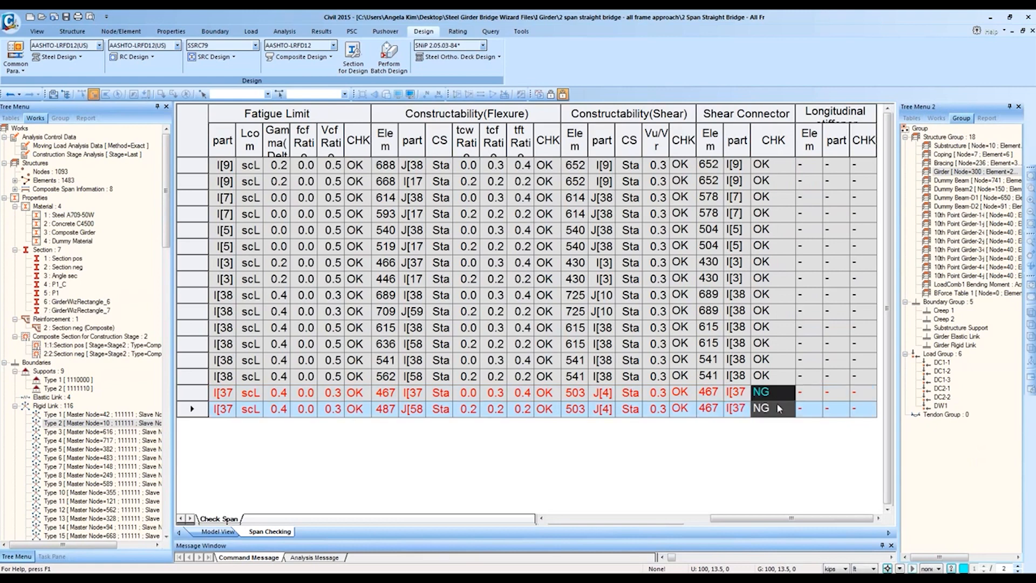
left_click_drag(765, 398, 97, 422)
left_click(226, 394)
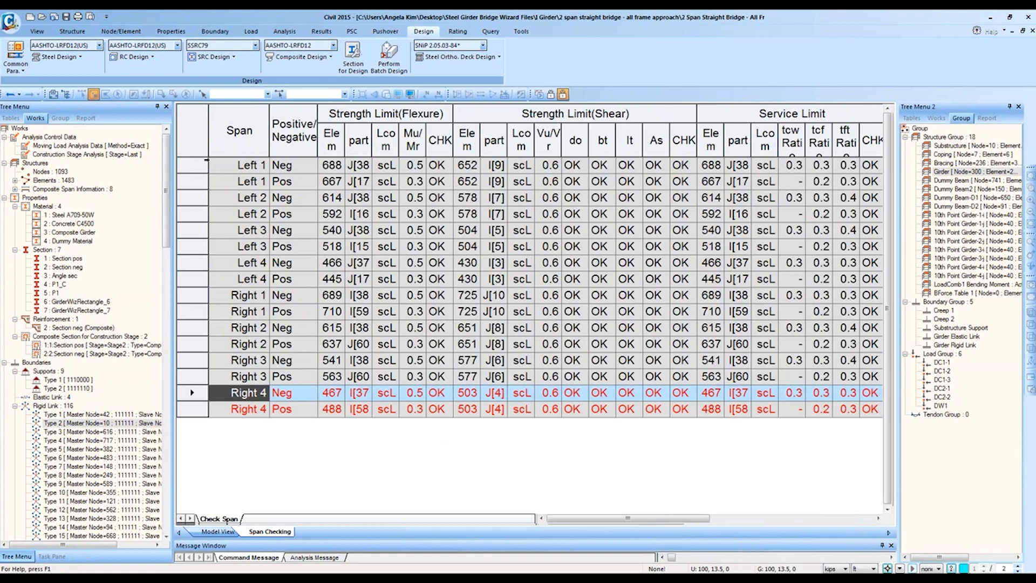
Step: Widen the flexure Elem, part and Lcom columns to show full labels and scLCB1
left_click(202, 163)
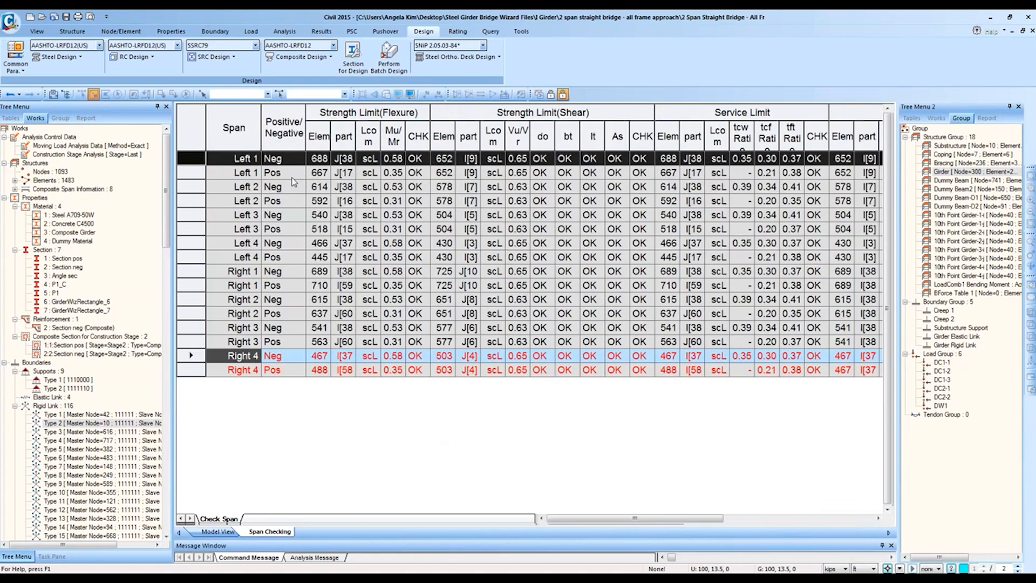
scroll(291, 181, "up", 1, "ctrl")
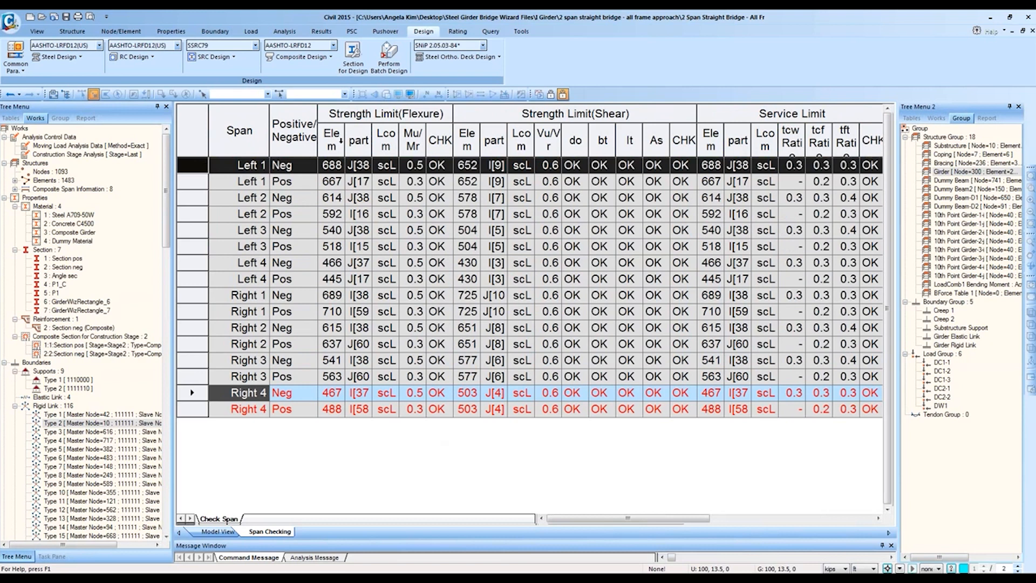
left_click_drag(344, 141, 357, 141)
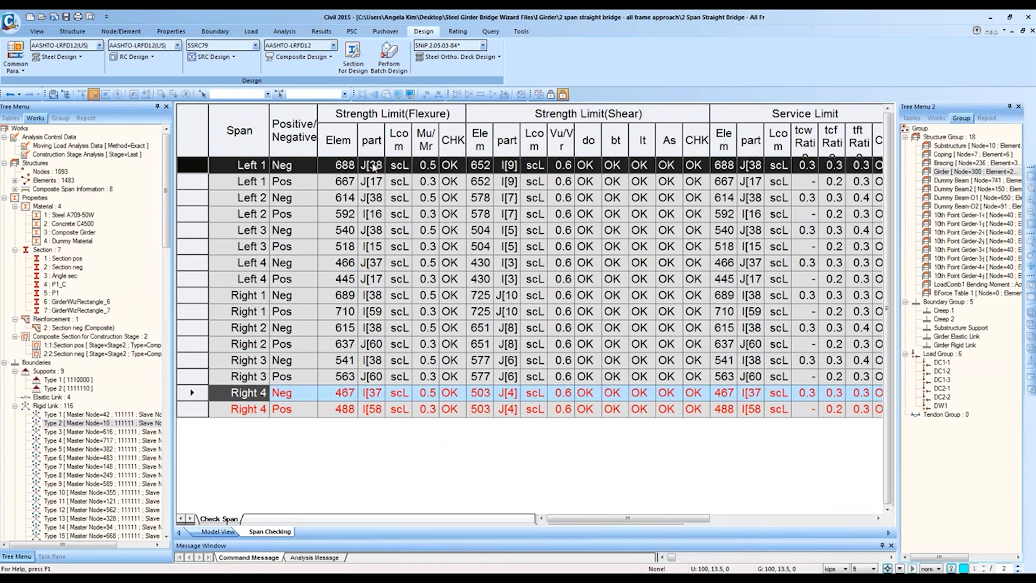
mouse_move(385, 147)
left_mouse_down()
mouse_move(397, 148)
mouse_move(378, 165)
left_mouse_up()
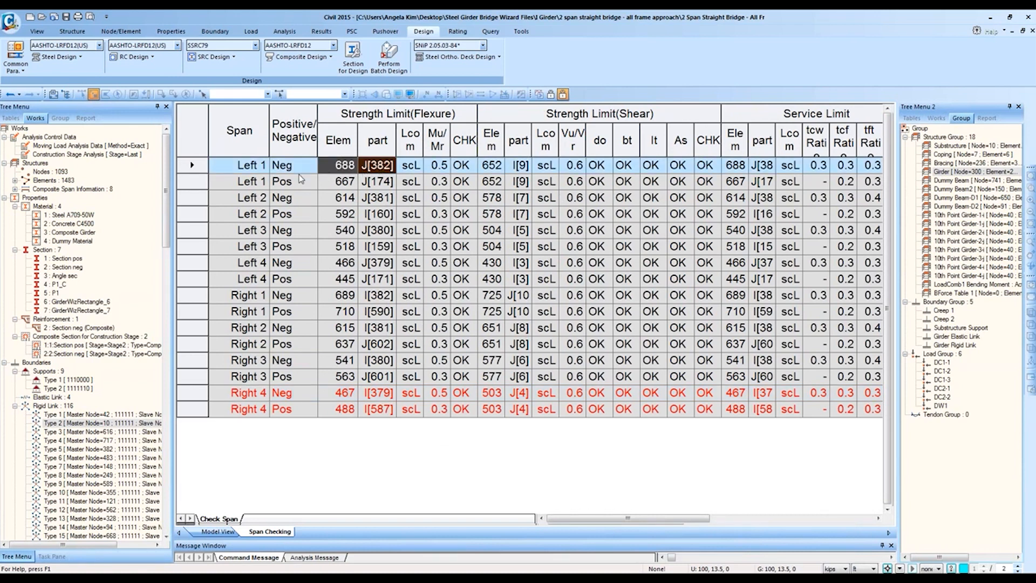
left_click(310, 167)
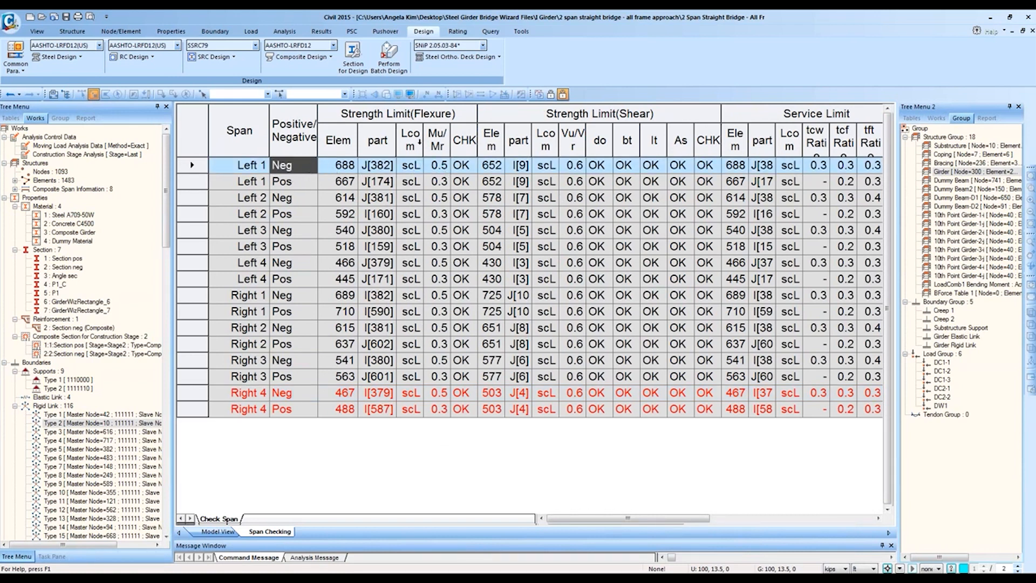
left_click_drag(423, 143, 455, 169)
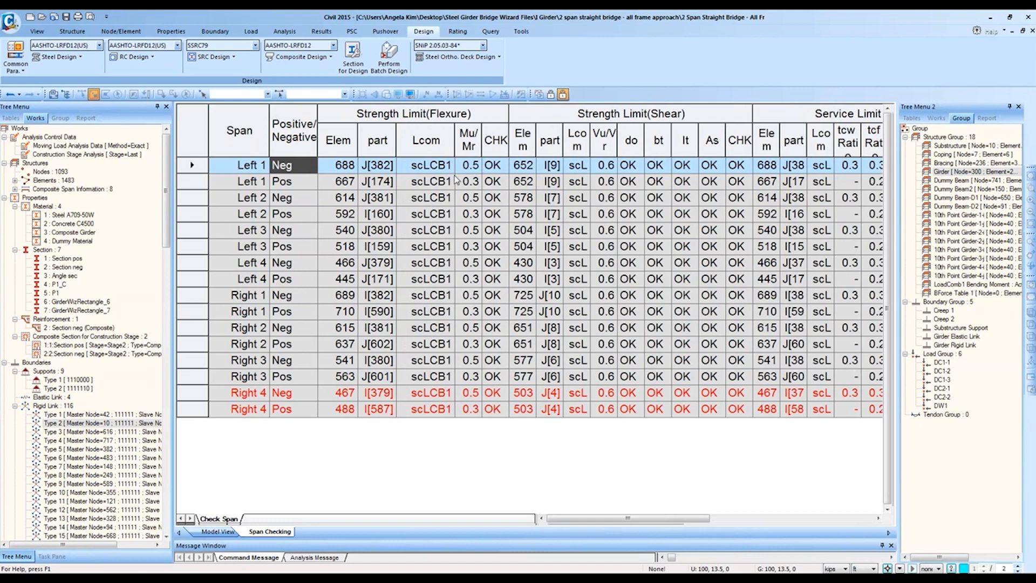
left_click(449, 171)
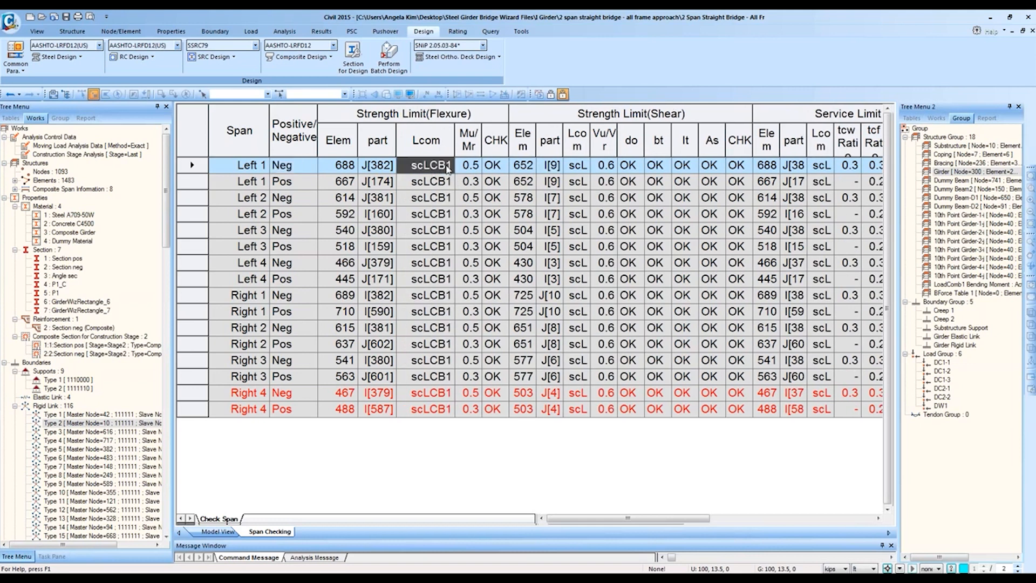
left_click_drag(438, 195, 452, 413)
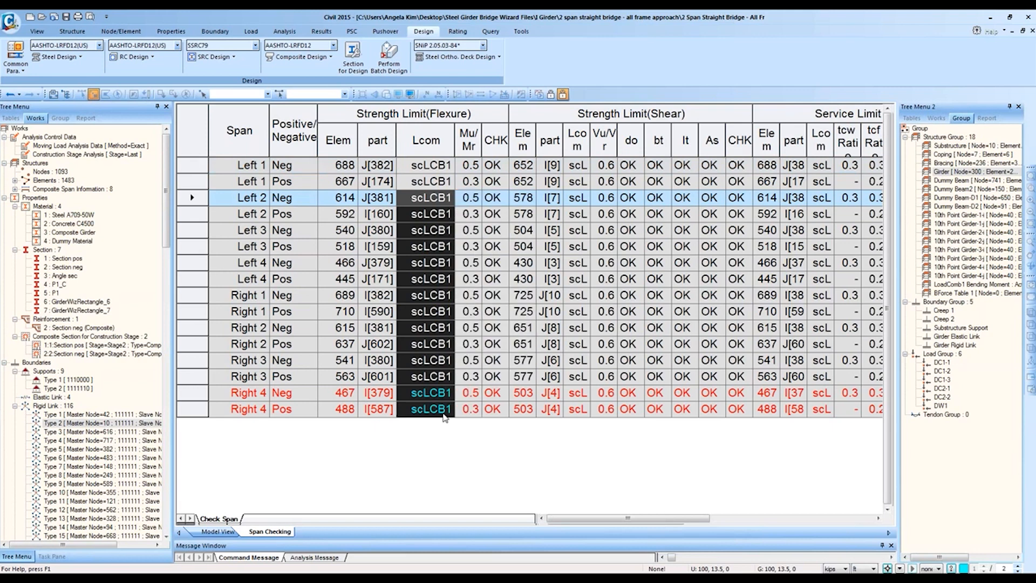
Step: Widen the shear Lcom column and review Left 1's Mu/Mr, check result and element 652
left_click(596, 154)
mouse_move(589, 141)
left_mouse_down()
mouse_move(624, 135)
mouse_move(597, 135)
left_mouse_up()
left_click(468, 139)
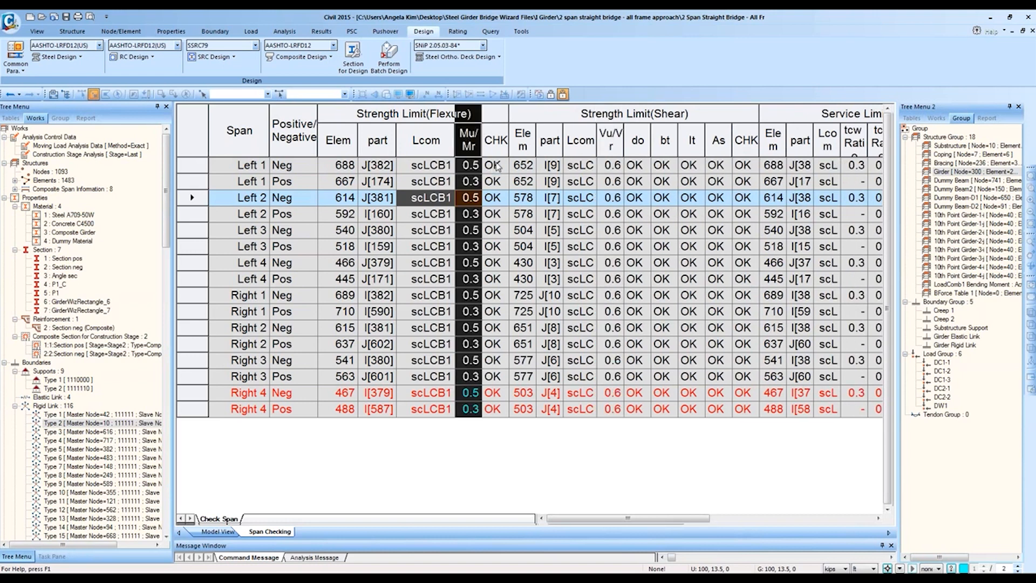
left_click(492, 170)
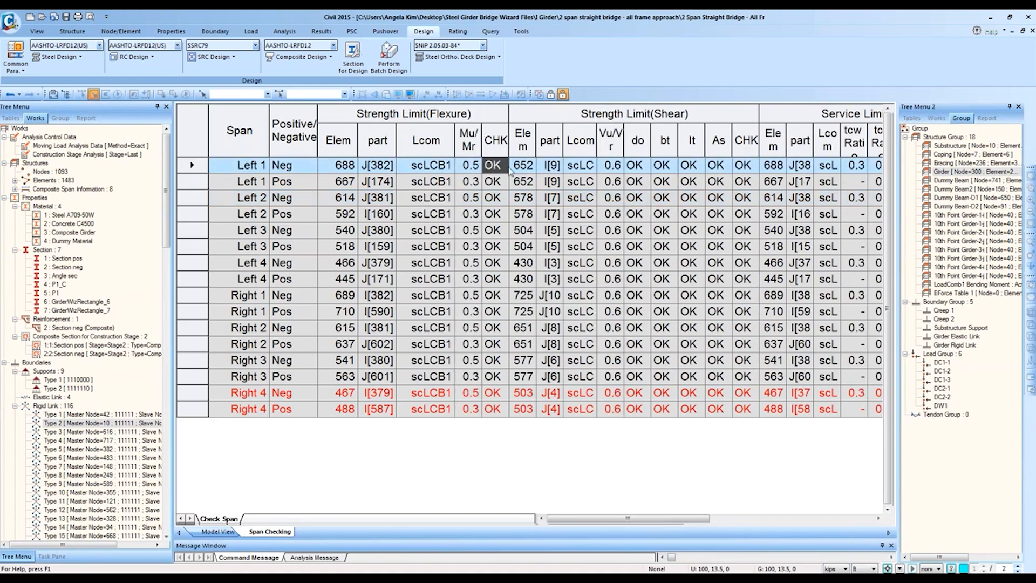
left_click(526, 166)
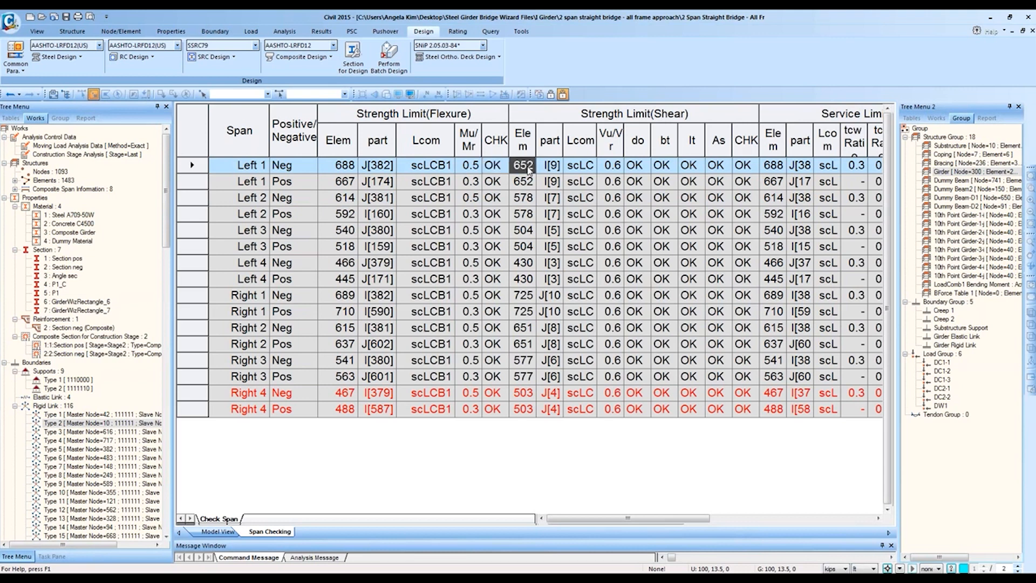
key("Right")
scroll(149, 55, "up", 10)
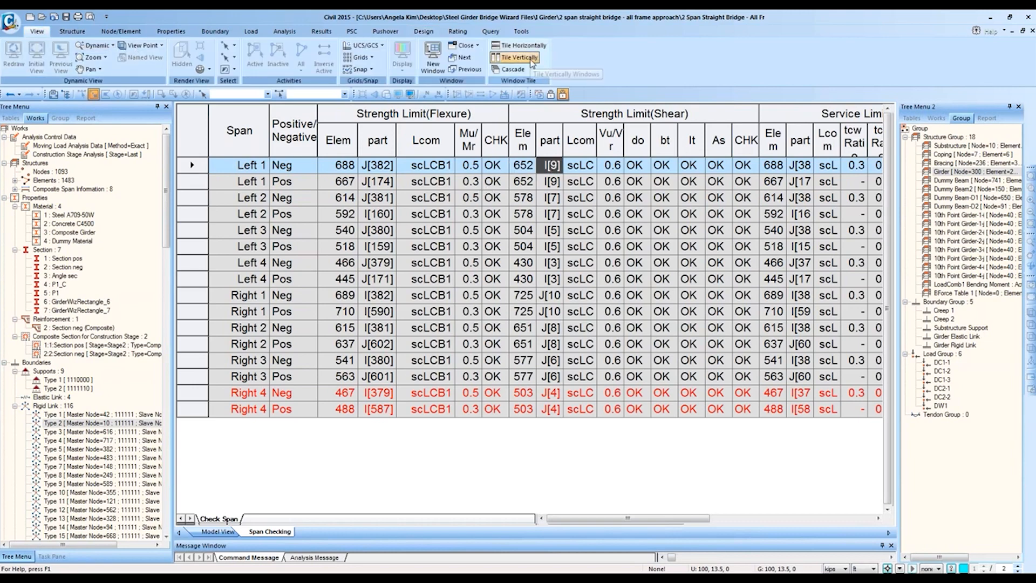
Step: Tile the girder model above the full-width Span Checking table, closing the group tree panel
left_click(532, 59)
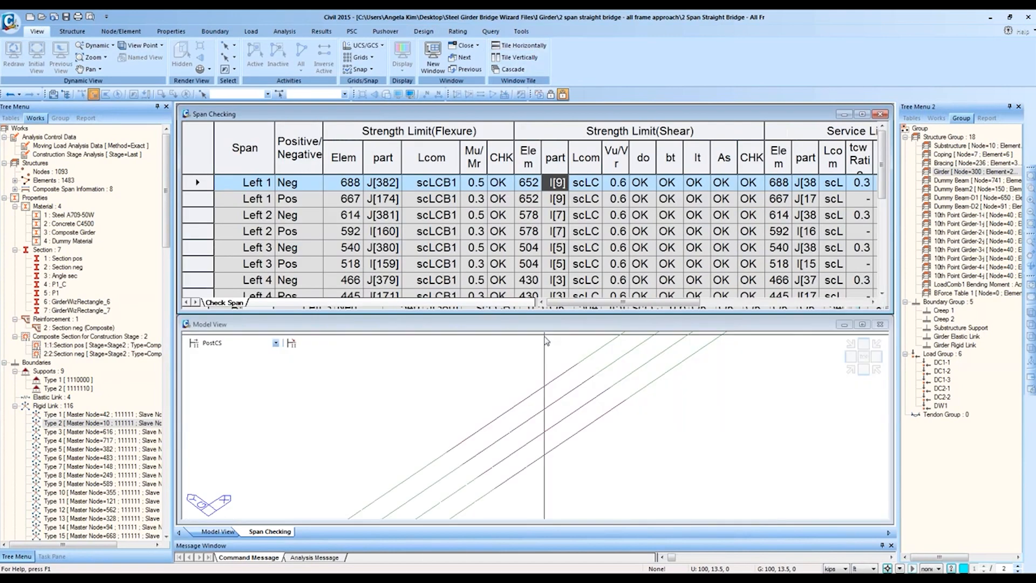
left_click(559, 395)
middle_click_drag(562, 399, 666, 351)
middle_click_drag(620, 414, 505, 388)
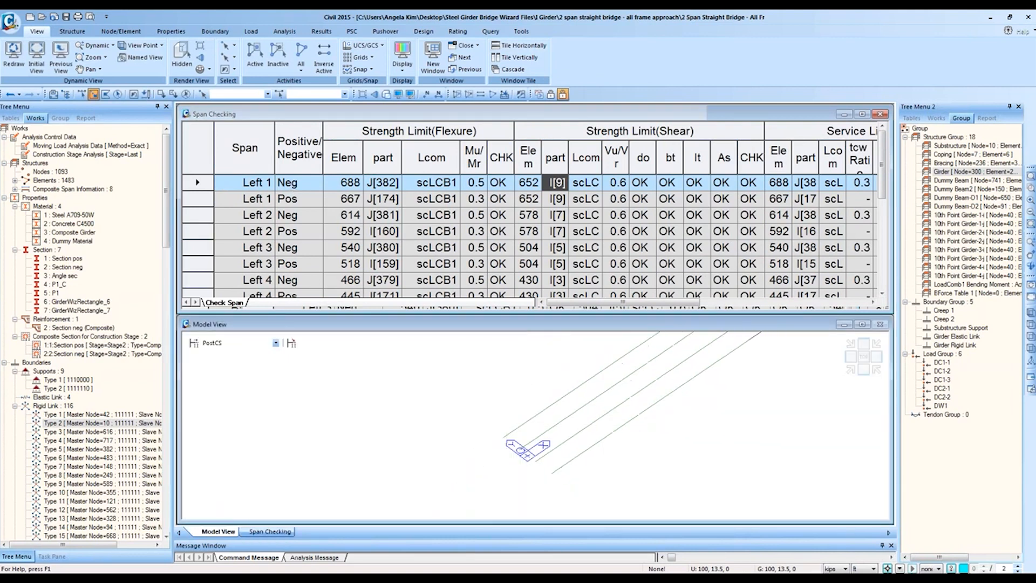
left_click(1018, 106)
left_click(517, 47)
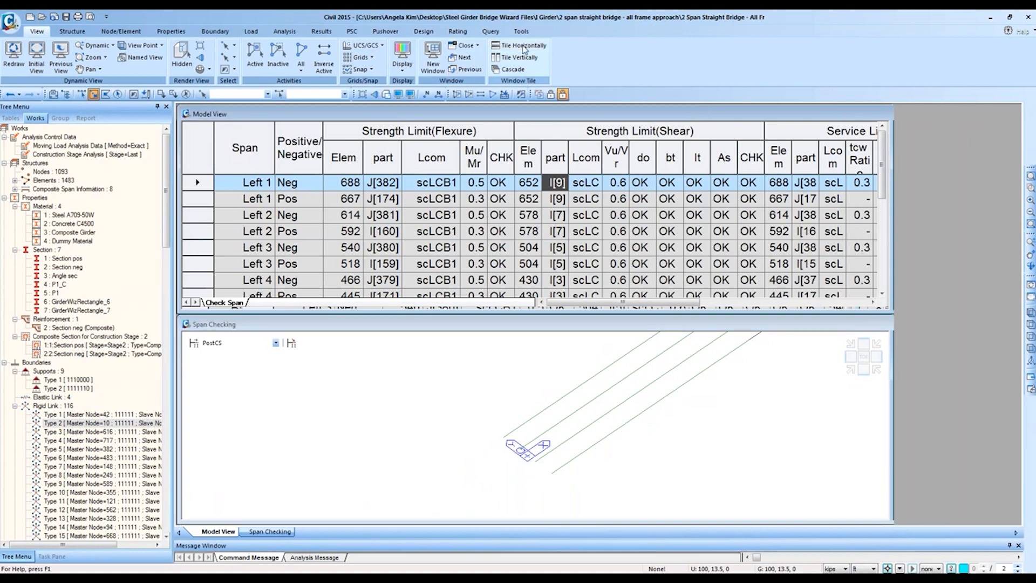
middle_click_drag(745, 129, 552, 216)
scroll(552, 215, "down", 3)
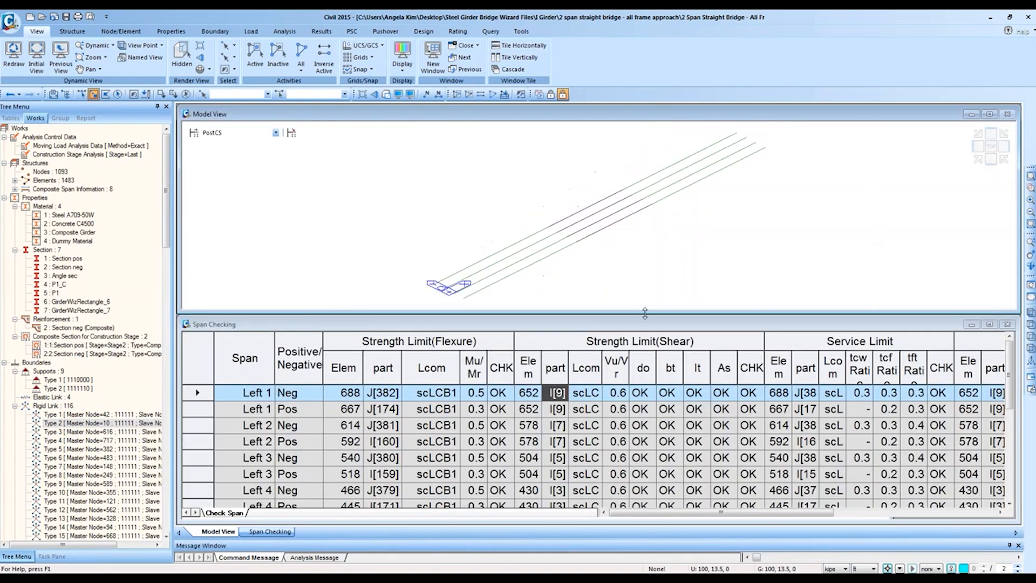
Step: Highlight element 688 in the model by entering 688 for selection
left_click(348, 392)
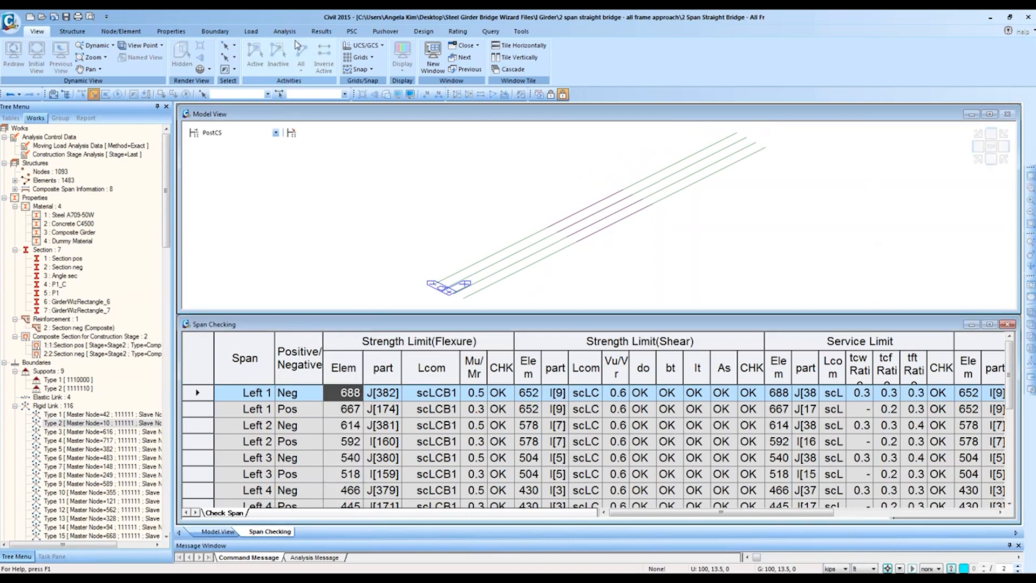
left_click(313, 94)
type("688")
key("Return")
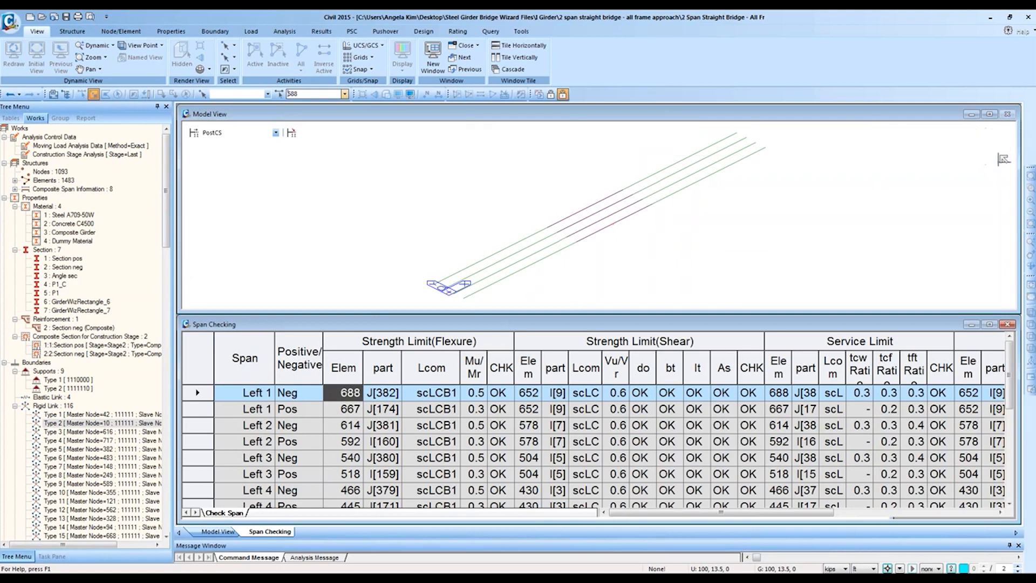
Step: Switch the model between front and isometric views
left_click(1001, 159)
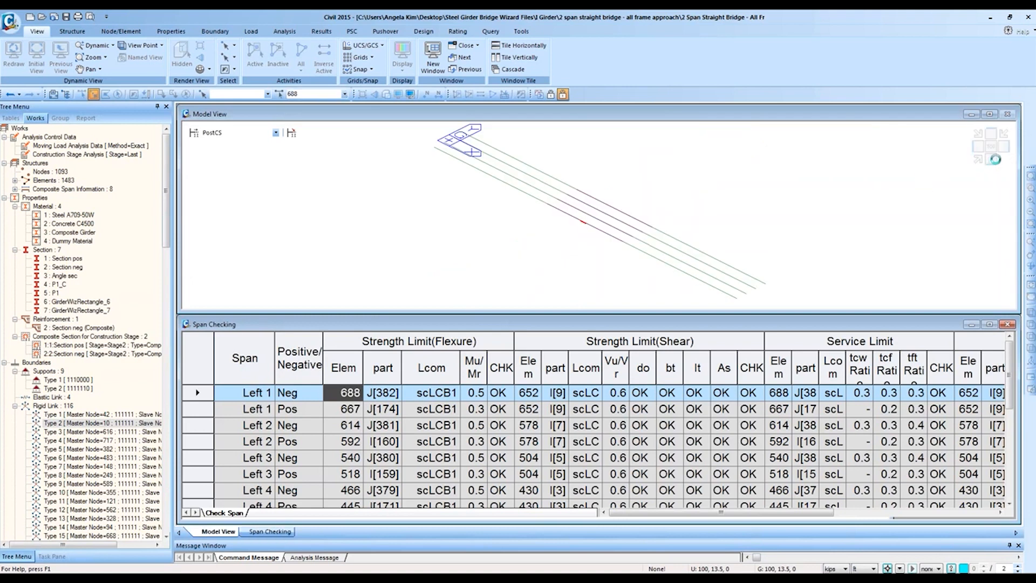
left_click(991, 159)
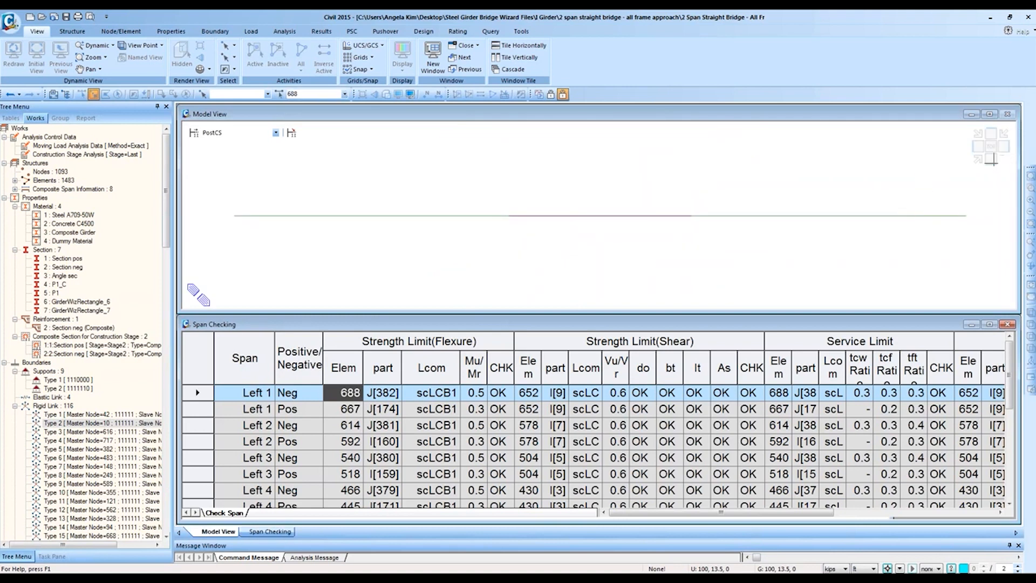
left_click(979, 160)
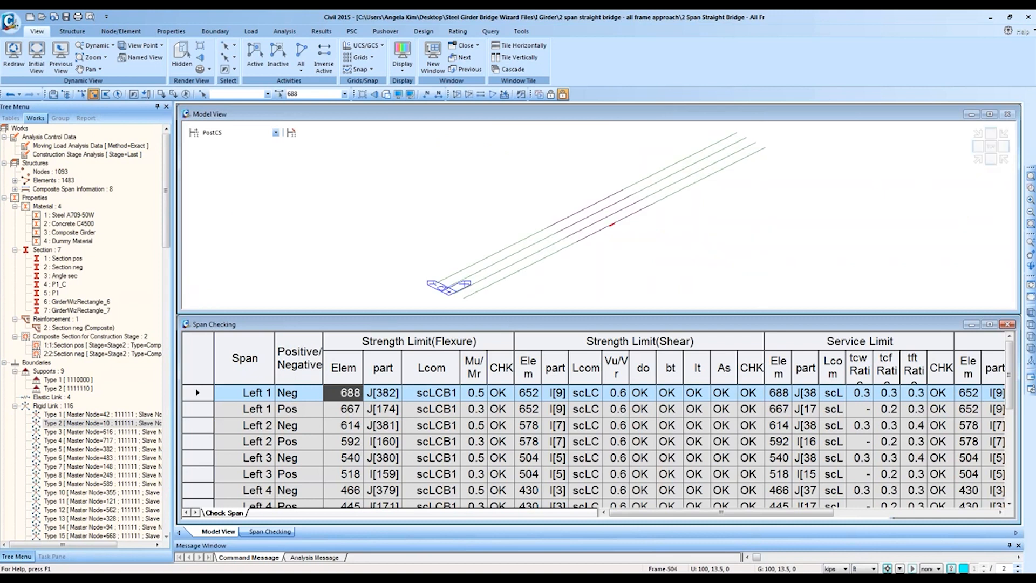
left_click(532, 393)
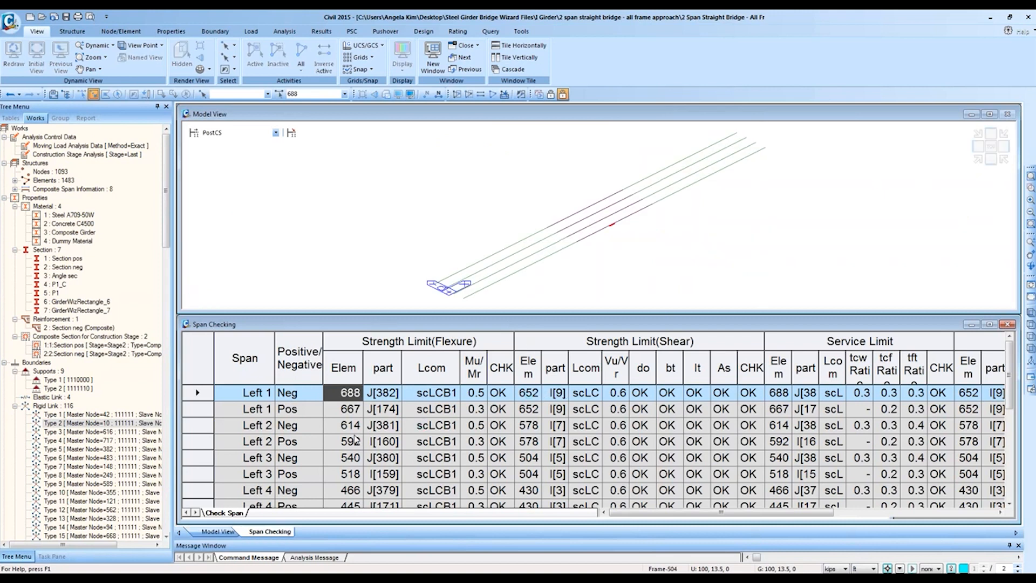
Step: Select element 667 and review the Mu/Mr ratios and CHK results of the Left 1 rows
left_click(356, 410)
left_click(320, 93)
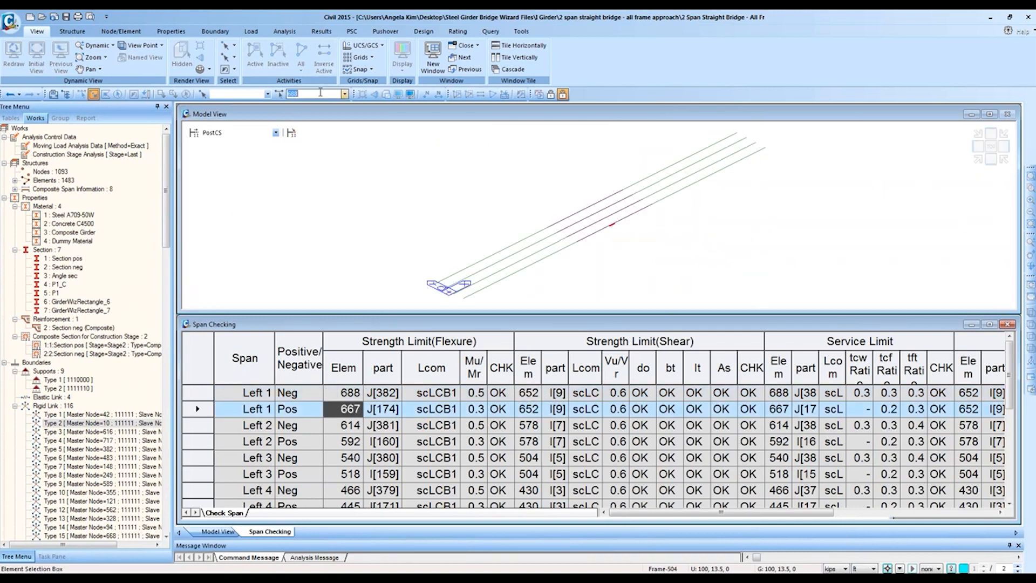
type("667")
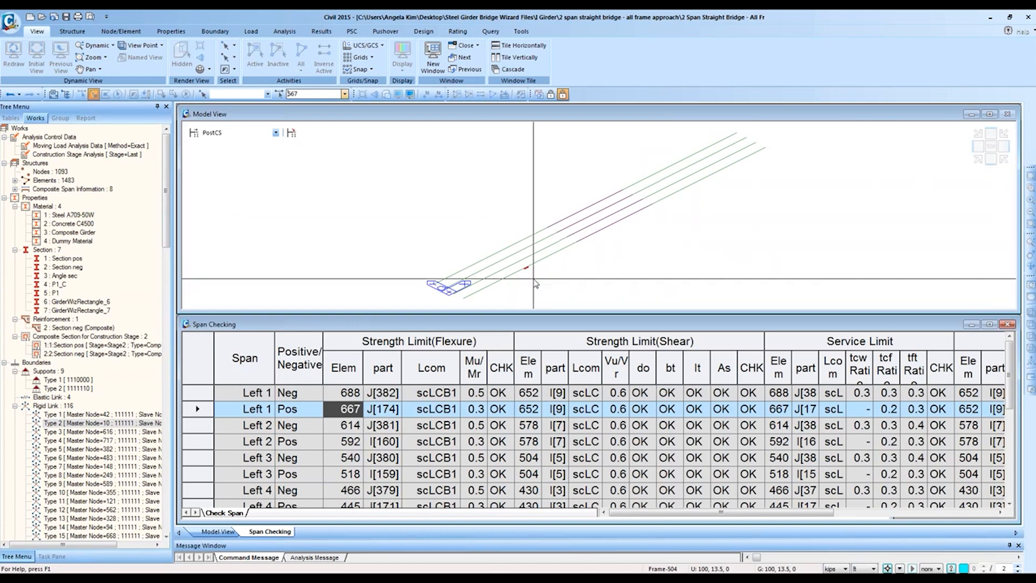
left_click_drag(351, 397, 351, 406)
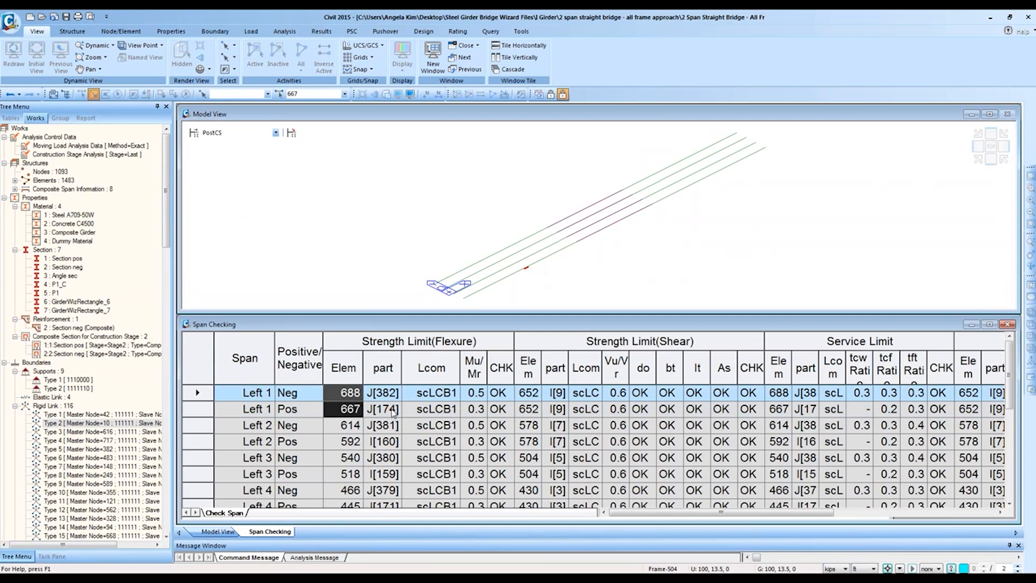
left_click_drag(352, 393, 351, 421)
left_click_drag(345, 397, 375, 411)
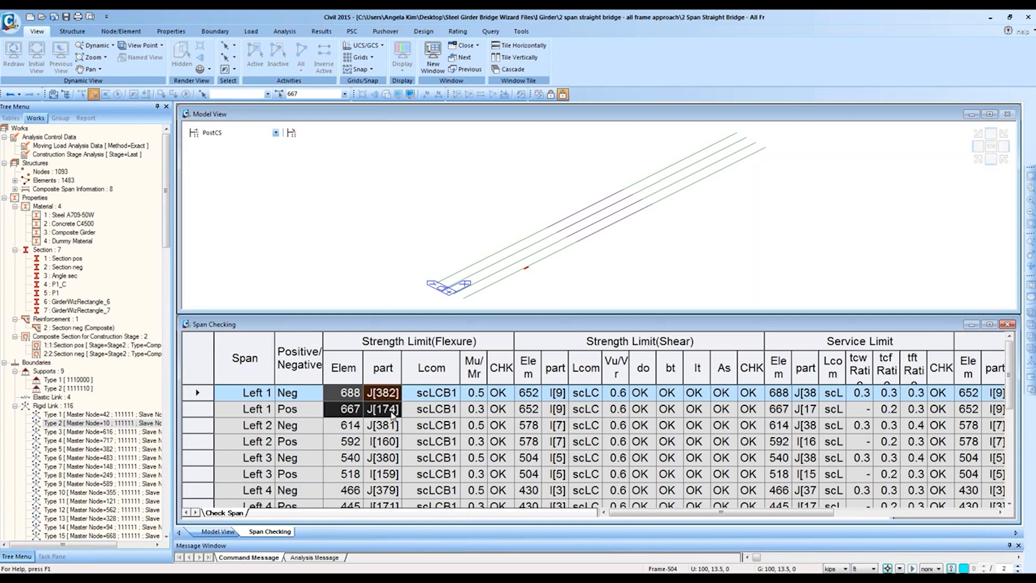
left_click_drag(465, 397, 467, 415)
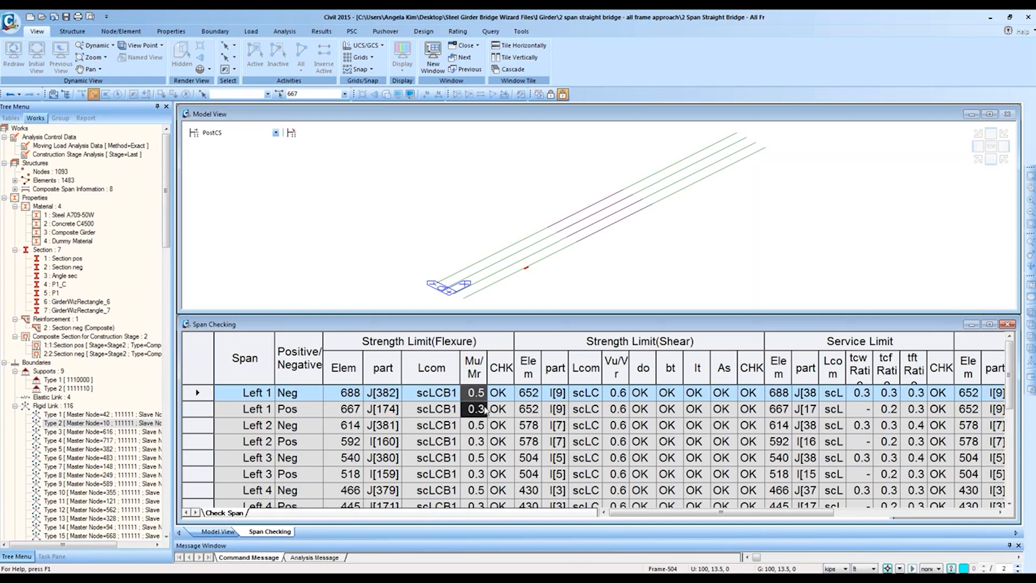
left_click(497, 393)
left_click(500, 409)
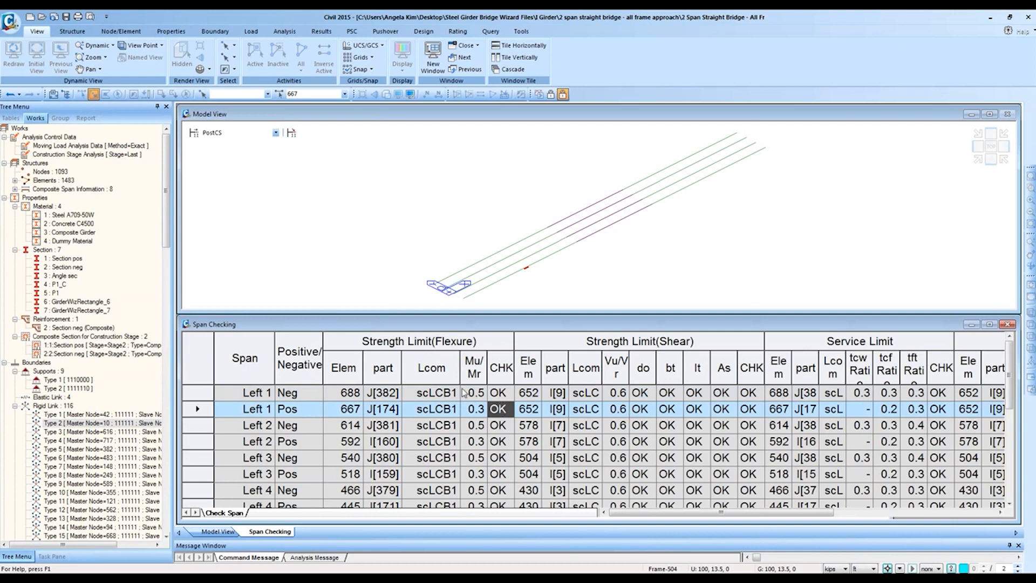
left_click(423, 31)
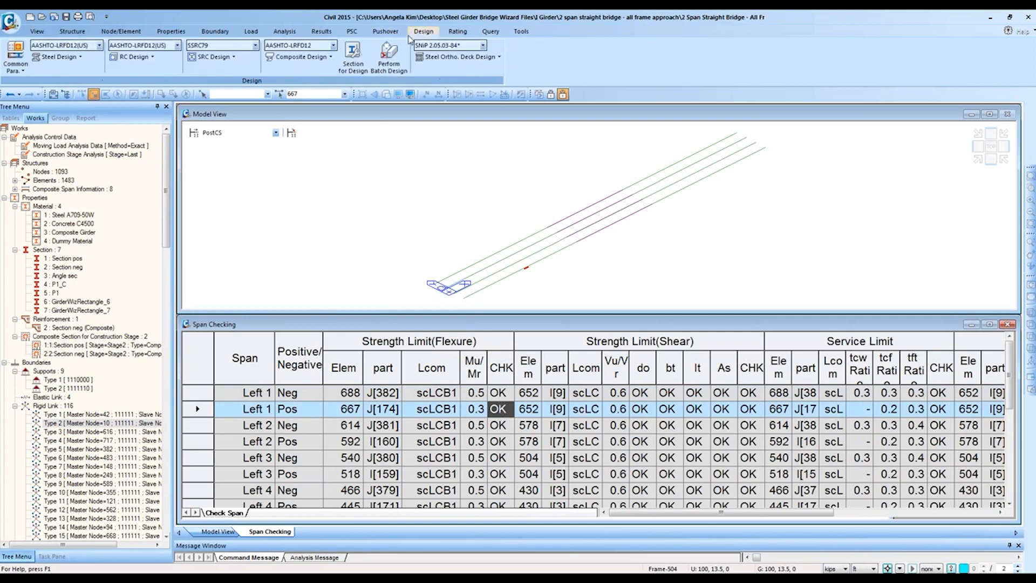
Step: Open the Total Checking results table for all elements and select rows 430–433
left_click(301, 57)
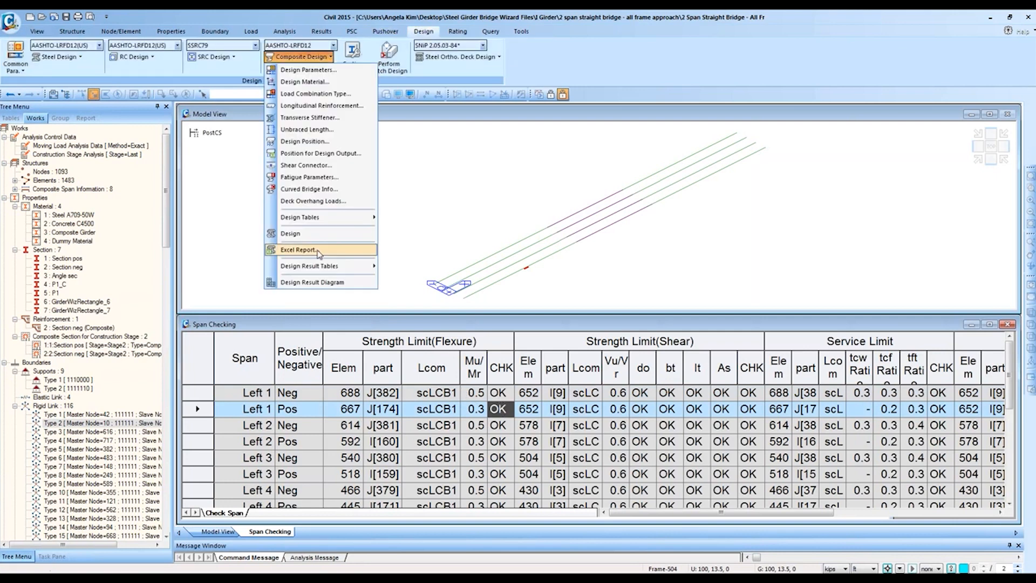
mouse_move(319, 267)
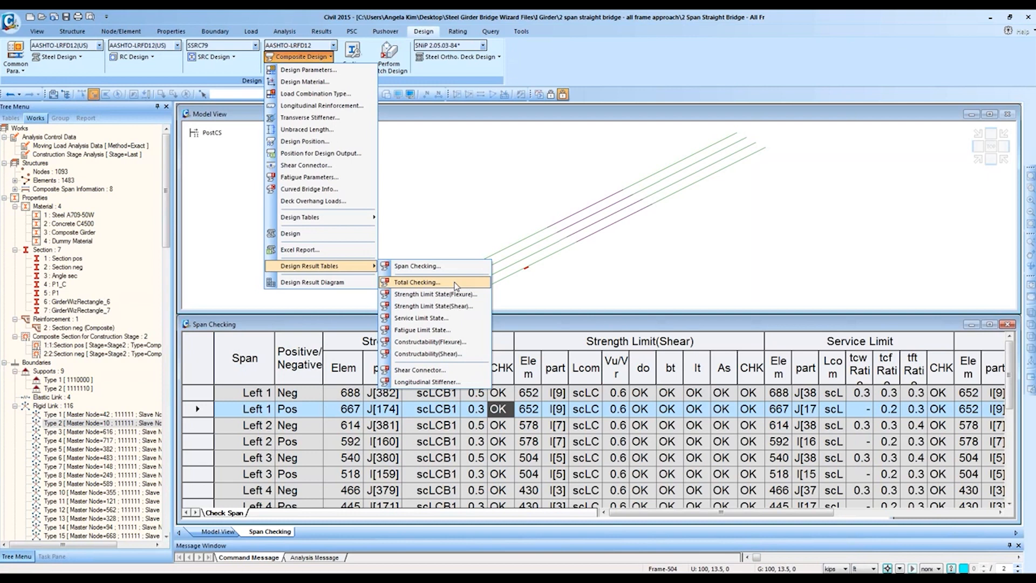
left_click(424, 283)
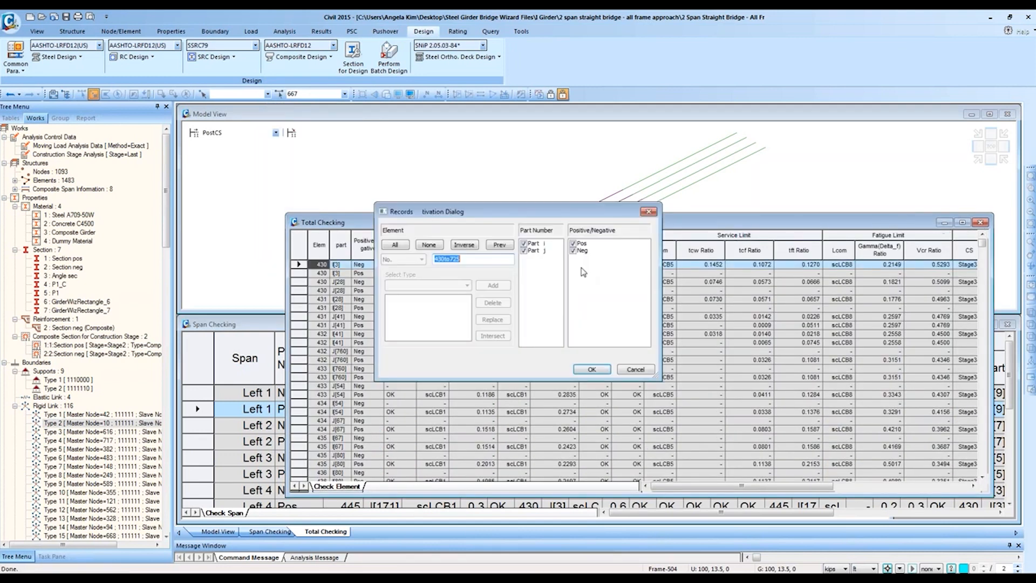
left_click(602, 371)
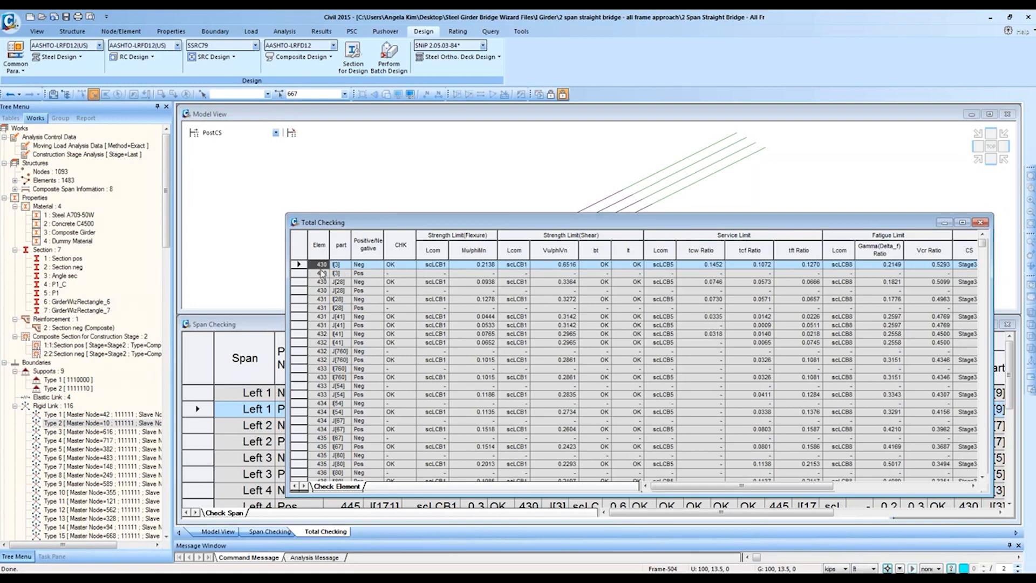
left_click_drag(322, 265, 325, 488)
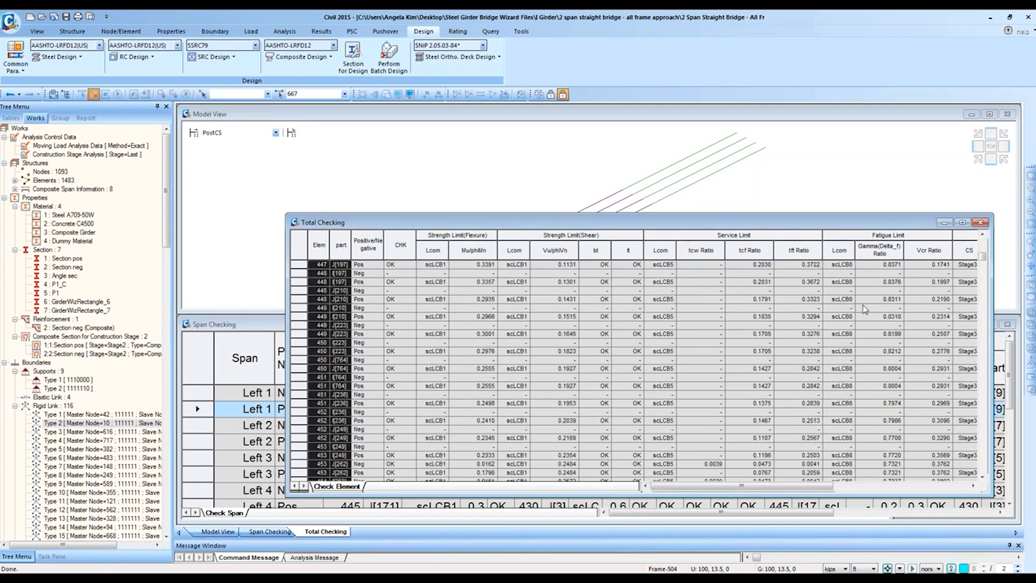
Step: Open the Strength Limit State(Flexure) results table from Composite Design
left_click(302, 56)
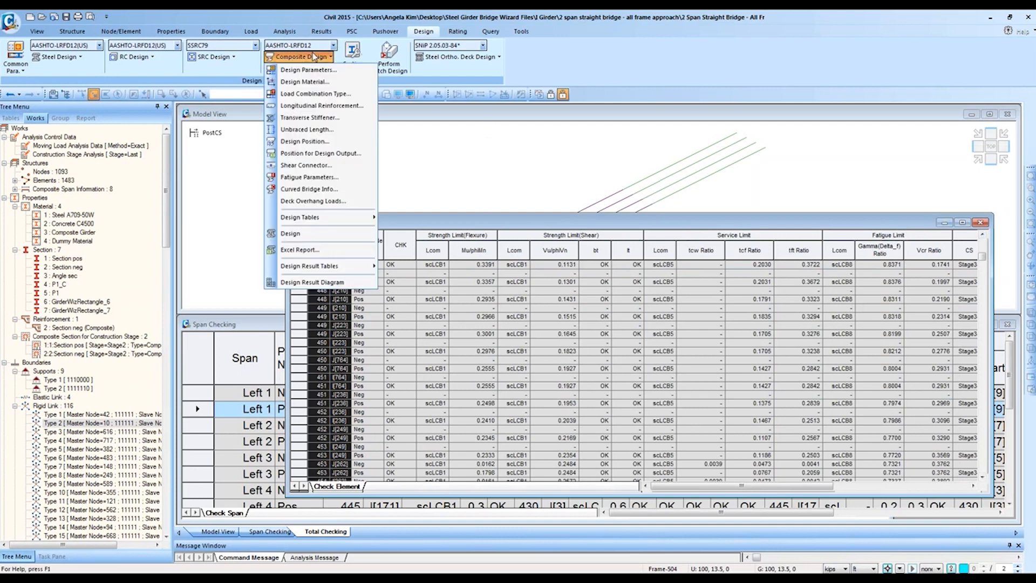
mouse_move(329, 270)
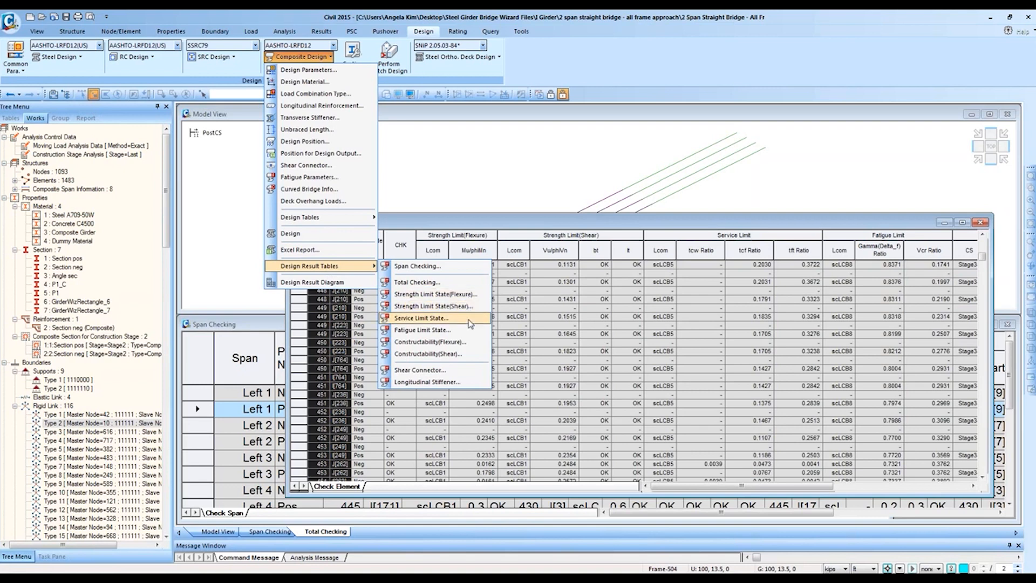
left_click(458, 294)
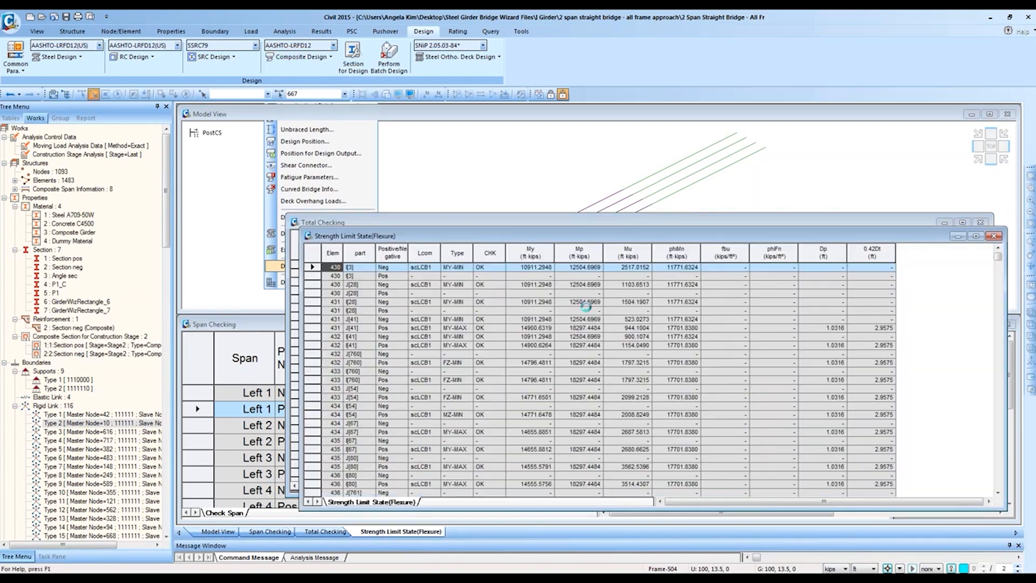
Step: Dismiss the message and maximize the Strength Limit State(Flexure) table window
left_click(595, 370)
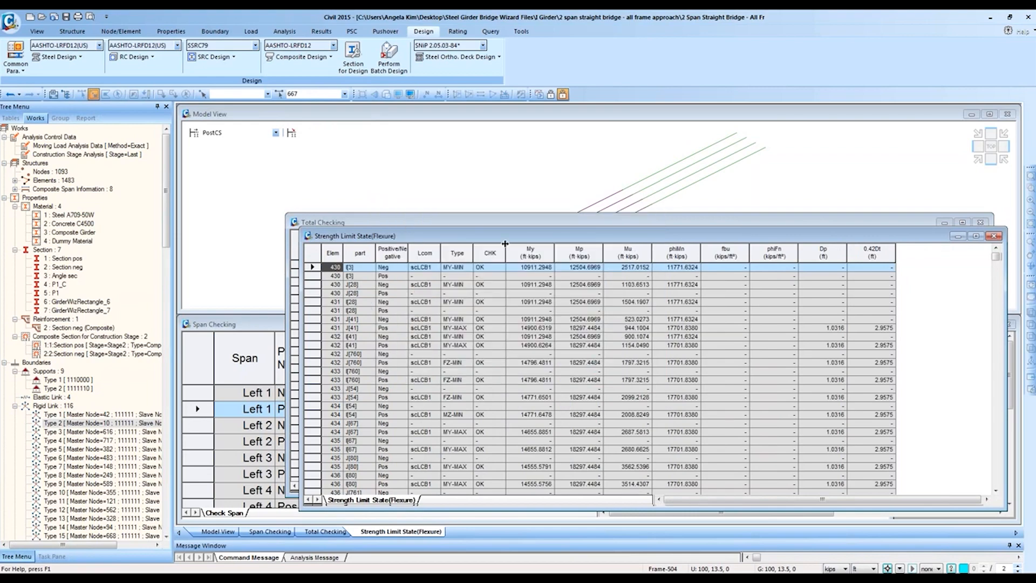
left_click(975, 236)
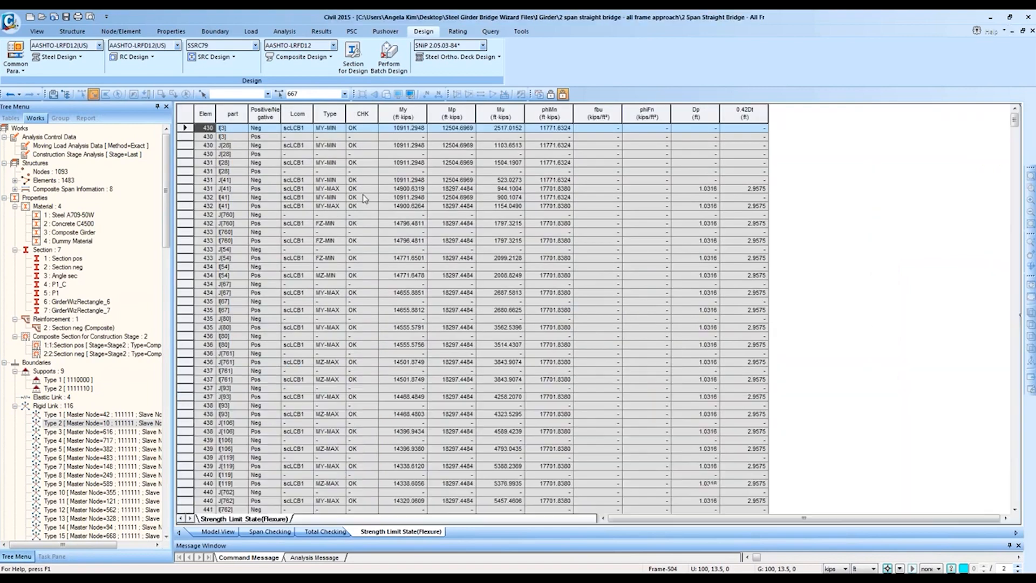
left_click(230, 147)
scroll(237, 151, "down", 2, "ctrl")
scroll(246, 154, "up", 4, "ctrl")
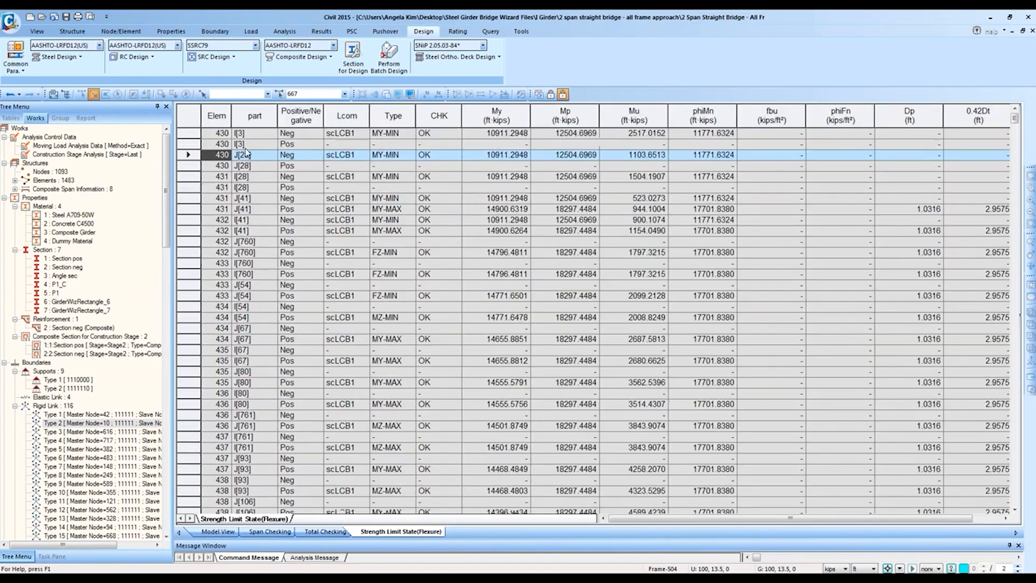
scroll(245, 149, "up", 1, "ctrl")
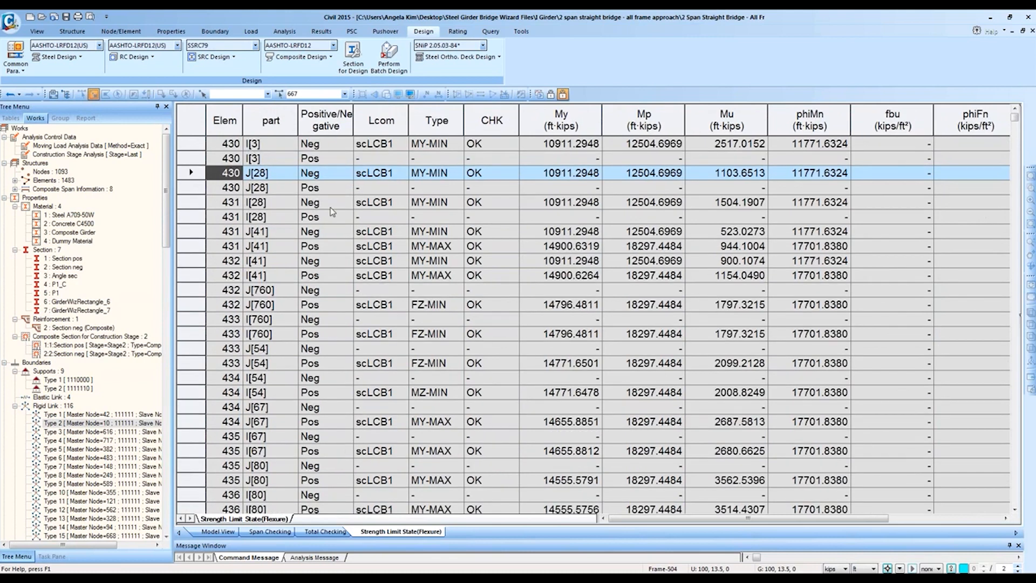
Step: Narrow the Positive/Negative column, browse the columns, then return to the 3-D model view
left_click_drag(355, 111, 342, 123)
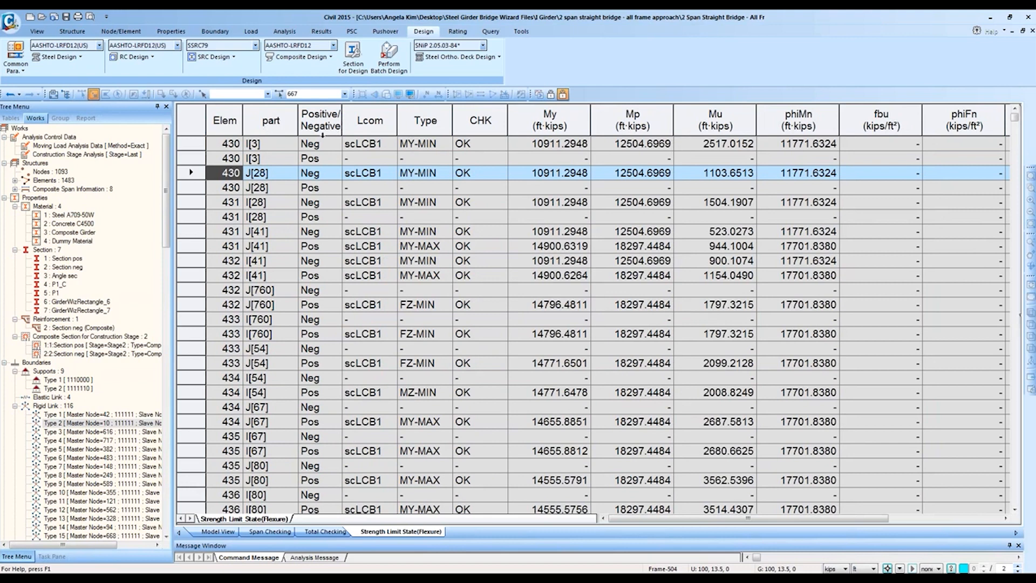
left_click_drag(322, 118, 225, 130)
left_click(827, 173)
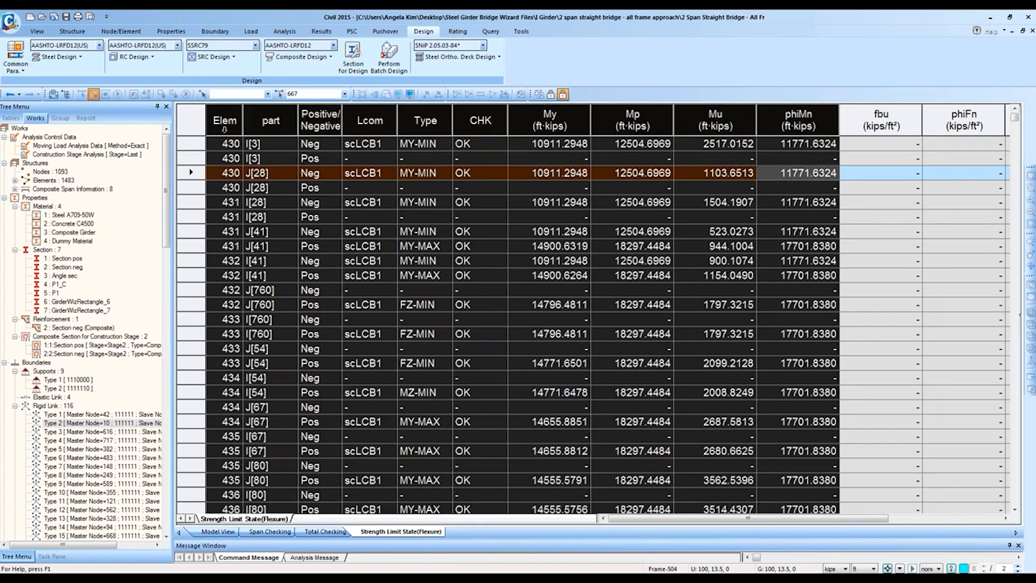
left_click(246, 403)
left_click(223, 532)
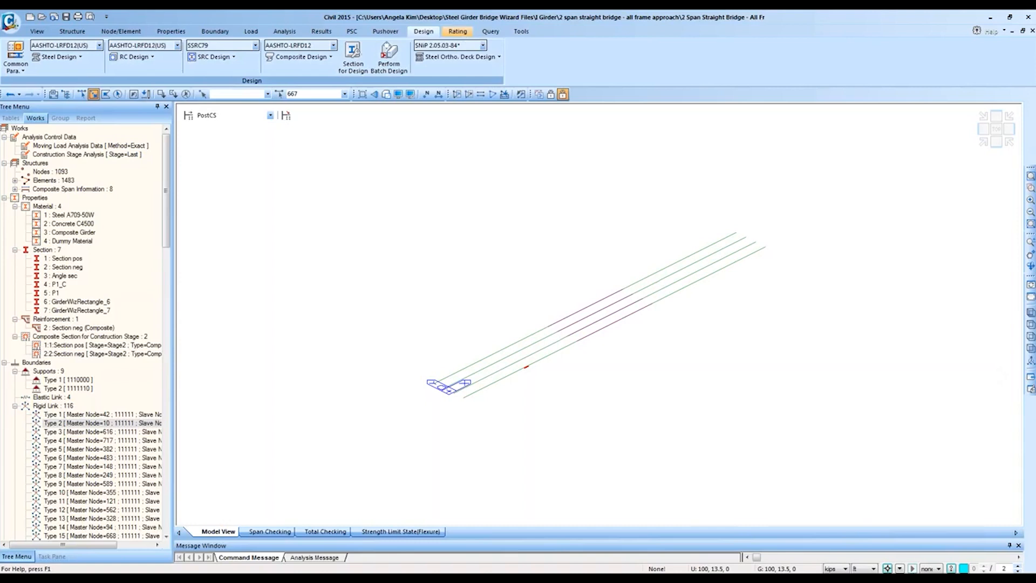
Step: Choose the AASHTO-LRFD12 rating code and show the Steel Bridge rating commands
left_click(457, 31)
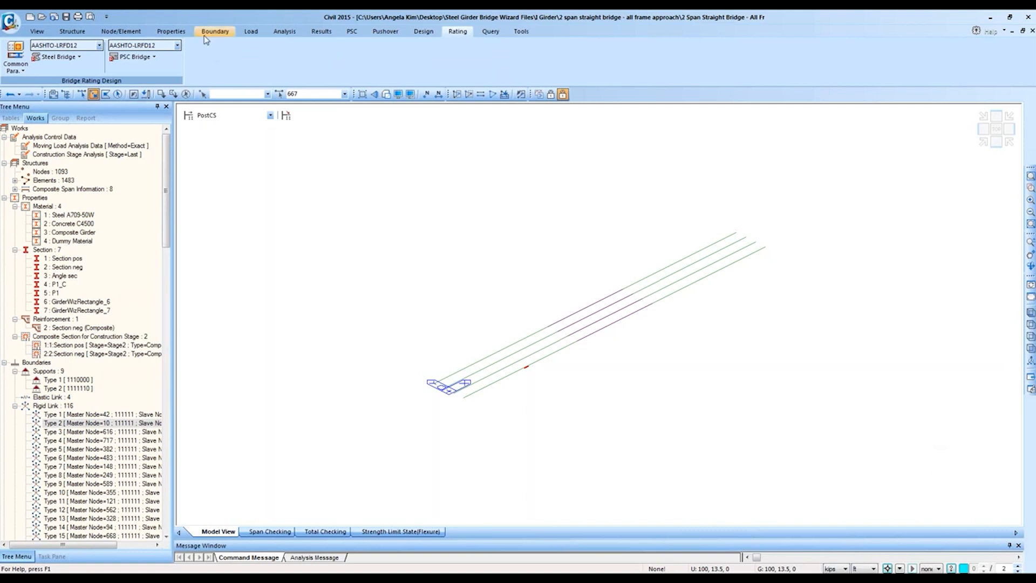
left_click(56, 56)
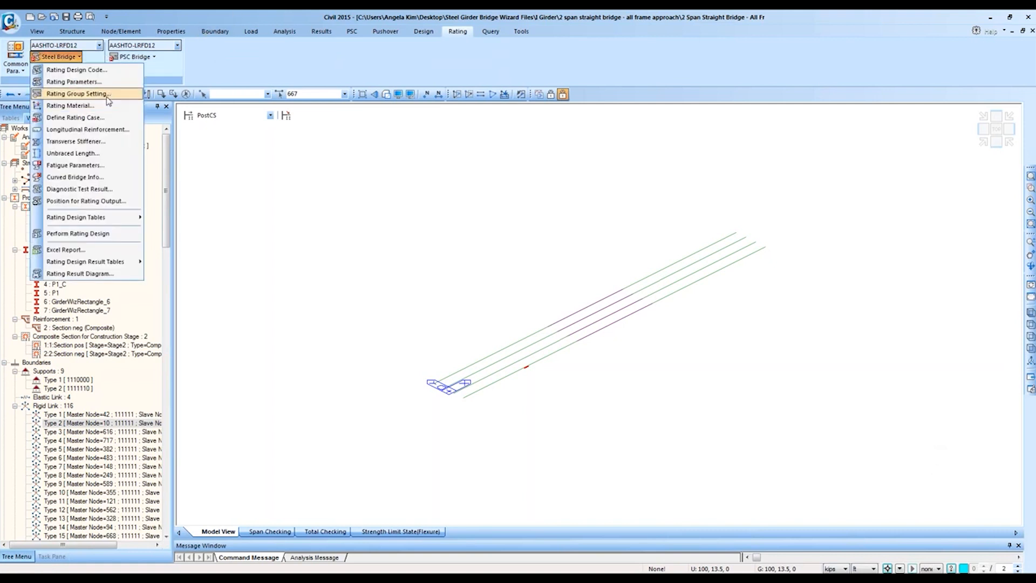
left_click(453, 33)
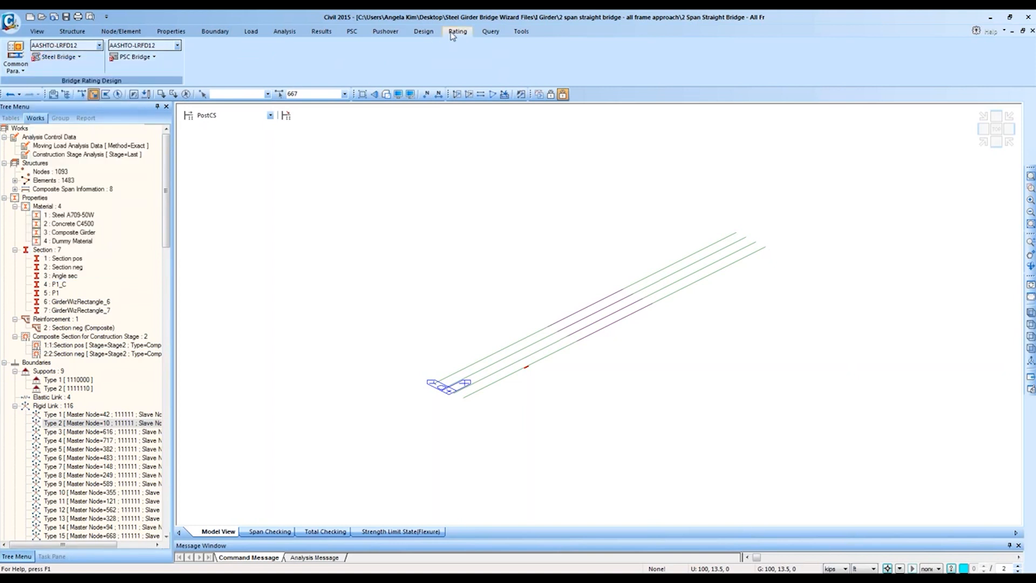
left_click(99, 45)
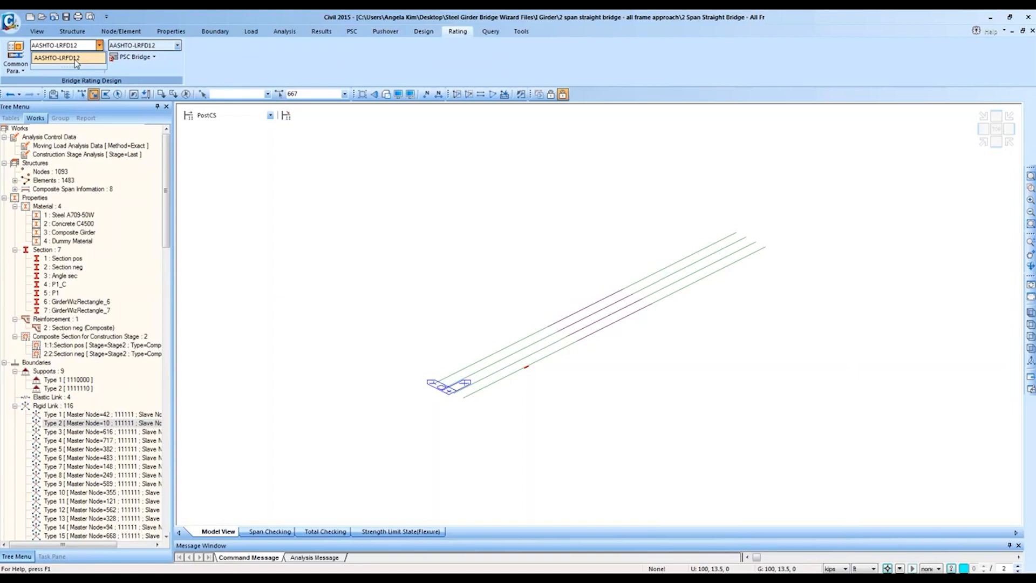
left_click(75, 59)
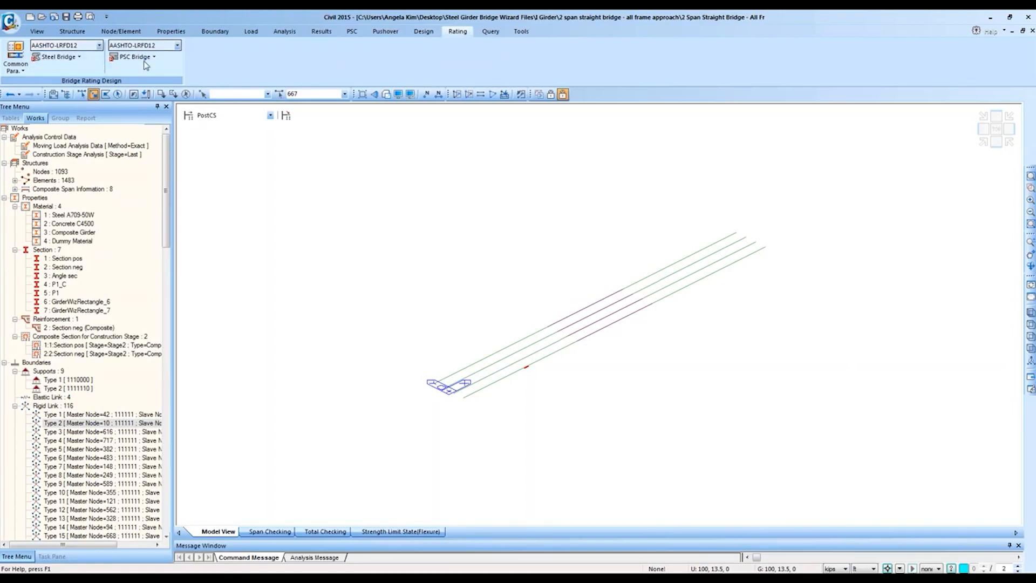
left_click(79, 57)
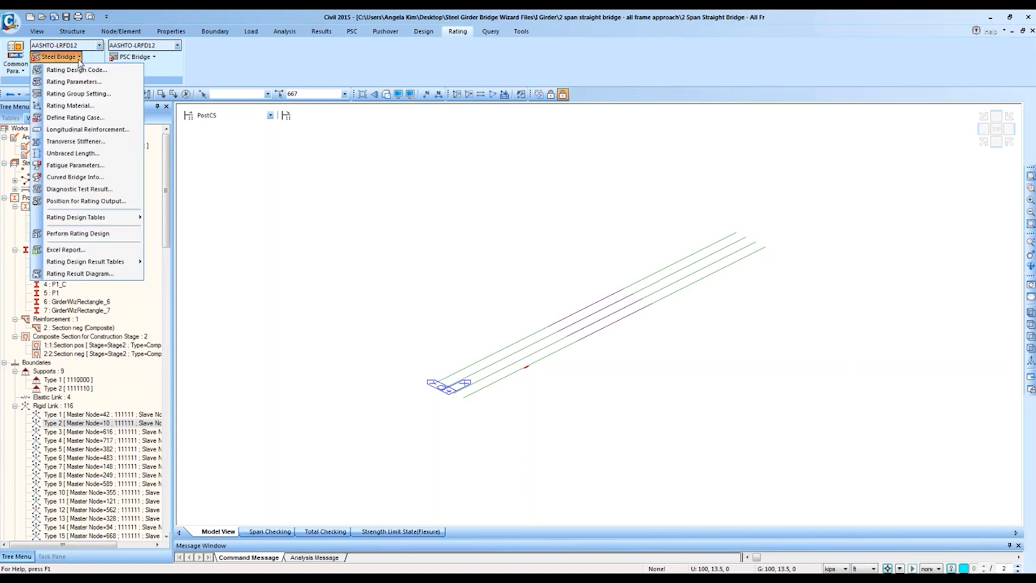
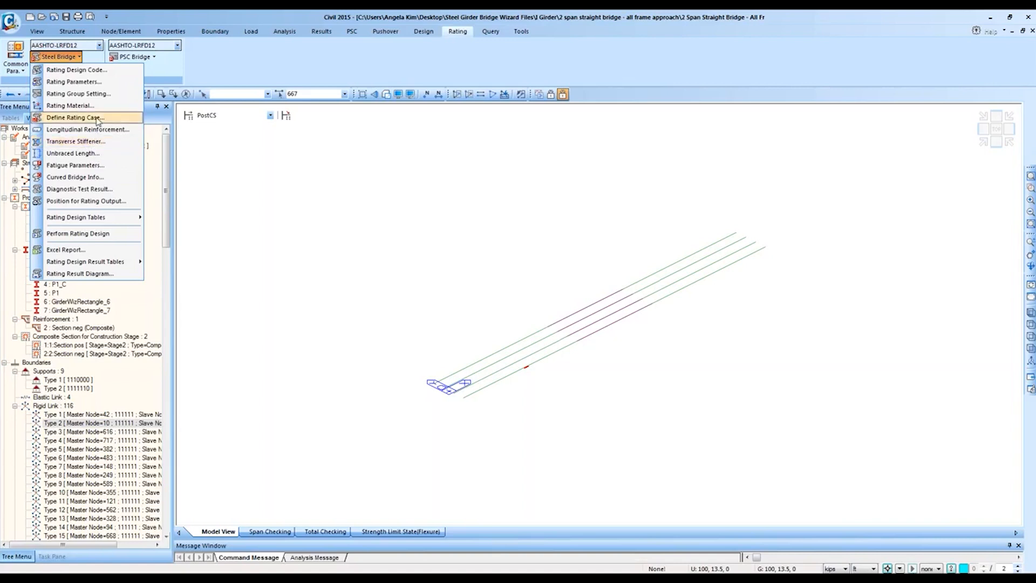
Step: Look over the steel bridge rating parameters and group settings without changes, keeping existing design results
left_click(86, 82)
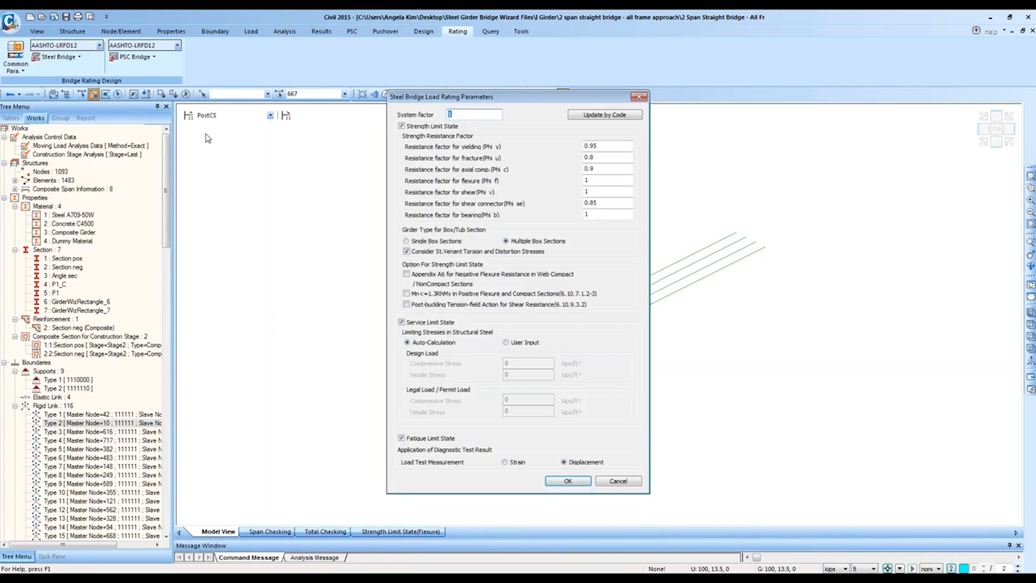
left_click(640, 96)
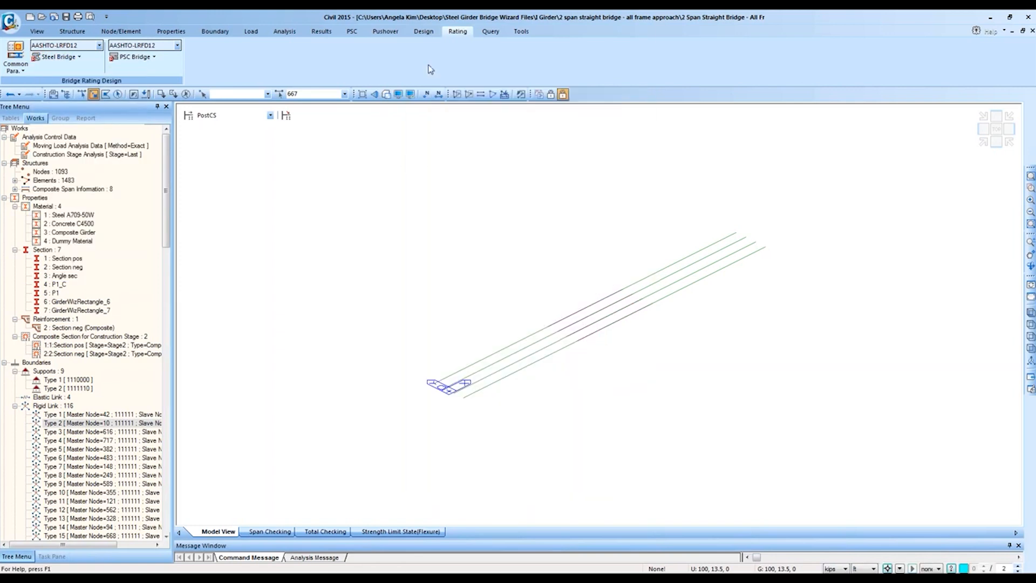
left_click(64, 57)
left_click(87, 93)
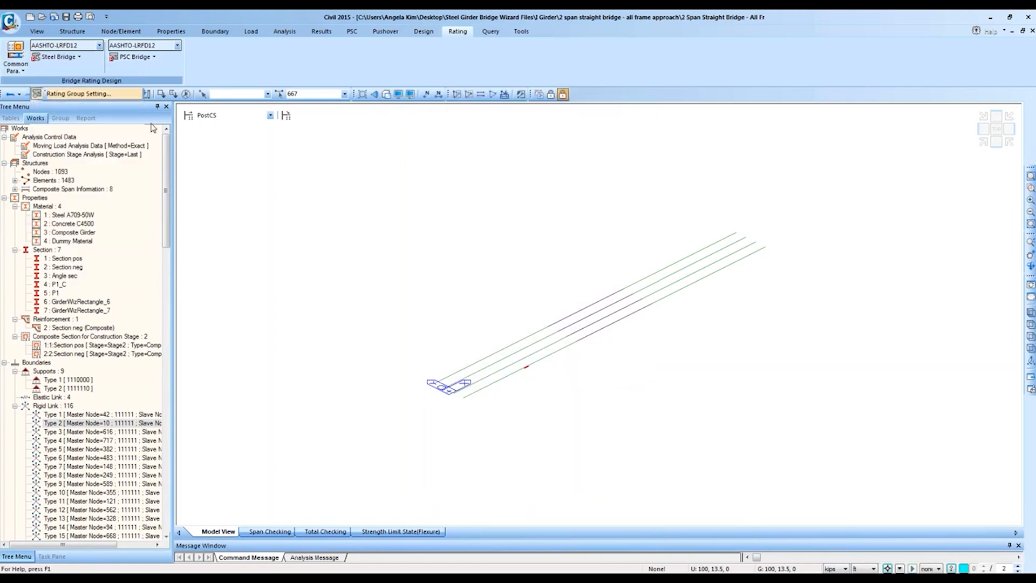
left_click(593, 190)
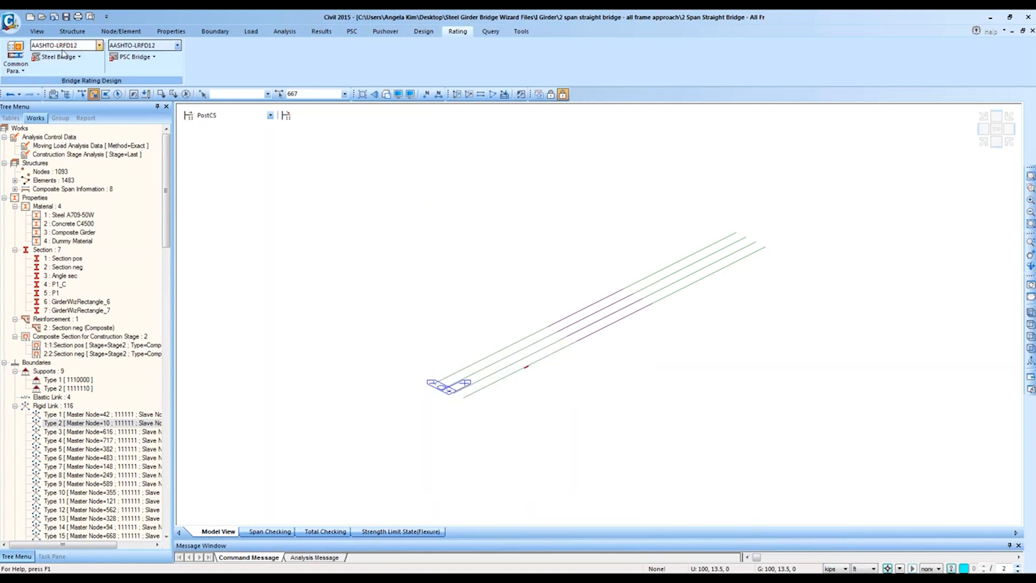
left_click(546, 322)
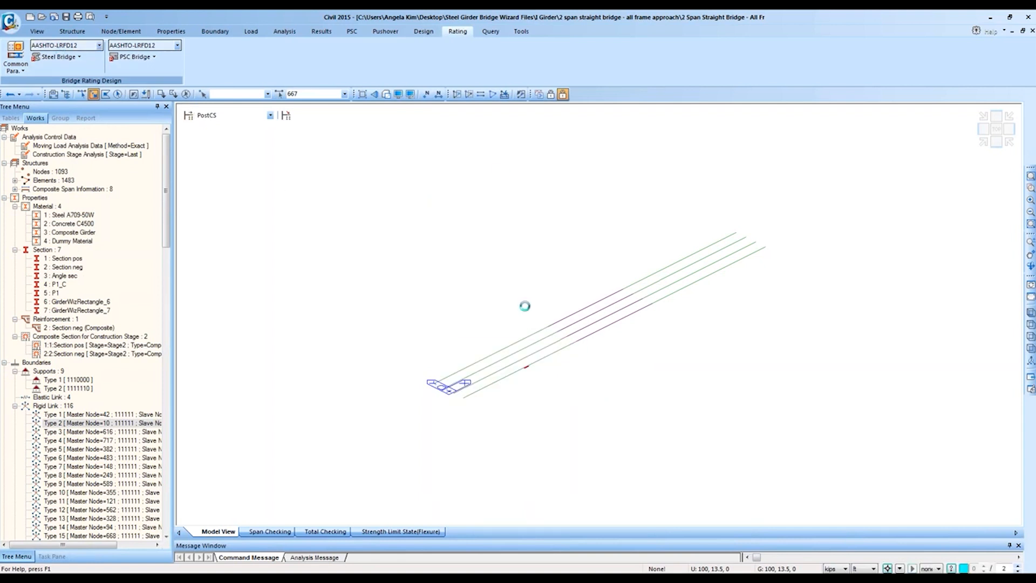
left_click(47, 60)
Step: Check the Girder group for rating and list the model's groups in the tree panel
left_click(74, 58)
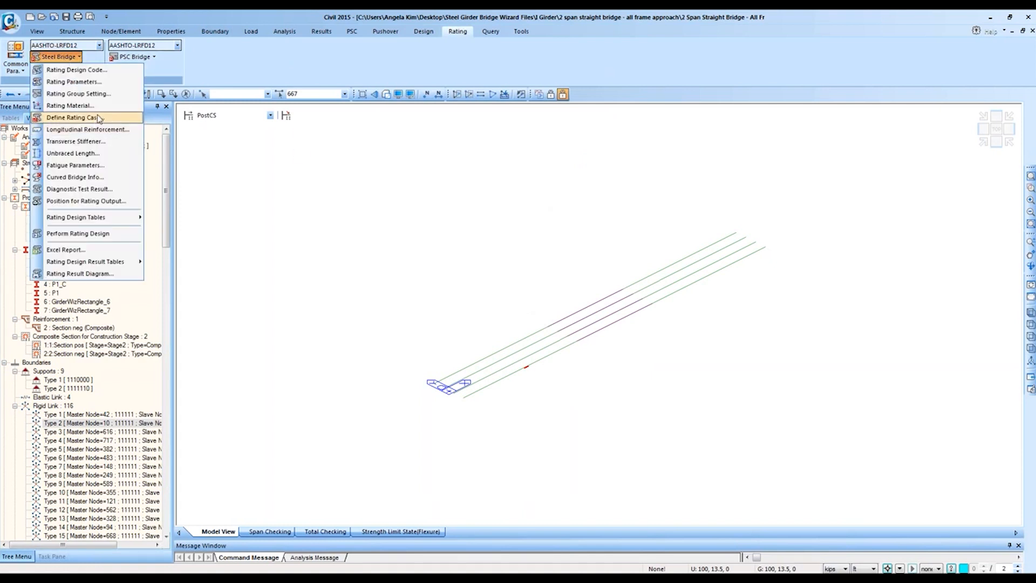
left_click(75, 82)
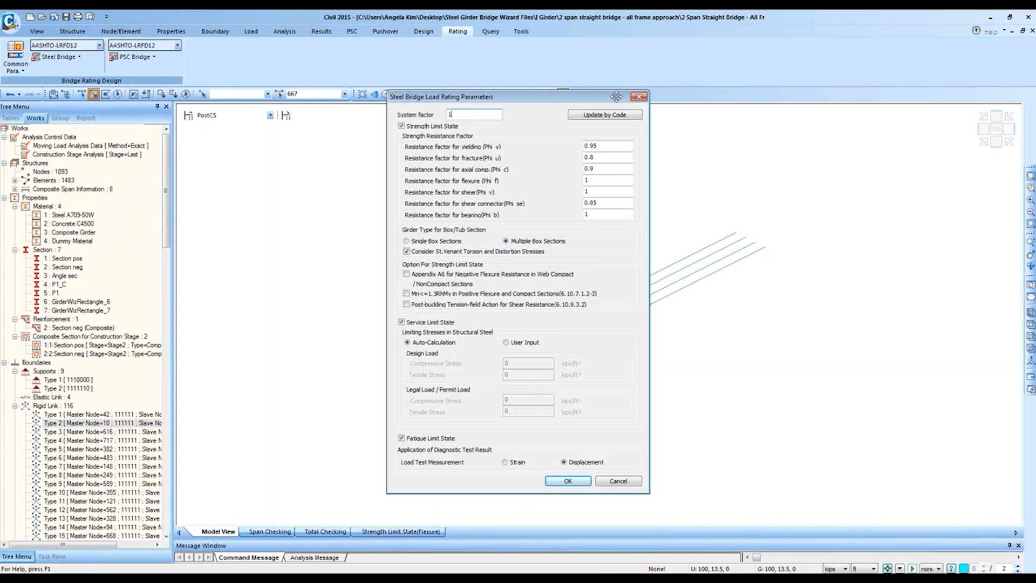
left_click(639, 97)
left_click(77, 58)
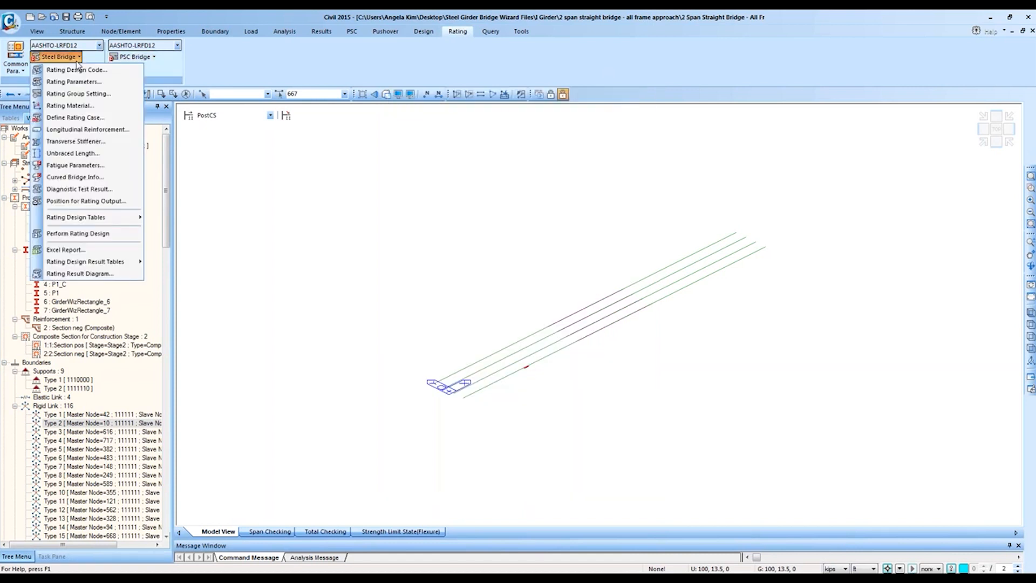
left_click(78, 94)
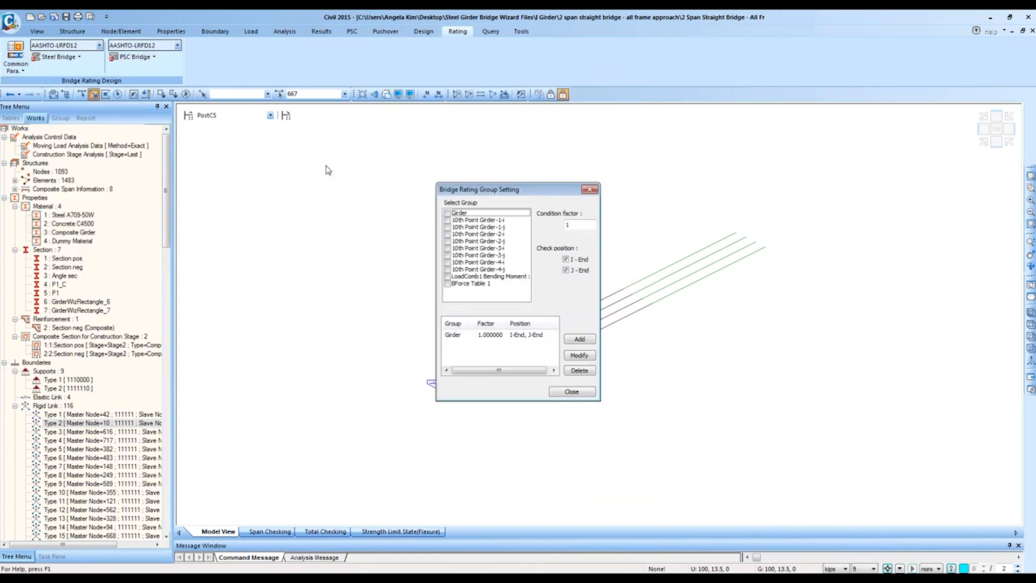
left_click(534, 335)
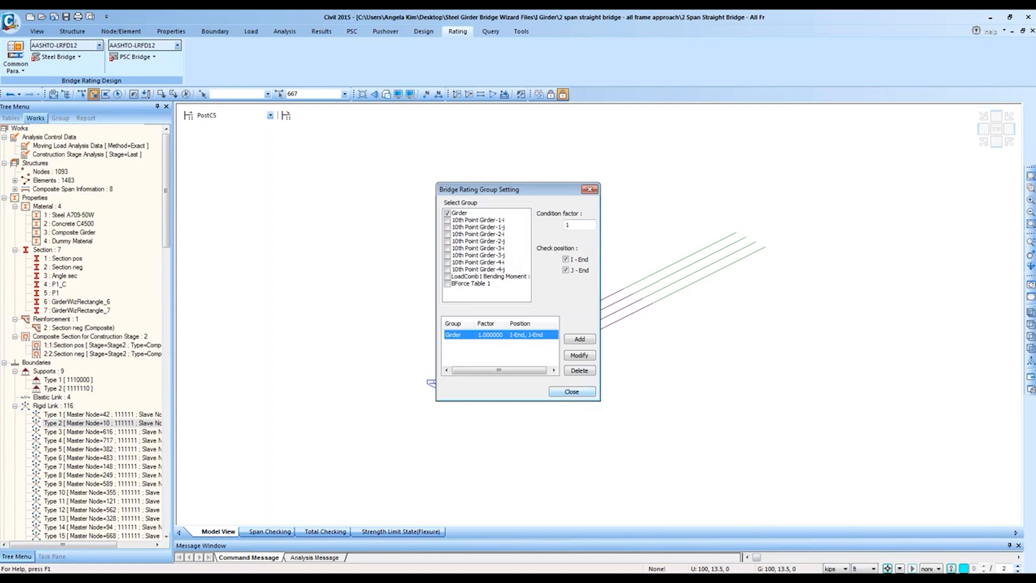
left_click(572, 391)
left_click(60, 118)
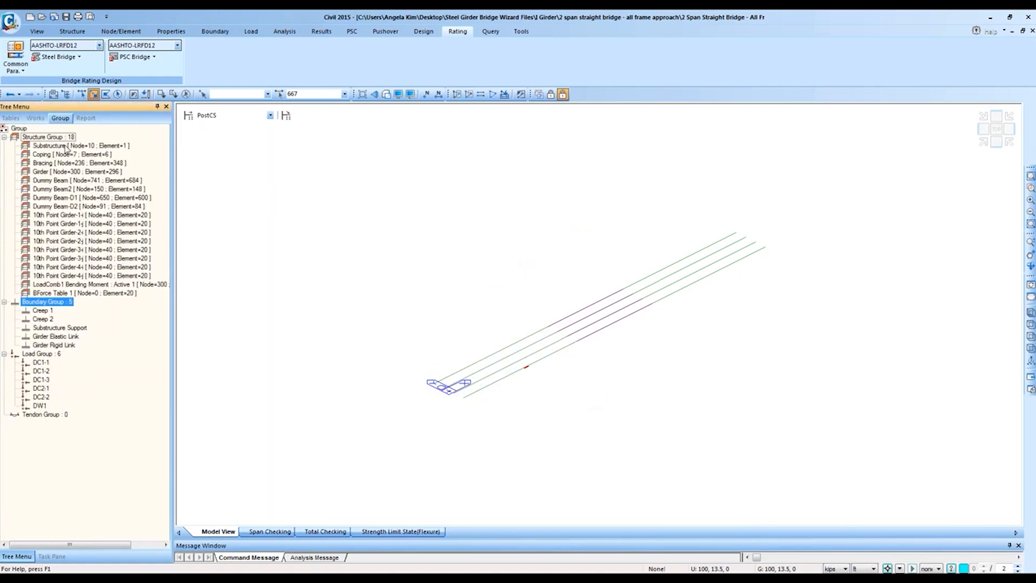
Step: Select all elements of the Girder group and briefly view the rating case definitions
double_click(68, 171)
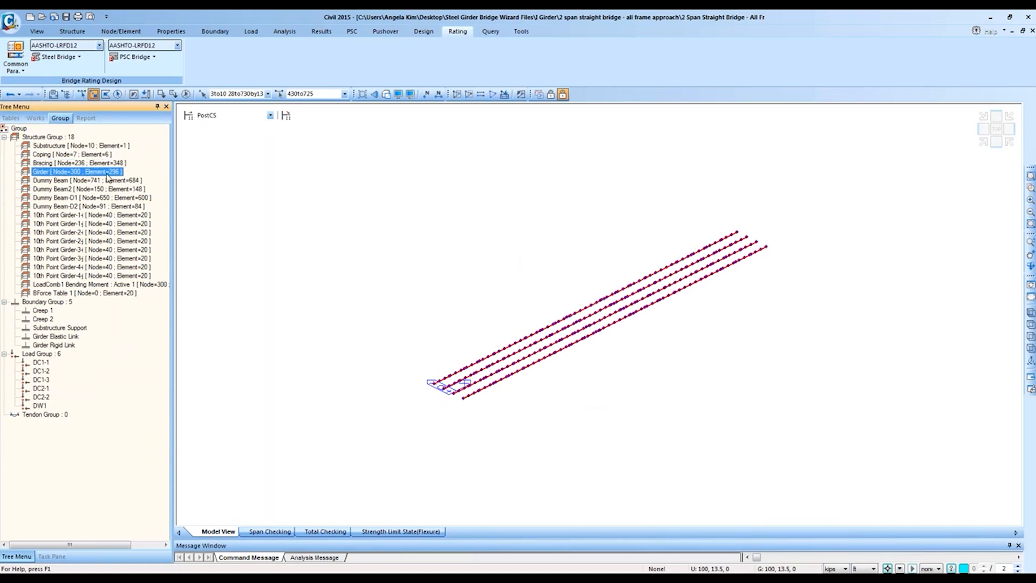
left_click(55, 56)
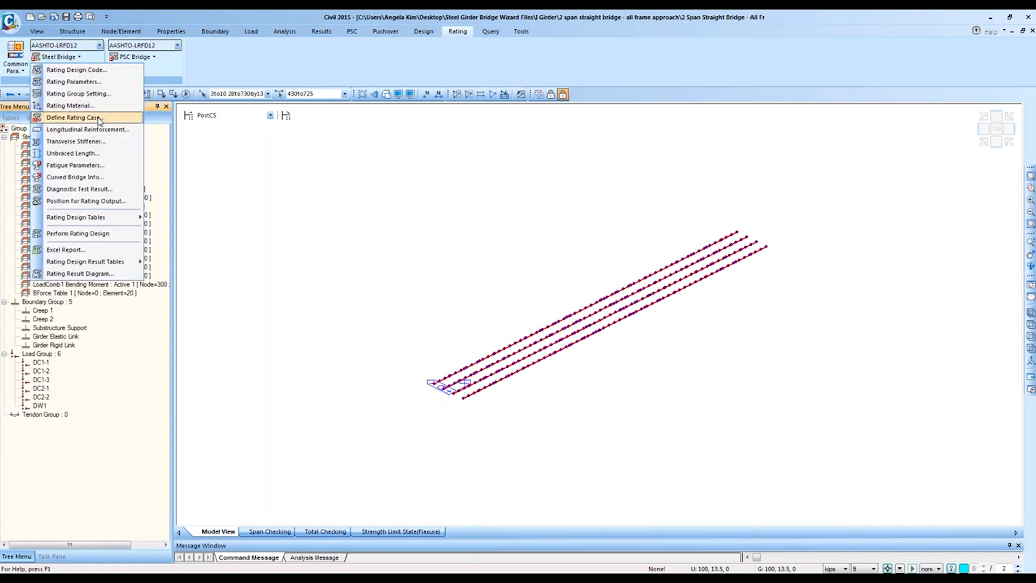
left_click(65, 115)
left_click(602, 120)
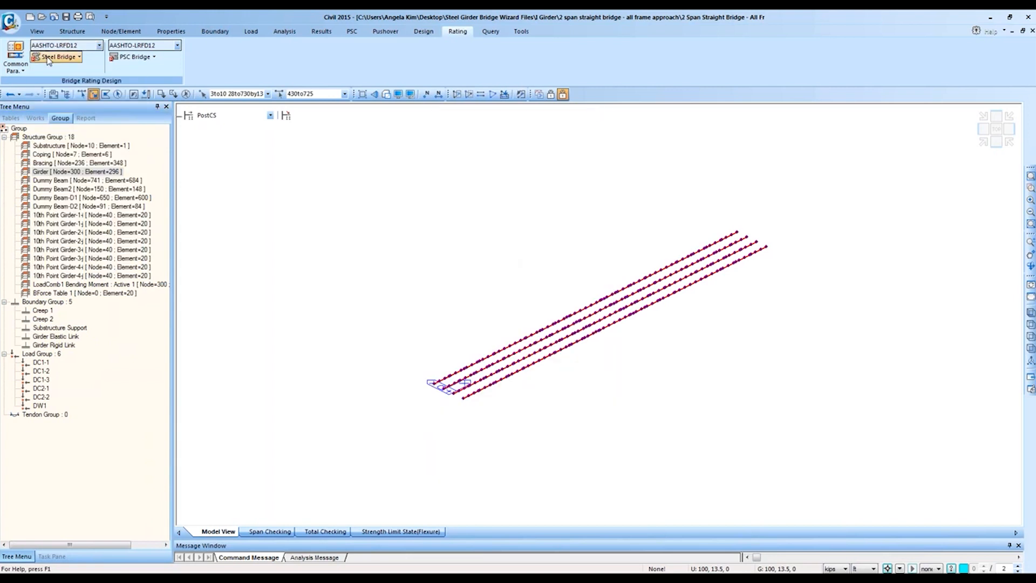
Step: Check BForce Table 1 instead of Girder in the rating group settings, then bring up the rating case definitions
left_click(54, 57)
left_click(78, 93)
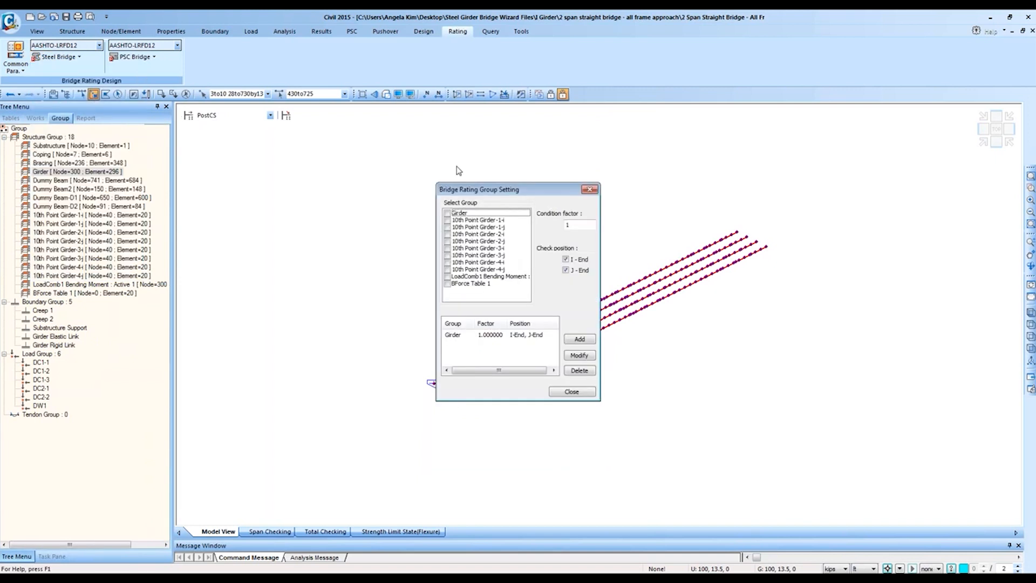
left_click_drag(455, 185, 262, 198)
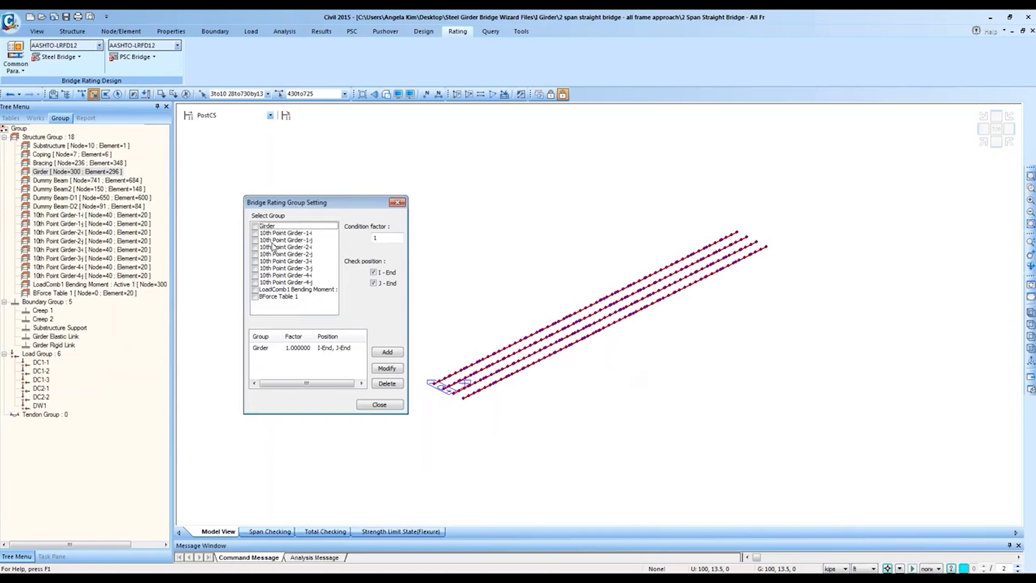
left_click(255, 226)
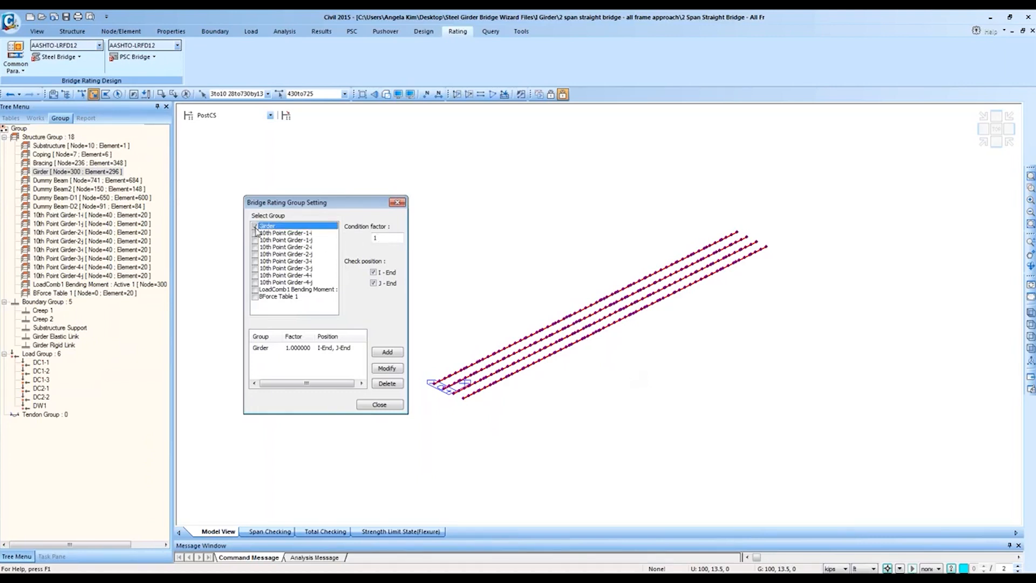
left_click(256, 296)
left_click(391, 238)
left_click(386, 404)
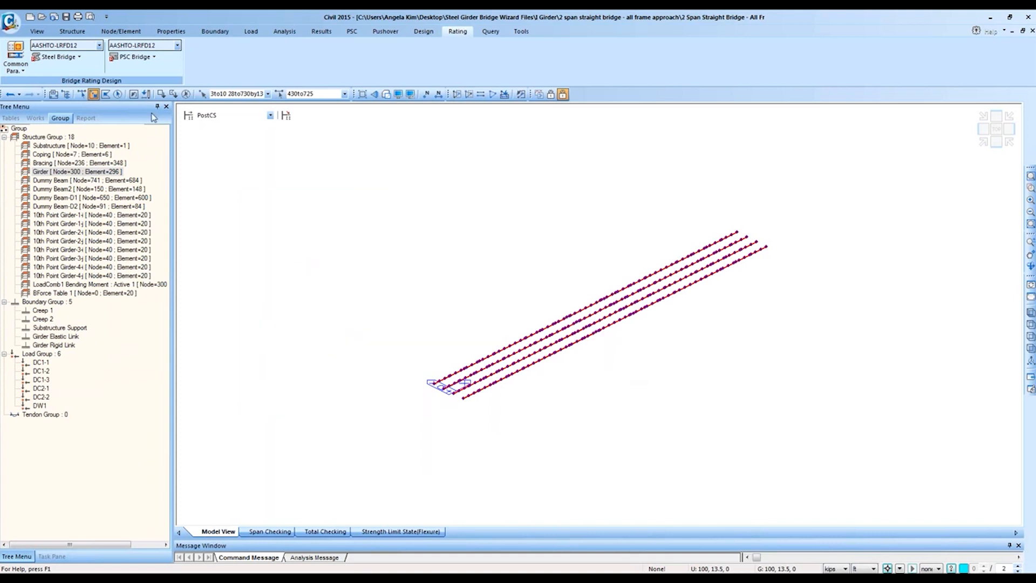
left_click(56, 58)
left_click(59, 117)
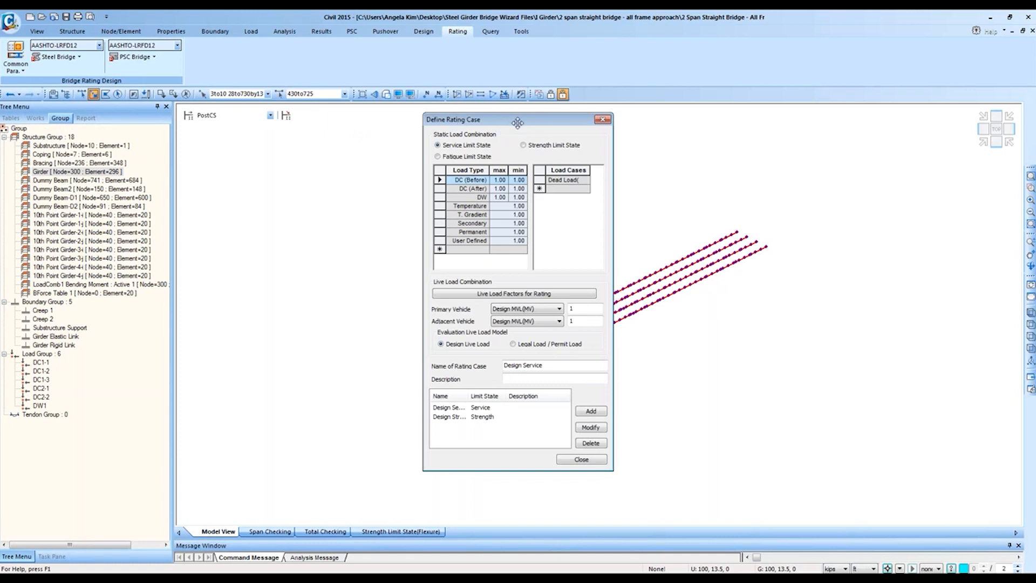
Step: Review Design Service's DC (Before), DC (After) and DW load cases, then open 'Users Guide - Design and Load Rating.pdf'
left_click_drag(518, 123, 435, 112)
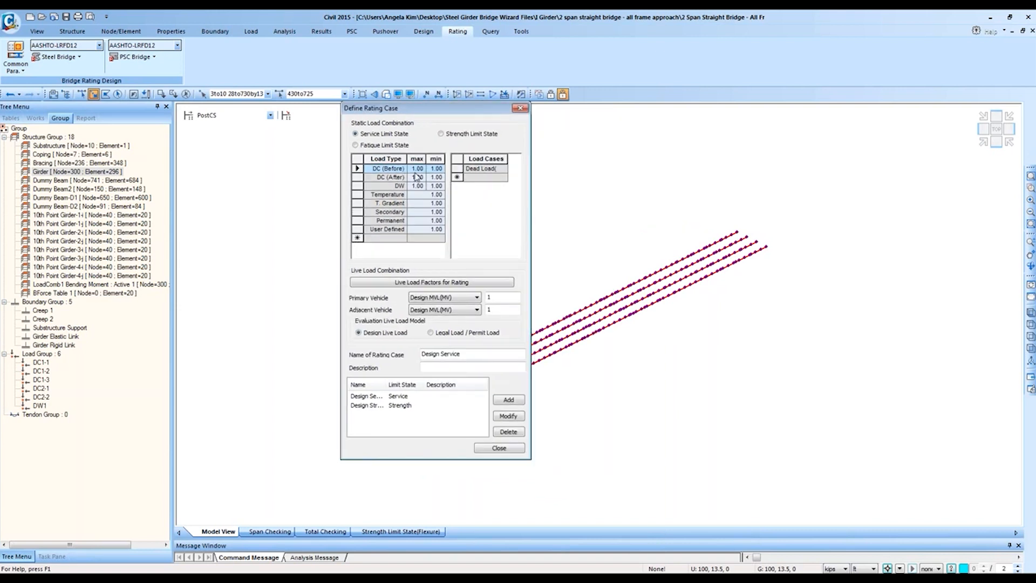
left_click(396, 177)
left_click(392, 169)
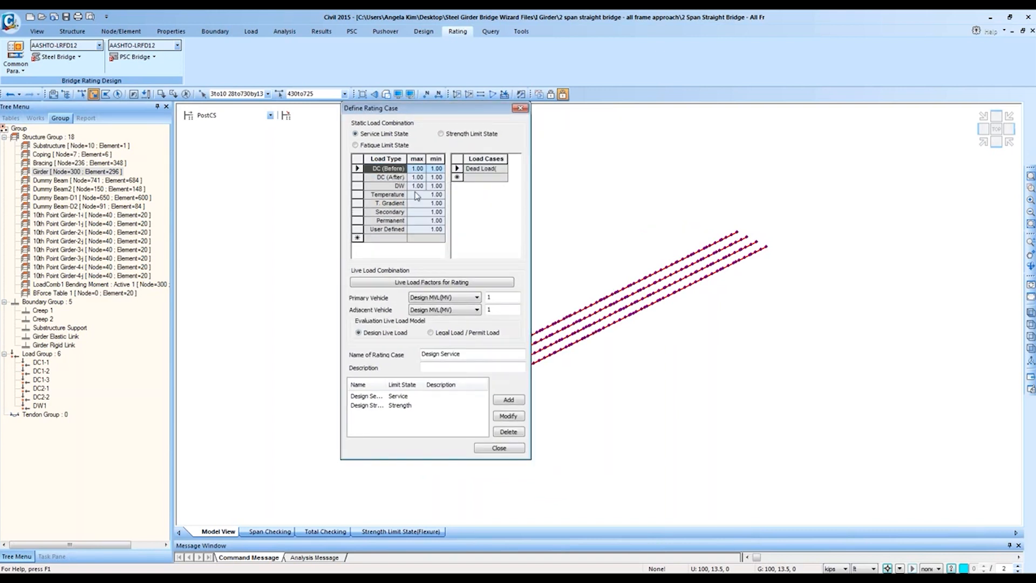
left_click(413, 398)
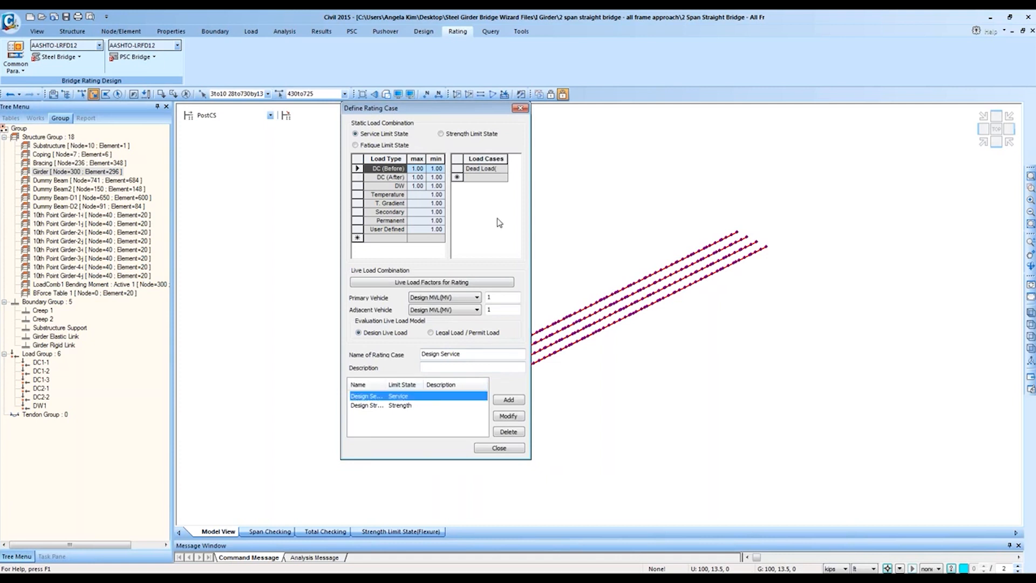
left_click(479, 171)
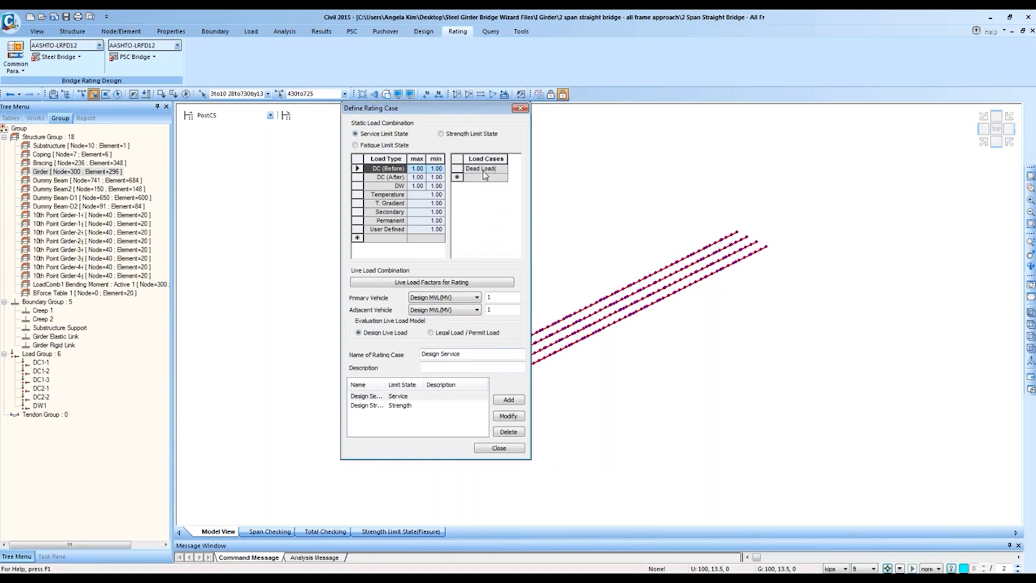
left_click(435, 177)
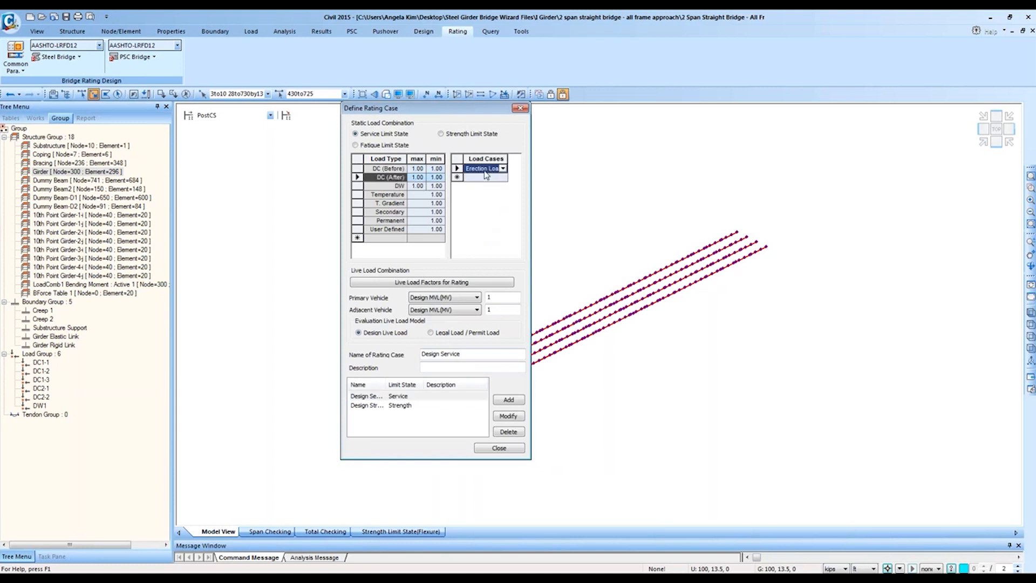
left_click(399, 187)
left_click(397, 177)
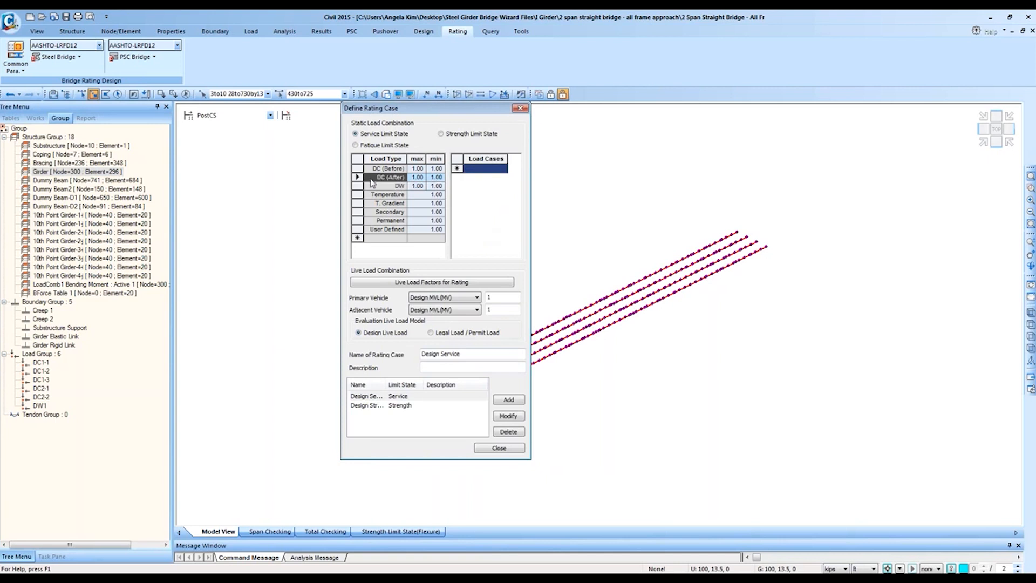
left_click_drag(396, 170, 393, 231)
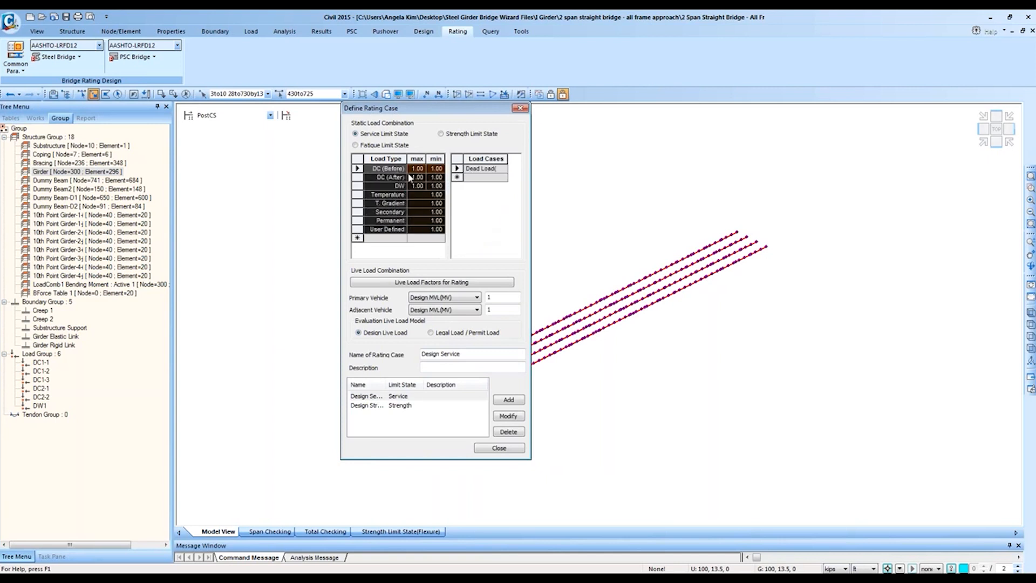
right_click(181, 580)
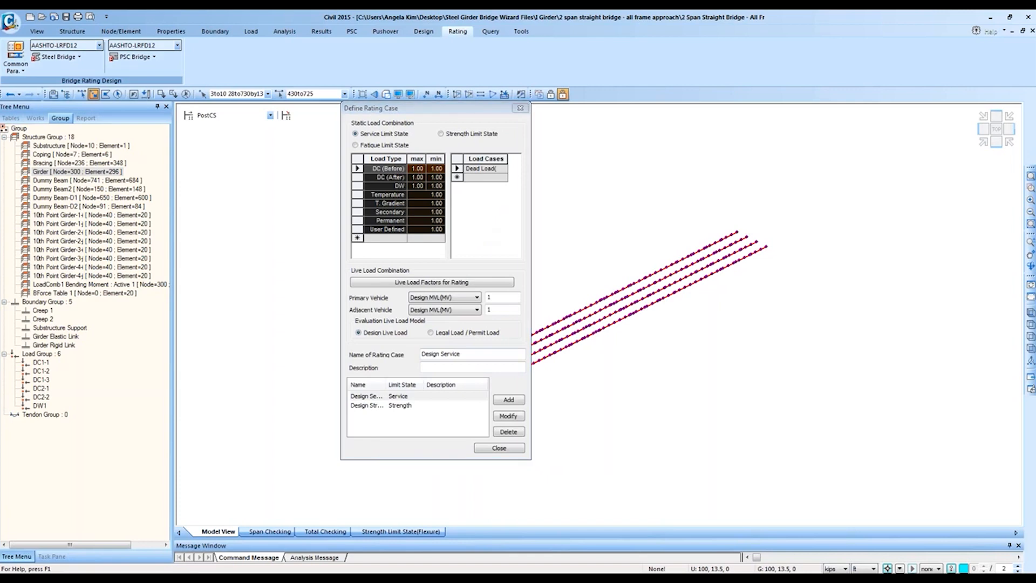
left_click(180, 345)
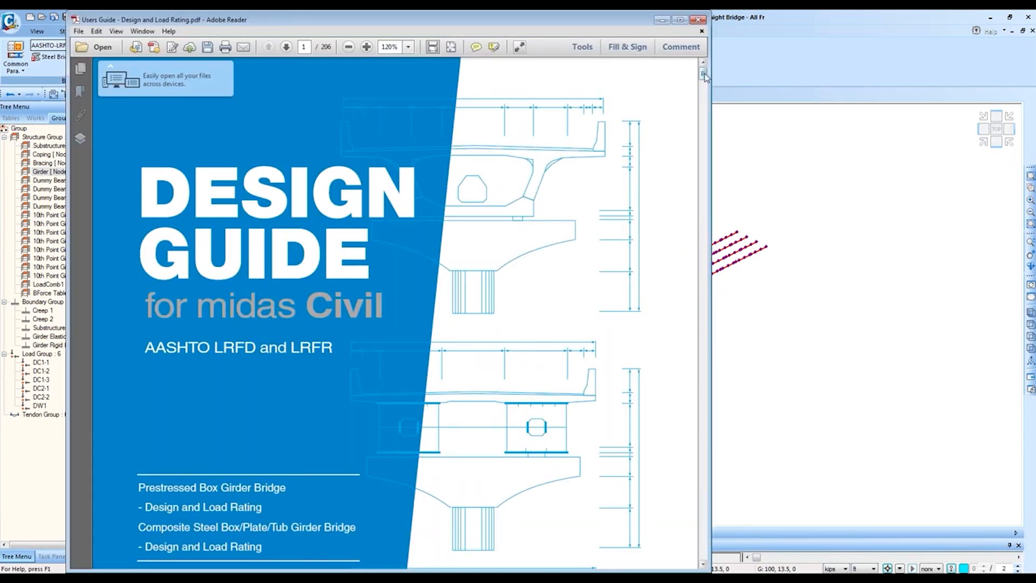
Step: Bring page 181 of the load rating guide into view and enlarge the RF formula to 300%
left_click_drag(703, 74, 704, 445)
scroll(643, 390, "down", 5)
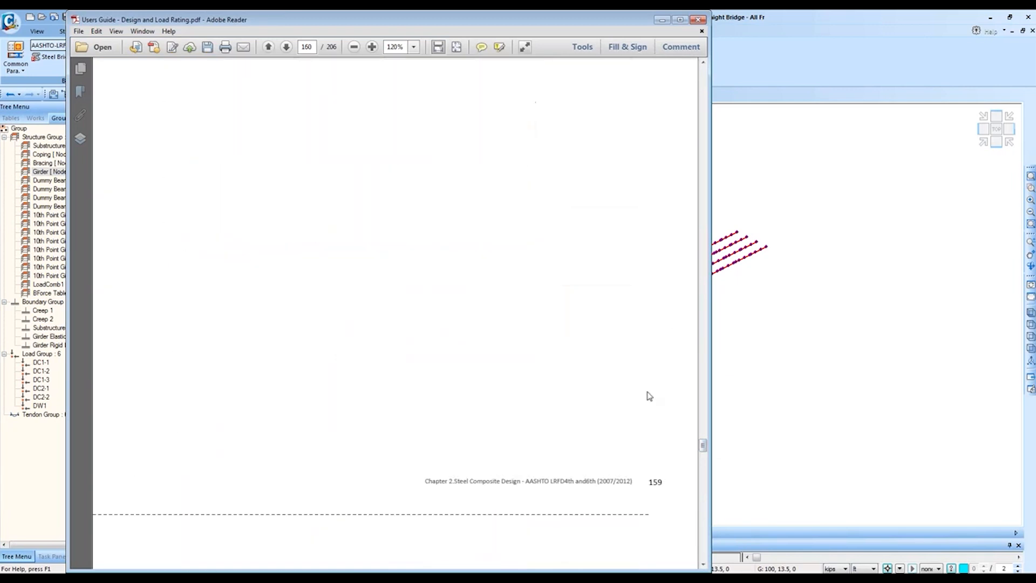
scroll(652, 410, "down", 15)
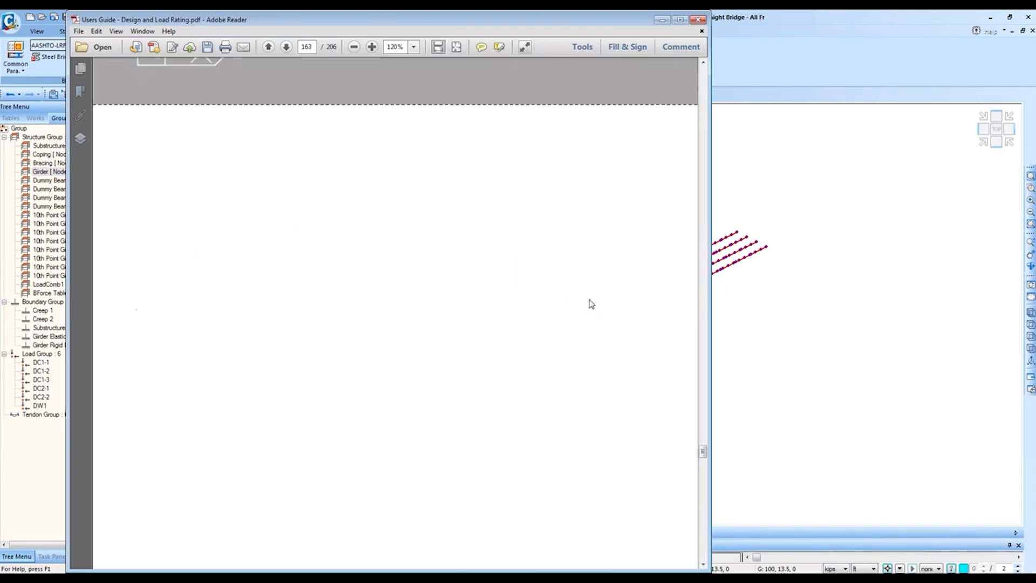
scroll(595, 302, "down", 10)
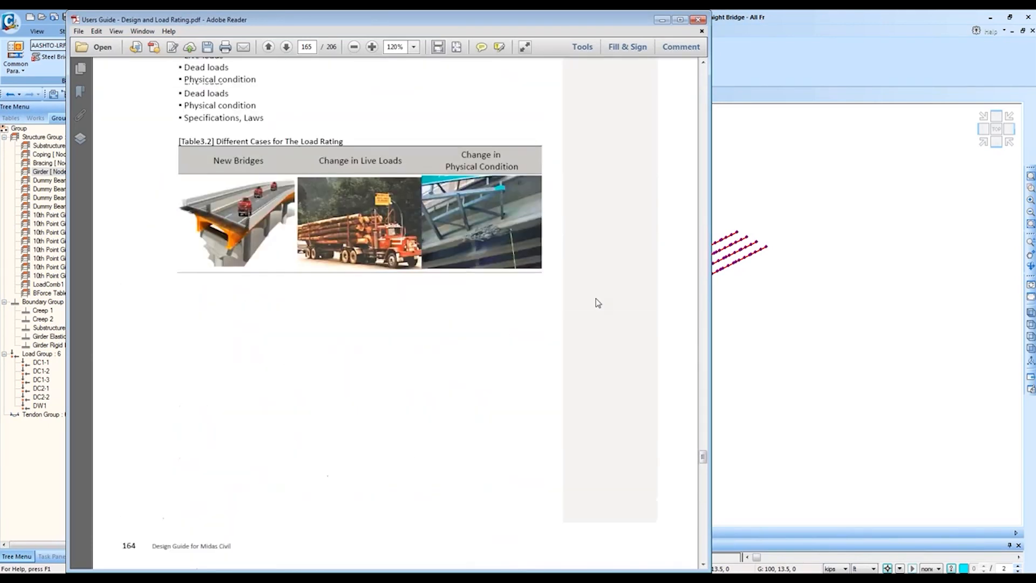
scroll(596, 301, "up", 13)
scroll(602, 307, "down", 13)
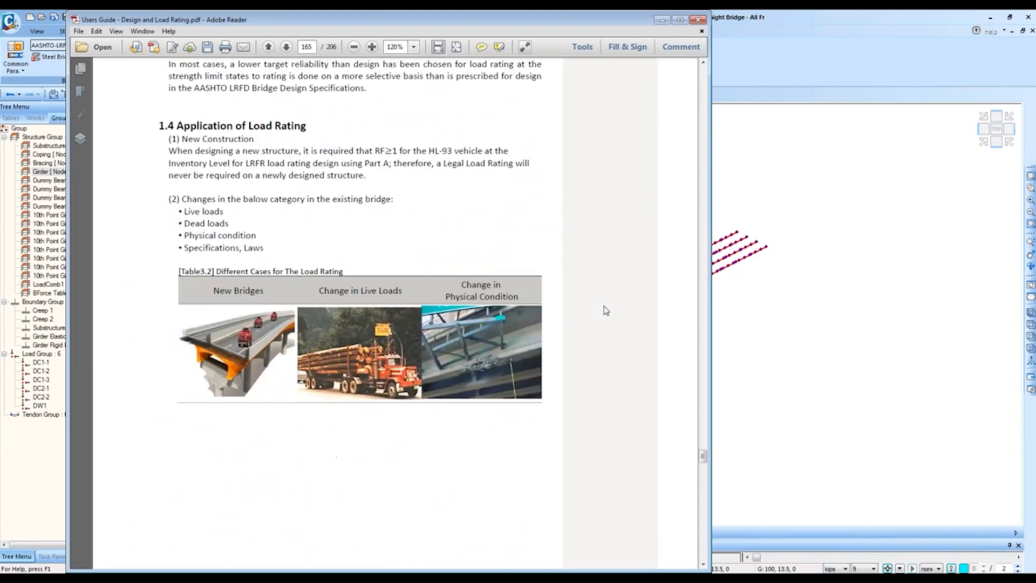
scroll(606, 310, "down", 12)
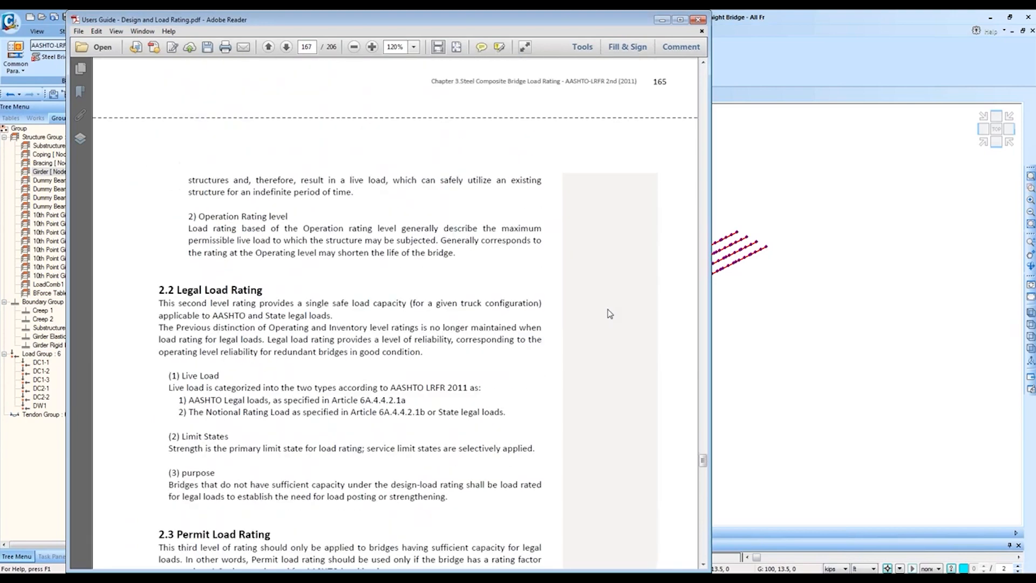
scroll(610, 315, "down", 15)
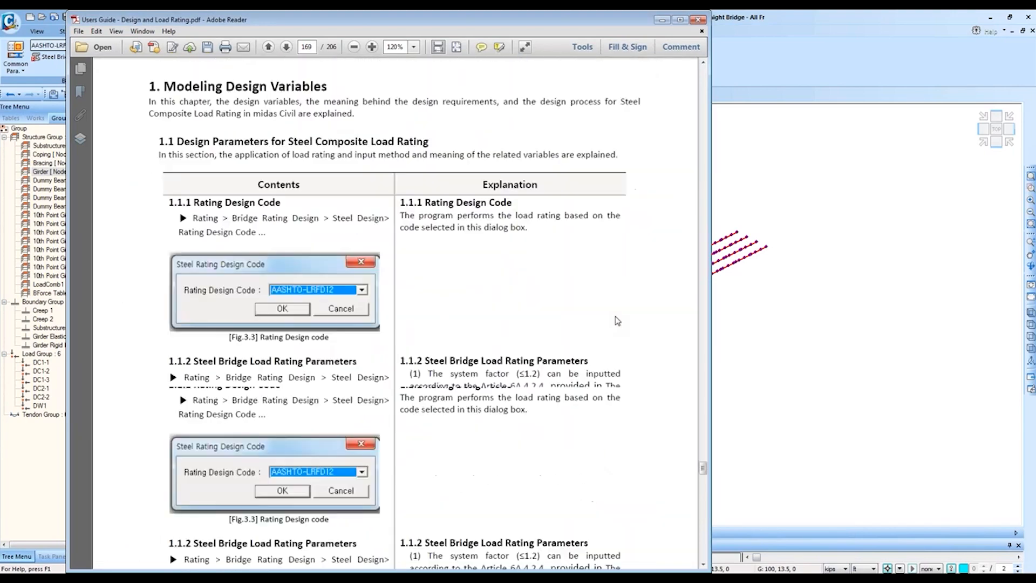
scroll(397, 313, "down", 20)
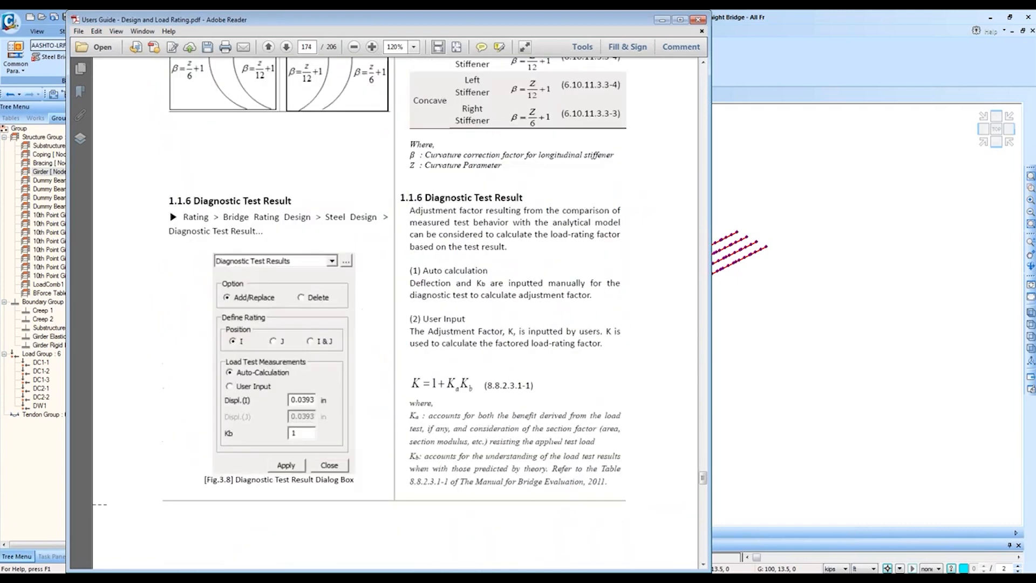
scroll(397, 313, "down", 20)
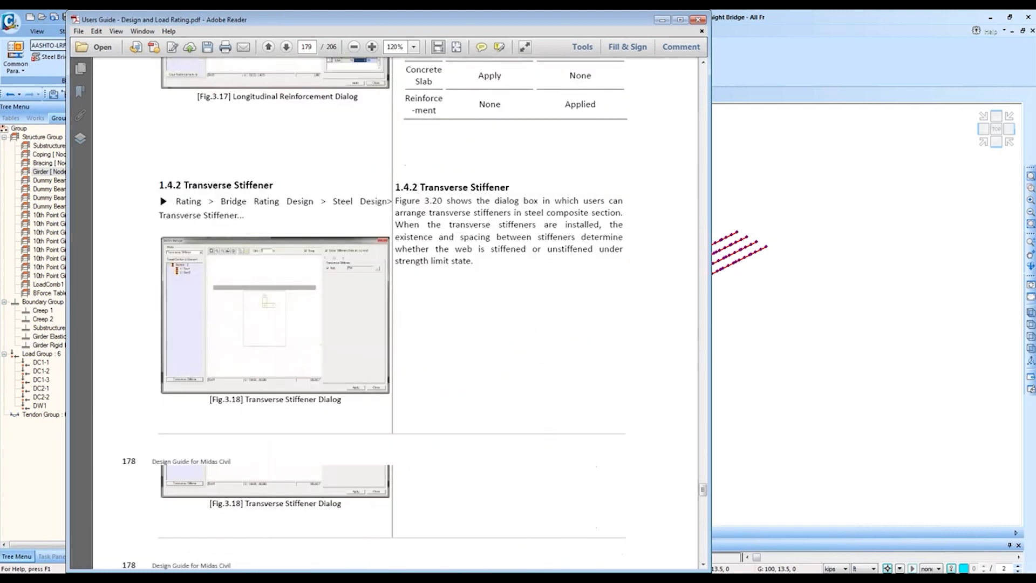
scroll(650, 82, "down", 10)
scroll(650, 82, "up", 3)
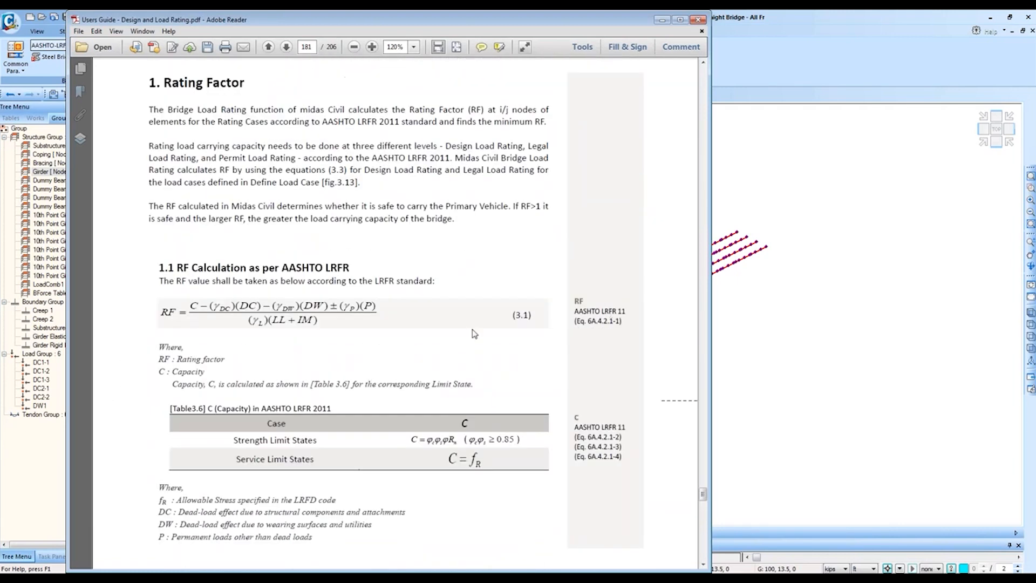
left_click_drag(708, 123, 844, 123)
scroll(277, 367, "down", 3)
scroll(246, 363, "up", 4, "ctrl")
scroll(246, 364, "down", 1, "ctrl")
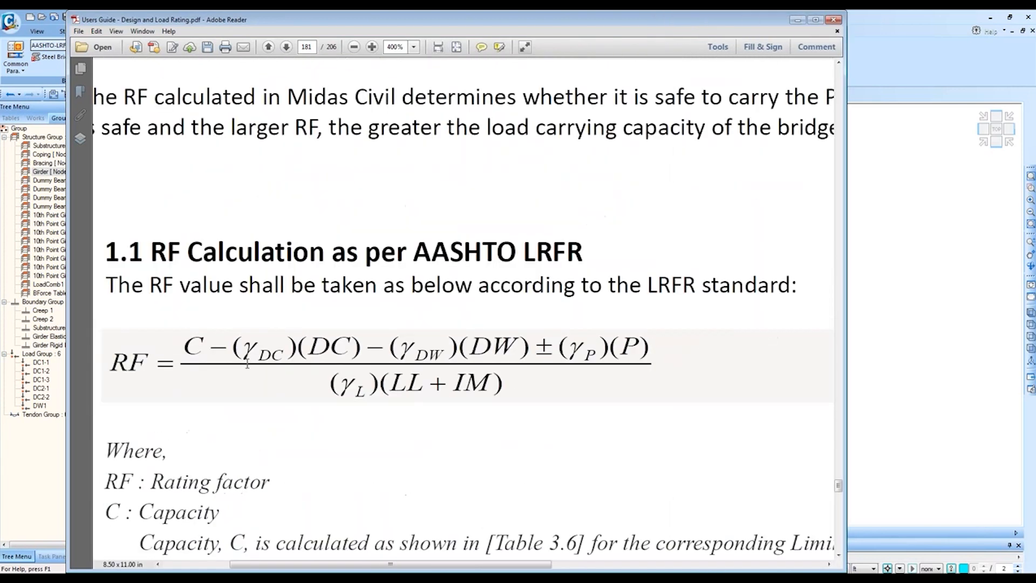
left_click_drag(428, 569, 382, 467)
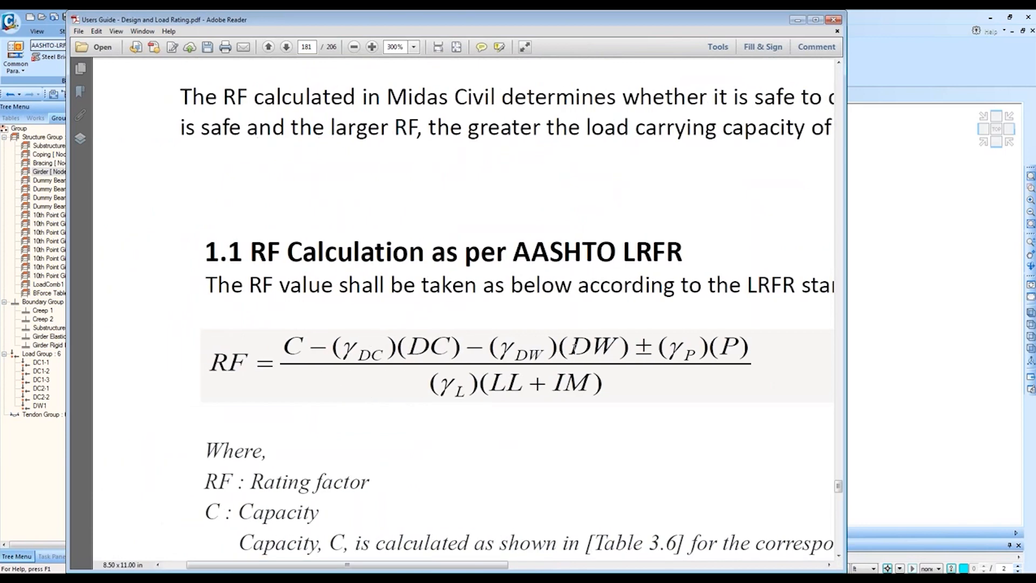
Step: Highlight the DW, P, LL + IM and γL terms of the RF formula, then return to midas Civil
triple_click(590, 351)
left_click(590, 352)
triple_click(723, 347)
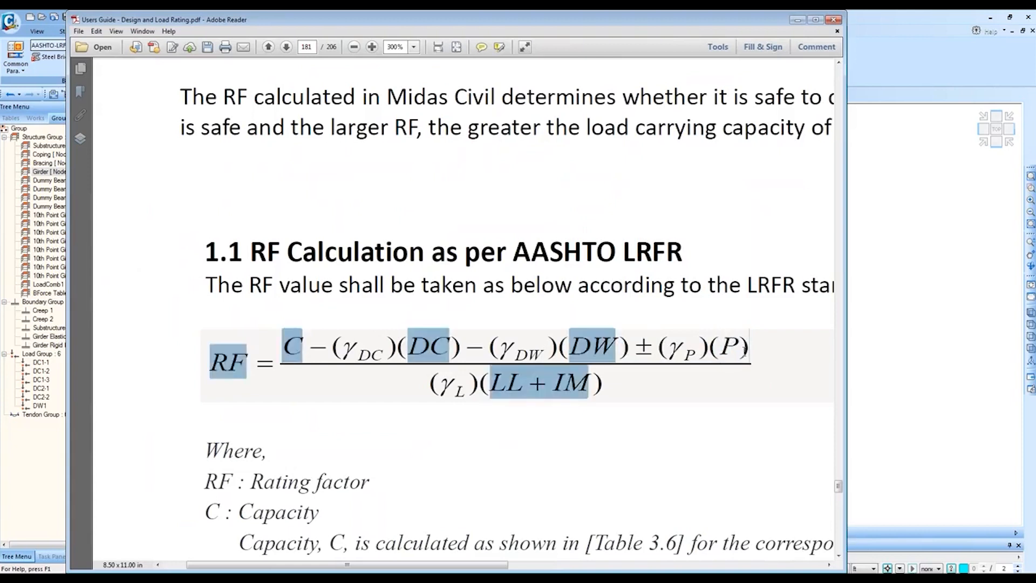
left_click(721, 347)
double_click(587, 381)
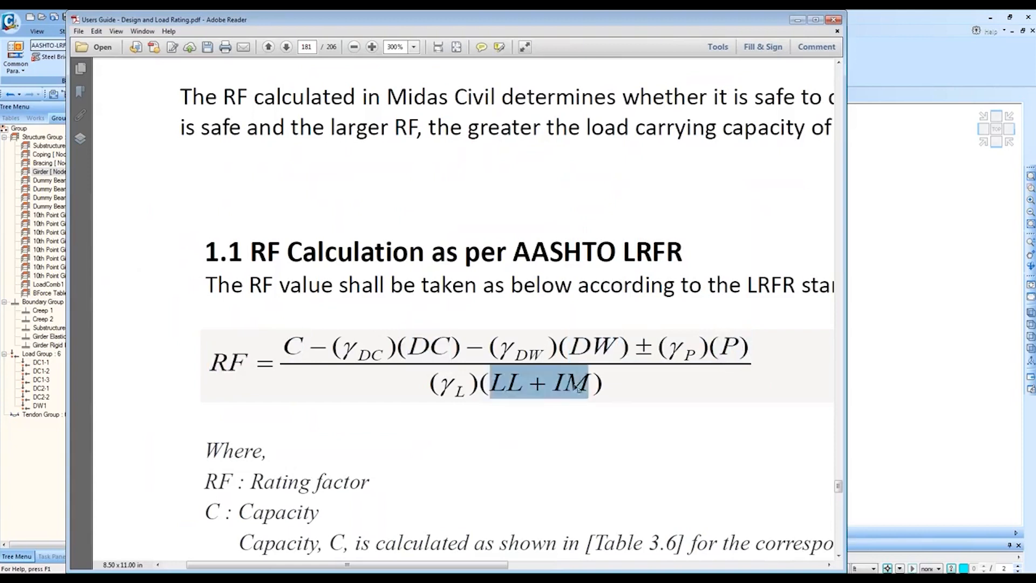
left_click_drag(441, 383, 467, 384)
left_click(467, 384)
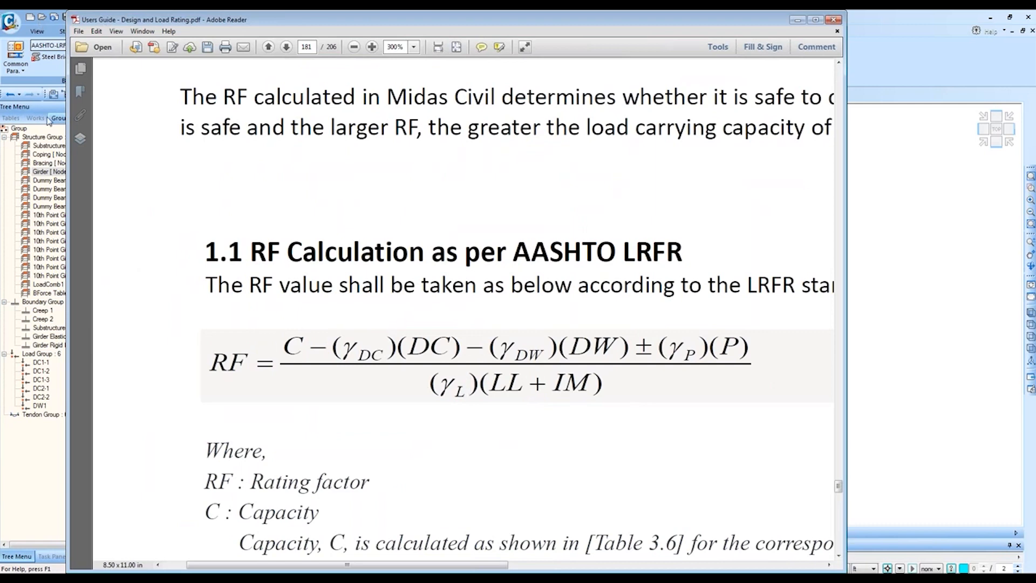
left_click(54, 128)
left_click(417, 169)
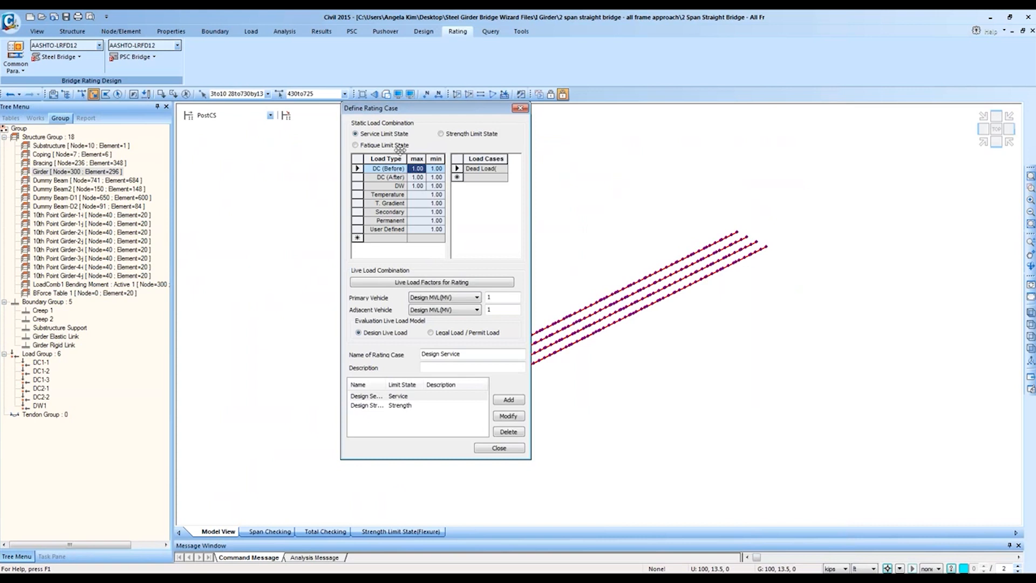
Step: Set the rating case to Strength Limit State and check DC 1.25/0.90, DW 1.50/0.90 and the Dead Load assignment
left_click(482, 135)
left_click(436, 169)
left_click(396, 172)
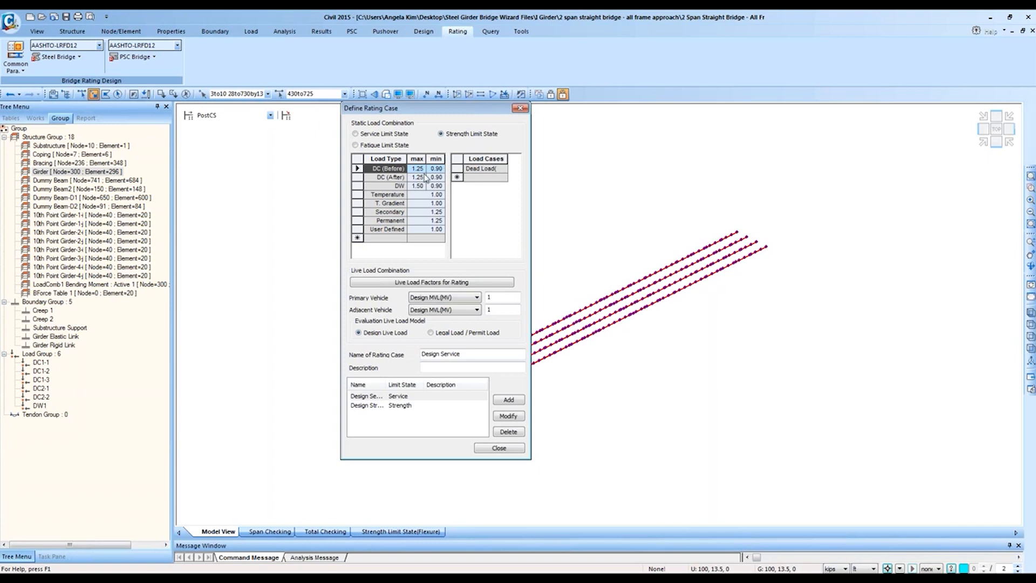
left_click(395, 178)
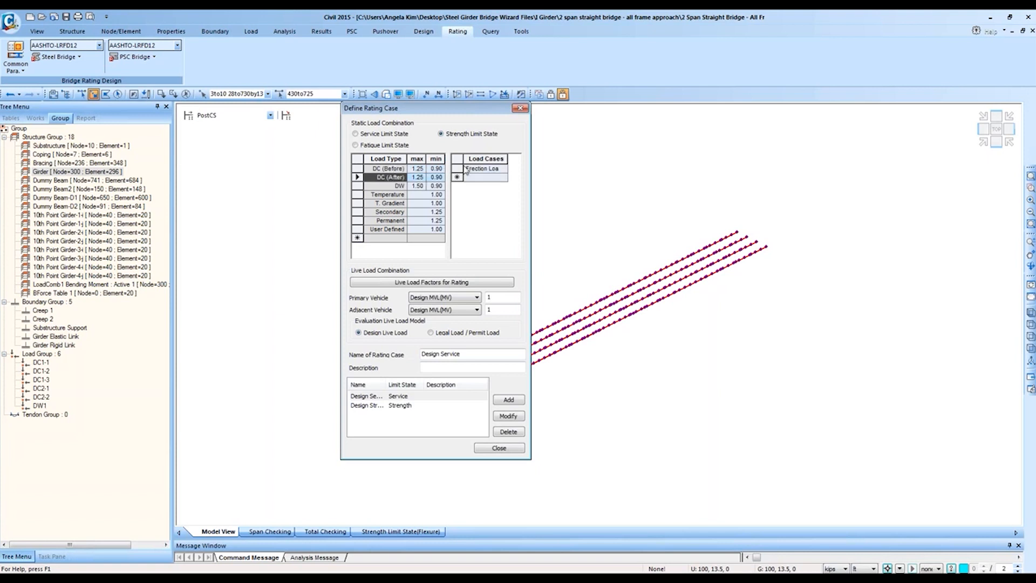
left_click(437, 177)
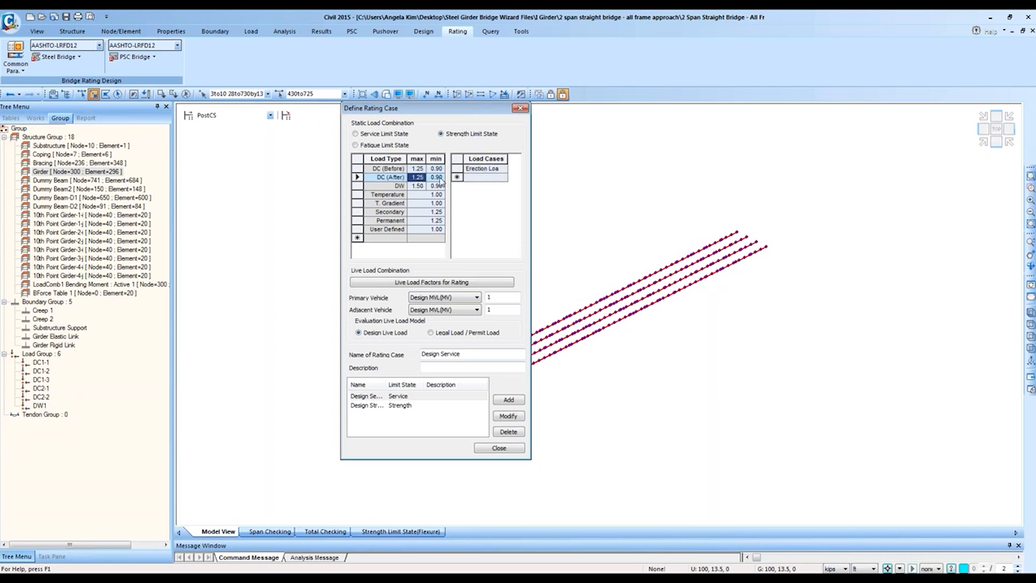
left_click(399, 185)
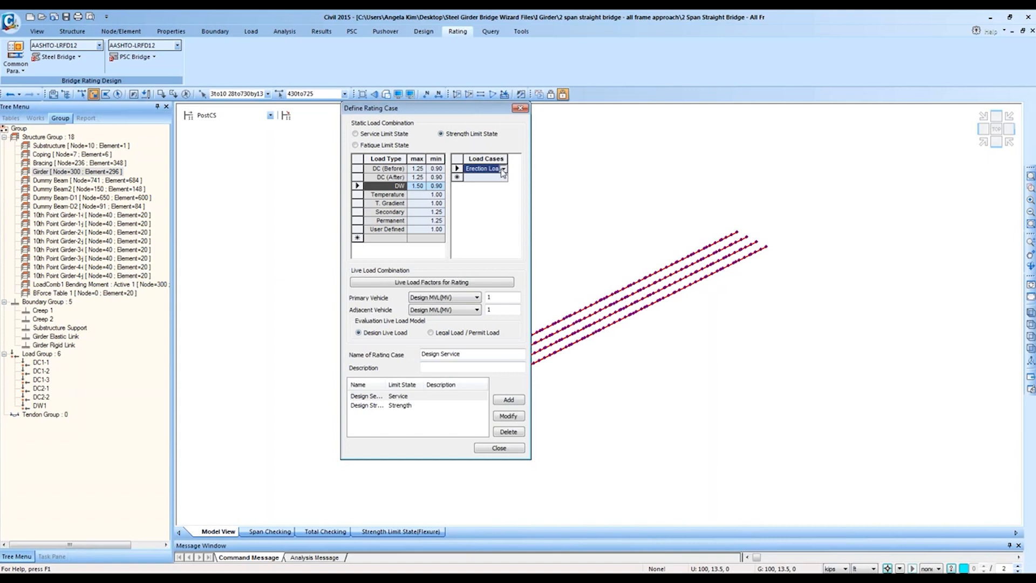
left_click(503, 172)
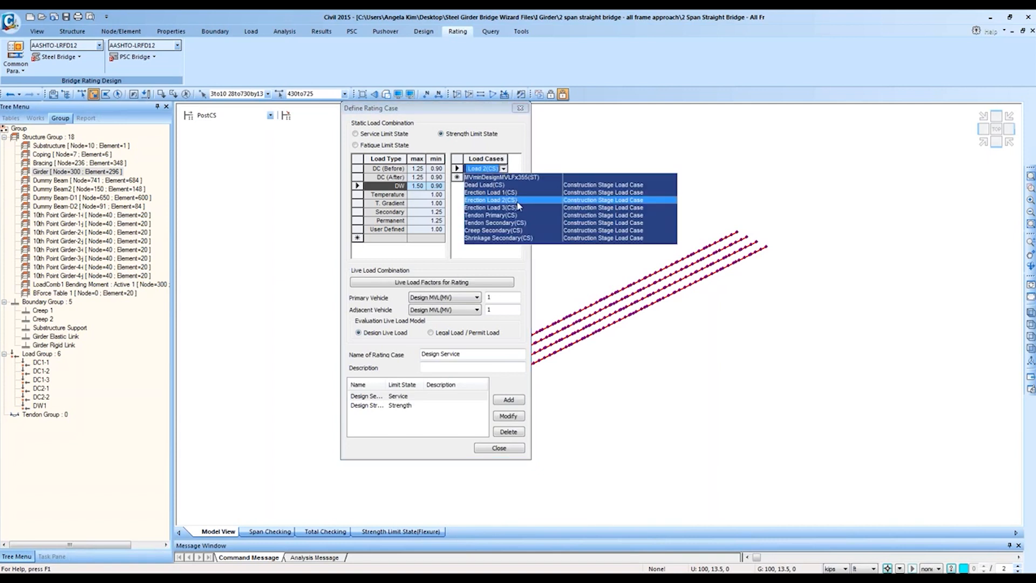
left_click(485, 144)
left_click(389, 179)
left_click(389, 169)
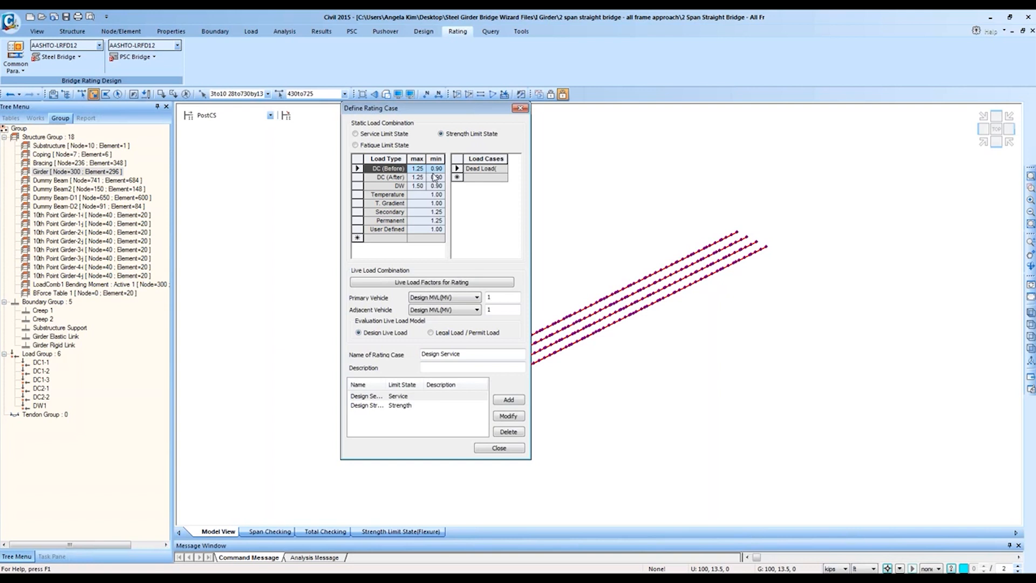
key("alt+Tab")
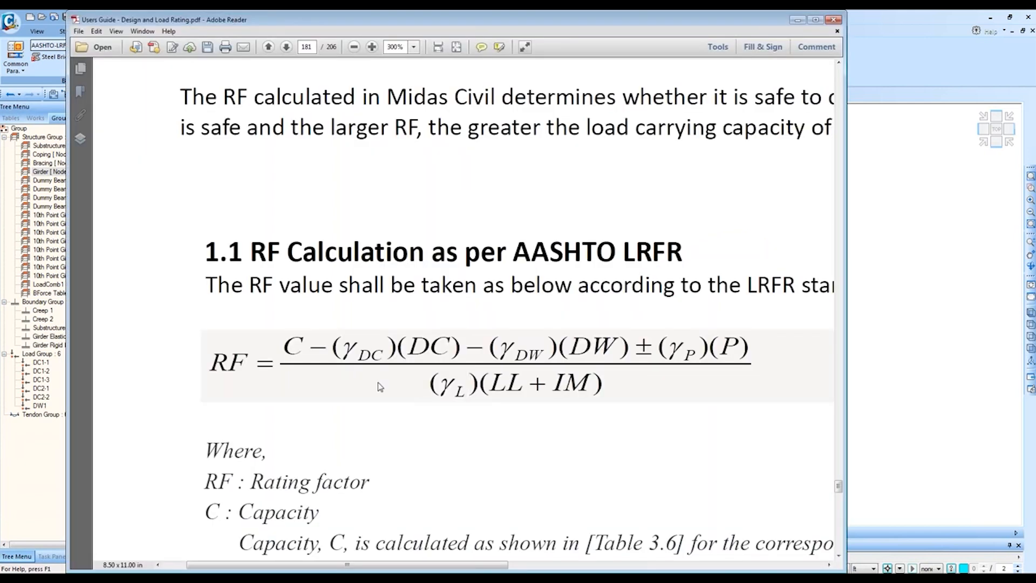
left_click_drag(408, 346, 450, 348)
key("alt+Tab")
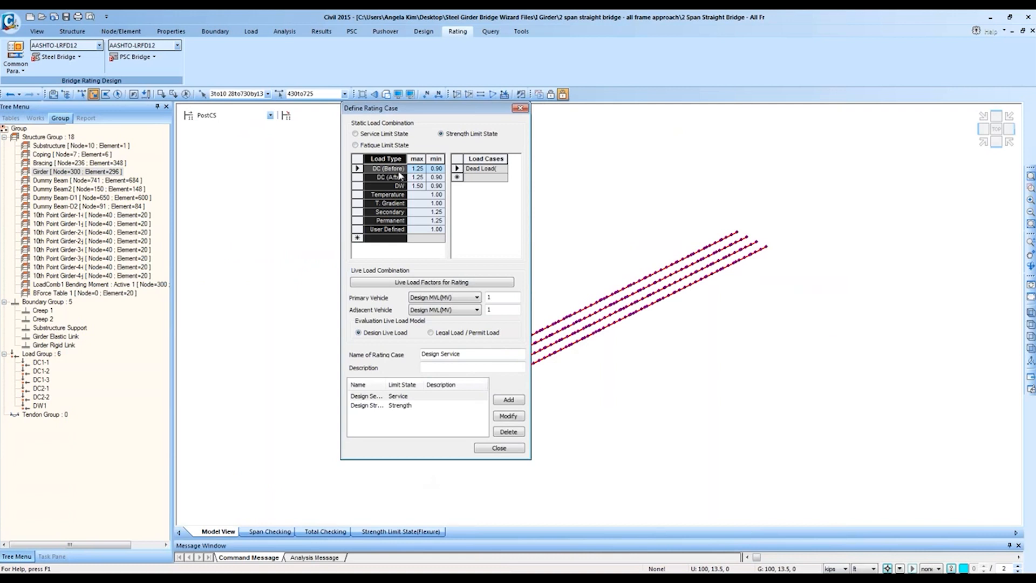
Step: Add two Erection Load entries to DC (After) and widen the Load Cases column
left_click(419, 169)
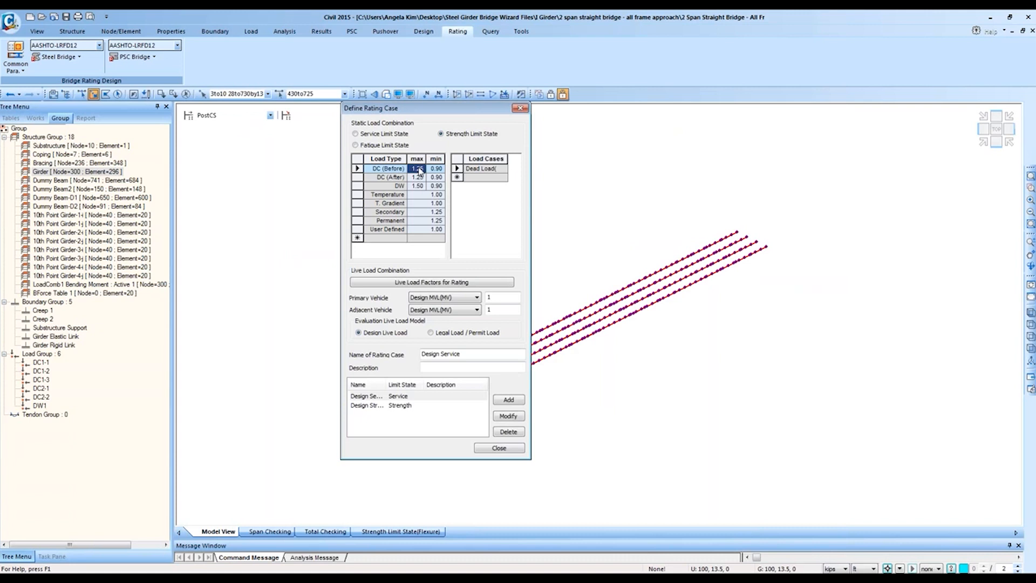
left_click(375, 178)
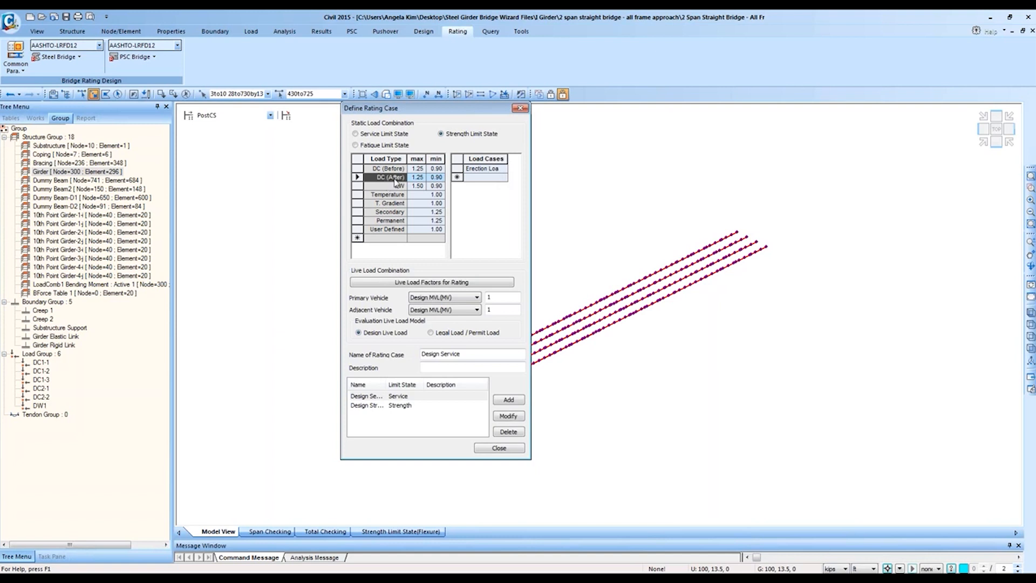
left_click(483, 177)
left_click(503, 178)
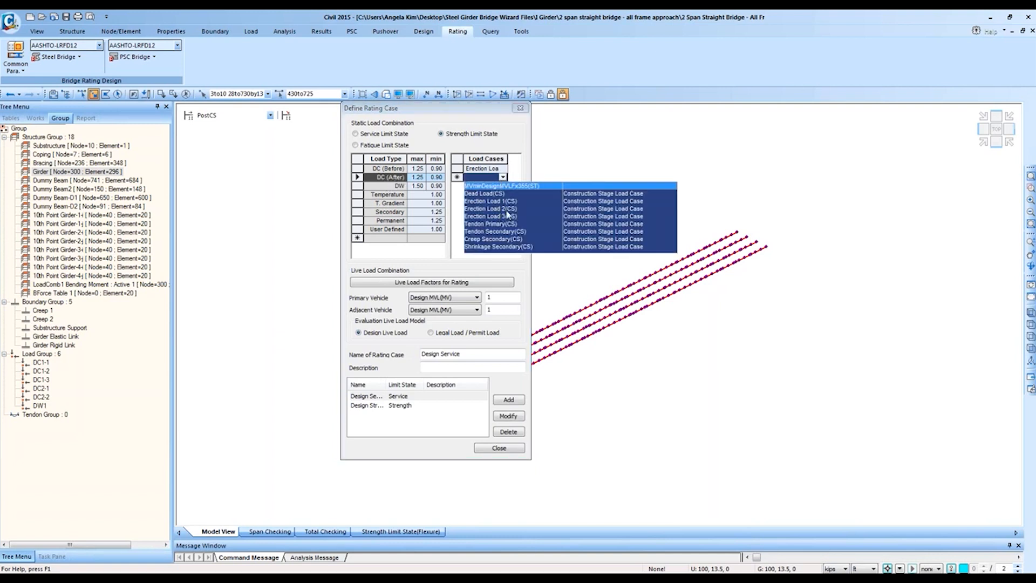
left_click(508, 217)
left_click(503, 178)
left_click(503, 178)
left_click(503, 178)
left_click(507, 216)
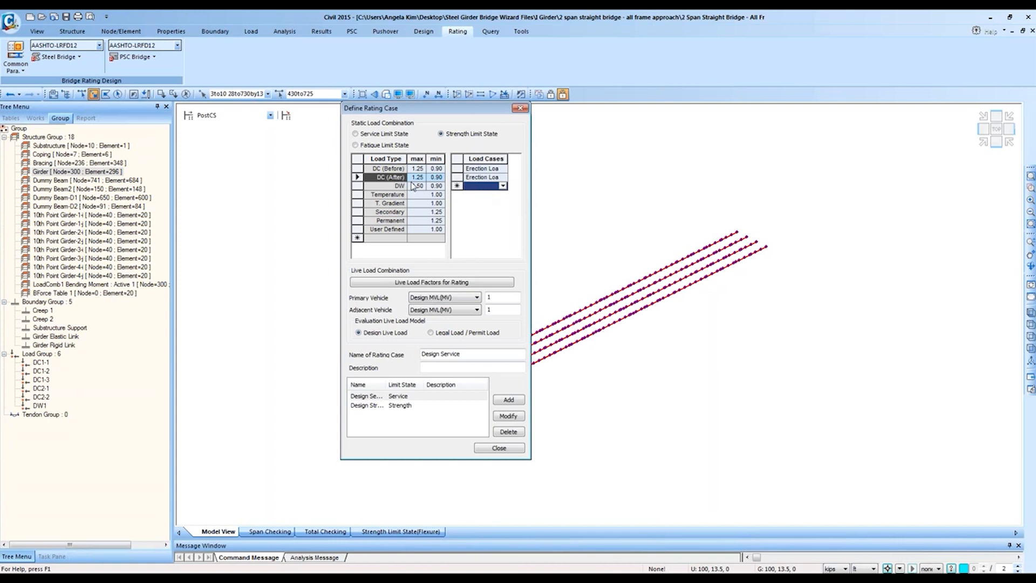
left_click_drag(526, 166, 514, 164)
Step: Review the load cases assigned to DW and Temperature
left_click(392, 186)
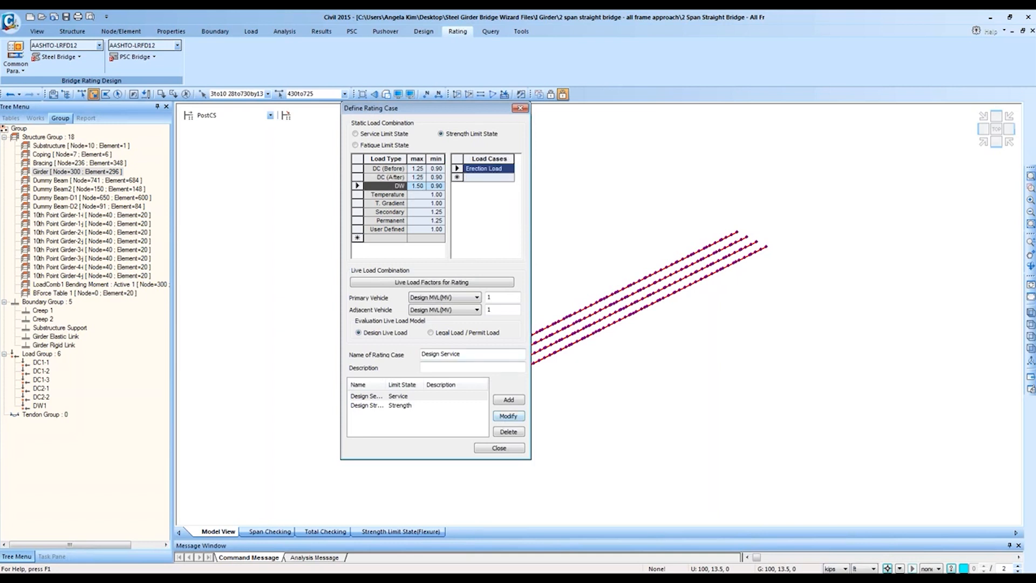
left_click(392, 177)
left_click(392, 186)
left_click(511, 170)
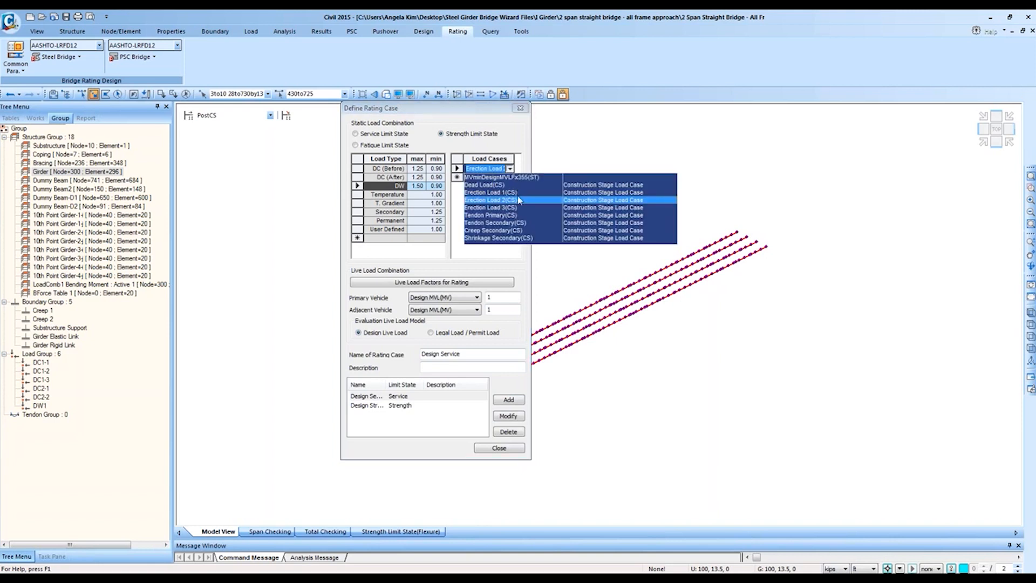
left_click(402, 195)
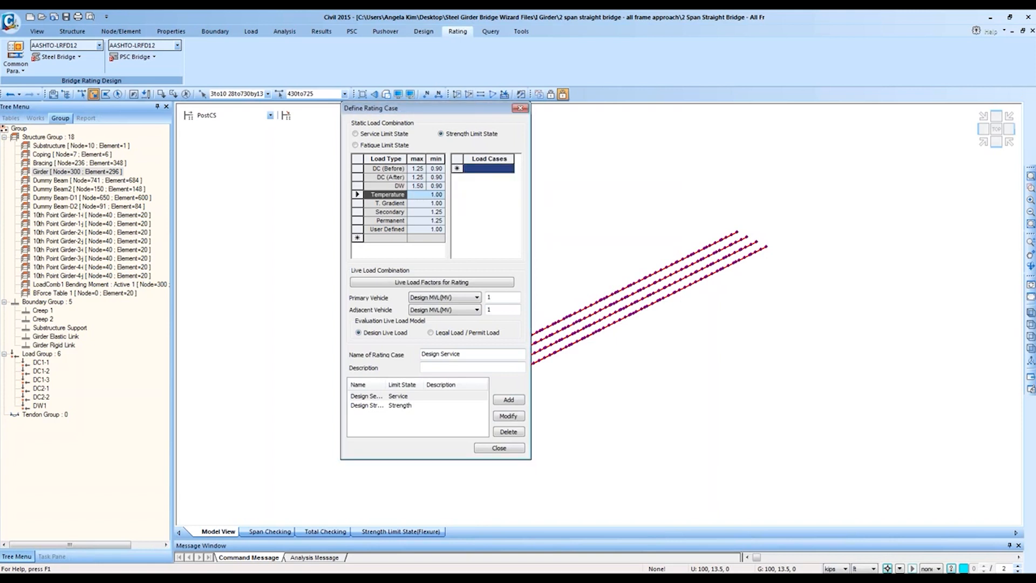
left_click(396, 186)
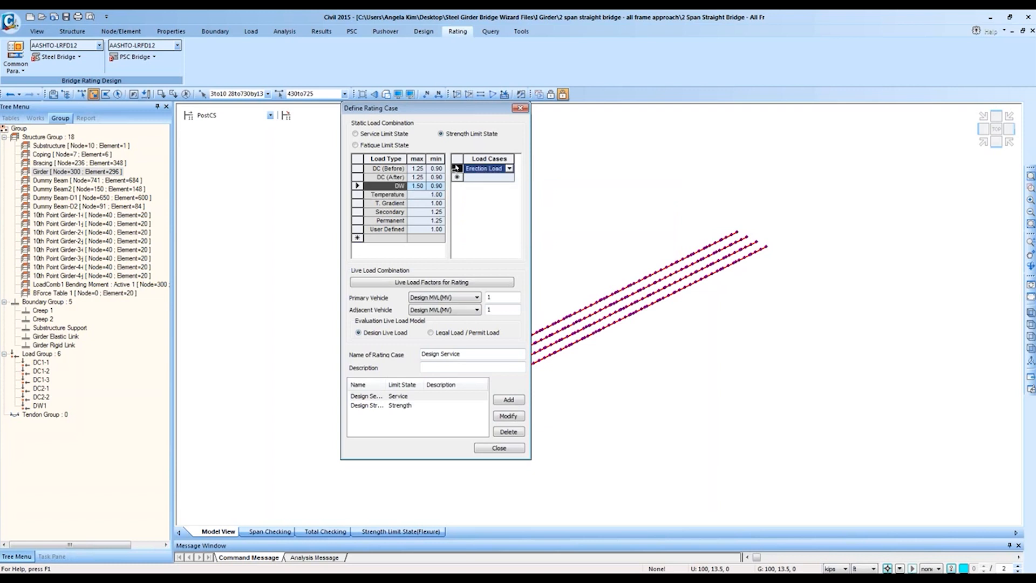
Step: Delete the Erection Load entries from DC (After) and the load case entry from DC (Before)
left_click(443, 177)
left_click_drag(457, 168, 457, 177)
key("Delete")
left_click(389, 169)
left_click(458, 169)
key("Delete")
Step: Confirm the DC rows now have no load cases and close the rating case definitions
left_click(413, 178)
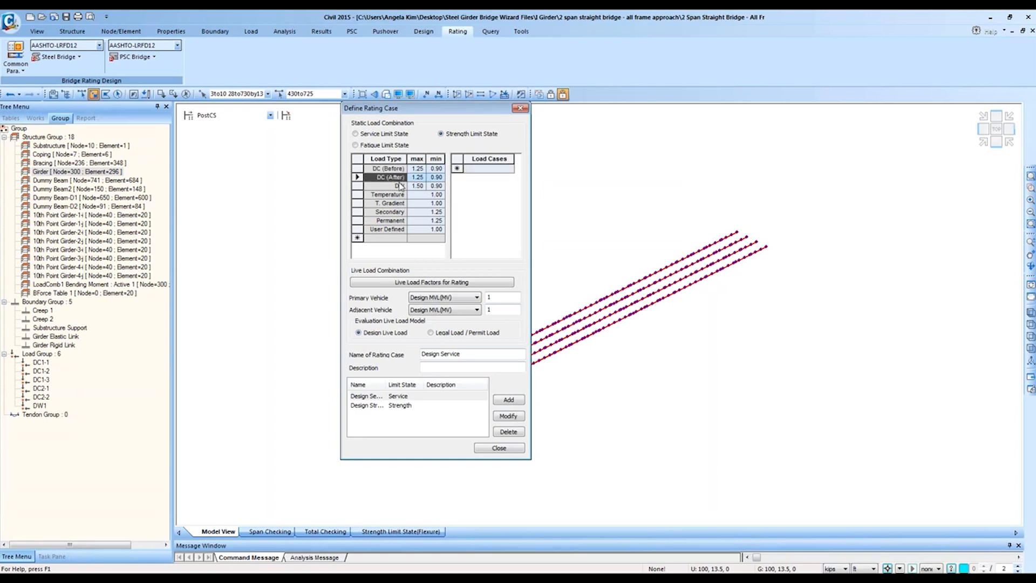
left_click(398, 187)
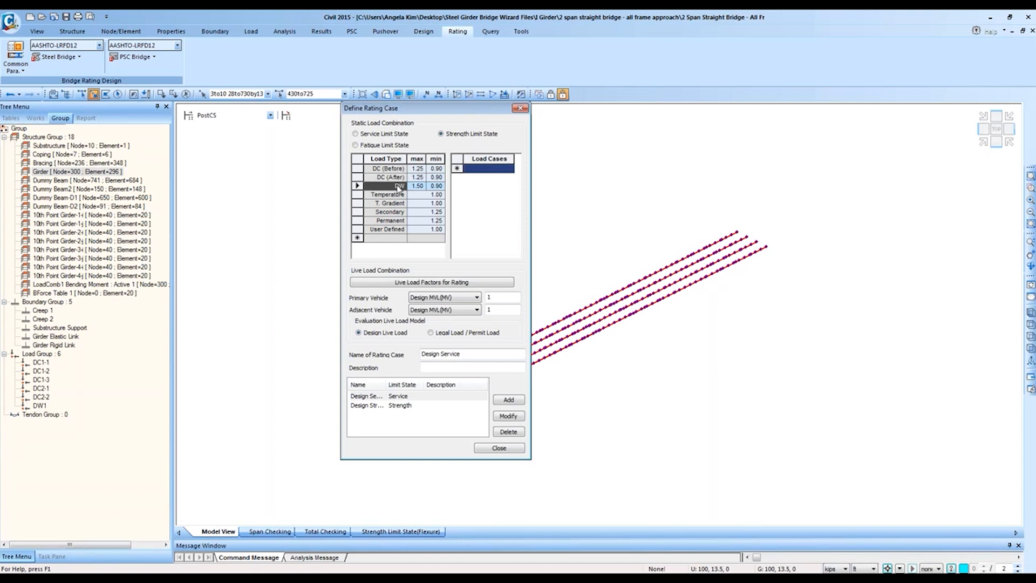
left_click(398, 178)
left_click(398, 170)
left_click(398, 186)
left_click(495, 447)
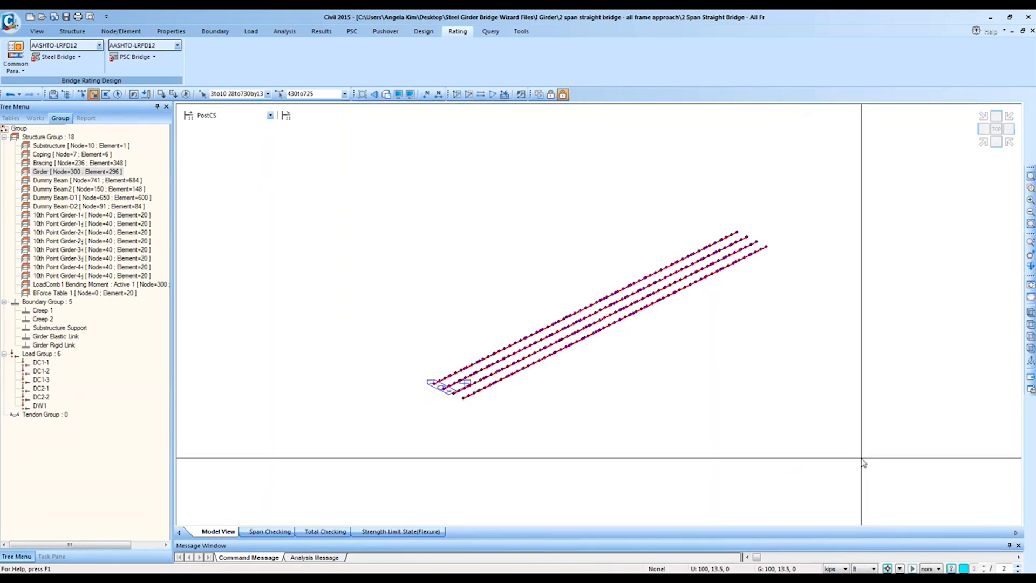